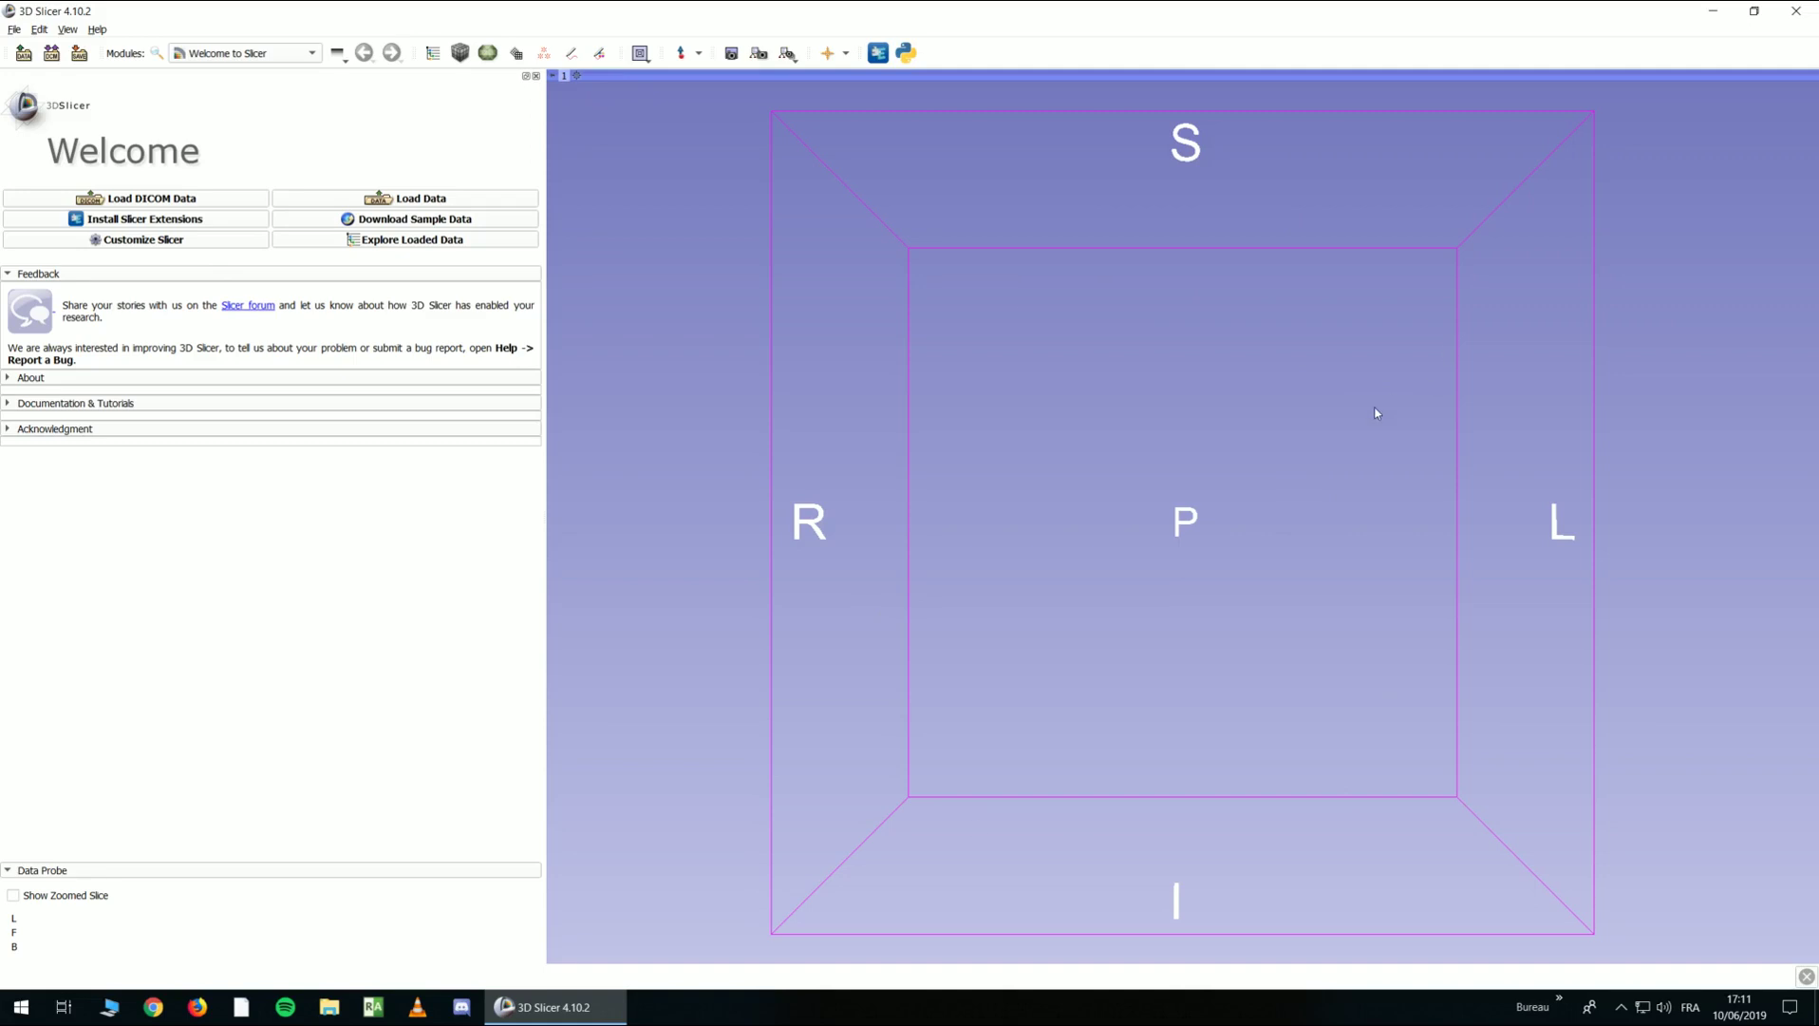
Load CT series 304 PORTAL of the patient's abdominal study from the DICOM database
{"action": "left_click", "coordinate": [52, 53]}
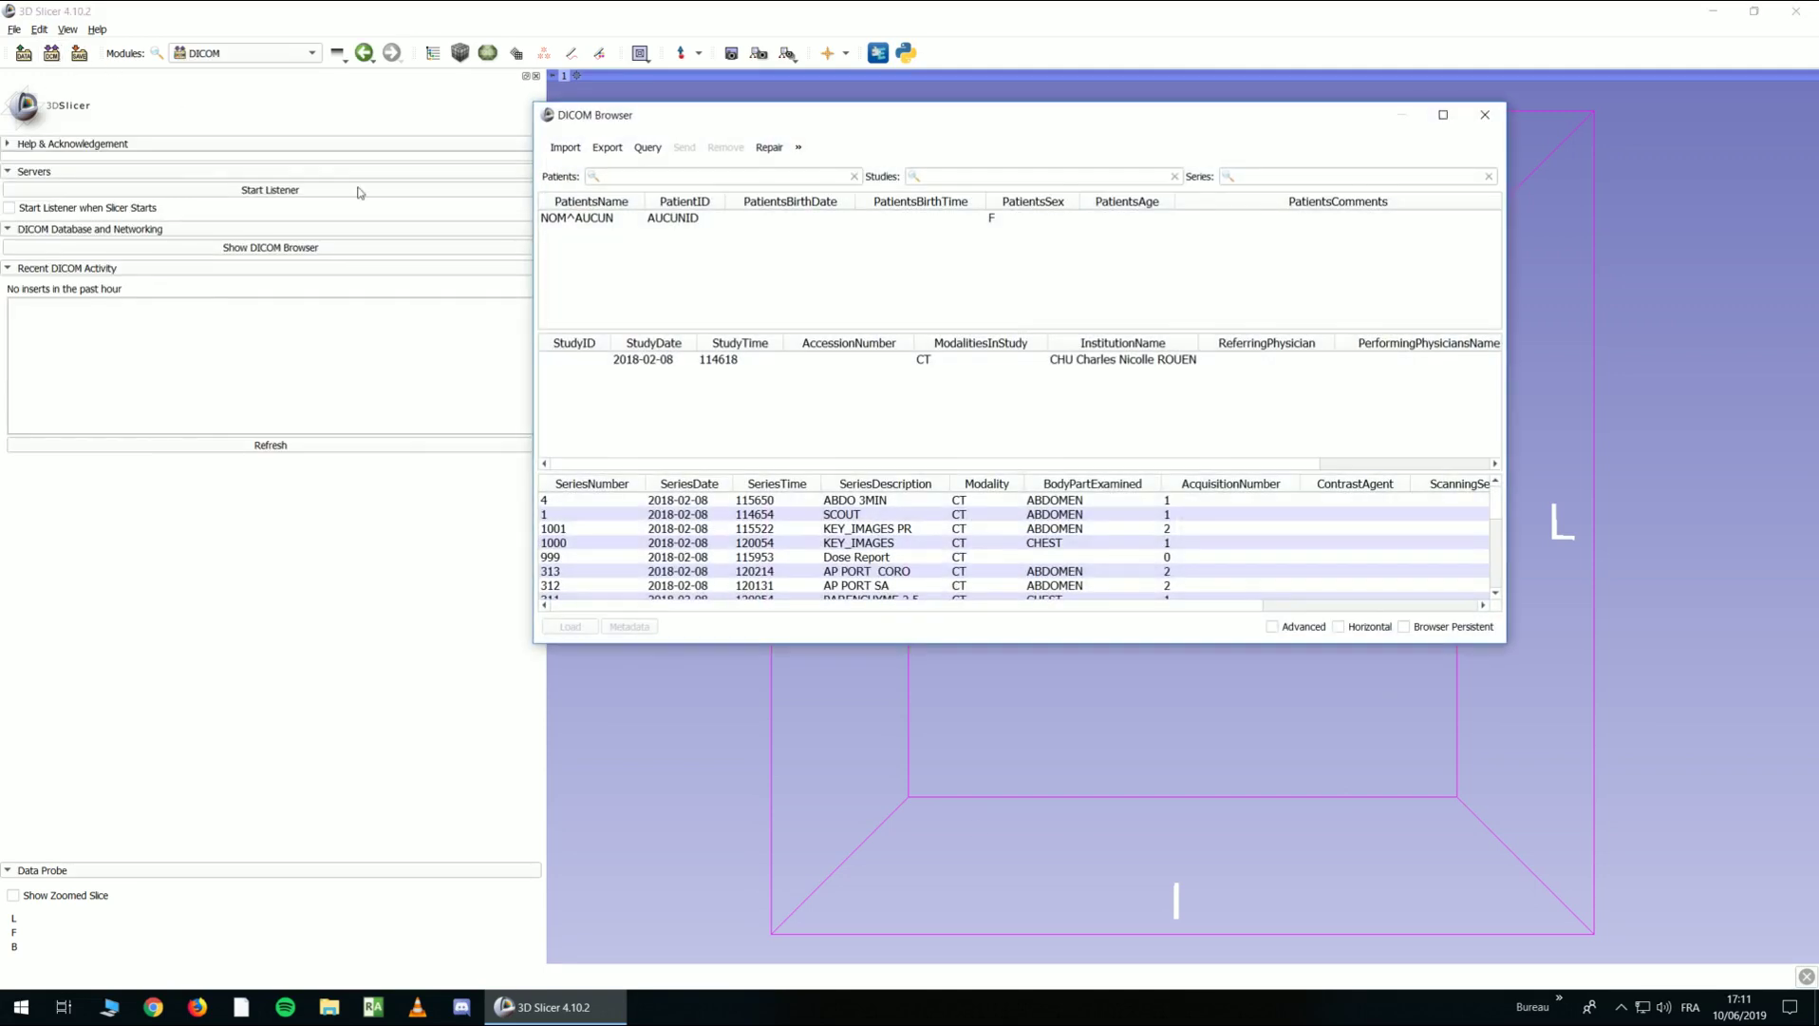
{"action": "left_click", "coordinate": [556, 224]}
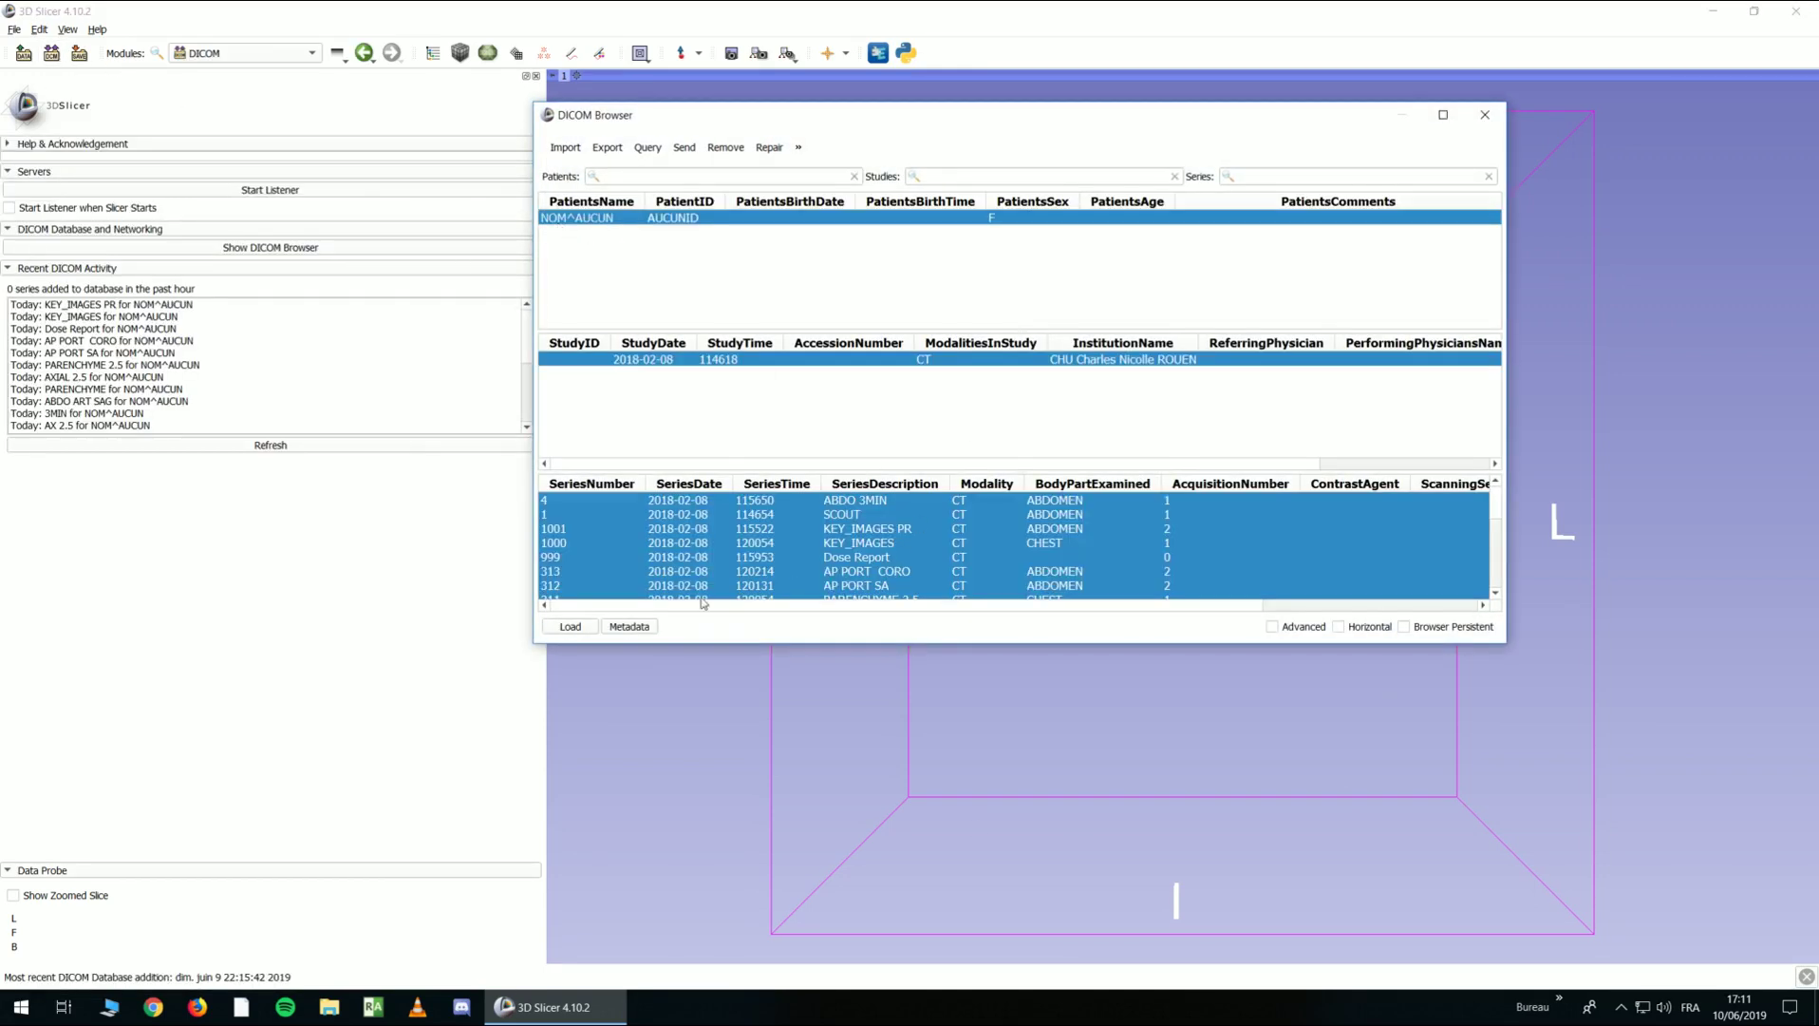
{"action": "left_click", "coordinate": [852, 559]}
{"action": "scroll", "coordinate": [901, 538], "scroll_direction": "down", "scroll_amount": 2}
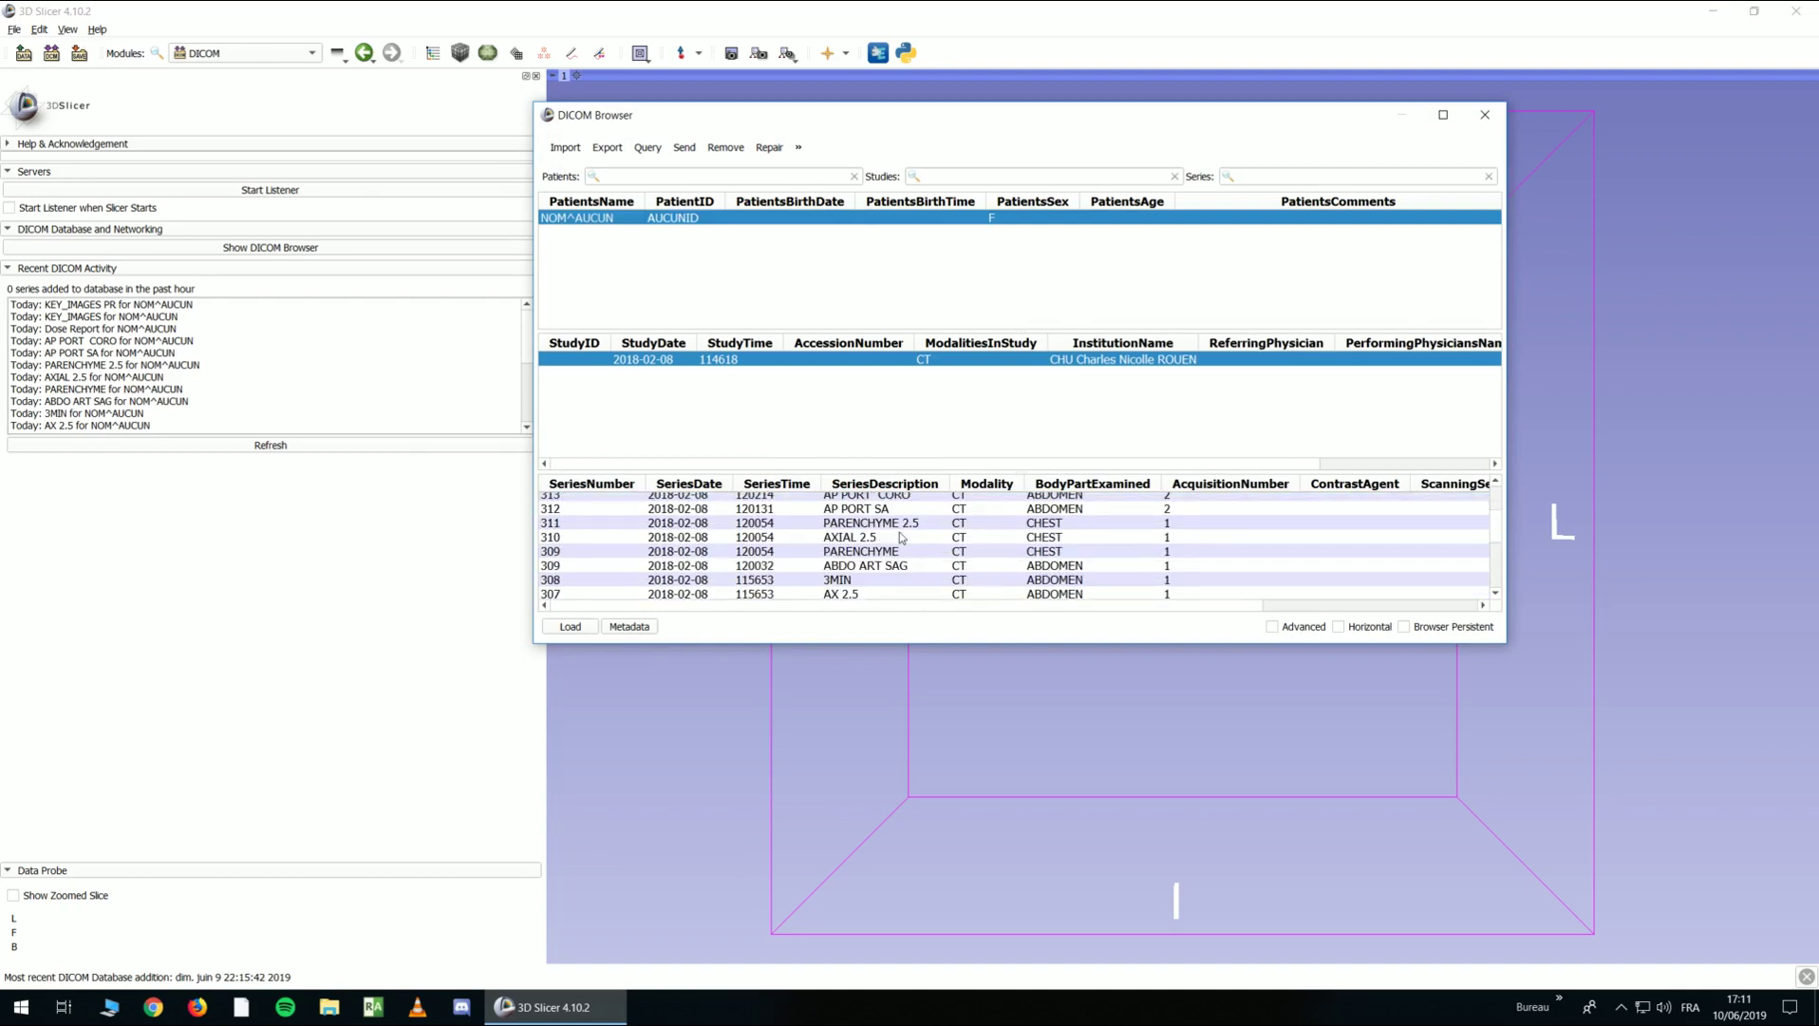
{"action": "scroll", "coordinate": [899, 541], "scroll_direction": "down", "scroll_amount": 1}
{"action": "left_click", "coordinate": [874, 572]}
{"action": "scroll", "coordinate": [875, 577], "scroll_direction": "down", "scroll_amount": 1}
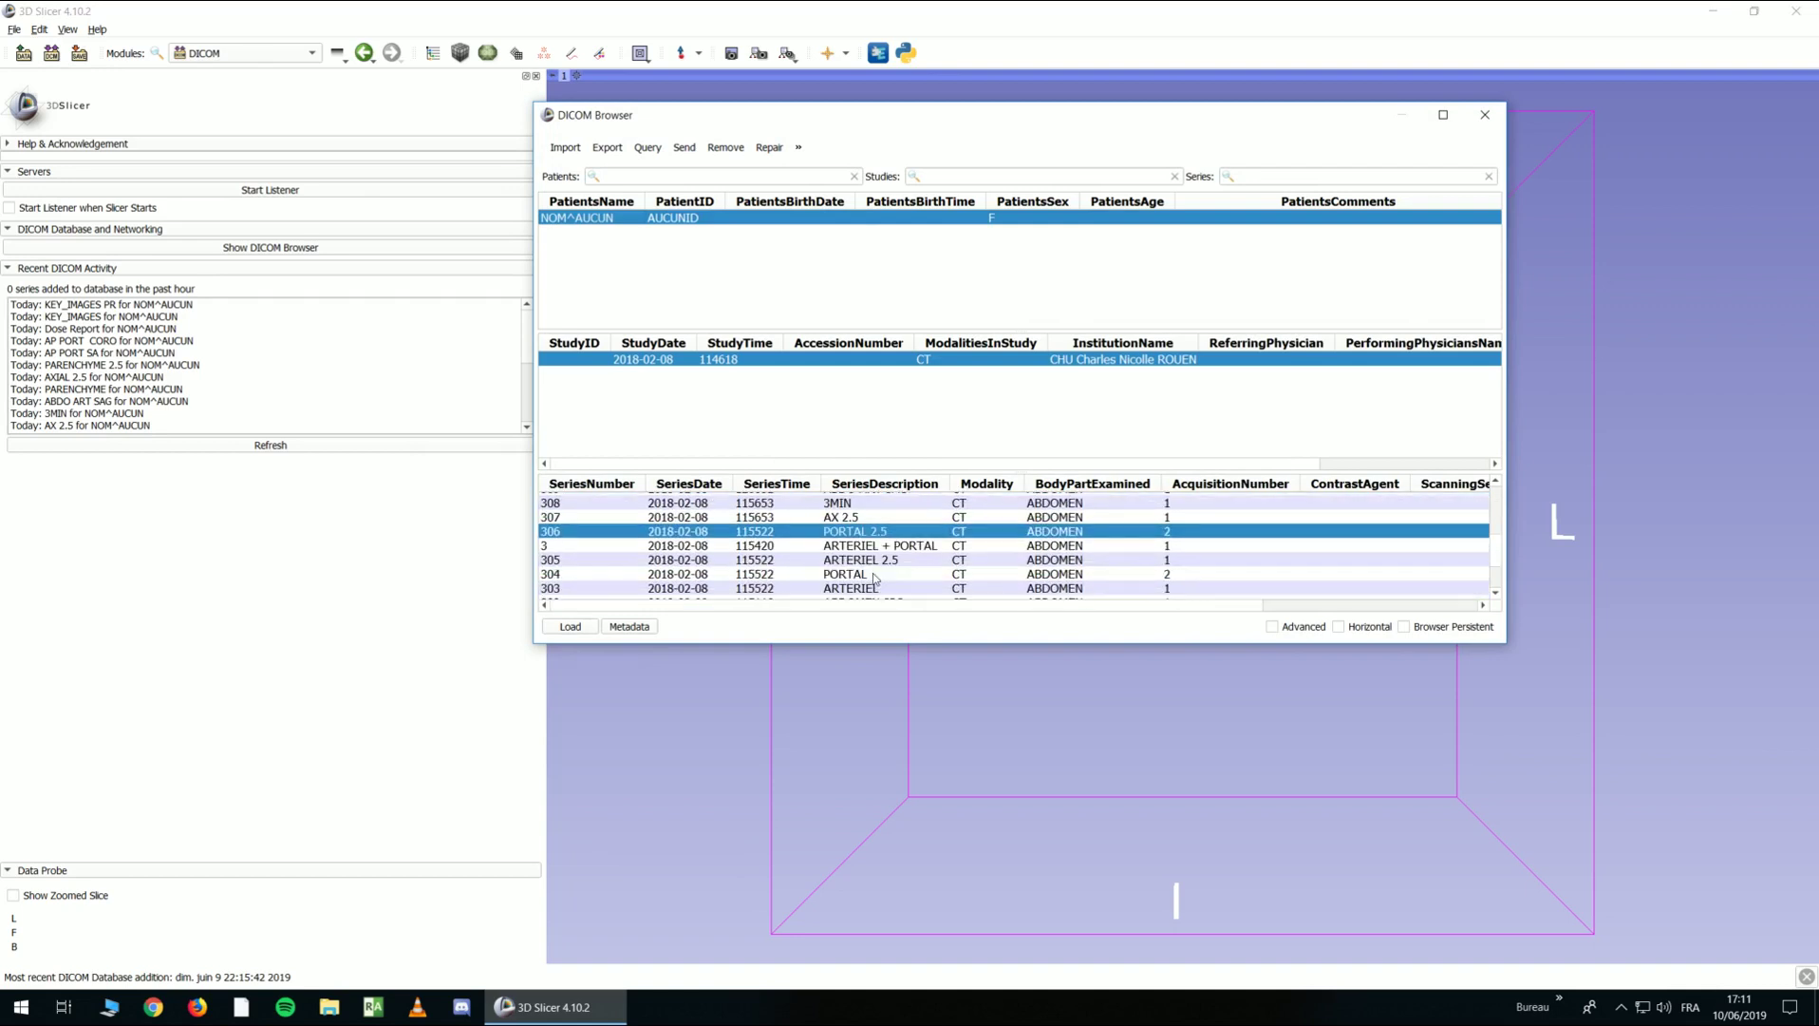
{"action": "left_click", "coordinate": [857, 578]}
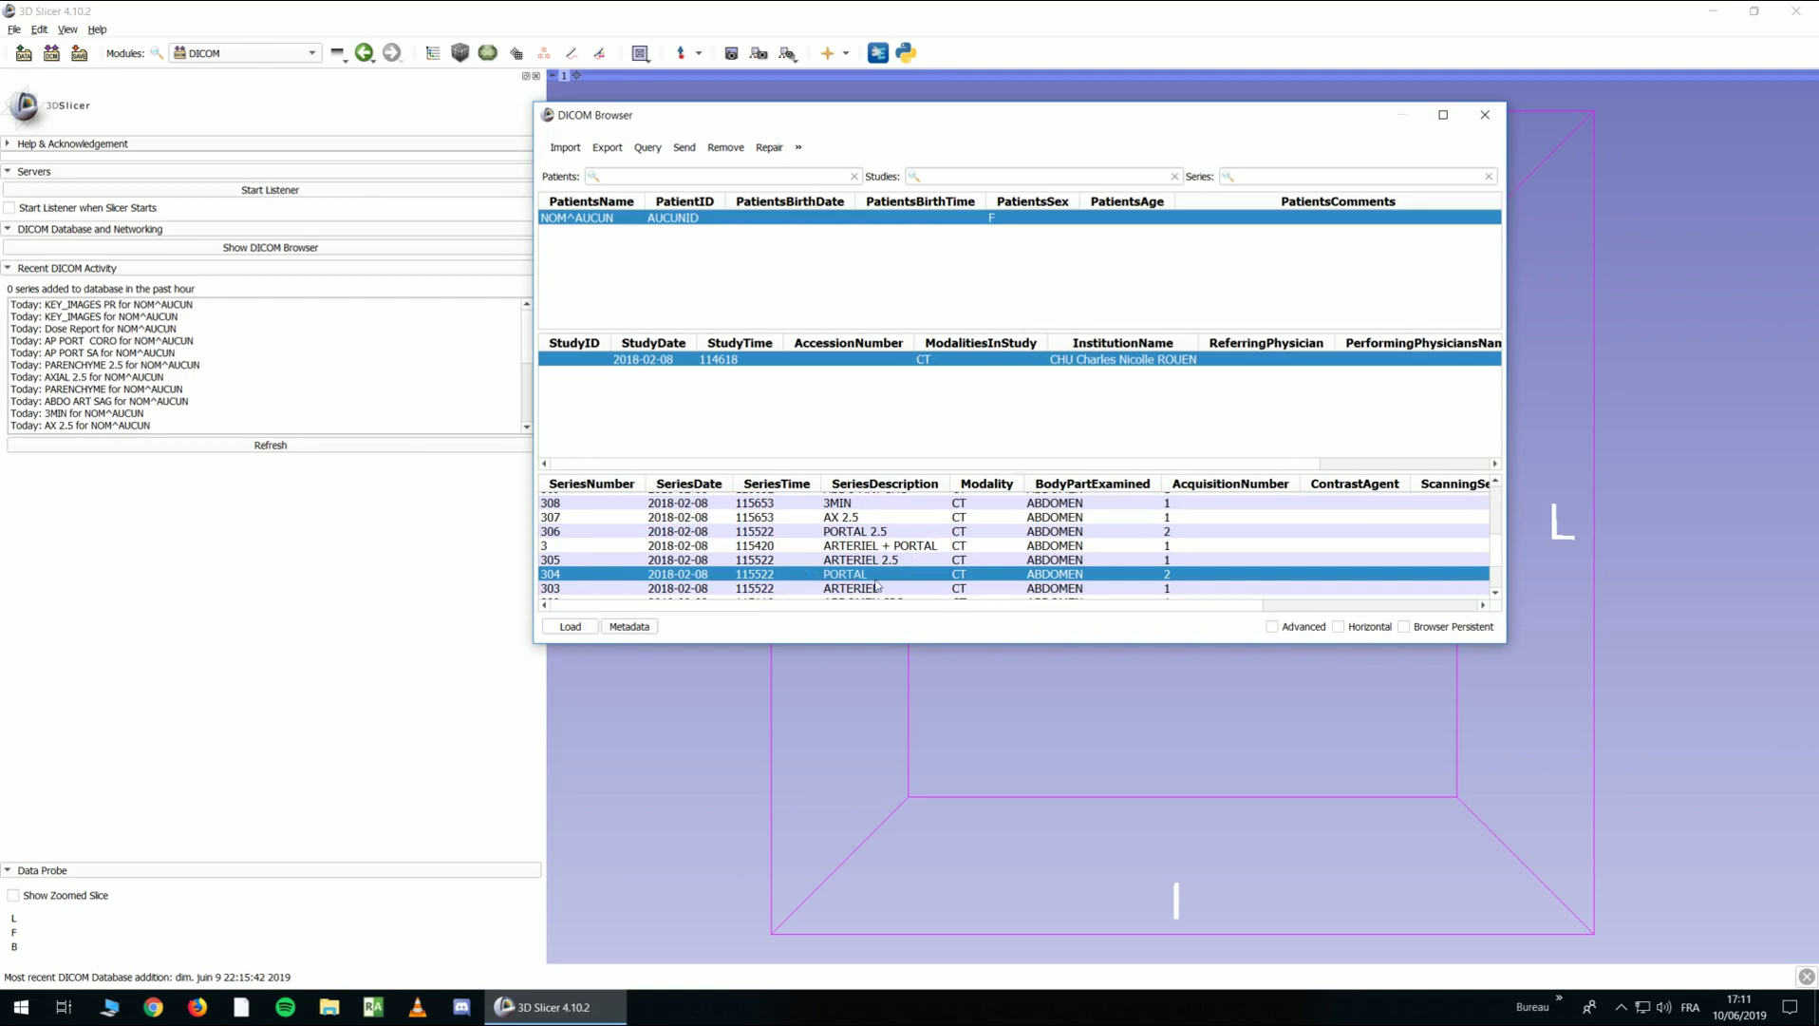
{"action": "left_click", "coordinate": [570, 628]}
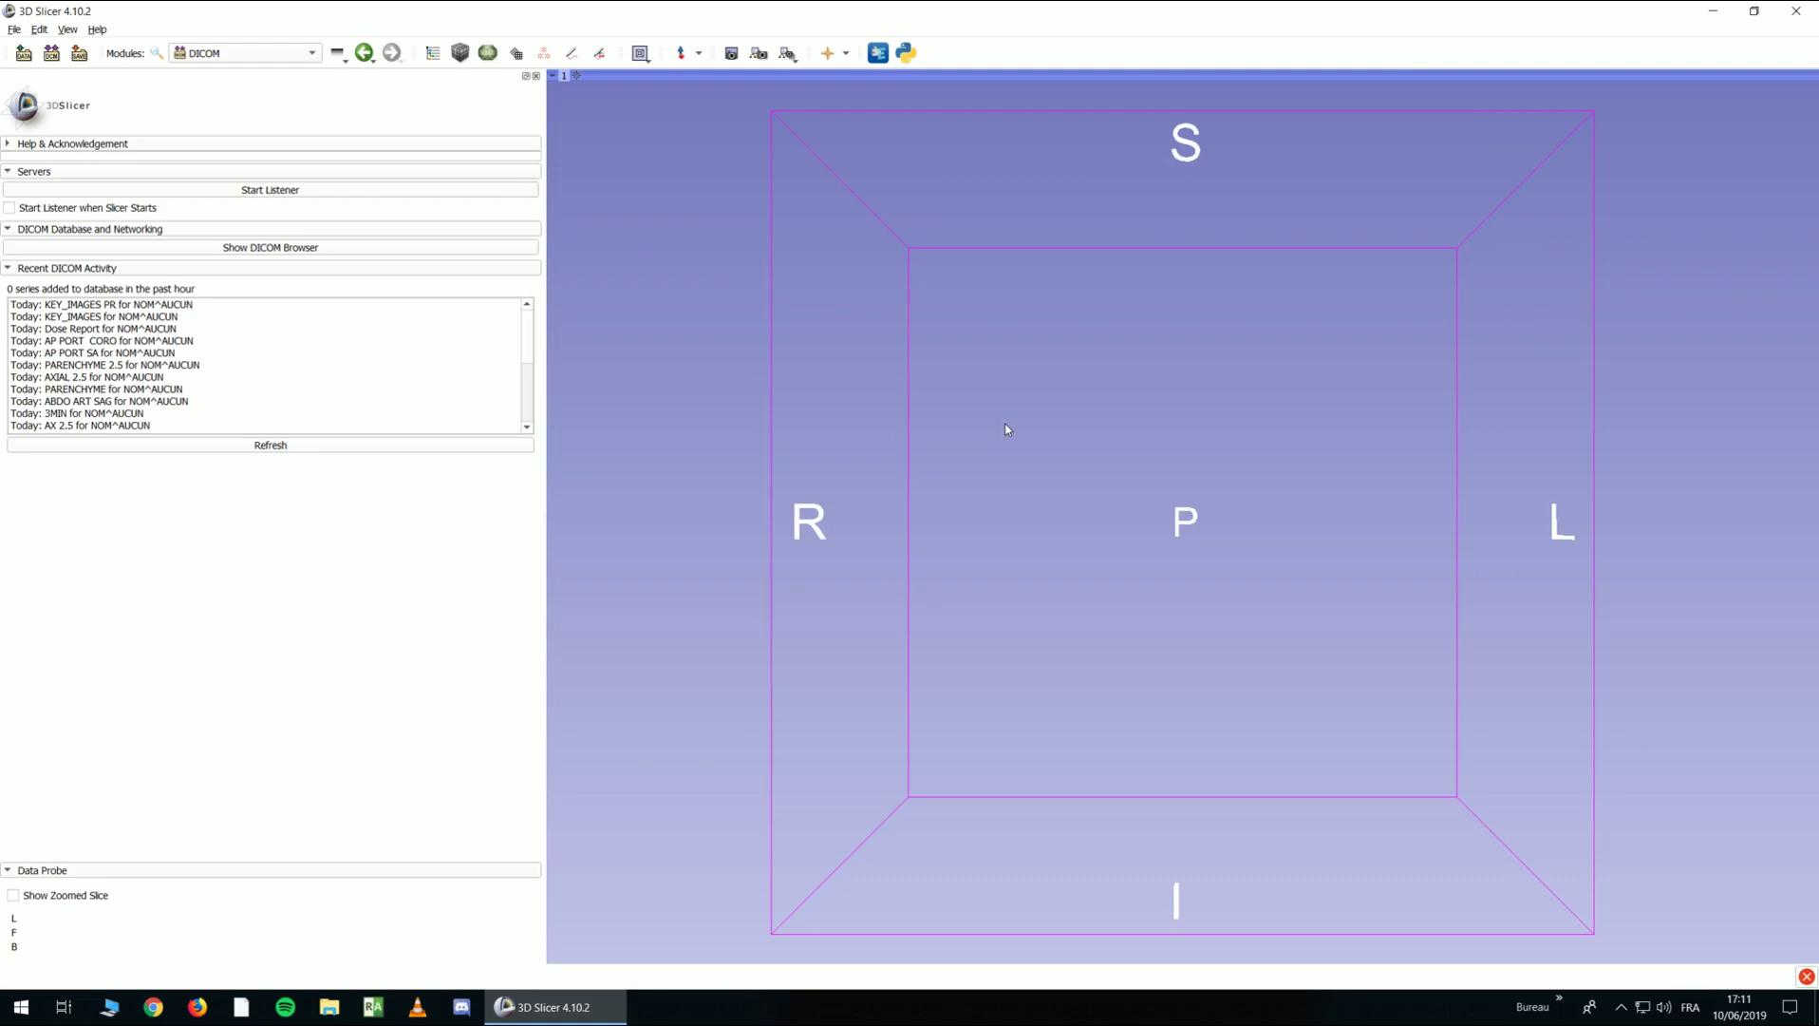
Try the Conventional and Conventional Widescreen view layouts for the loaded volume
{"action": "left_click", "coordinate": [640, 53]}
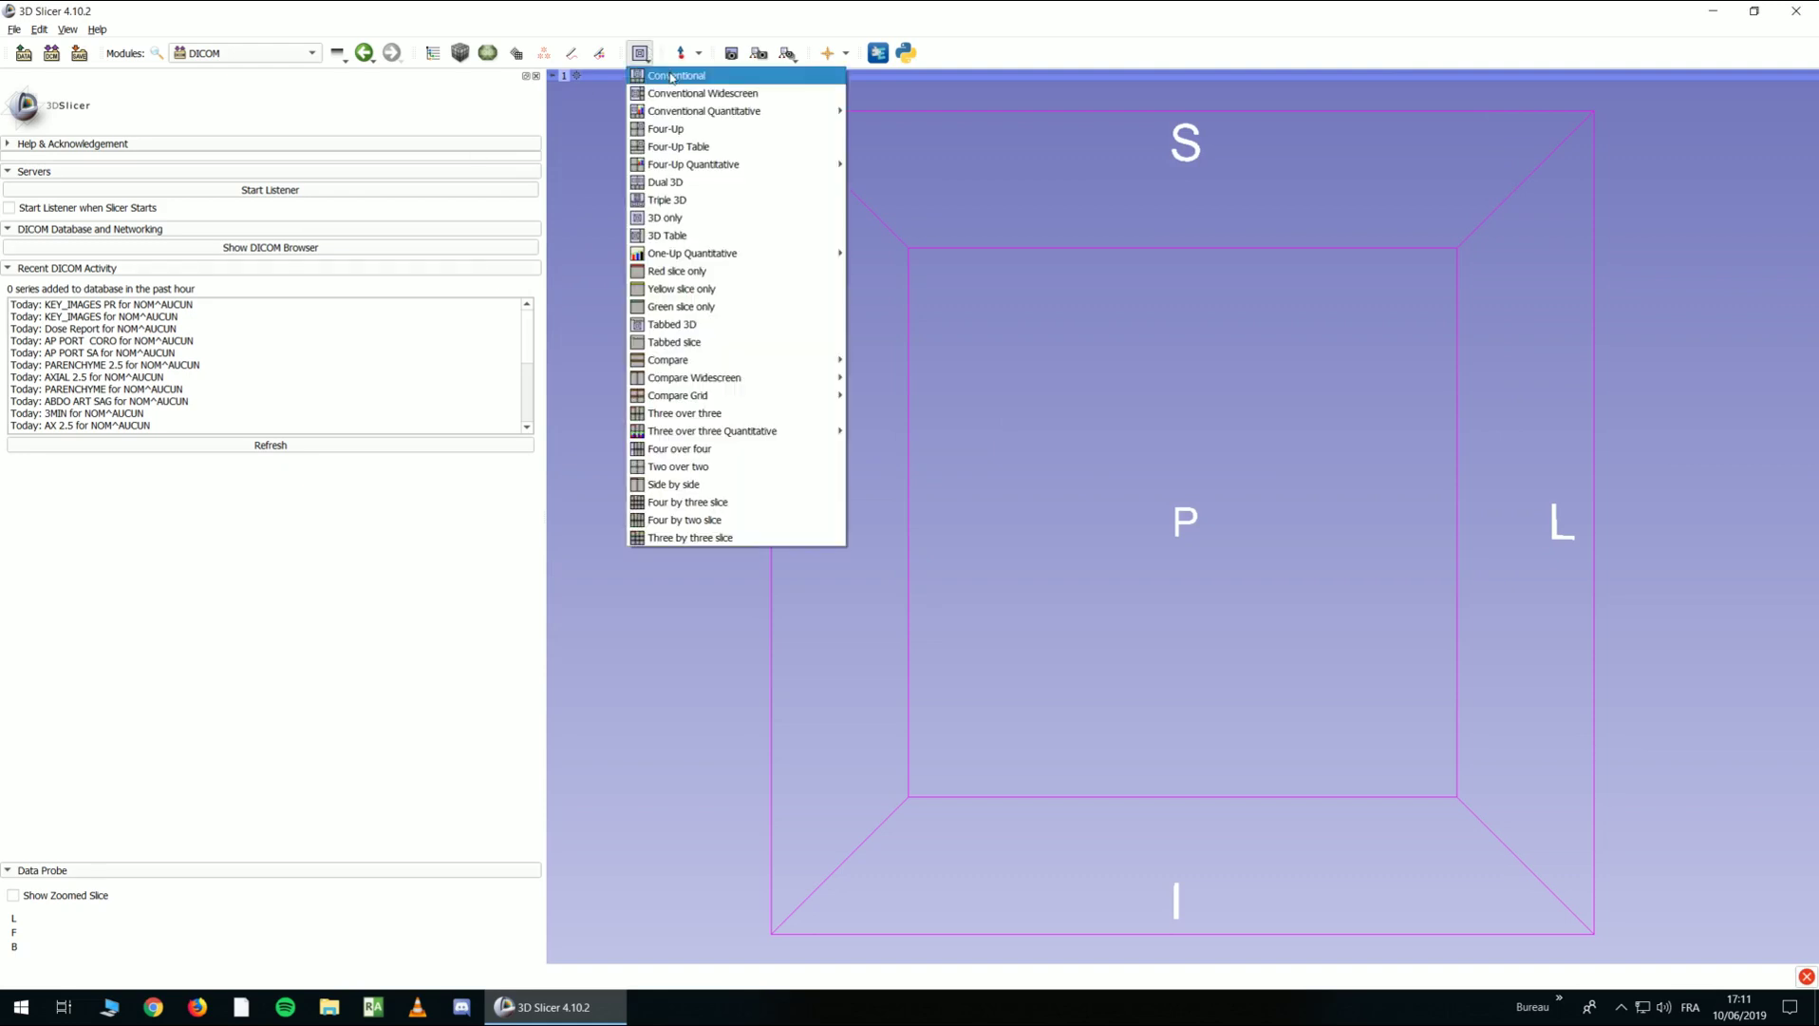
{"action": "left_click", "coordinate": [670, 76]}
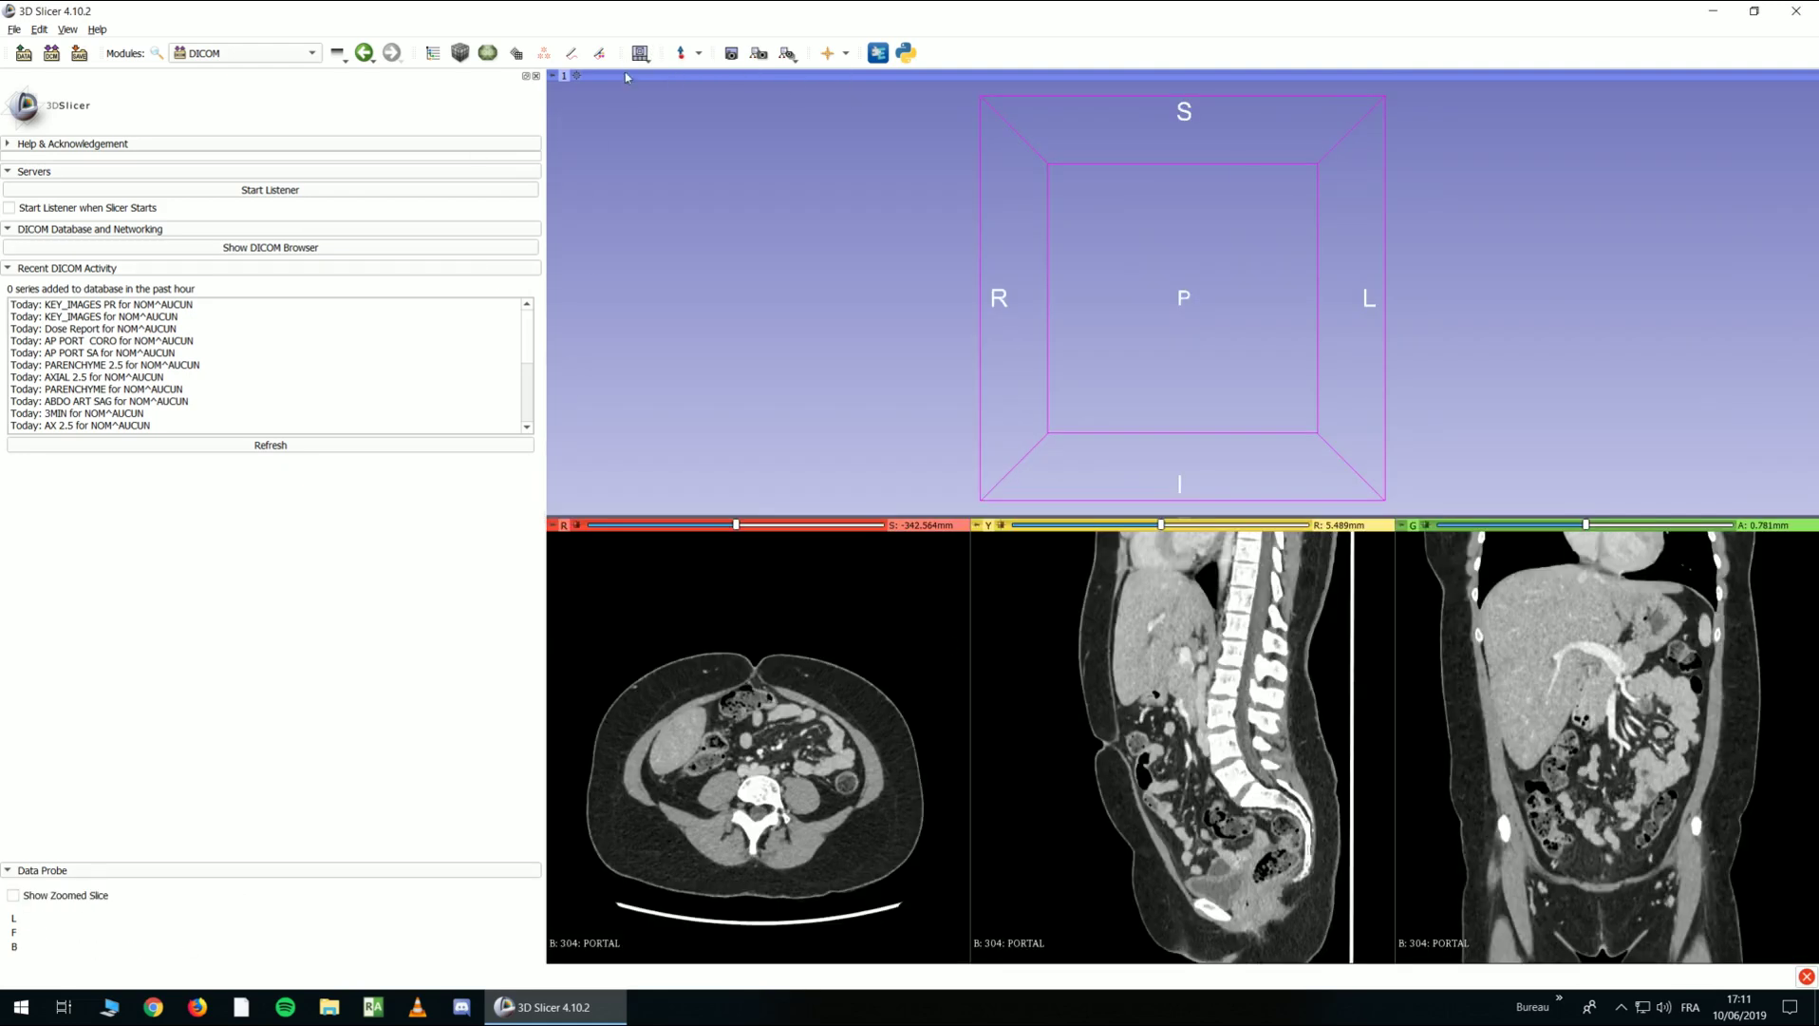
{"action": "left_click", "coordinate": [640, 52]}
{"action": "left_click", "coordinate": [674, 98]}
Set the view layout to Four-Up
{"action": "left_click", "coordinate": [642, 54]}
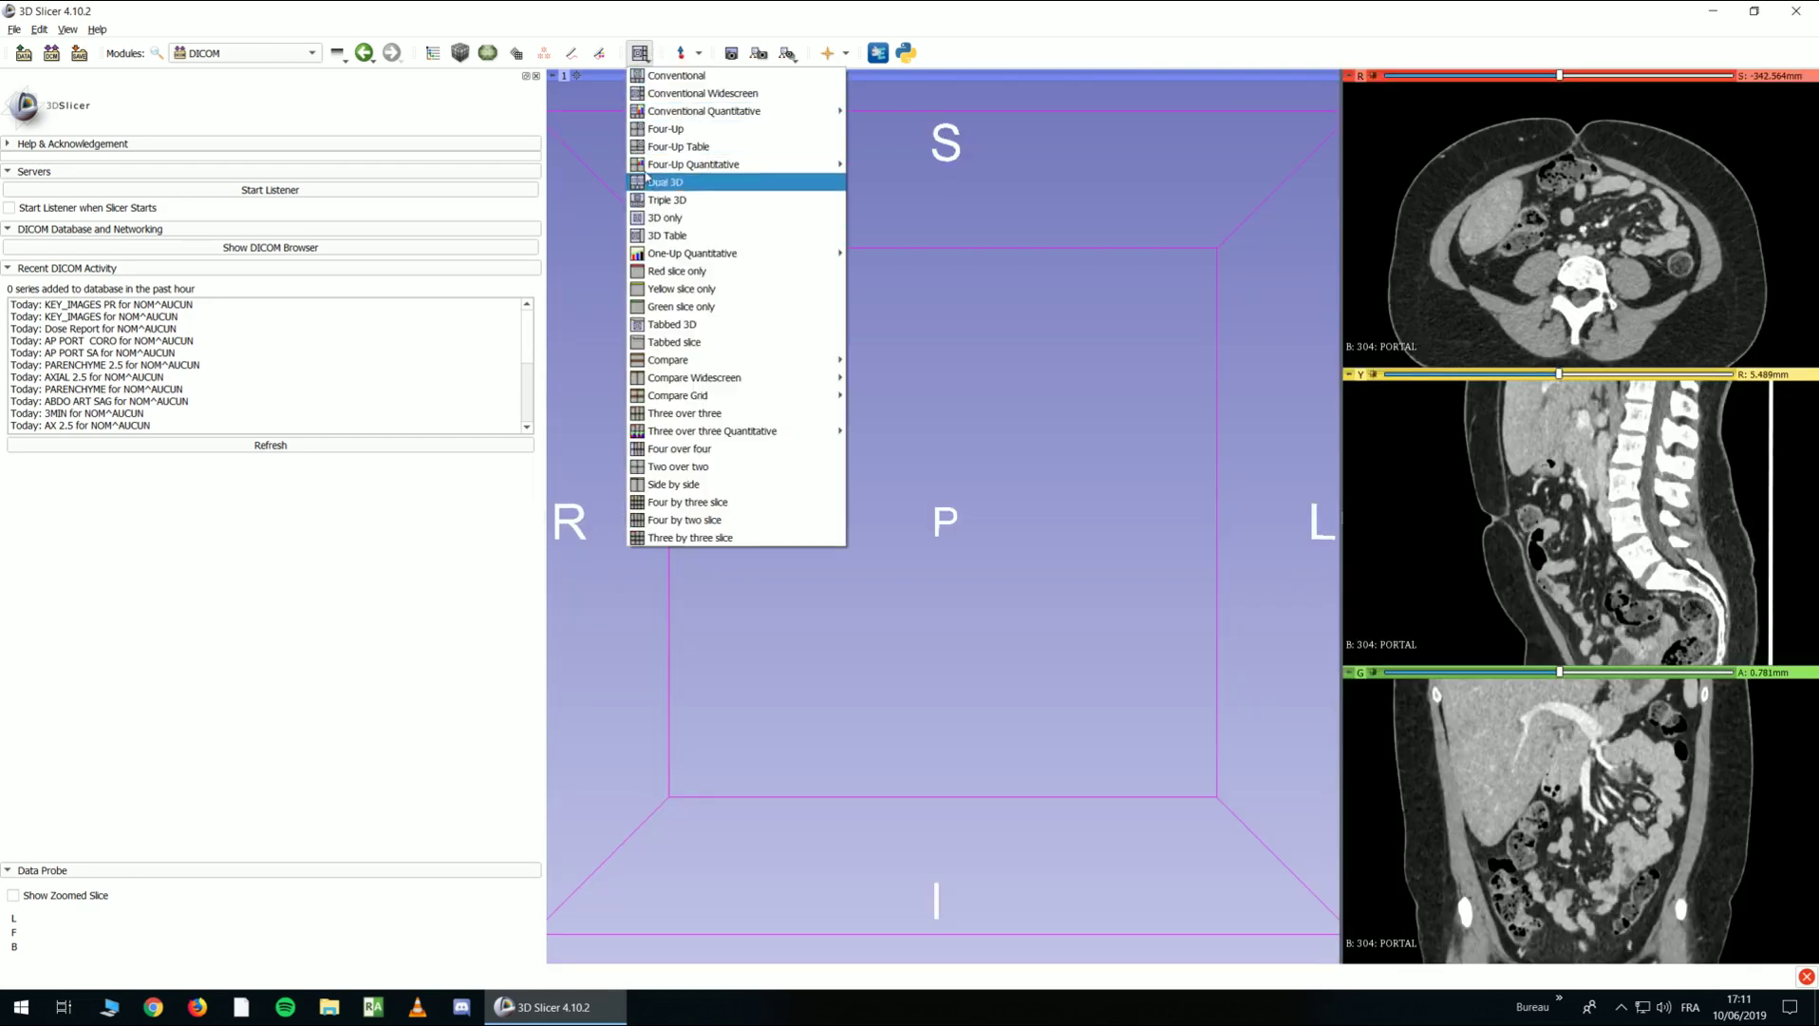
{"action": "left_click", "coordinate": [696, 128]}
{"action": "scroll", "coordinate": [893, 270], "scroll_direction": "down", "scroll_amount": 1}
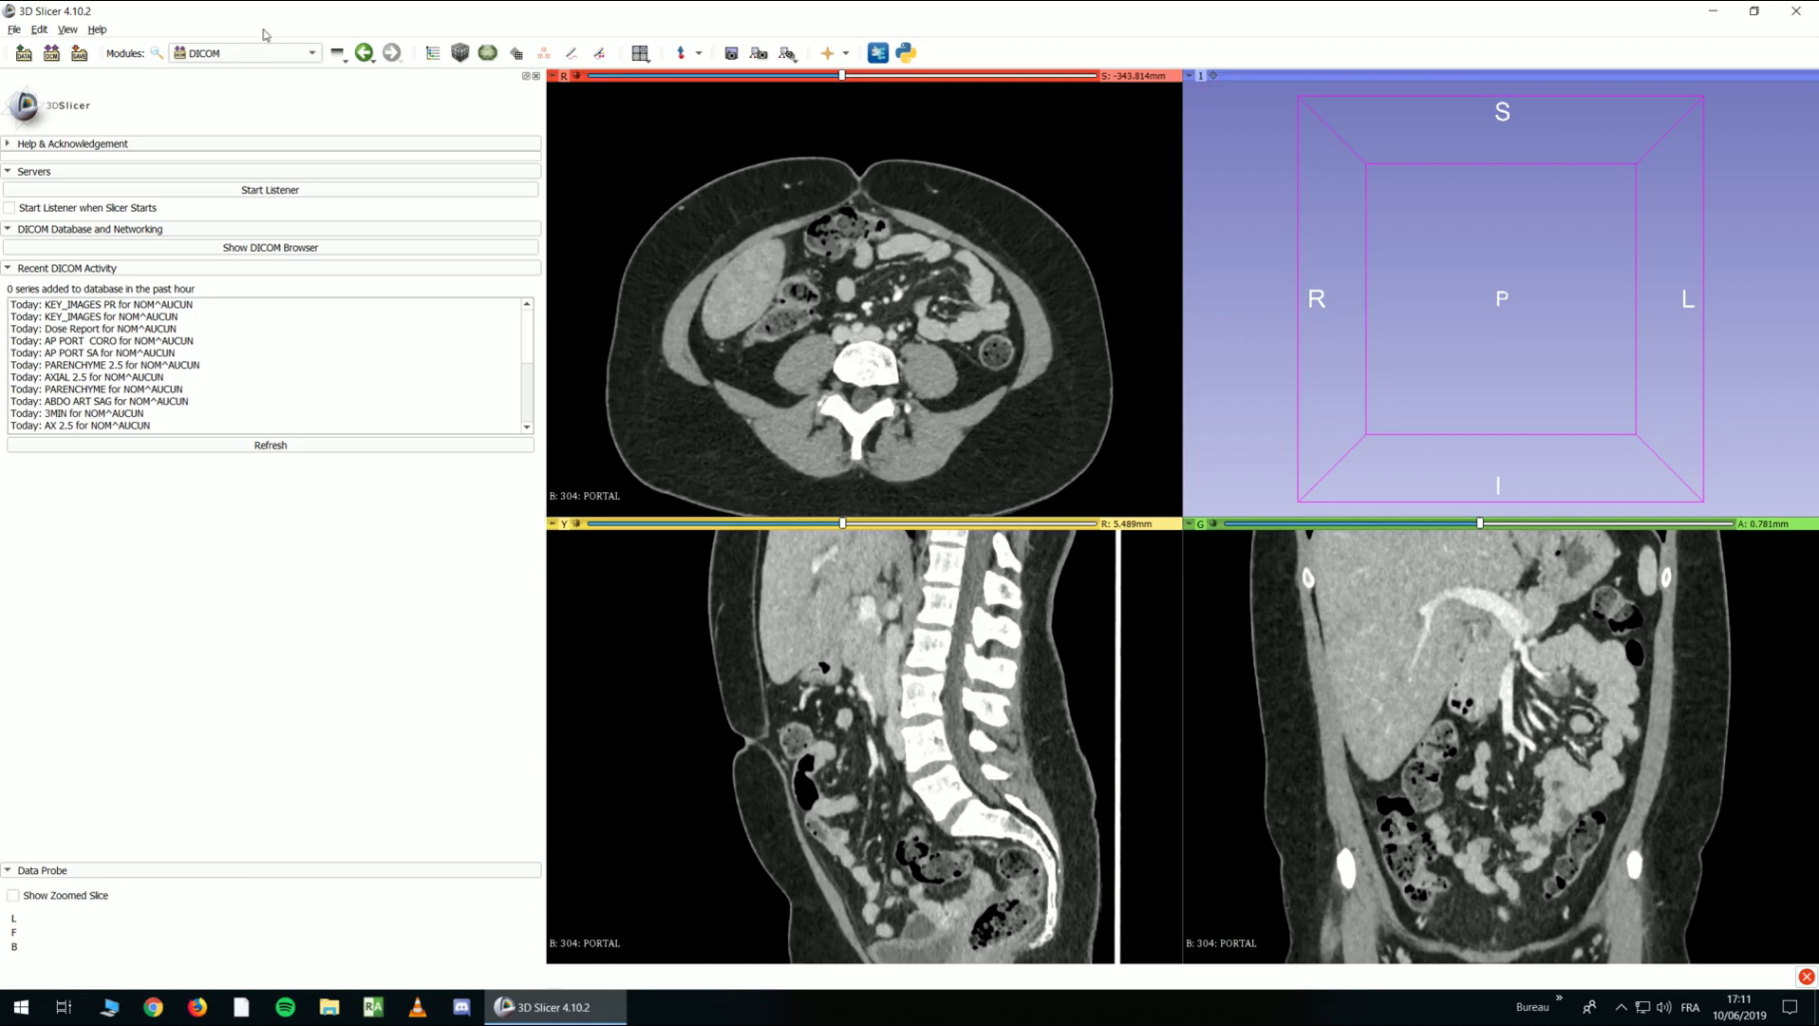
Switch to the Segment Editor module and add a new segment to the segmentation of 304: PORTAL
{"action": "left_click", "coordinate": [242, 54]}
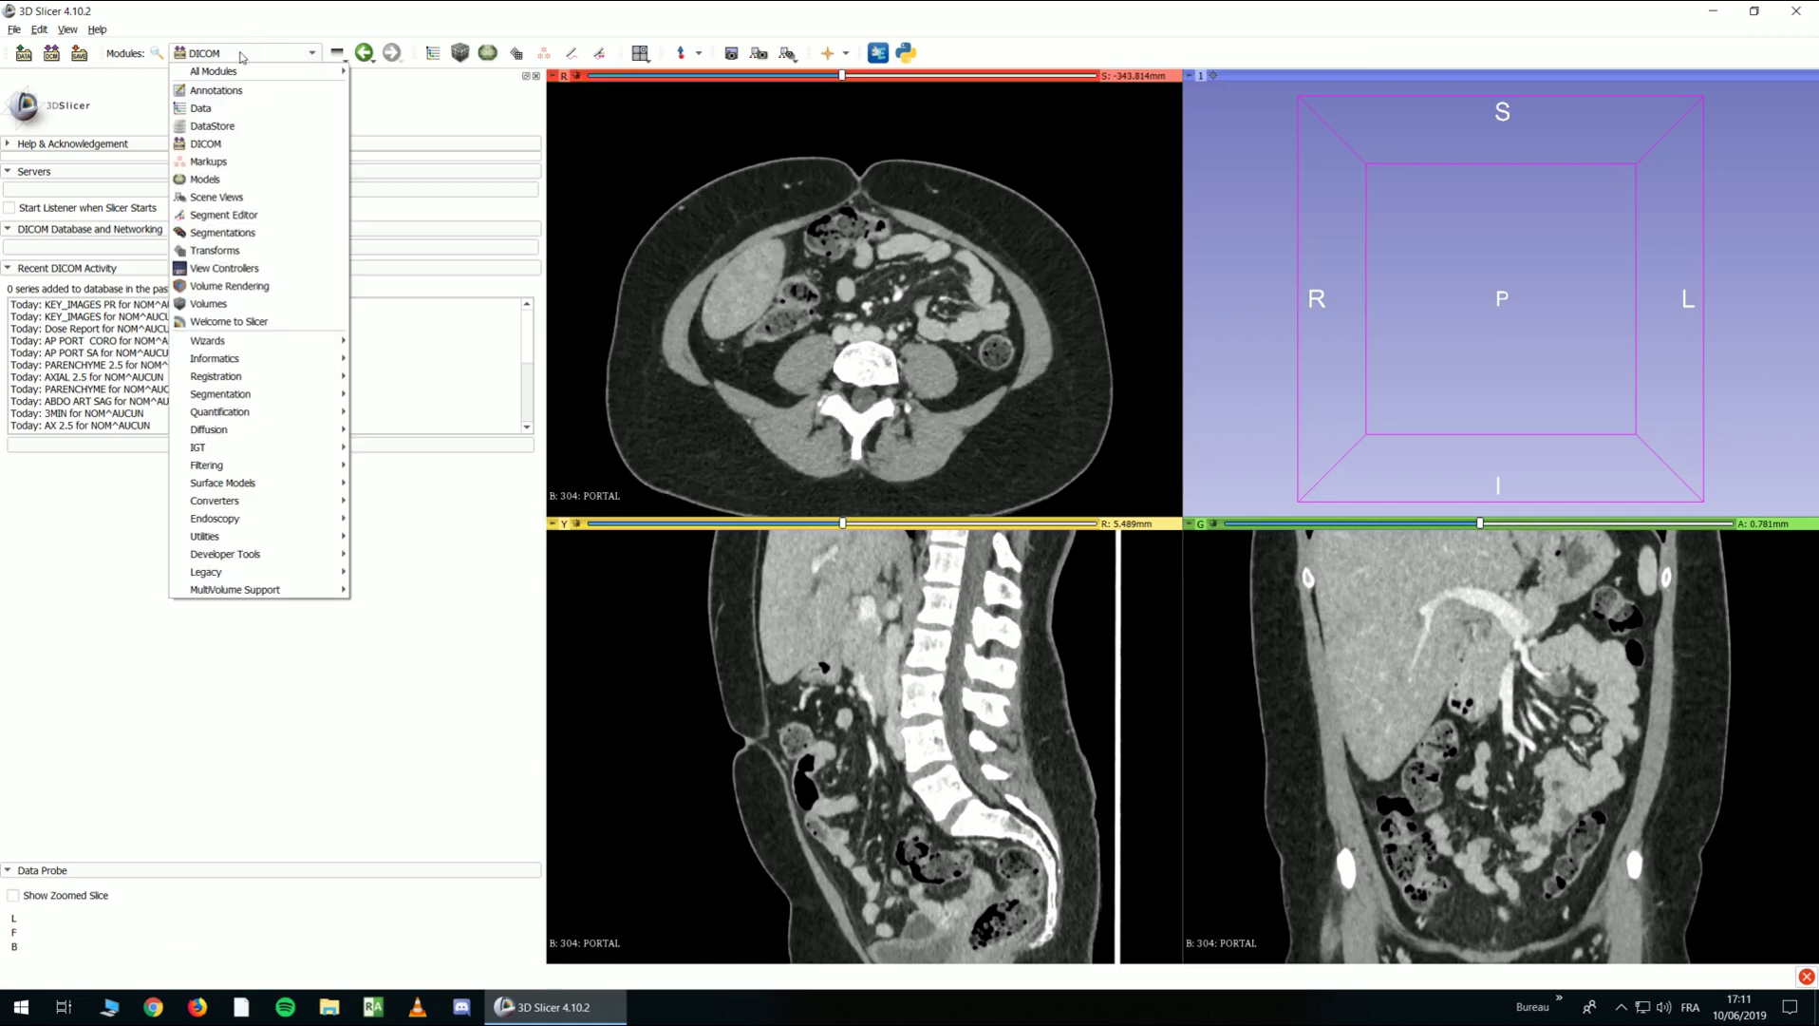
{"action": "left_click", "coordinate": [244, 216]}
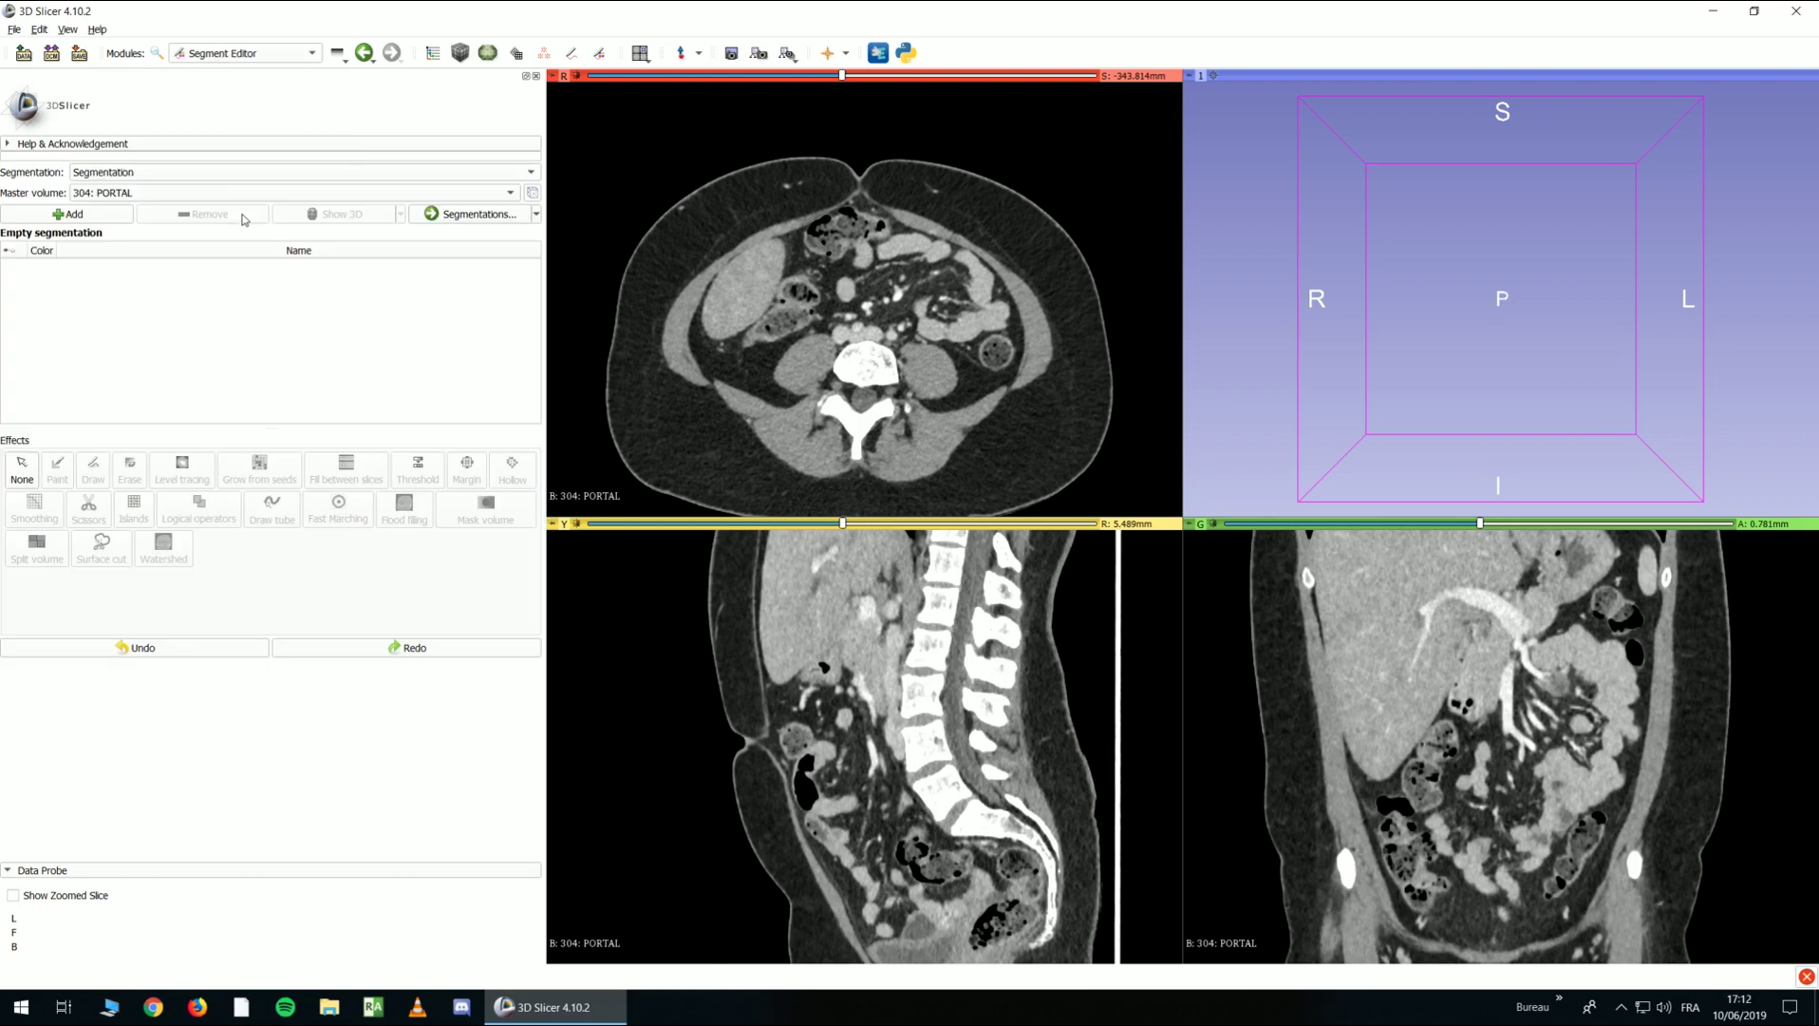
{"action": "left_click", "coordinate": [72, 217]}
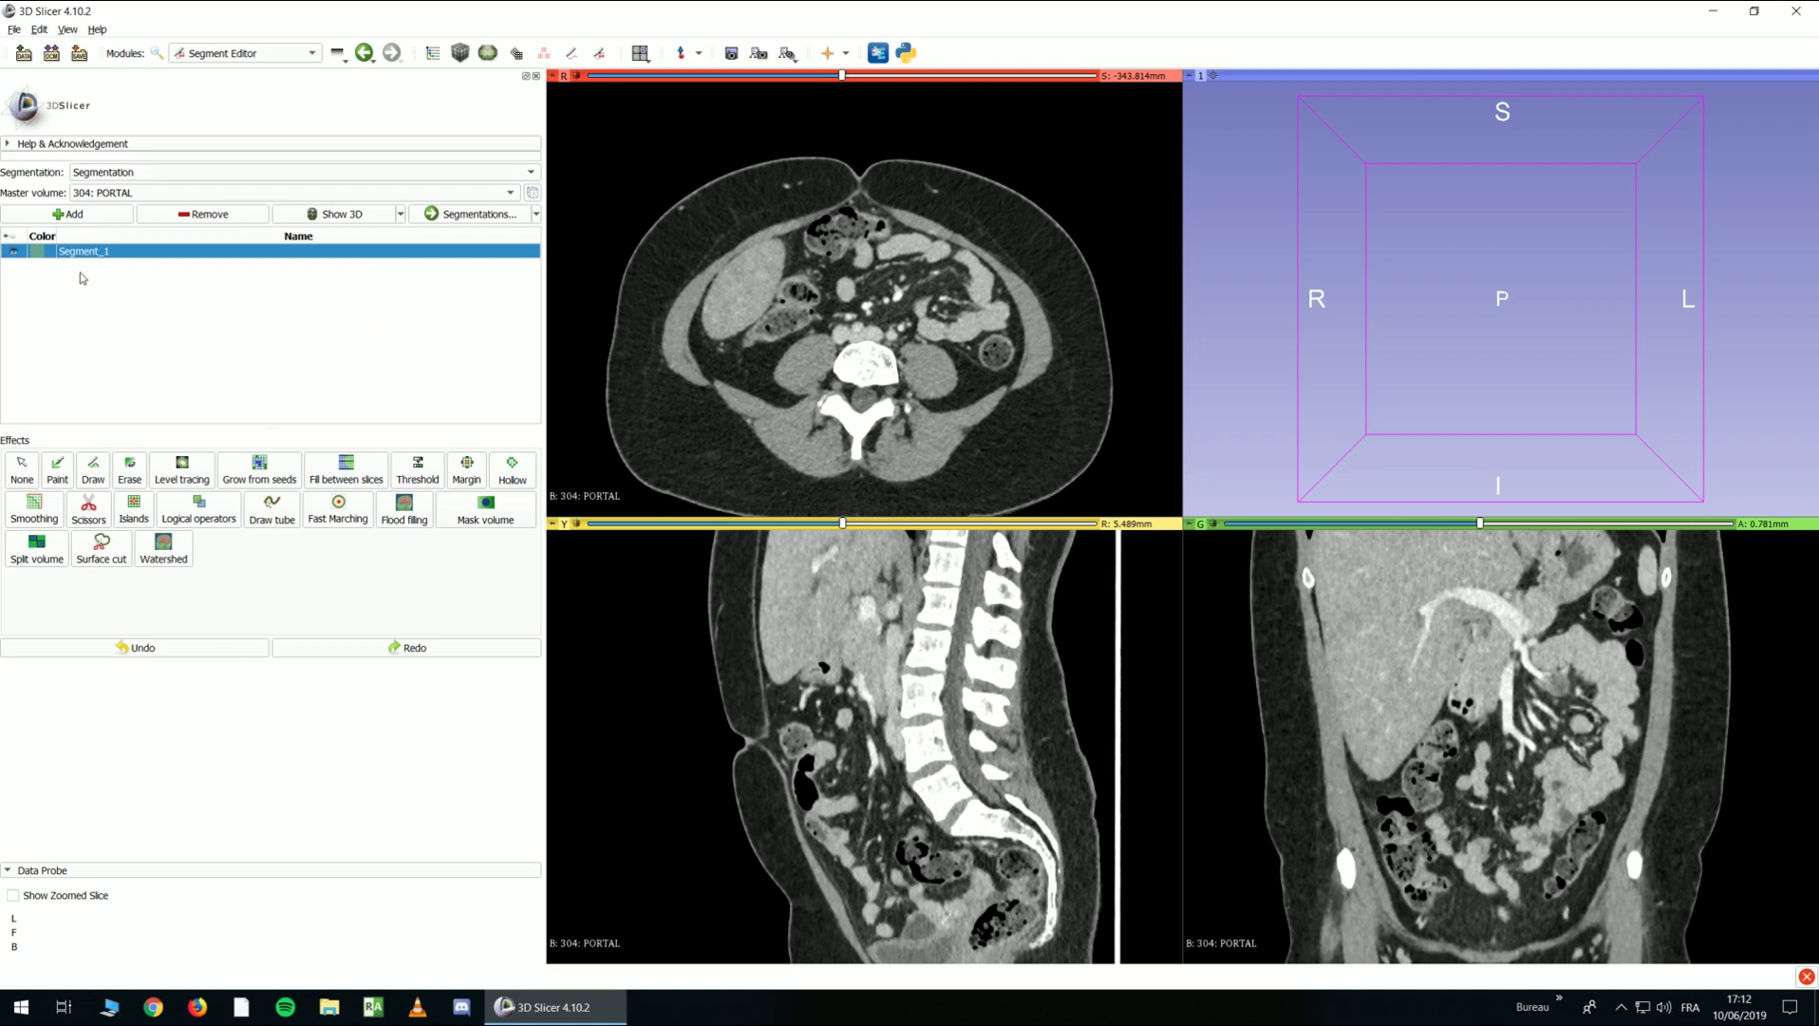
Set the new segment's colour to dark blue
{"action": "double_click", "coordinate": [38, 252]}
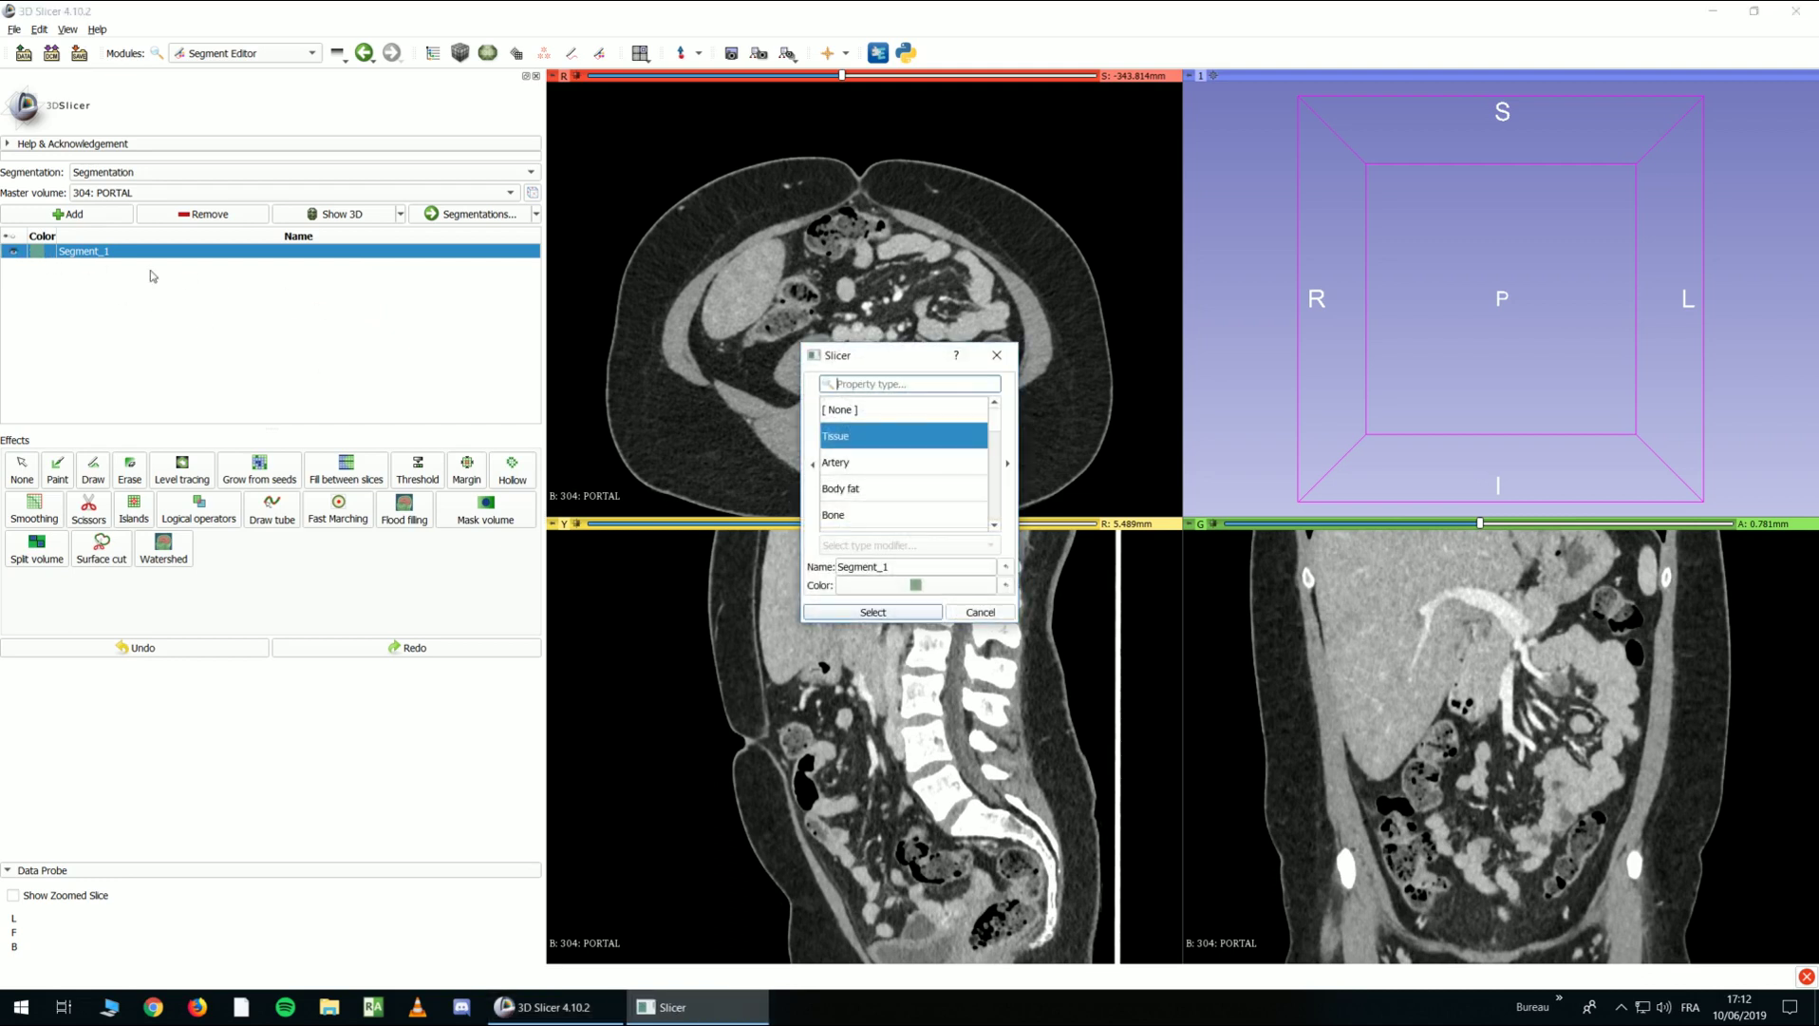
{"action": "left_click", "coordinate": [916, 585]}
{"action": "left_click", "coordinate": [972, 393]}
{"action": "left_click", "coordinate": [987, 380]}
{"action": "left_click", "coordinate": [1030, 629]}
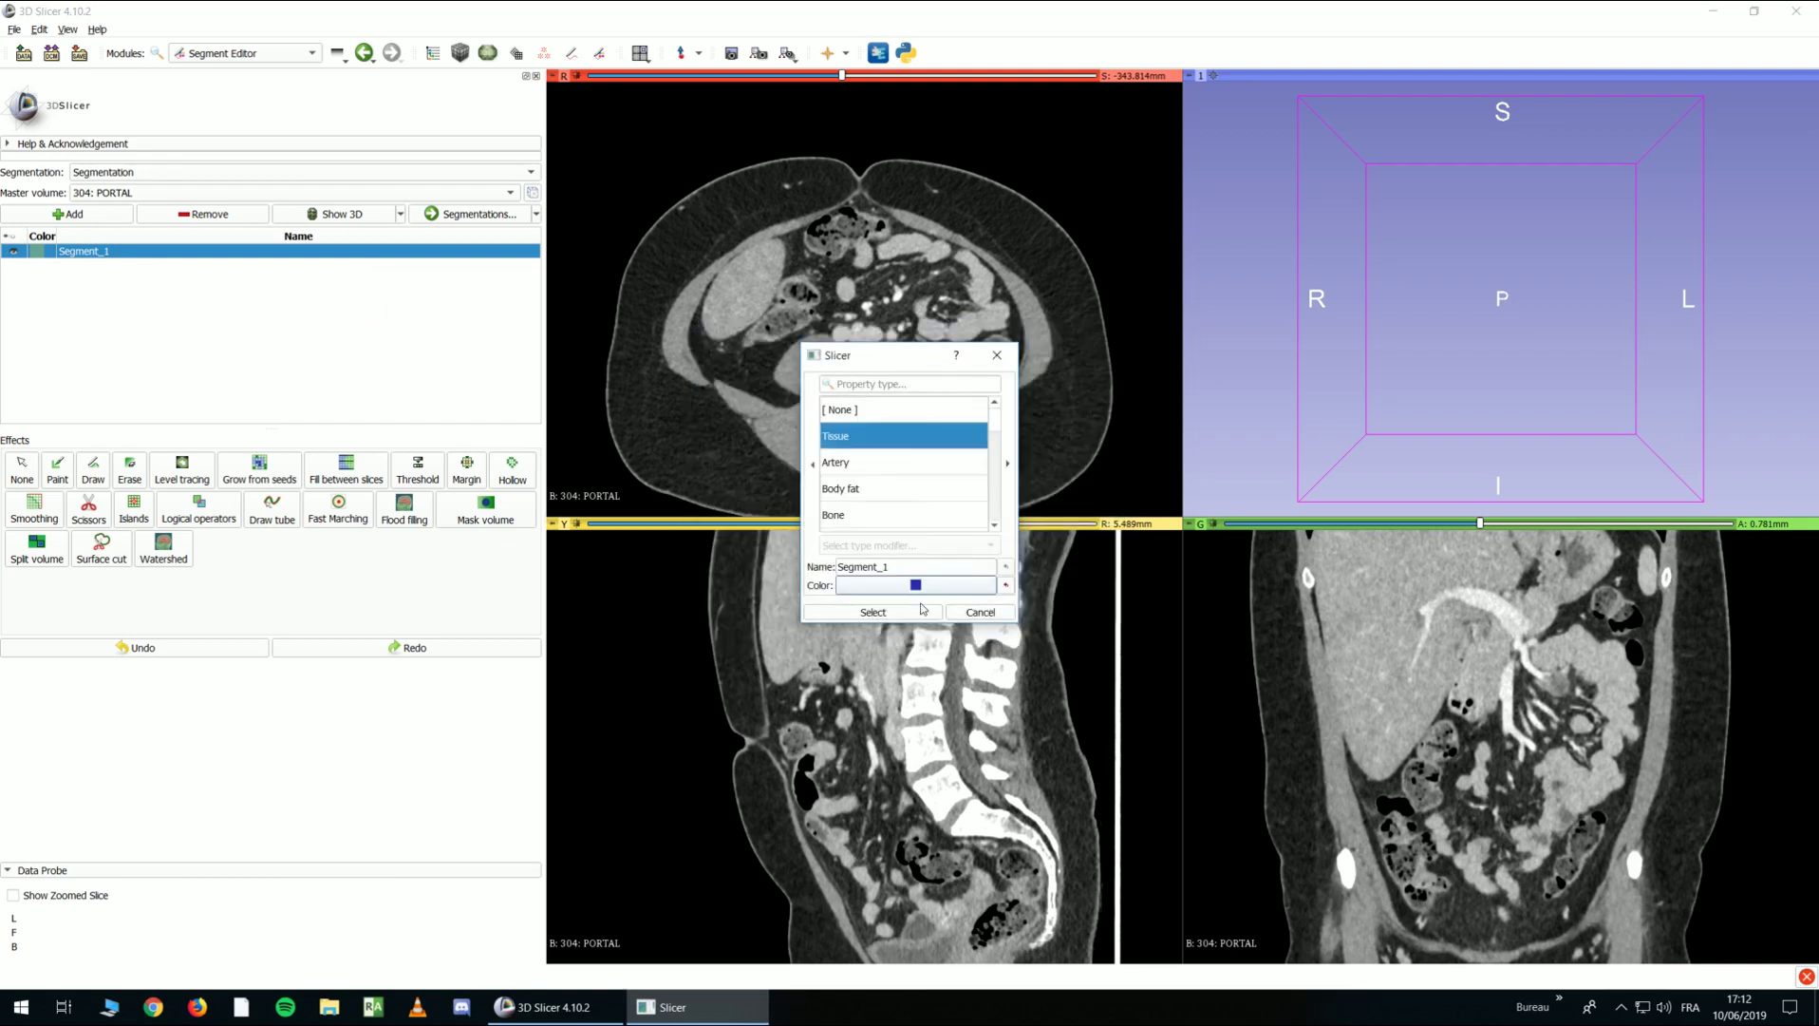
{"action": "left_click", "coordinate": [873, 612]}
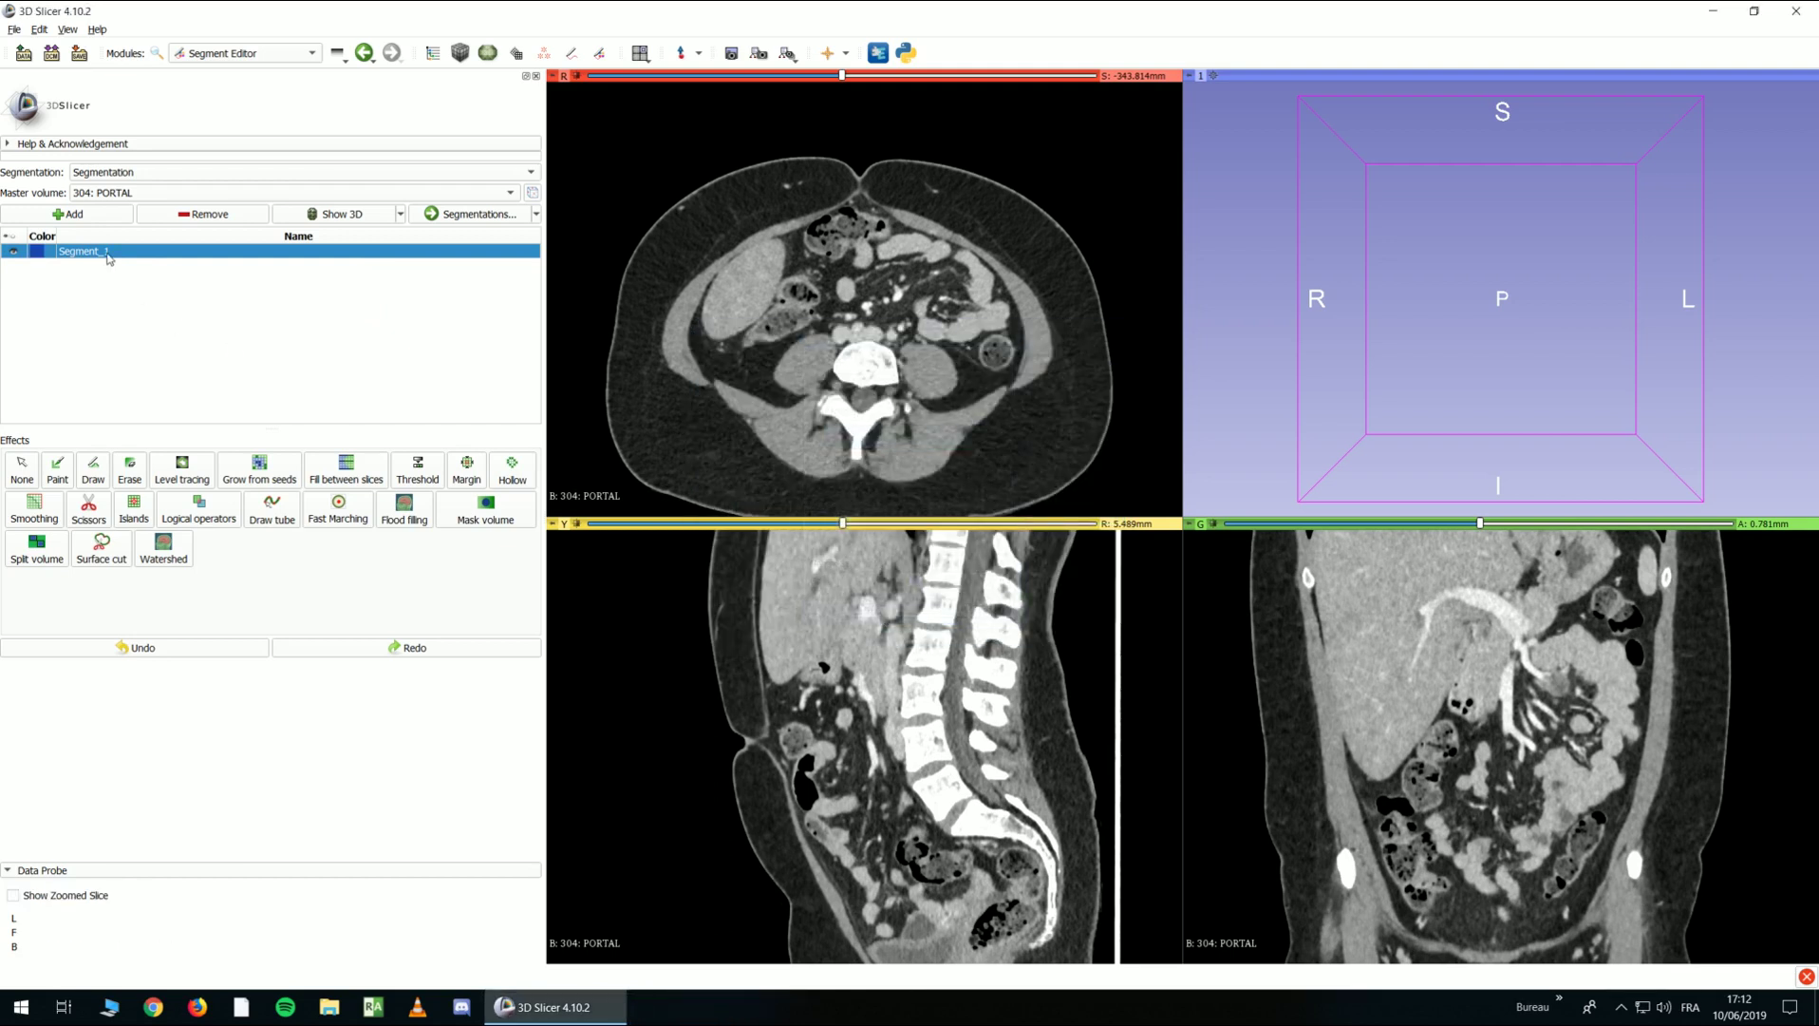
Bring the axial view to a slice through the left kidney and rename the segment as left kidney
{"action": "scroll", "coordinate": [865, 144], "scroll_direction": "up", "scroll_amount": 2}
{"action": "left_click_drag", "start_coordinate": [846, 76], "coordinate": [975, 86]}
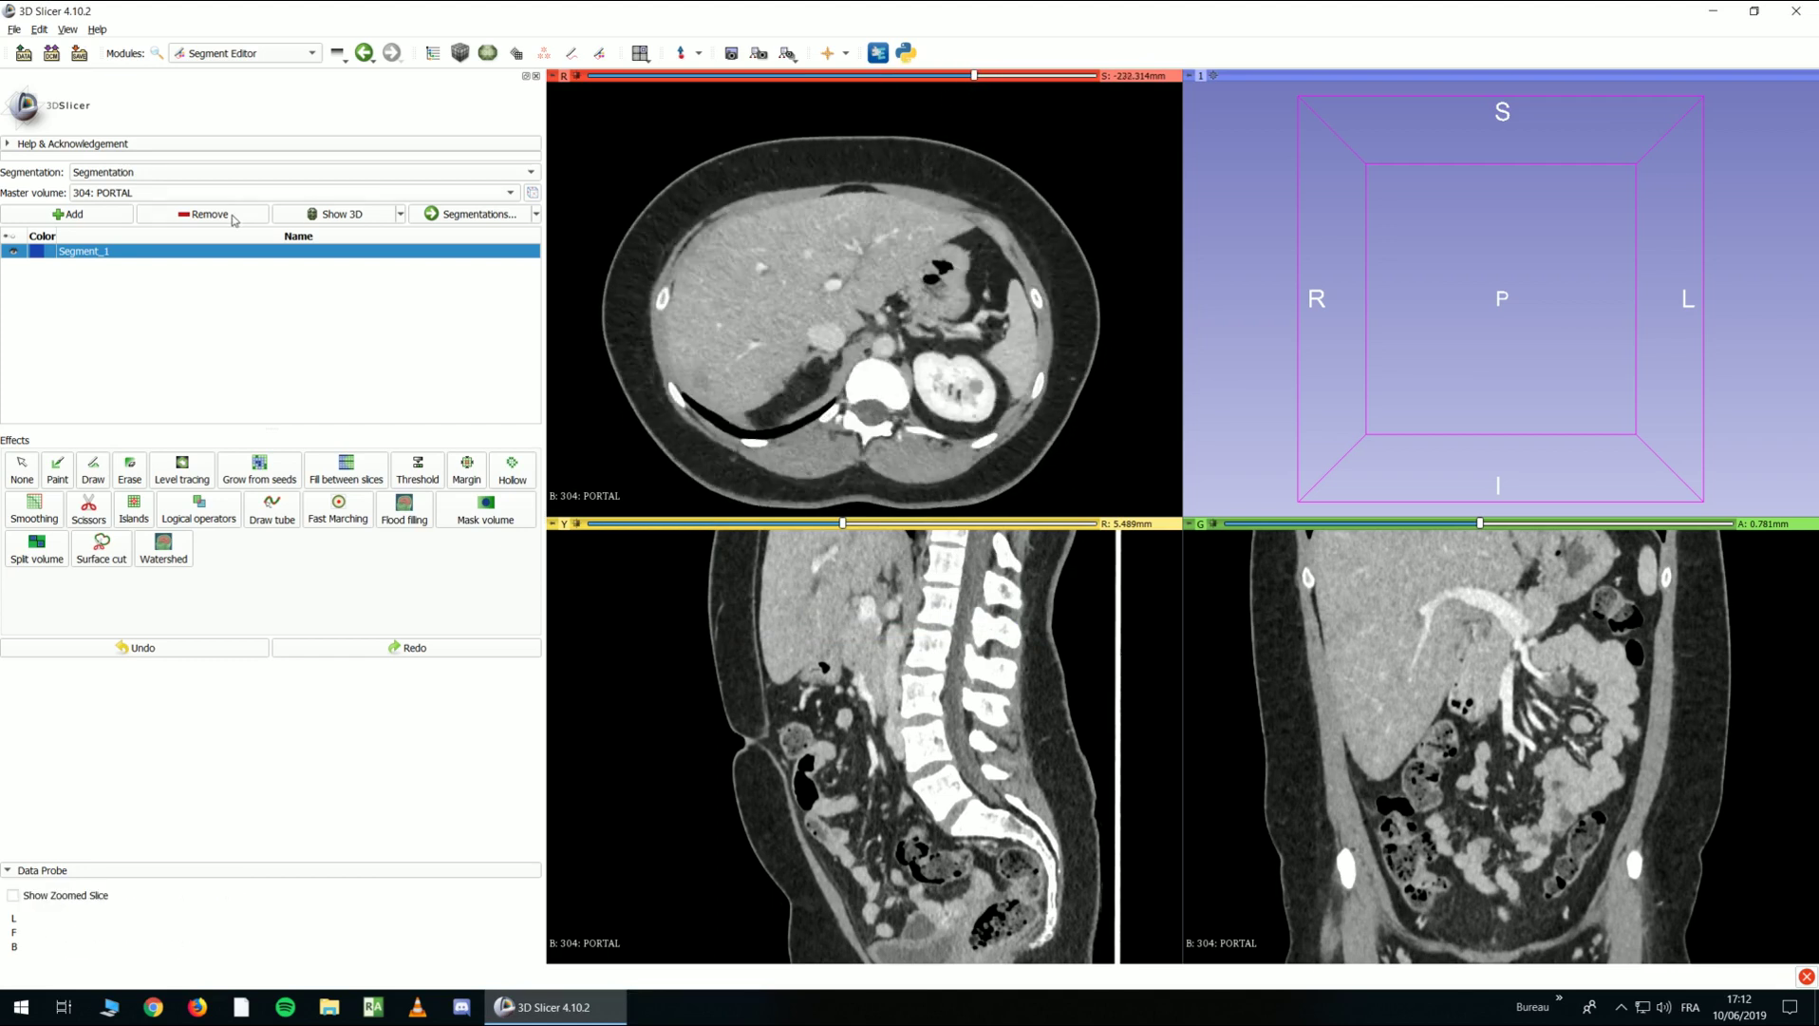
{"action": "double_click", "coordinate": [105, 253]}
{"action": "type", "text": "left kidney"}
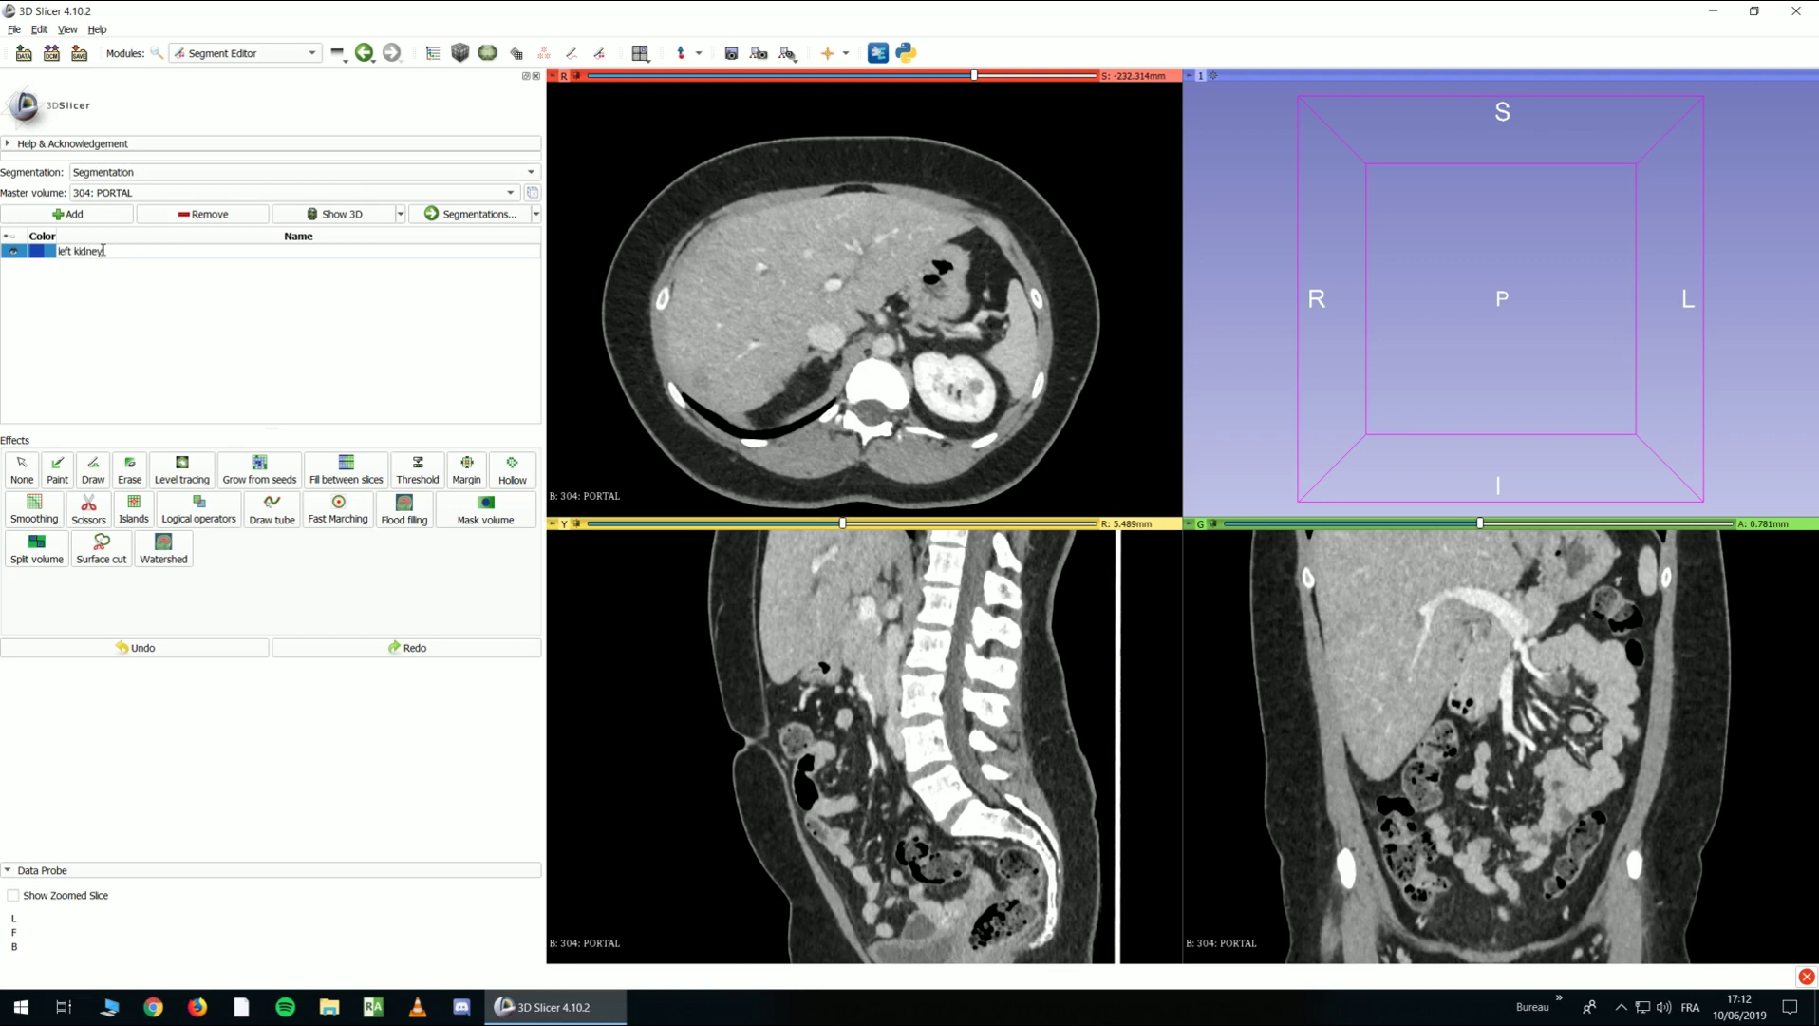
{"action": "key", "text": "Return"}
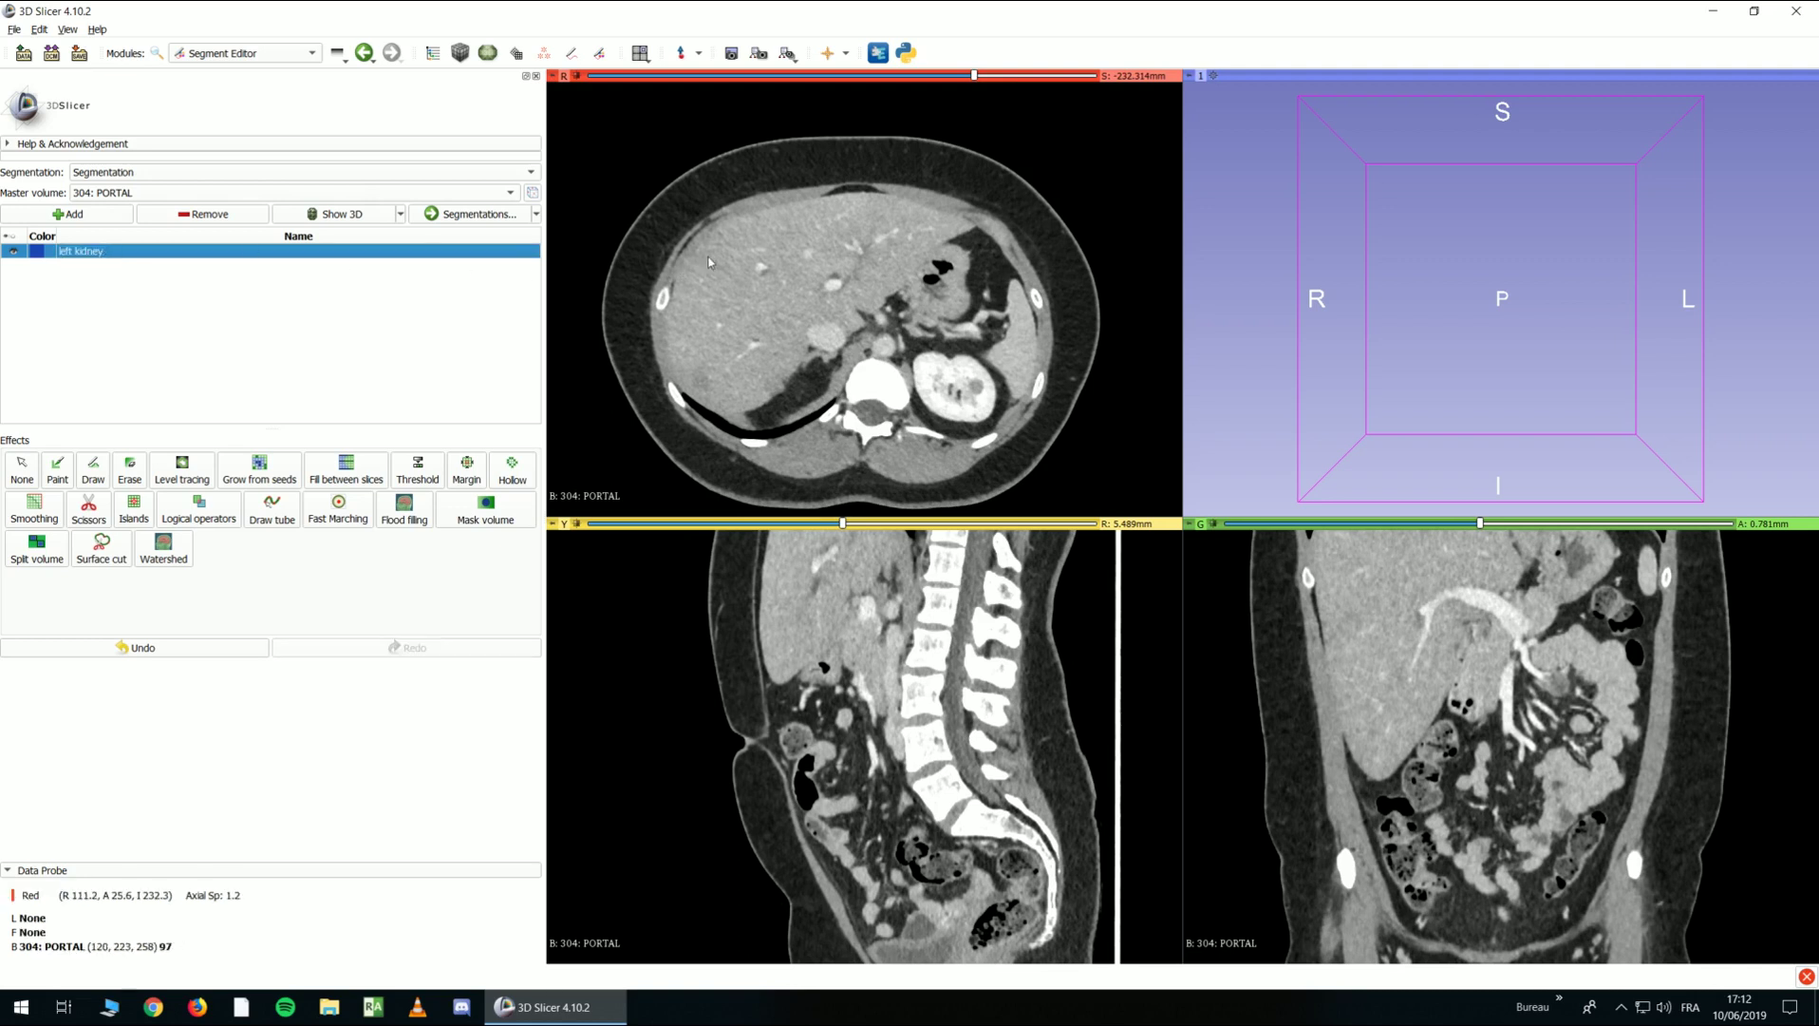
Examine the abdomen in the axial, sagittal and coronal views, moving the slices to linked positions
{"action": "scroll", "coordinate": [805, 276], "scroll_direction": "up", "scroll_amount": 3, "text": "ctrl"}
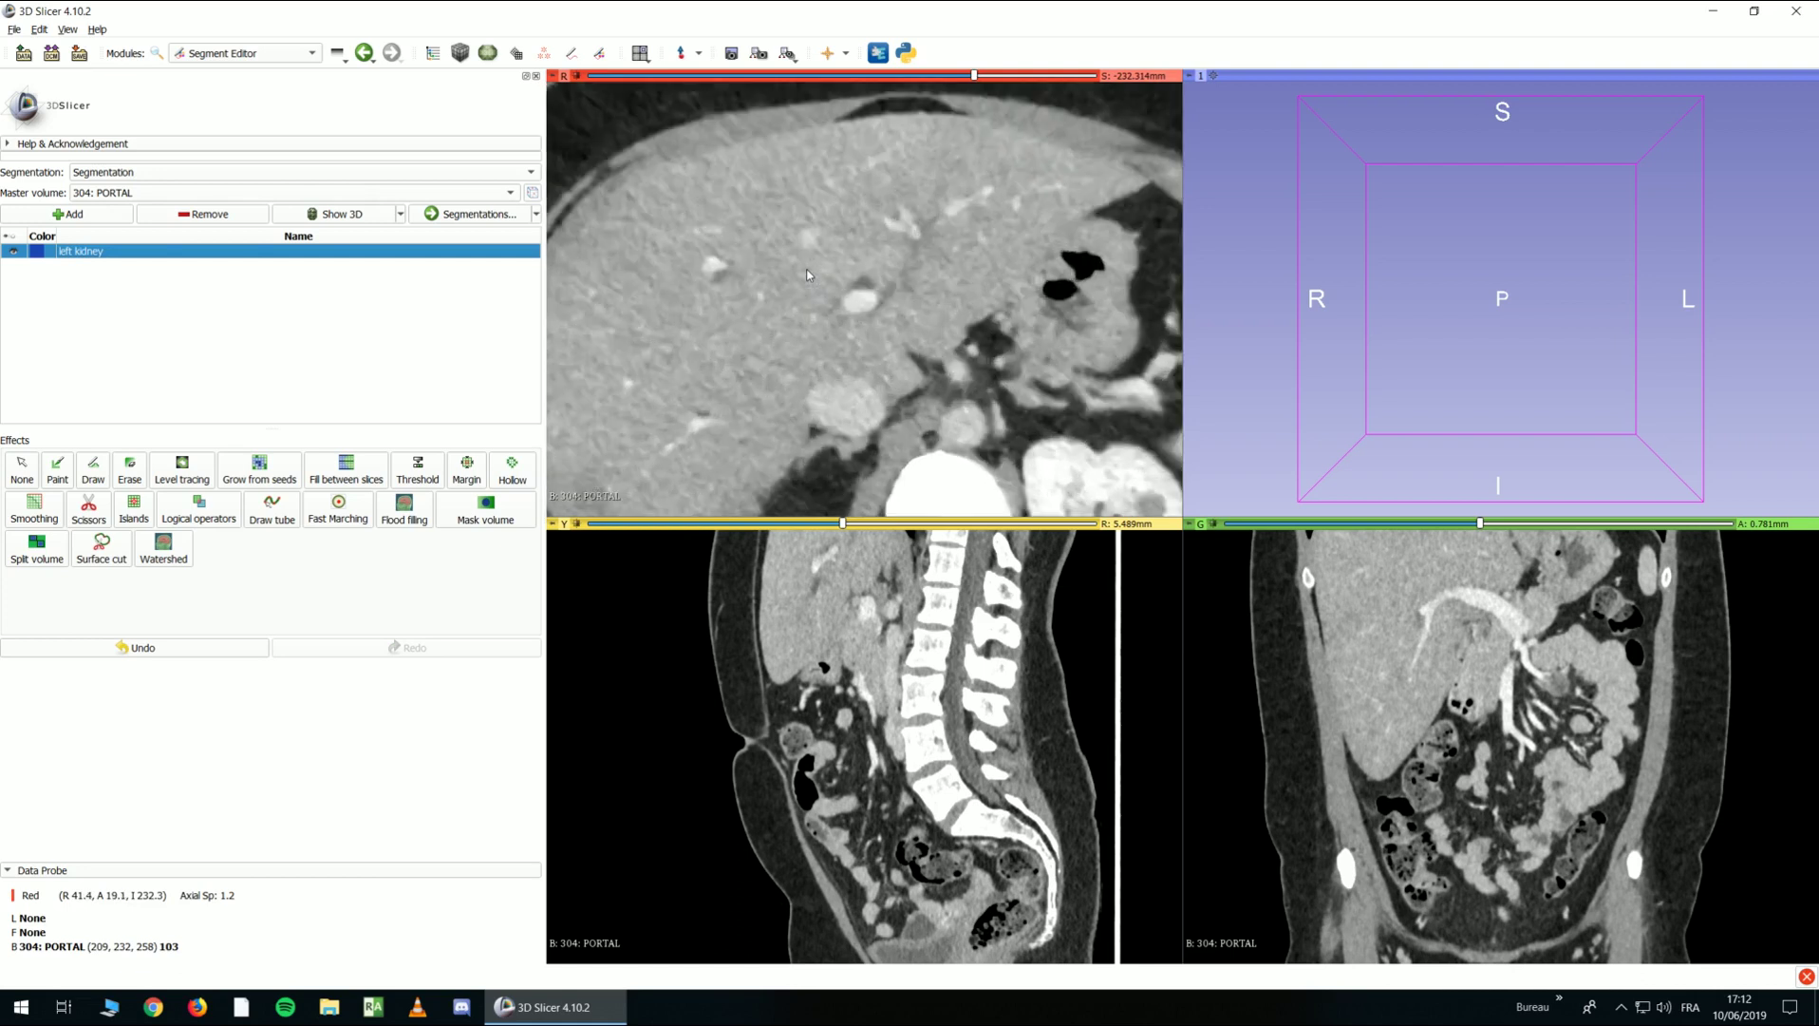
{"action": "scroll", "coordinate": [807, 276], "scroll_direction": "down", "scroll_amount": 3, "text": "ctrl"}
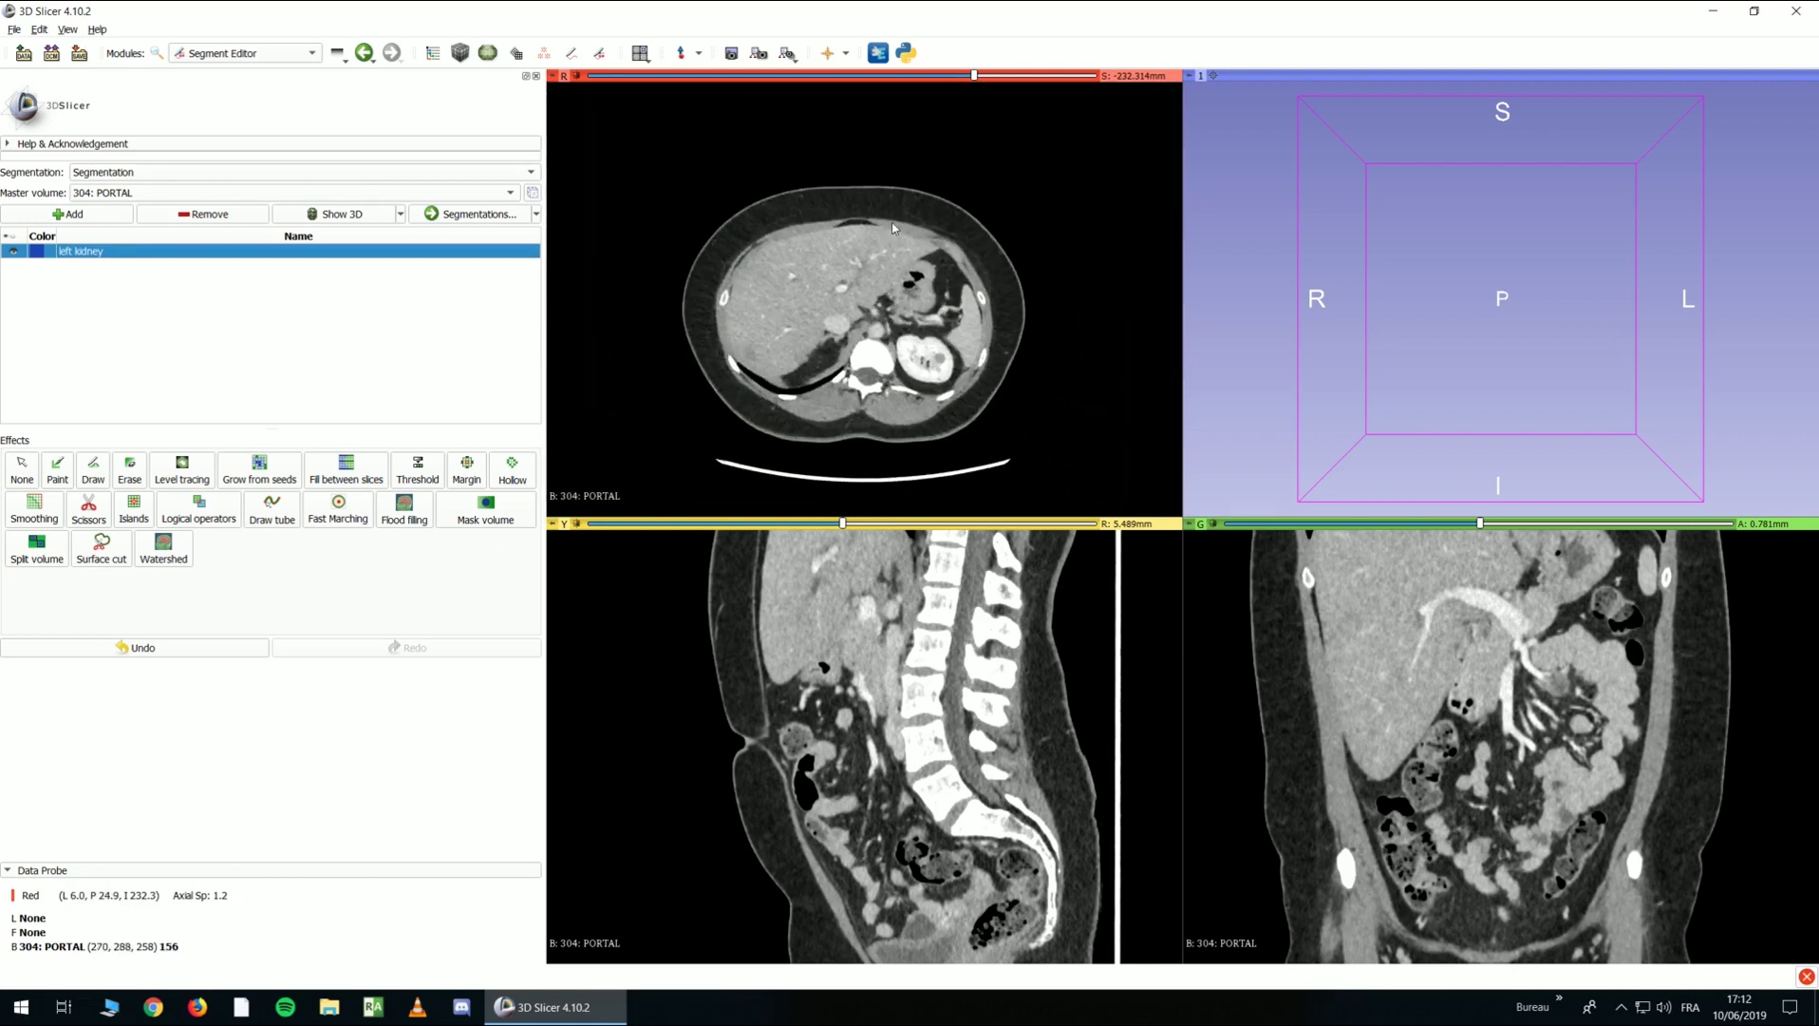
{"action": "scroll", "coordinate": [893, 339], "scroll_direction": "up", "scroll_amount": 3, "text": "ctrl"}
{"action": "scroll", "coordinate": [857, 326], "scroll_direction": "down", "scroll_amount": 4, "text": "ctrl"}
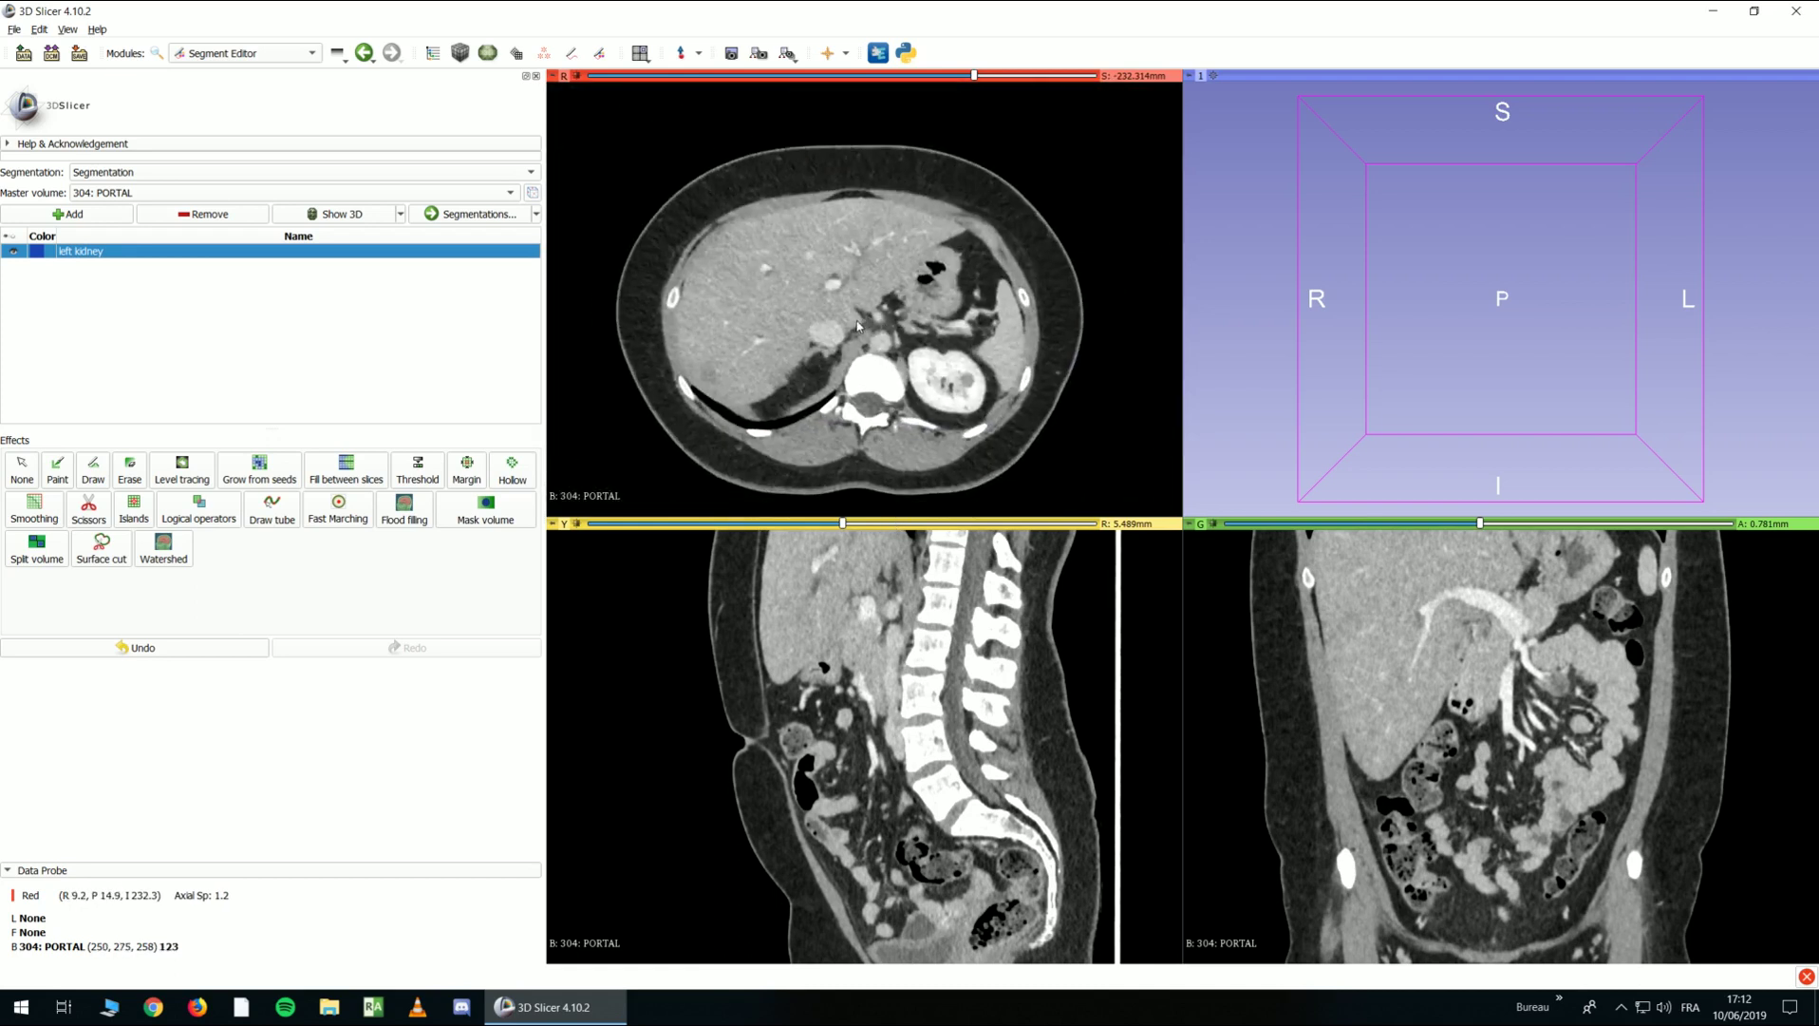
{"action": "mouse_move", "coordinate": [852, 313]}
{"action": "middle_mouse_down"}
{"action": "mouse_move", "coordinate": [873, 328]}
{"action": "mouse_move", "coordinate": [869, 285]}
{"action": "mouse_move", "coordinate": [836, 304]}
{"action": "mouse_move", "coordinate": [880, 295]}
{"action": "mouse_move", "coordinate": [841, 310]}
{"action": "middle_mouse_up"}
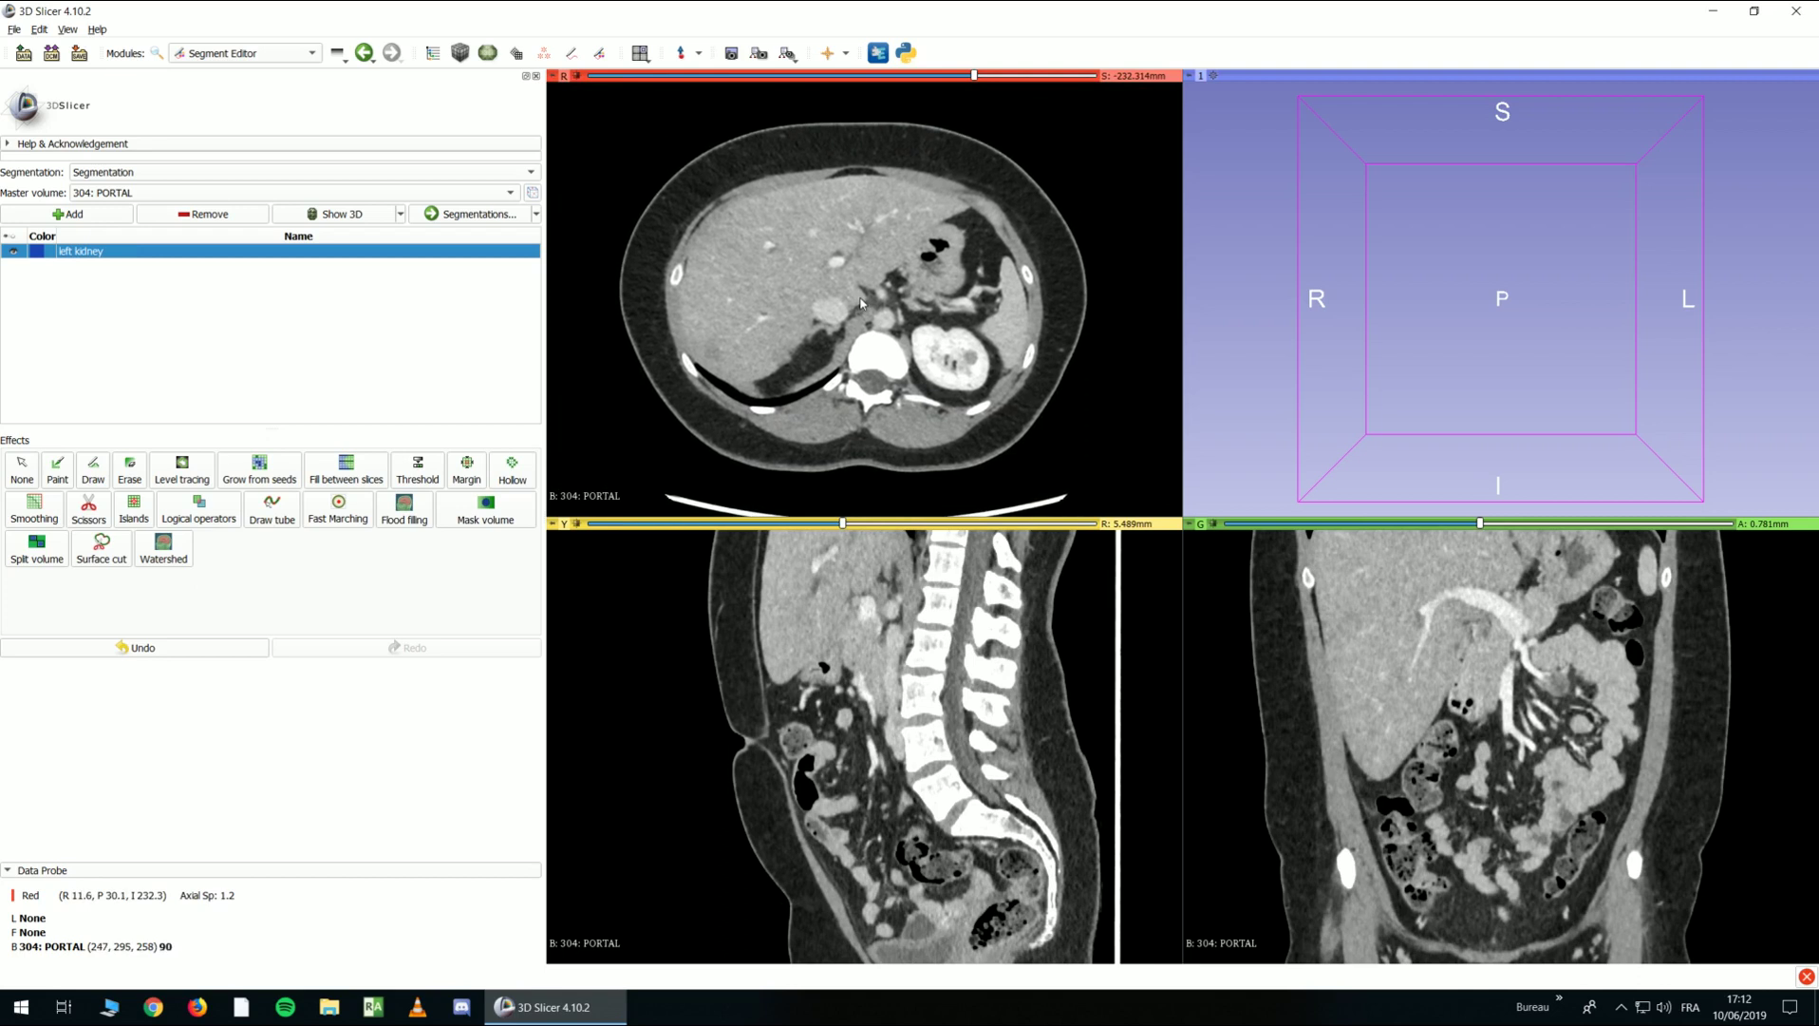
{"action": "middle_click_drag", "start_coordinate": [870, 587], "coordinate": [866, 676]}
{"action": "scroll", "coordinate": [936, 642], "scroll_direction": "up", "scroll_amount": 2, "text": "ctrl"}
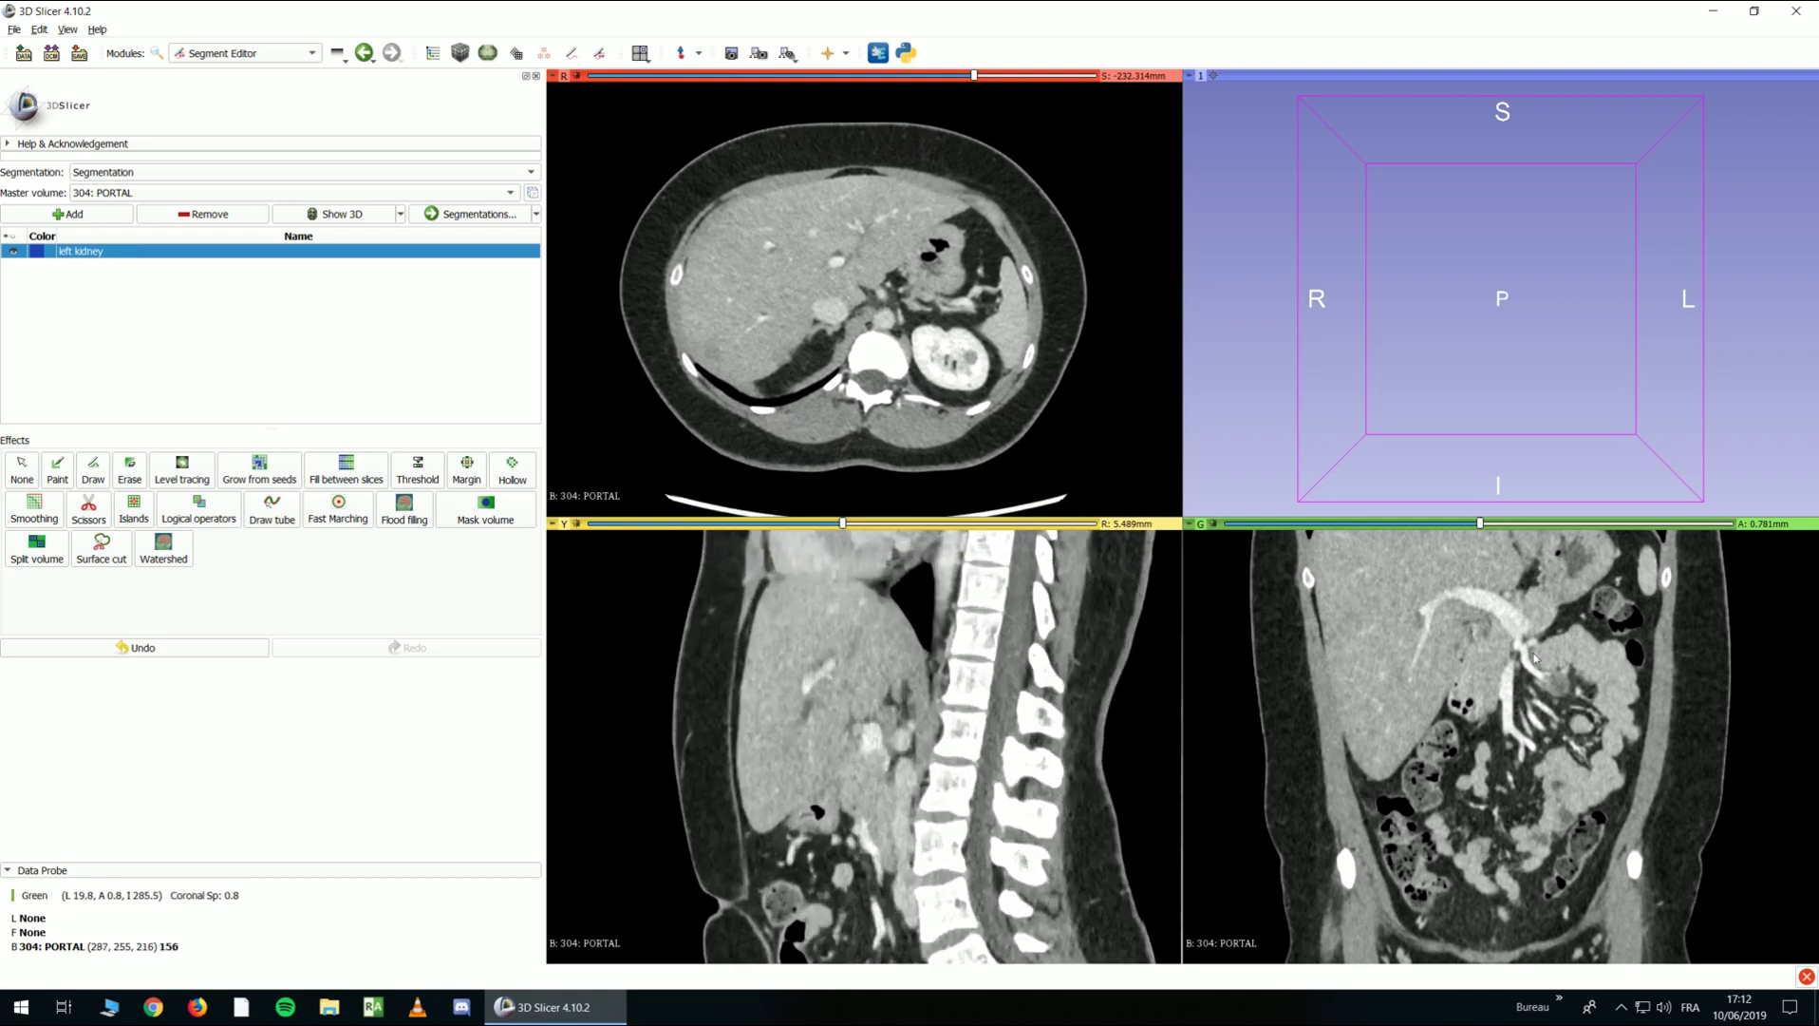
{"action": "key", "text": "shift"}
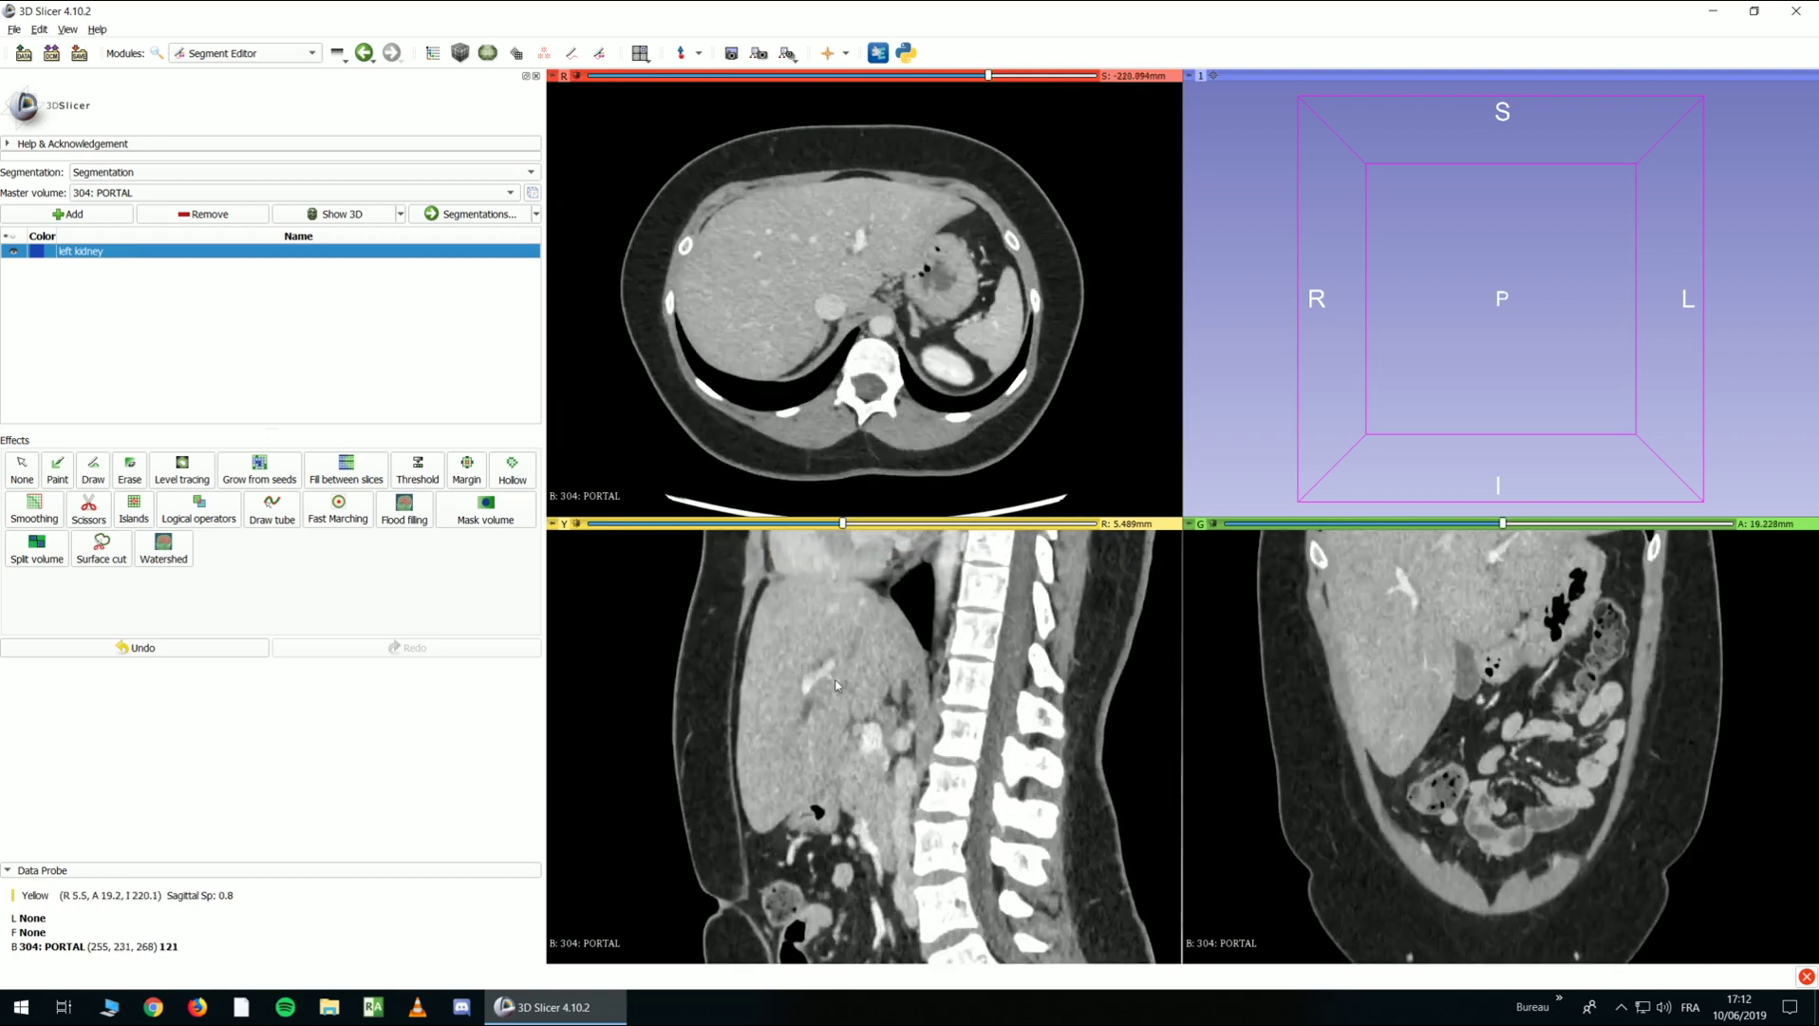
{"action": "key", "text": "shift"}
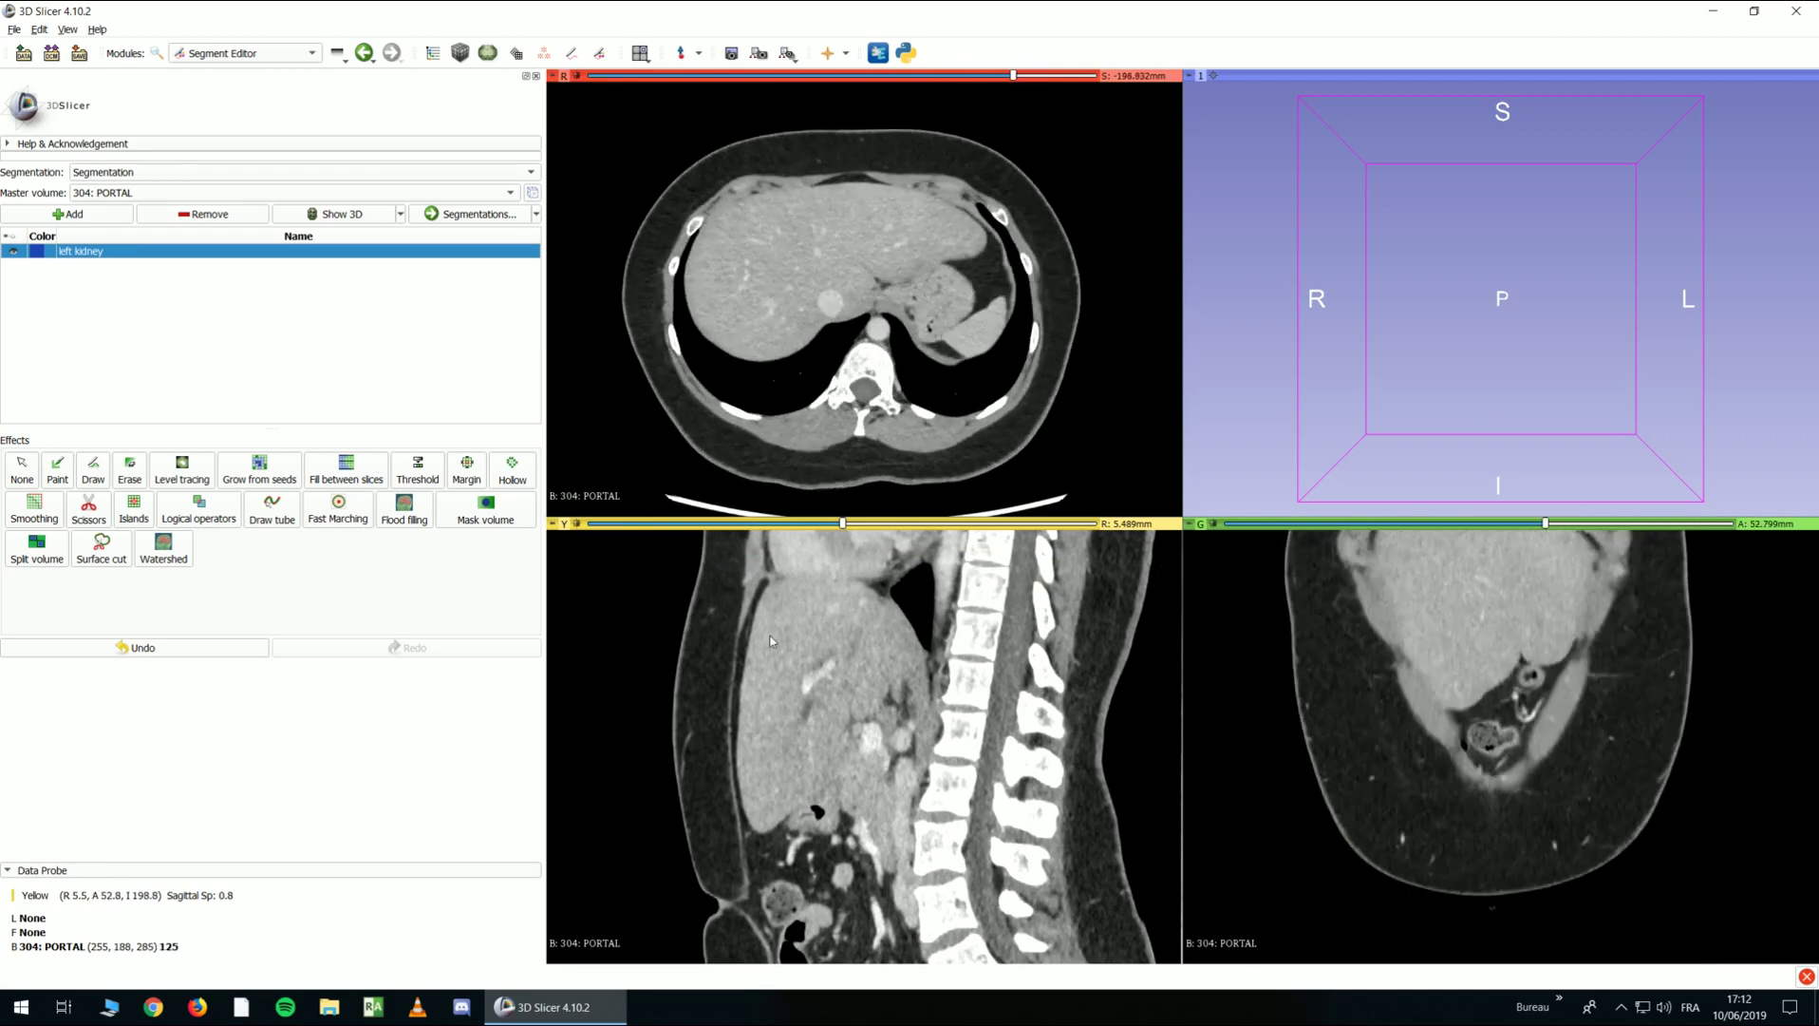
{"action": "key", "text": "shift"}
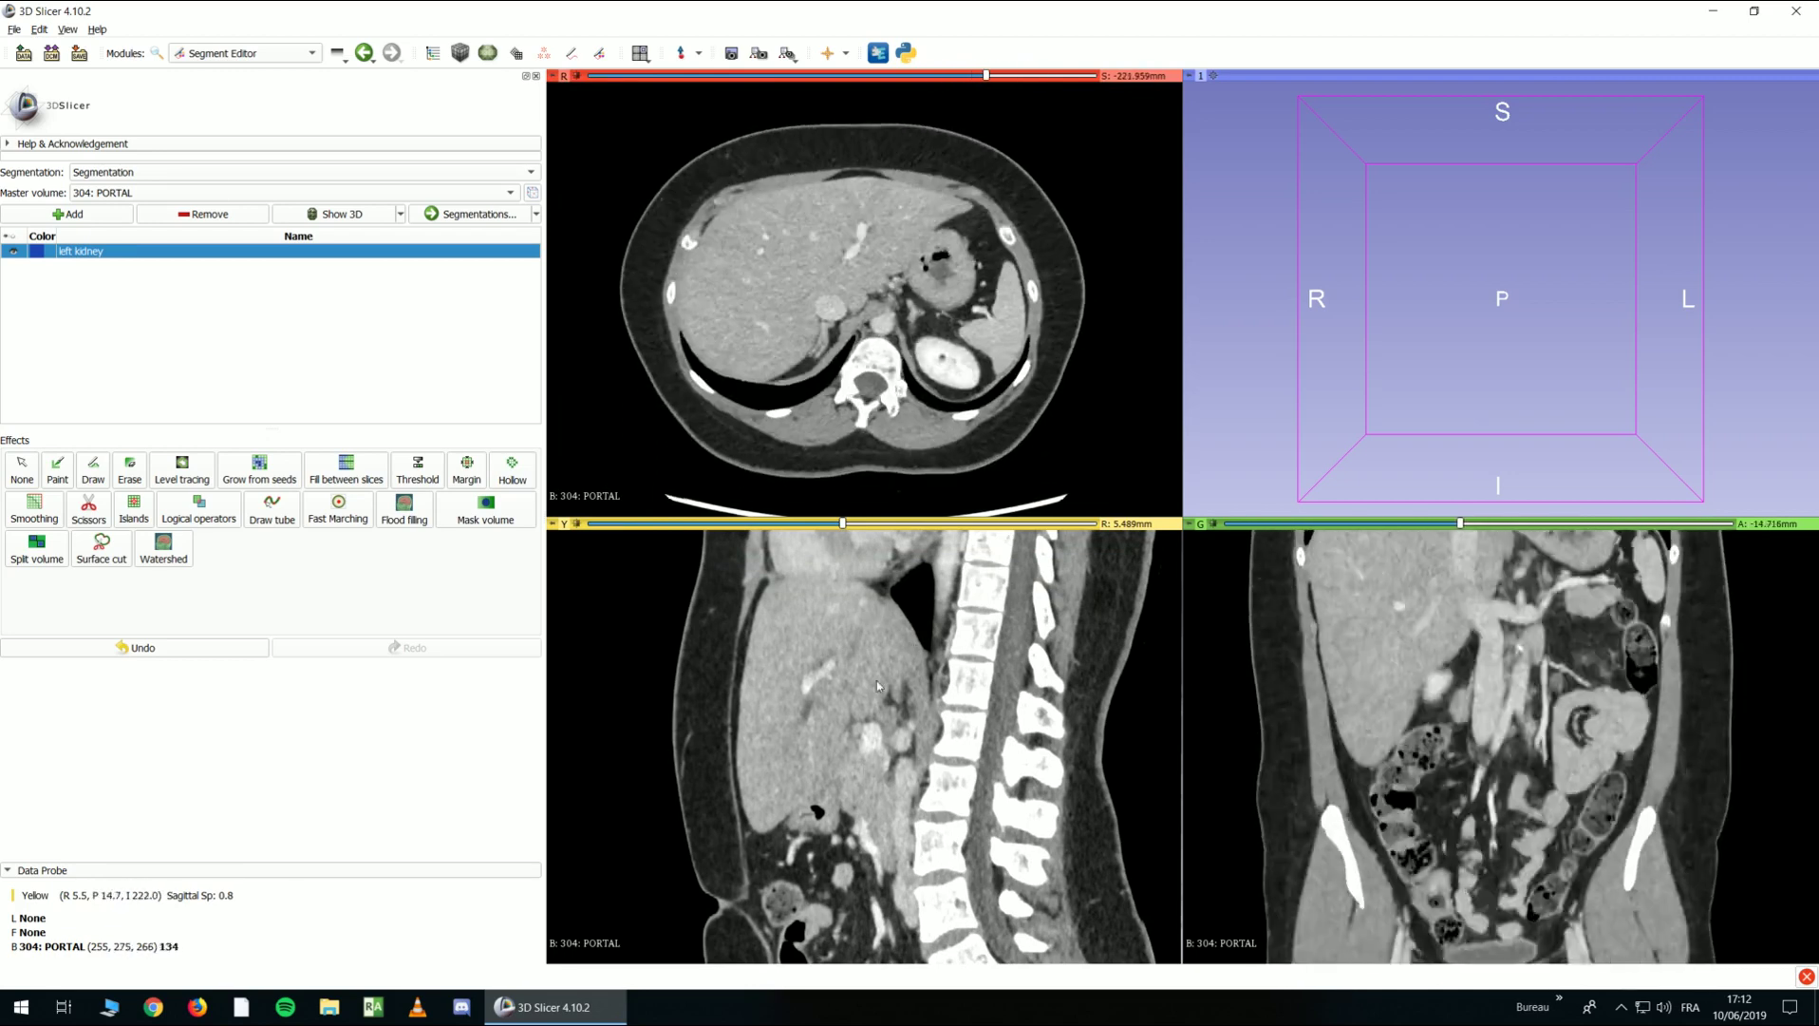
{"action": "key", "text": "shift"}
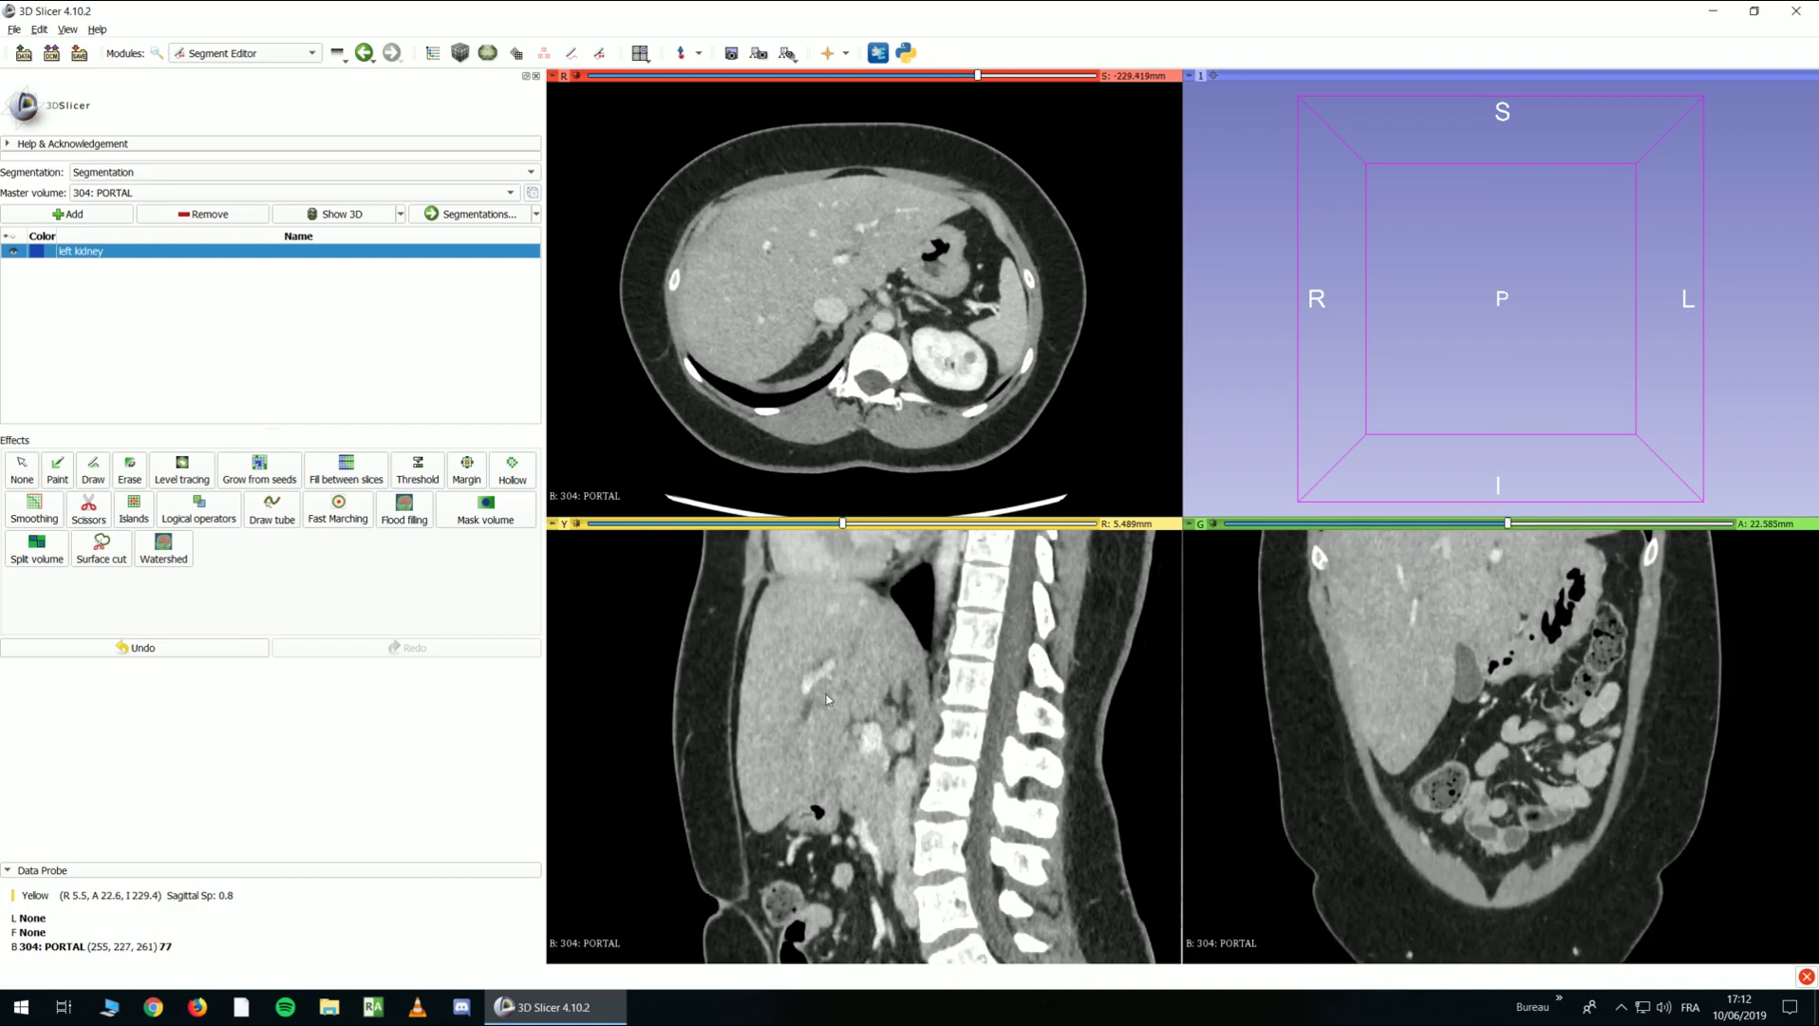
Centre and enlarge the left kidney in the axial, sagittal and coronal views
{"action": "middle_click_drag", "start_coordinate": [1373, 611], "coordinate": [1459, 738]}
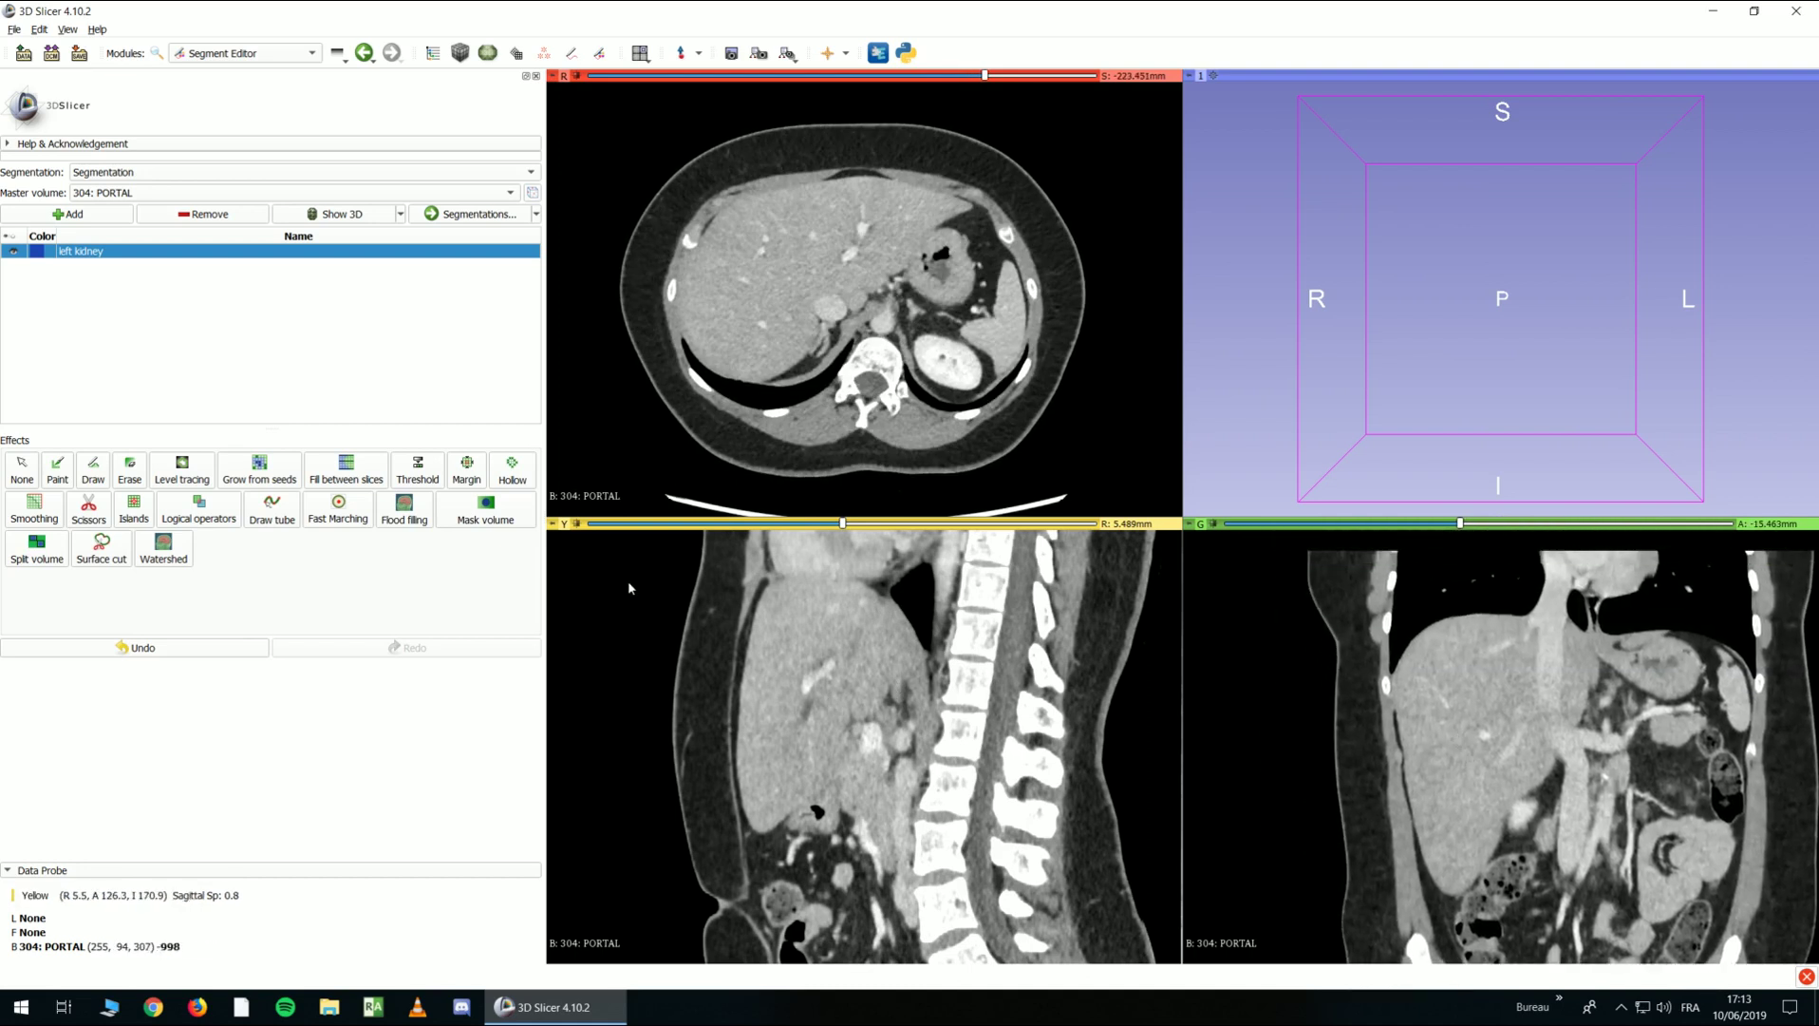
{"action": "key", "text": "shift"}
{"action": "middle_click_drag", "start_coordinate": [954, 366], "coordinate": [867, 315]}
{"action": "scroll", "coordinate": [846, 315], "scroll_direction": "up", "scroll_amount": 3, "text": "ctrl"}
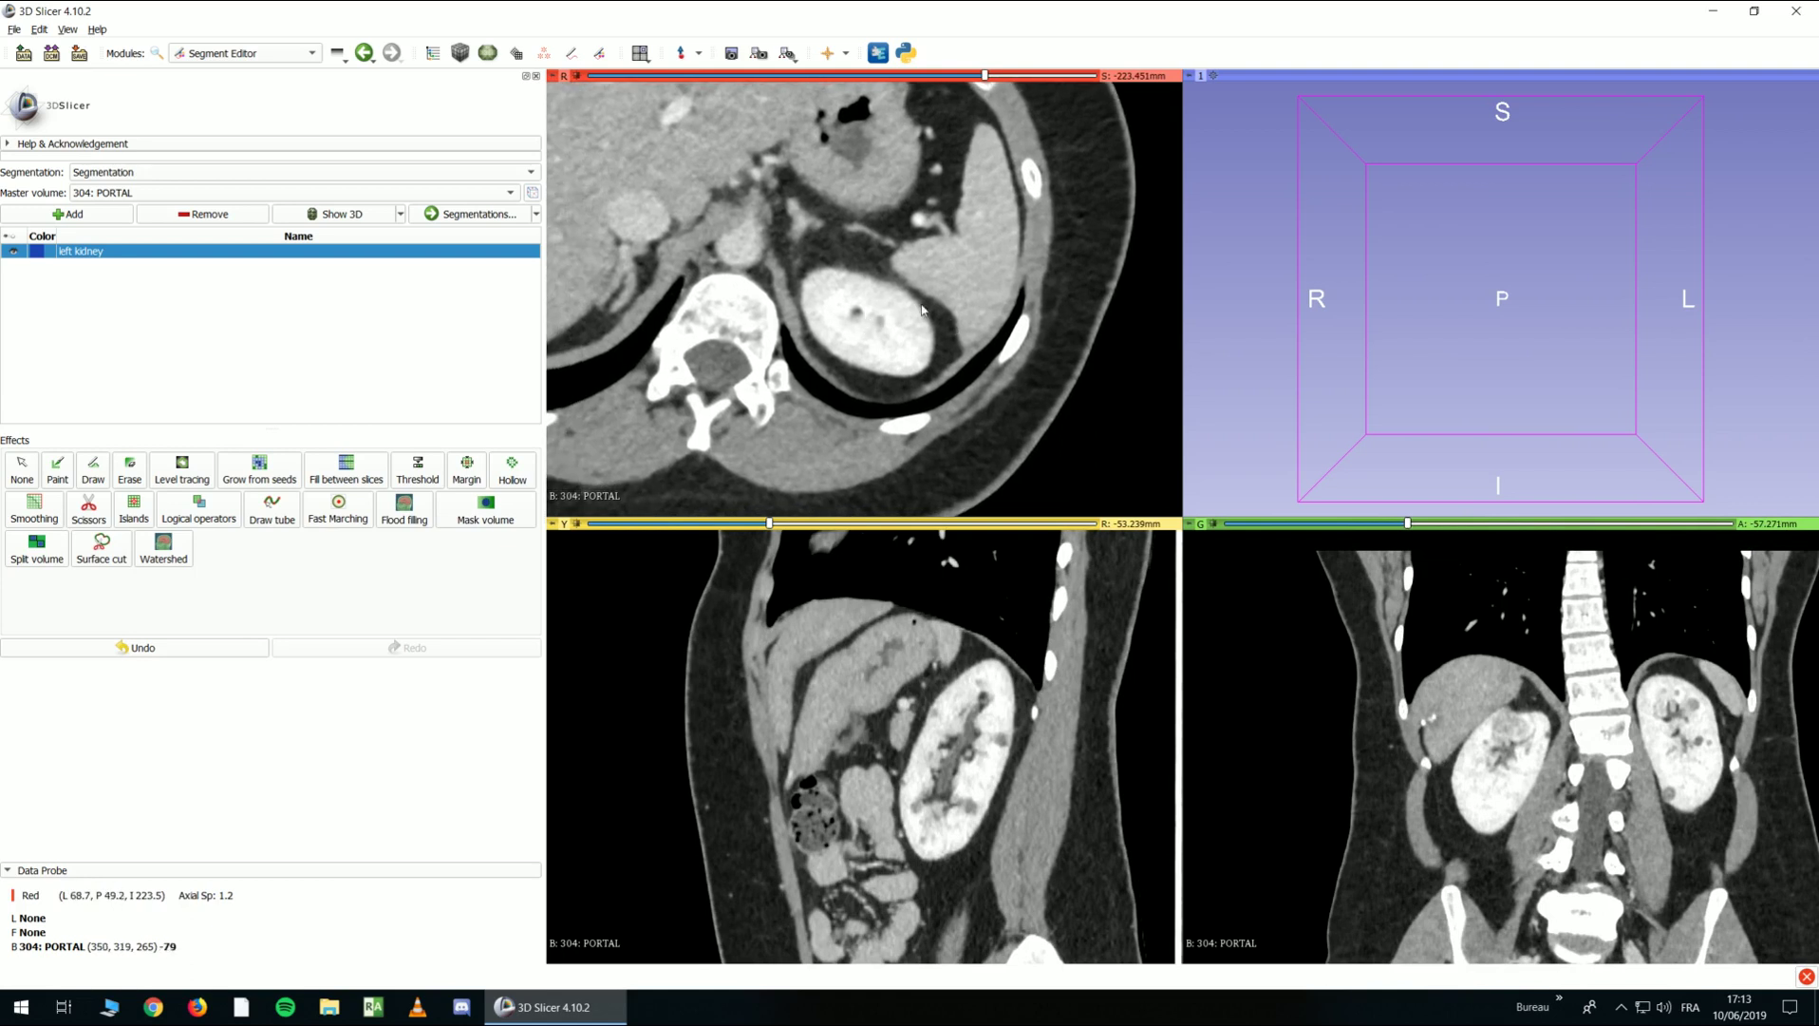
{"action": "key", "text": "shift"}
{"action": "middle_click_drag", "start_coordinate": [1660, 716], "coordinate": [1461, 704]}
{"action": "scroll", "coordinate": [1460, 705], "scroll_direction": "up", "scroll_amount": 4, "text": "ctrl"}
{"action": "scroll", "coordinate": [997, 757], "scroll_direction": "up", "scroll_amount": 2, "text": "ctrl"}
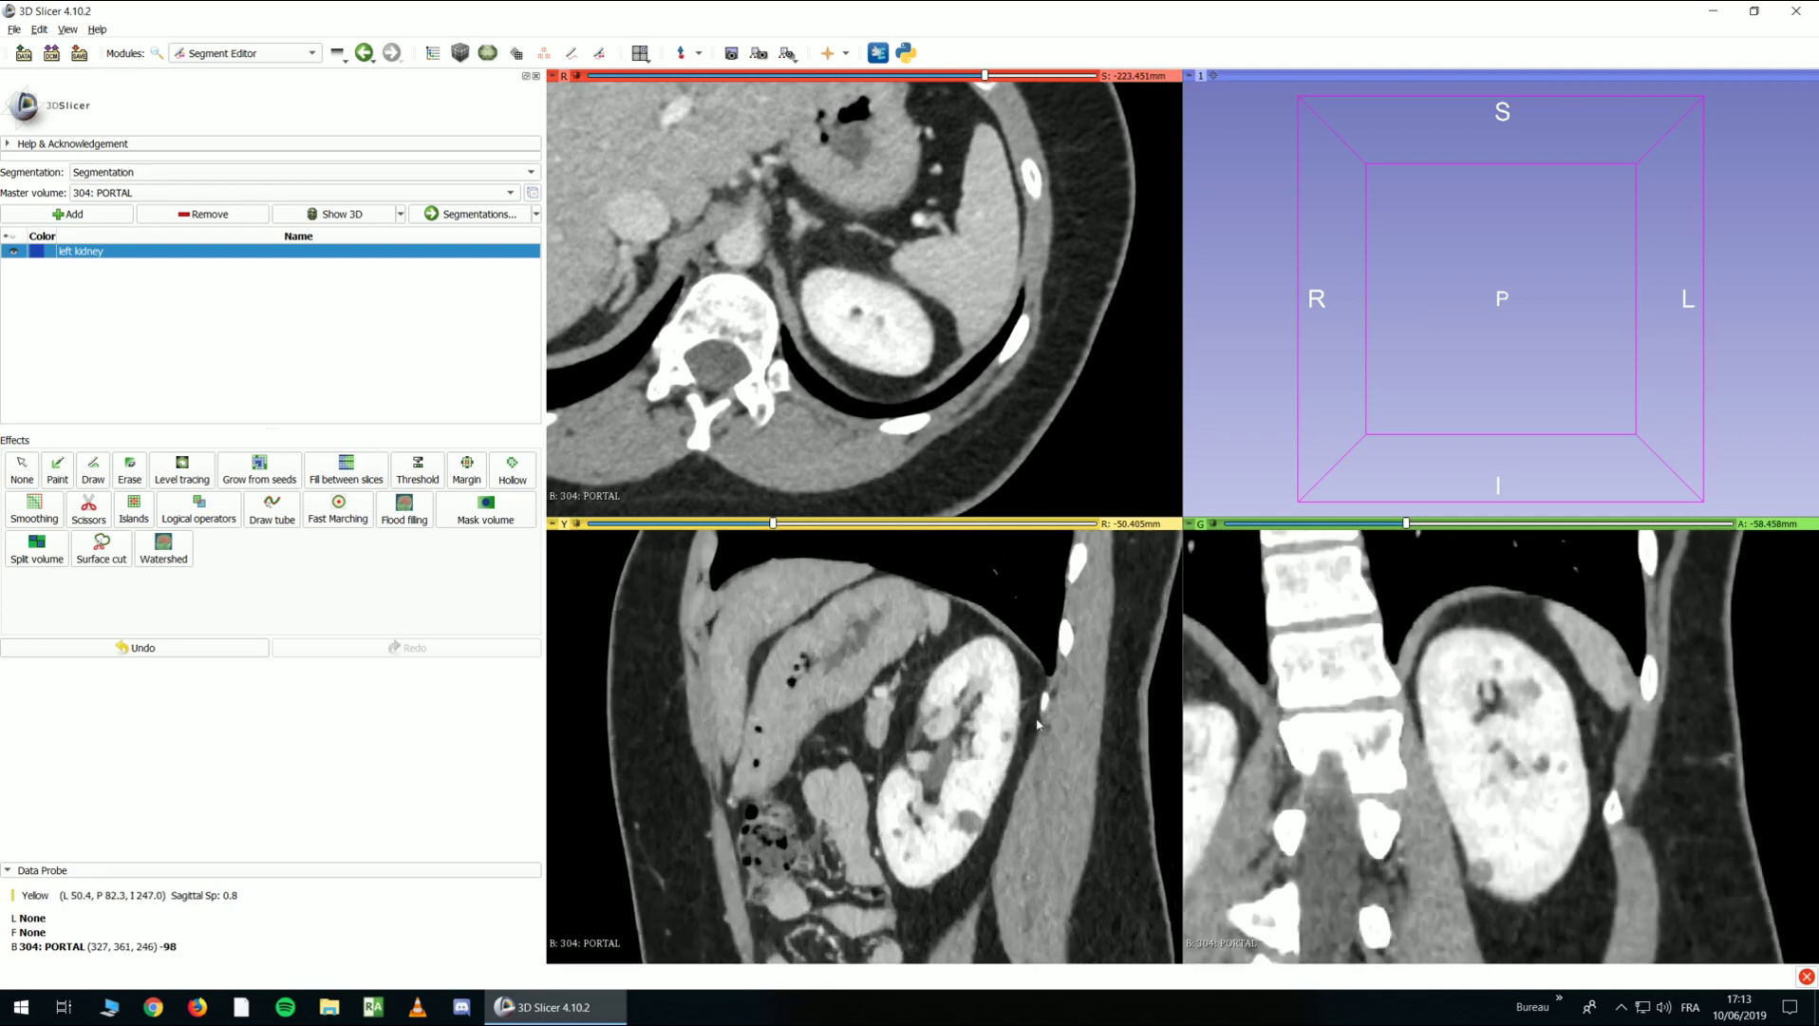
{"action": "scroll", "coordinate": [1038, 724], "scroll_direction": "up", "scroll_amount": 2, "text": "ctrl"}
{"action": "key", "text": "shift"}
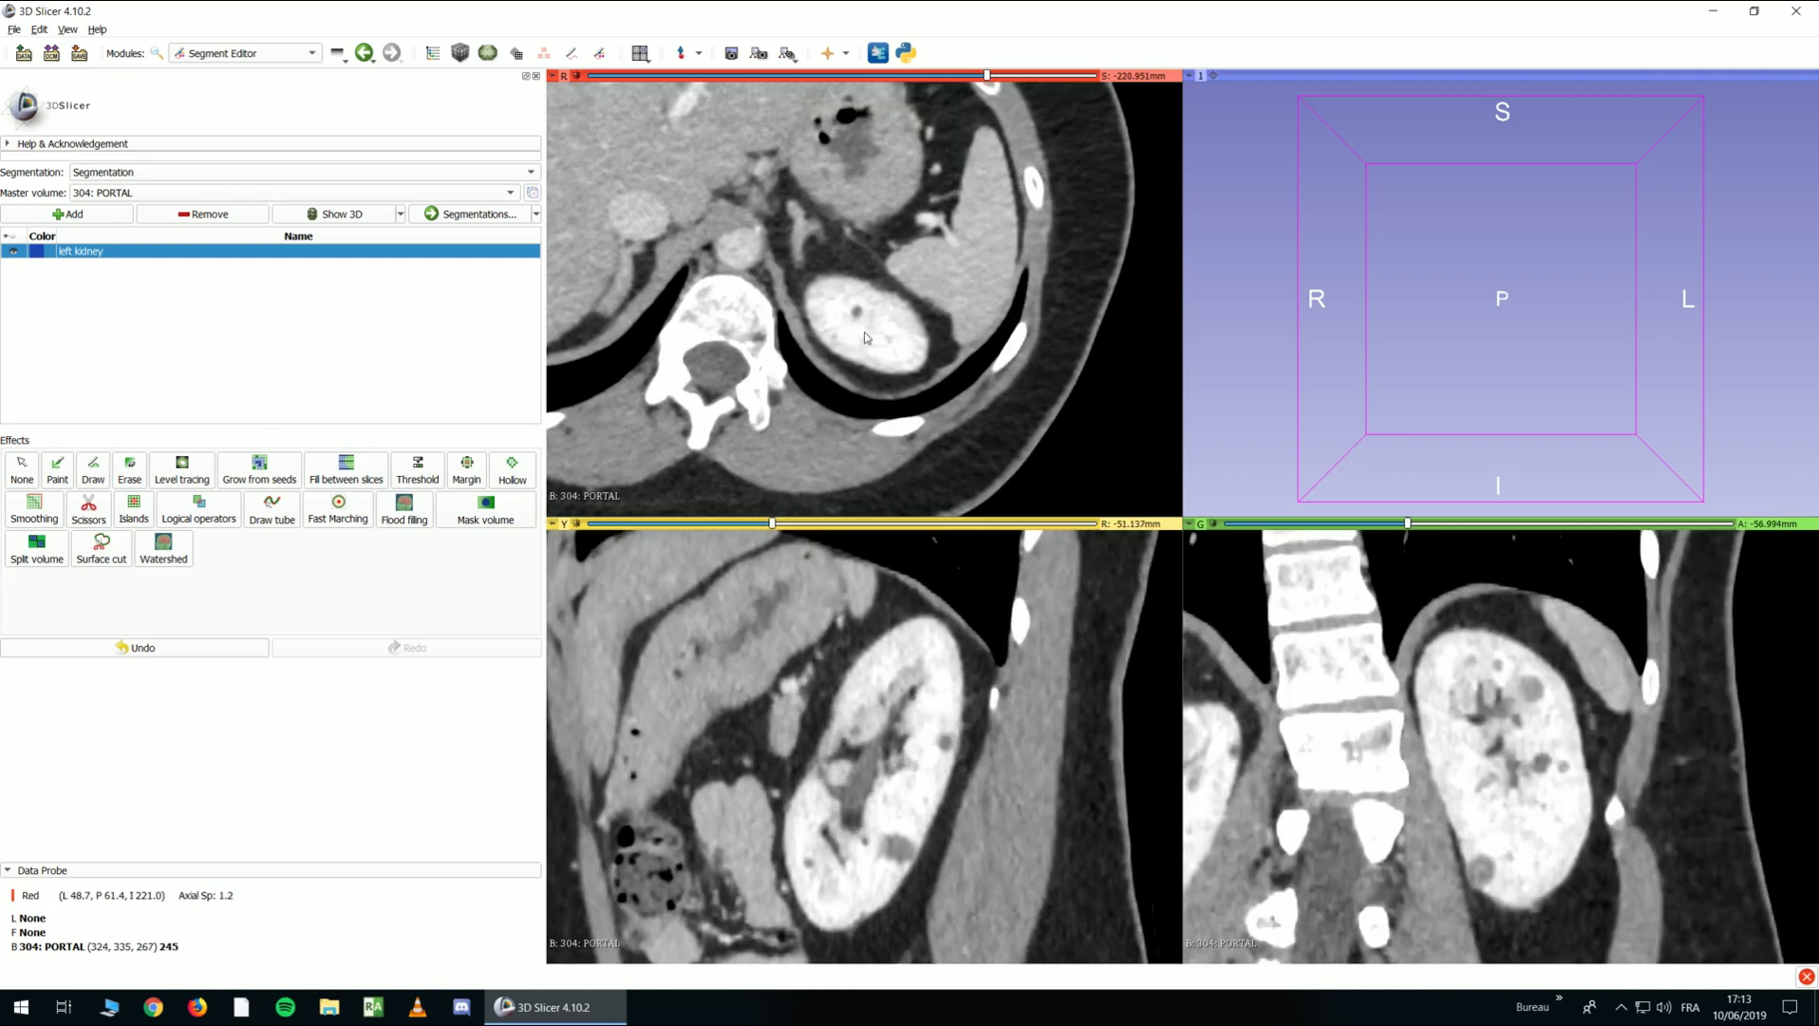
{"action": "scroll", "coordinate": [865, 336], "scroll_direction": "up", "scroll_amount": 4, "text": "ctrl"}
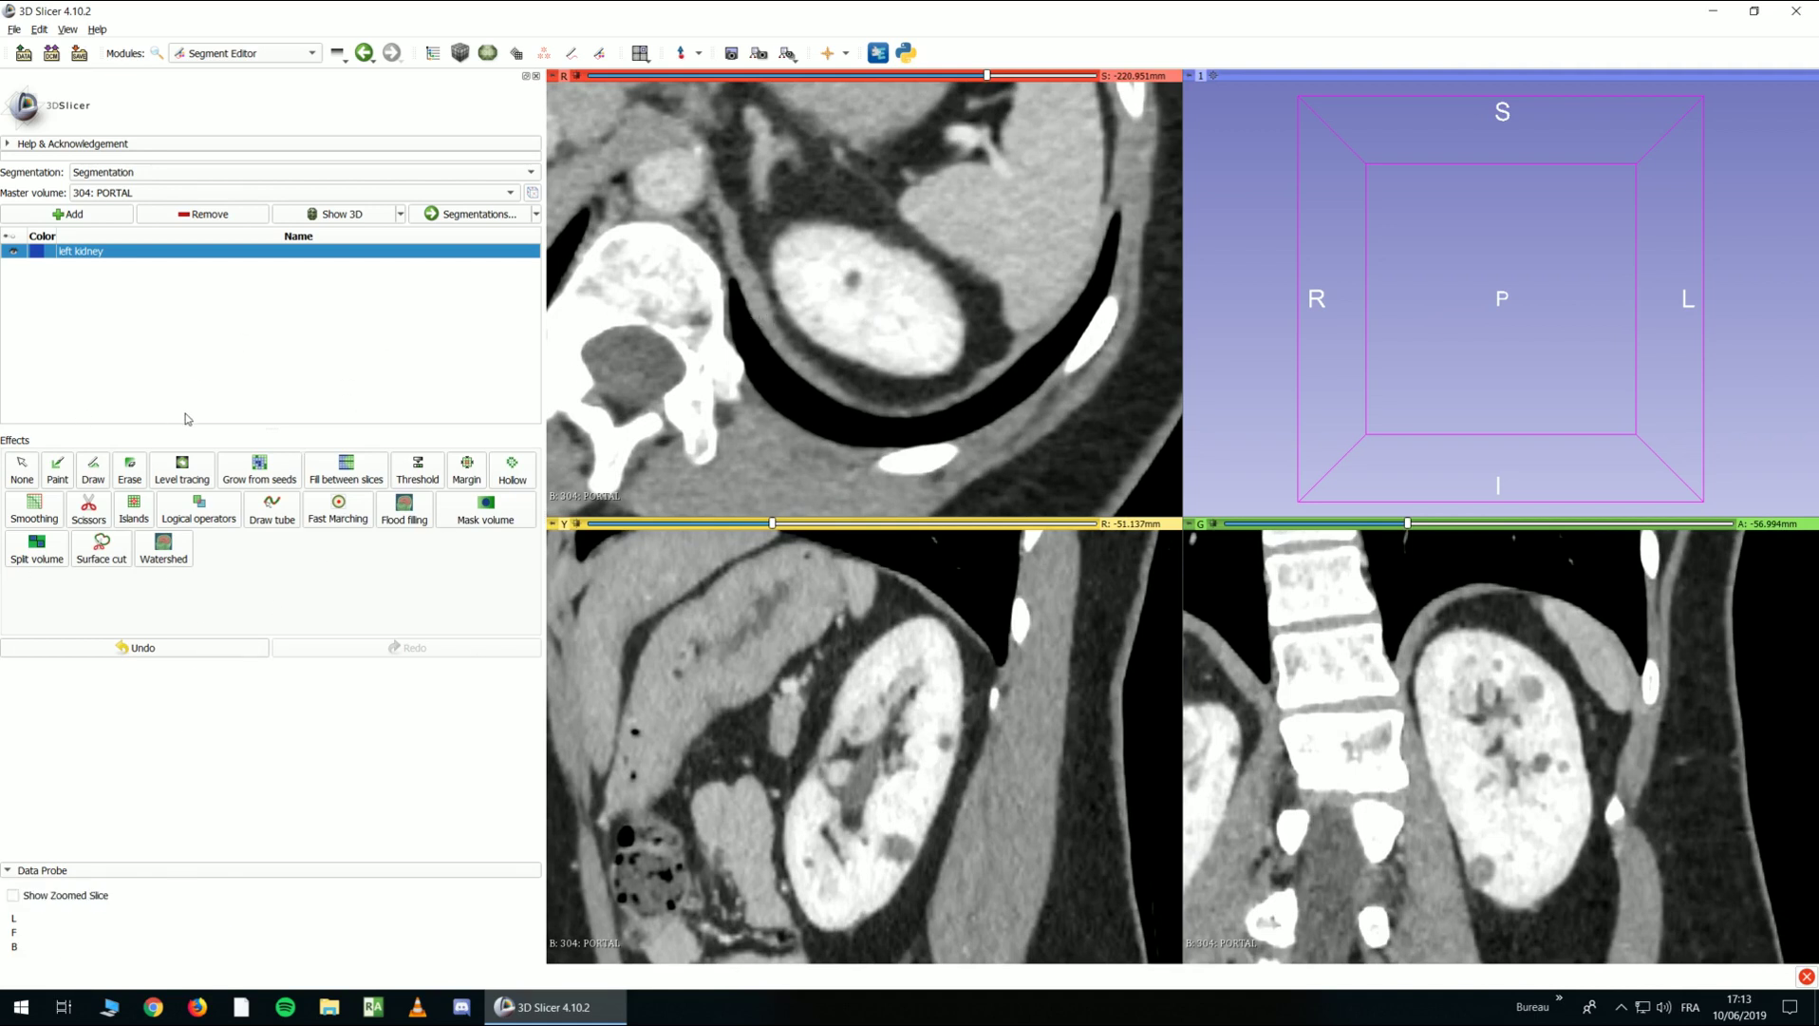
Adjust the CT image's window/level in the axial view and activate the Paint effect for the left kidney segment
{"action": "left_click_drag", "start_coordinate": [1263, 289], "coordinate": [1358, 321]}
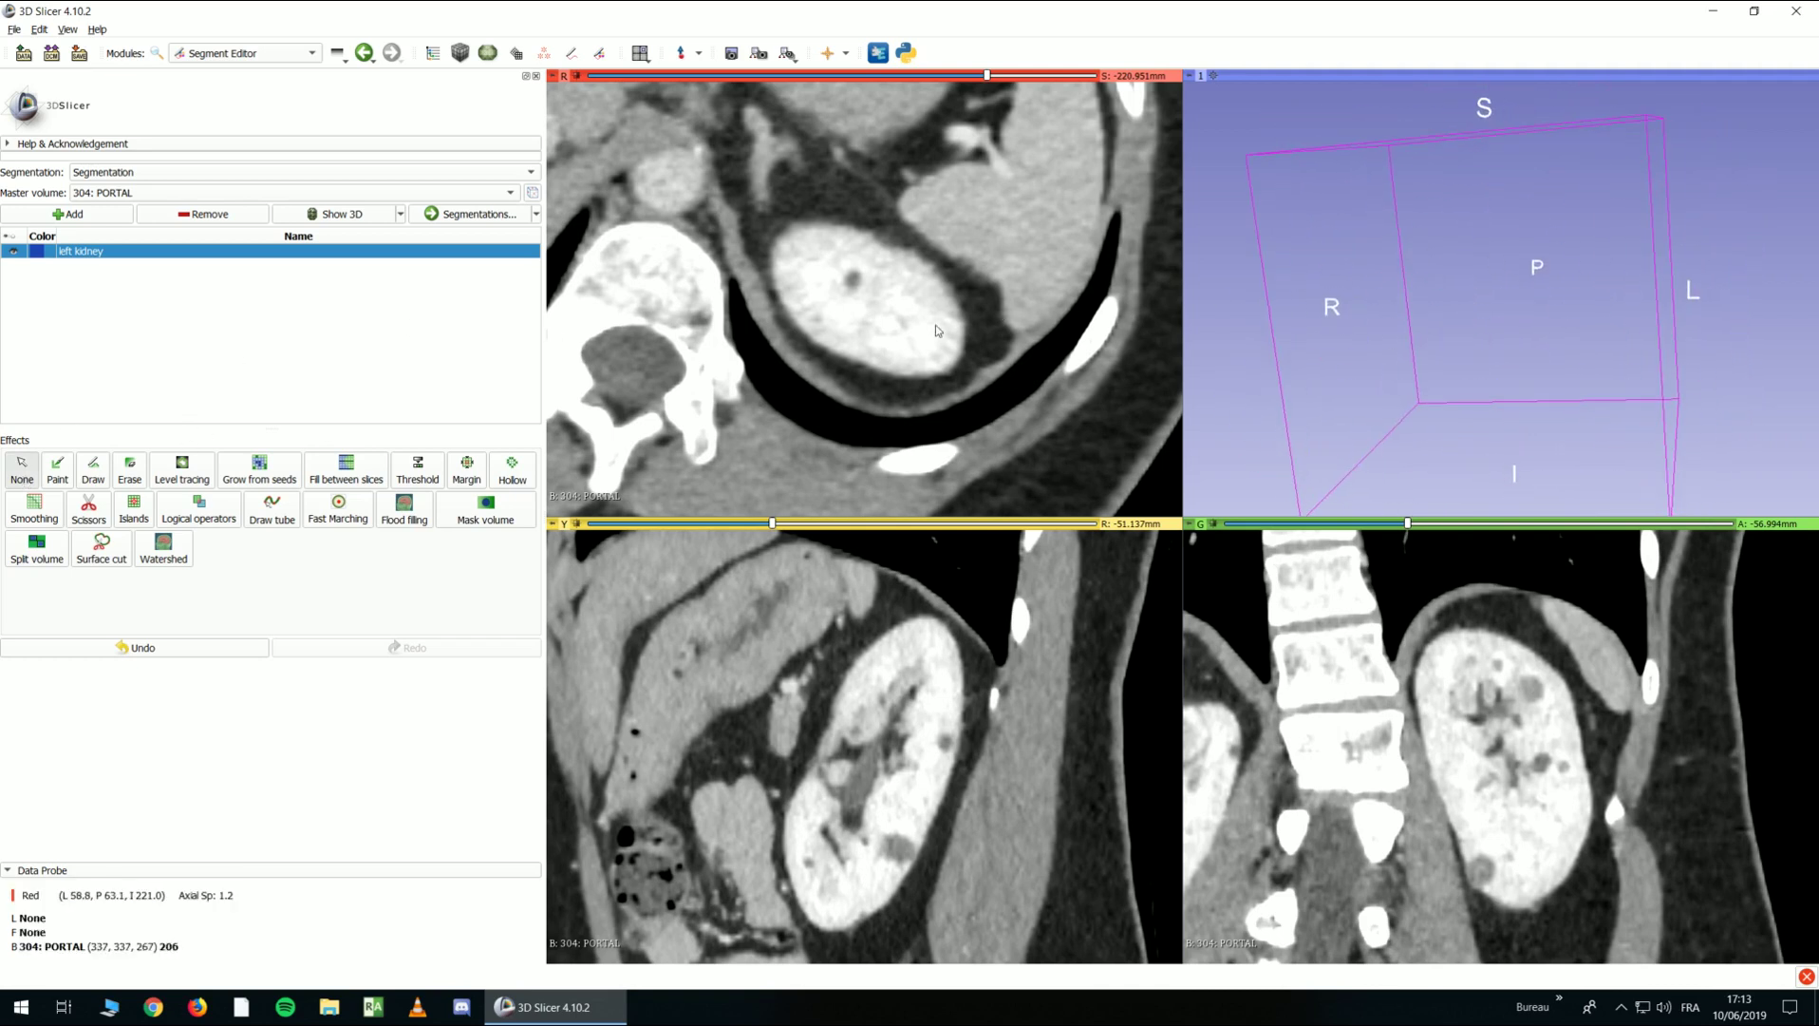
{"action": "left_click_drag", "start_coordinate": [937, 310], "coordinate": [933, 298]}
{"action": "scroll", "coordinate": [933, 298], "scroll_direction": "up", "scroll_amount": 5}
{"action": "scroll", "coordinate": [759, 323], "scroll_direction": "down", "scroll_amount": 5}
{"action": "left_click", "coordinate": [57, 467]}
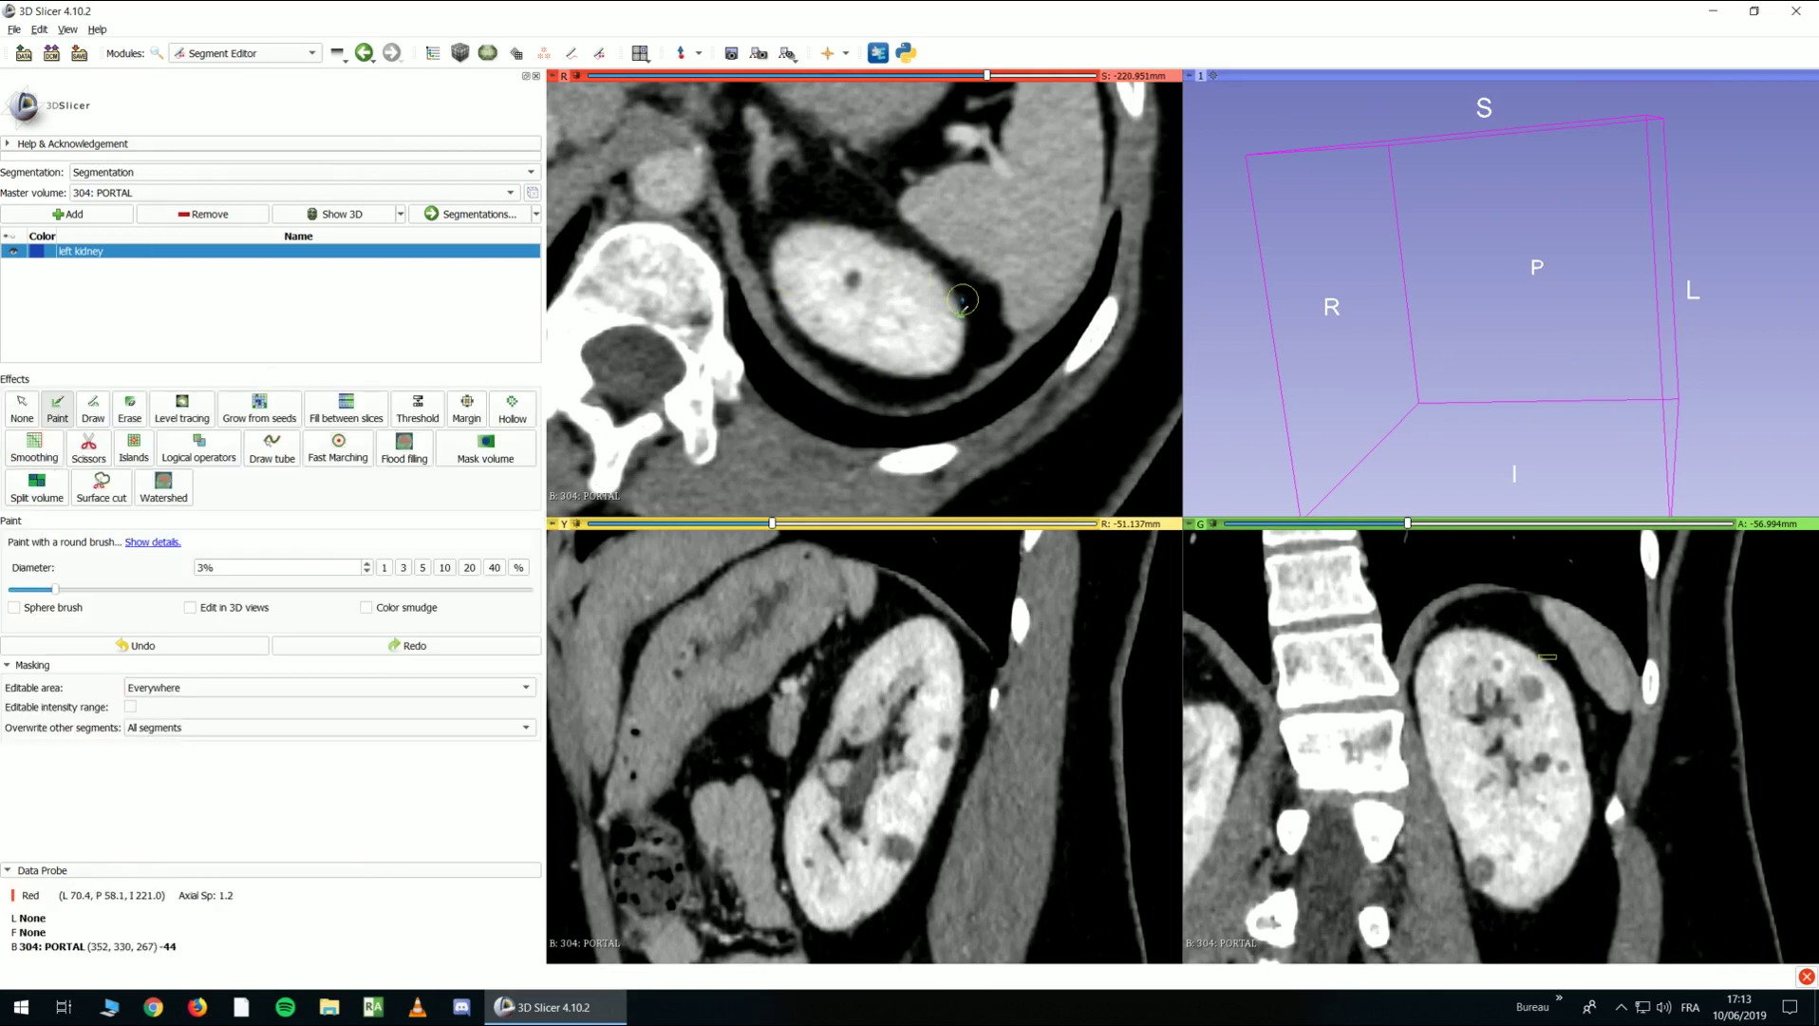
Show the left kidney segment in 3D and paint the whole kidney cross-section on the current axial slice
{"action": "left_click", "coordinate": [342, 214]}
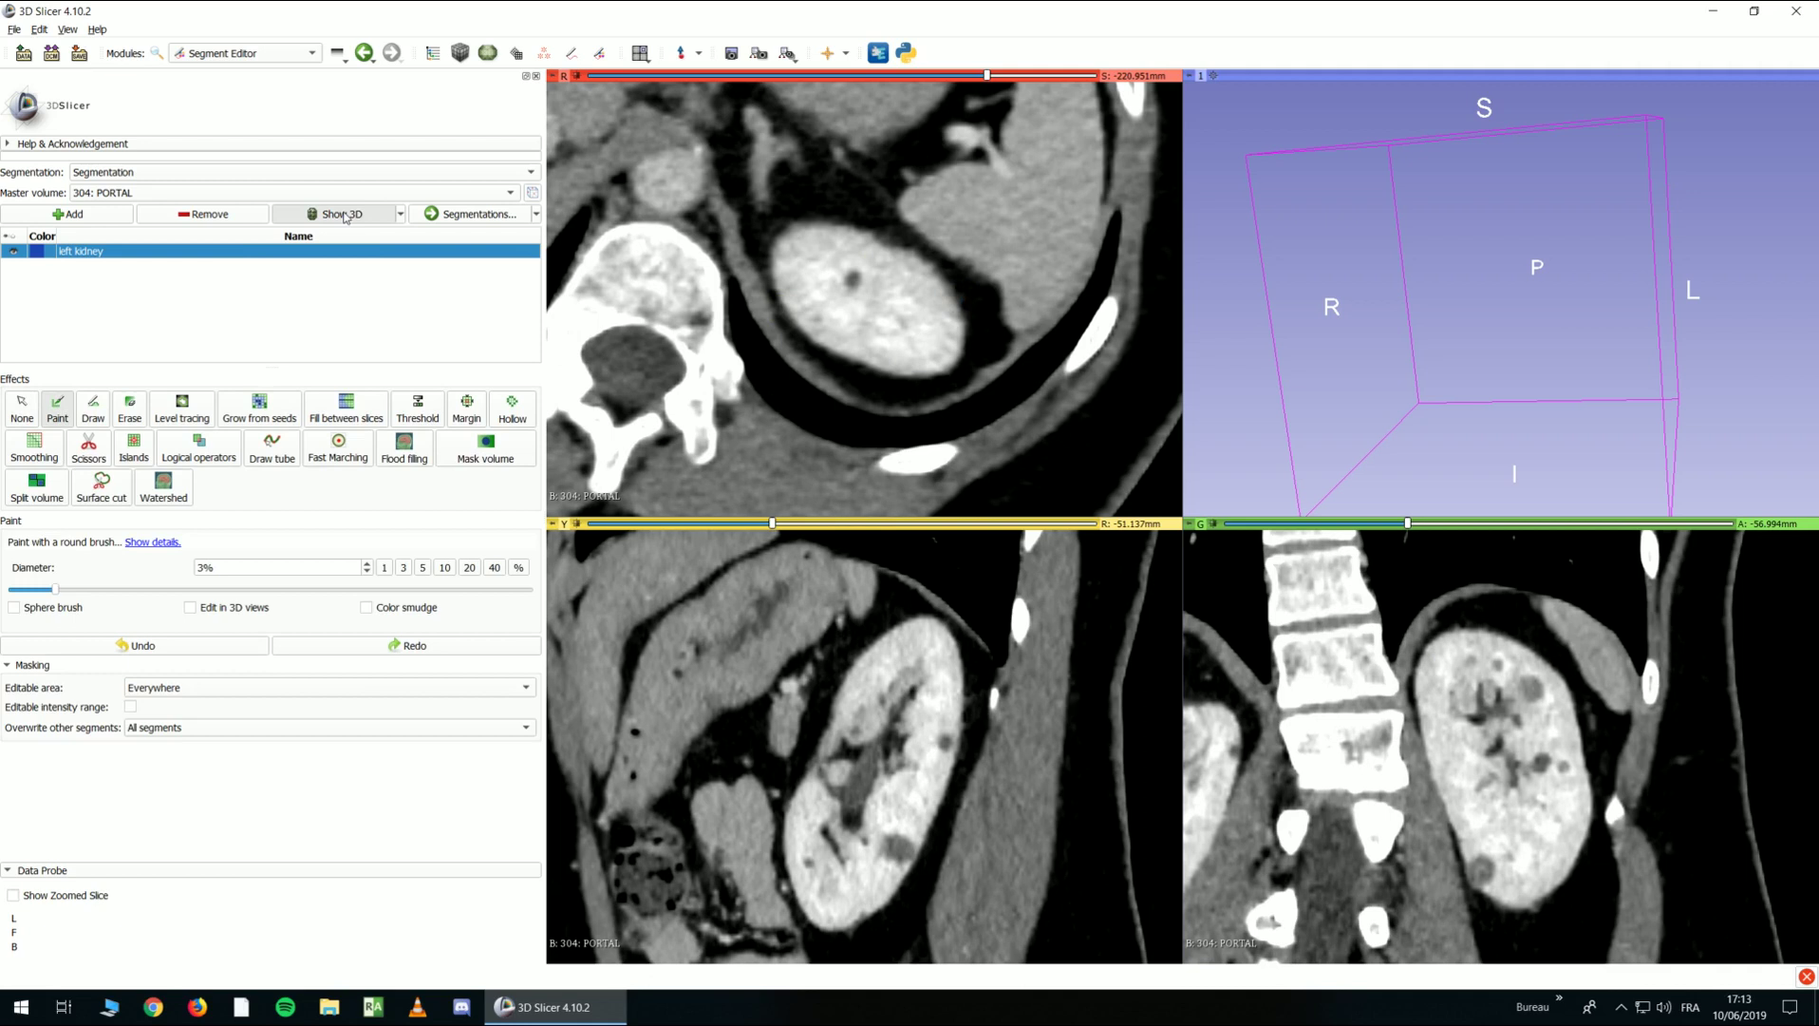
{"action": "left_click_drag", "start_coordinate": [1482, 291], "coordinate": [1379, 265]}
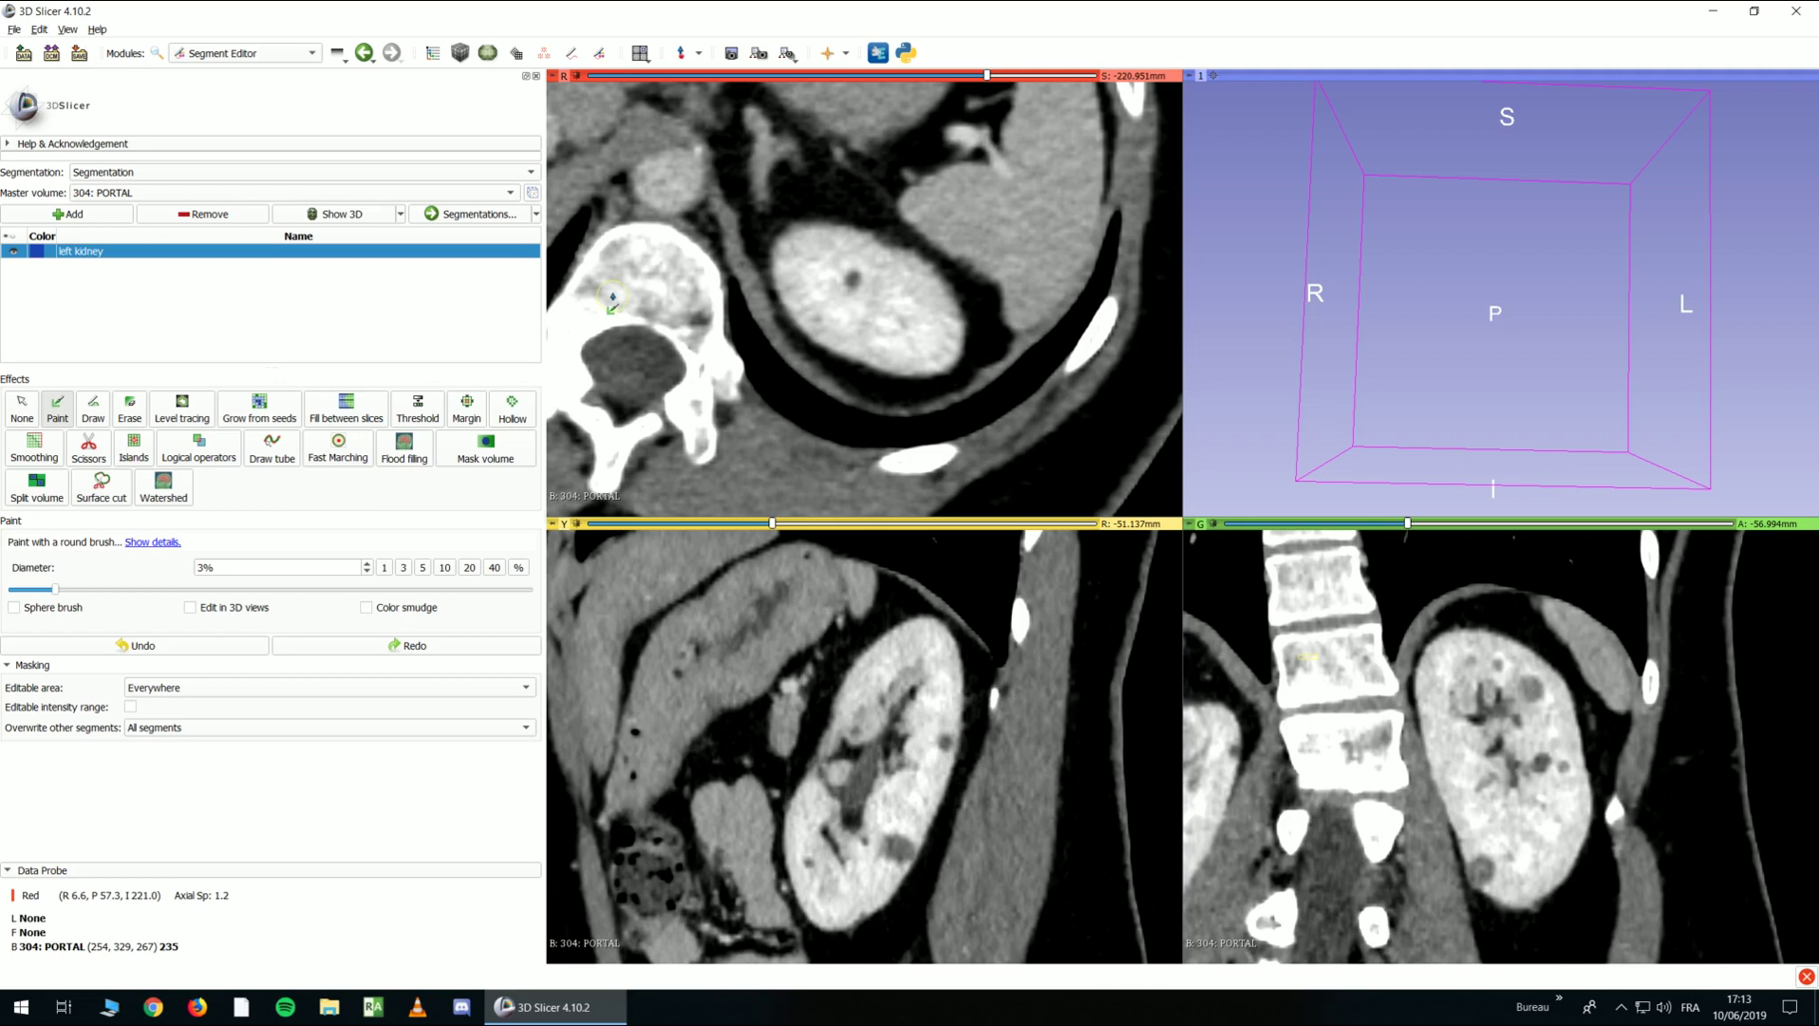
{"action": "left_click", "coordinate": [350, 219]}
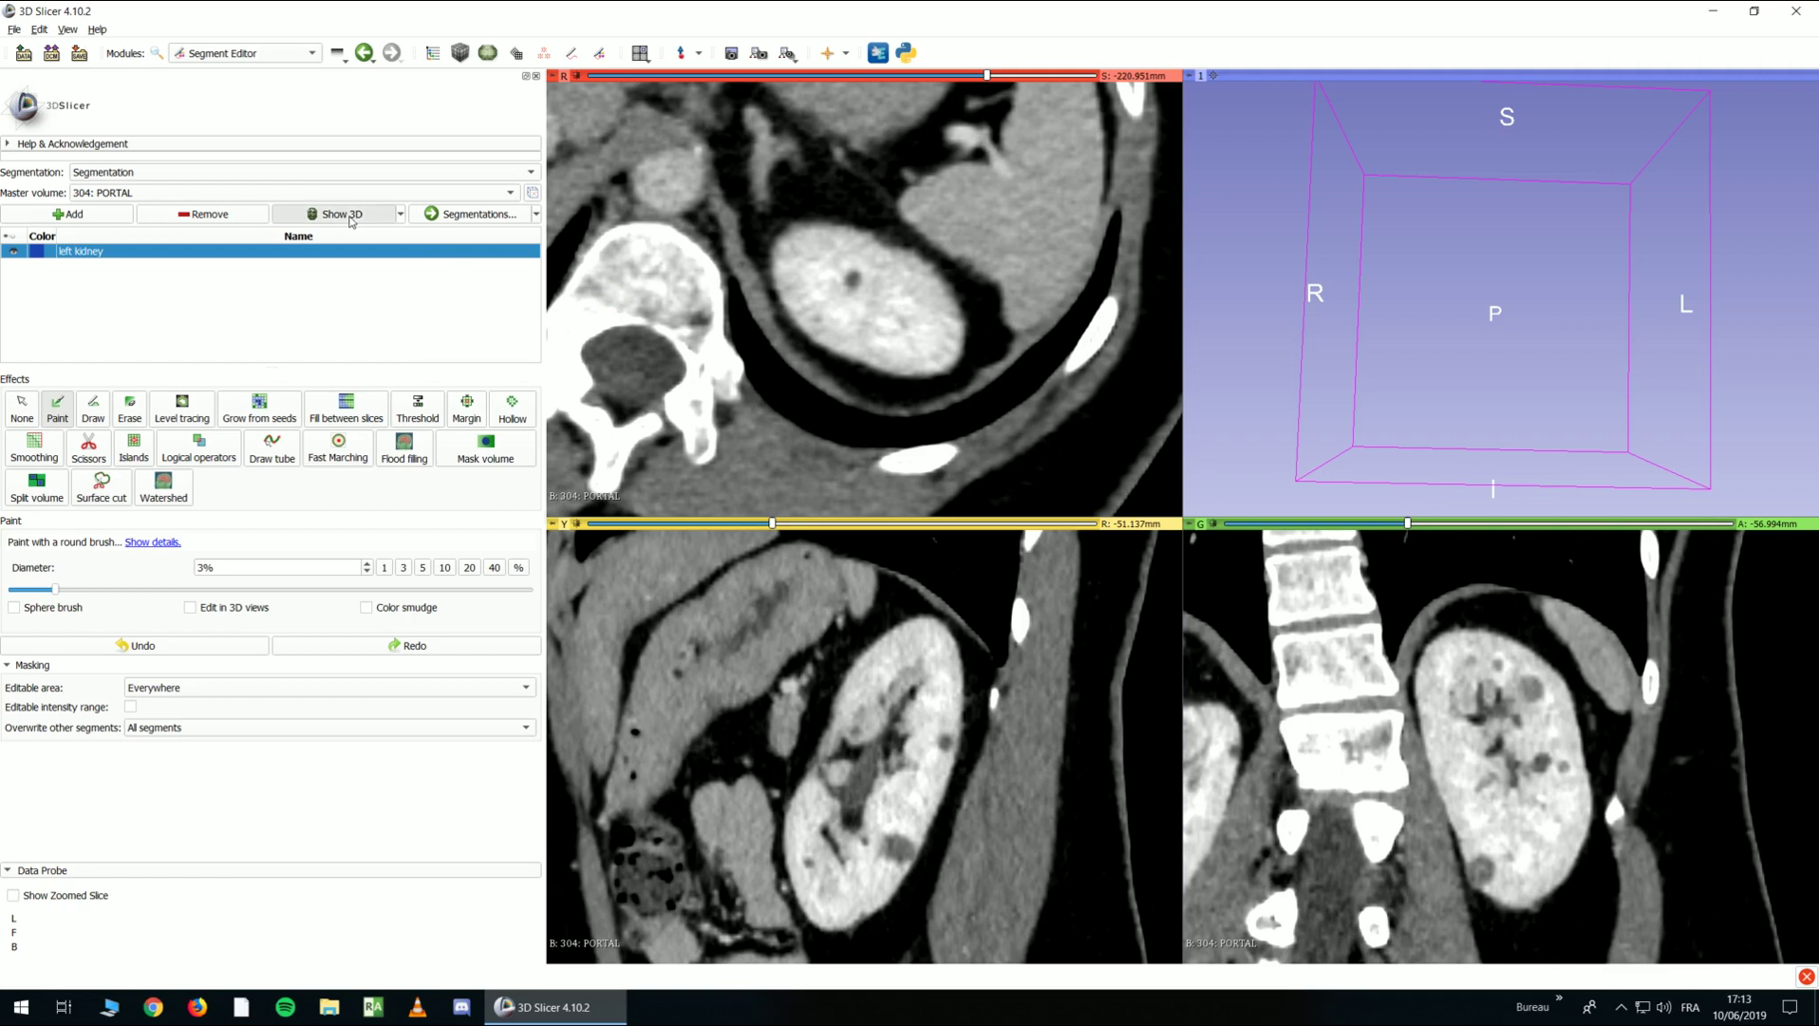
{"action": "mouse_move", "coordinate": [785, 260]}
{"action": "left_mouse_down"}
{"action": "mouse_move", "coordinate": [824, 234]}
{"action": "mouse_move", "coordinate": [926, 270]}
{"action": "mouse_move", "coordinate": [951, 344]}
{"action": "mouse_move", "coordinate": [932, 366]}
{"action": "mouse_move", "coordinate": [826, 342]}
{"action": "mouse_move", "coordinate": [785, 279]}
{"action": "mouse_move", "coordinate": [890, 323]}
{"action": "mouse_move", "coordinate": [835, 273]}
{"action": "mouse_move", "coordinate": [926, 323]}
{"action": "mouse_move", "coordinate": [841, 302]}
{"action": "mouse_move", "coordinate": [802, 268]}
{"action": "mouse_move", "coordinate": [907, 334]}
{"action": "left_mouse_up"}
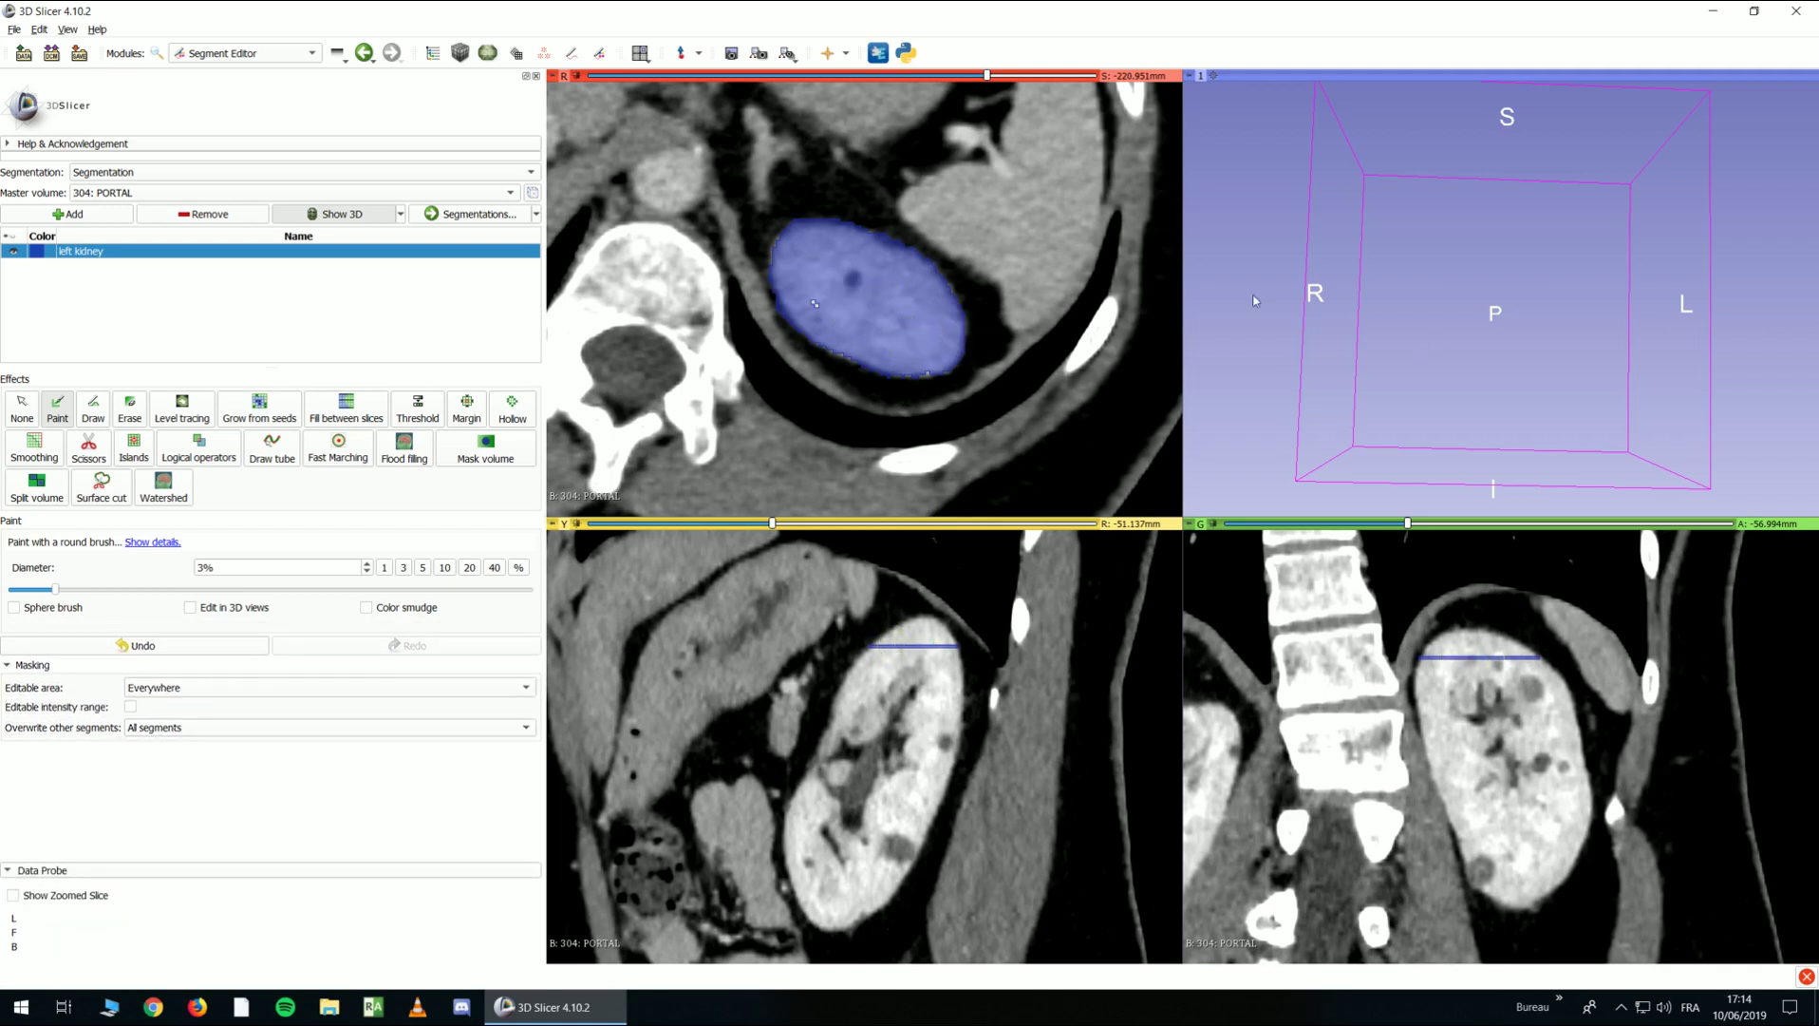
Centre the 3D view on the painted kidney section, enlarge it and examine its thickness from several angles
{"action": "left_click", "coordinate": [1214, 76]}
{"action": "left_click_drag", "start_coordinate": [1334, 272], "coordinate": [1502, 160]}
{"action": "scroll", "coordinate": [1501, 159], "scroll_direction": "up", "scroll_amount": 5}
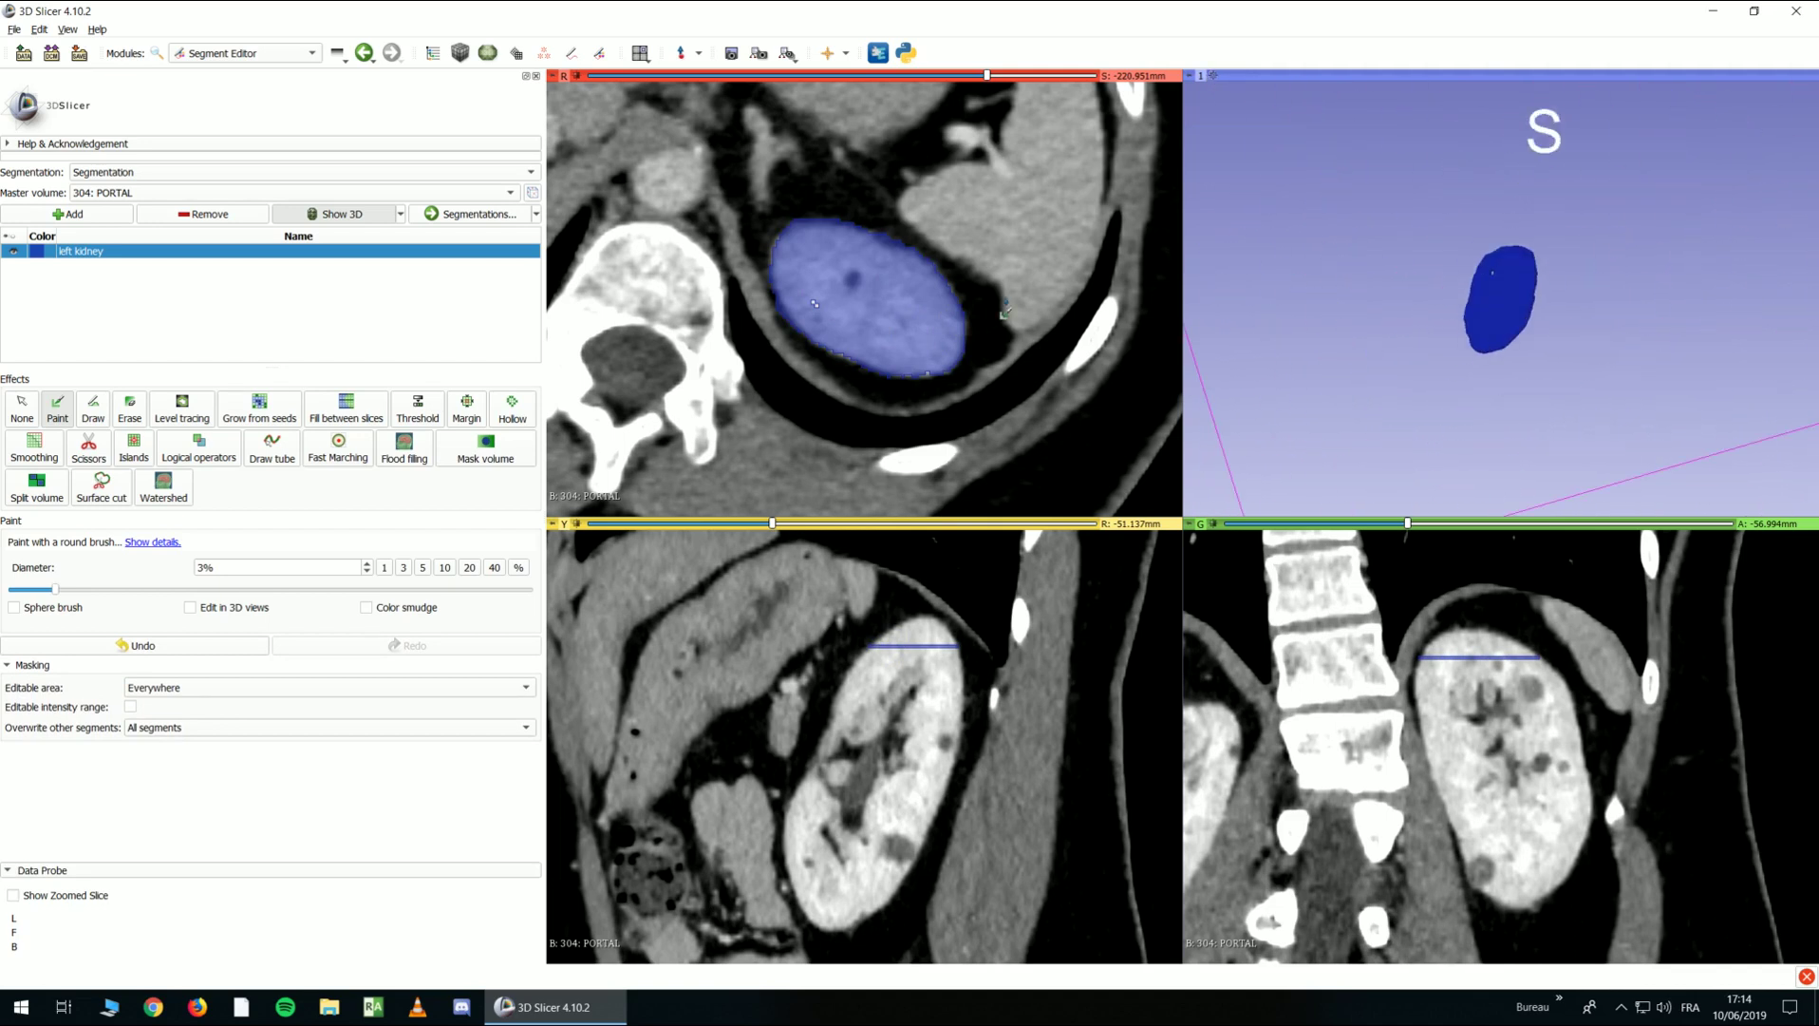
{"action": "left_click_drag", "start_coordinate": [1370, 271], "coordinate": [1443, 322]}
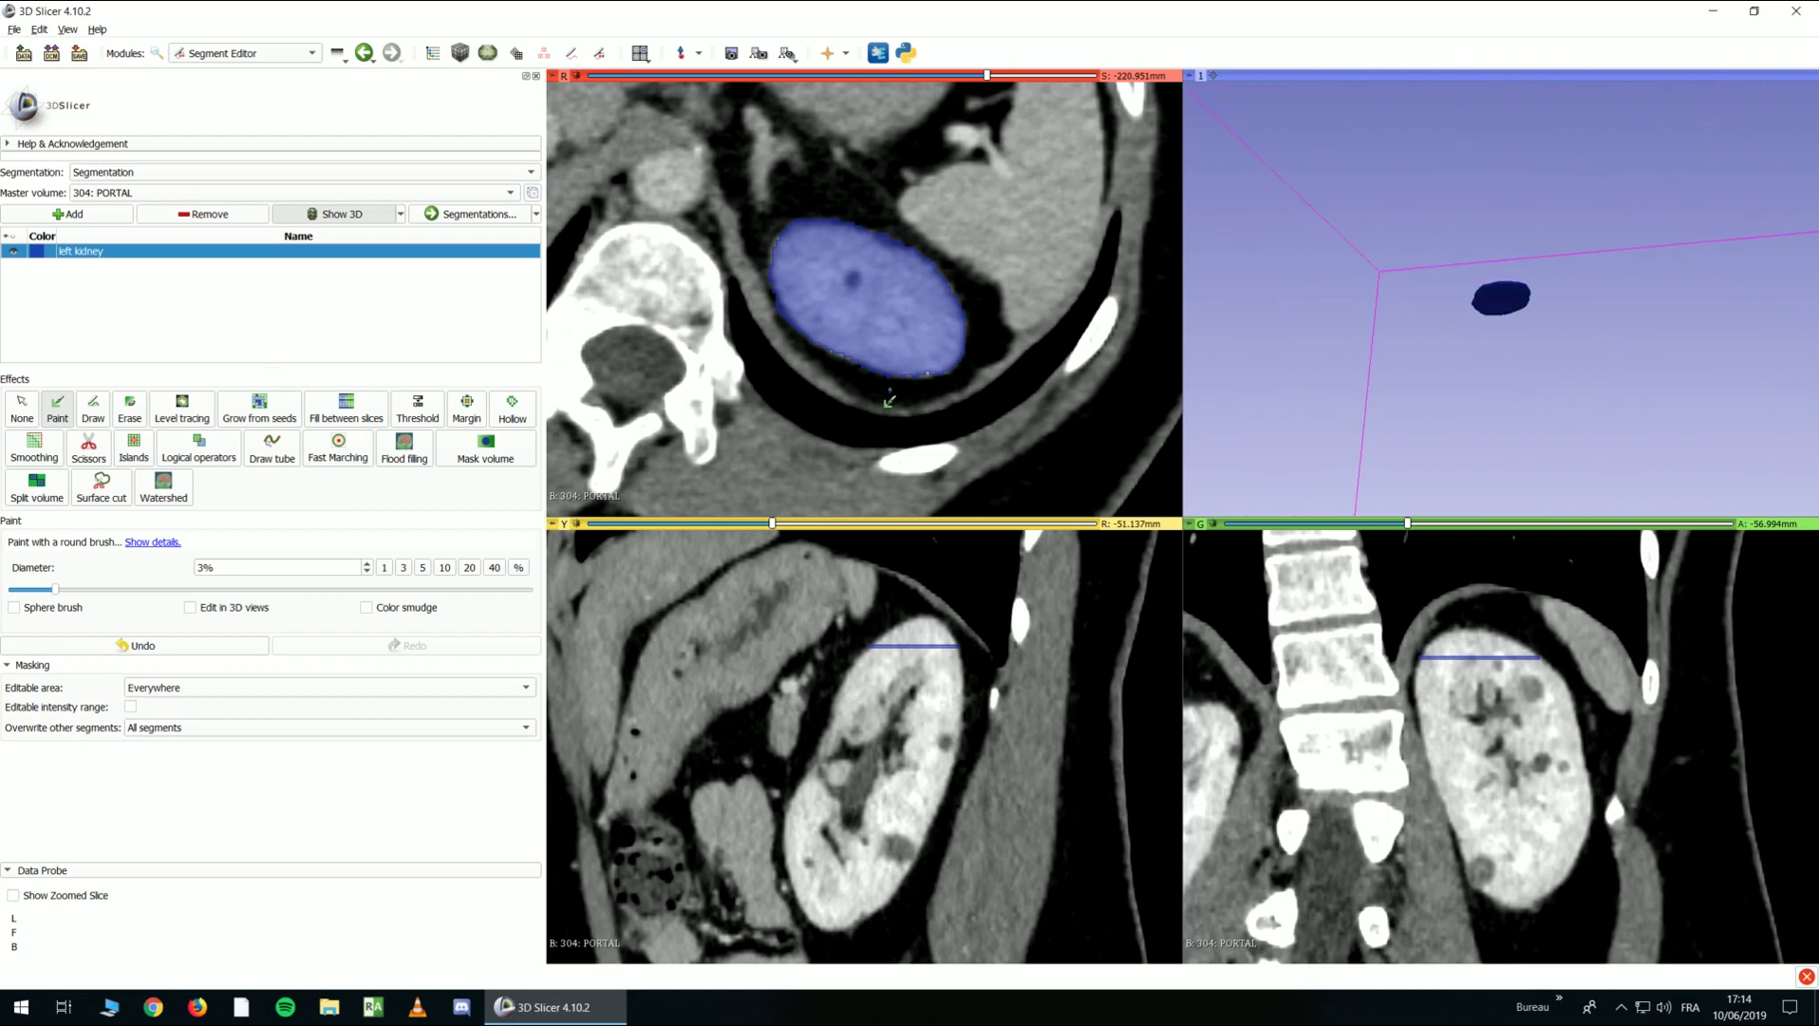
Outline and fill the left kidney on a lower axial slice using the Draw effect
{"action": "scroll", "coordinate": [881, 296], "scroll_direction": "down", "scroll_amount": 1}
{"action": "scroll", "coordinate": [881, 296], "scroll_direction": "up", "scroll_amount": 2}
{"action": "scroll", "coordinate": [881, 296], "scroll_direction": "down", "scroll_amount": 1}
{"action": "scroll", "coordinate": [880, 297], "scroll_direction": "up", "scroll_amount": 1}
{"action": "scroll", "coordinate": [881, 297], "scroll_direction": "down", "scroll_amount": 1}
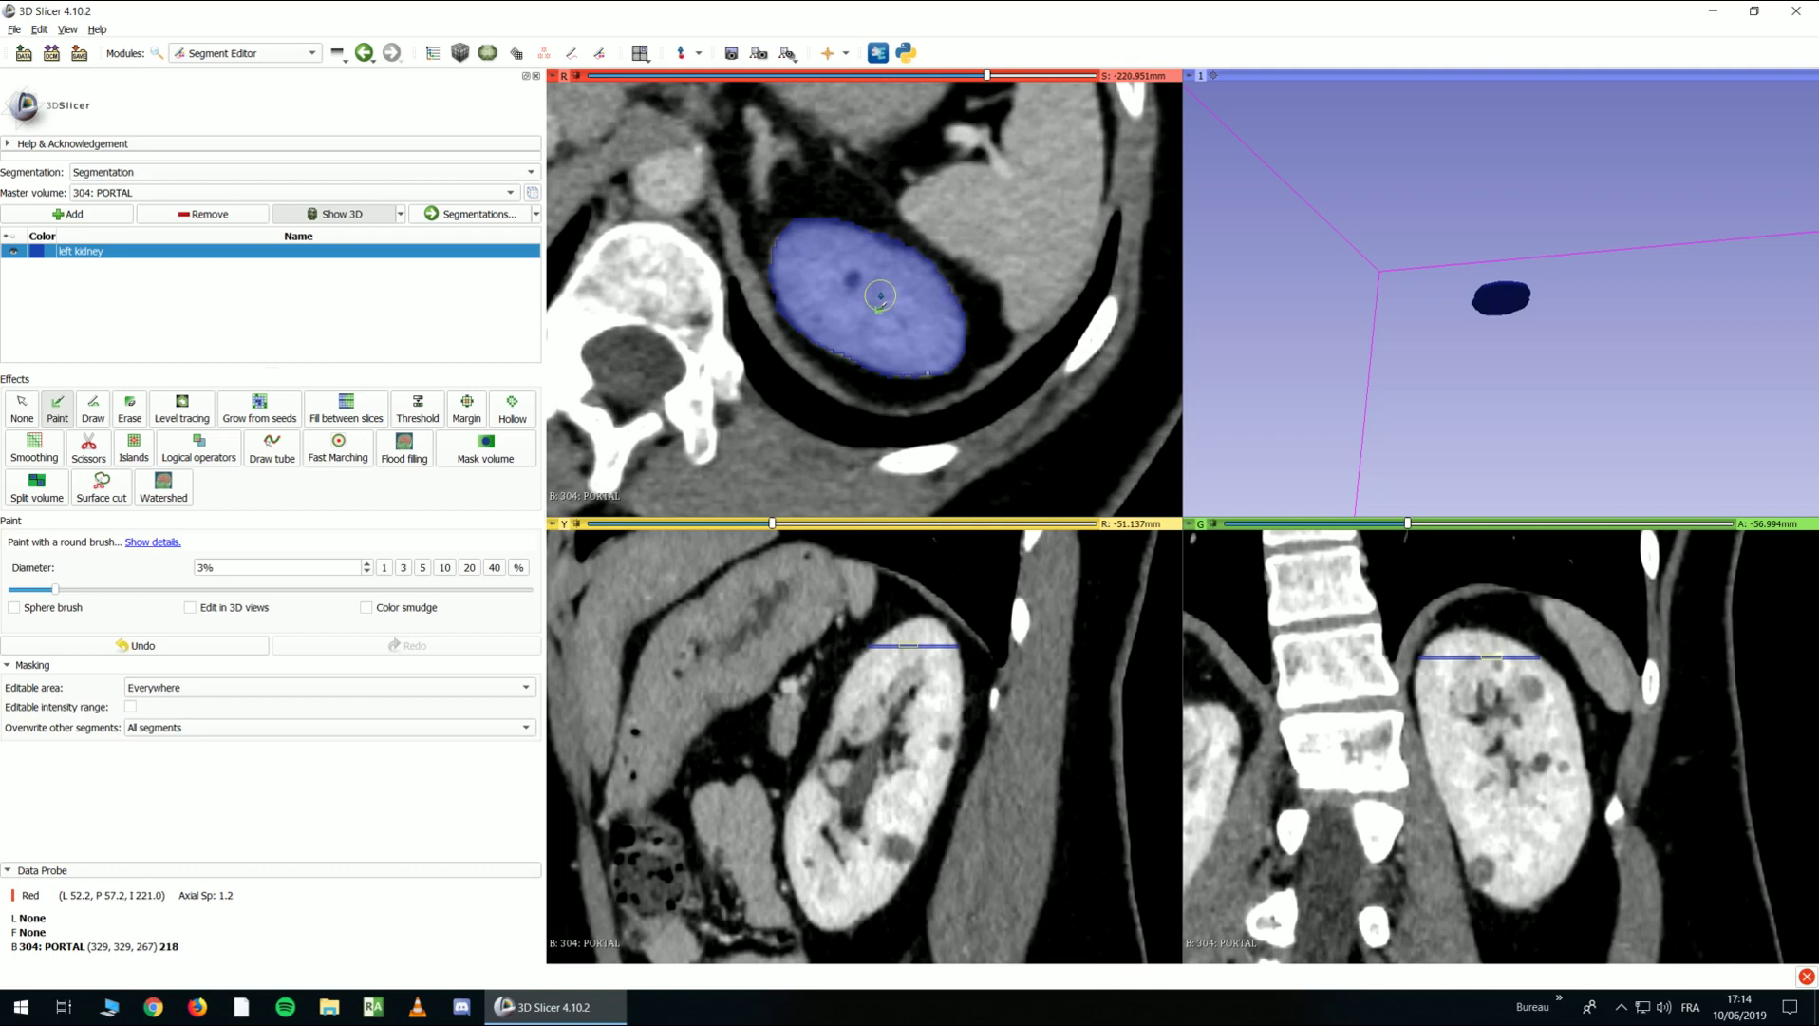
{"action": "left_click", "coordinate": [94, 420]}
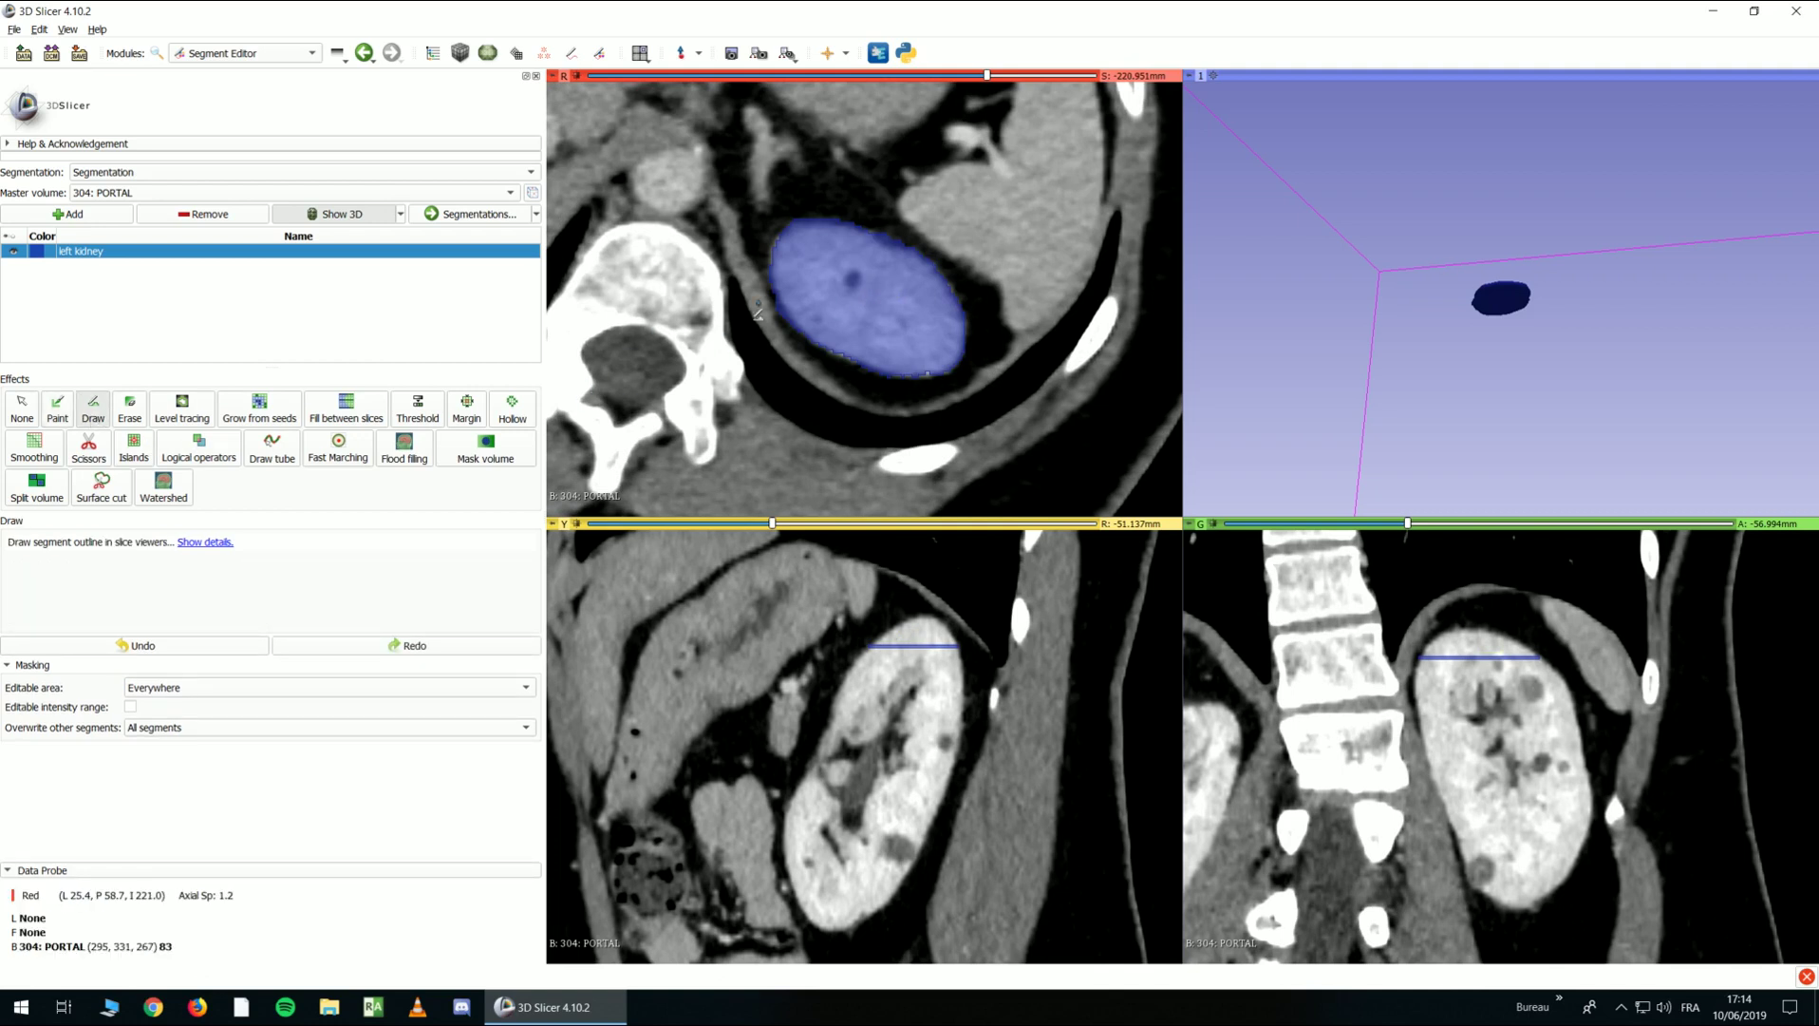
{"action": "scroll", "coordinate": [759, 304], "scroll_direction": "down", "scroll_amount": 7}
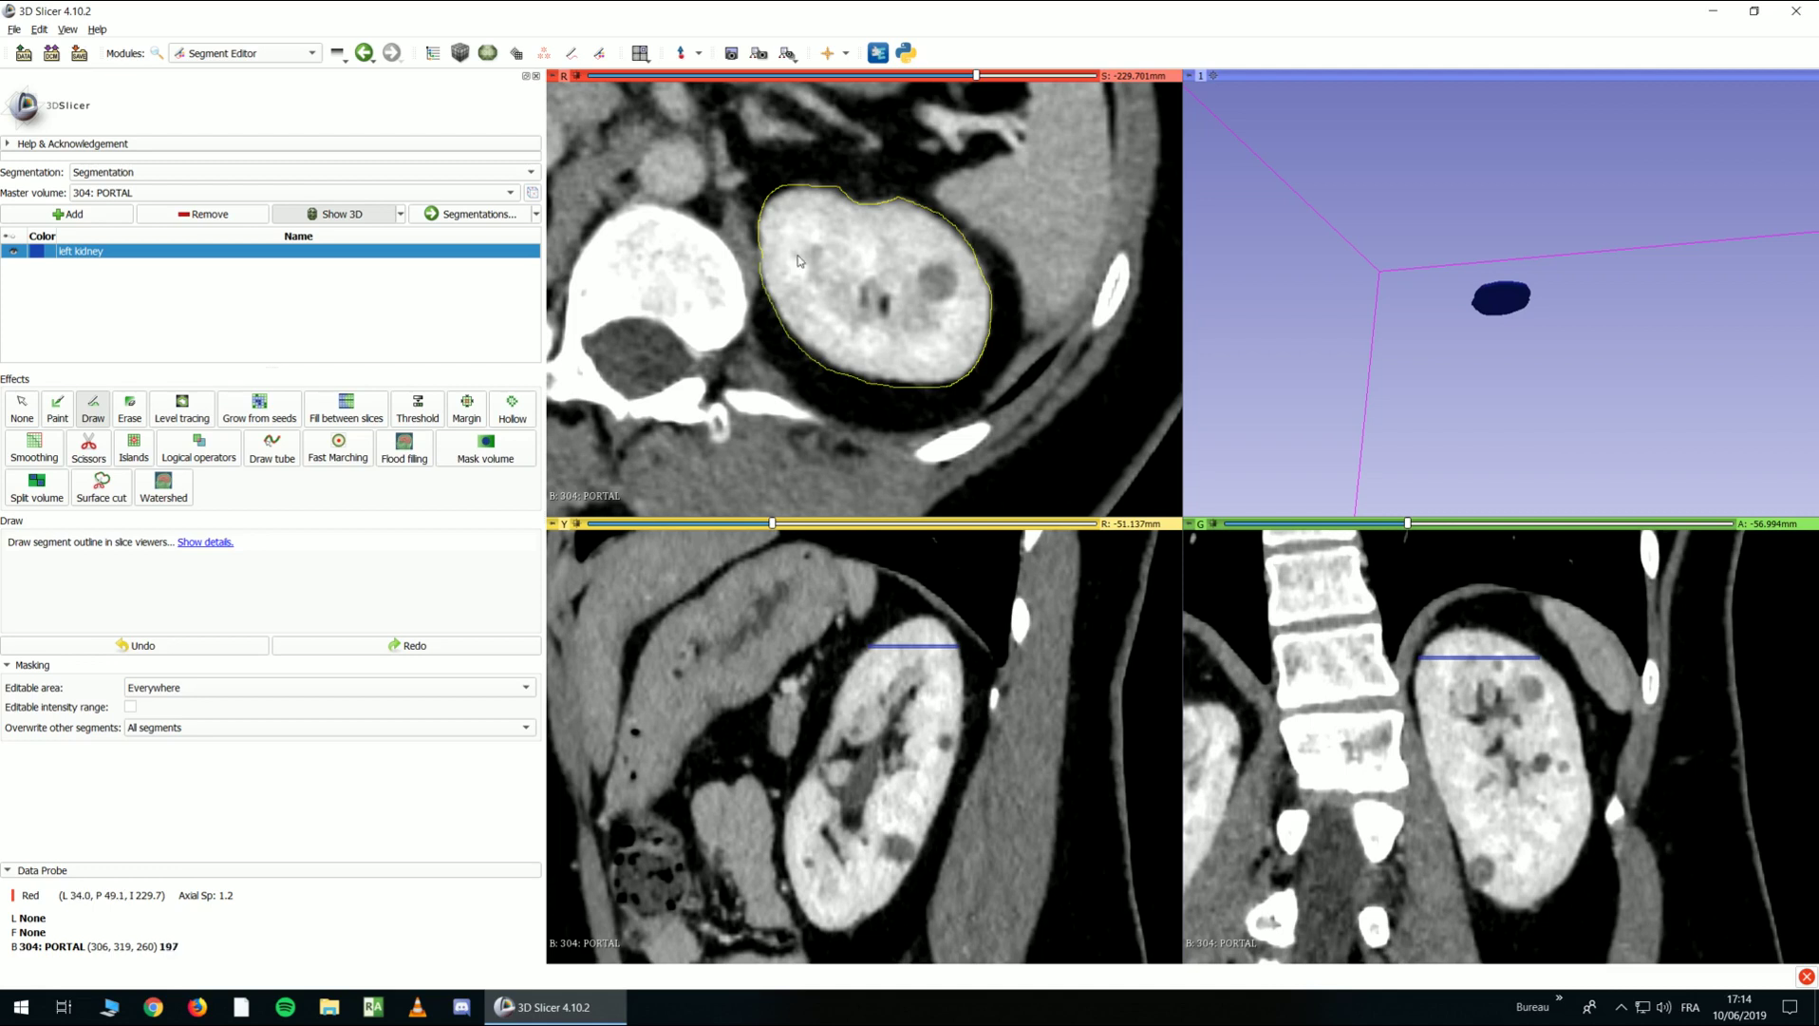
{"action": "left_click_drag", "start_coordinate": [762, 240], "coordinate": [781, 191]}
{"action": "right_click", "coordinate": [781, 191]}
{"action": "left_click_drag", "start_coordinate": [1312, 269], "coordinate": [1379, 232]}
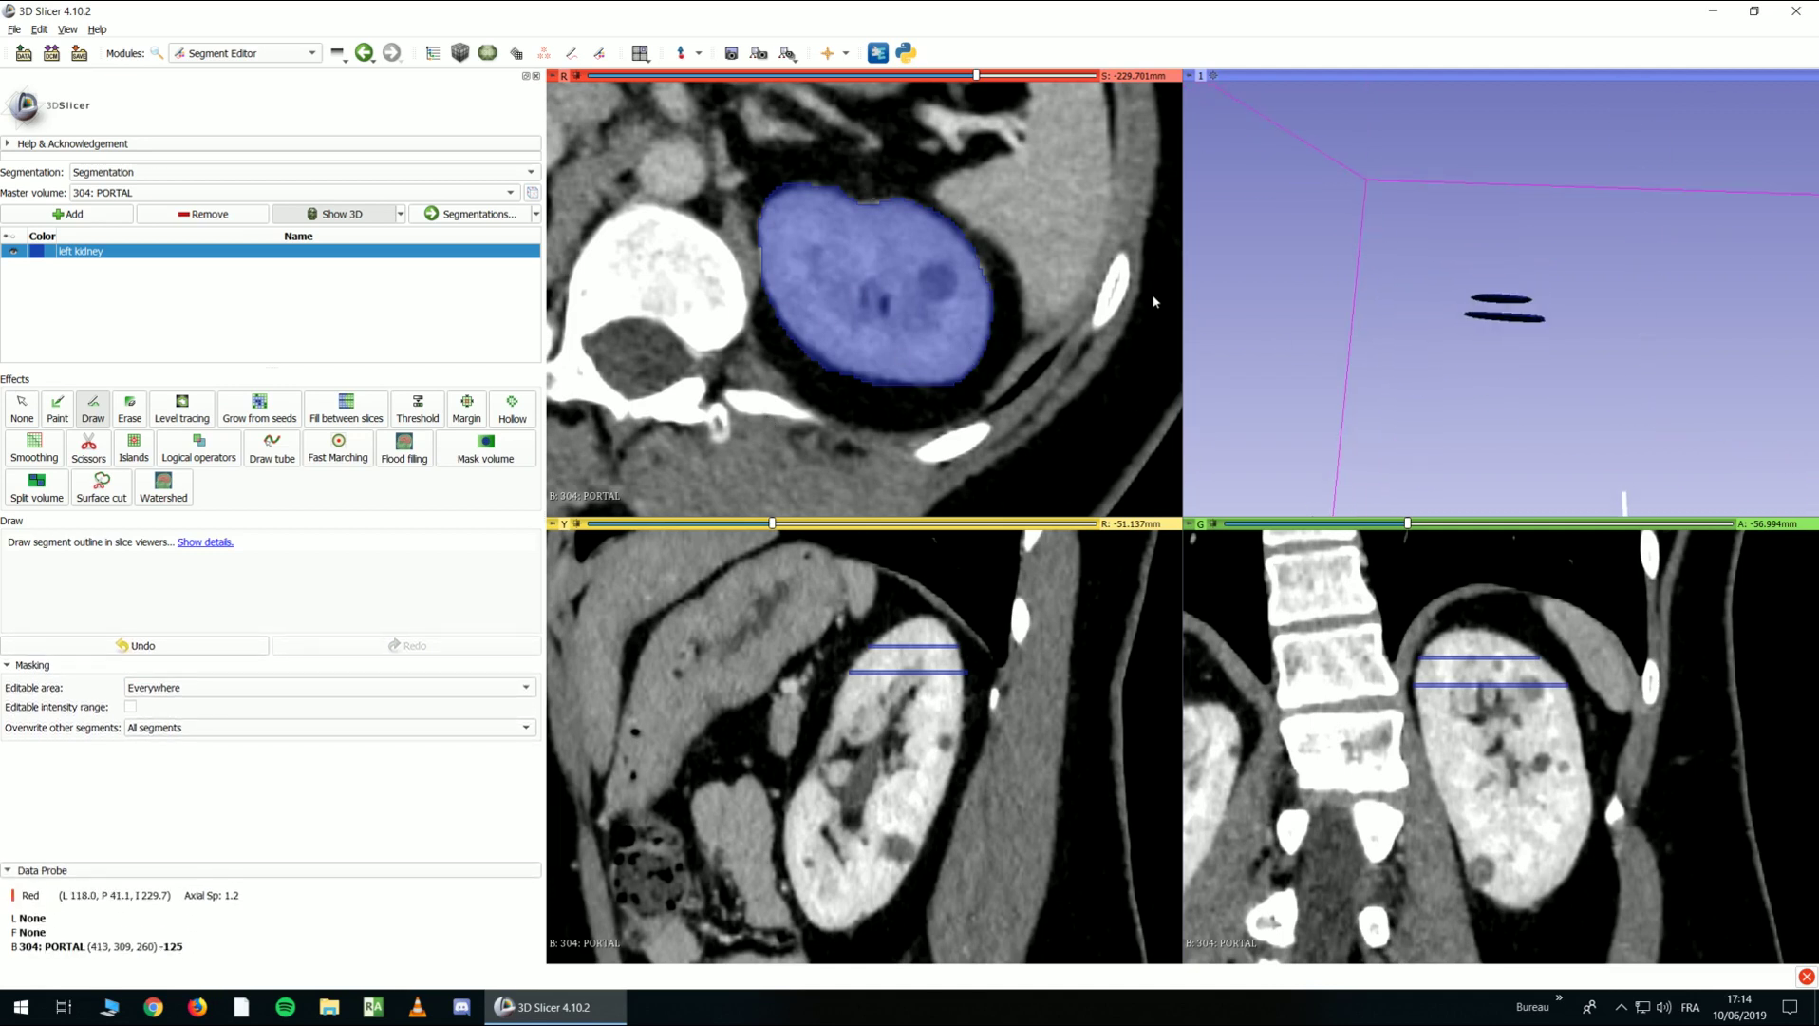
Erase a small patch at the anteromedial corner of the drawn kidney section in the axial view
{"action": "left_click", "coordinate": [124, 414]}
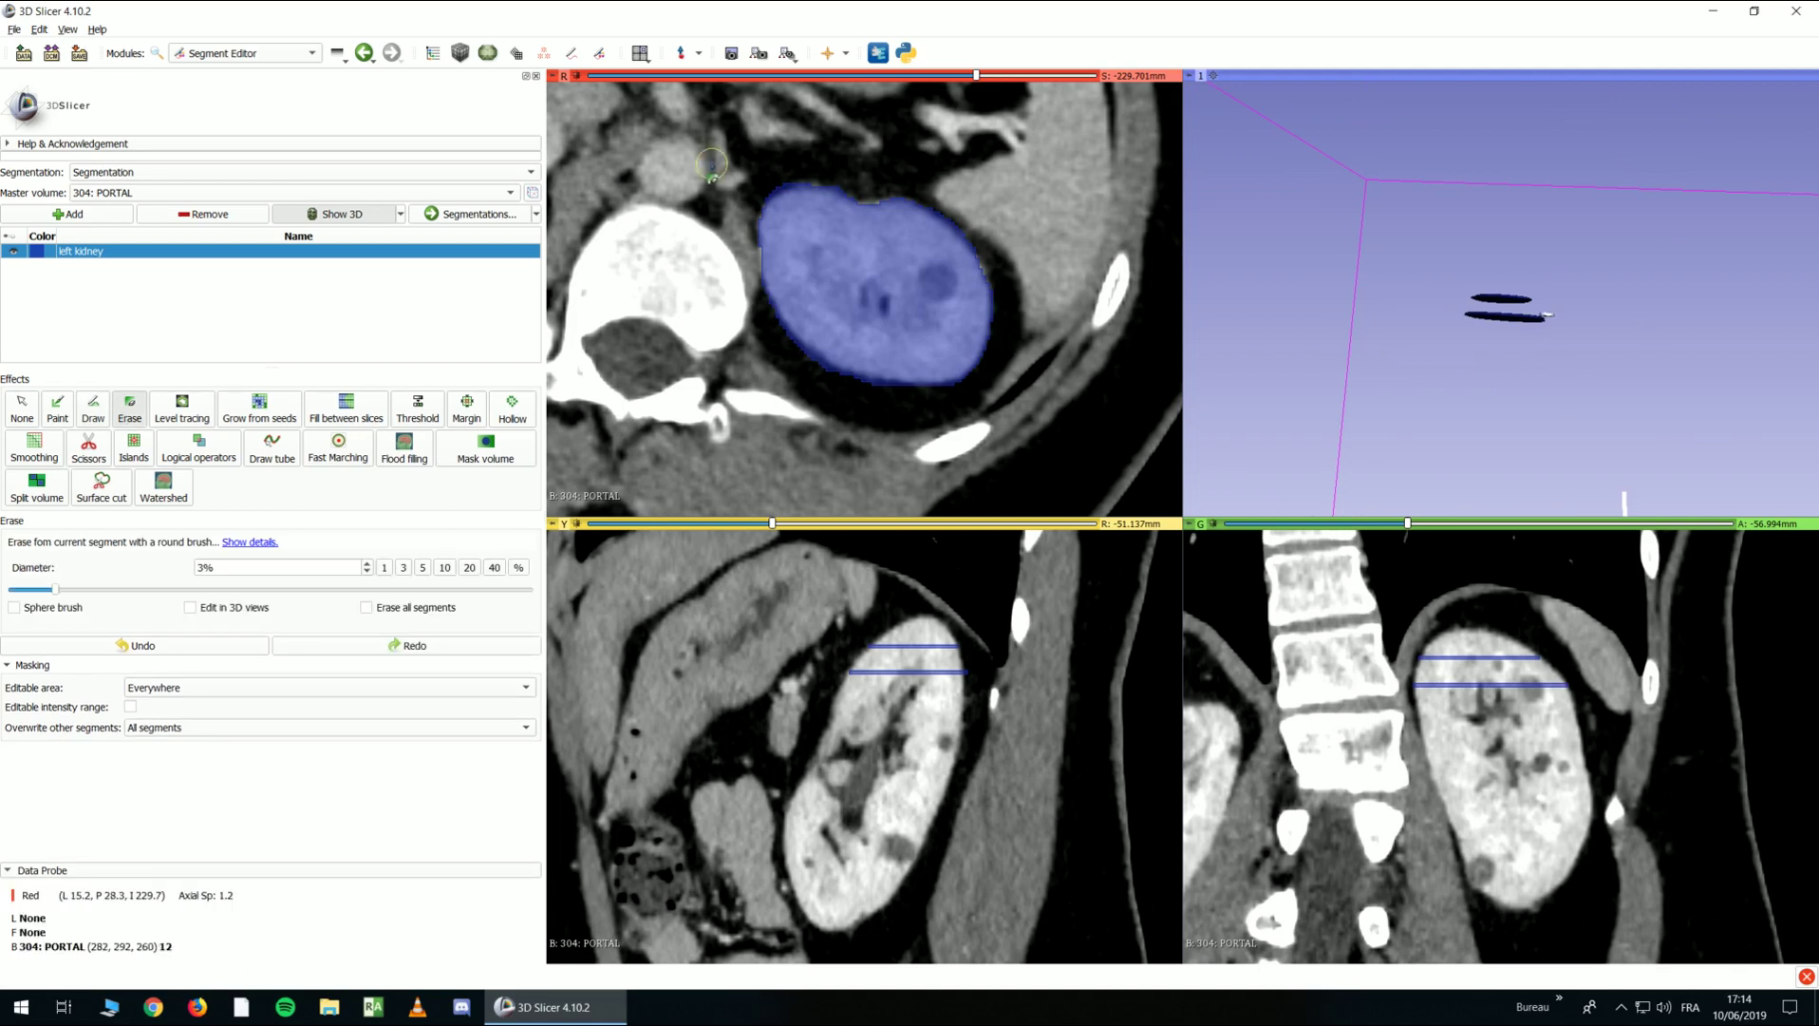
{"action": "left_click_drag", "start_coordinate": [776, 187], "coordinate": [793, 200]}
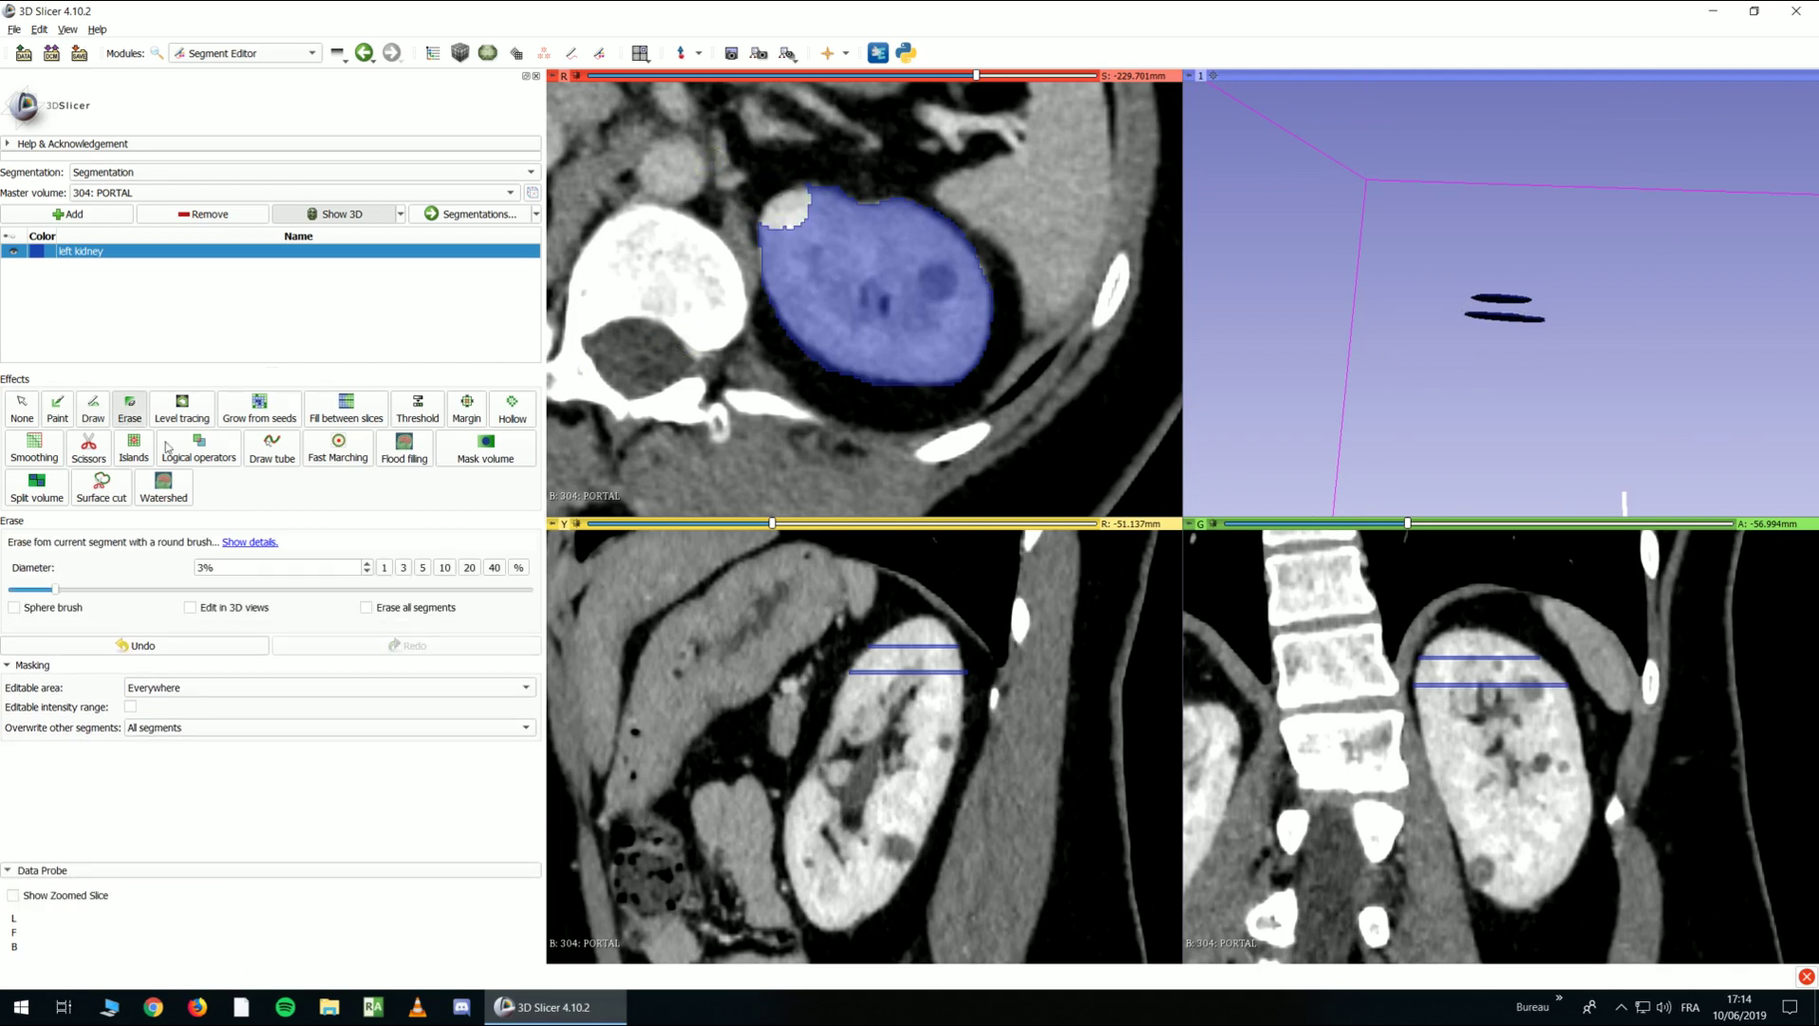
Enable the Sphere brush for Paint, place a 3% ball in the tissue lateral to the kidney and inspect it in the linked slices
{"action": "left_click", "coordinate": [64, 415]}
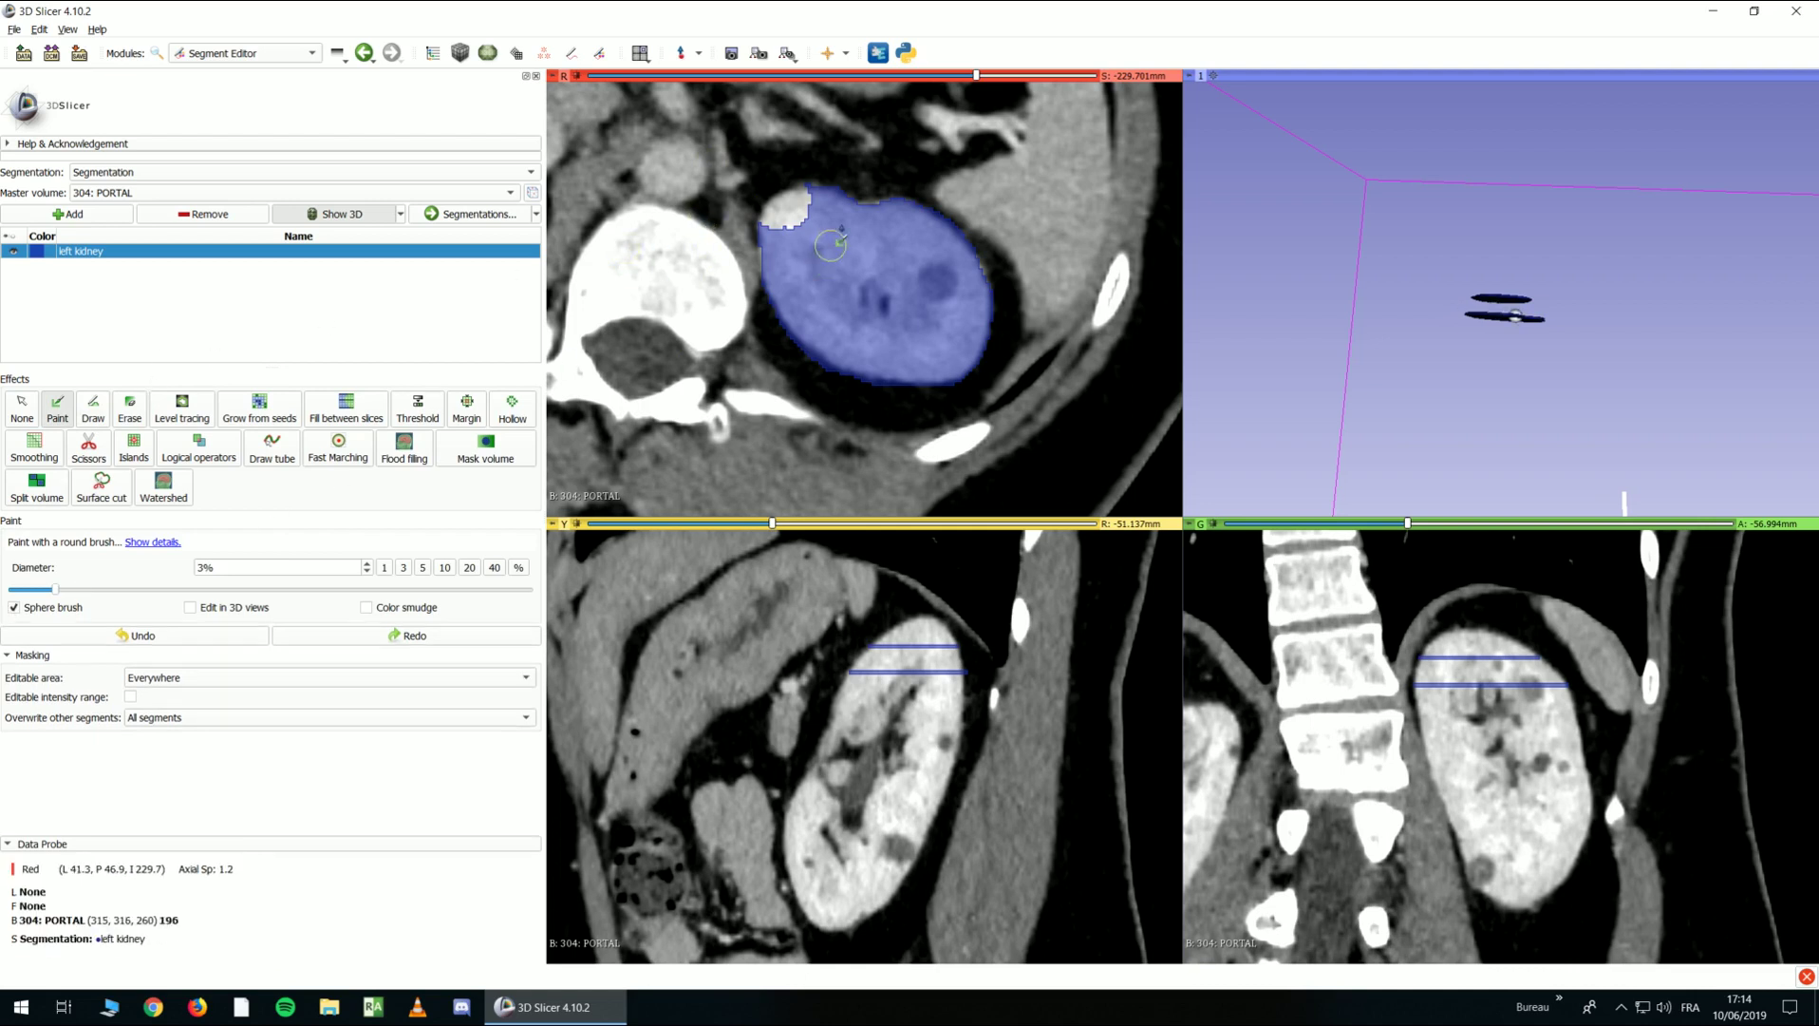
{"action": "scroll", "coordinate": [1614, 323], "scroll_direction": "up", "scroll_amount": 3}
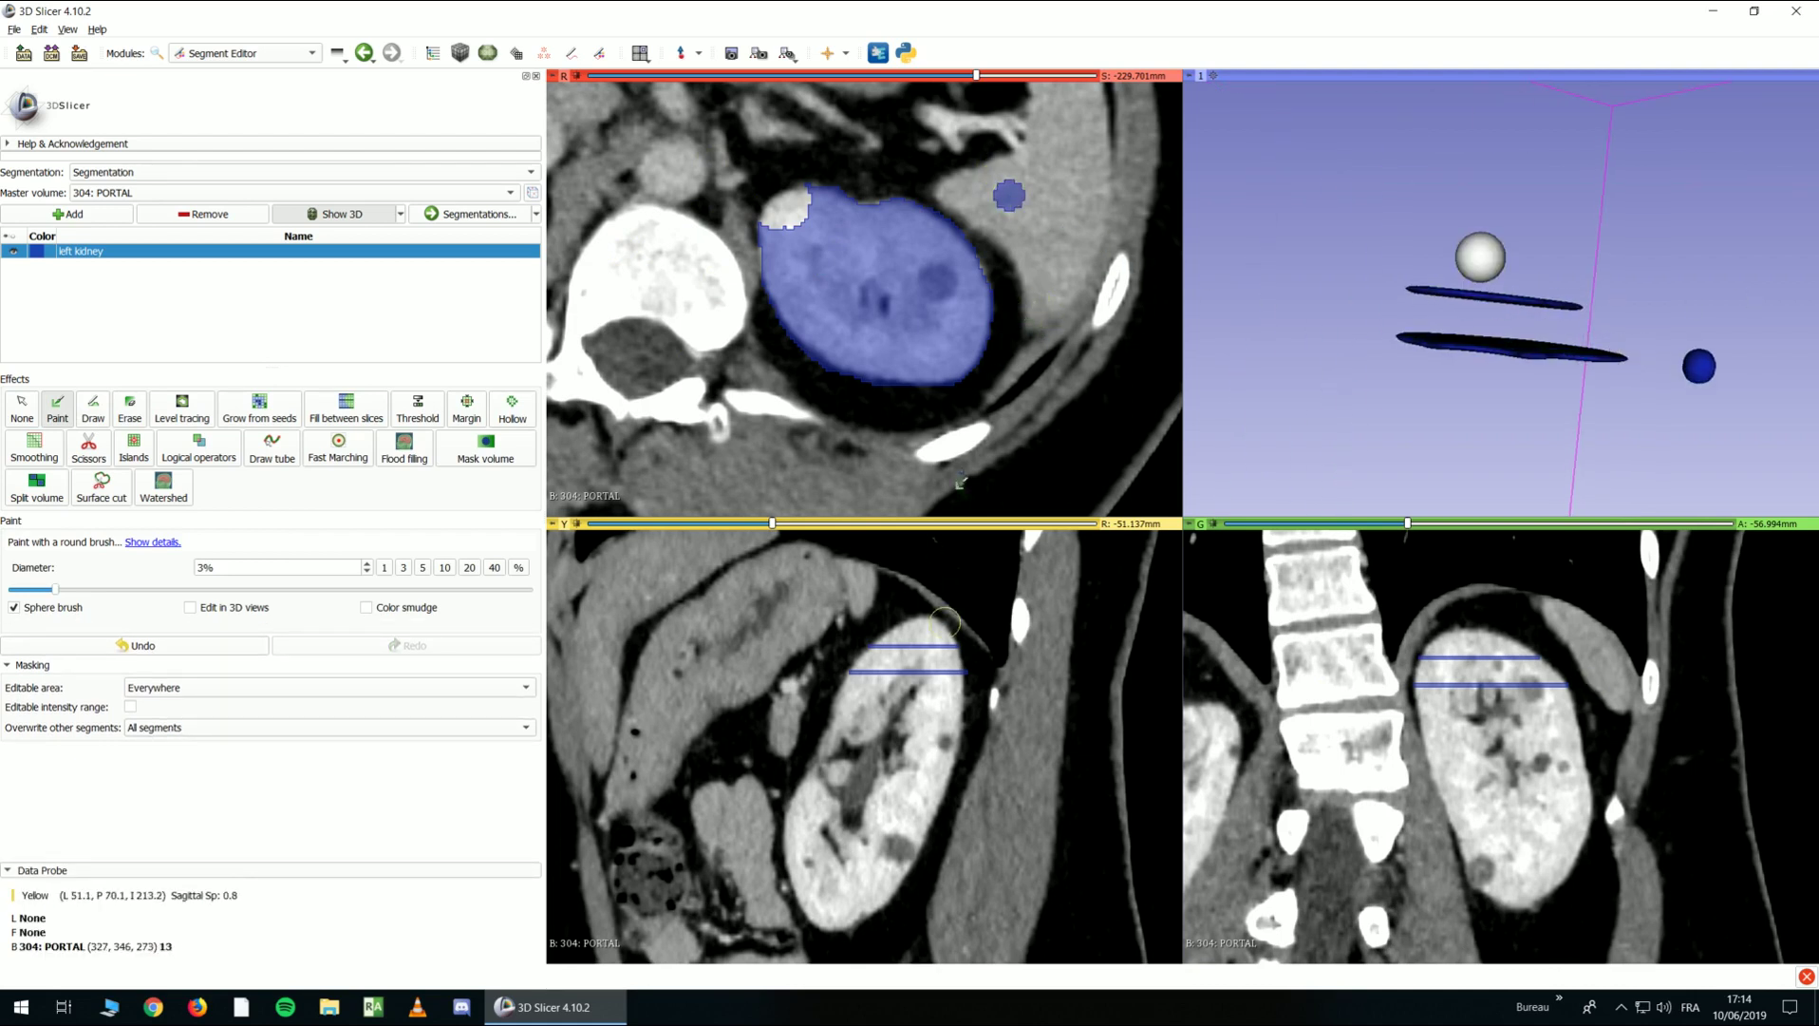
{"action": "key", "text": "shift"}
{"action": "key", "text": "shift"}
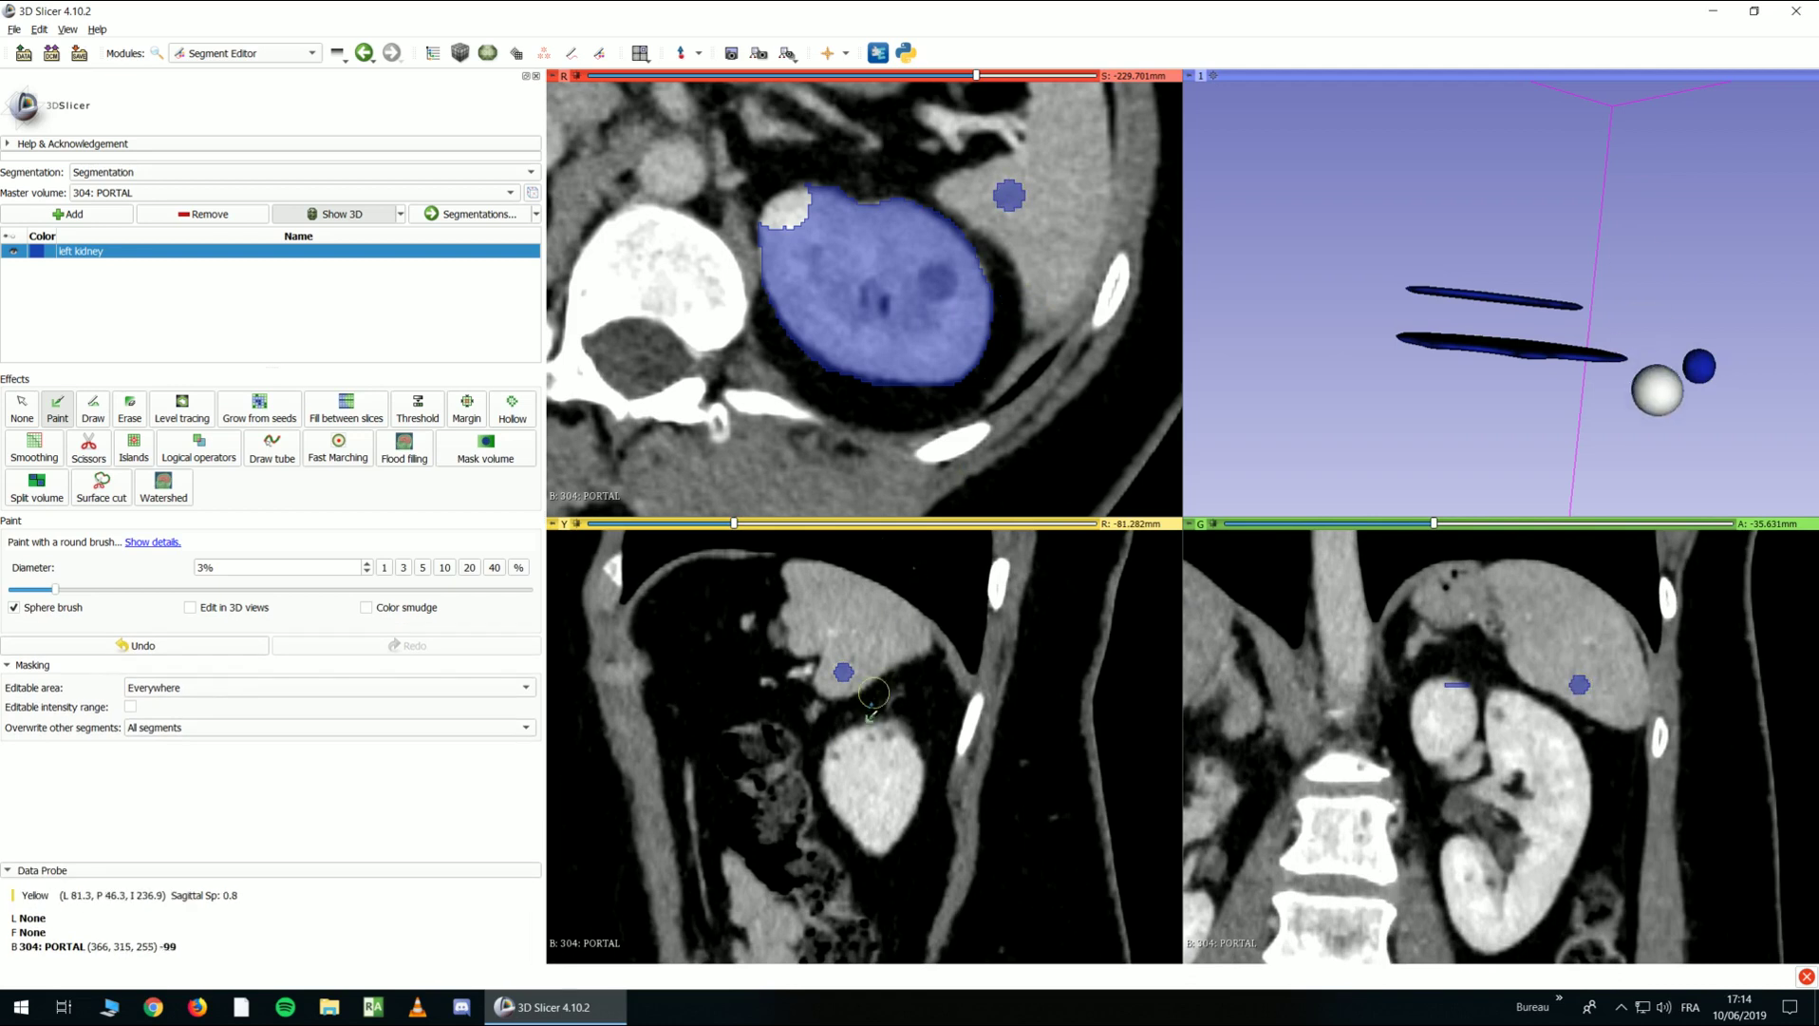
{"action": "scroll", "coordinate": [891, 306], "scroll_direction": "down", "scroll_amount": 6}
{"action": "scroll", "coordinate": [883, 302], "scroll_direction": "up", "scroll_amount": 2, "text": "shift"}
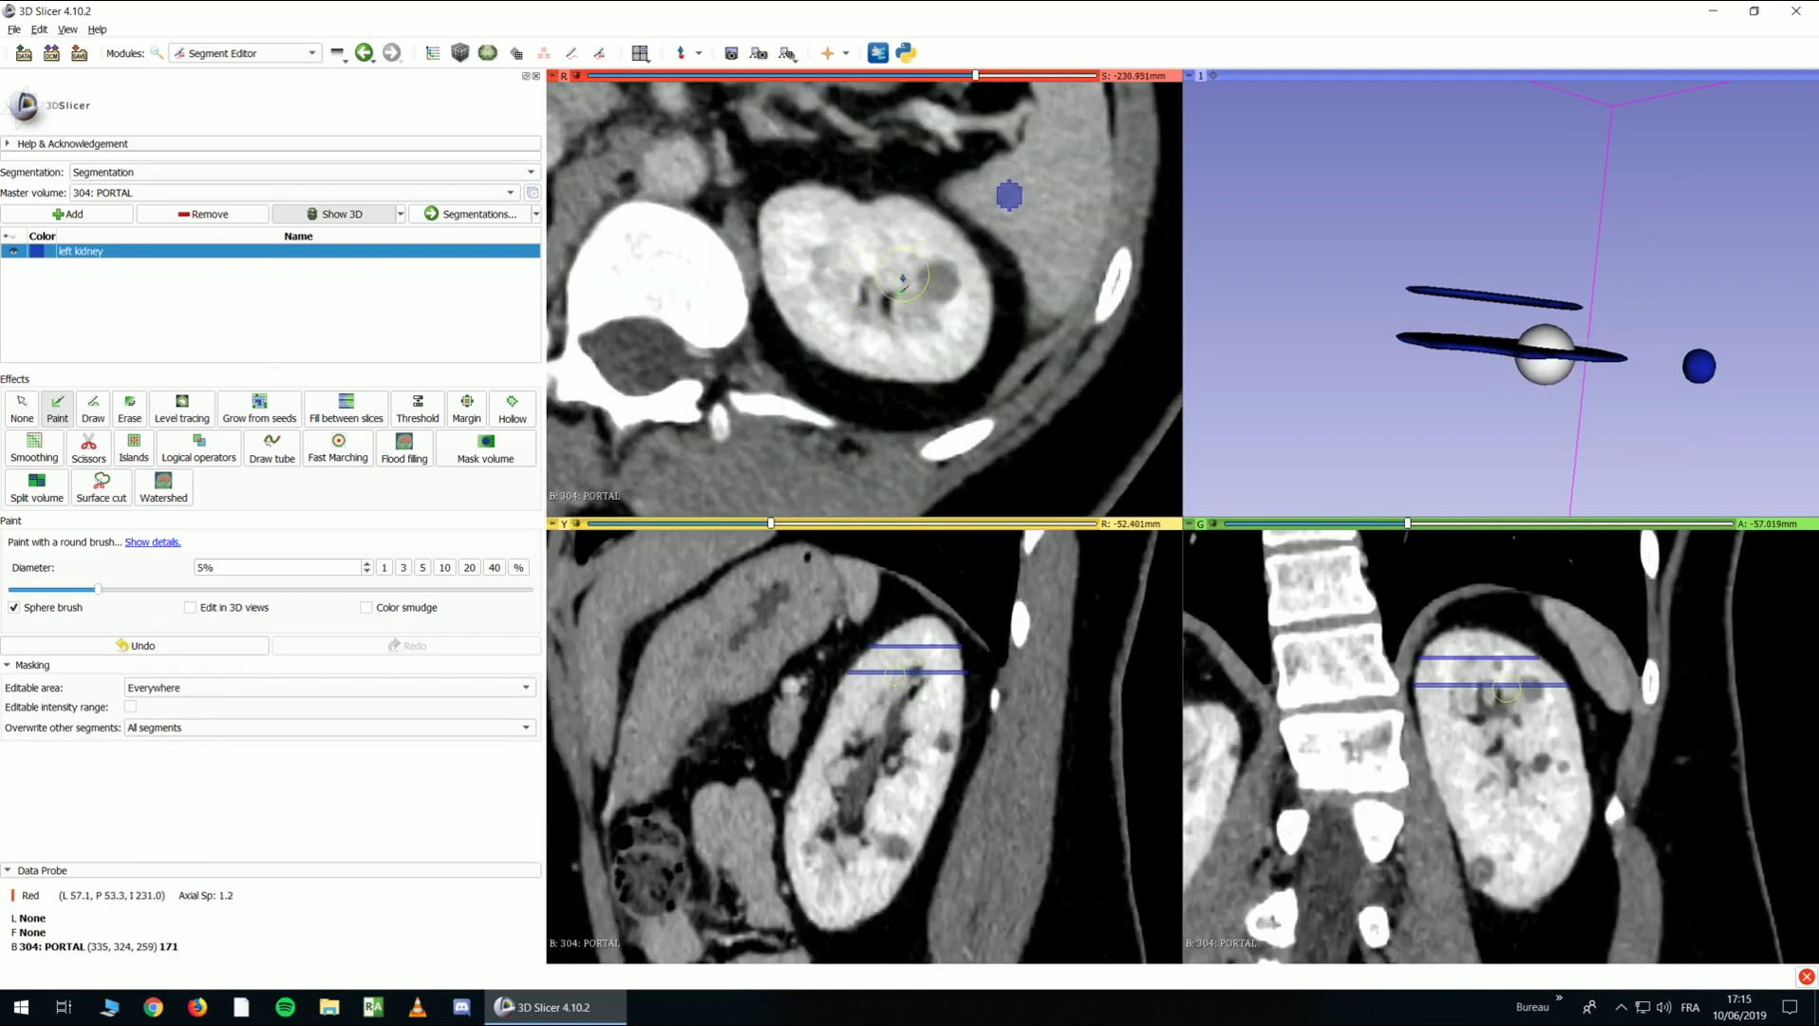
Adjust the magnification of the axial view around the left kidney
{"action": "scroll", "coordinate": [902, 280], "scroll_direction": "down", "scroll_amount": 2, "text": "ctrl"}
{"action": "scroll", "coordinate": [902, 280], "scroll_direction": "up", "scroll_amount": 2, "text": "ctrl"}
{"action": "scroll", "coordinate": [900, 281], "scroll_direction": "down", "scroll_amount": 3, "text": "ctrl"}
{"action": "scroll", "coordinate": [899, 282], "scroll_direction": "up", "scroll_amount": 2, "text": "ctrl"}
{"action": "scroll", "coordinate": [897, 281], "scroll_direction": "down", "scroll_amount": 2, "text": "ctrl"}
{"action": "scroll", "coordinate": [893, 281], "scroll_direction": "up", "scroll_amount": 2, "text": "ctrl"}
Set the sphere brush diameter to 10% and paint one ball in the middle of the left kidney in the axial view
{"action": "scroll", "coordinate": [889, 280], "scroll_direction": "up", "scroll_amount": 3, "text": "shift"}
{"action": "scroll", "coordinate": [888, 280], "scroll_direction": "down", "scroll_amount": 3, "text": "shift"}
{"action": "scroll", "coordinate": [888, 280], "scroll_direction": "up", "scroll_amount": 3, "text": "shift"}
{"action": "scroll", "coordinate": [889, 280], "scroll_direction": "up", "scroll_amount": 2, "text": "shift"}
{"action": "scroll", "coordinate": [889, 280], "scroll_direction": "down", "scroll_amount": 4, "text": "shift"}
{"action": "scroll", "coordinate": [889, 280], "scroll_direction": "up", "scroll_amount": 3, "text": "shift"}
{"action": "scroll", "coordinate": [889, 282], "scroll_direction": "down", "scroll_amount": 2, "text": "shift"}
{"action": "scroll", "coordinate": [897, 283], "scroll_direction": "up", "scroll_amount": 1, "text": "shift"}
{"action": "scroll", "coordinate": [912, 287], "scroll_direction": "up", "scroll_amount": 2, "text": "shift"}
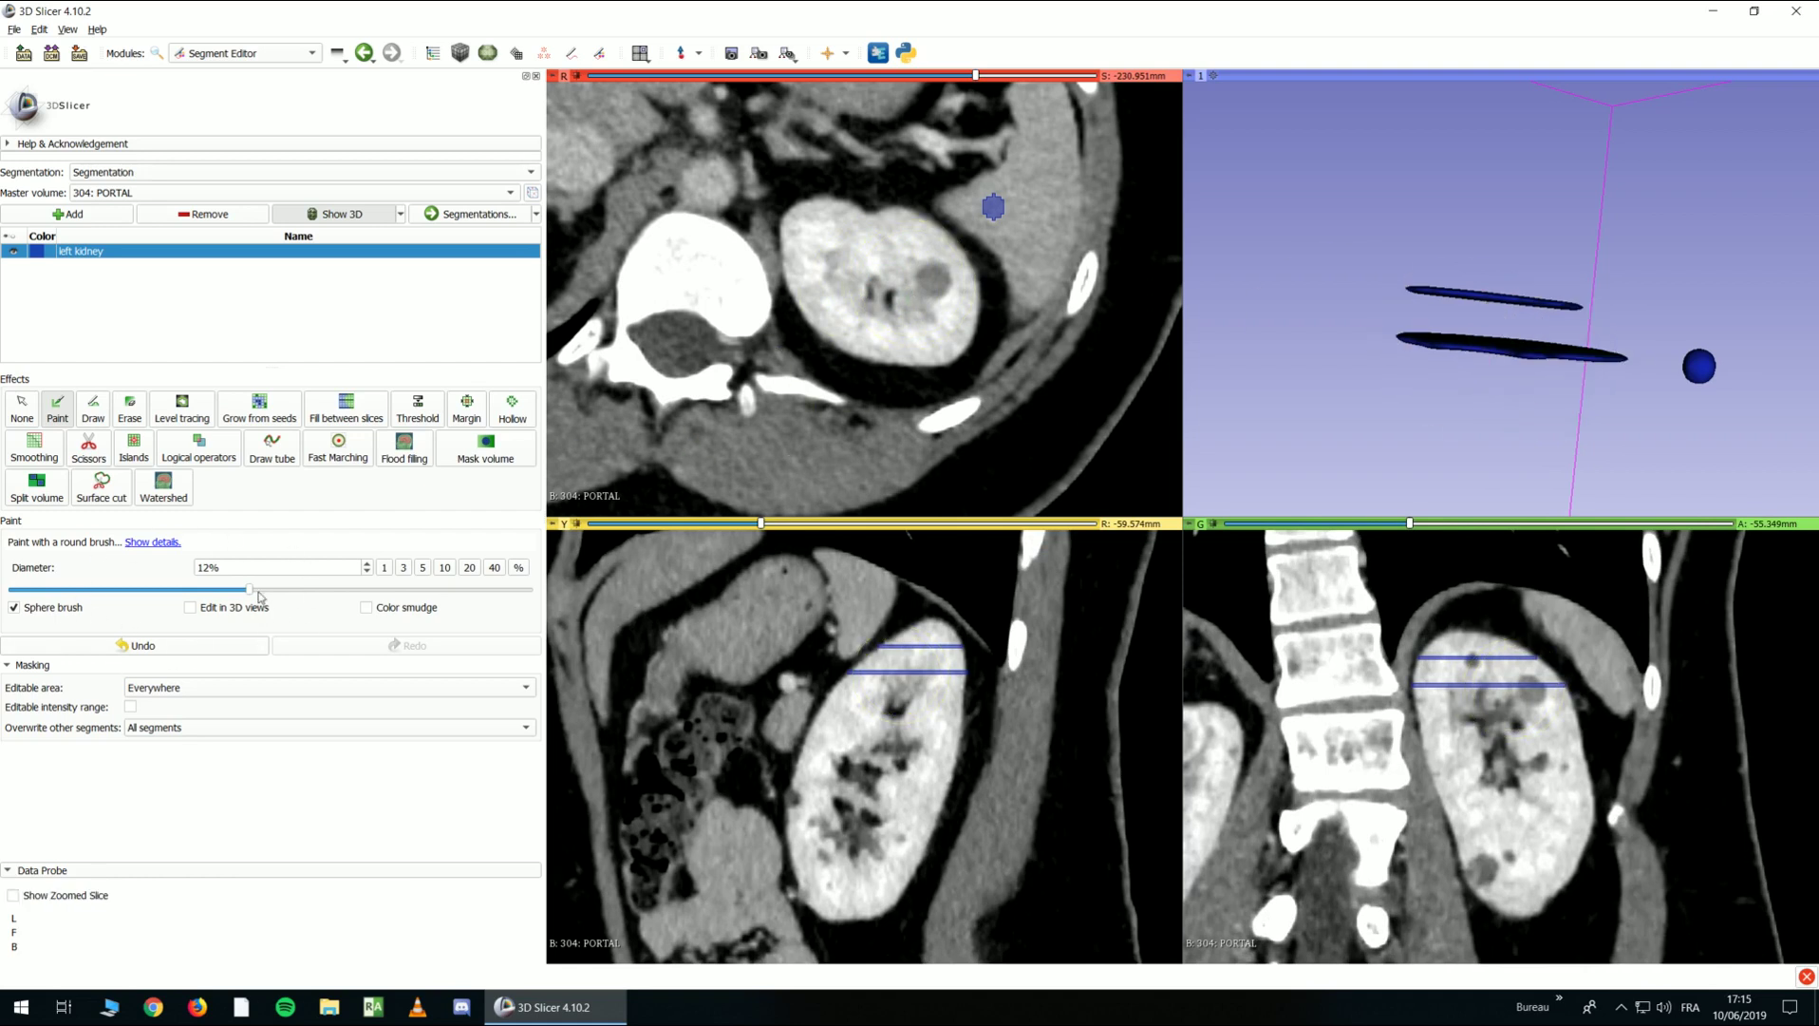
{"action": "scroll", "coordinate": [893, 297], "scroll_direction": "down", "scroll_amount": 2, "text": "shift"}
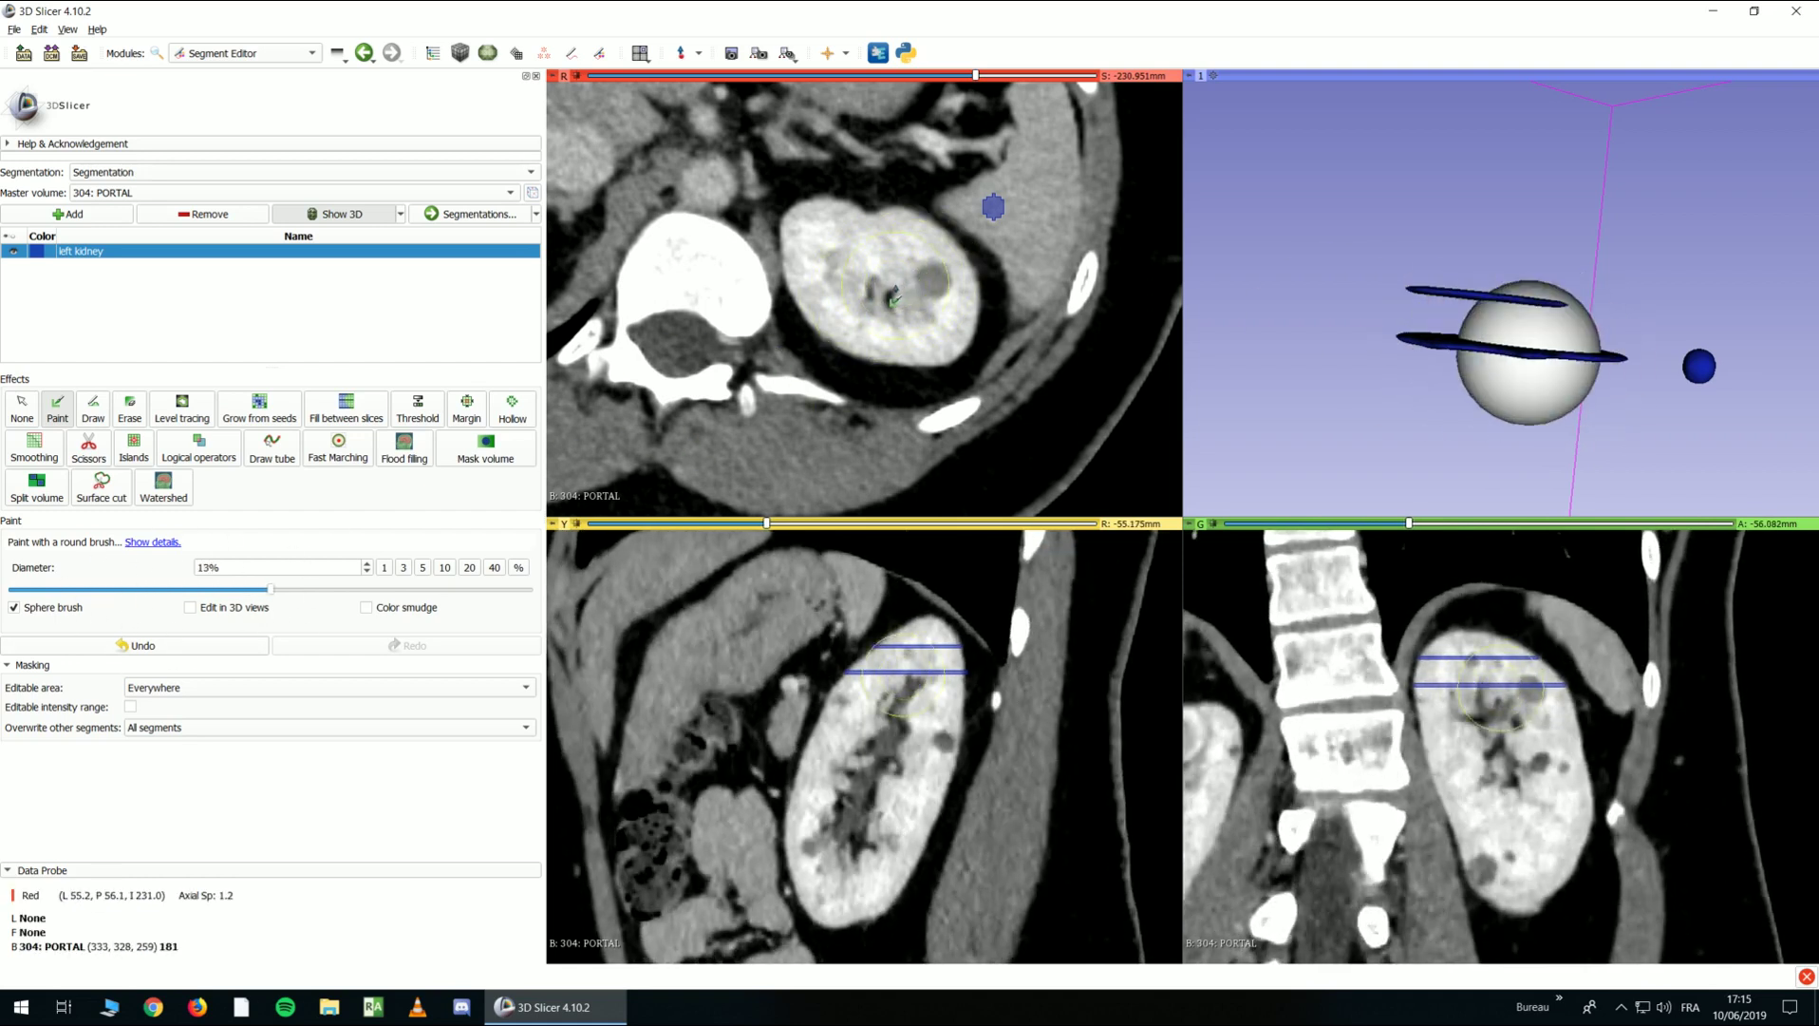
{"action": "left_click", "coordinate": [893, 298]}
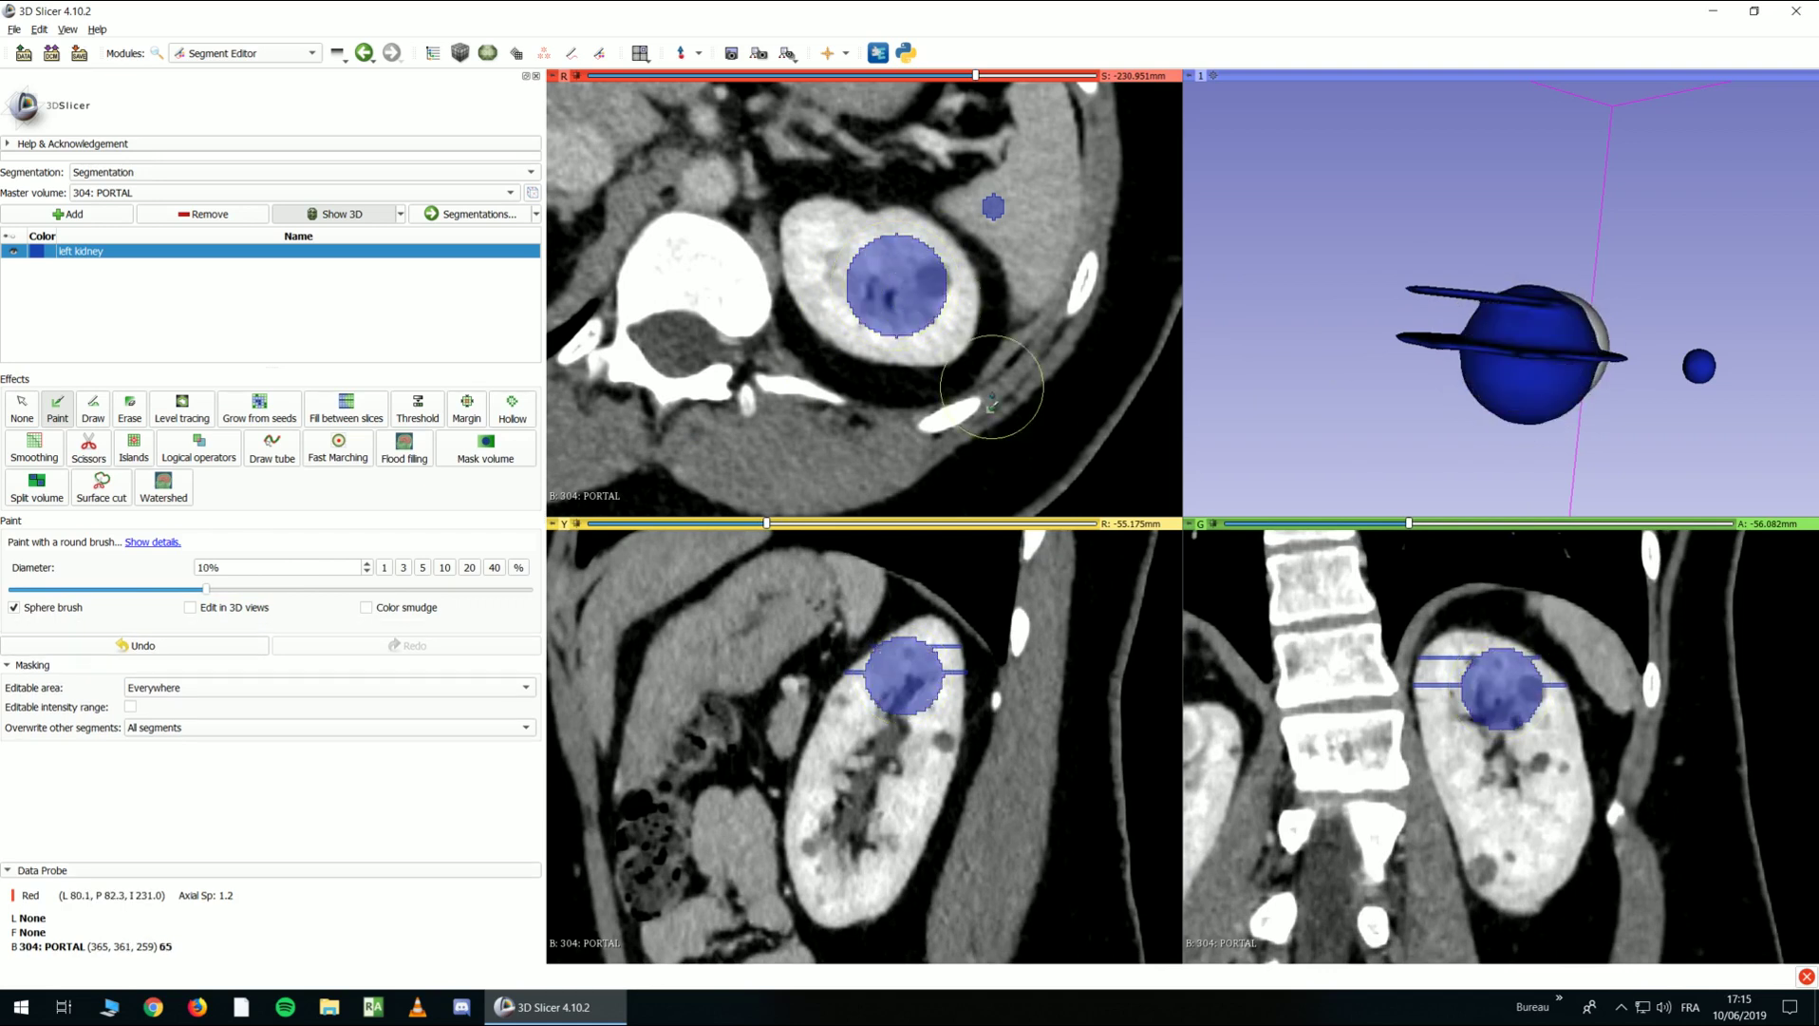
Deactivate the Paint effect and raise the CT image's contrast by adjusting its window/level in the axial view
{"action": "left_click", "coordinate": [21, 406]}
{"action": "mouse_move", "coordinate": [949, 344]}
{"action": "left_mouse_down"}
{"action": "mouse_move", "coordinate": [826, 272]}
{"action": "mouse_move", "coordinate": [777, 202]}
{"action": "left_mouse_up"}
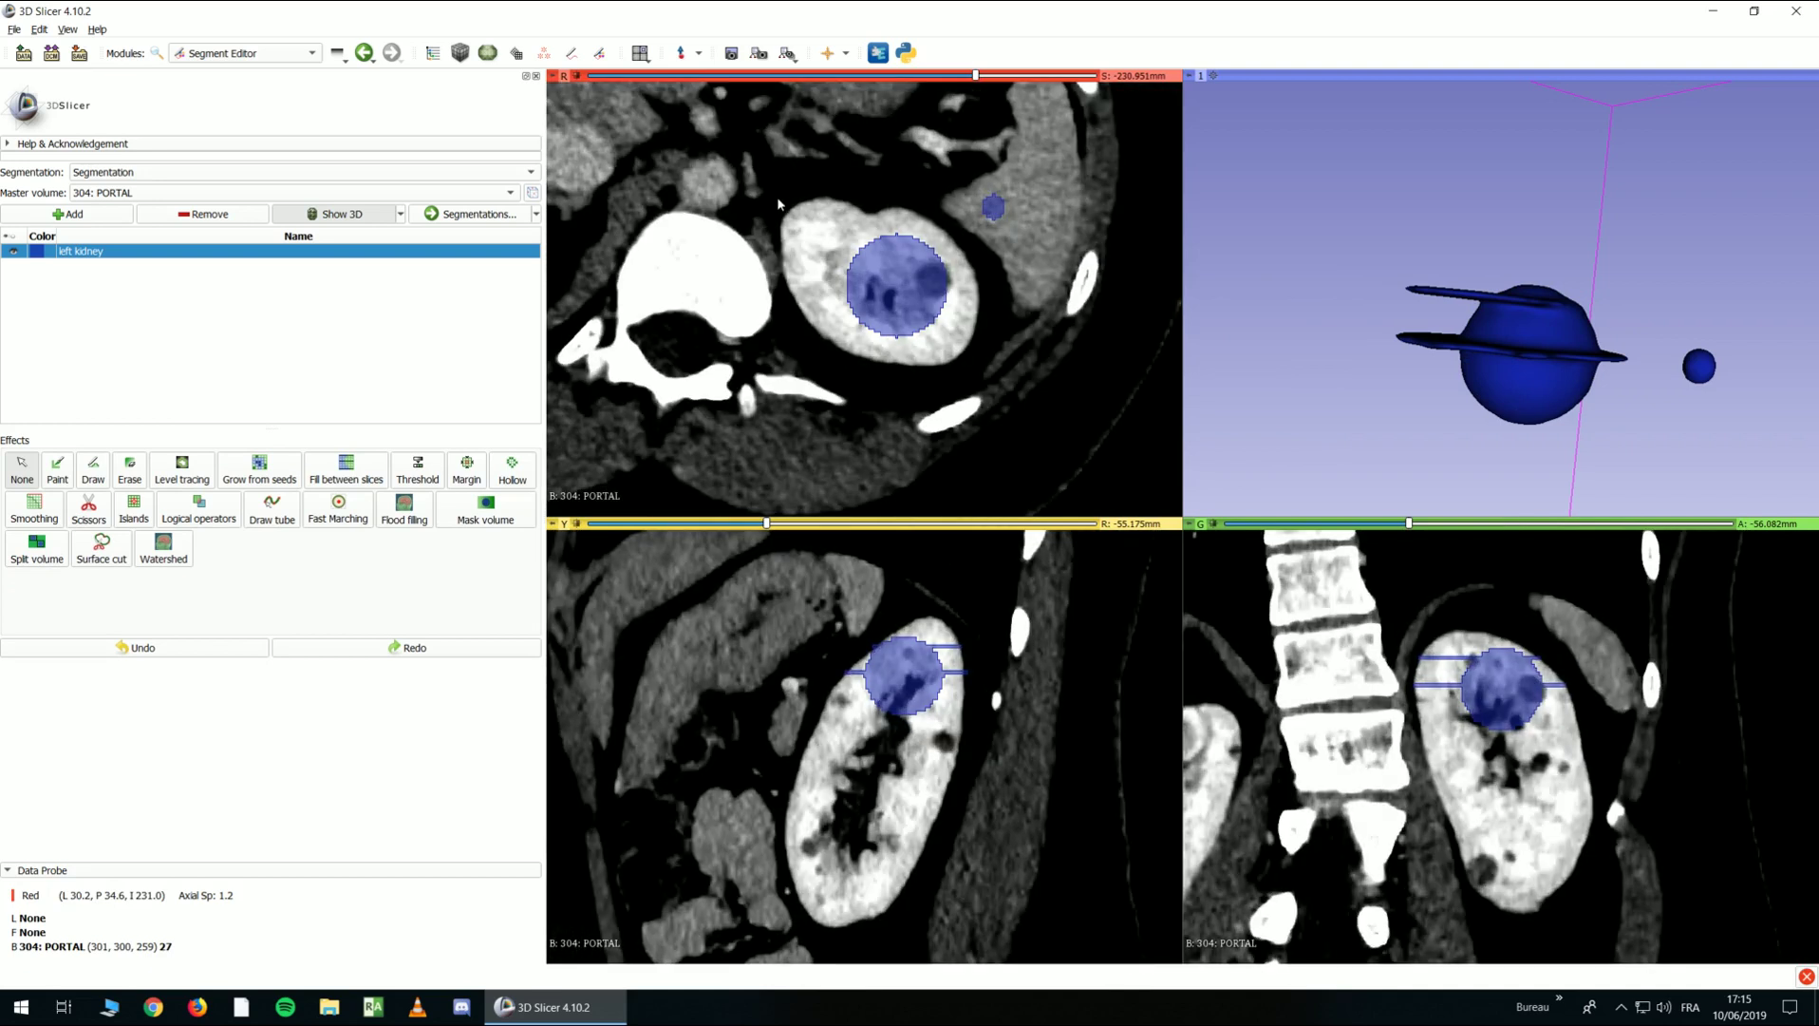
{"action": "left_click_drag", "start_coordinate": [1379, 197], "coordinate": [1135, 250]}
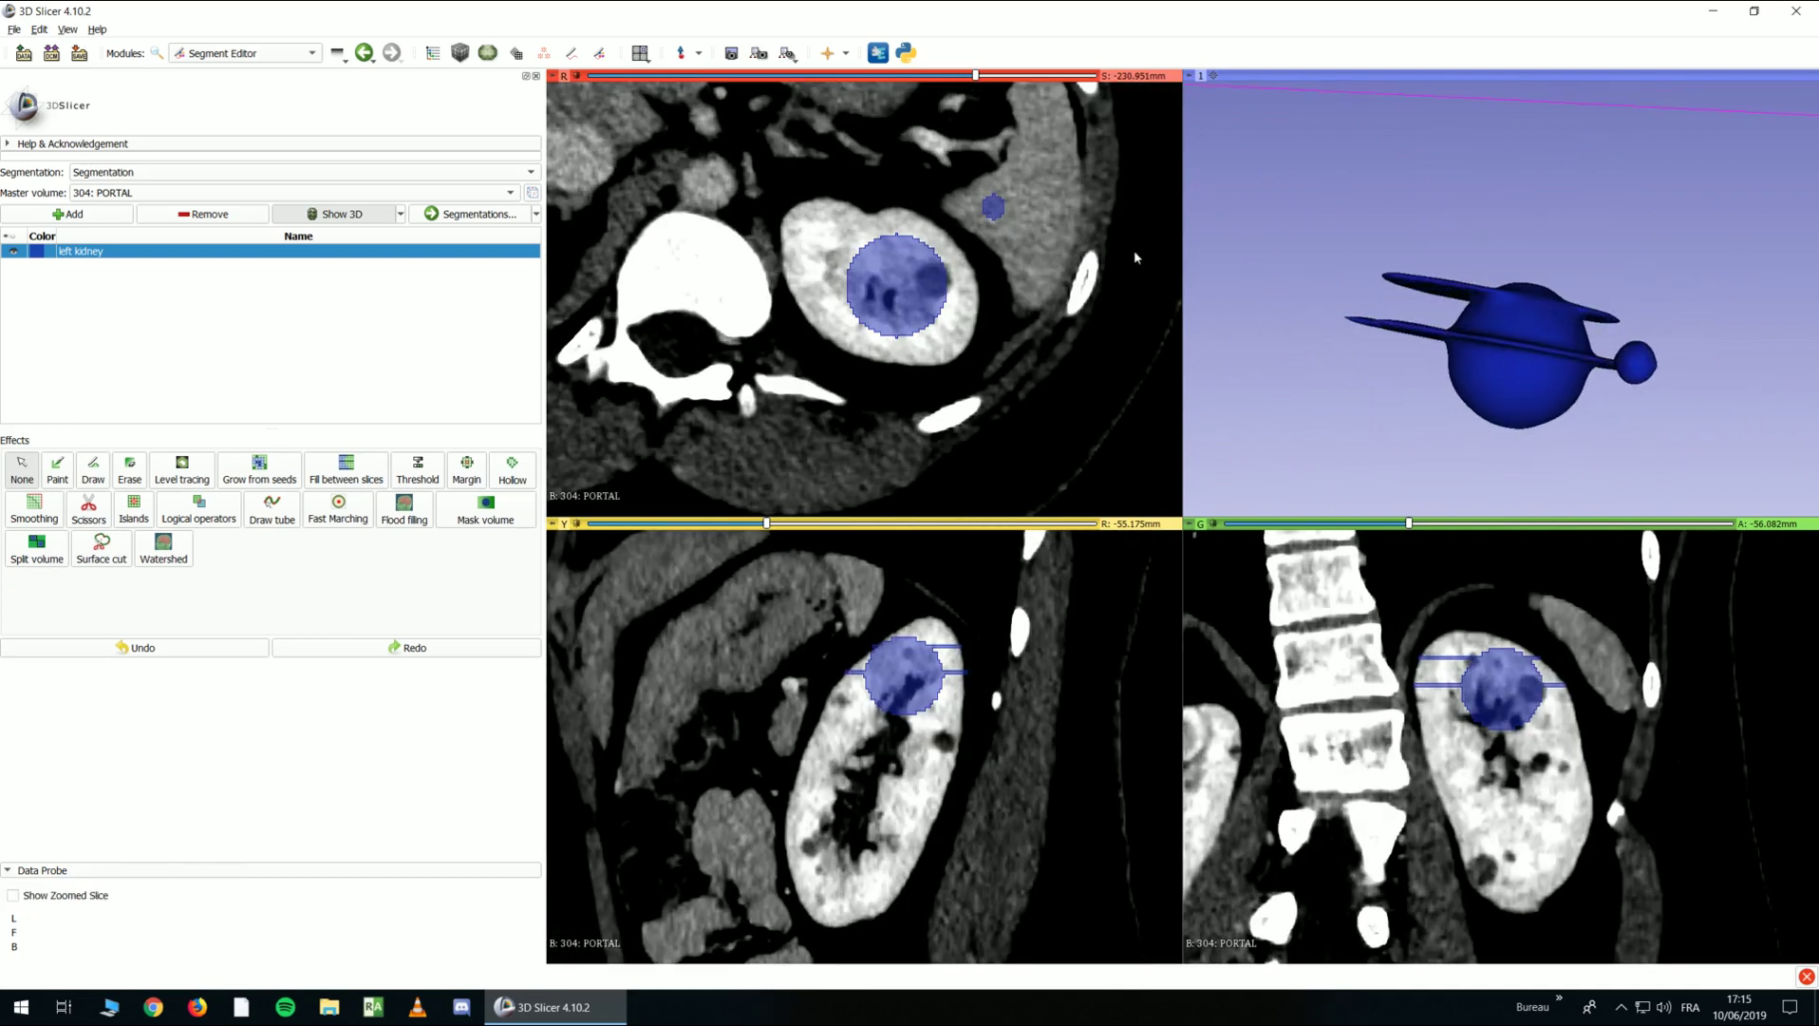
Add the left kidney's contour on three successively lower axial slices using Level tracing
{"action": "left_click", "coordinate": [155, 470]}
{"action": "scroll", "coordinate": [806, 298], "scroll_direction": "down", "scroll_amount": 7}
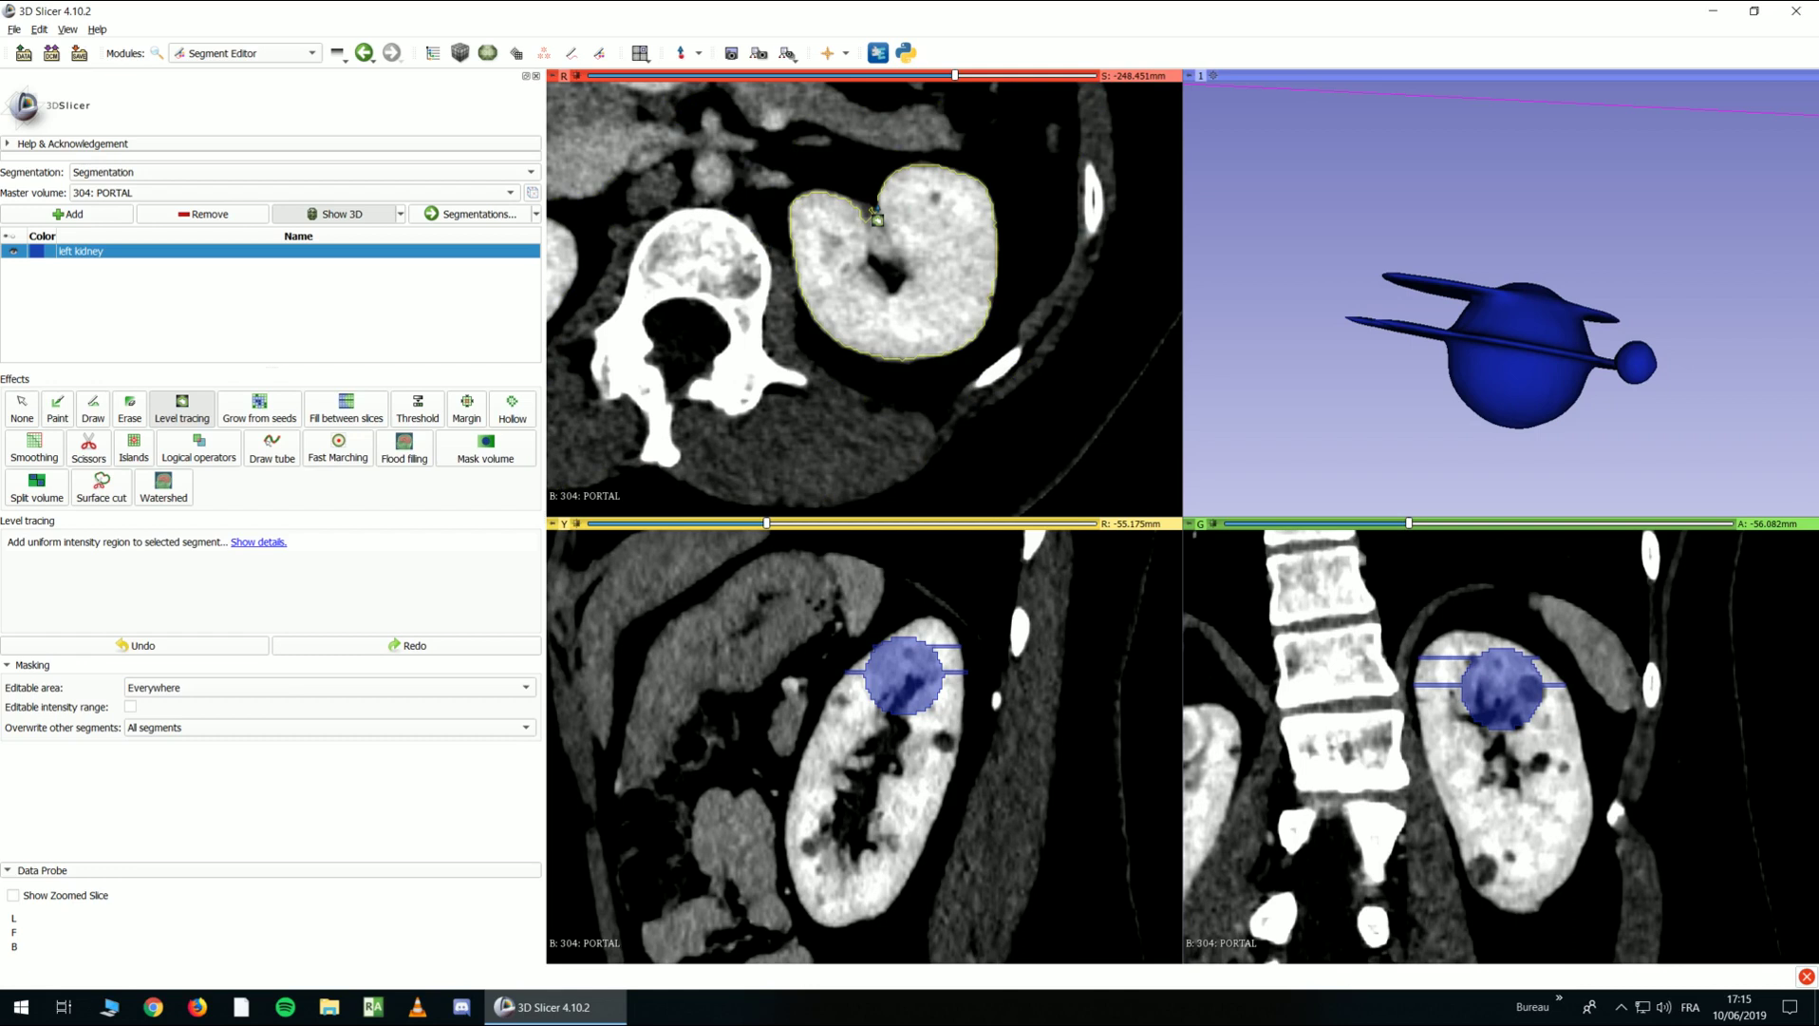
{"action": "left_click", "coordinate": [875, 217]}
{"action": "scroll", "coordinate": [987, 228], "scroll_direction": "down", "scroll_amount": 3}
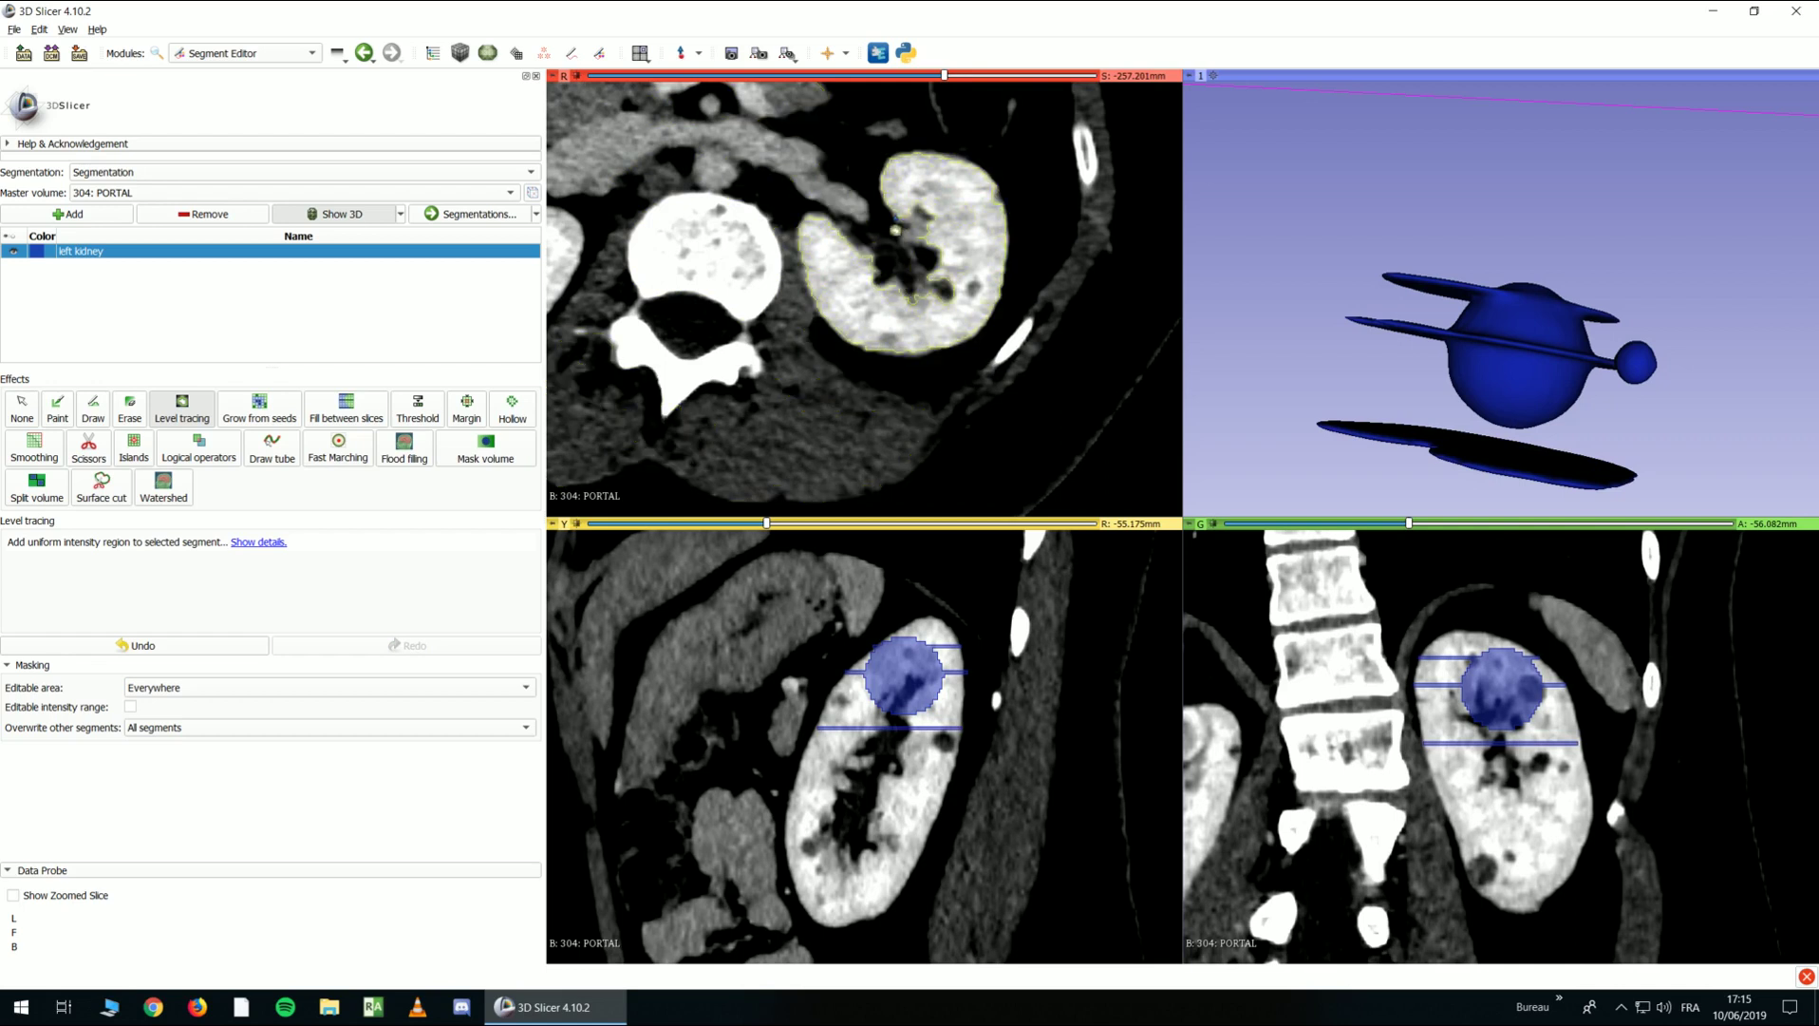
{"action": "left_click", "coordinate": [854, 276]}
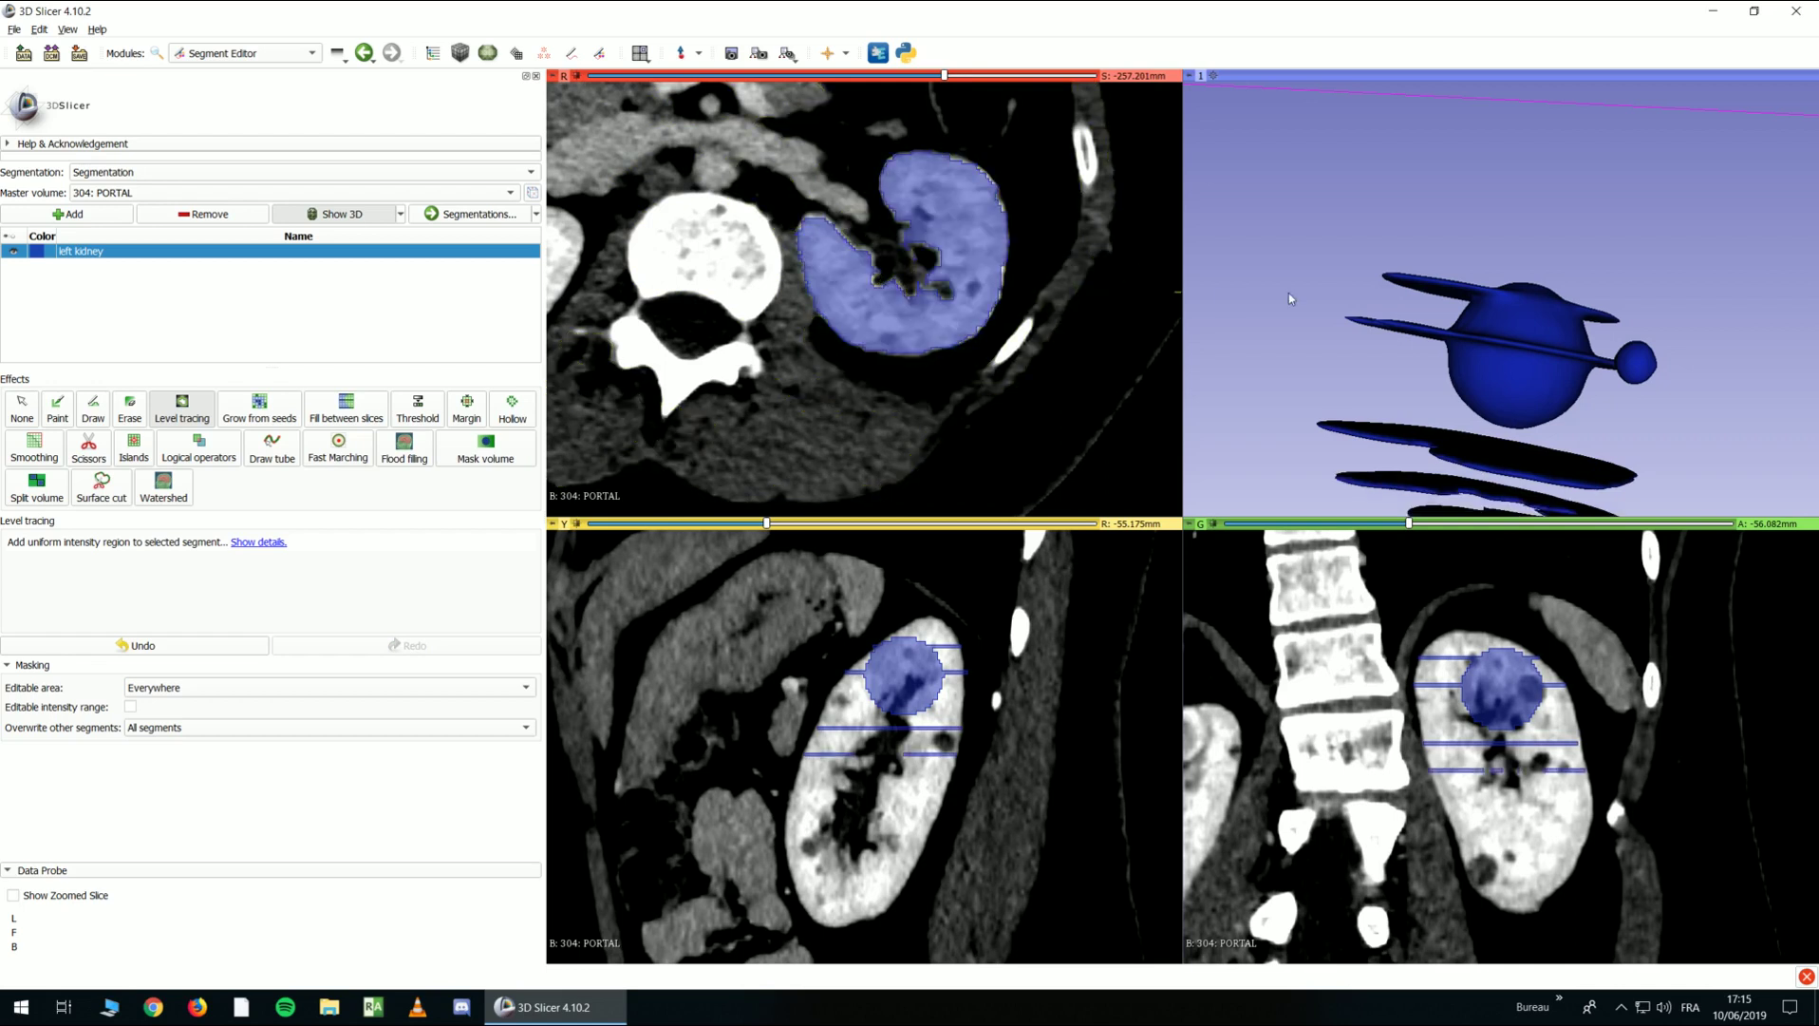
{"action": "scroll", "coordinate": [1266, 308], "scroll_direction": "up", "scroll_amount": 3}
{"action": "scroll", "coordinate": [1061, 293], "scroll_direction": "down", "scroll_amount": 3}
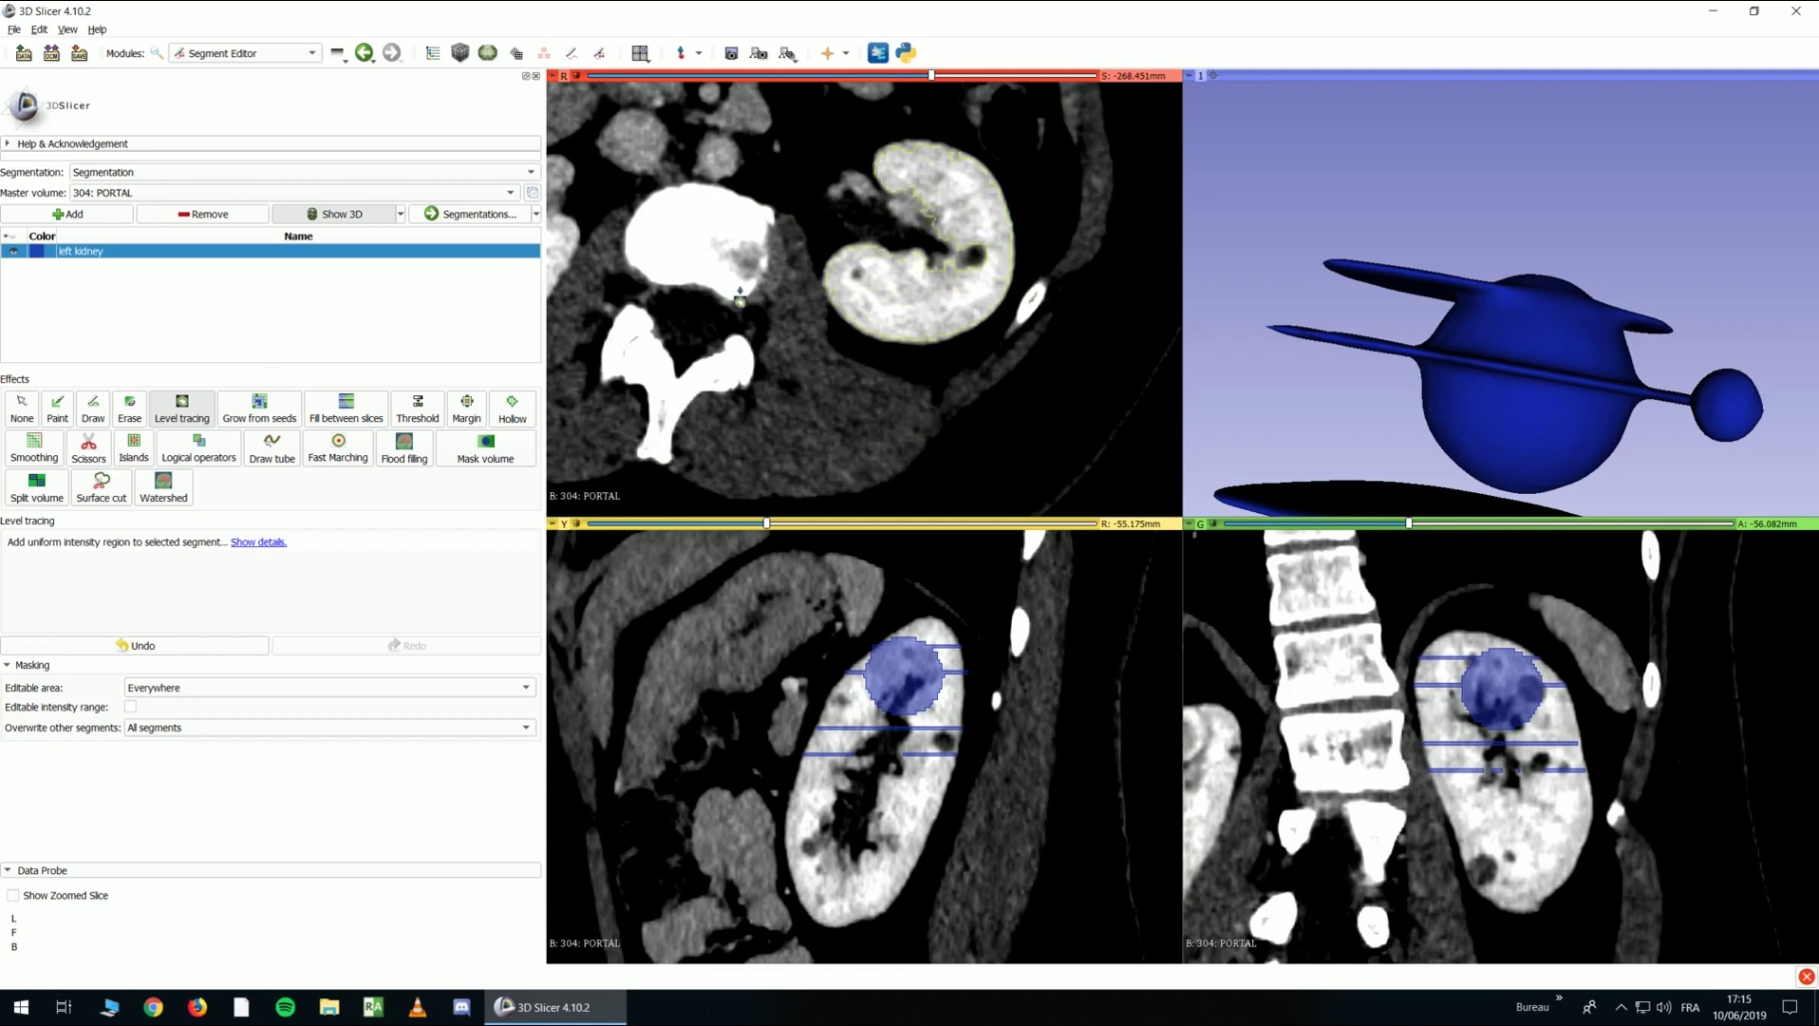
{"action": "left_click", "coordinate": [885, 294]}
{"action": "scroll", "coordinate": [1261, 293], "scroll_direction": "down", "scroll_amount": 3}
{"action": "mouse_move", "coordinate": [1261, 293]}
{"action": "left_mouse_down"}
{"action": "mouse_move", "coordinate": [1310, 399]}
{"action": "mouse_move", "coordinate": [1342, 325]}
{"action": "mouse_move", "coordinate": [1292, 285]}
{"action": "left_mouse_up"}
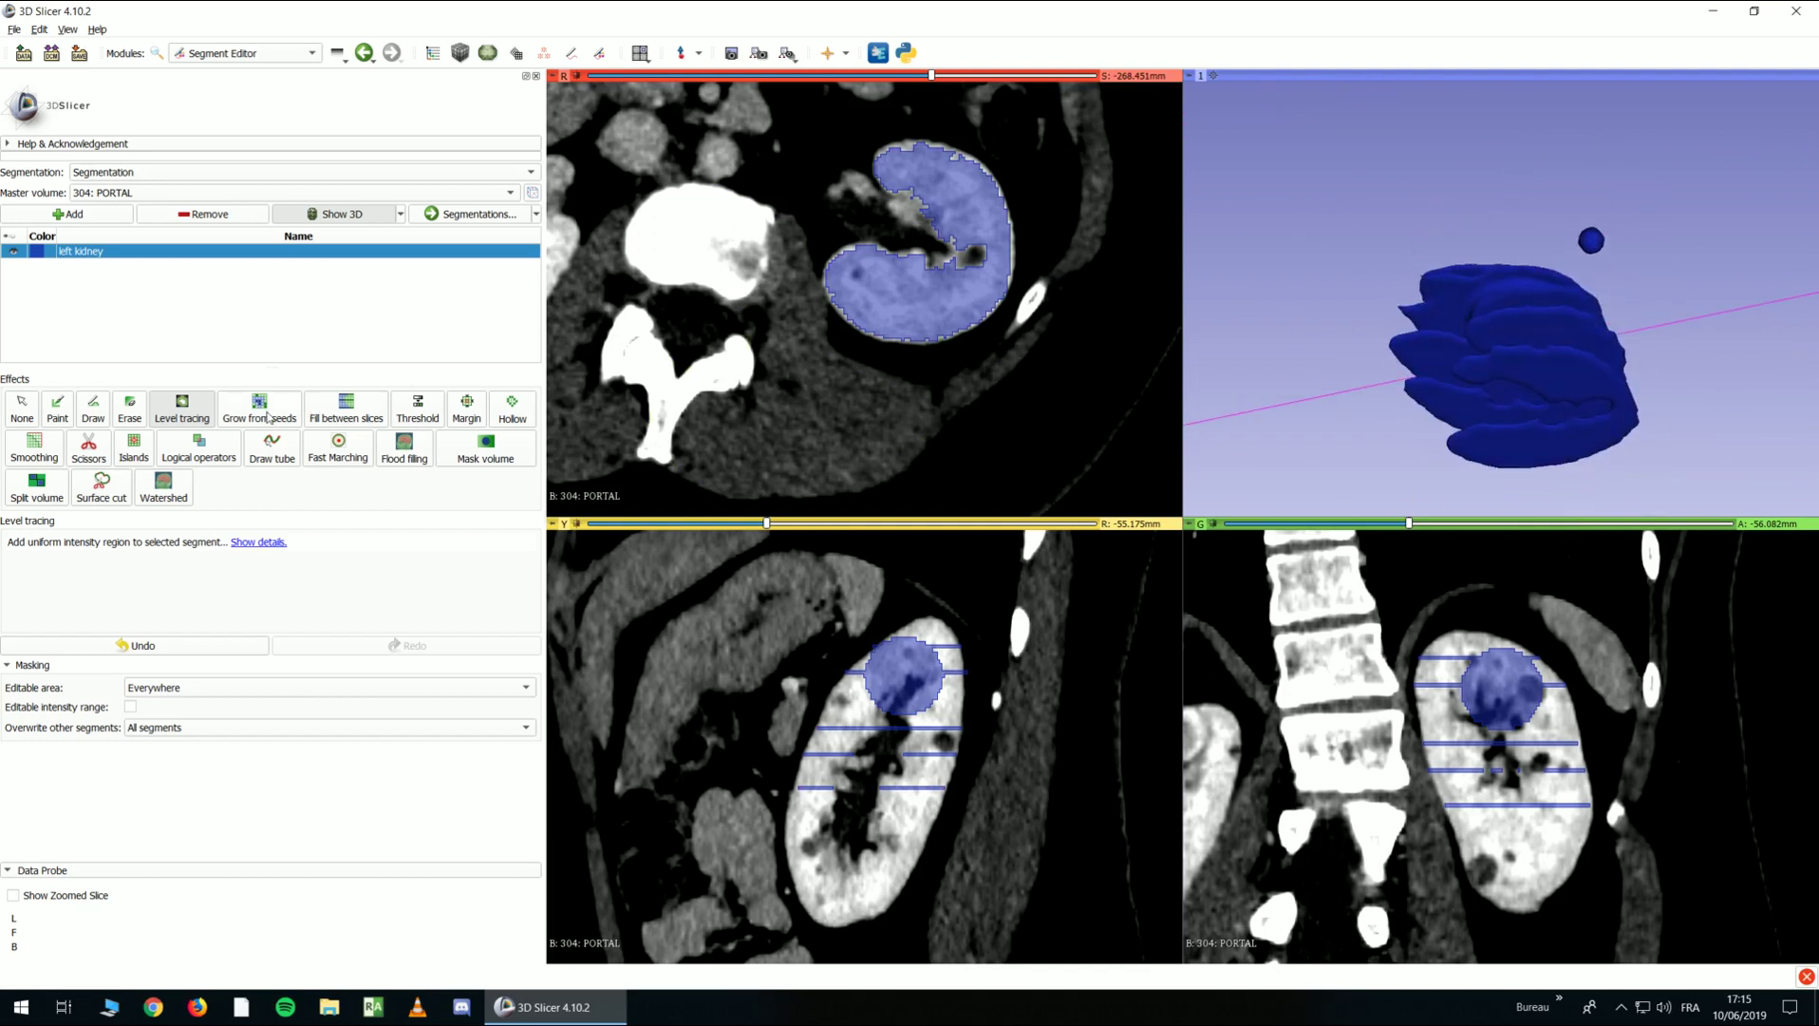
{"action": "left_click", "coordinate": [268, 415]}
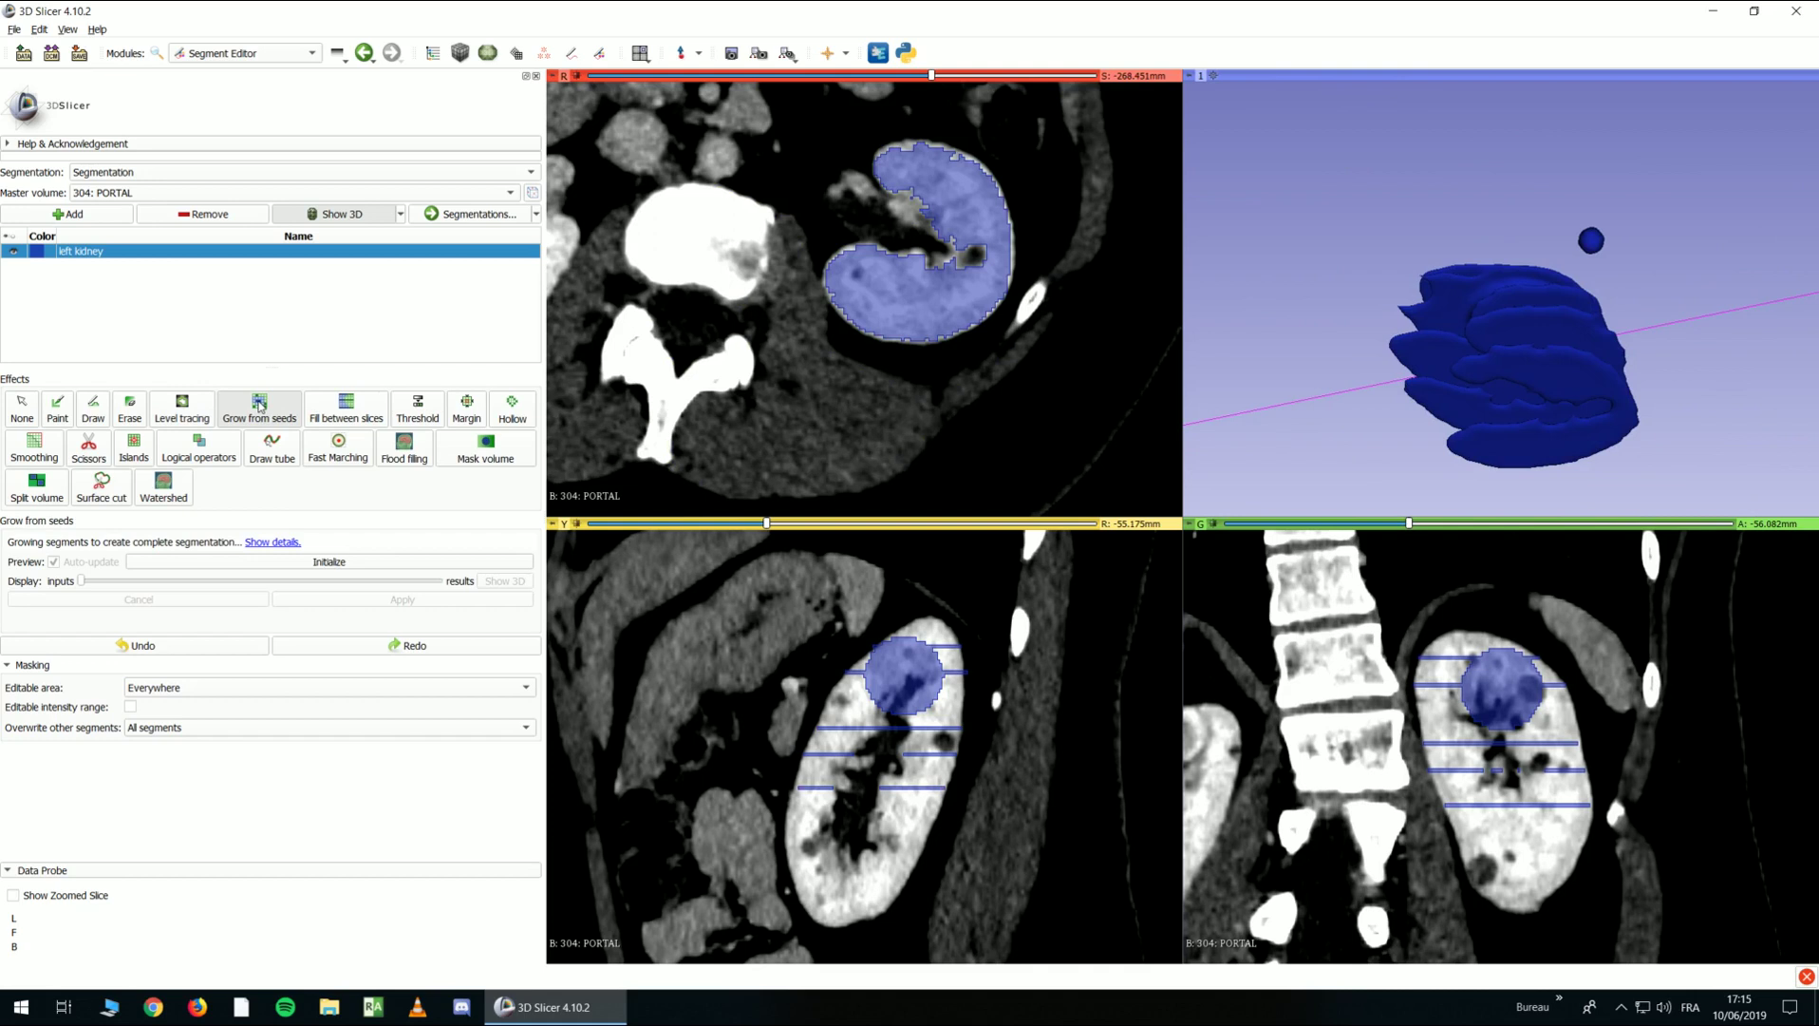
{"action": "left_click", "coordinate": [348, 414]}
{"action": "left_click_drag", "start_coordinate": [1381, 244], "coordinate": [1349, 349]}
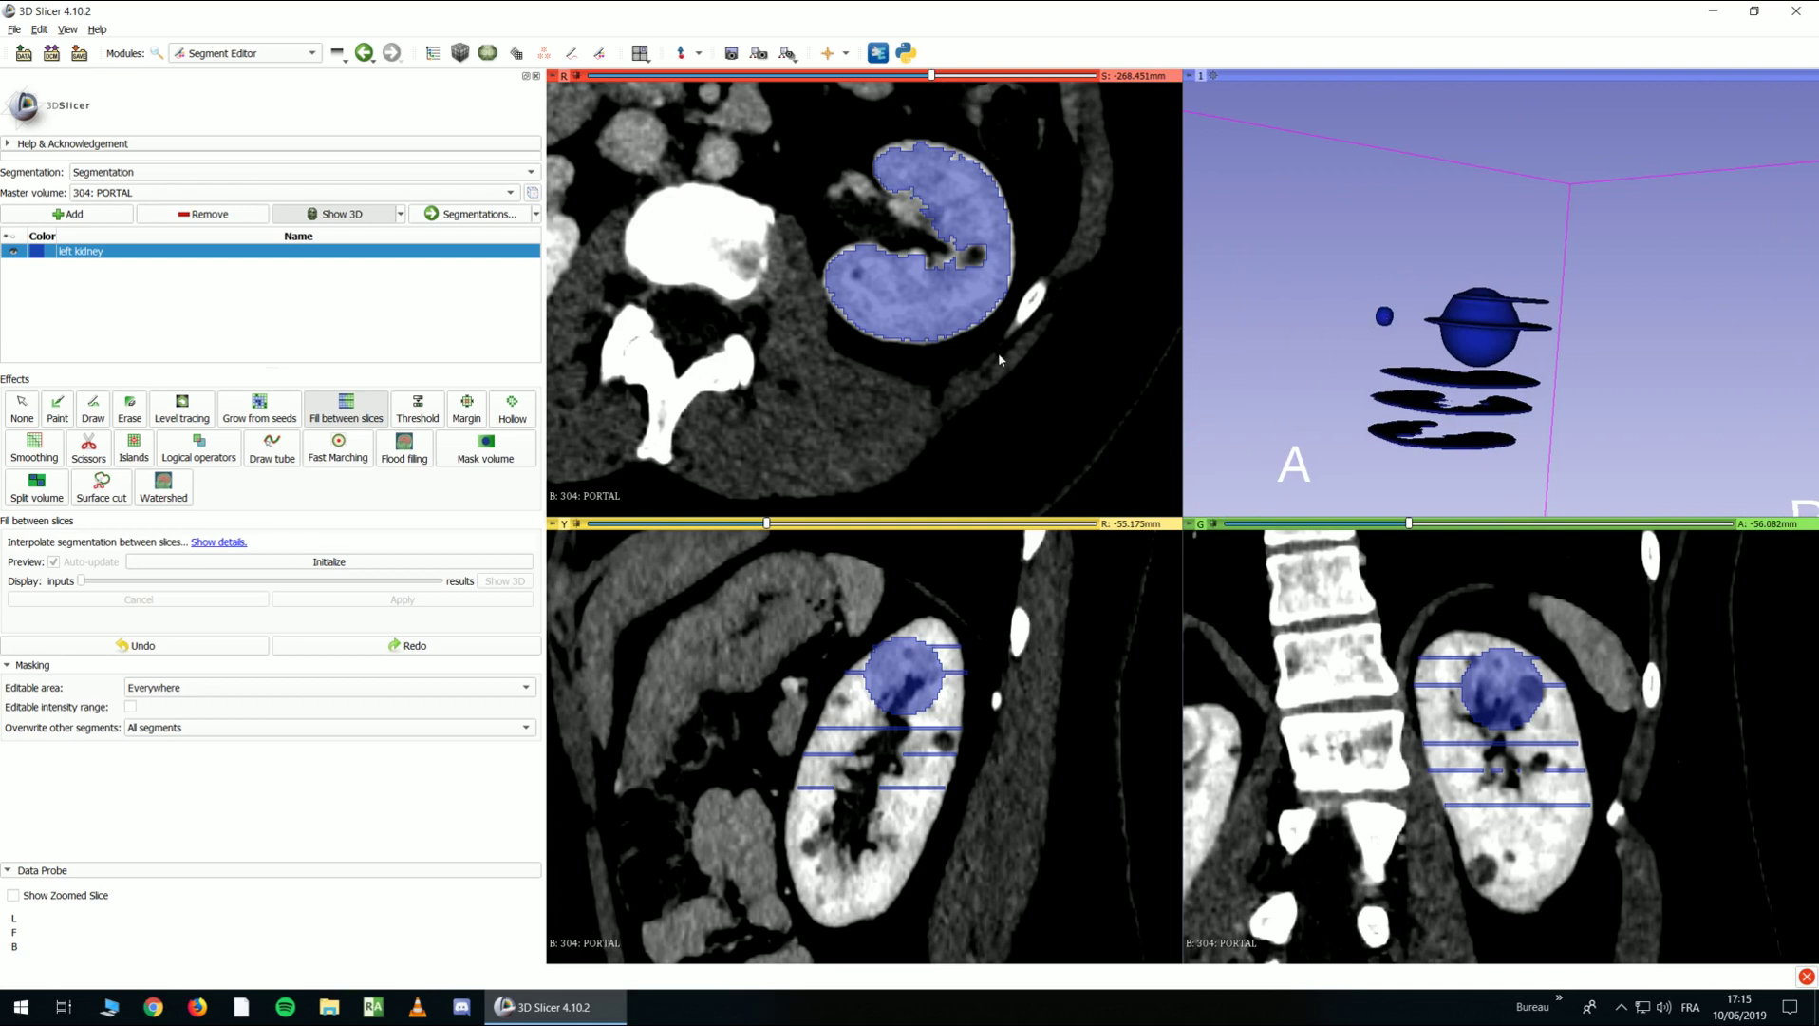
Erase the stray painted ball lateral to the left kidney with the 10% sphere brush
{"action": "left_click", "coordinate": [129, 408]}
{"action": "mouse_move", "coordinate": [1662, 304]}
{"action": "left_mouse_down"}
{"action": "mouse_move", "coordinate": [1614, 314]}
{"action": "mouse_move", "coordinate": [1701, 300]}
{"action": "mouse_move", "coordinate": [1614, 285]}
{"action": "left_mouse_up"}
{"action": "scroll", "coordinate": [917, 620], "scroll_direction": "up", "scroll_amount": 5}
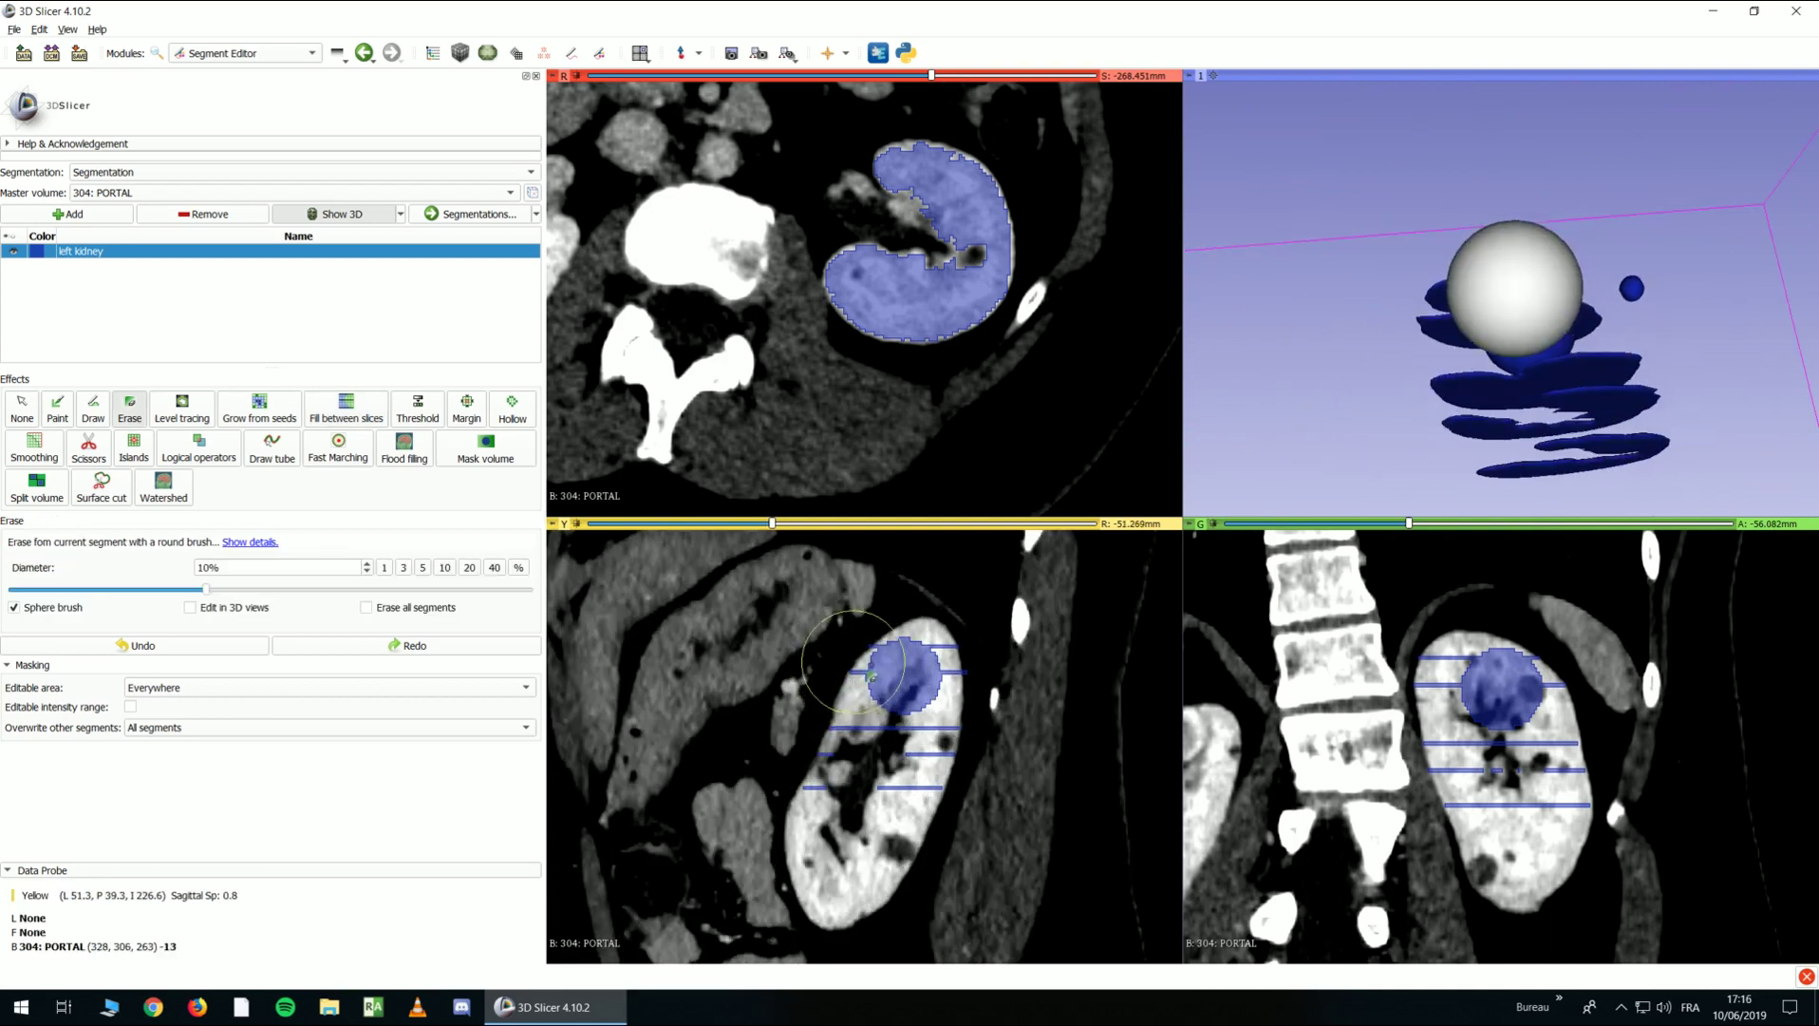
{"action": "key", "text": "shift"}
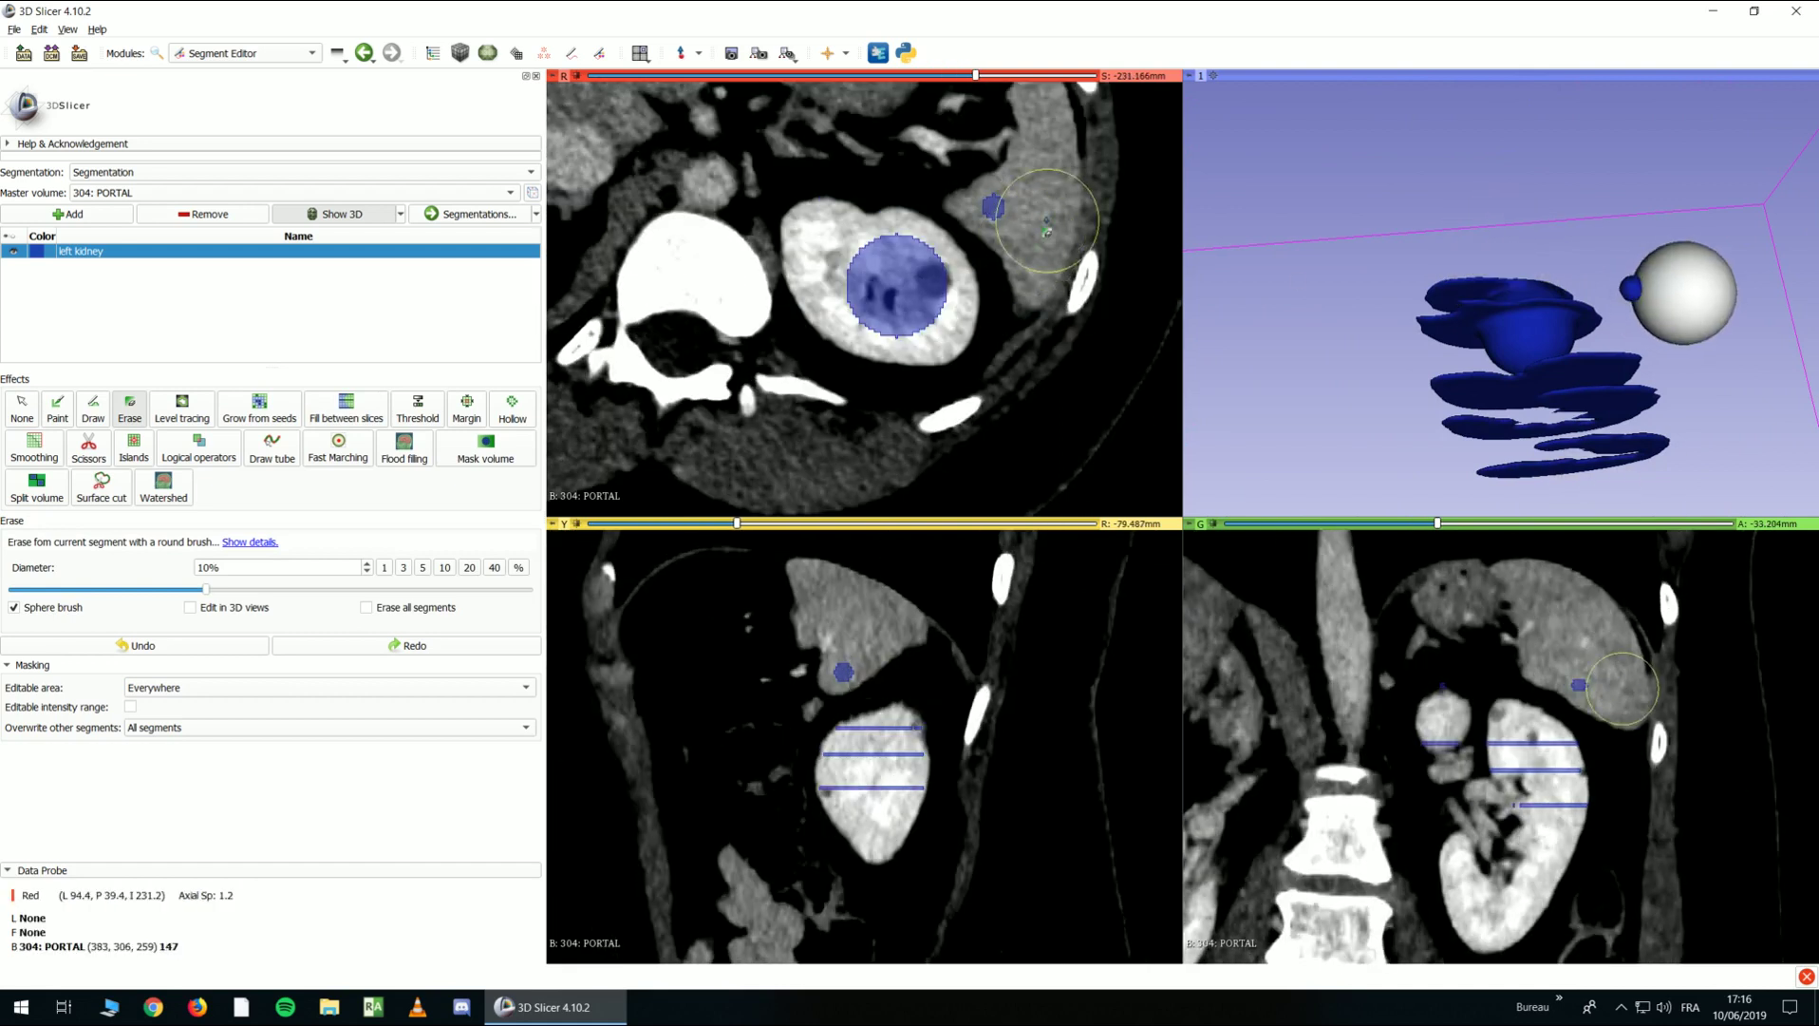
{"action": "left_click", "coordinate": [1019, 221]}
Initialize Fill between slices for the left kidney segment and review the interpolated preview across the axial slices
{"action": "left_click", "coordinate": [55, 407]}
{"action": "left_click", "coordinate": [353, 418]}
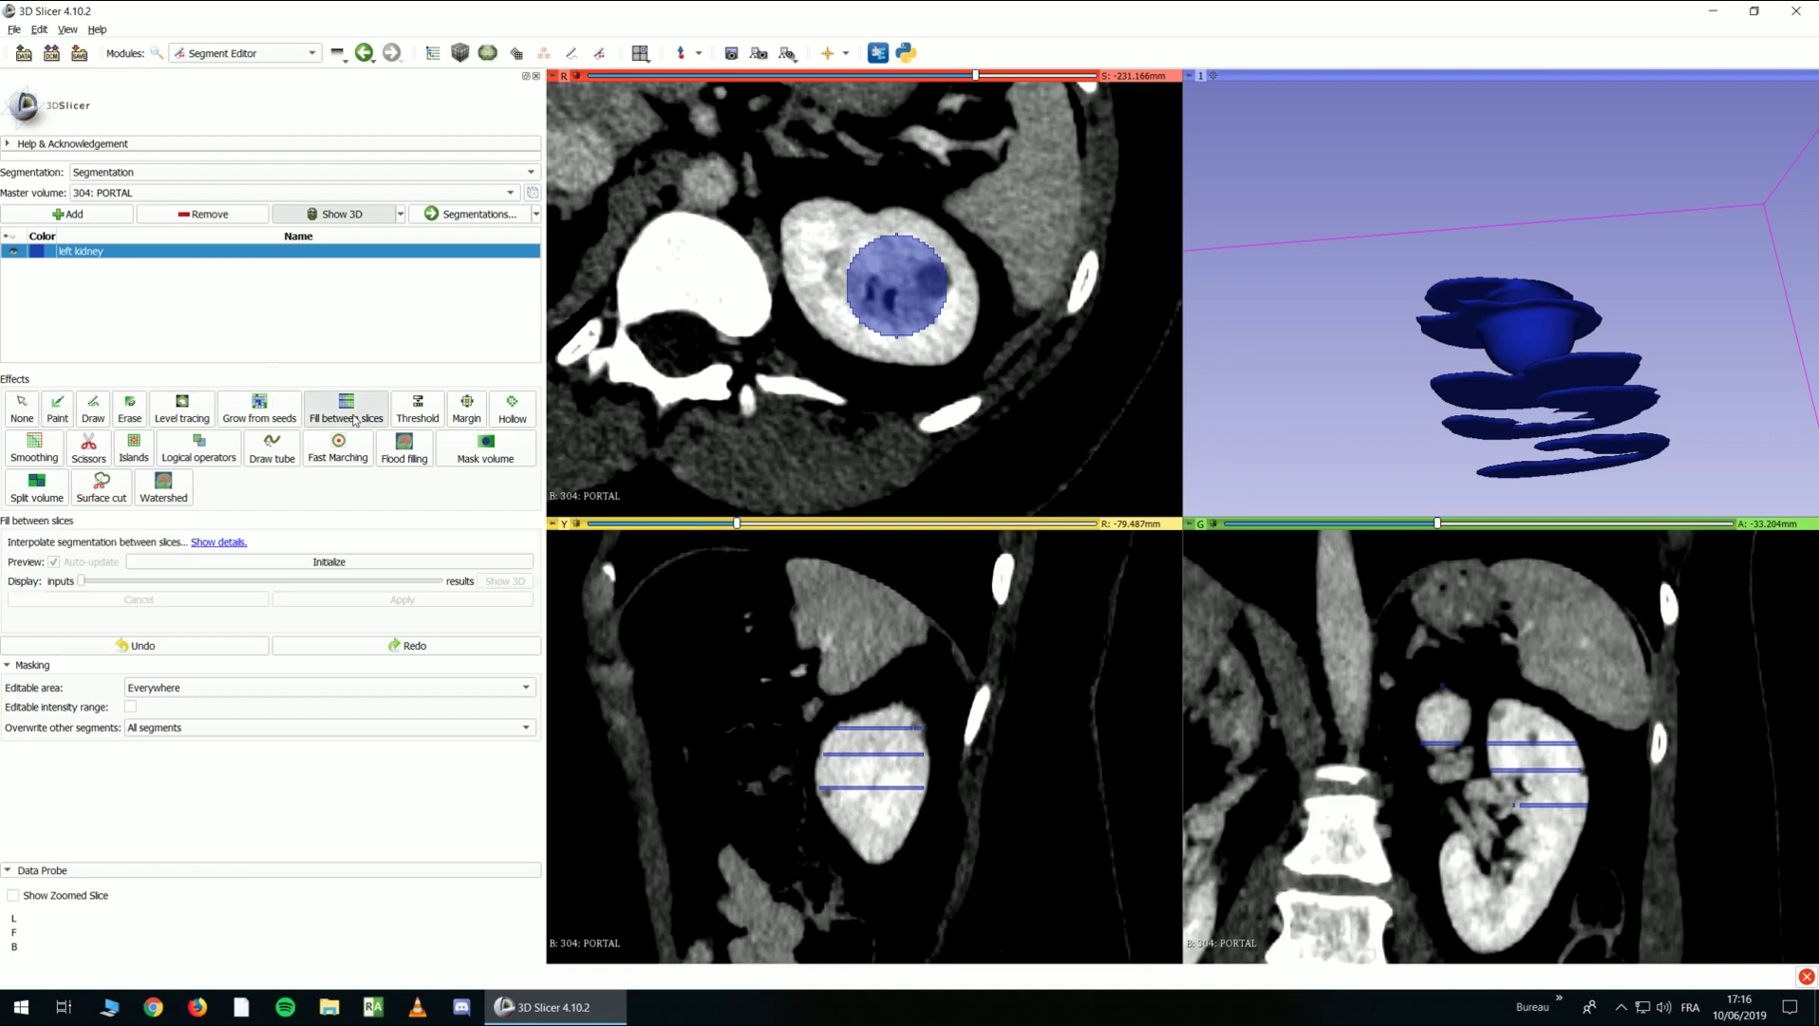
{"action": "left_click", "coordinate": [331, 561]}
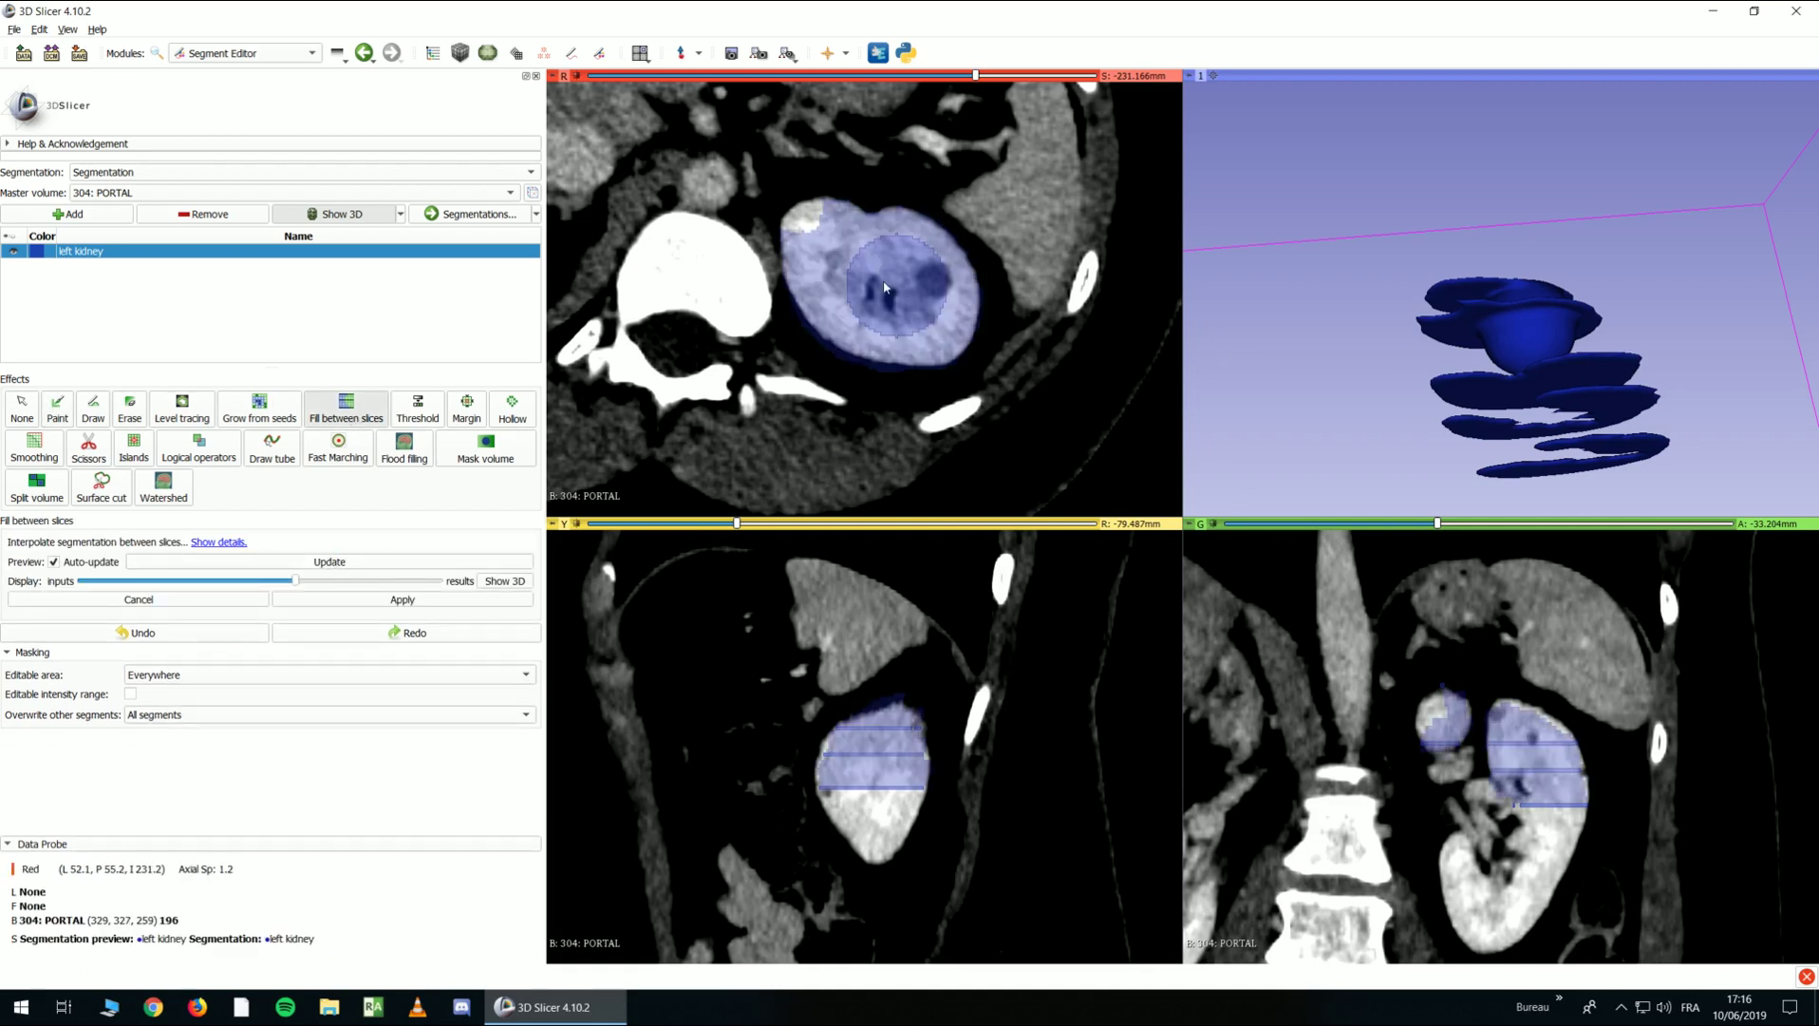
{"action": "scroll", "coordinate": [884, 285], "scroll_direction": "down", "scroll_amount": 20}
{"action": "scroll", "coordinate": [901, 221], "scroll_direction": "down", "scroll_amount": 6}
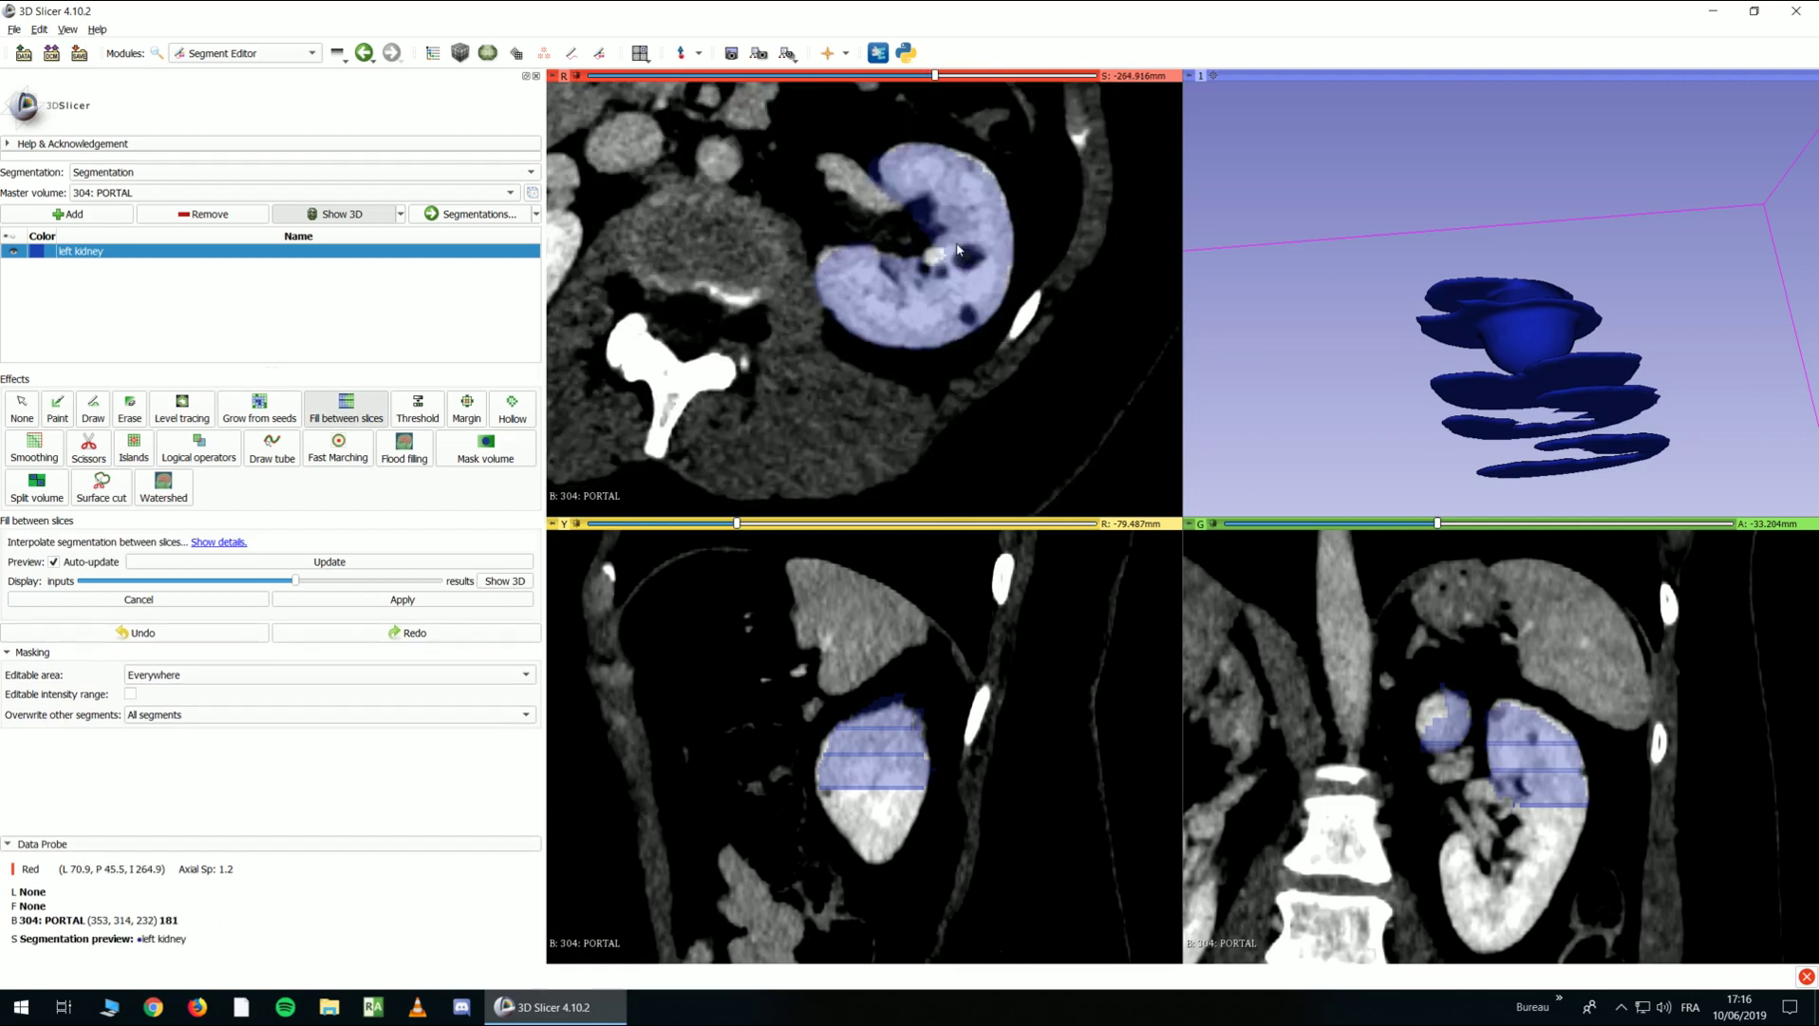
{"action": "scroll", "coordinate": [957, 249], "scroll_direction": "up", "scroll_amount": 4}
{"action": "left_click_drag", "start_coordinate": [1275, 335], "coordinate": [1255, 382]}
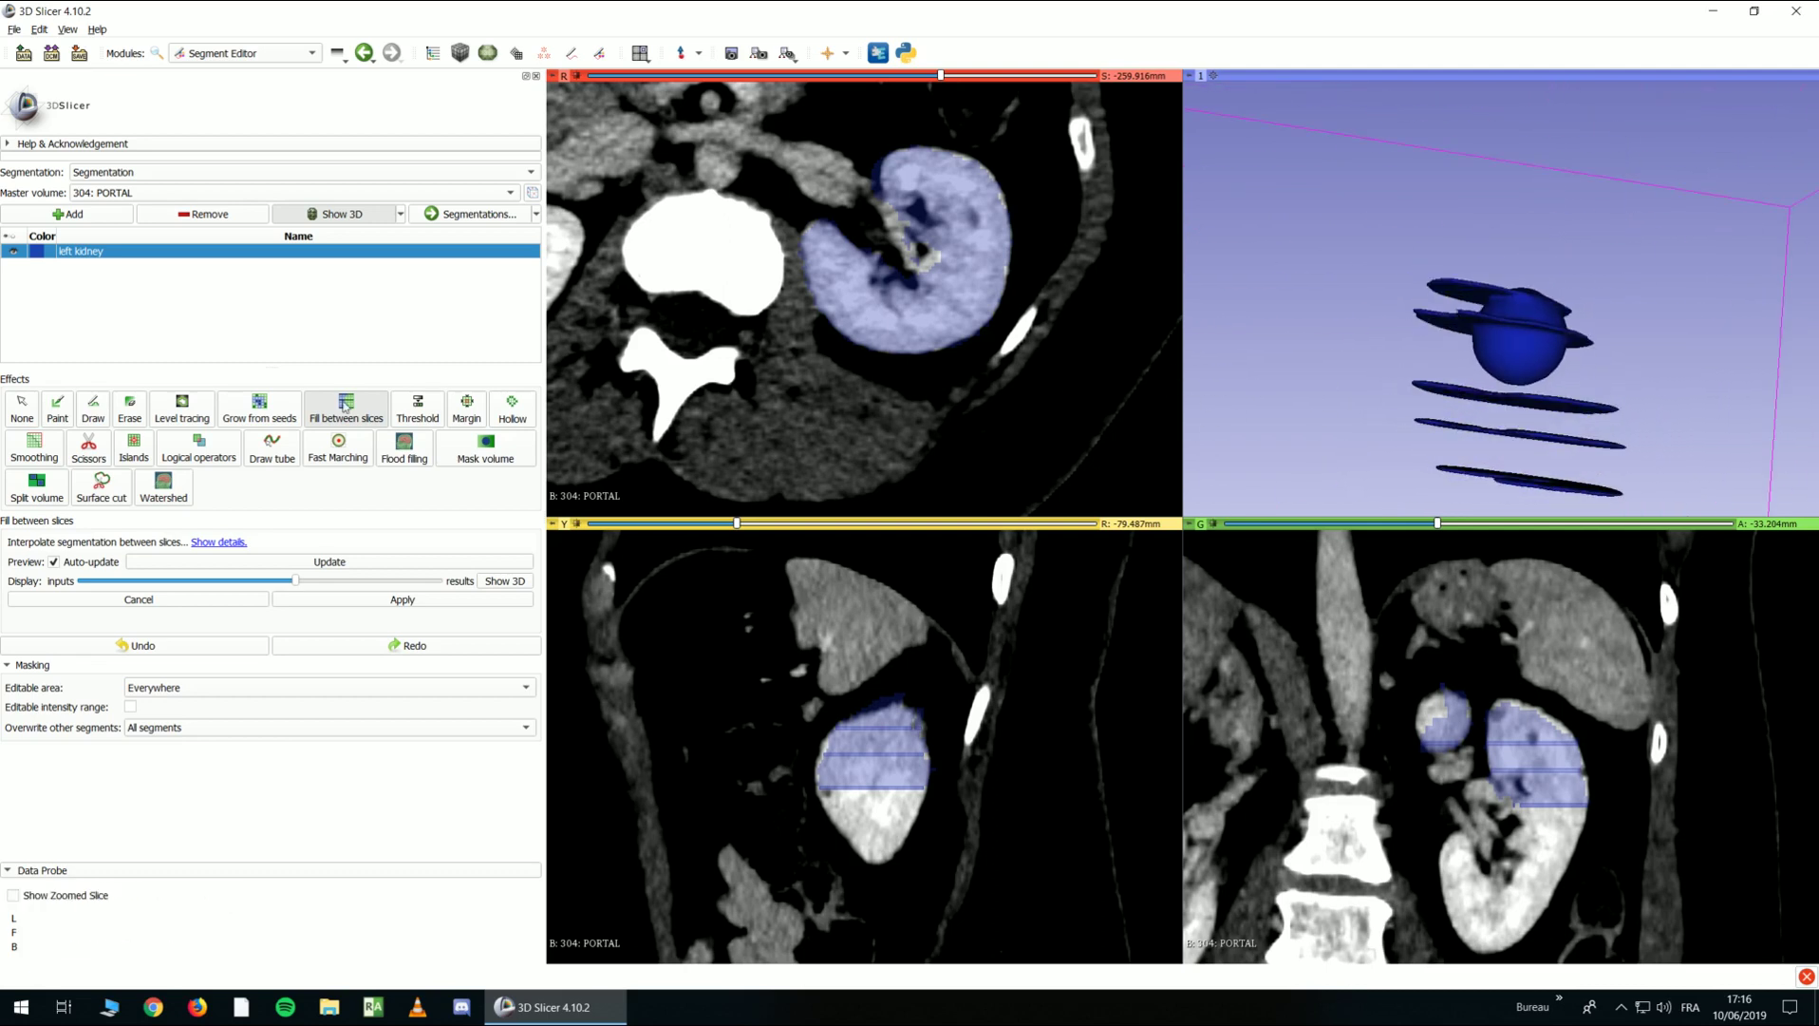
{"action": "scroll", "coordinate": [751, 344], "scroll_direction": "up", "scroll_amount": 9}
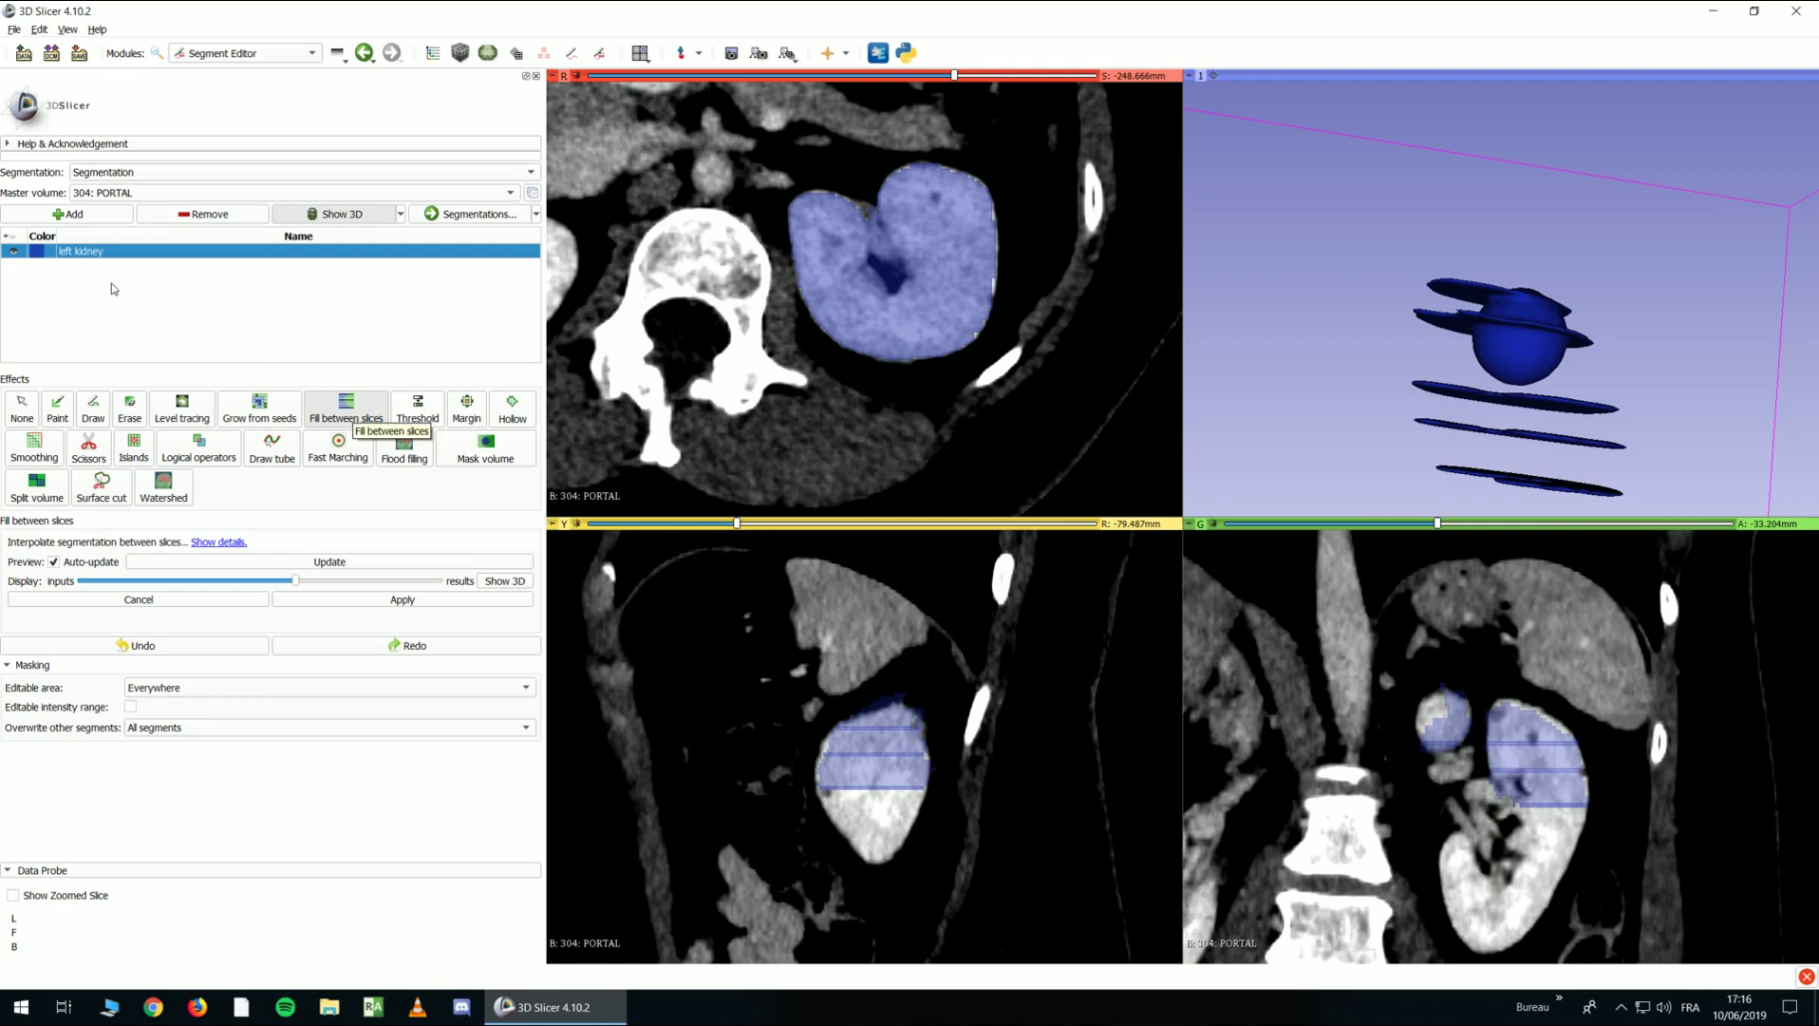
Paint the left kidney's cross-section on a lower axial slice using the 10% sphere brush
{"action": "mouse_move", "coordinate": [1315, 284]}
{"action": "left_mouse_down"}
{"action": "mouse_move", "coordinate": [1346, 239]}
{"action": "mouse_move", "coordinate": [1323, 315]}
{"action": "left_mouse_up"}
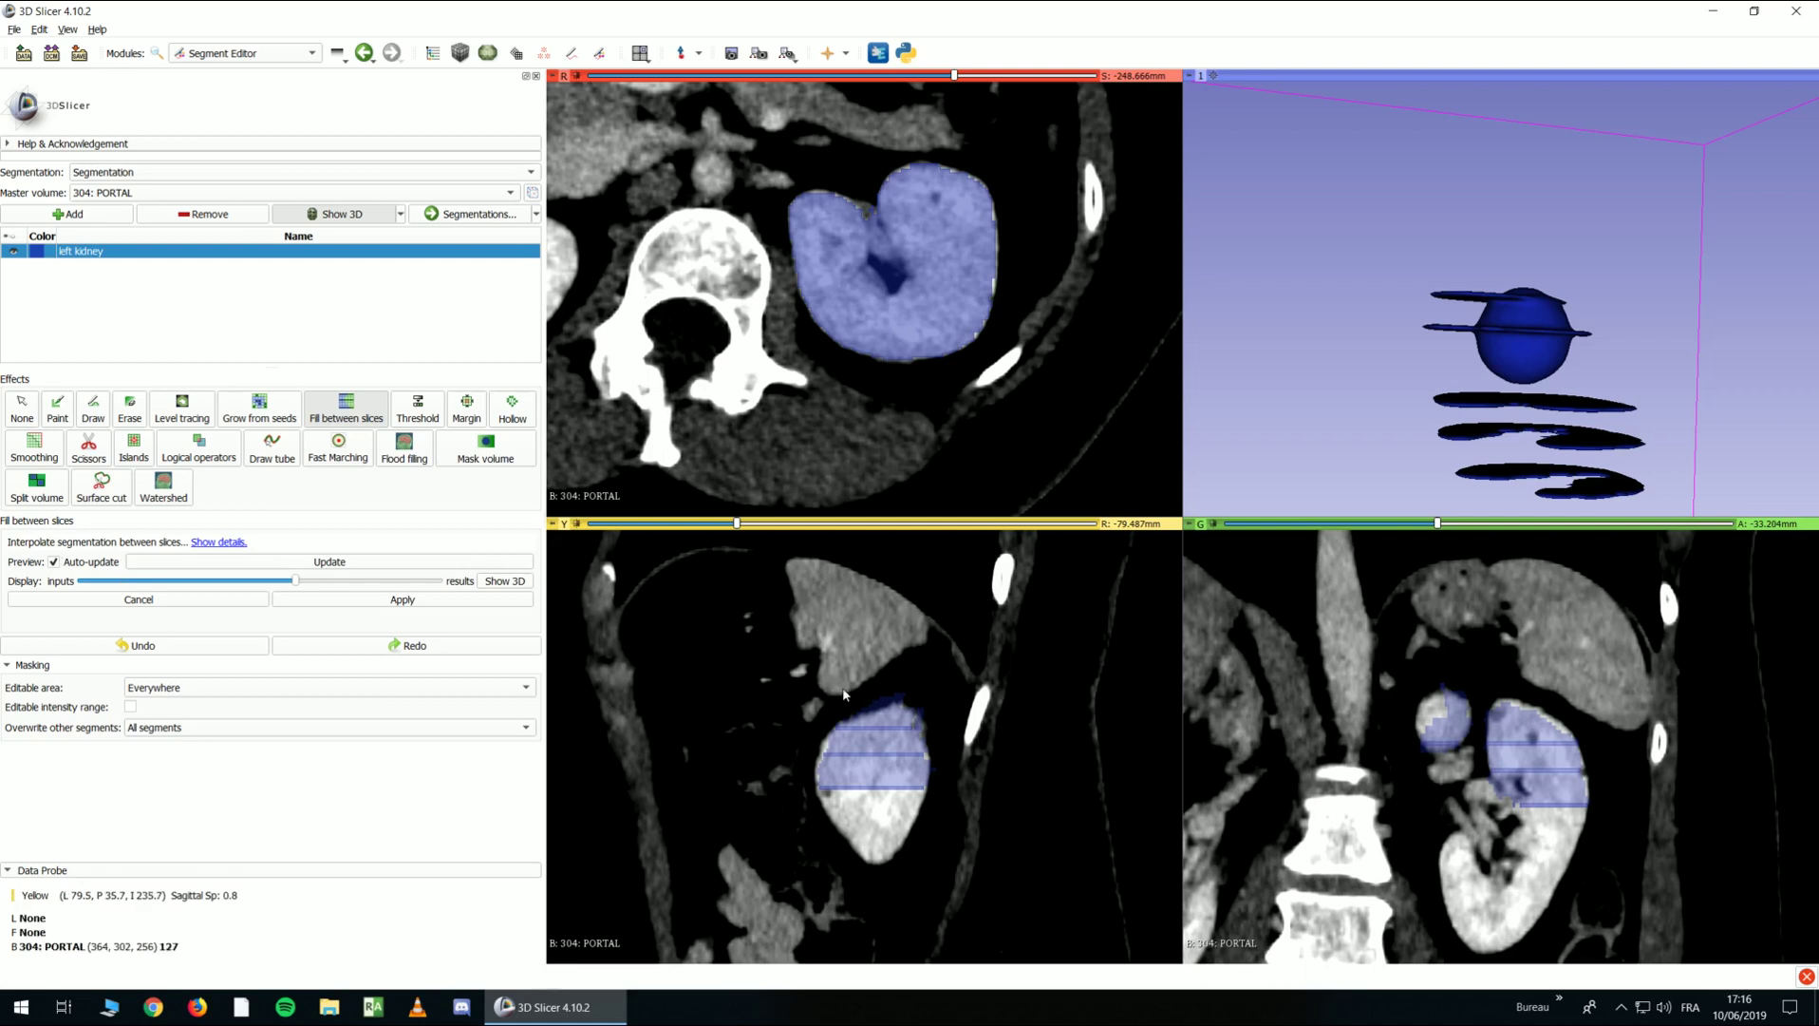
{"action": "scroll", "coordinate": [881, 328], "scroll_direction": "down", "scroll_amount": 15}
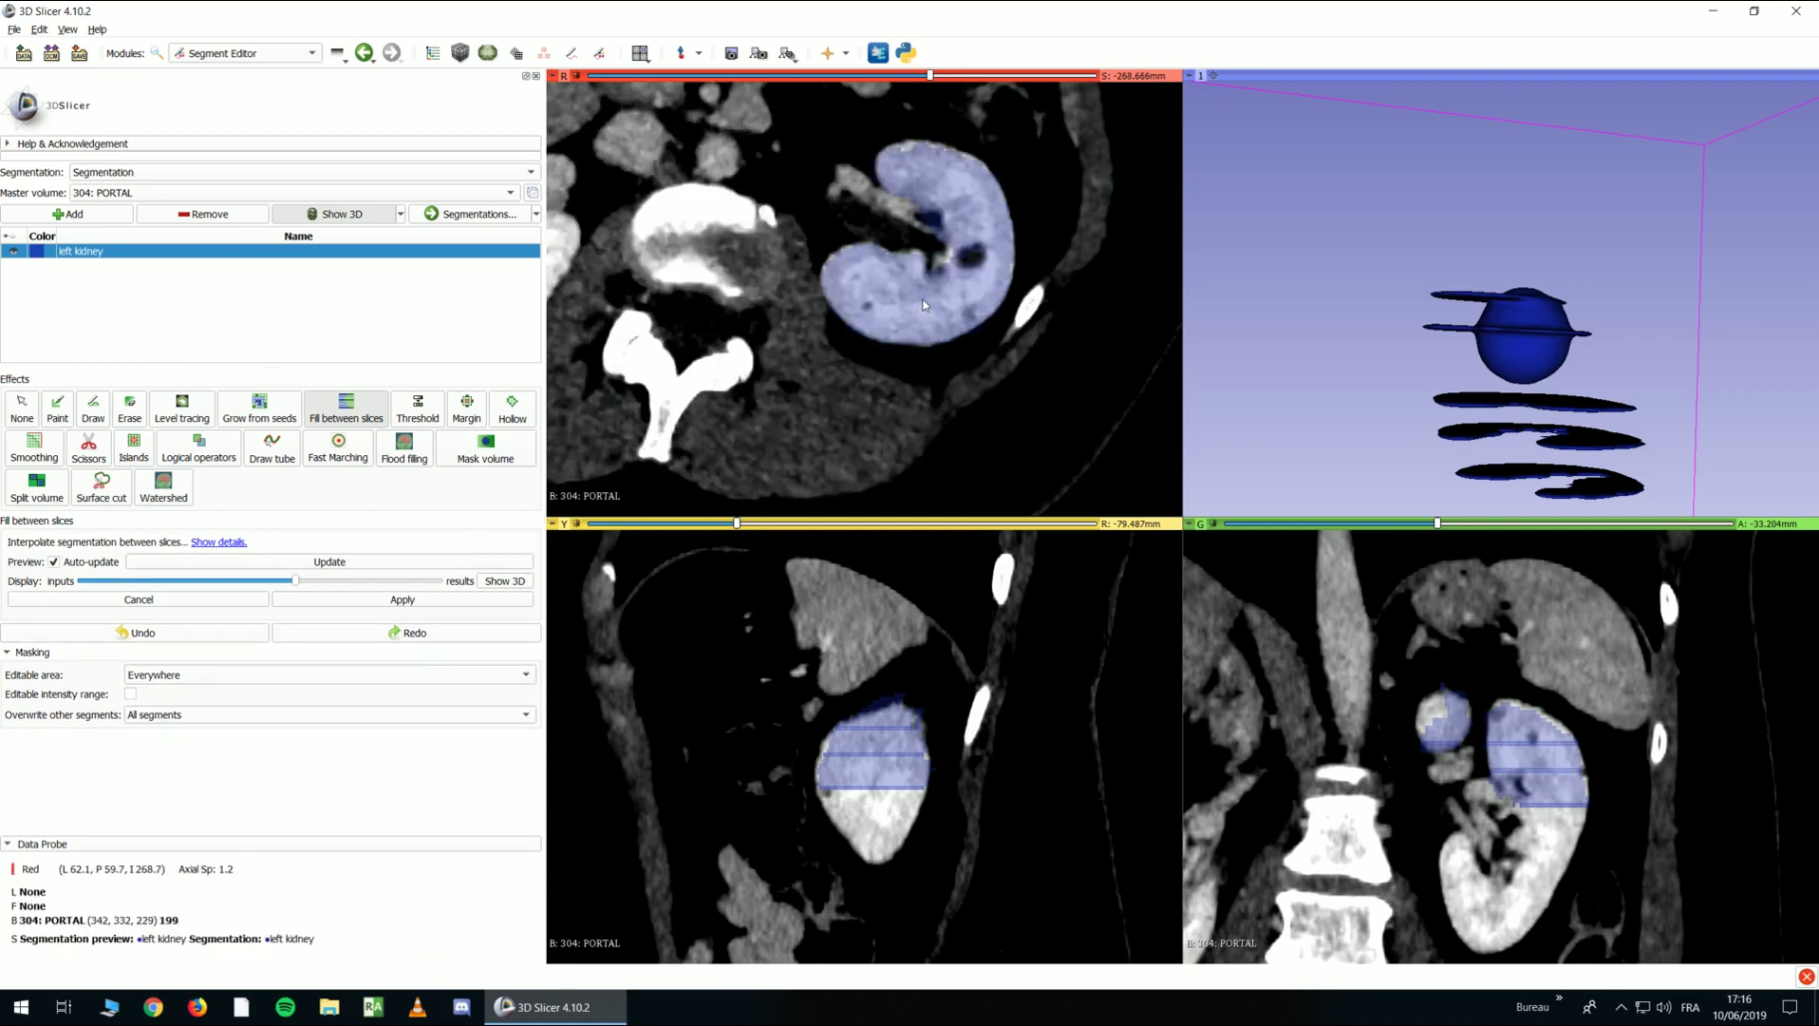
{"action": "scroll", "coordinate": [923, 304], "scroll_direction": "down", "scroll_amount": 4}
{"action": "left_click", "coordinate": [59, 408]}
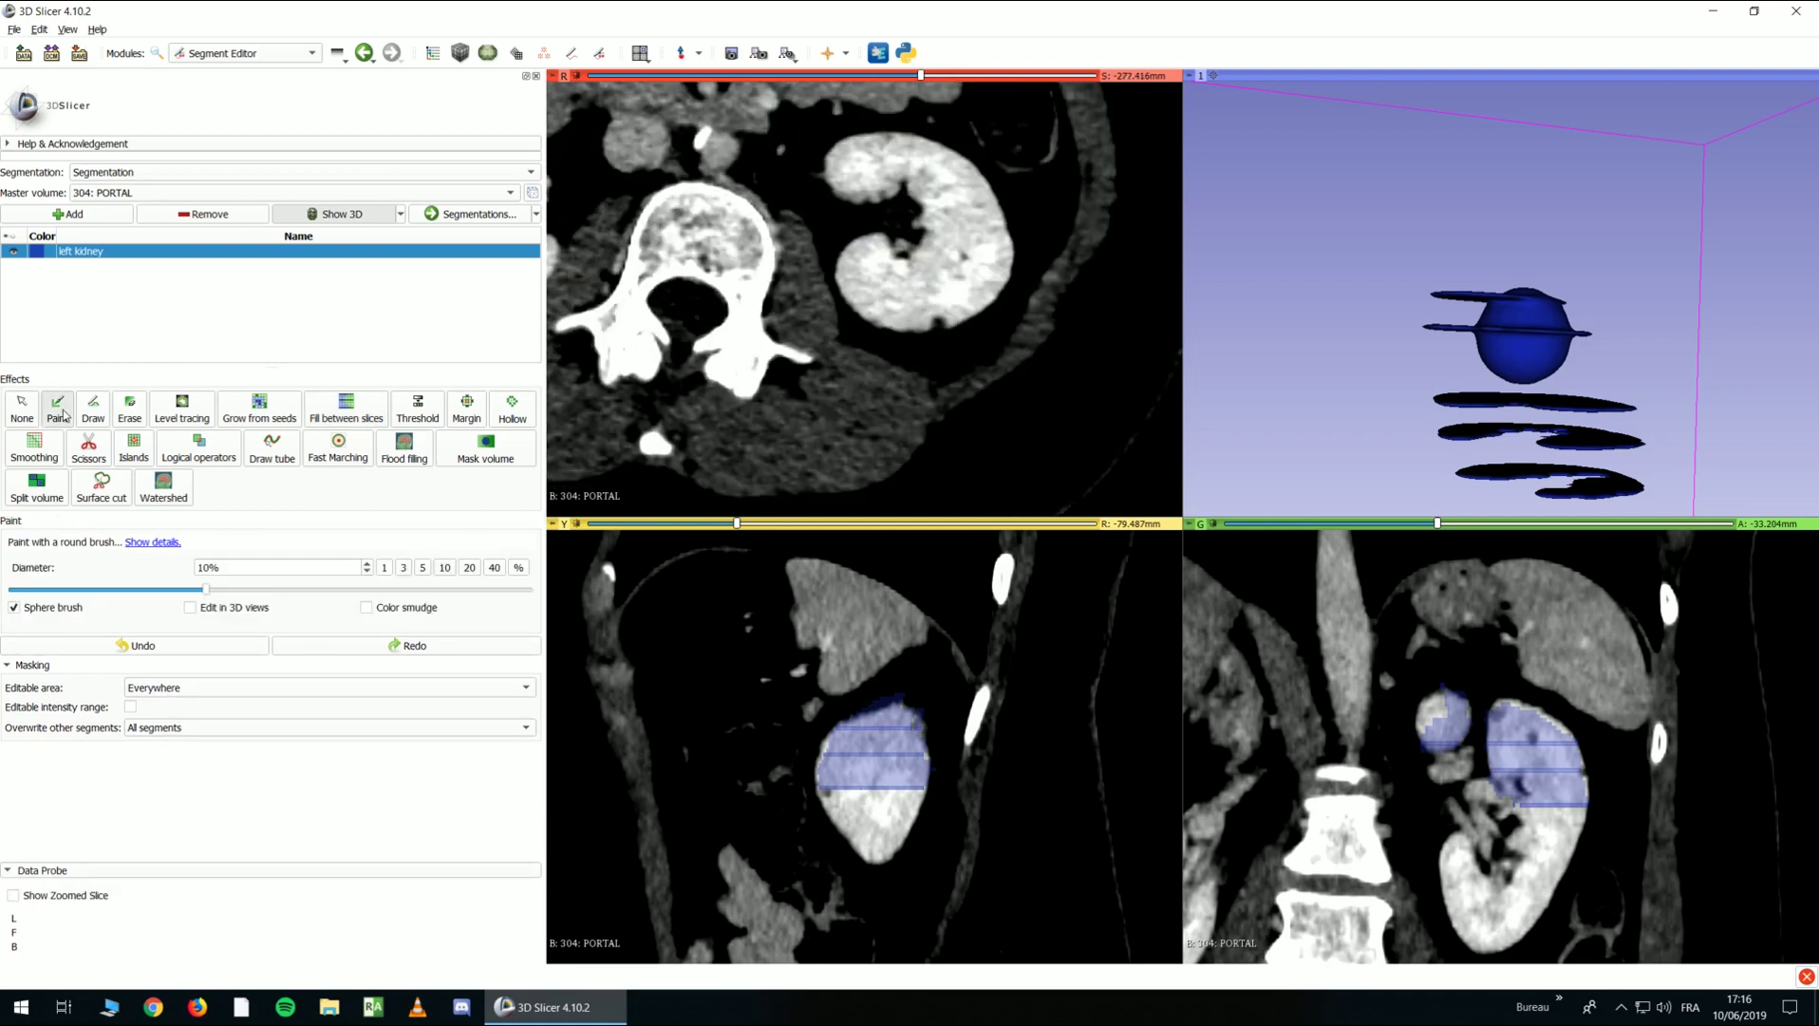
{"action": "mouse_move", "coordinate": [971, 270]}
{"action": "left_mouse_down"}
{"action": "mouse_move", "coordinate": [974, 175]}
{"action": "mouse_move", "coordinate": [869, 195]}
{"action": "left_mouse_up"}
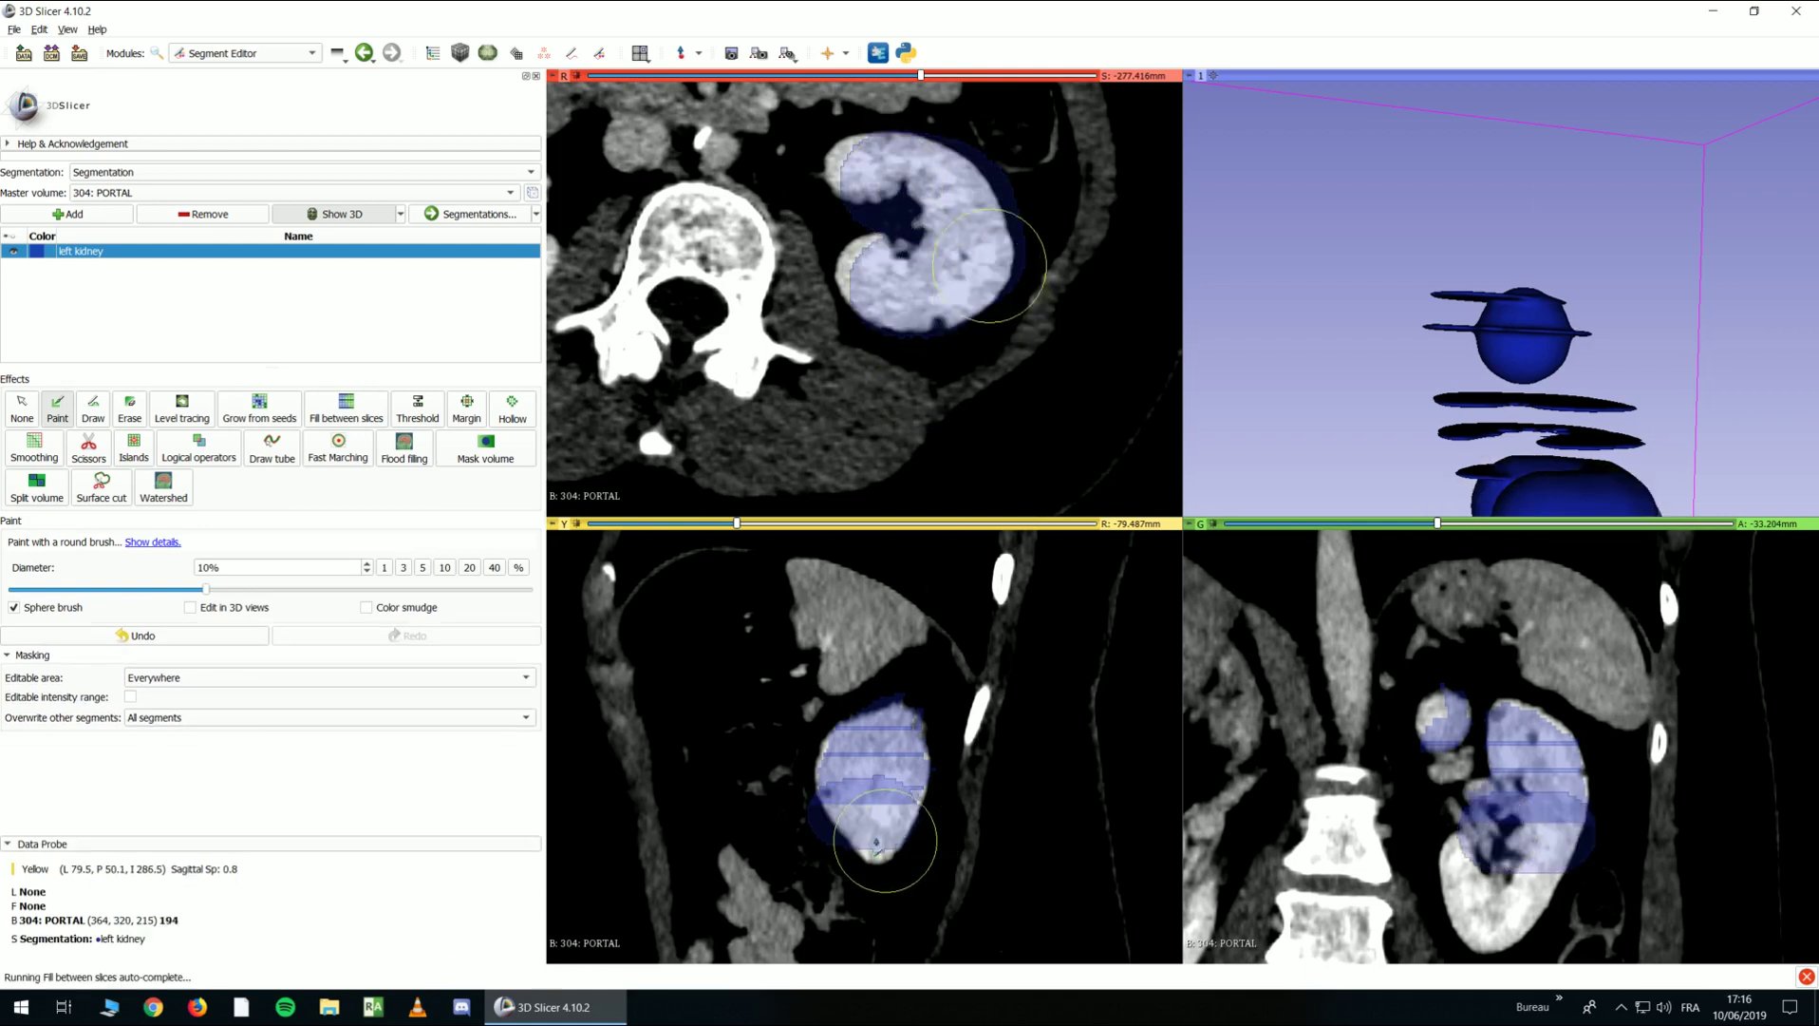
Turn off the sphere brush and paint the left kidney's lower part on a lower axial slice with the 10% brush
{"action": "scroll", "coordinate": [962, 345], "scroll_direction": "down", "scroll_amount": 8}
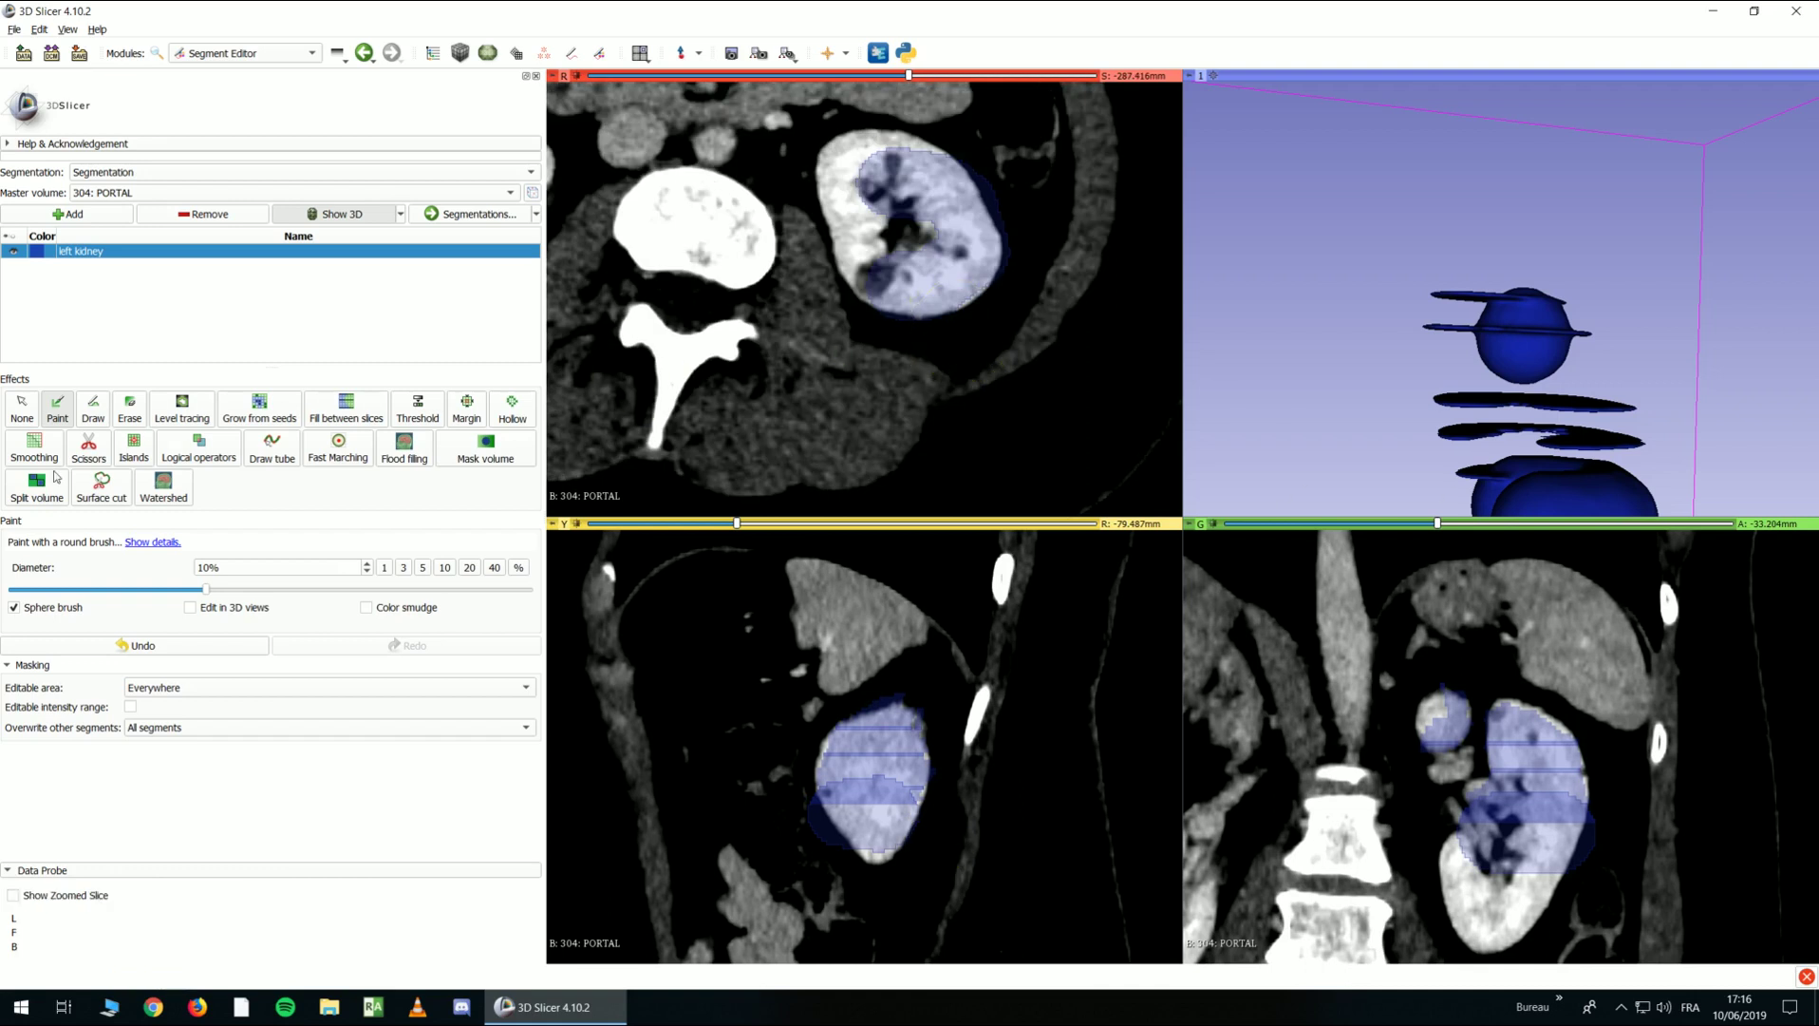
{"action": "scroll", "coordinate": [775, 271], "scroll_direction": "down", "scroll_amount": 13}
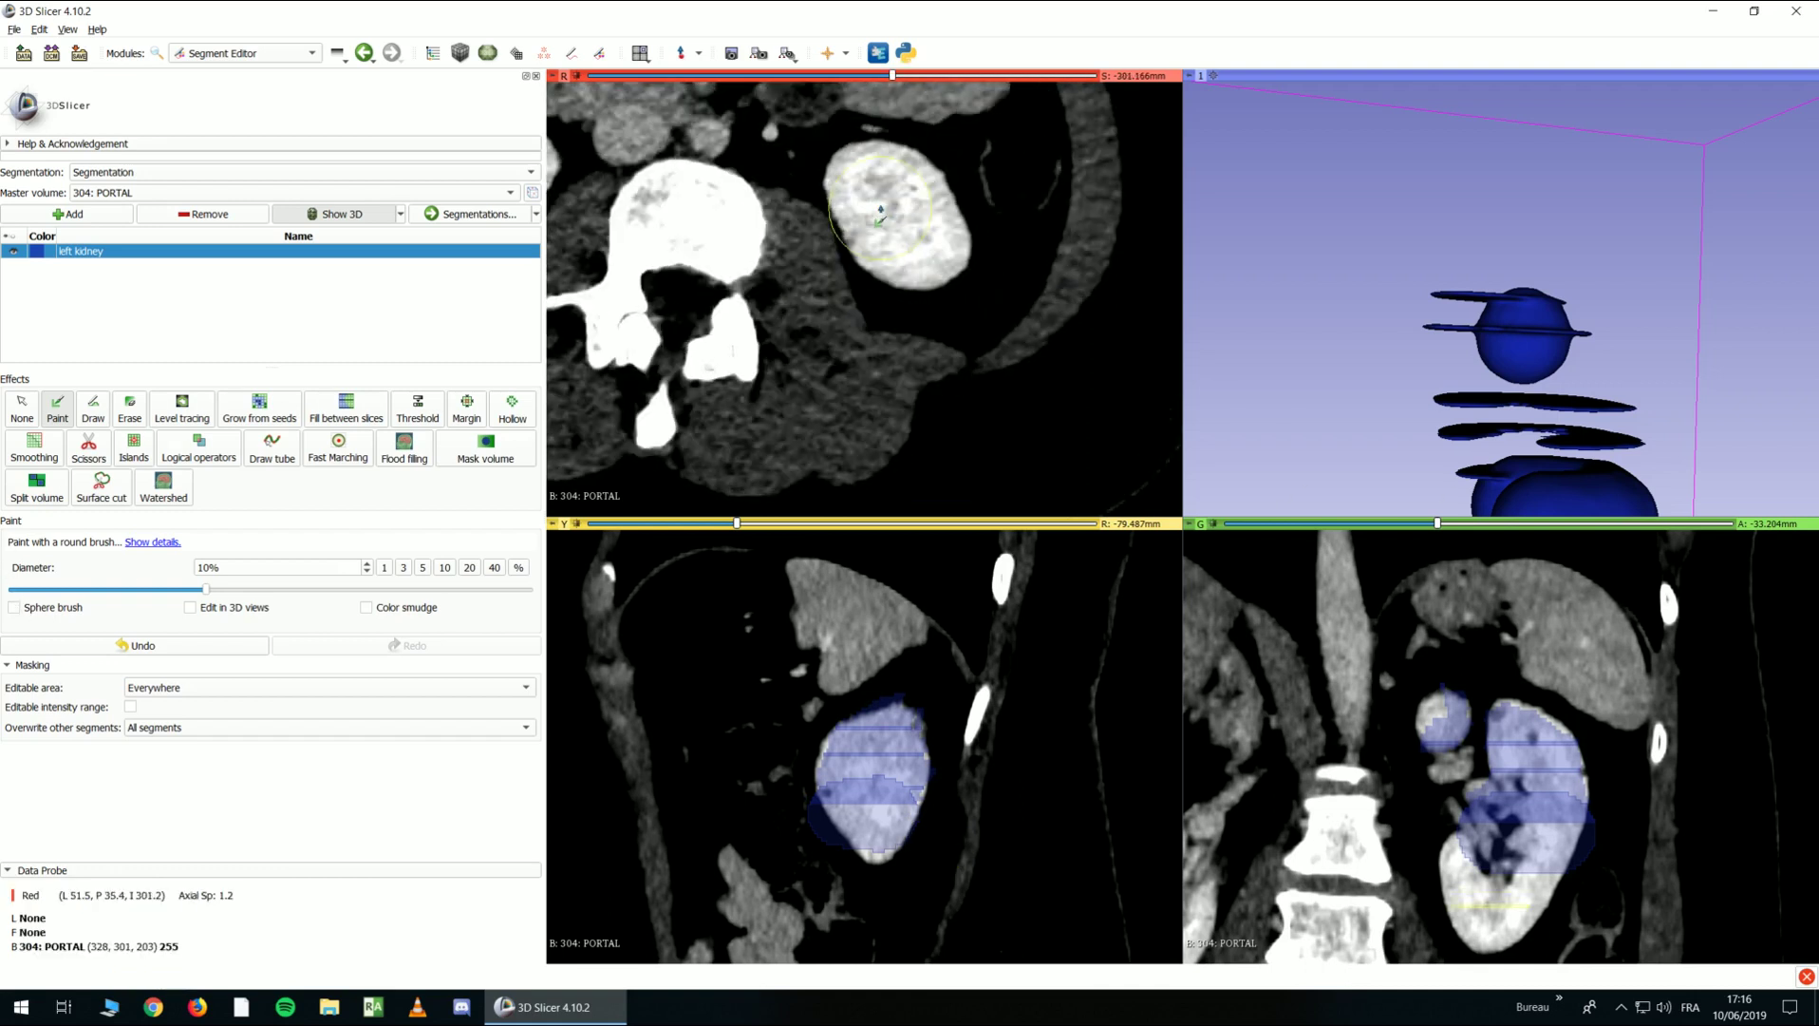
{"action": "left_click_drag", "start_coordinate": [900, 228], "coordinate": [916, 252]}
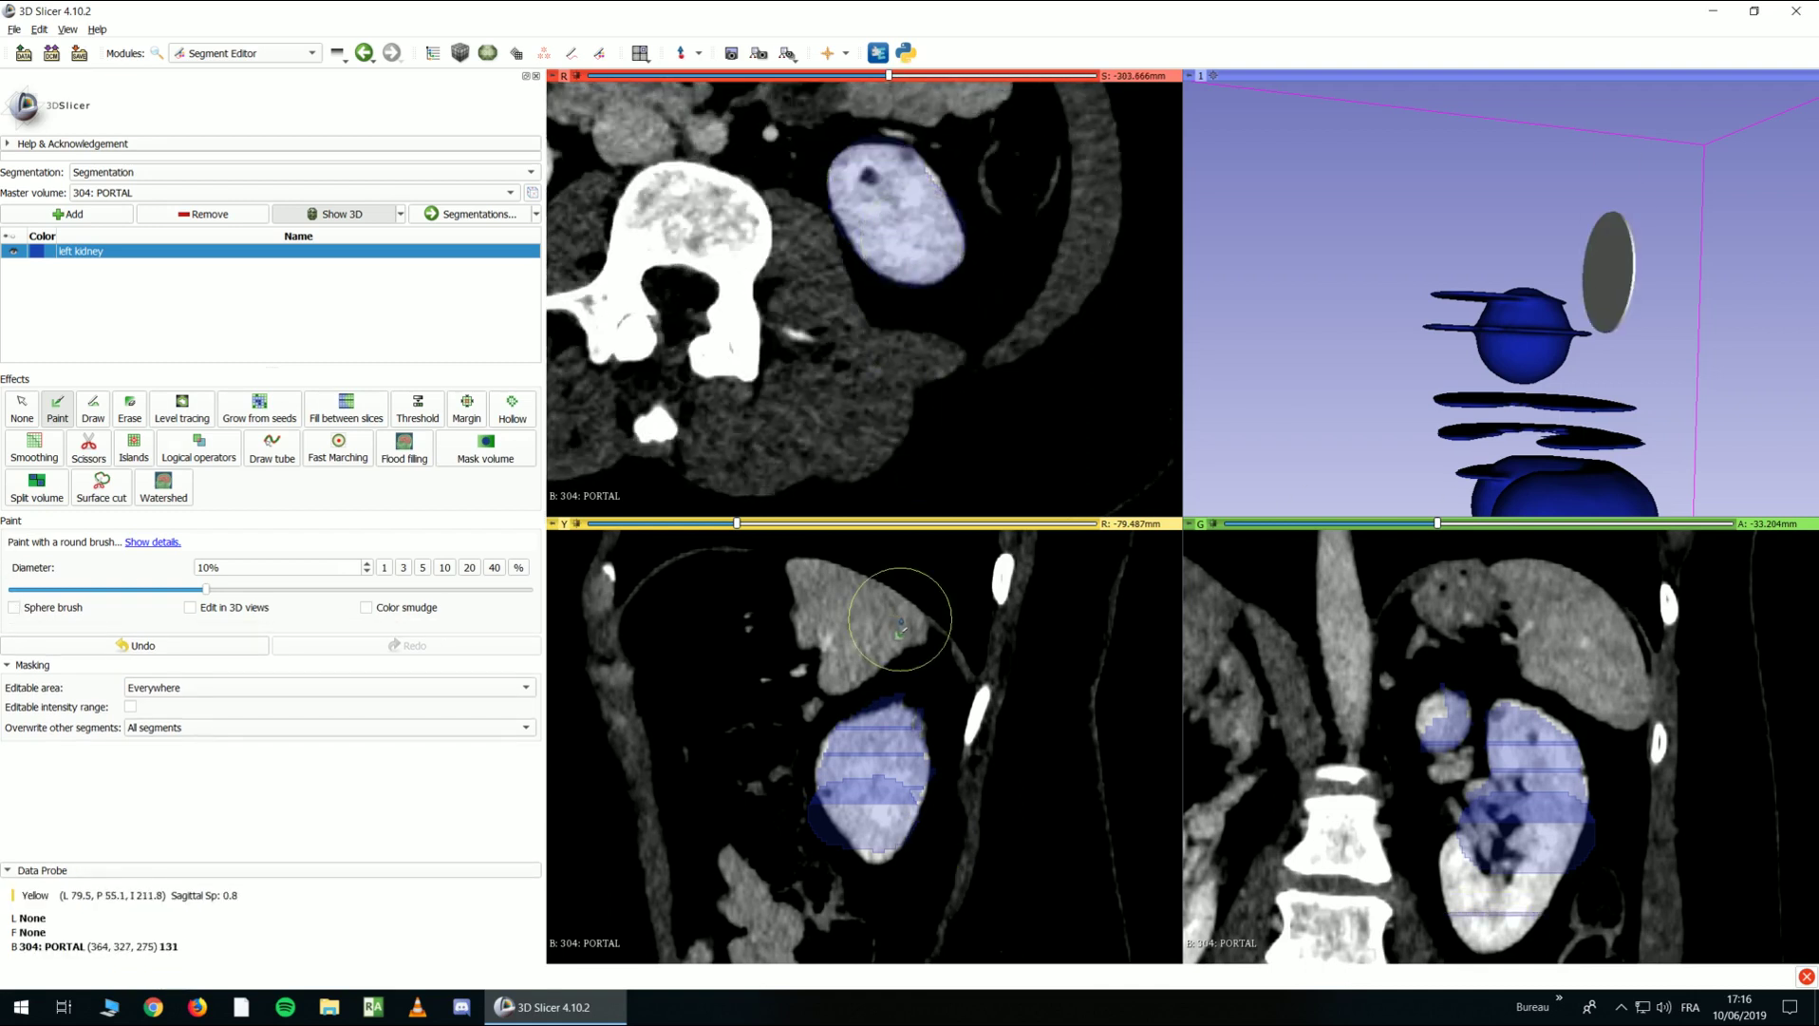
Check the interpolated preview on the axial slices and apply Fill between slices to the left kidney segment
{"action": "scroll", "coordinate": [920, 266], "scroll_direction": "up", "scroll_amount": 13}
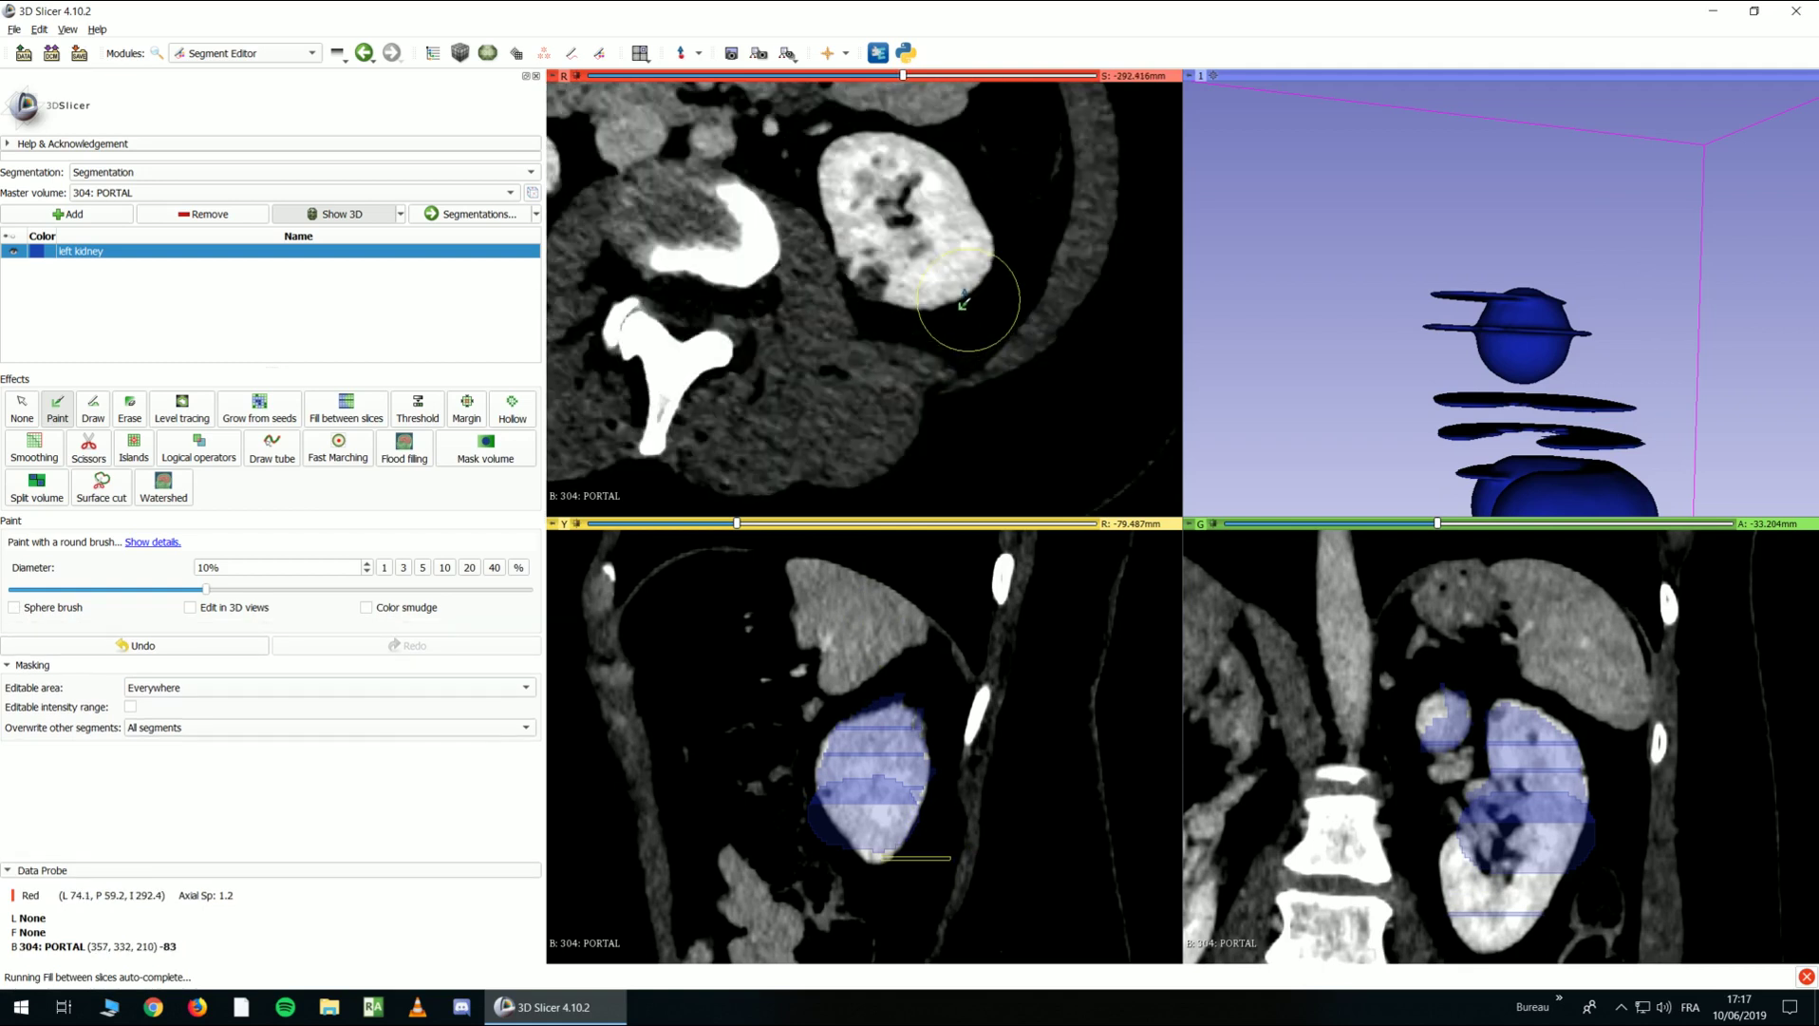
{"action": "scroll", "coordinate": [967, 313], "scroll_direction": "down", "scroll_amount": 1}
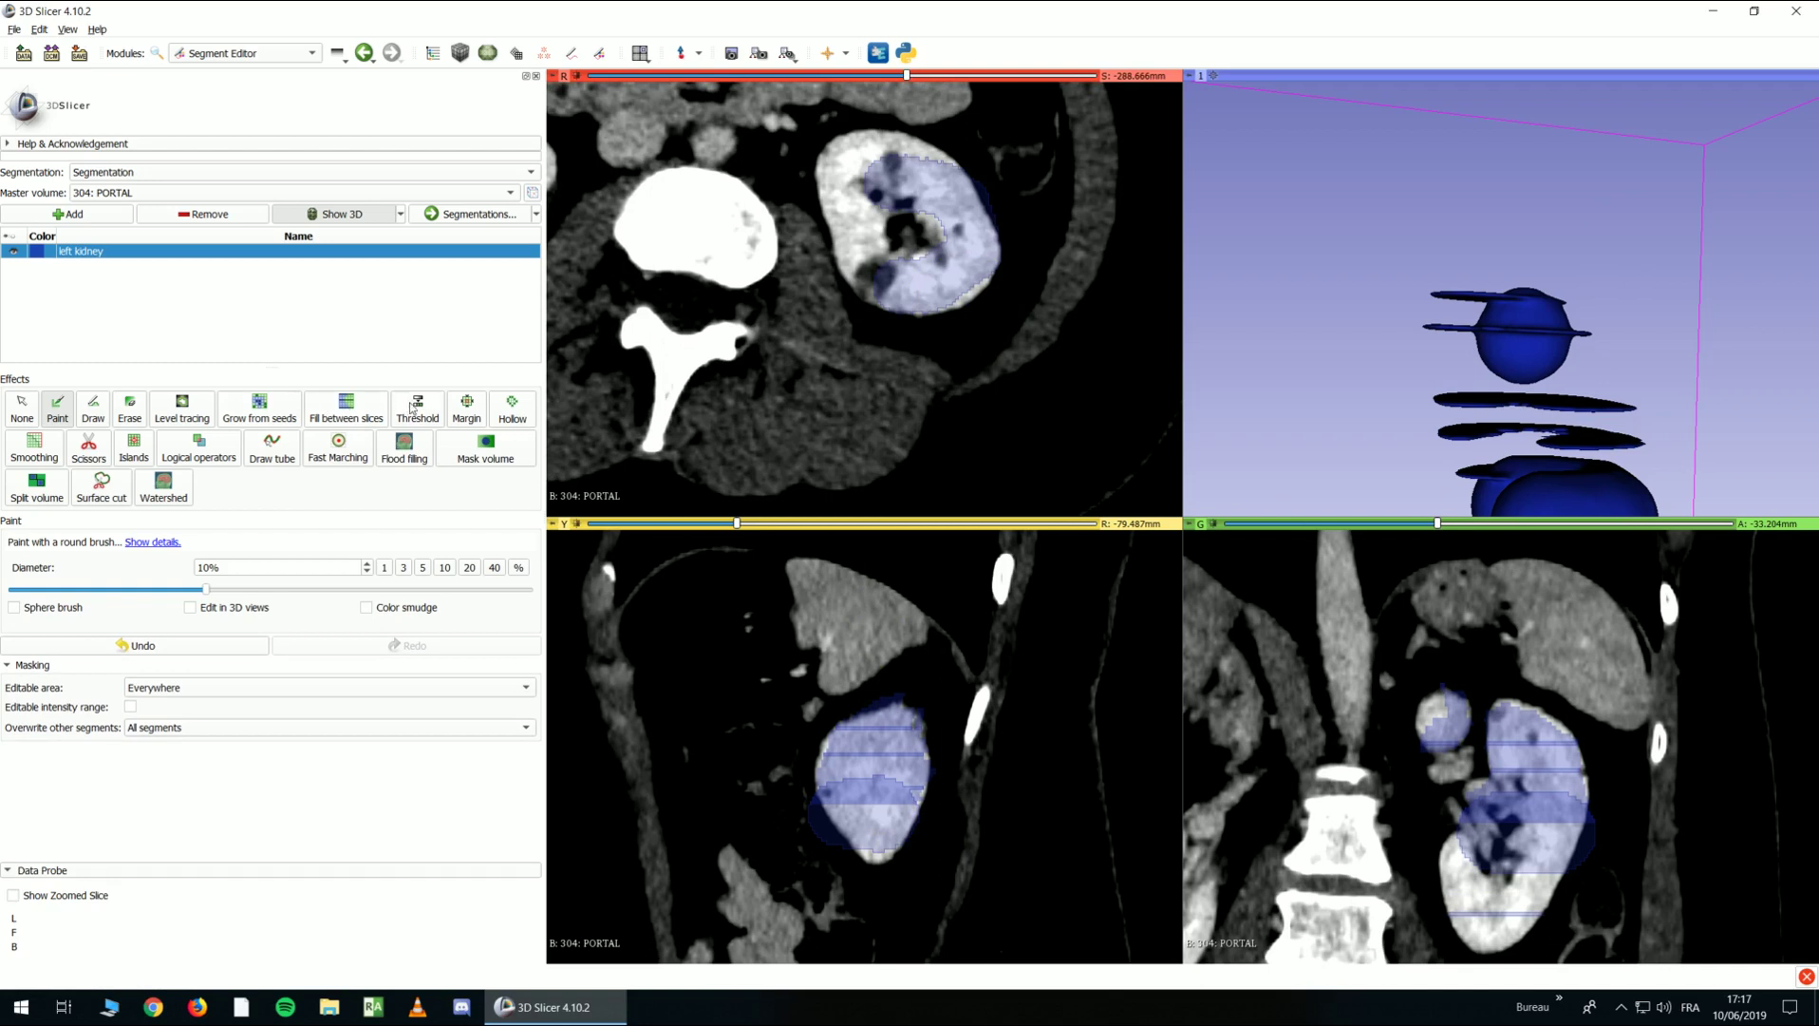
{"action": "left_click", "coordinate": [342, 416]}
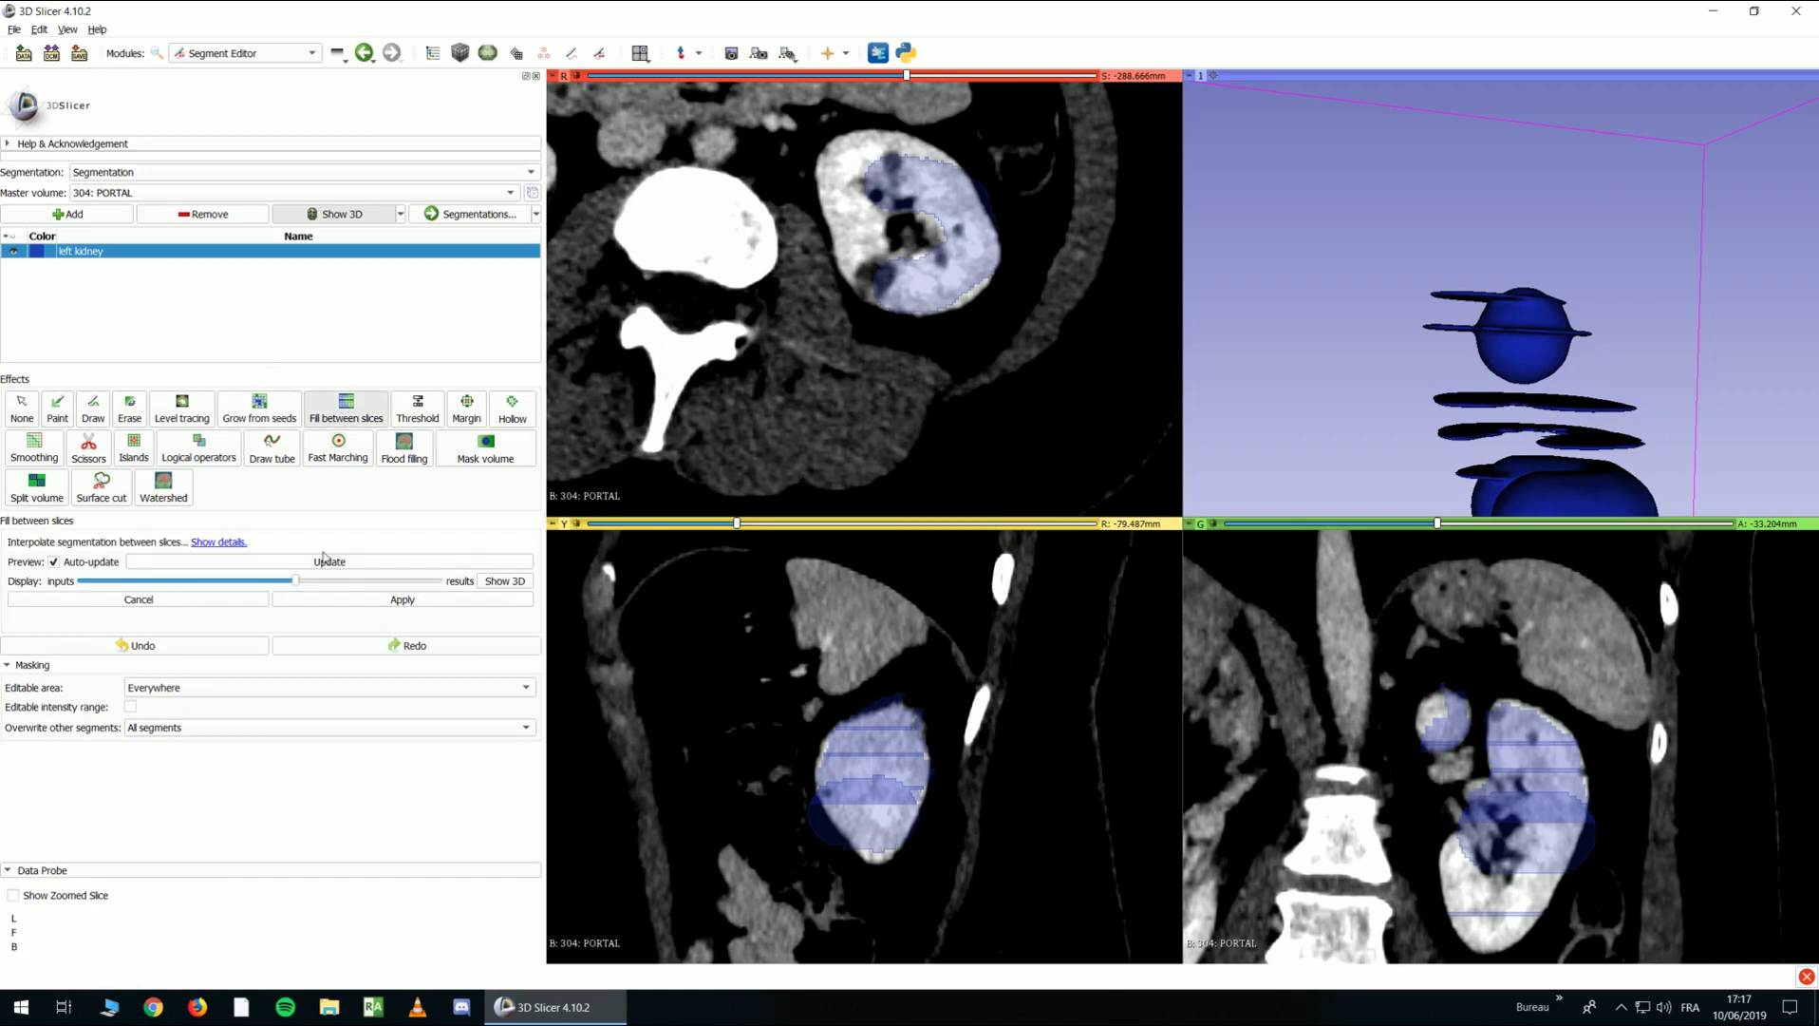
{"action": "scroll", "coordinate": [877, 250], "scroll_direction": "up", "scroll_amount": 14}
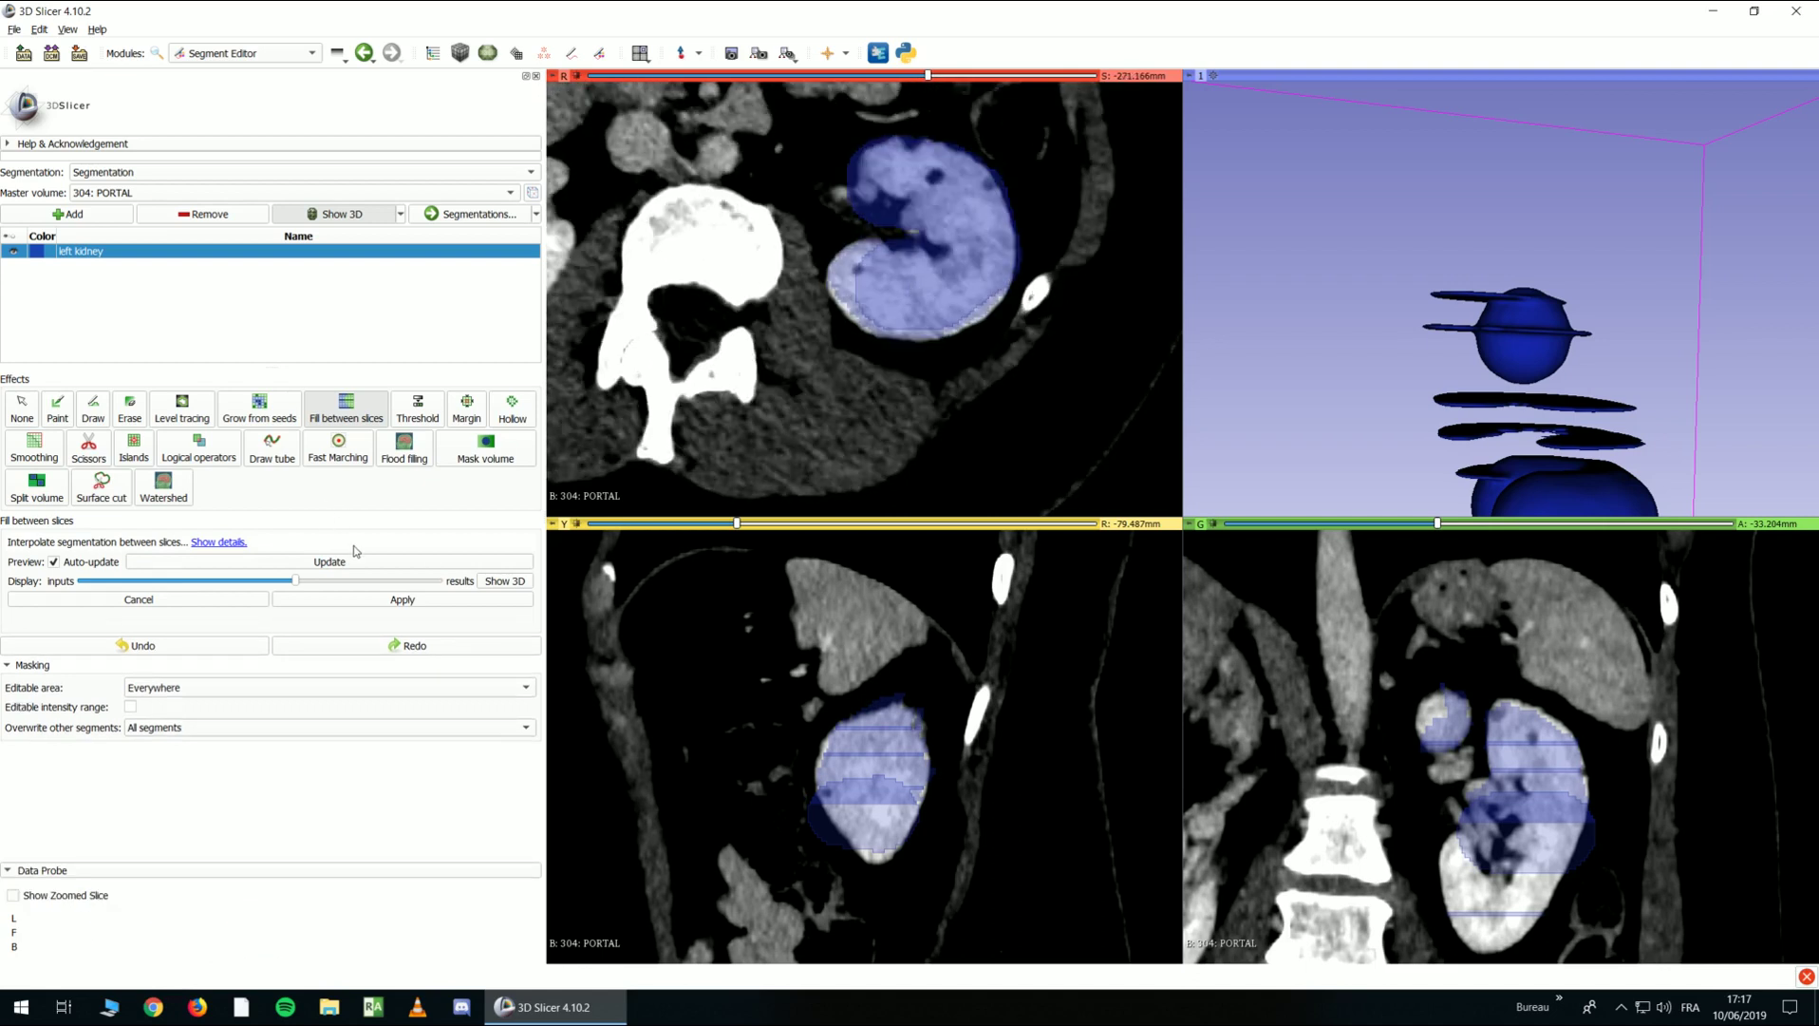
{"action": "left_click", "coordinate": [400, 599]}
Examine the filled left kidney segment in the 3D view and across the axial slices for missed or excess areas
{"action": "left_click_drag", "start_coordinate": [1424, 238], "coordinate": [1405, 284]}
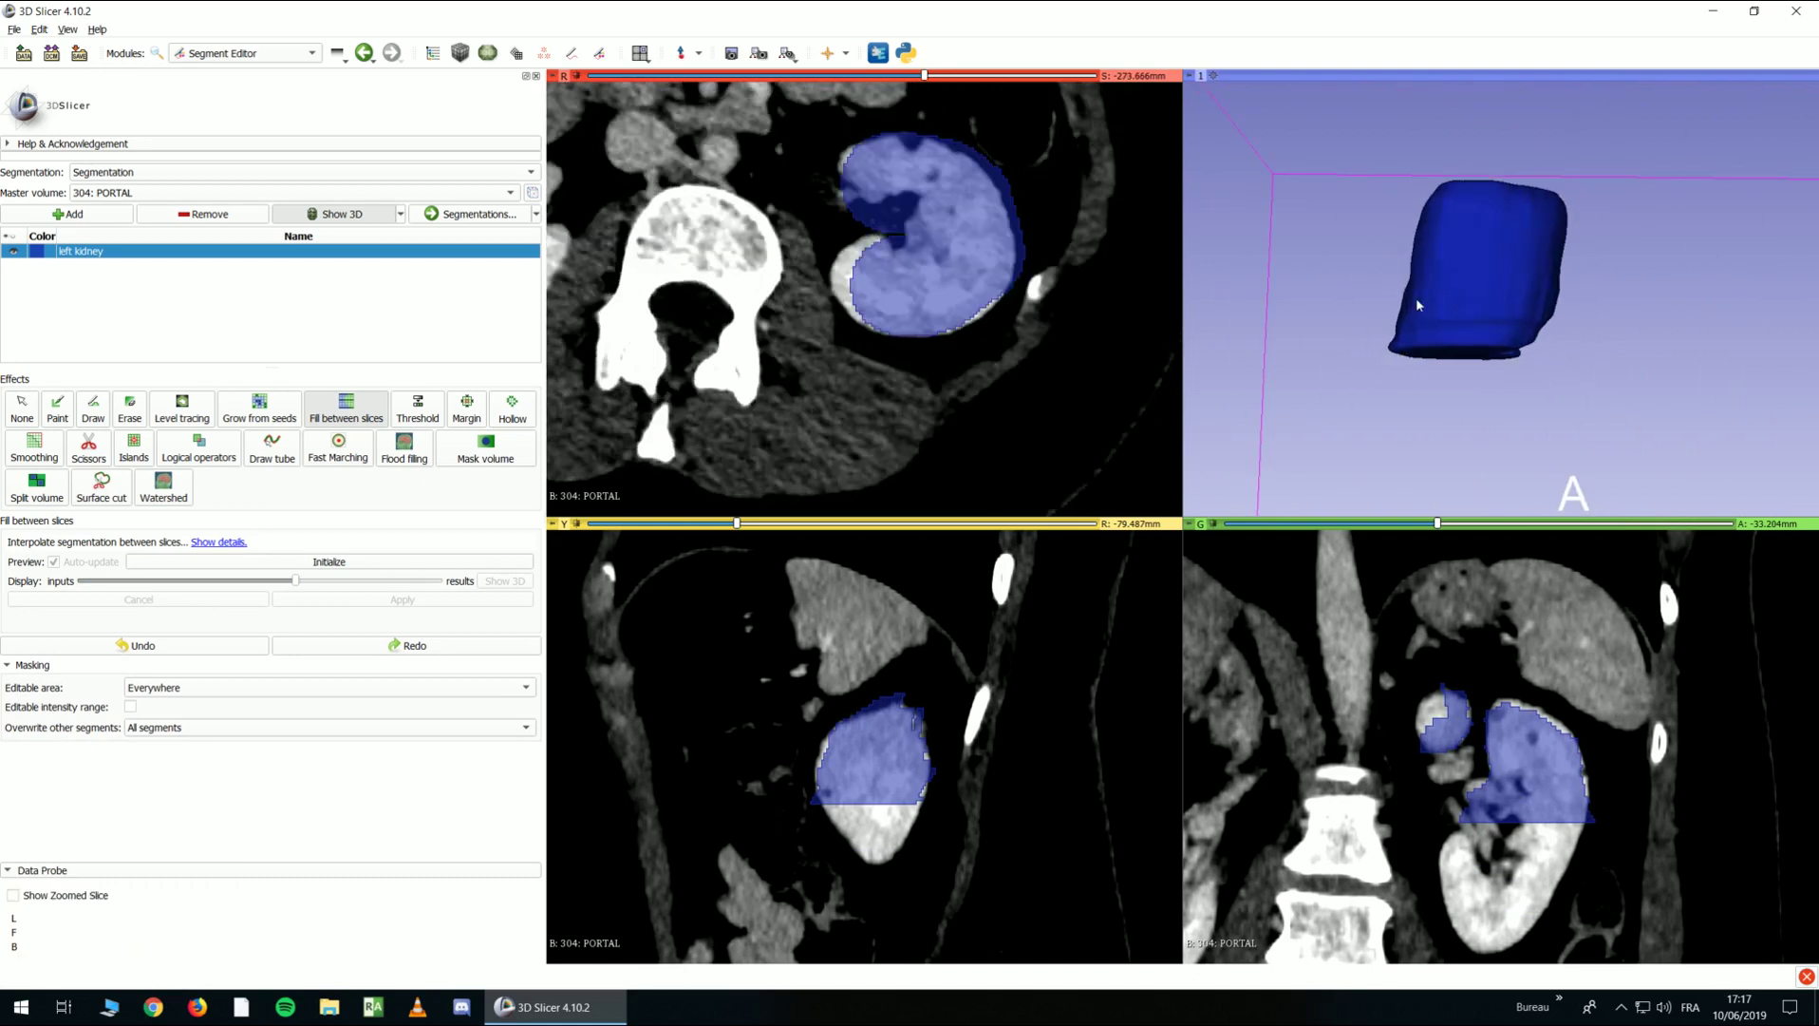
{"action": "scroll", "coordinate": [1388, 310], "scroll_direction": "down", "scroll_amount": 3}
{"action": "scroll", "coordinate": [1408, 300], "scroll_direction": "up", "scroll_amount": 3}
{"action": "scroll", "coordinate": [1011, 393], "scroll_direction": "up", "scroll_amount": 20}
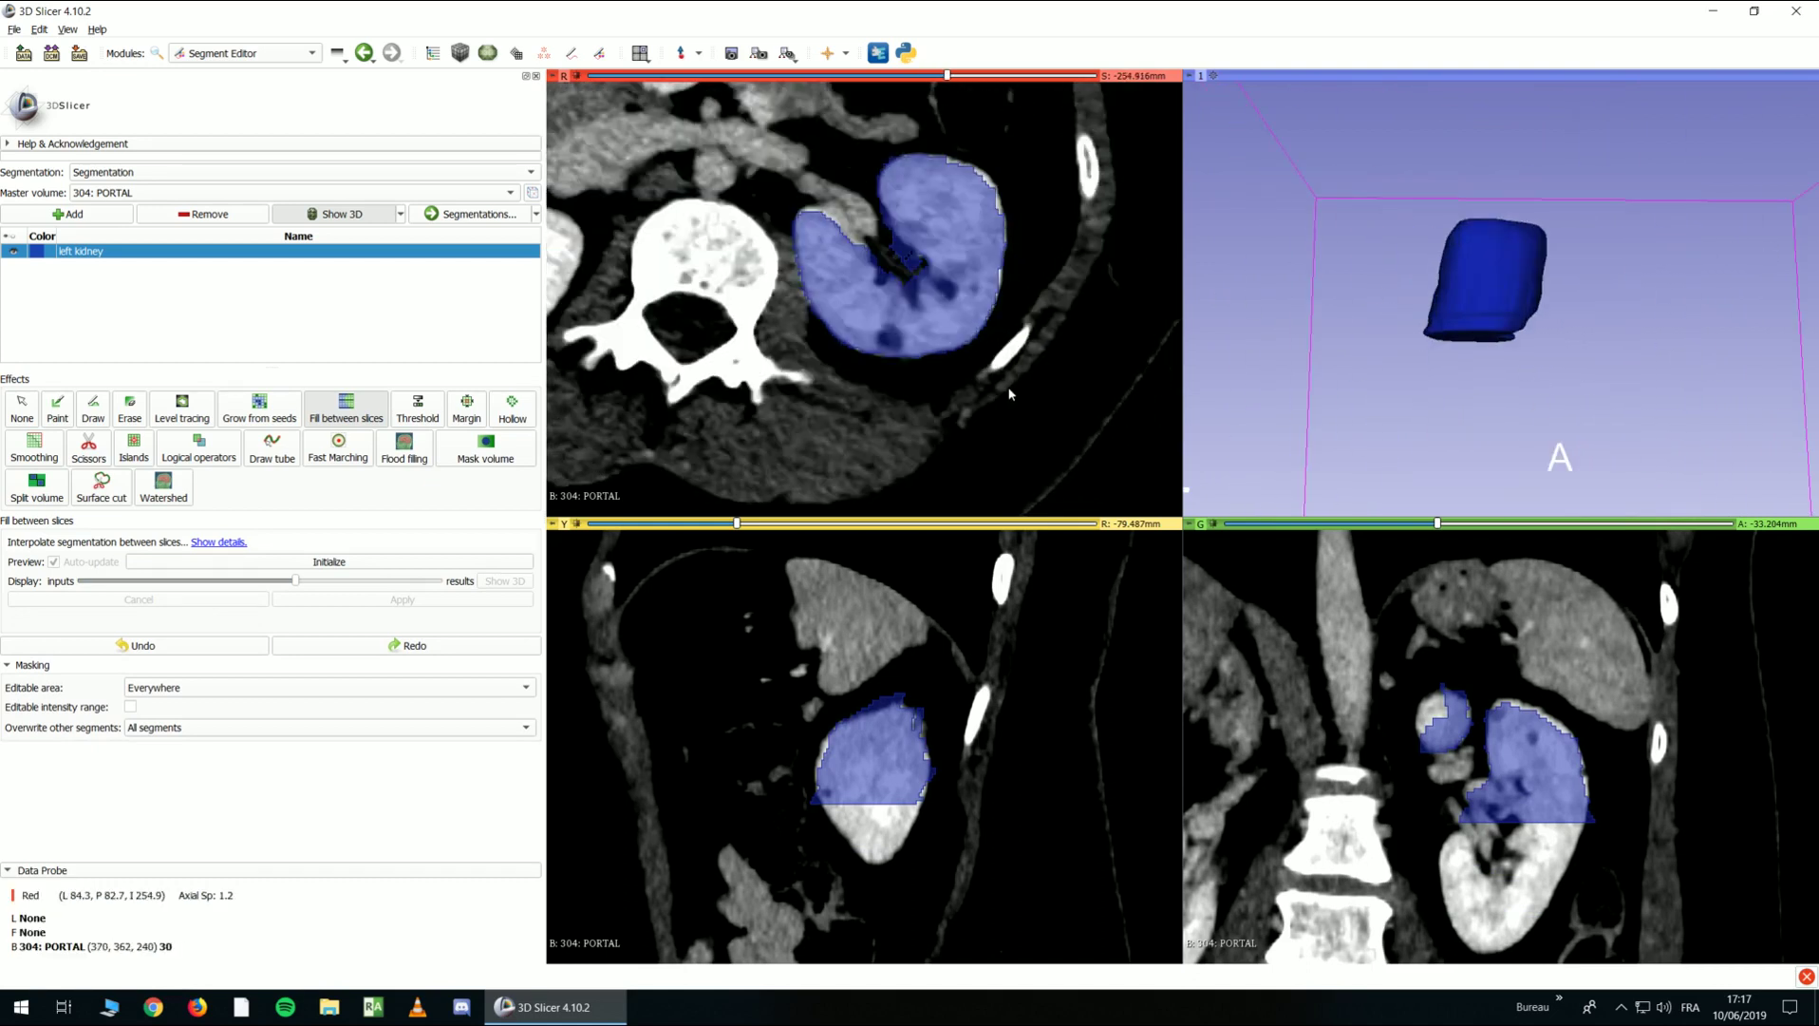
{"action": "scroll", "coordinate": [1011, 393], "scroll_direction": "up", "scroll_amount": 17}
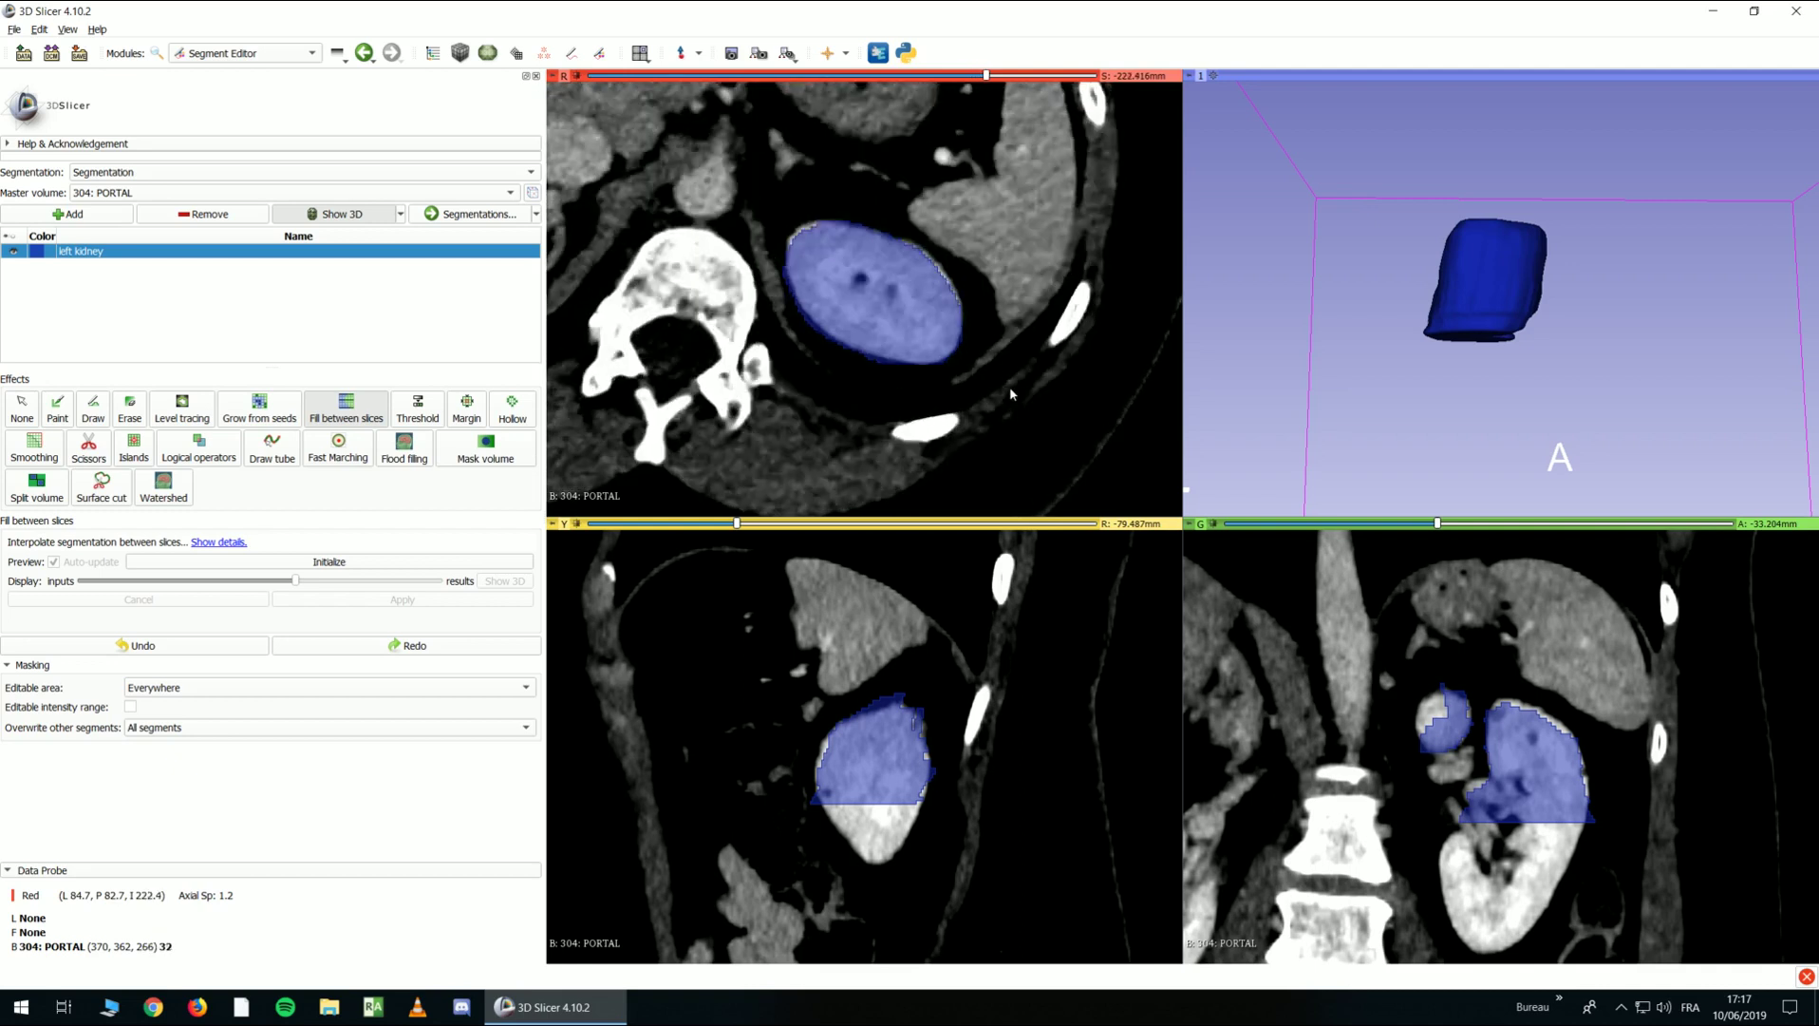
{"action": "scroll", "coordinate": [1010, 394], "scroll_direction": "down", "scroll_amount": 9}
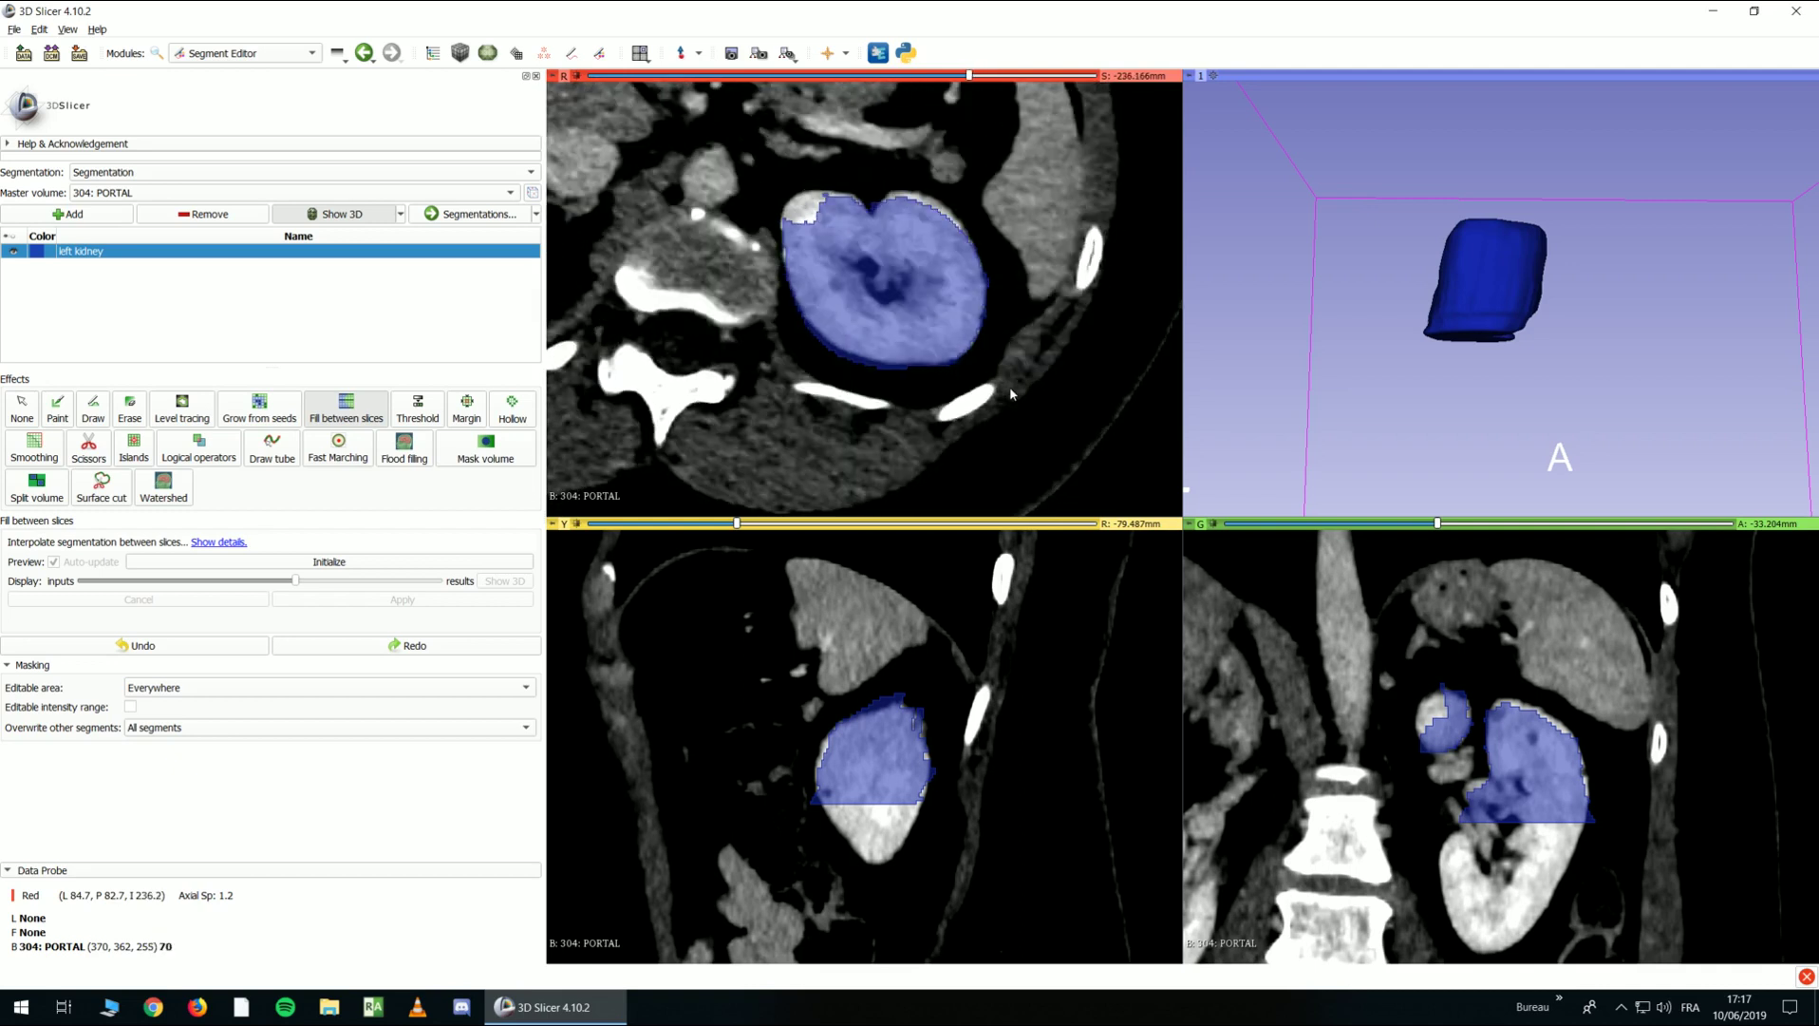
{"action": "scroll", "coordinate": [1048, 380], "scroll_direction": "down", "scroll_amount": 15}
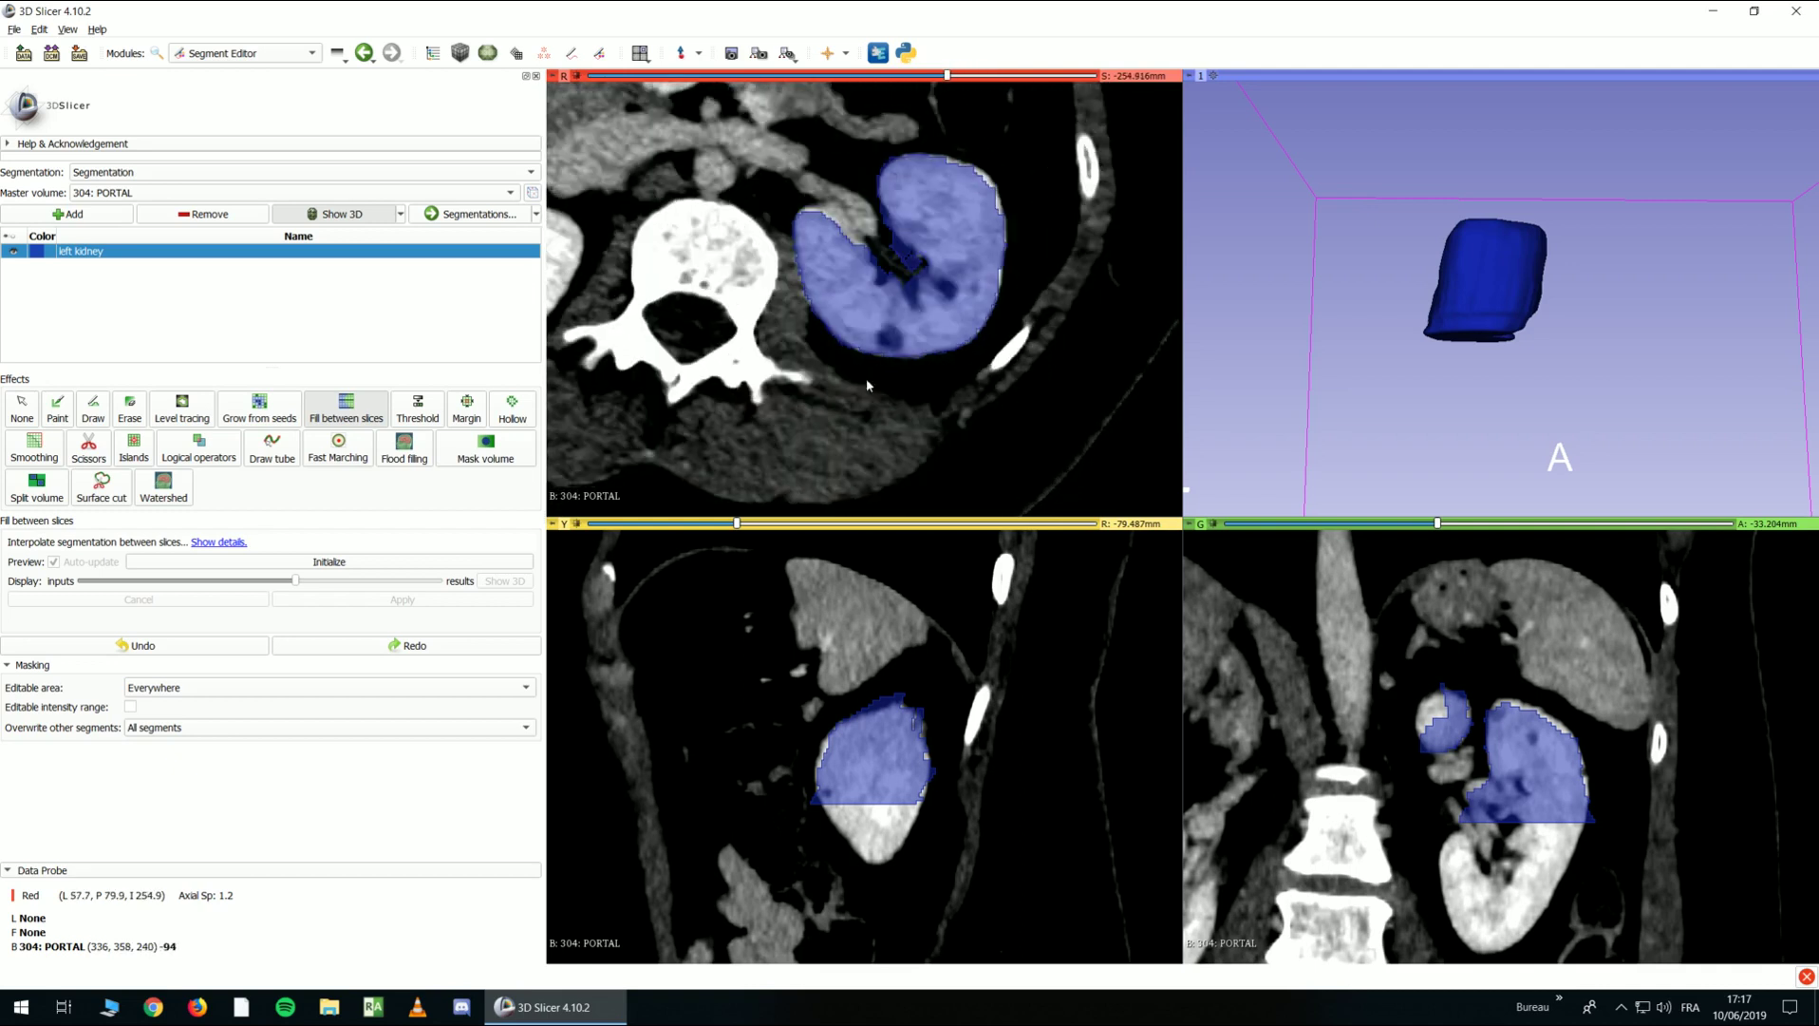
{"action": "scroll", "coordinate": [808, 304], "scroll_direction": "up", "scroll_amount": 2}
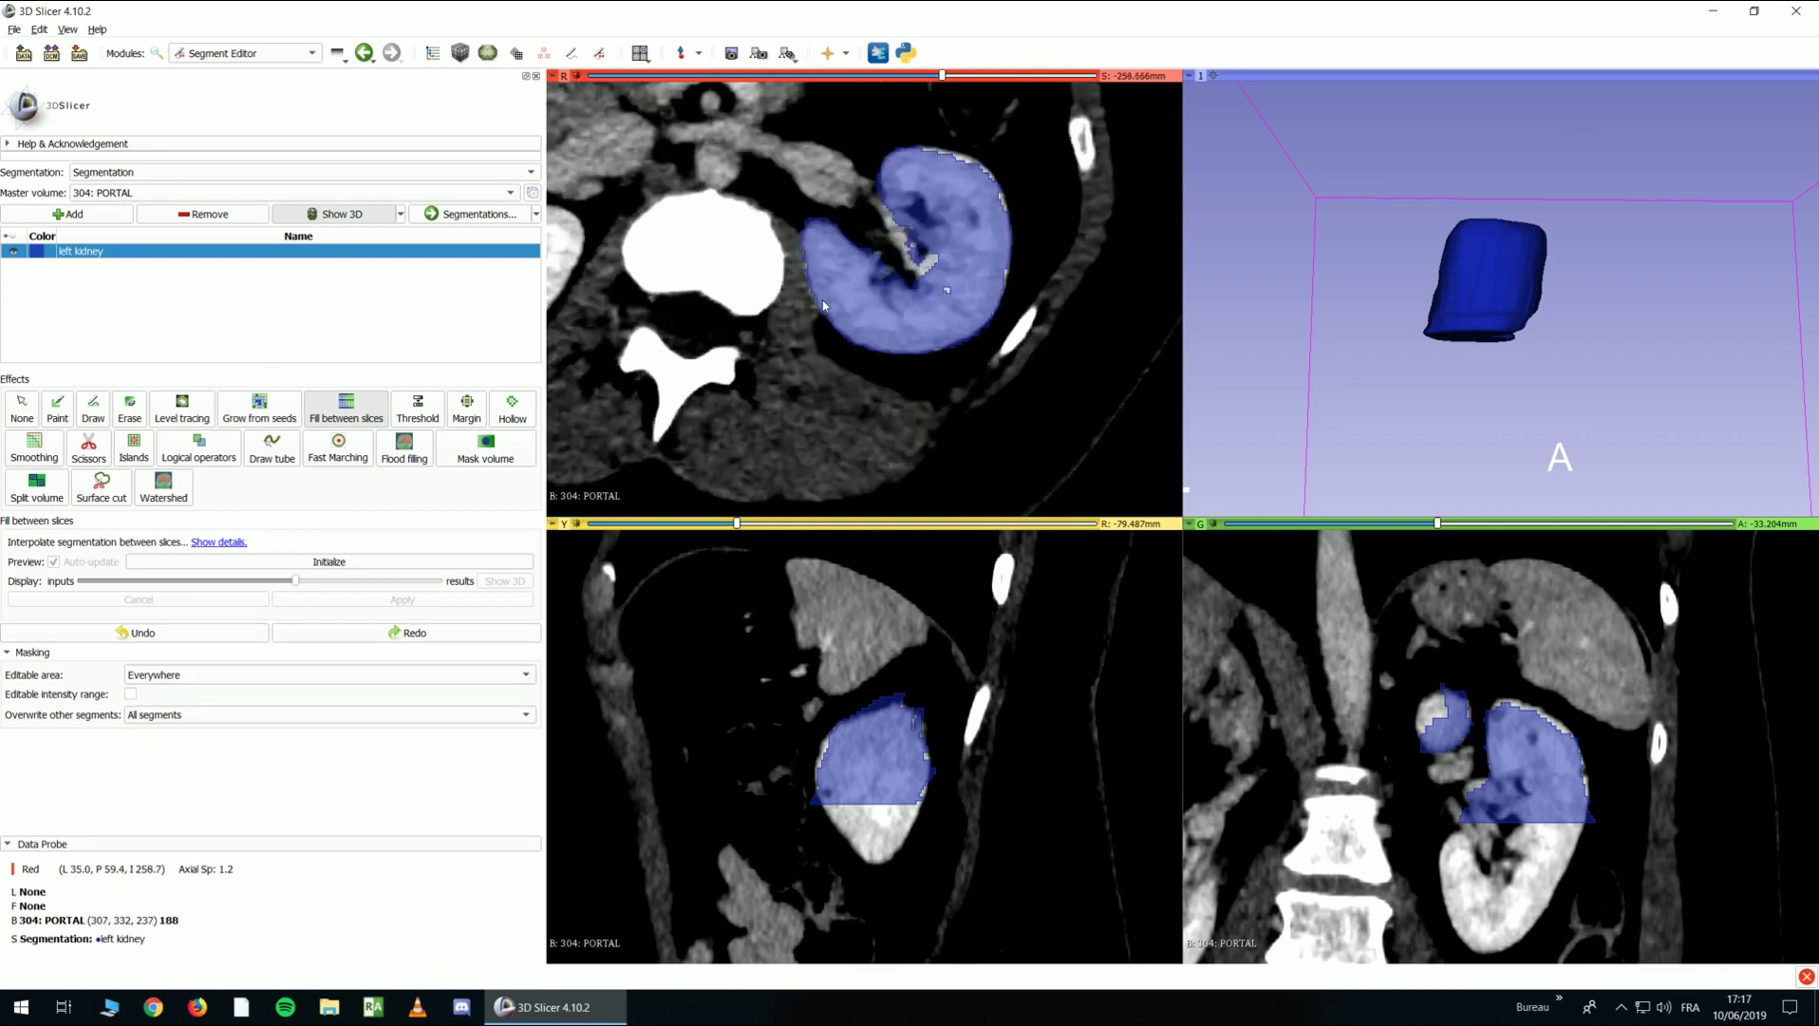
Start the Threshold effect and preview an intensity range of 72.26 to 3071.00 in the slice views
{"action": "left_click", "coordinate": [418, 408]}
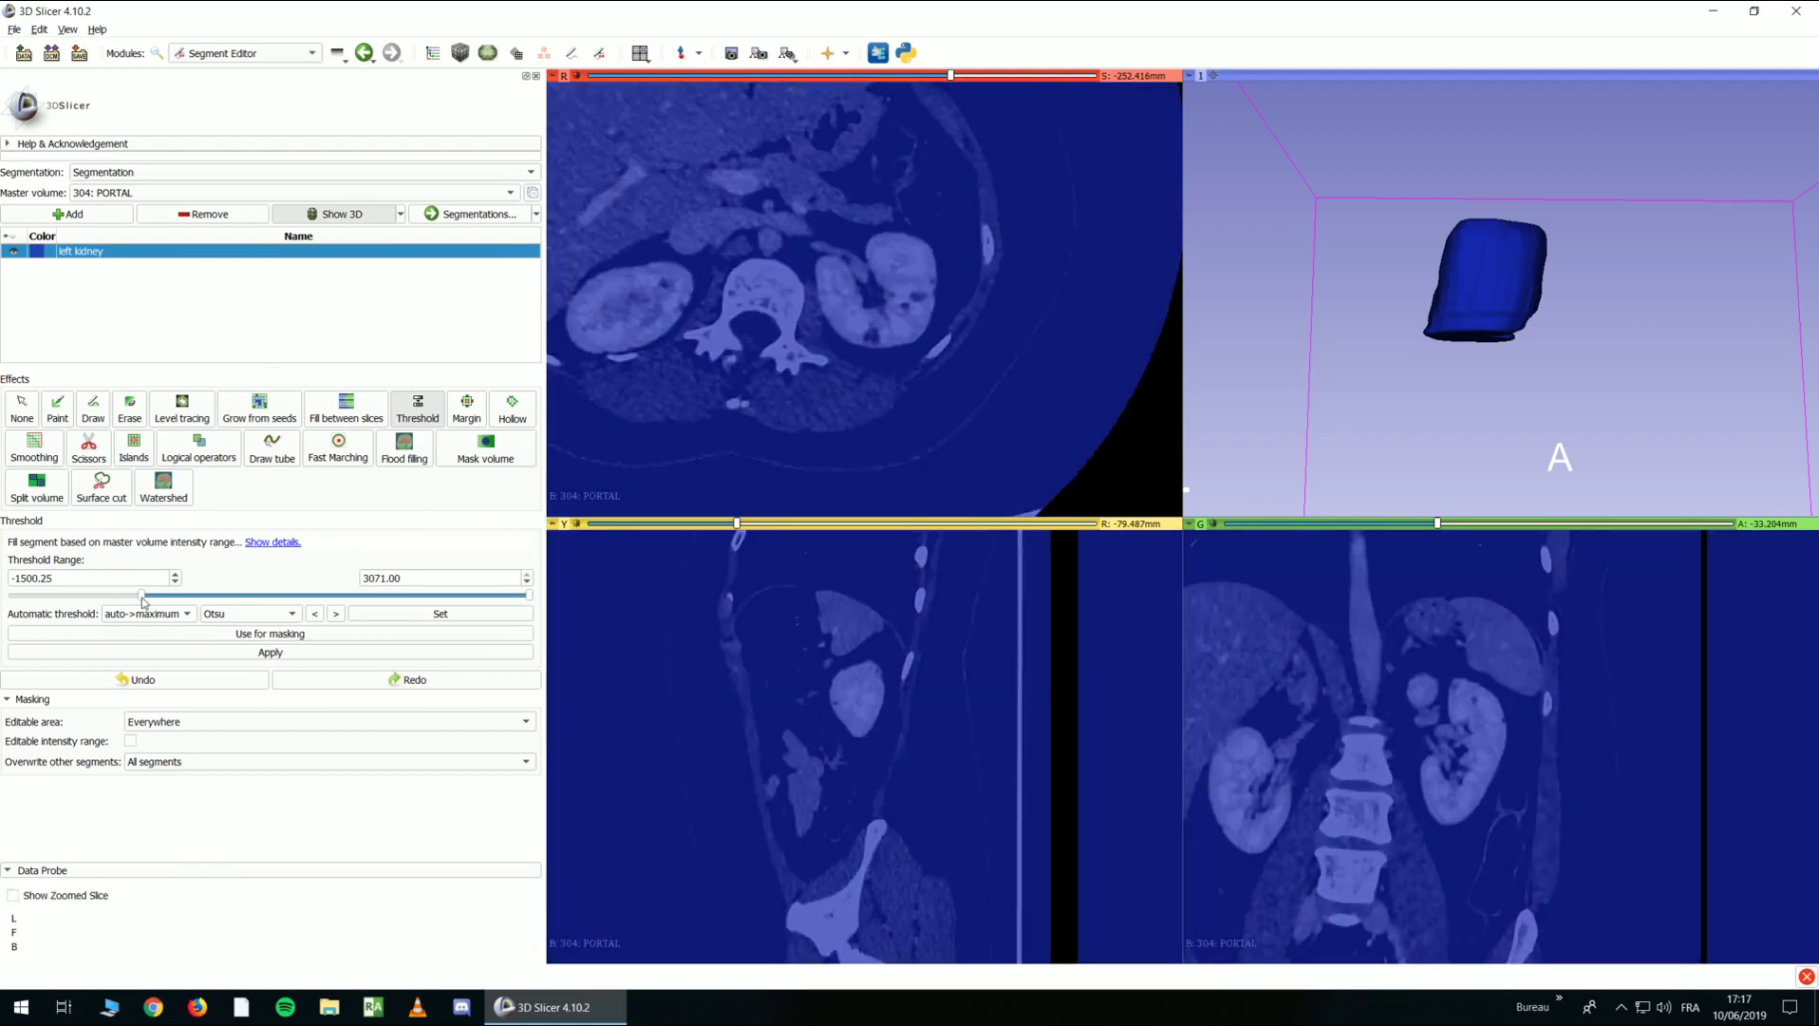
{"action": "left_click_drag", "start_coordinate": [140, 594], "coordinate": [274, 594]}
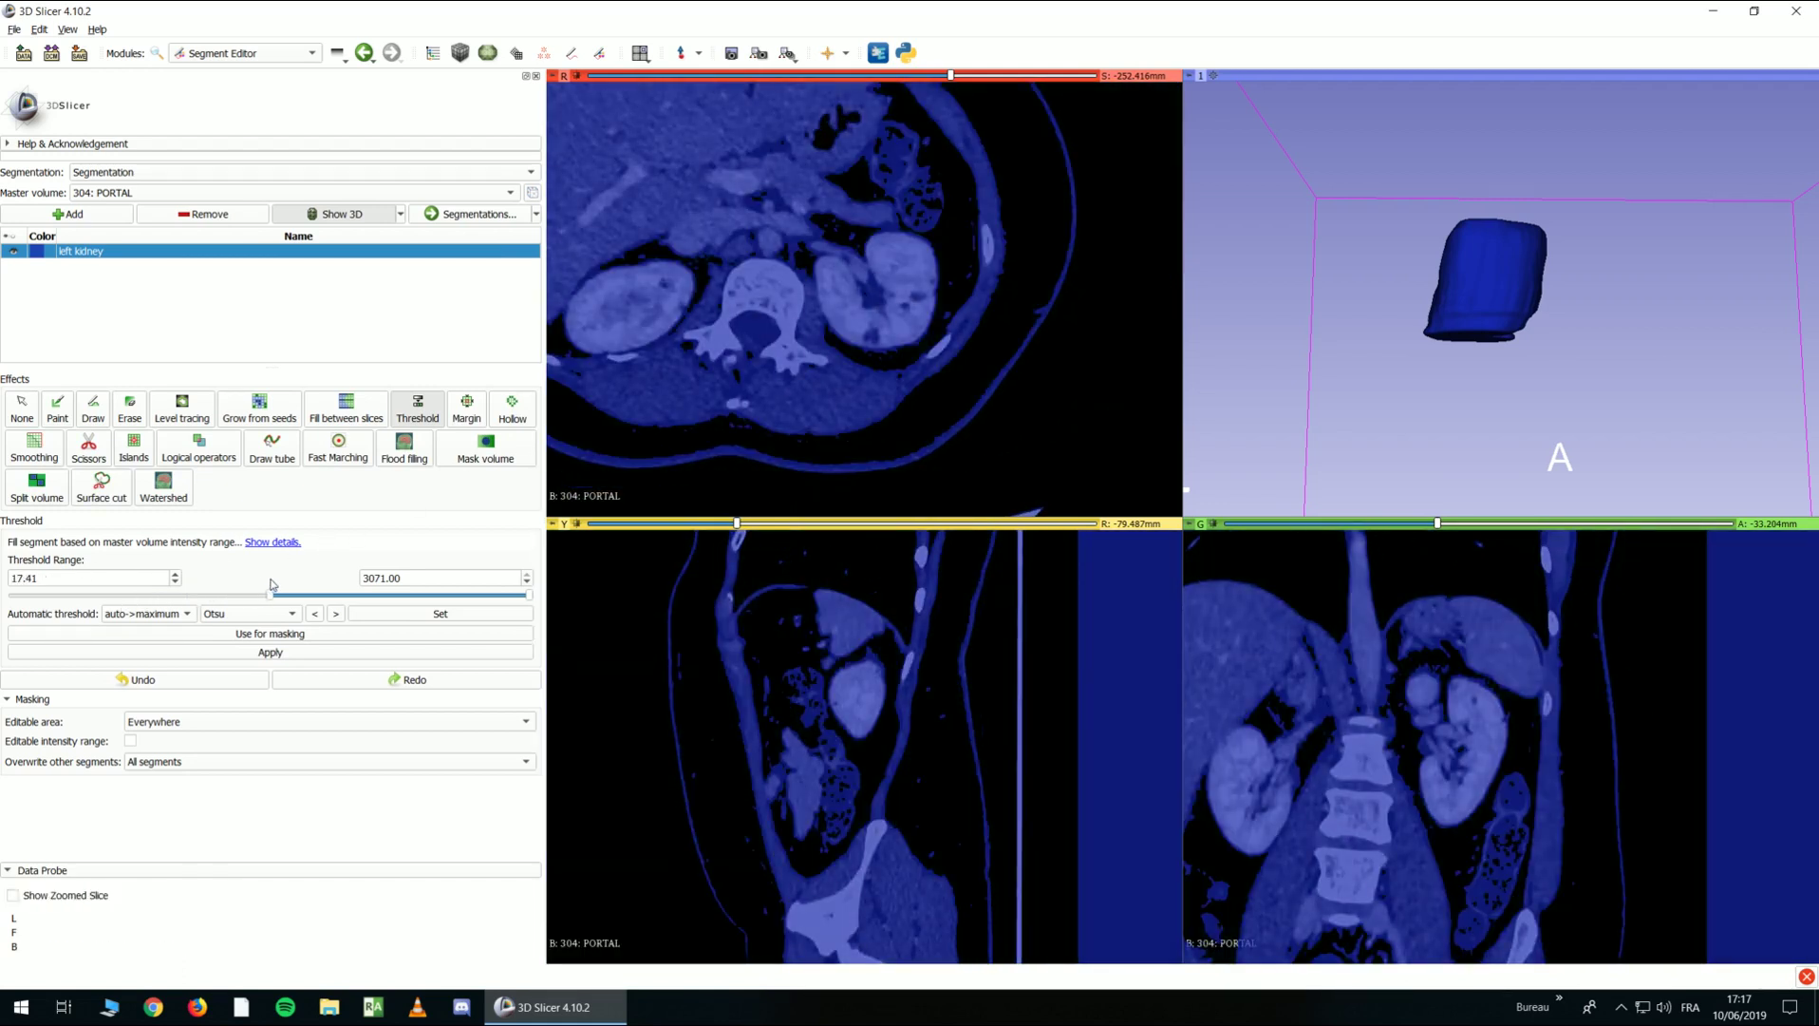
{"action": "key", "text": "shift"}
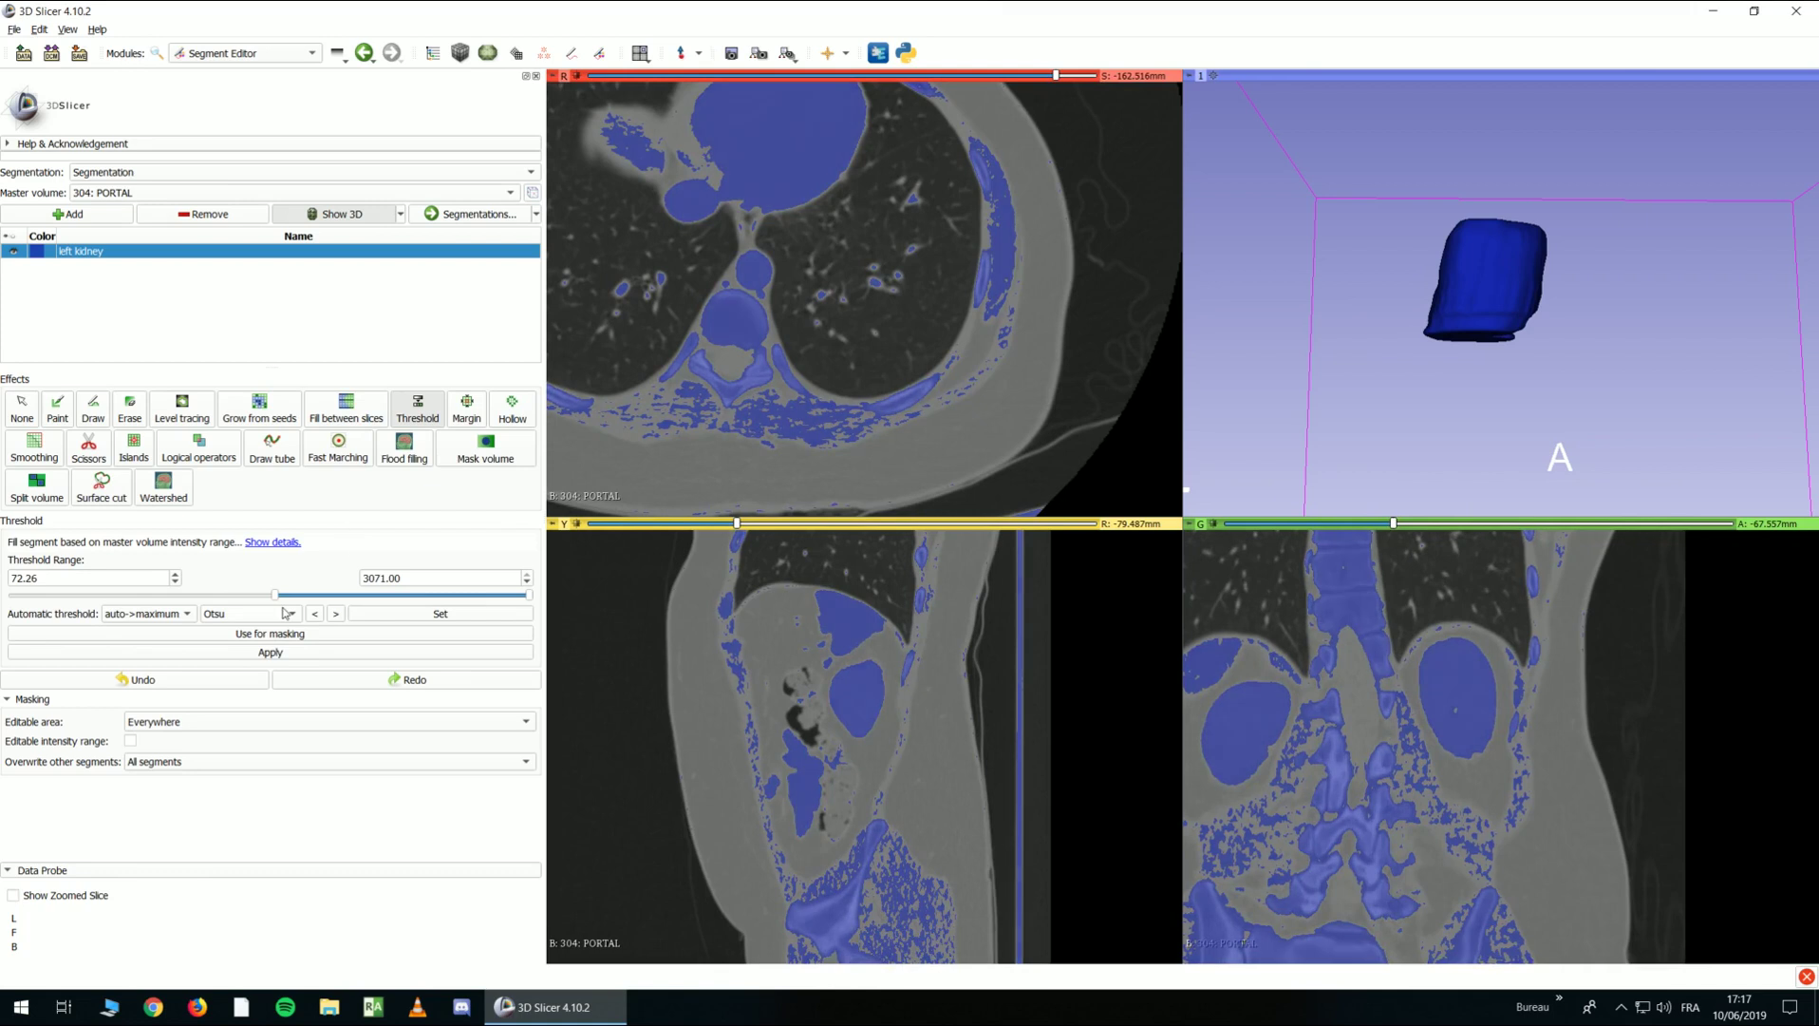
Preview a threshold range of -3024.00 to -585.98 and examine its coverage of the lungs on the axial slices
{"action": "left_click_drag", "start_coordinate": [275, 595], "coordinate": [3, 596]}
{"action": "left_click_drag", "start_coordinate": [529, 596], "coordinate": [214, 585]}
{"action": "scroll", "coordinate": [1139, 247], "scroll_direction": "up", "scroll_amount": 13}
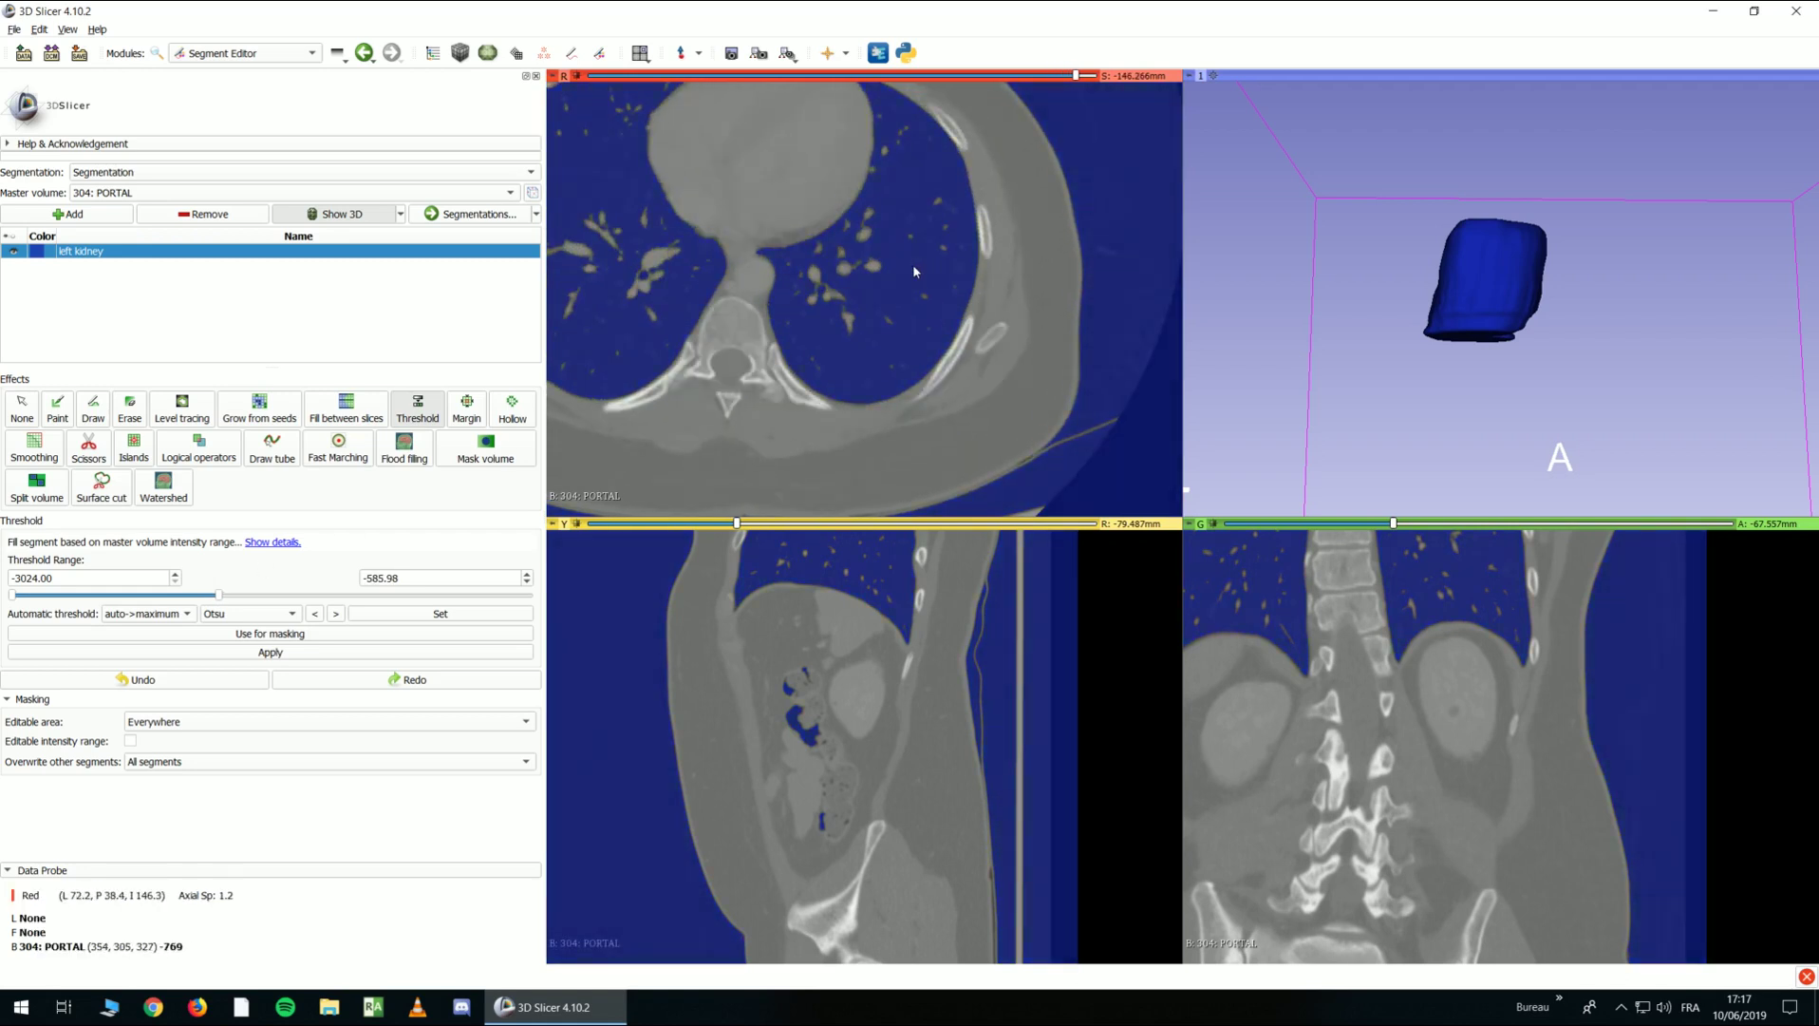
{"action": "scroll", "coordinate": [912, 285], "scroll_direction": "up", "scroll_amount": 4}
{"action": "mouse_move", "coordinate": [1079, 75]}
{"action": "left_mouse_down"}
{"action": "mouse_move", "coordinate": [821, 80]}
{"action": "mouse_move", "coordinate": [1086, 80]}
{"action": "left_mouse_up"}
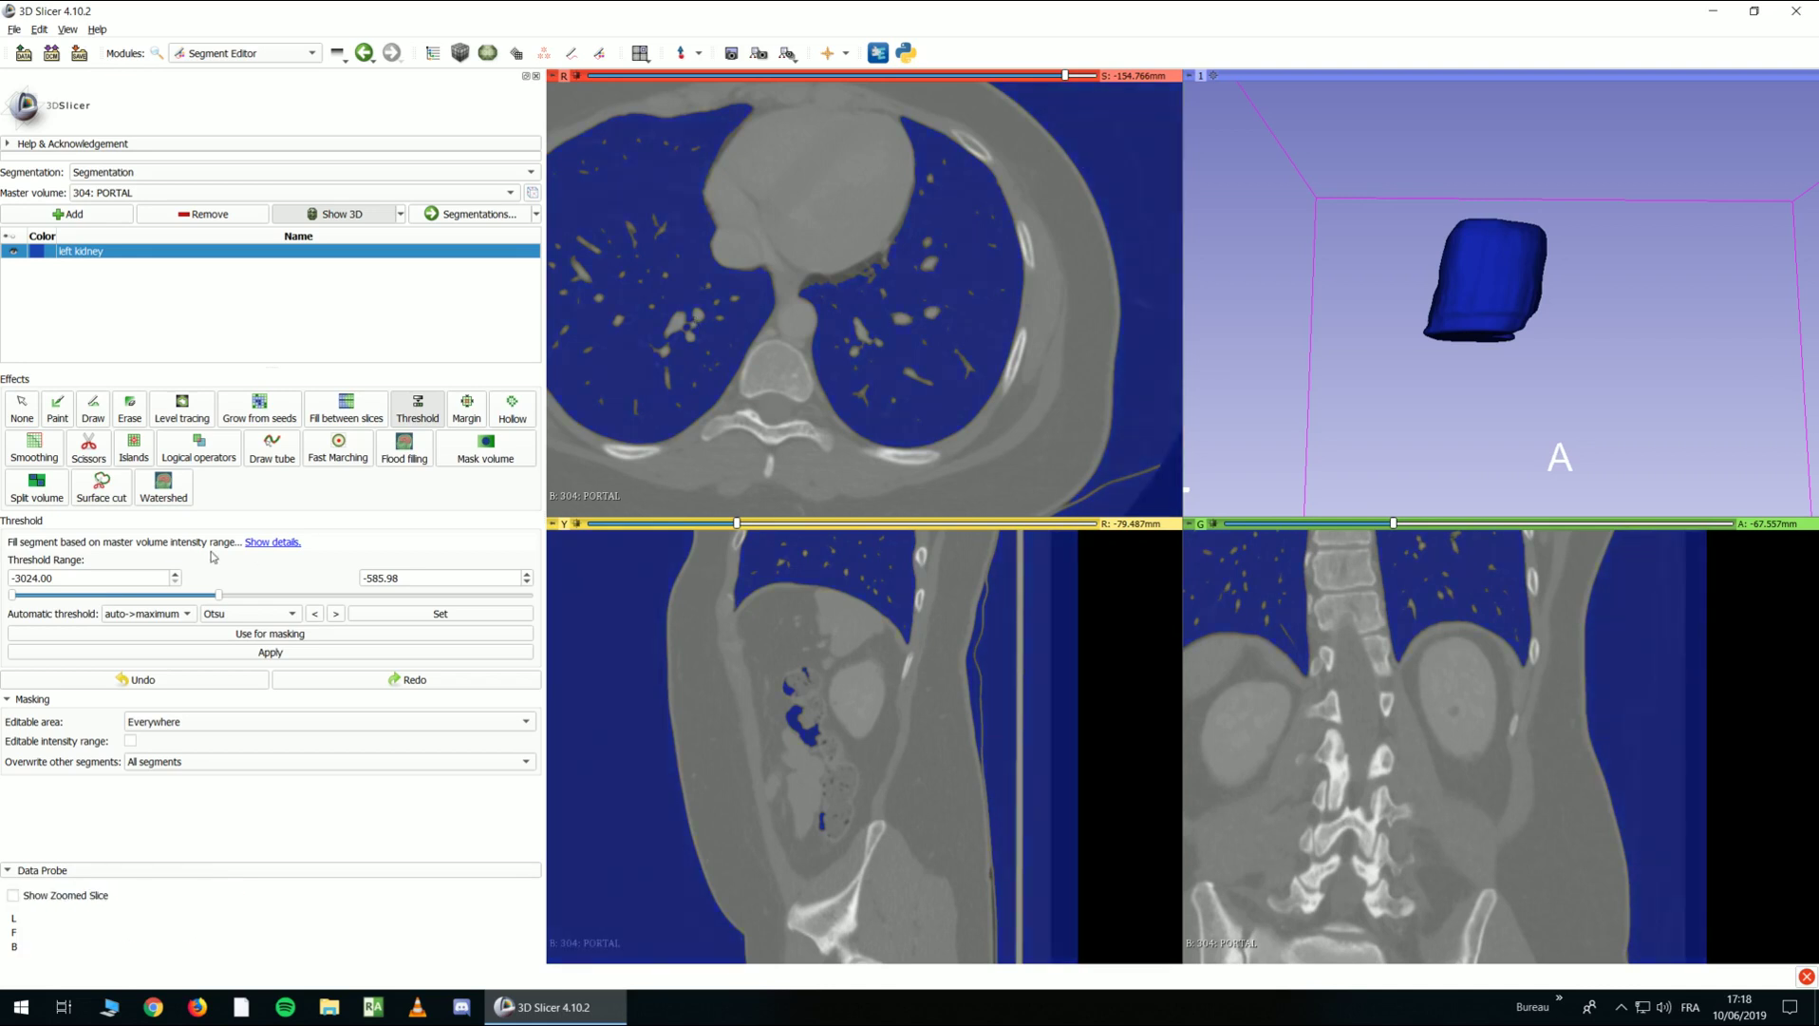
Set the threshold range to 407.50–3071.00 to isolate bone and fit the sagittal slice in its view
{"action": "left_click_drag", "start_coordinate": [218, 599], "coordinate": [529, 596]}
{"action": "left_click_drag", "start_coordinate": [13, 596], "coordinate": [303, 595]}
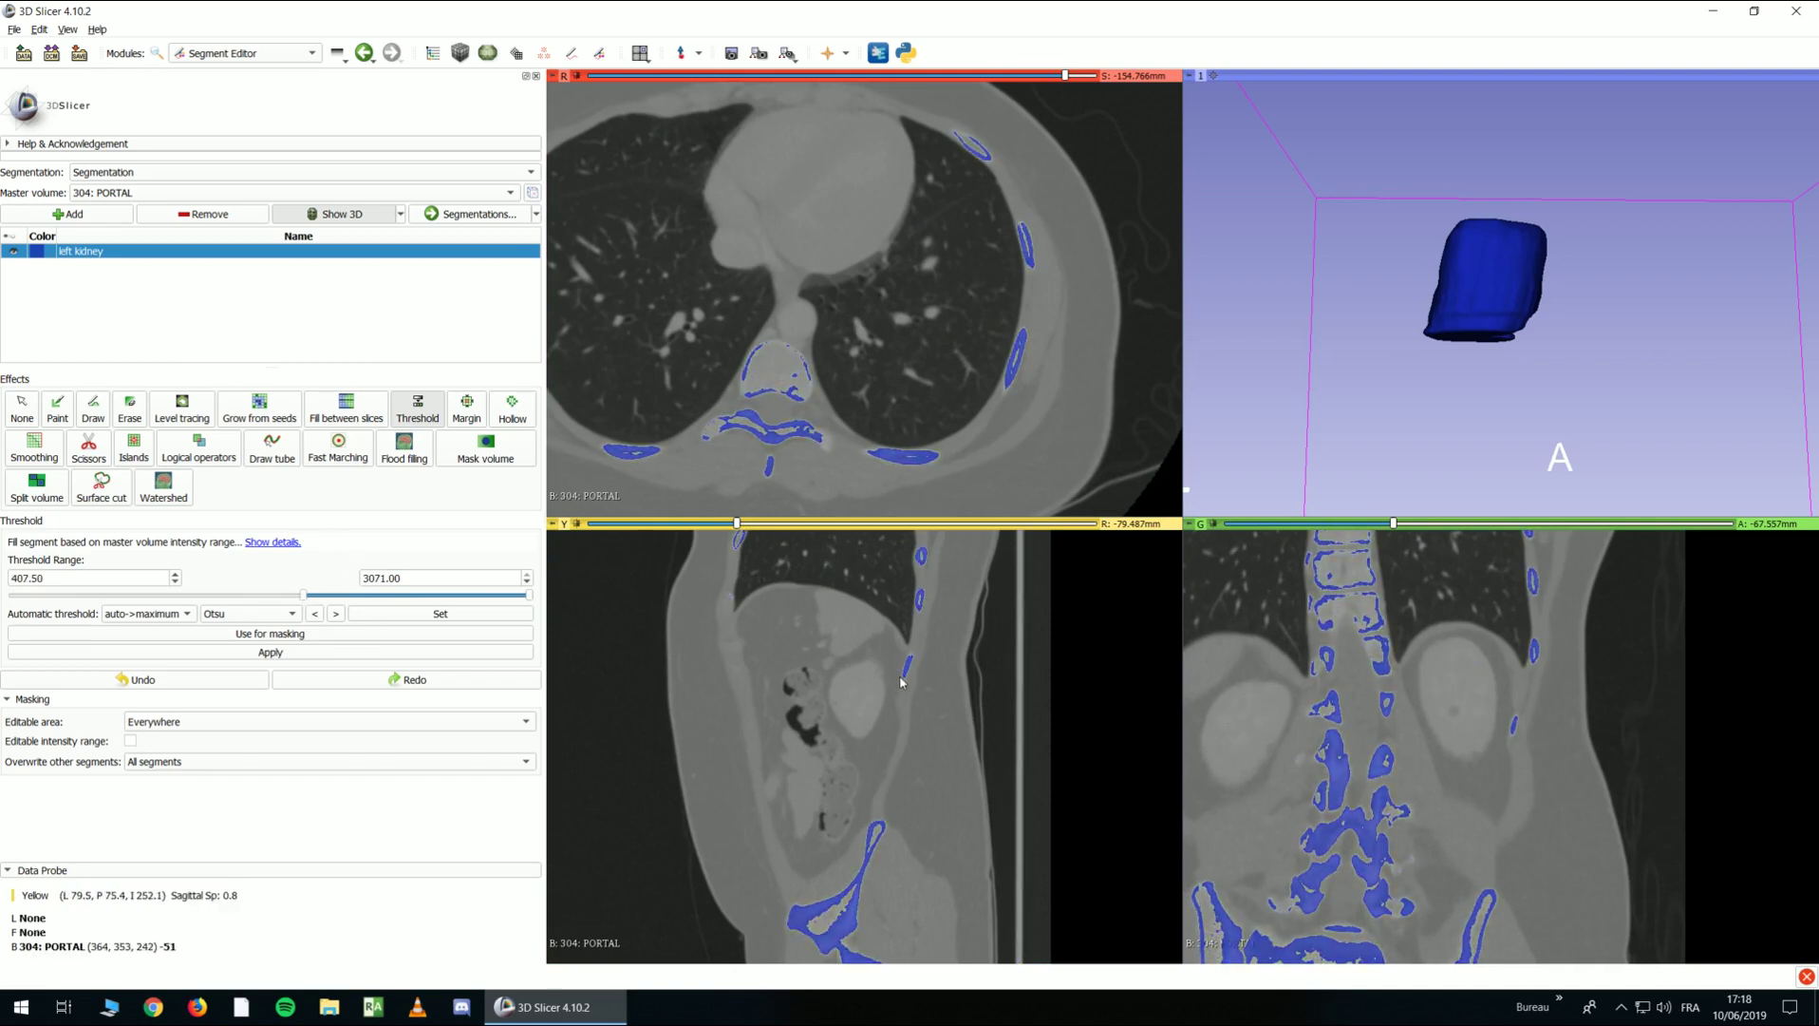
{"action": "key", "text": "r"}
Try filling the segment with the bone threshold, inspect the skeleton in 3D, and undo the fill
{"action": "left_click", "coordinate": [295, 654]}
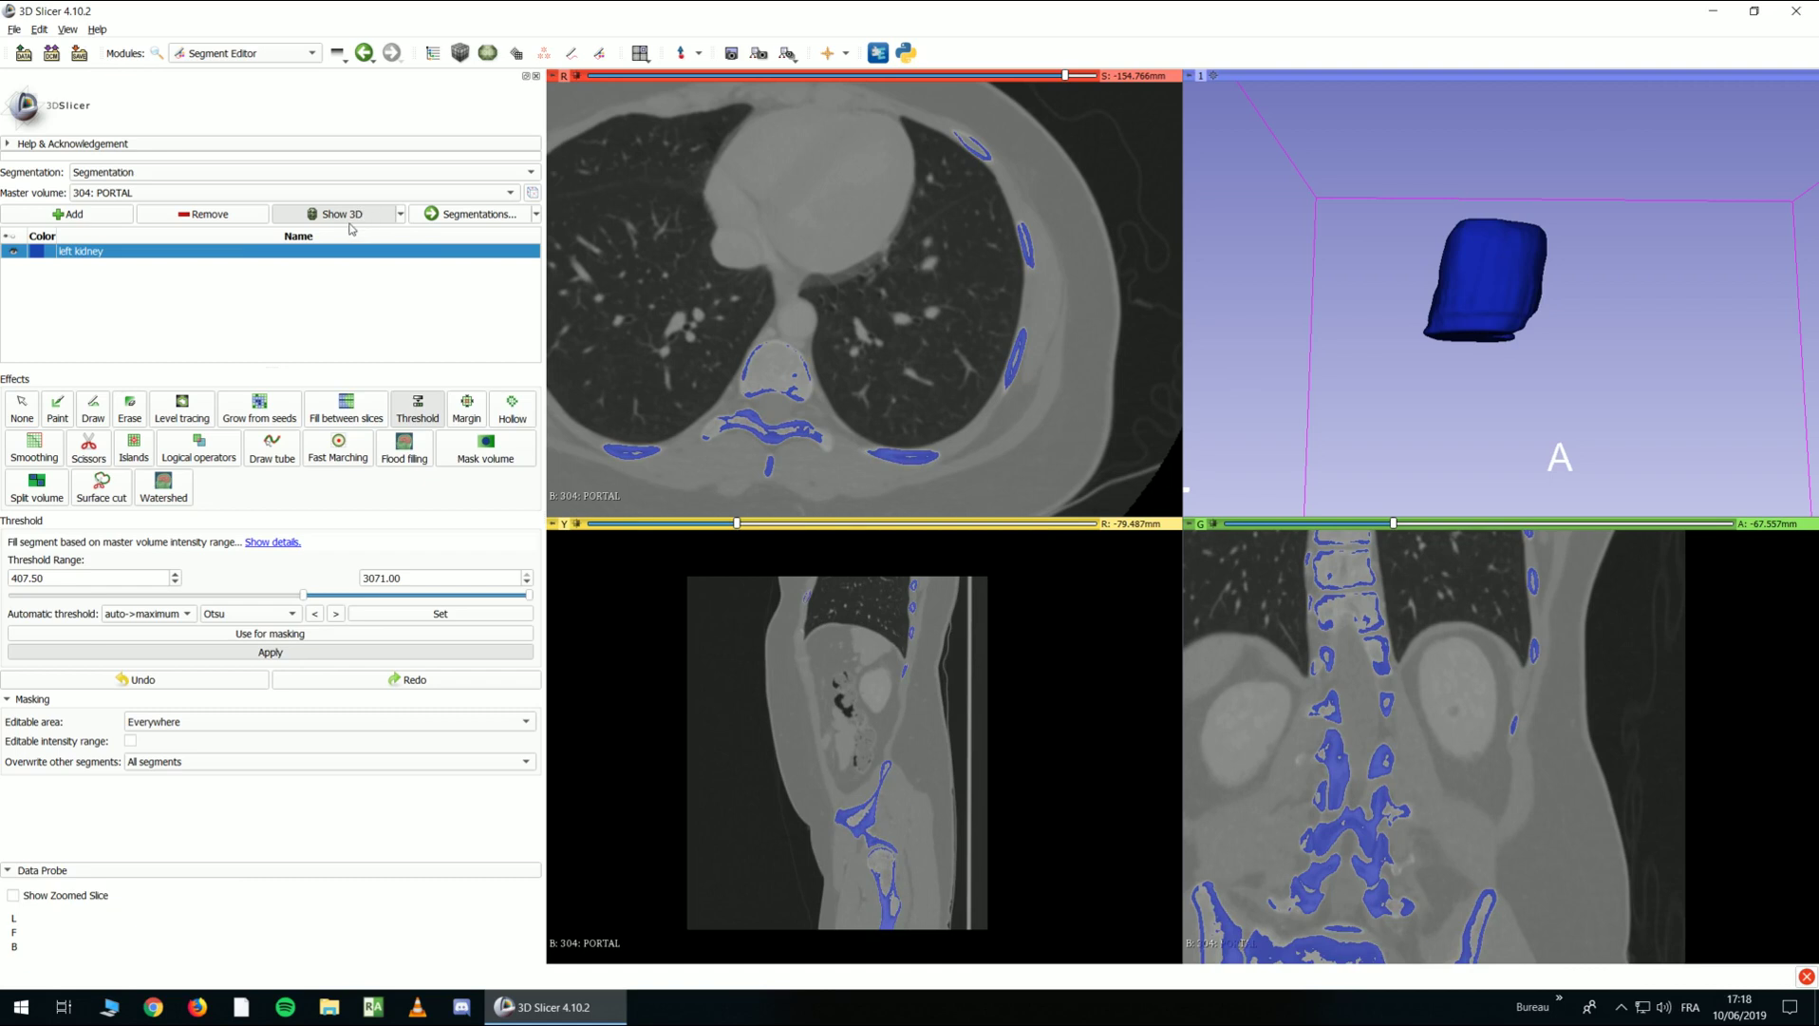
{"action": "scroll", "coordinate": [1623, 297], "scroll_direction": "down", "scroll_amount": 3}
{"action": "left_click_drag", "start_coordinate": [1665, 311], "coordinate": [1725, 340]}
{"action": "scroll", "coordinate": [1353, 304], "scroll_direction": "up", "scroll_amount": 3}
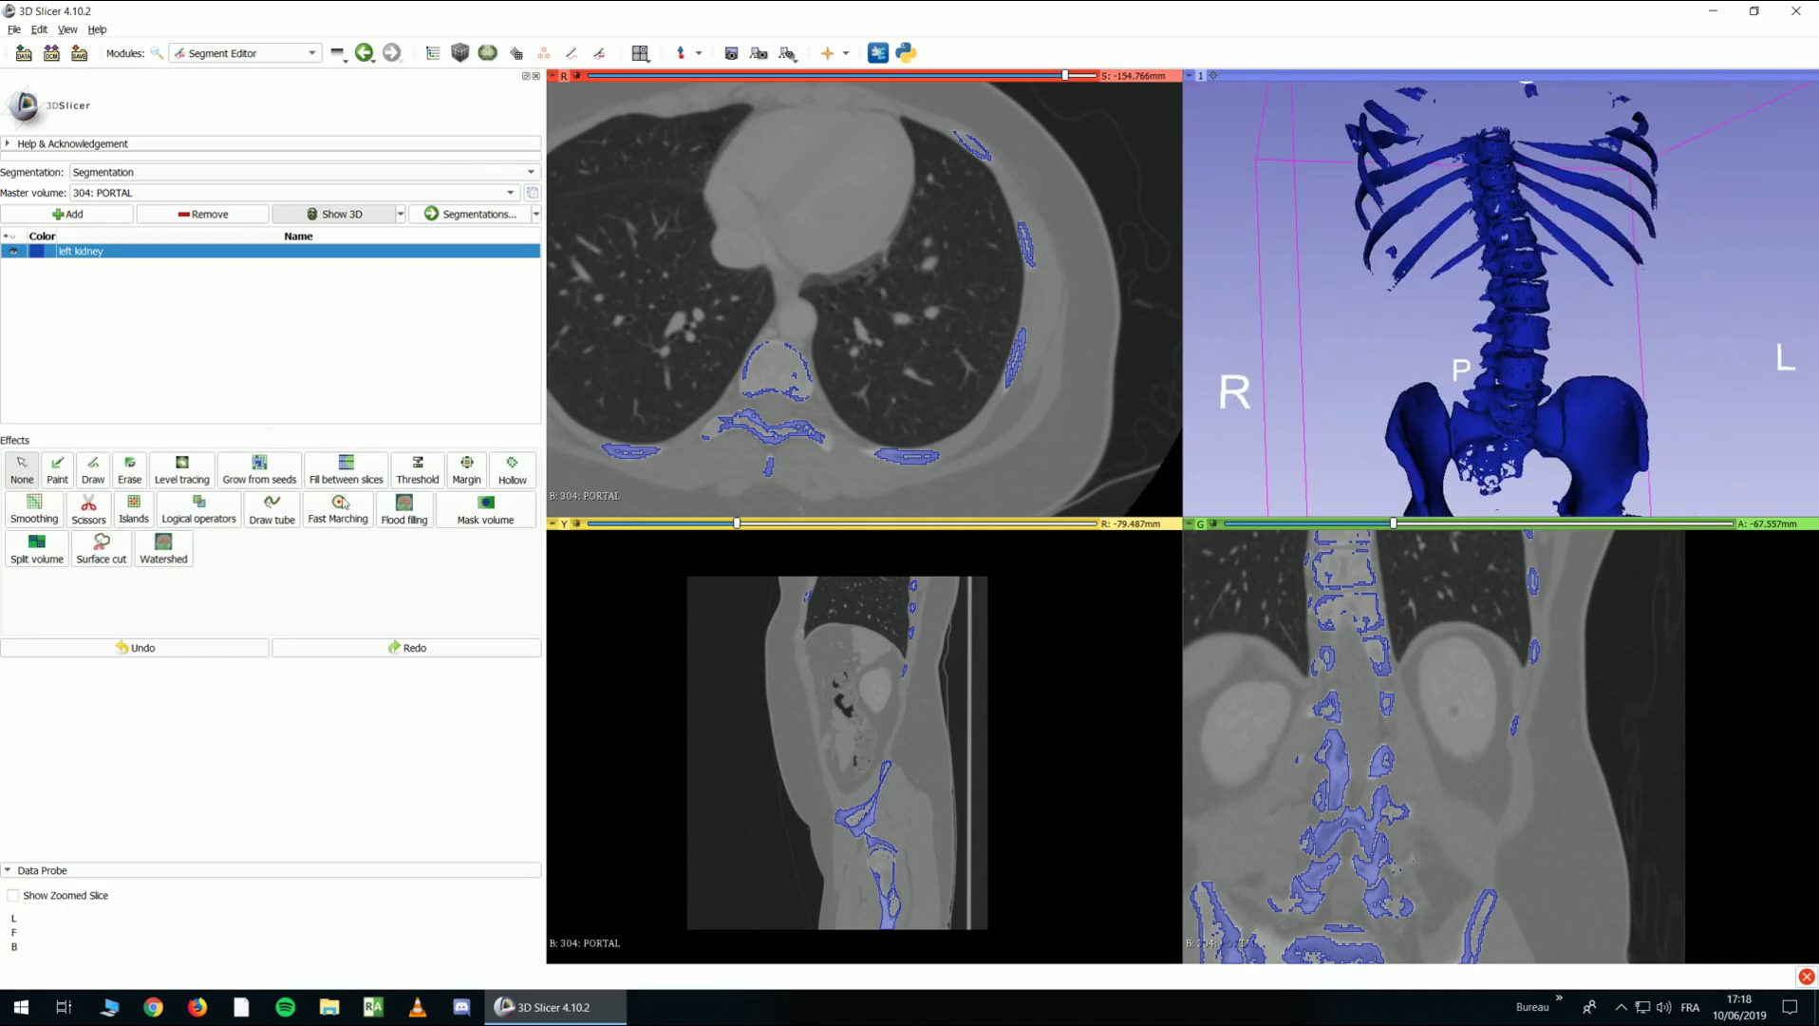
{"action": "left_click", "coordinate": [136, 650]}
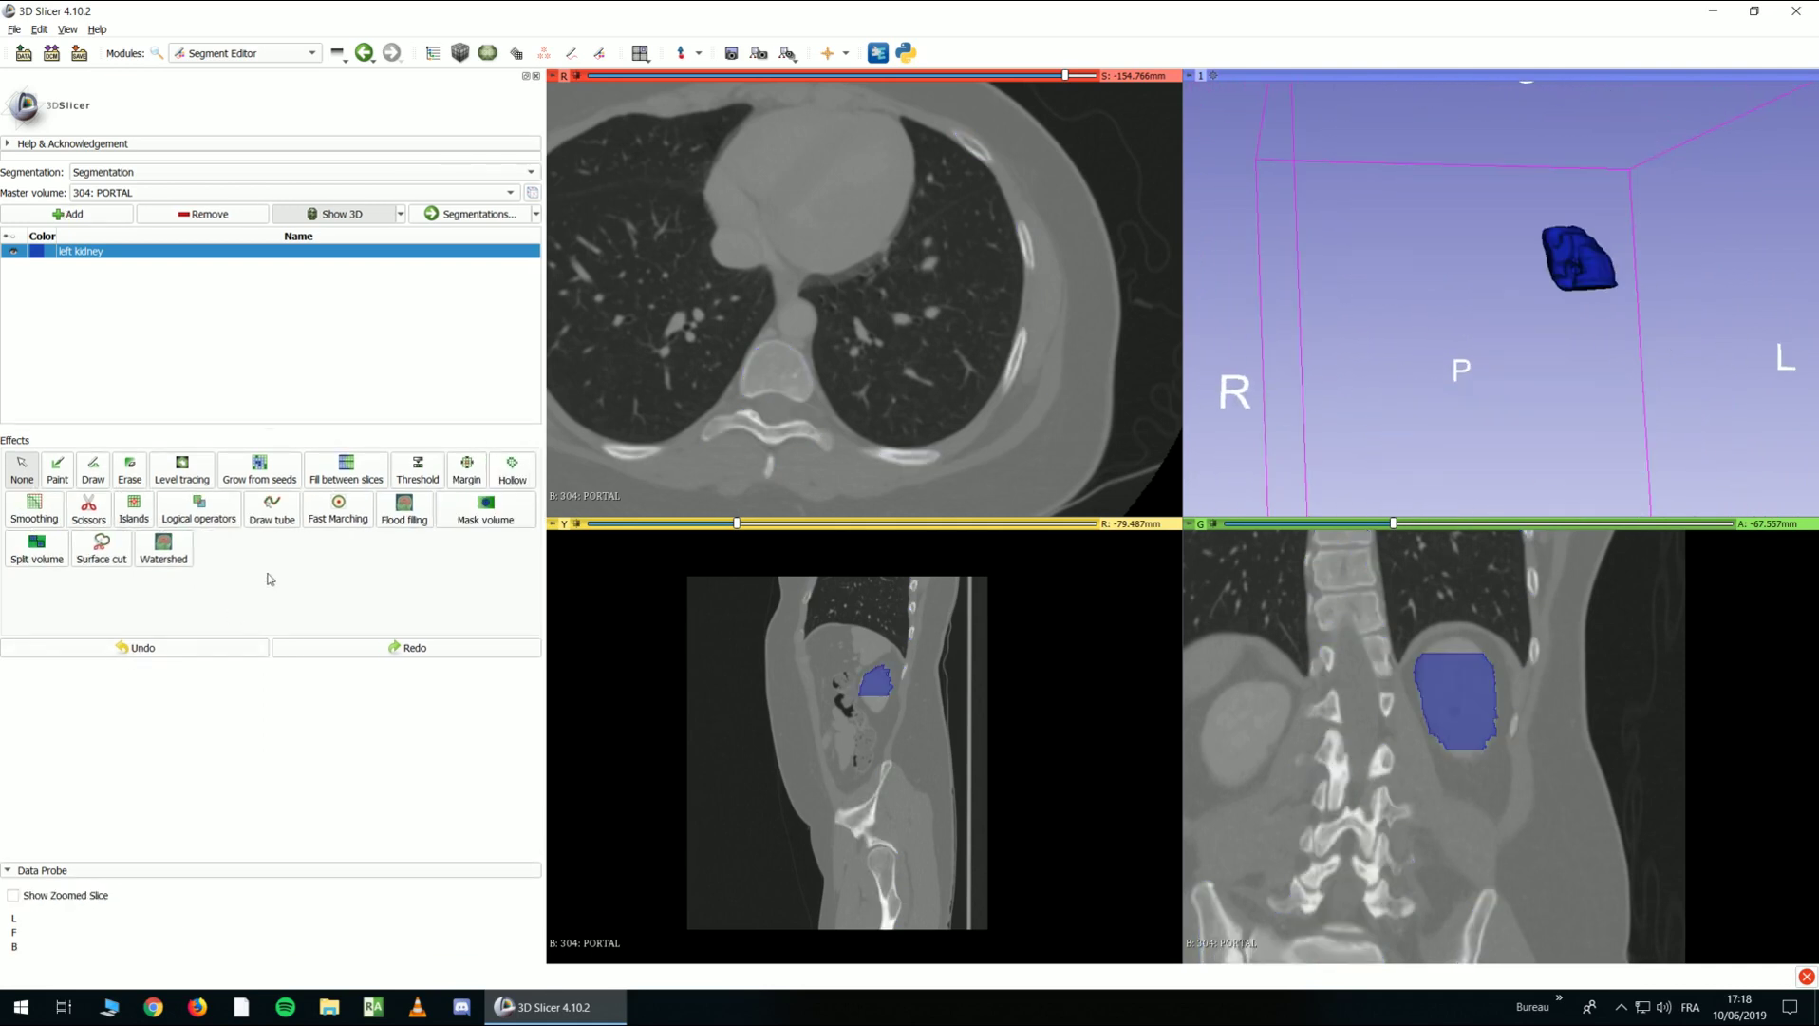
Use the 407.50–3071.00 threshold range as the editable intensity mask for painting
{"action": "left_click", "coordinate": [418, 469]}
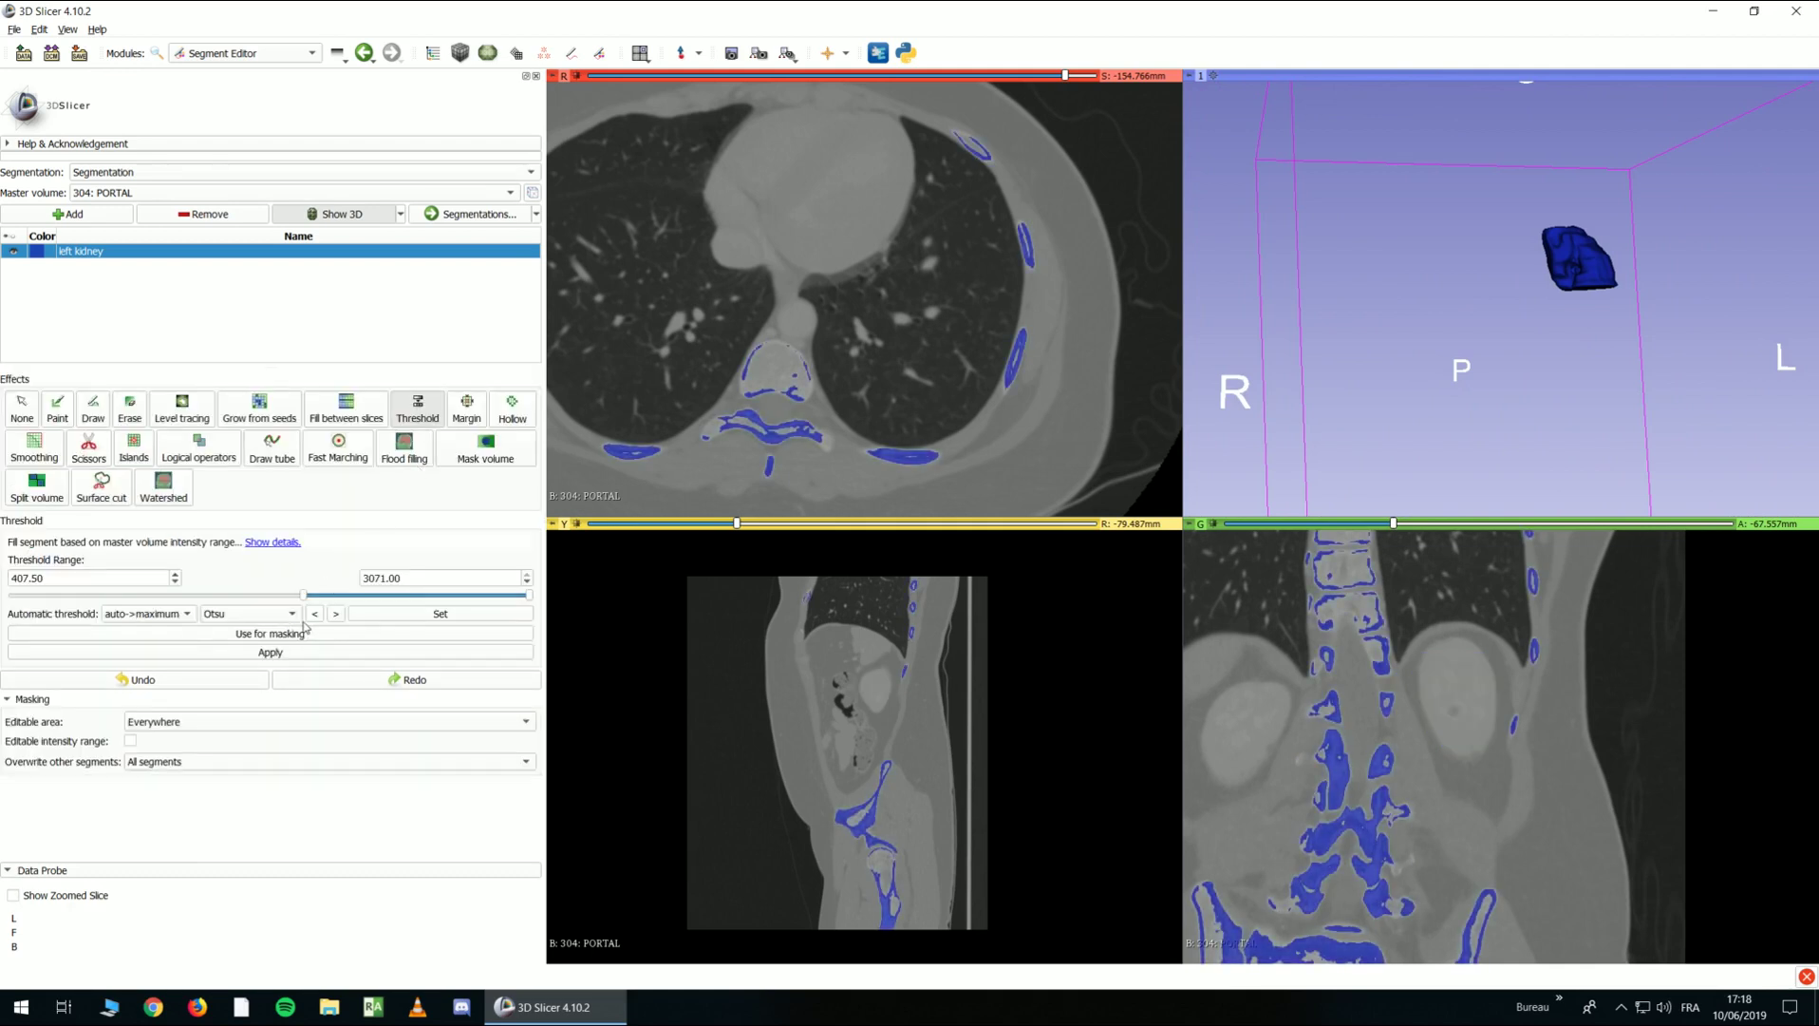
{"action": "left_click", "coordinate": [276, 635]}
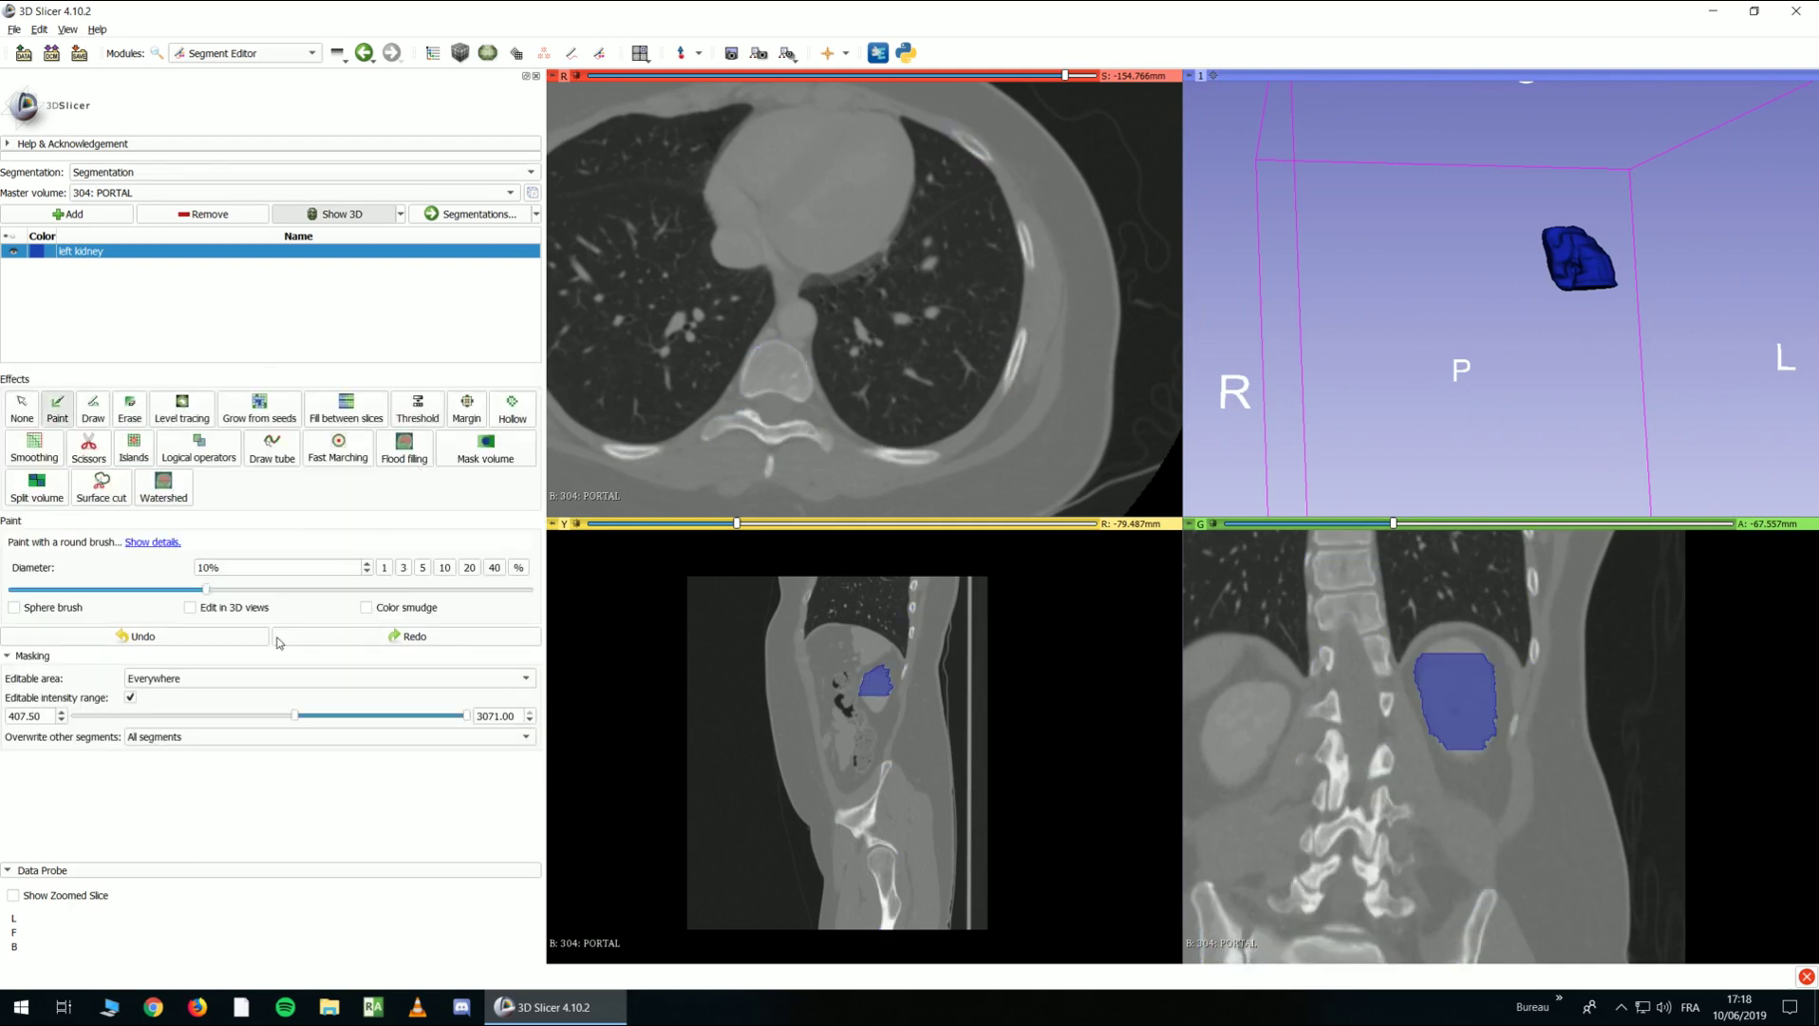
Zoom in on a left rib beside the spine in the axial view and set Paint to a 5% sphere brush
{"action": "scroll", "coordinate": [779, 404], "scroll_direction": "up", "scroll_amount": 1}
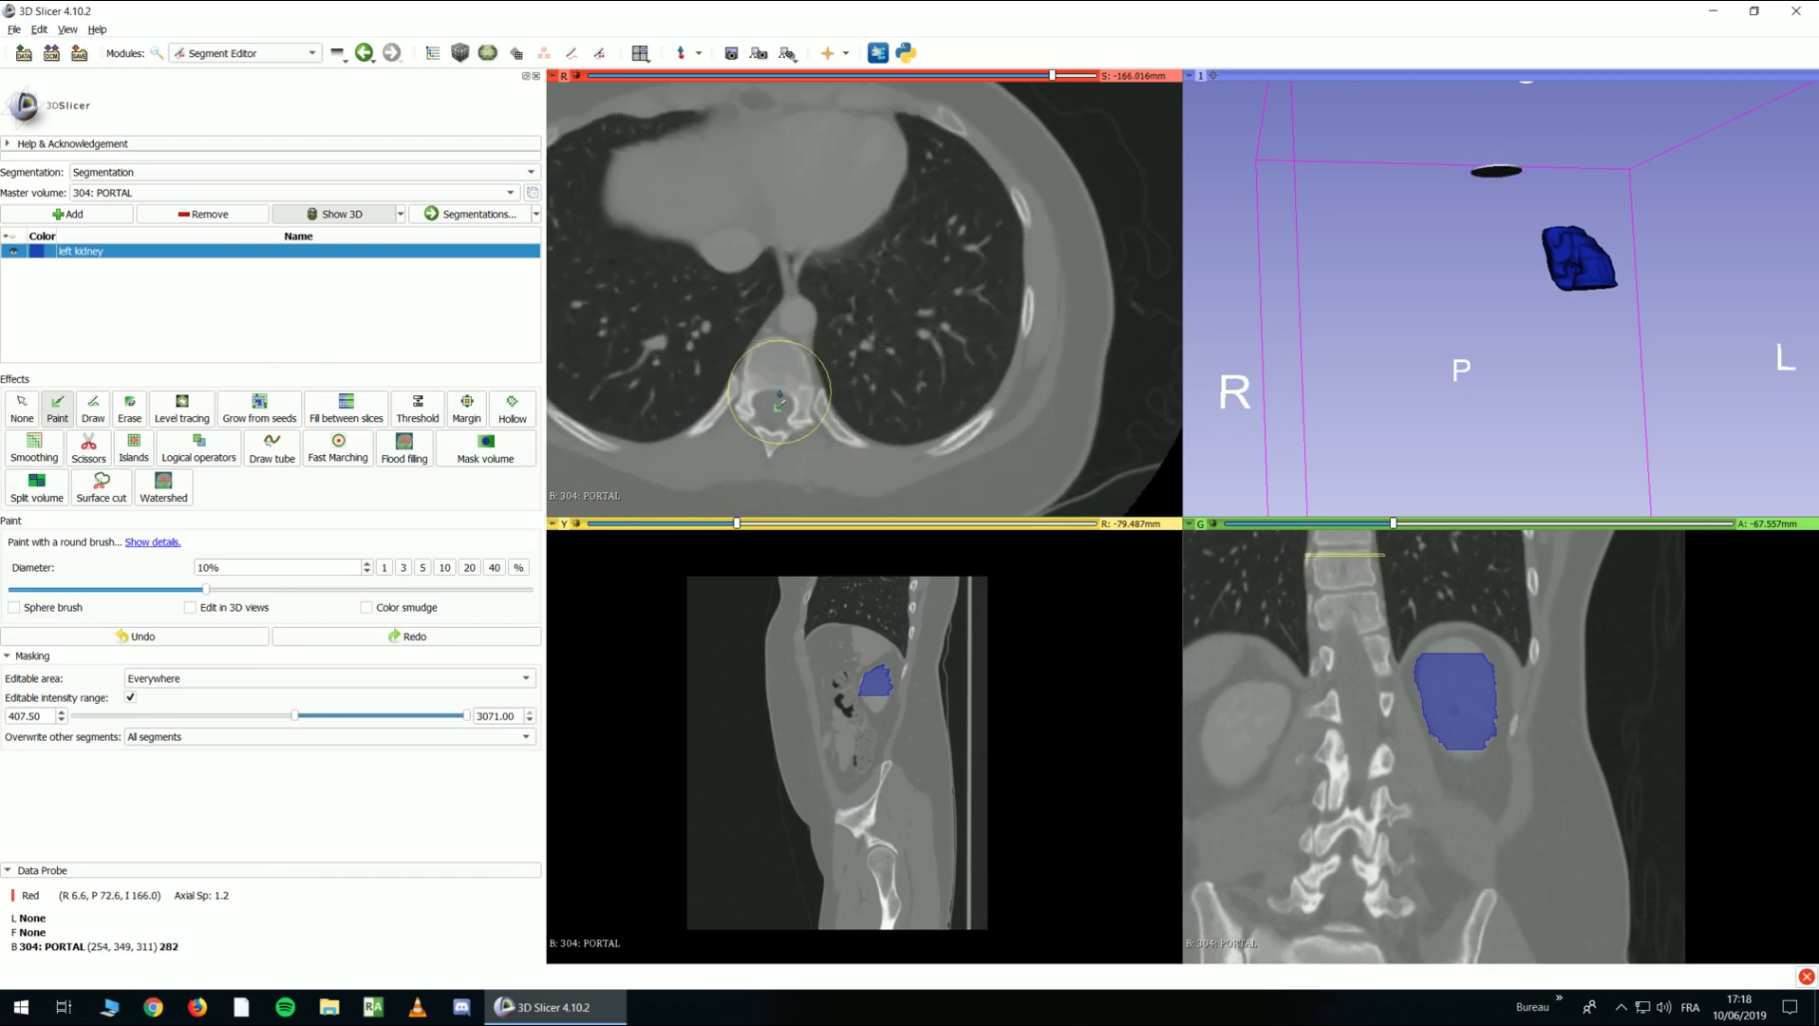
{"action": "scroll", "coordinate": [810, 411], "scroll_direction": "down", "scroll_amount": 10}
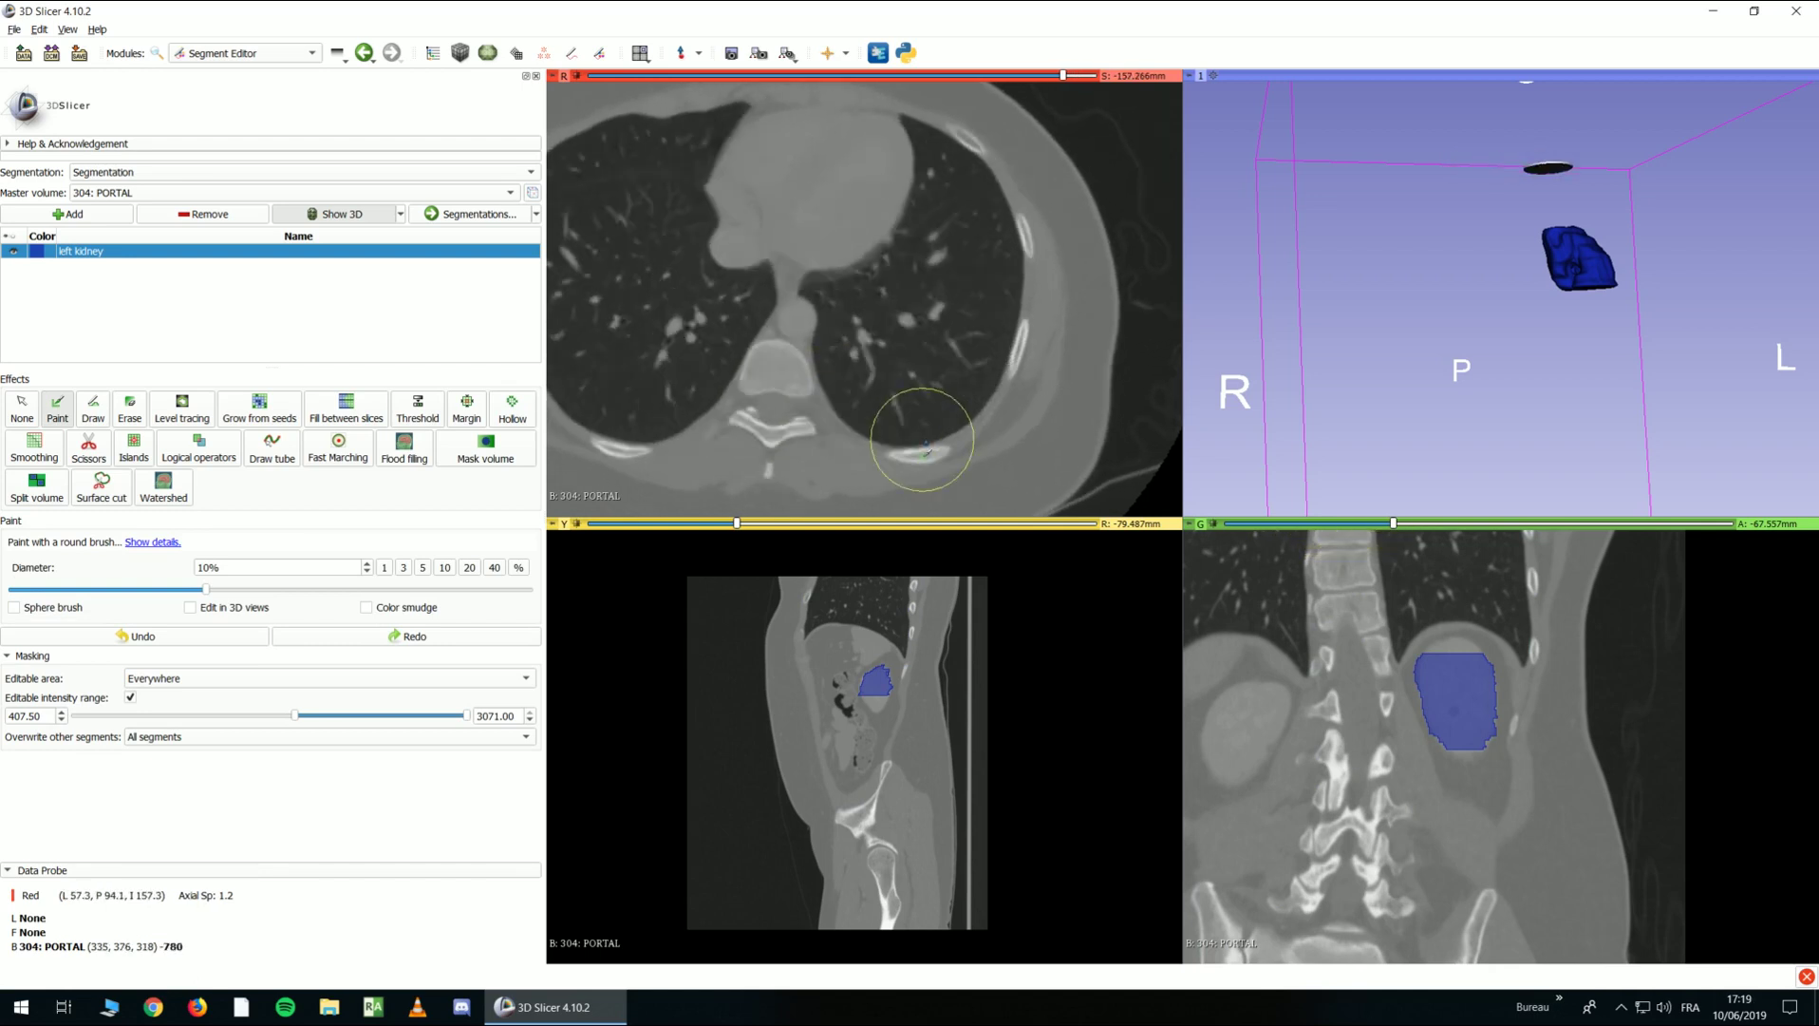
{"action": "scroll", "coordinate": [968, 422], "scroll_direction": "down", "scroll_amount": 20}
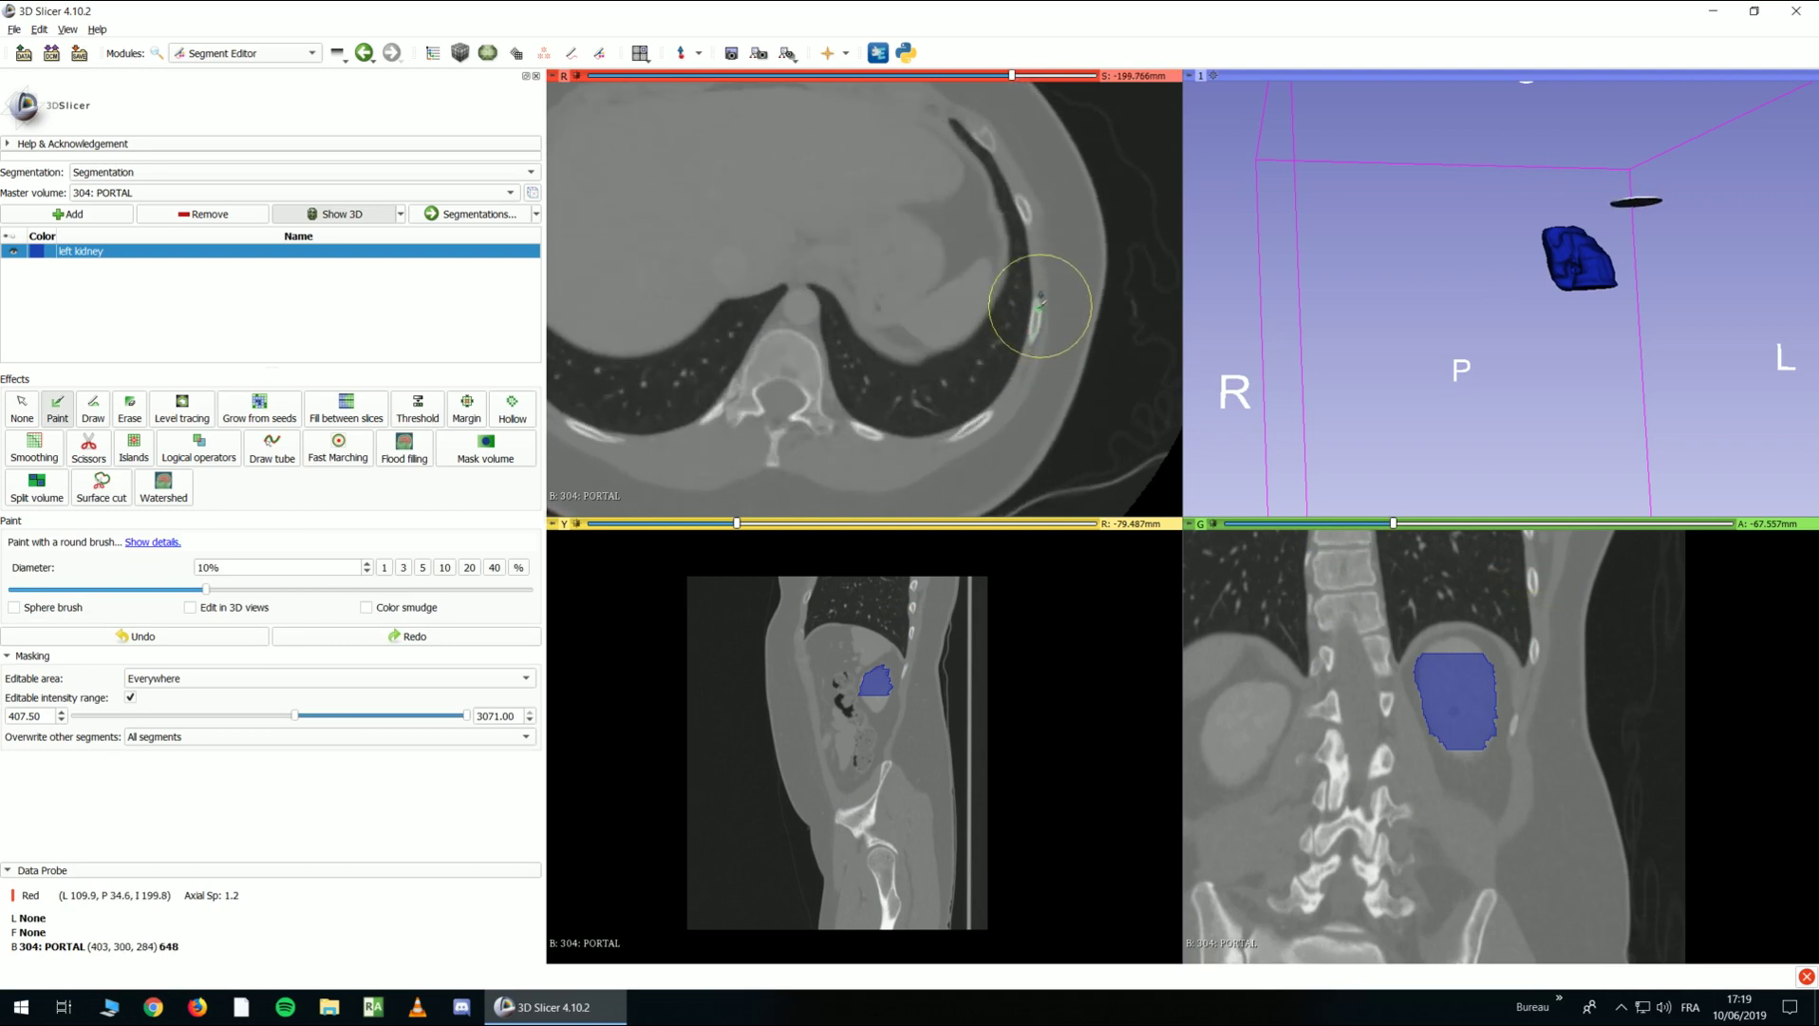
{"action": "scroll", "coordinate": [1054, 262], "scroll_direction": "down", "scroll_amount": 15}
{"action": "scroll", "coordinate": [1031, 313], "scroll_direction": "up", "scroll_amount": 20}
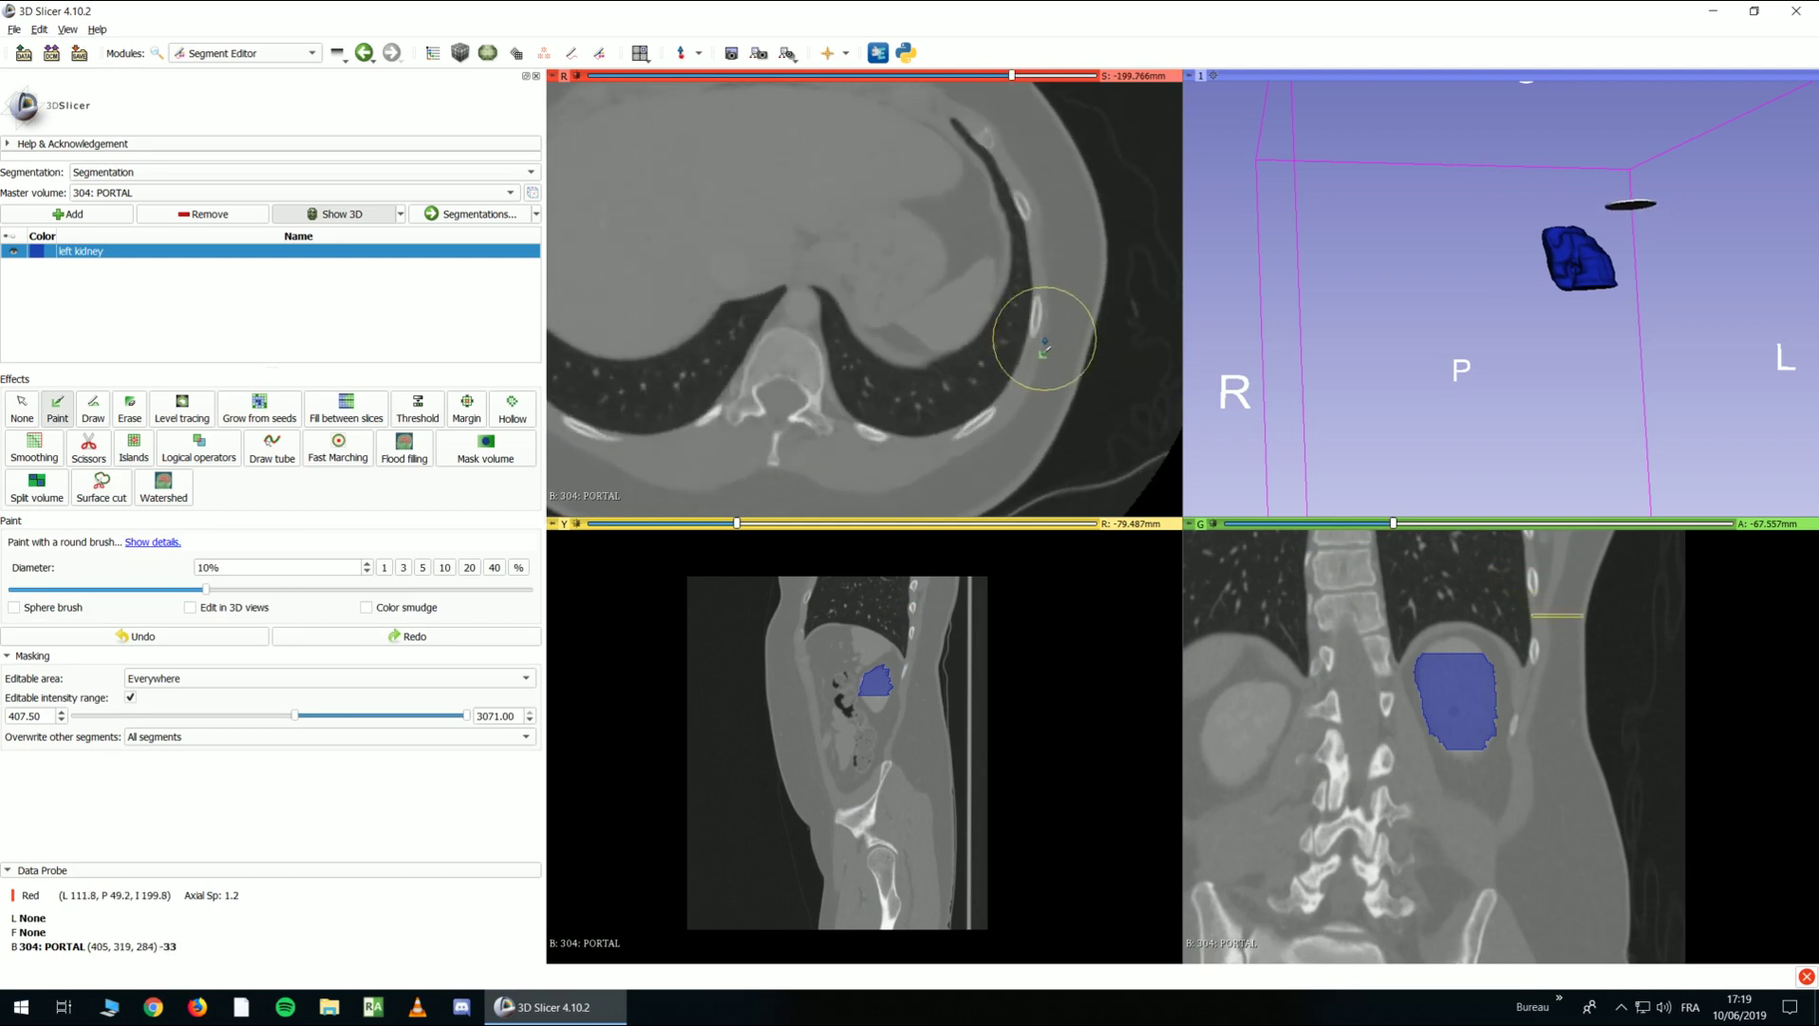
{"action": "scroll", "coordinate": [995, 370], "scroll_direction": "up", "scroll_amount": 20}
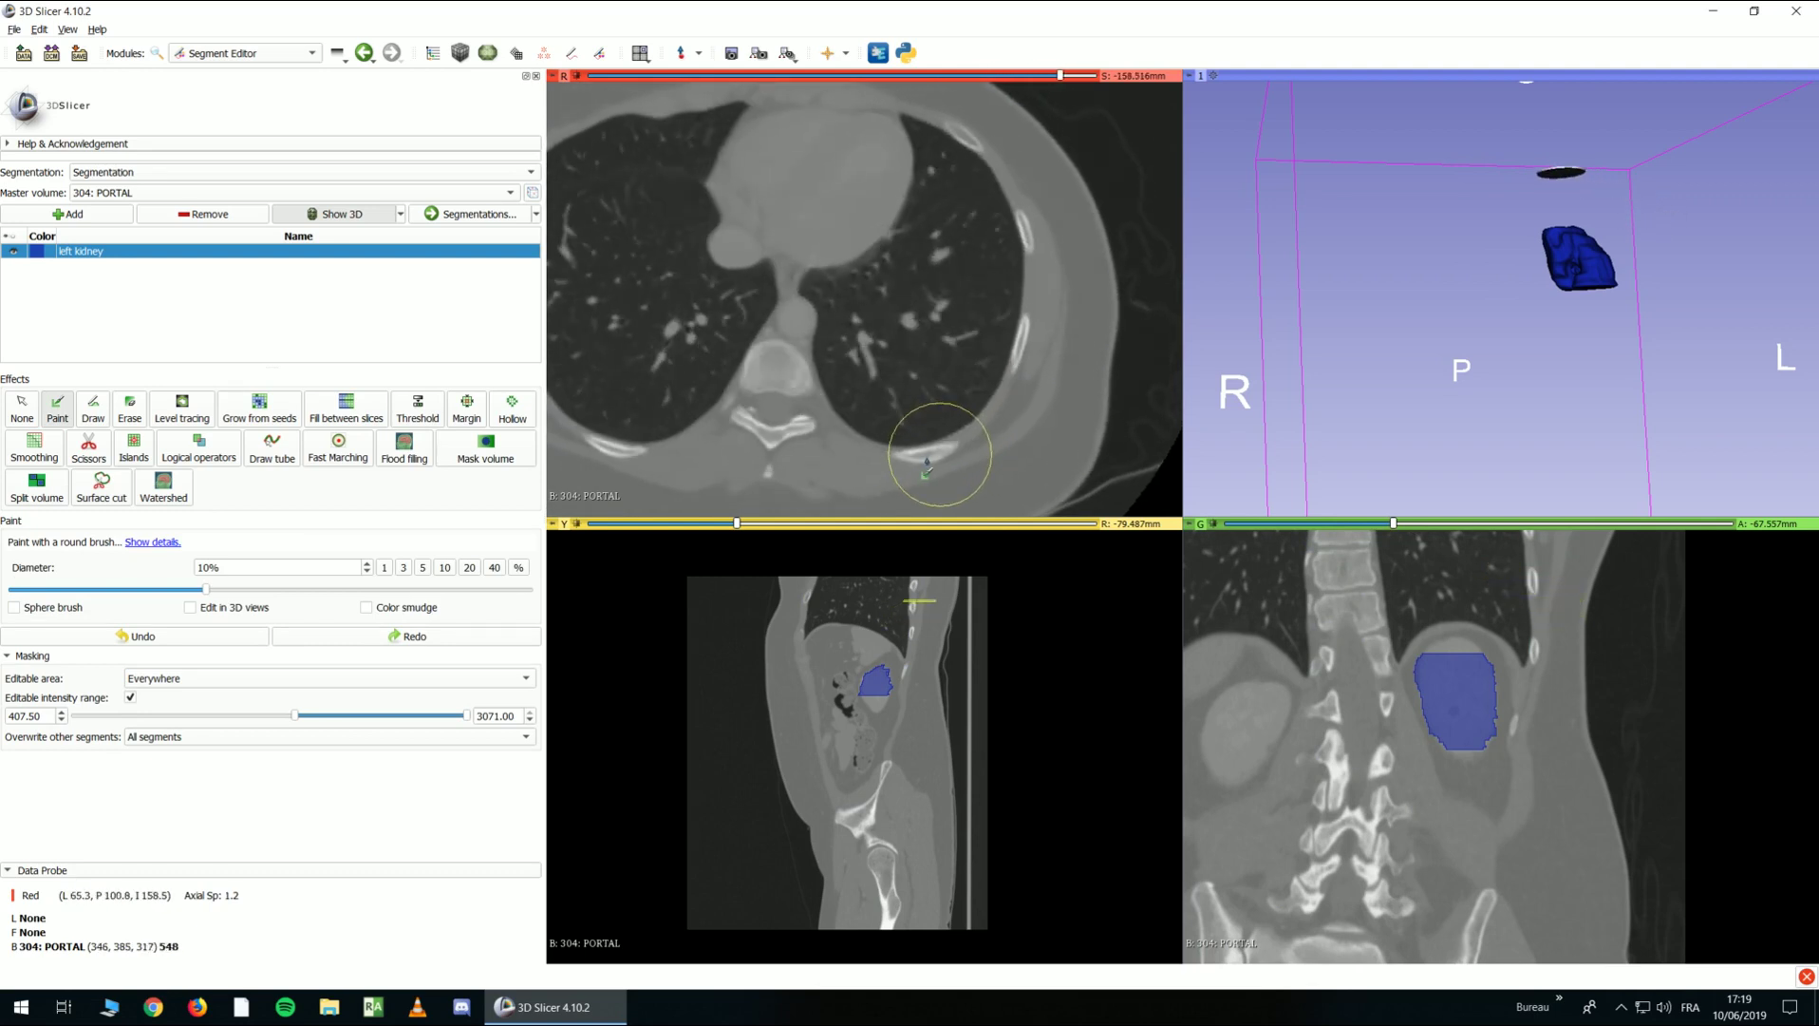
{"action": "scroll", "coordinate": [874, 456], "scroll_direction": "up", "scroll_amount": 2}
{"action": "scroll", "coordinate": [869, 422], "scroll_direction": "up", "scroll_amount": 6, "text": "ctrl"}
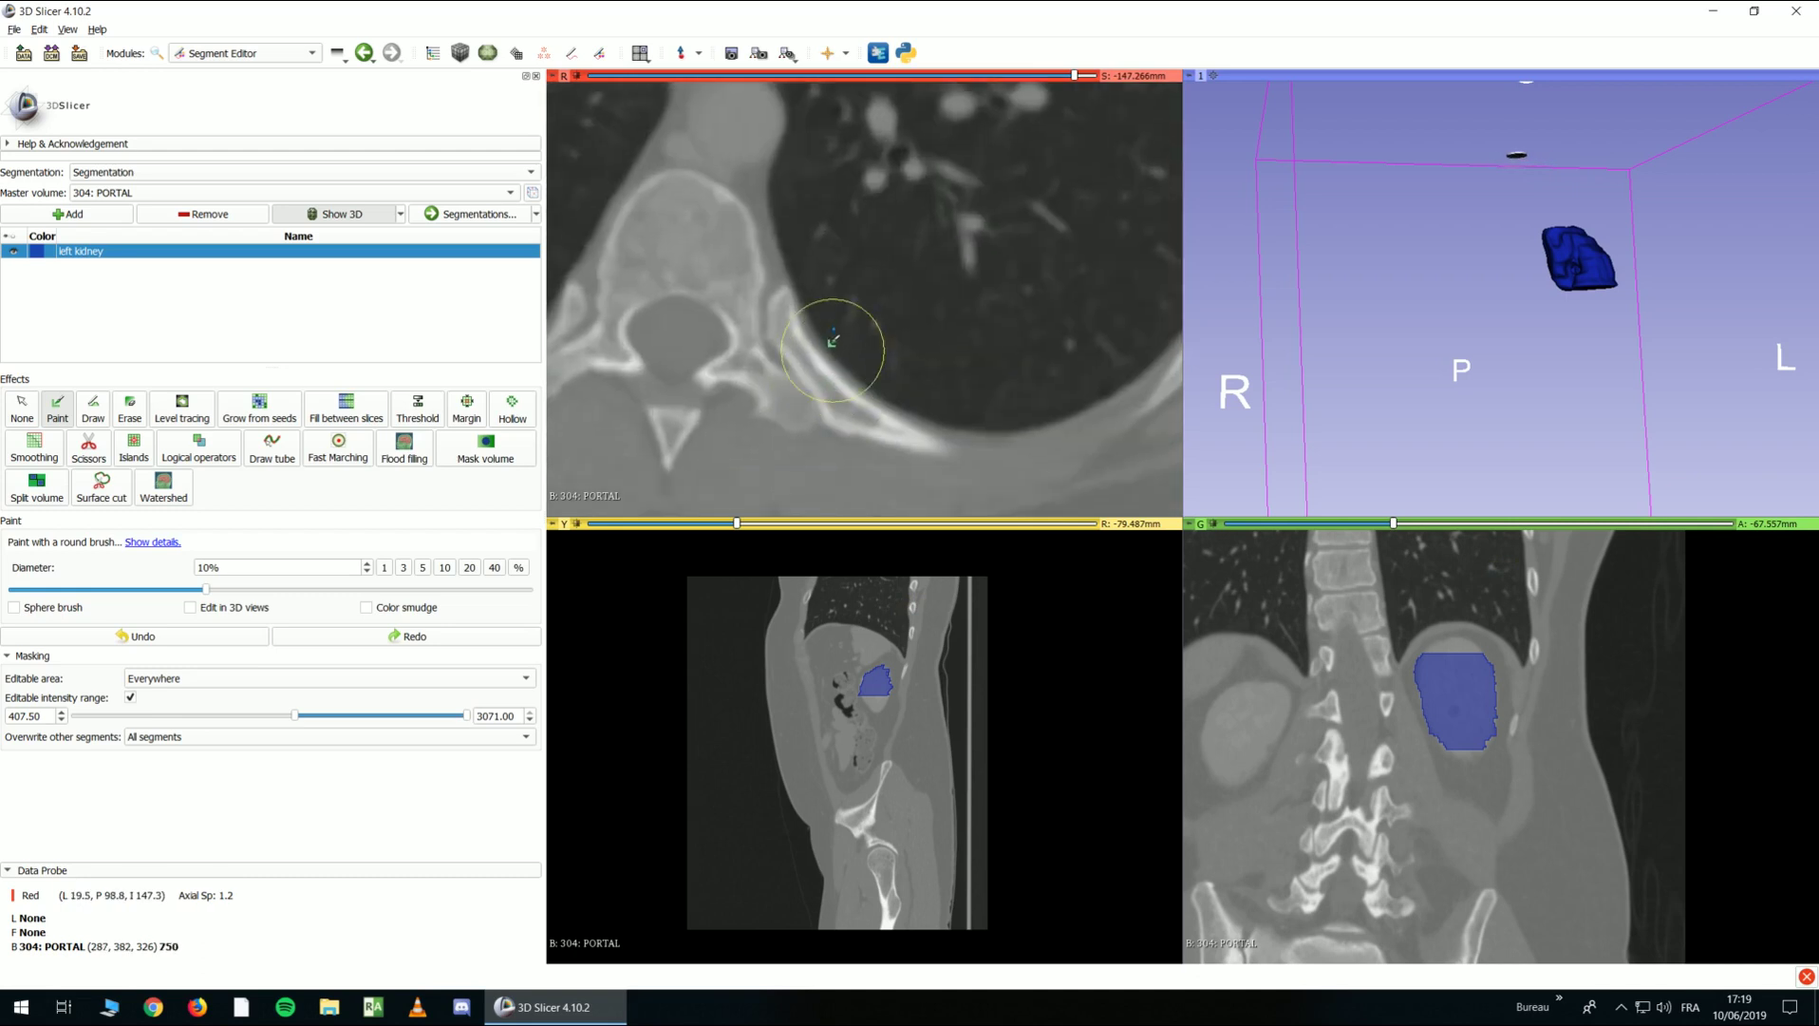
{"action": "scroll", "coordinate": [786, 236], "scroll_direction": "down", "scroll_amount": 3, "text": "shift"}
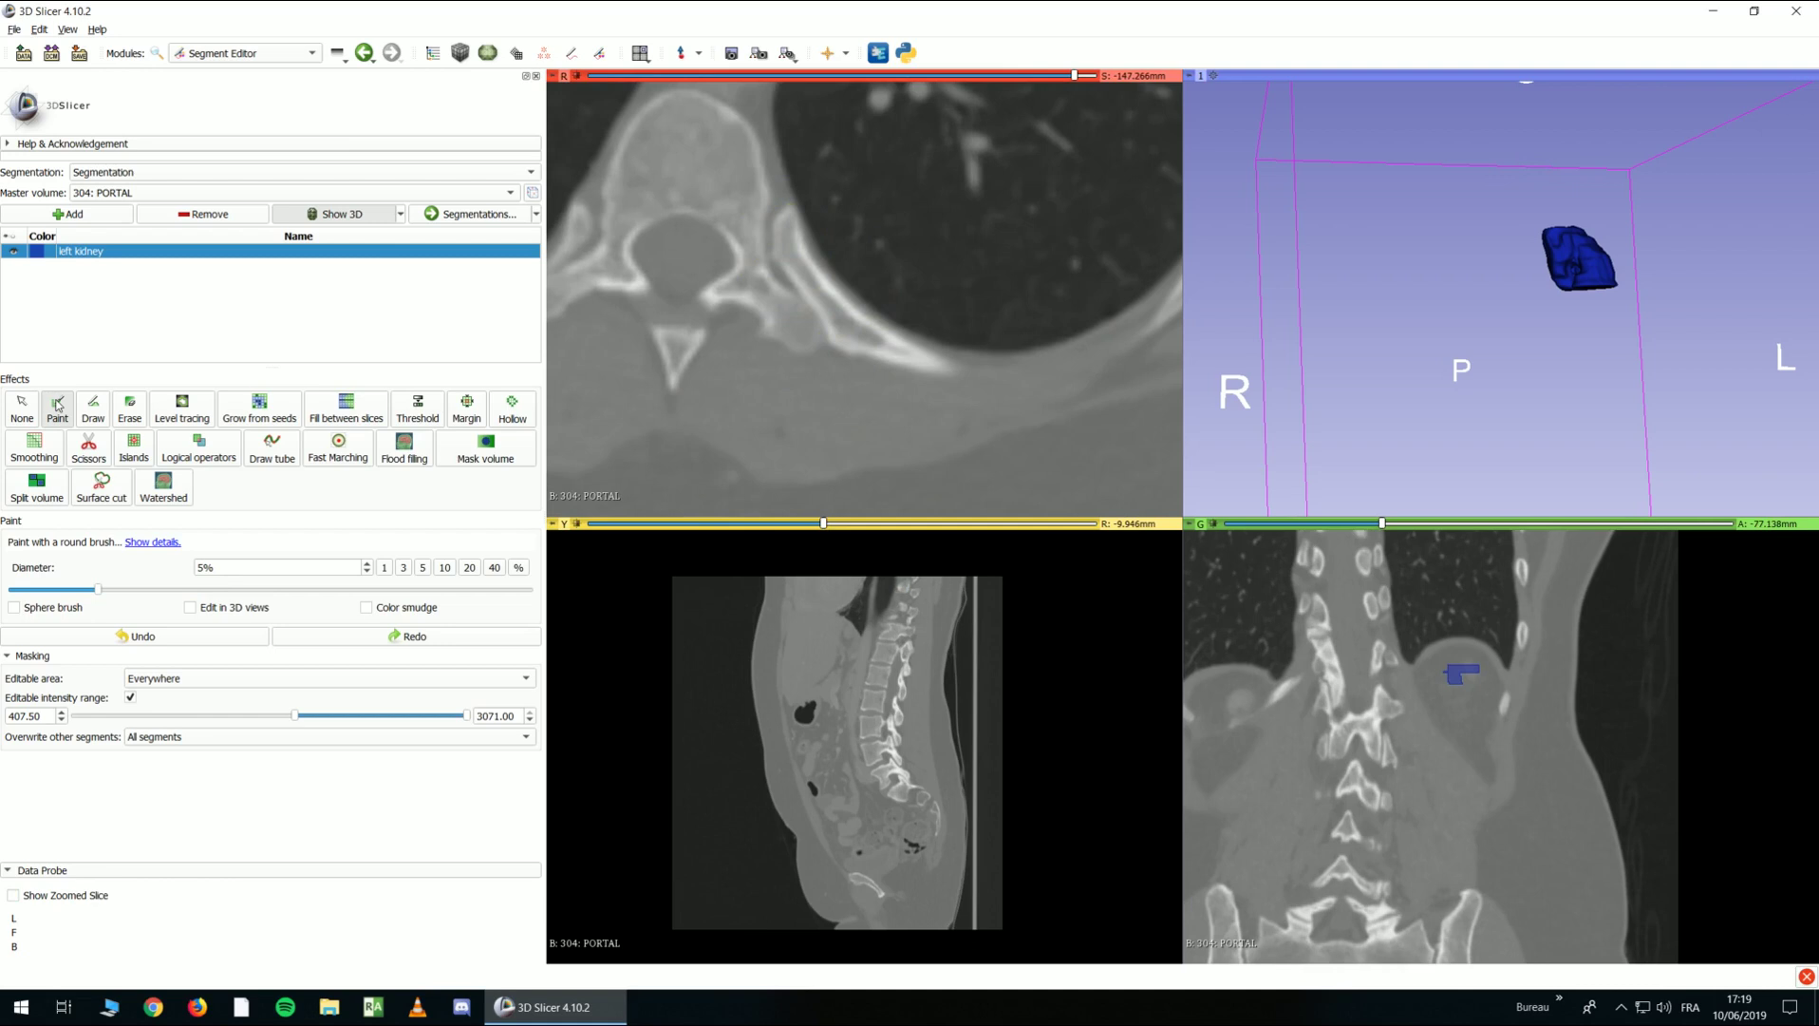
{"action": "left_click", "coordinate": [15, 608]}
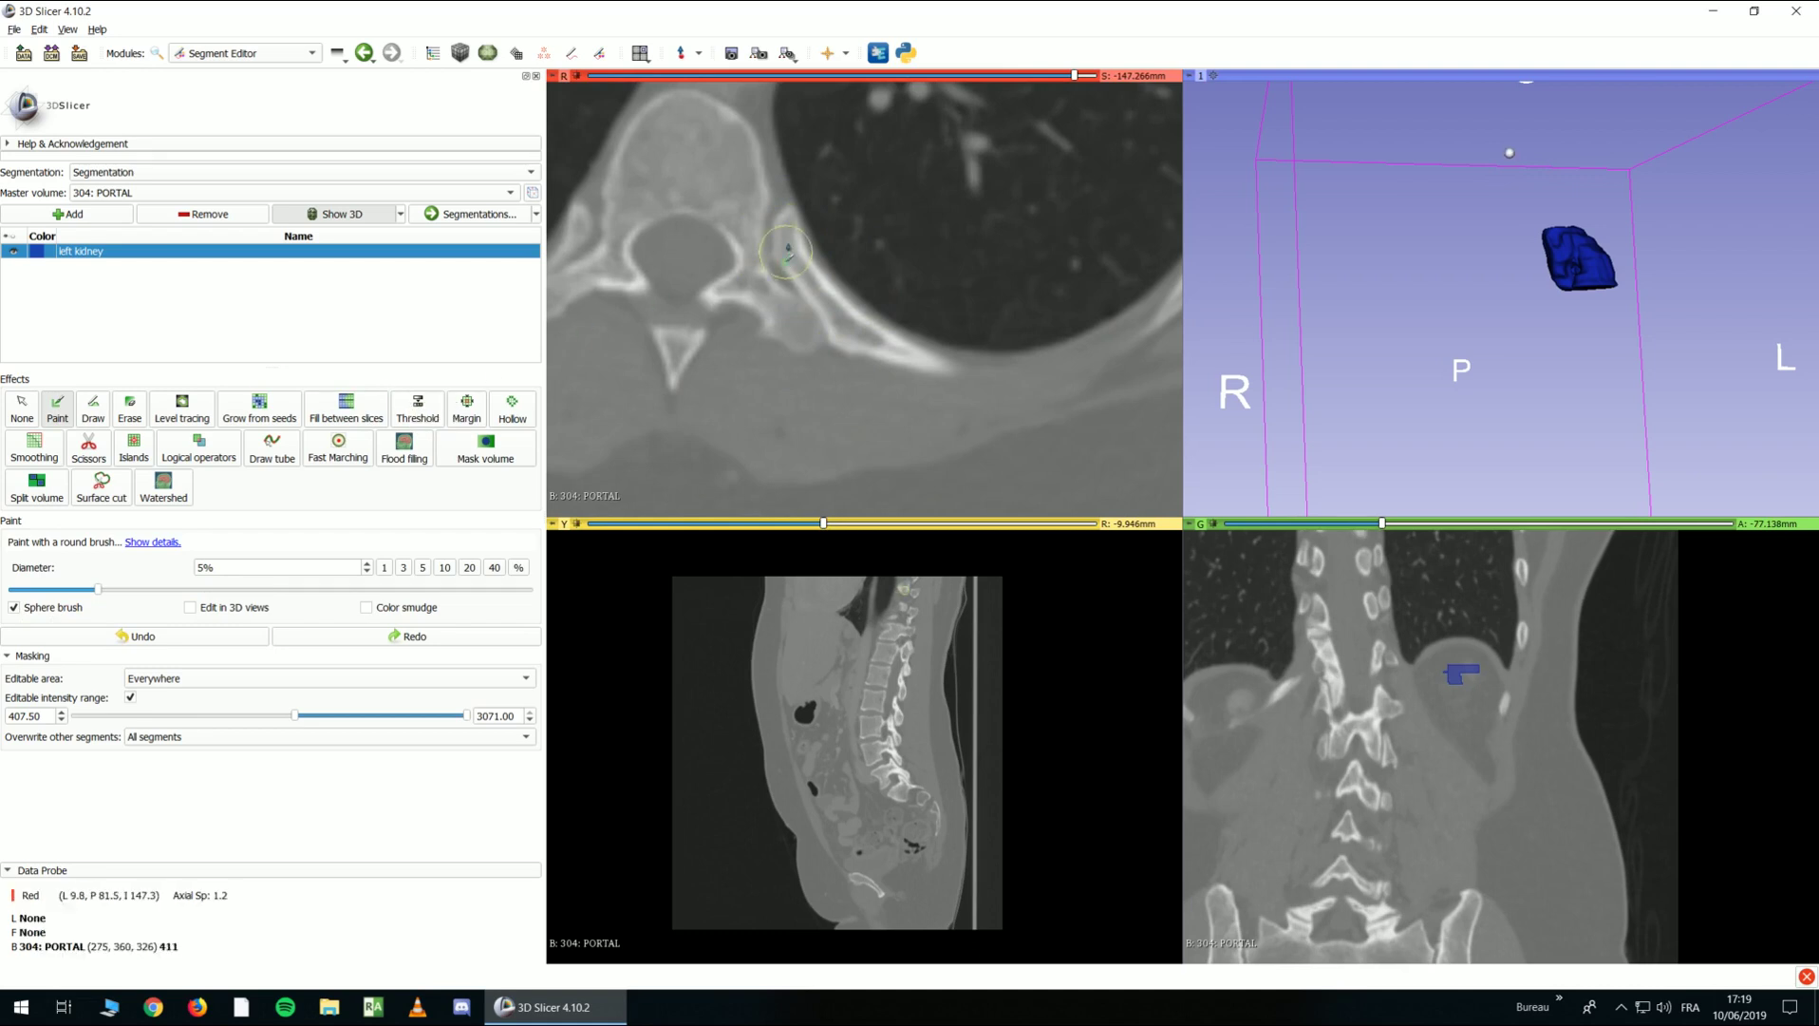
Paint the posterior part of the left rib from the spine outward on successive axial slices, enlarging the sphere brush to 6%
{"action": "left_click", "coordinate": [431, 406]}
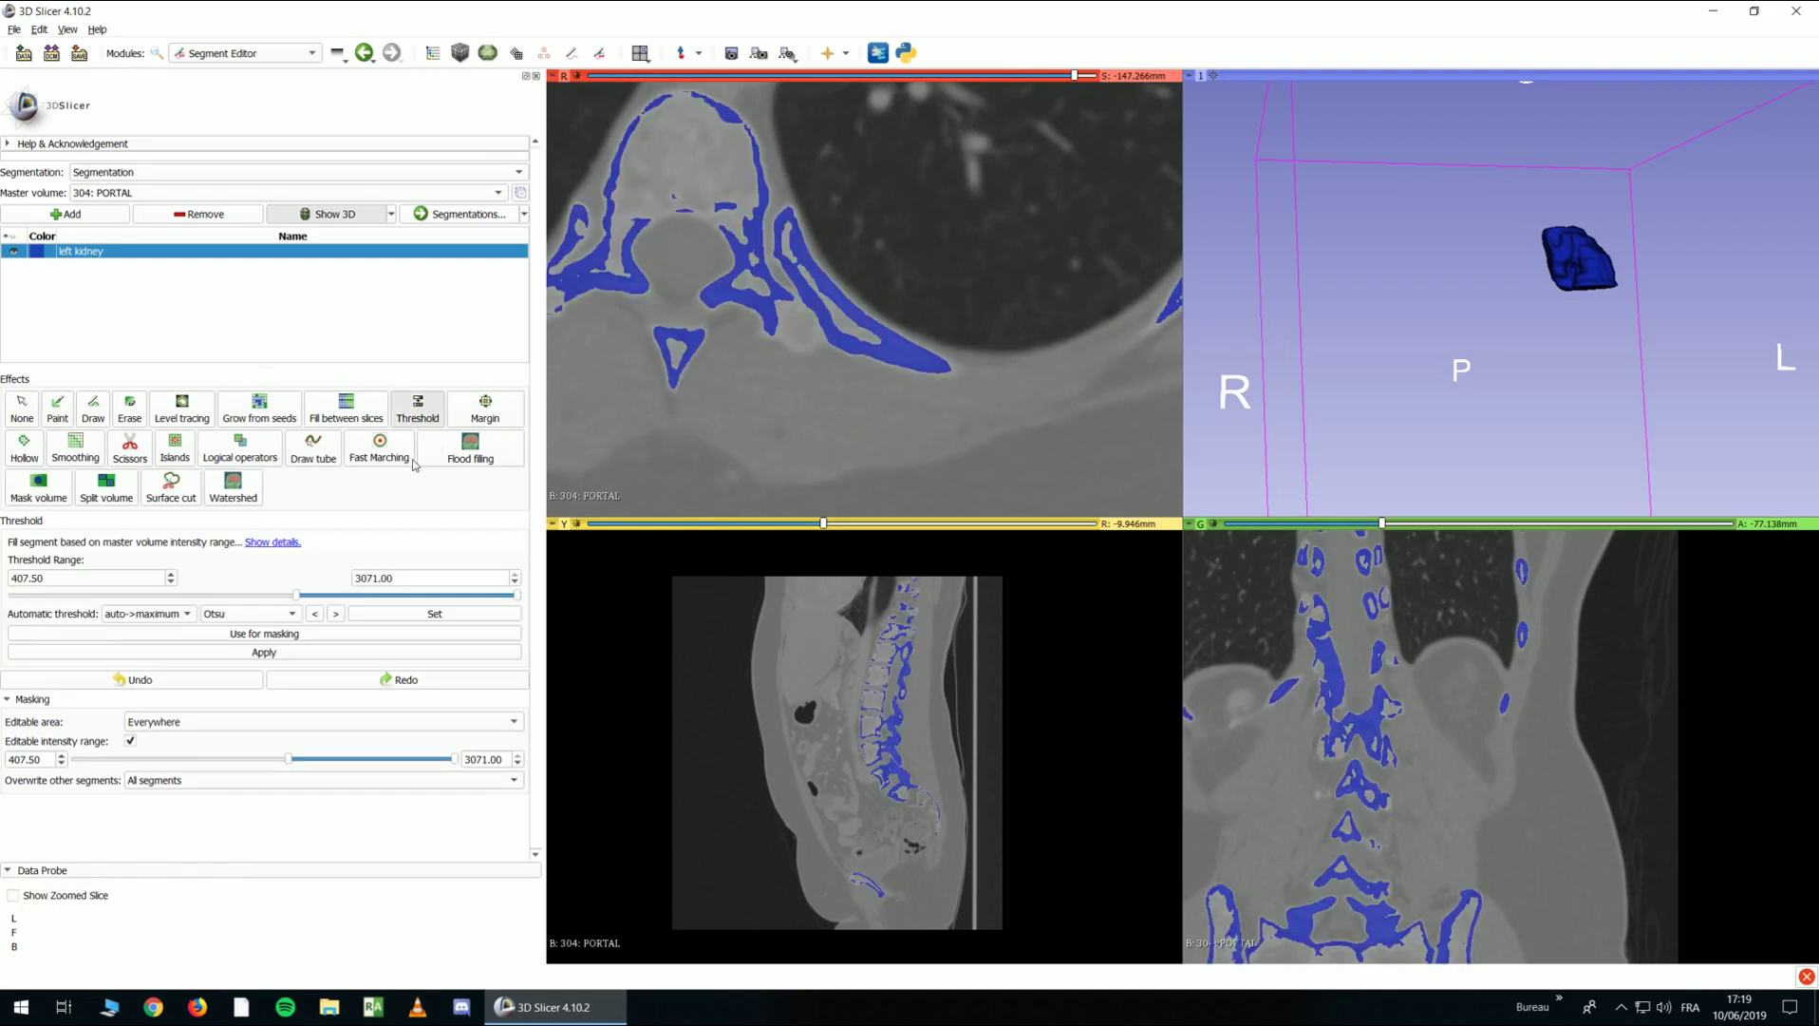
{"action": "key", "text": "space"}
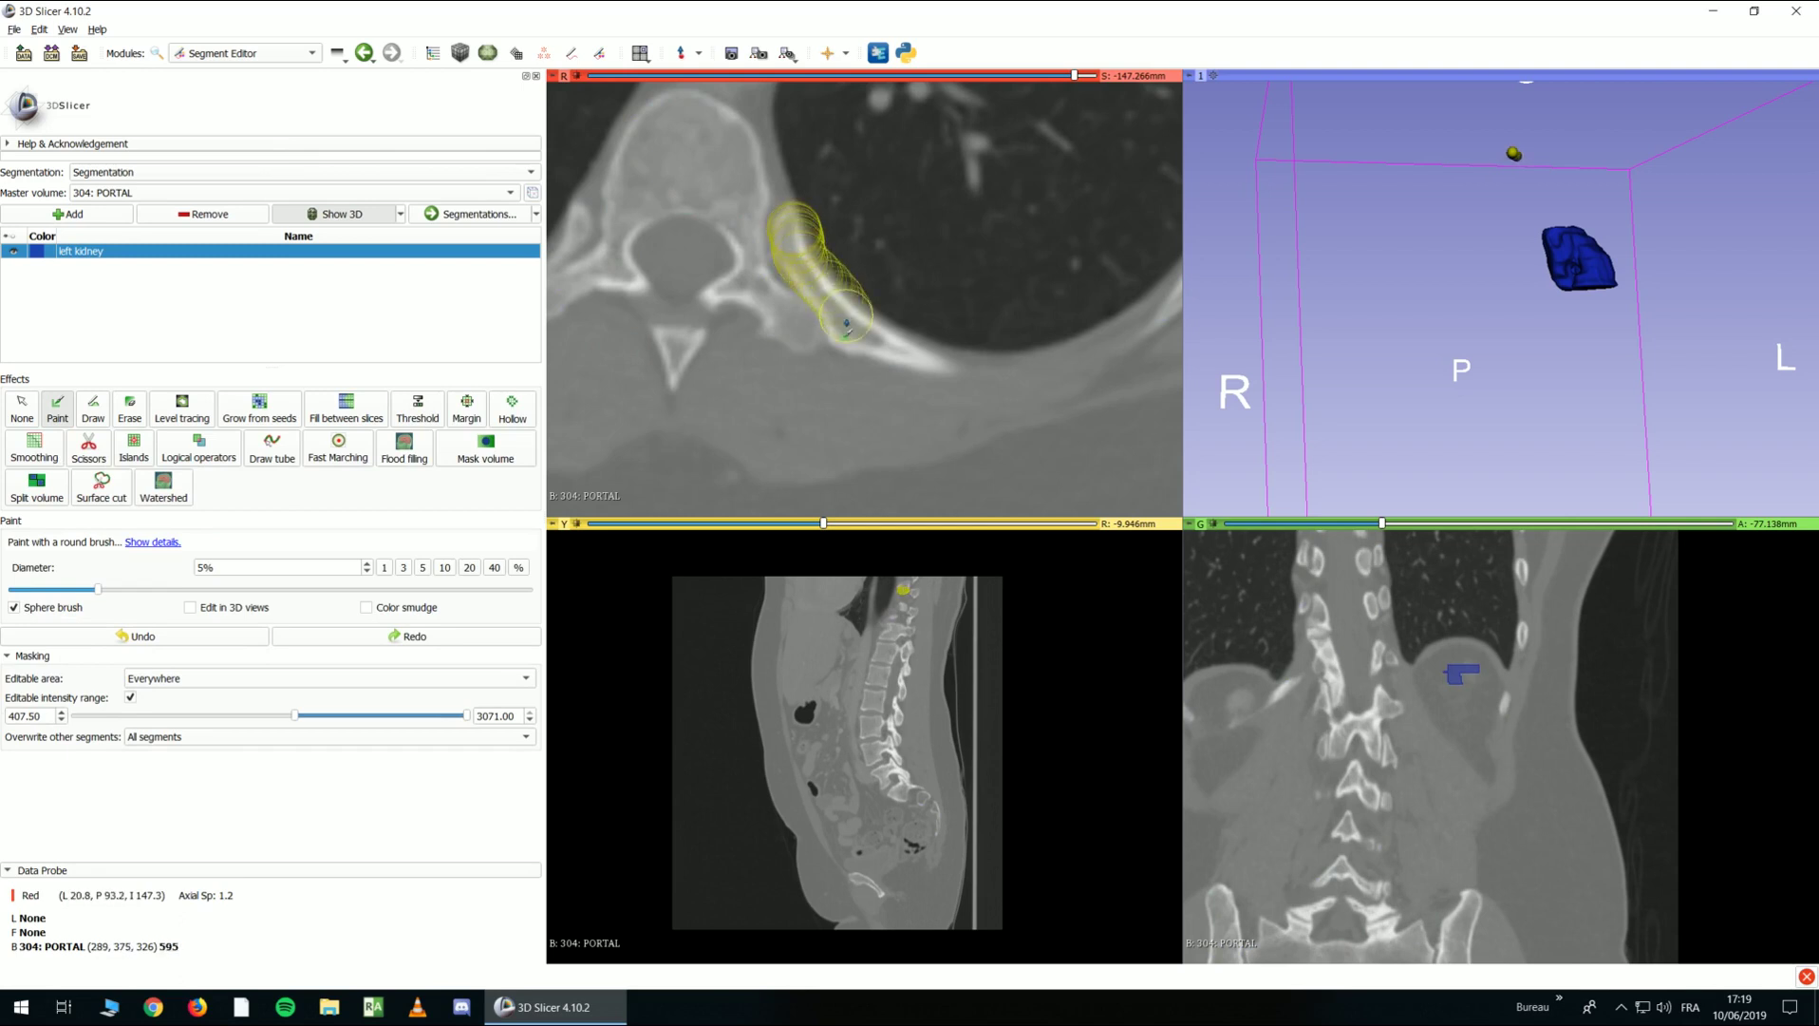
{"action": "left_click_drag", "start_coordinate": [954, 368], "coordinate": [1020, 369]}
{"action": "scroll", "coordinate": [1076, 361], "scroll_direction": "down", "scroll_amount": 3}
{"action": "middle_click_drag", "start_coordinate": [1068, 394], "coordinate": [837, 378]}
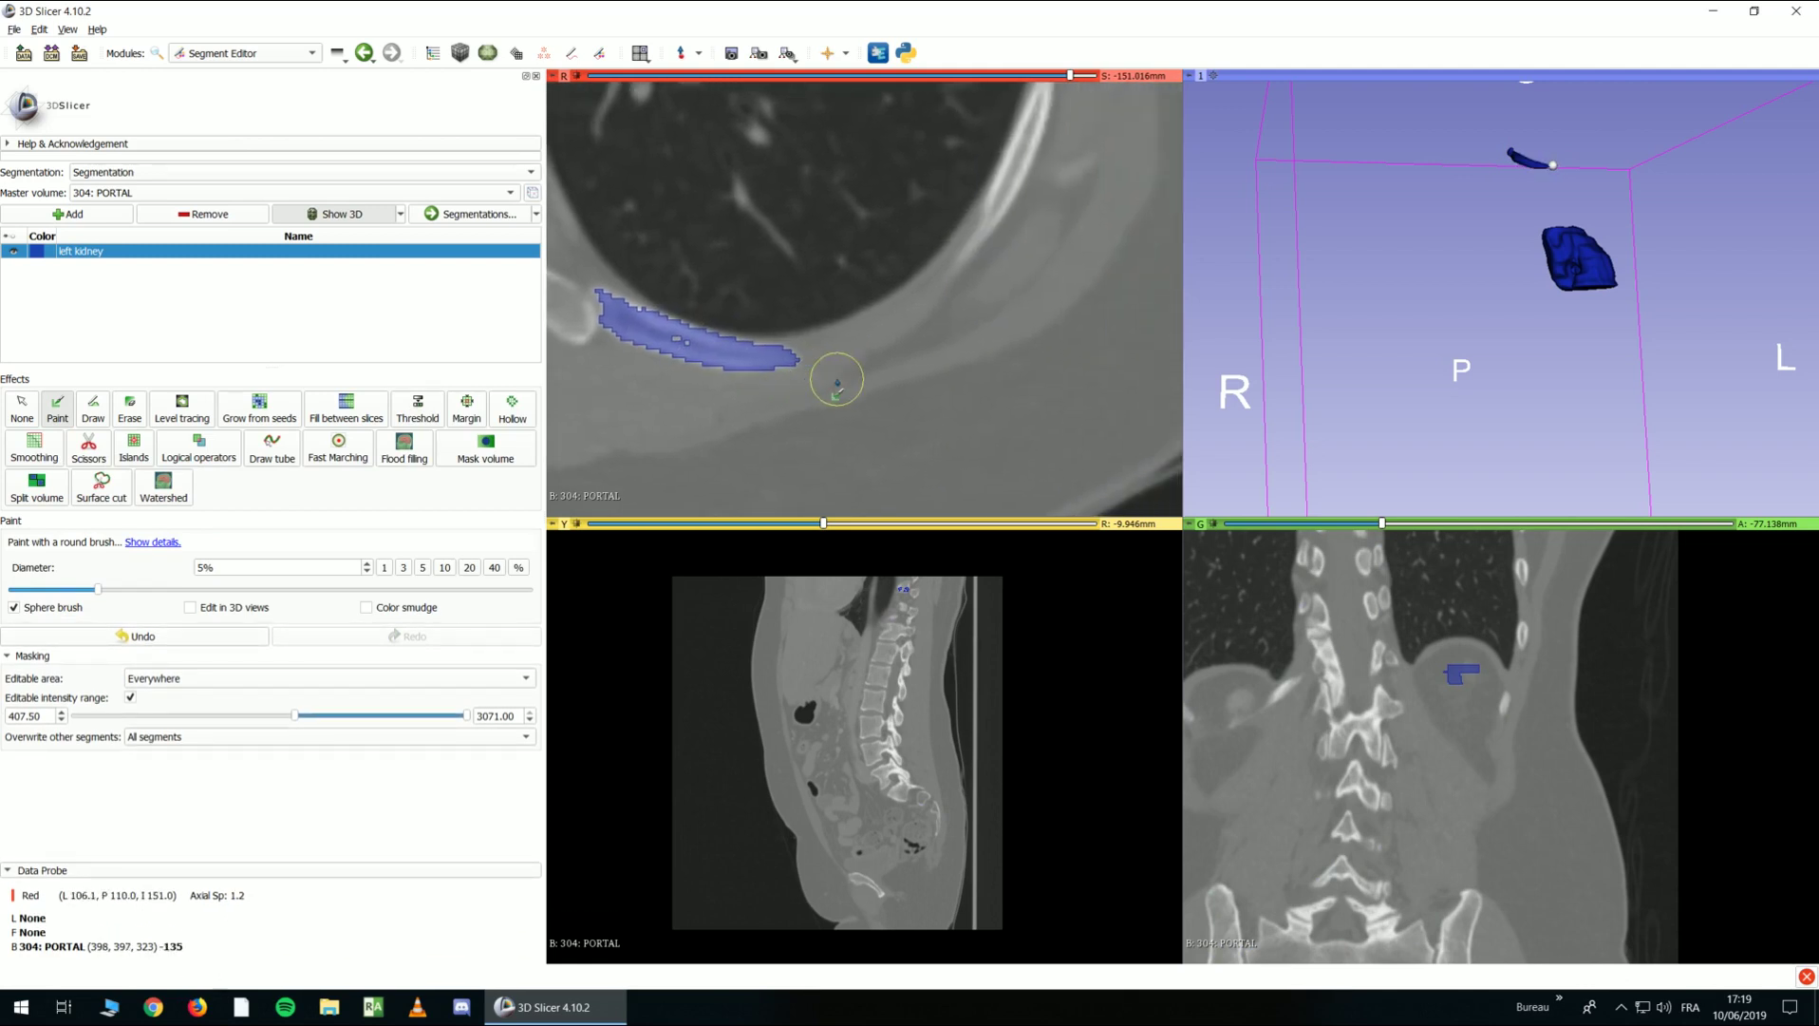
{"action": "scroll", "coordinate": [837, 377], "scroll_direction": "down", "scroll_amount": 3}
{"action": "left_click_drag", "start_coordinate": [777, 361], "coordinate": [839, 348]}
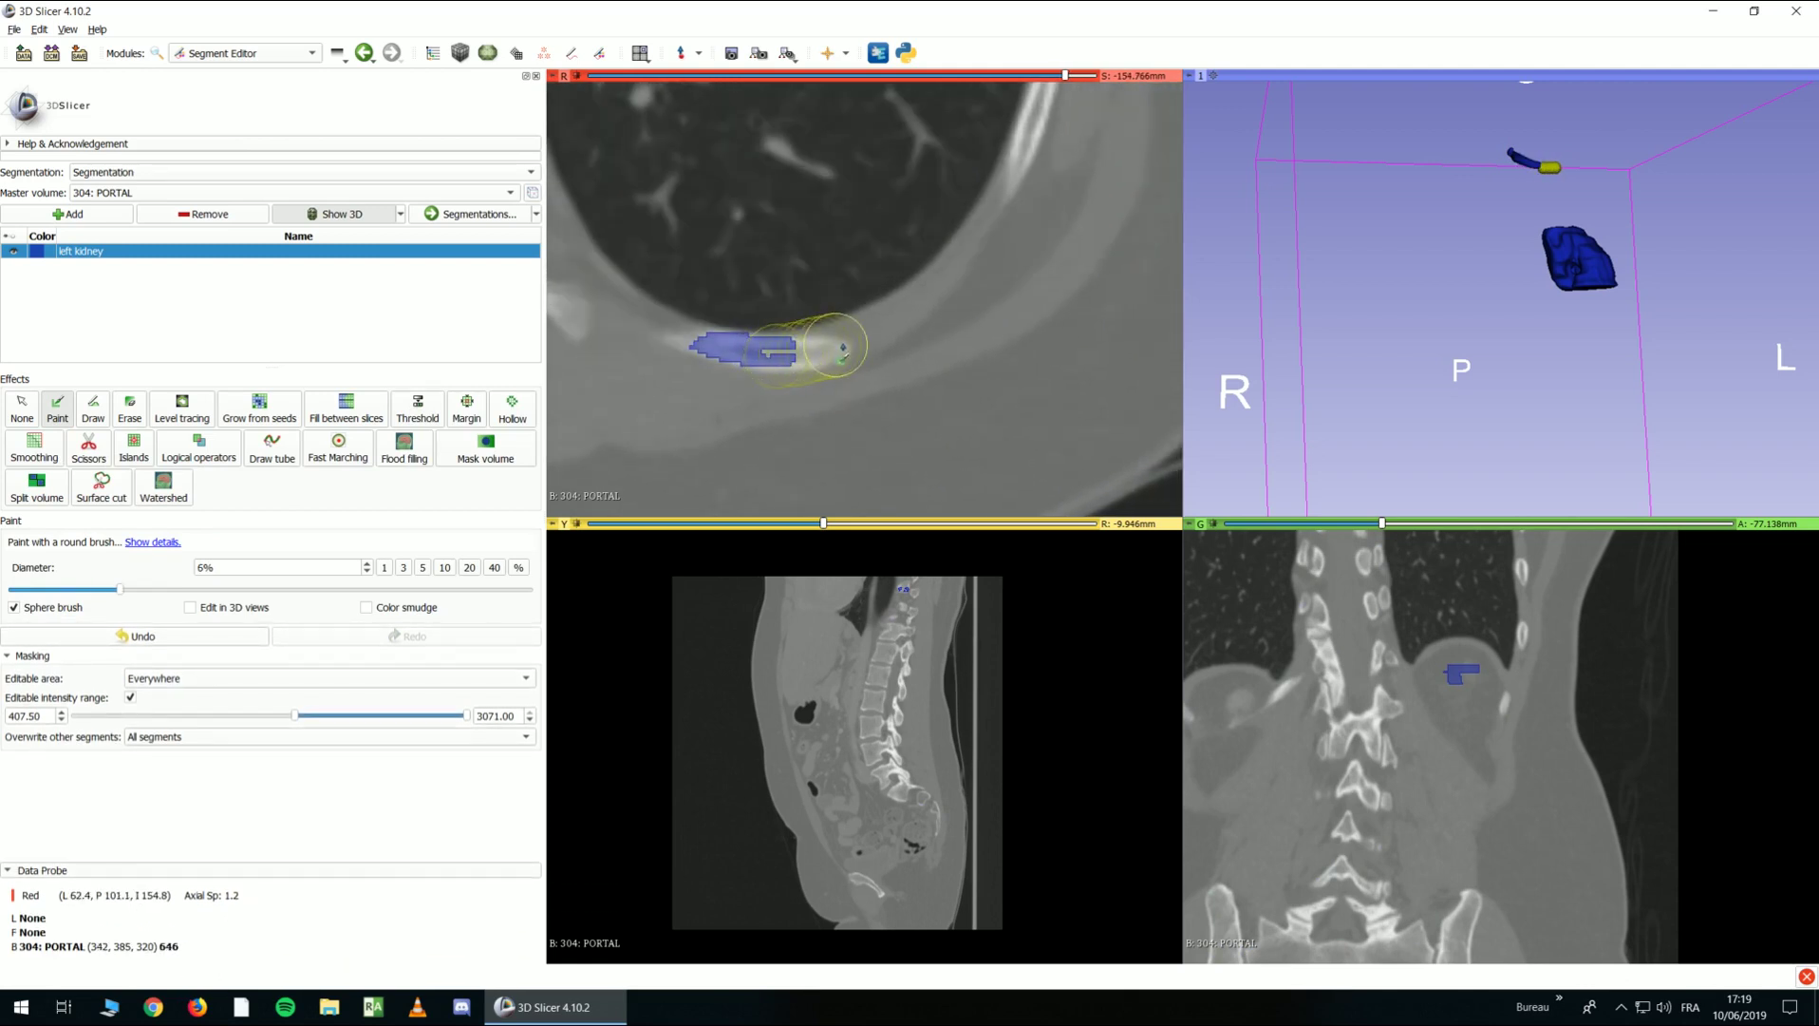
{"action": "left_click_drag", "start_coordinate": [943, 370], "coordinate": [943, 366]}
{"action": "scroll", "coordinate": [942, 365], "scroll_direction": "down", "scroll_amount": 2}
{"action": "mouse_move", "coordinate": [817, 353]}
{"action": "left_mouse_down"}
{"action": "mouse_move", "coordinate": [731, 356]}
{"action": "mouse_move", "coordinate": [834, 353]}
{"action": "left_mouse_up"}
{"action": "scroll", "coordinate": [988, 380], "scroll_direction": "down", "scroll_amount": 4}
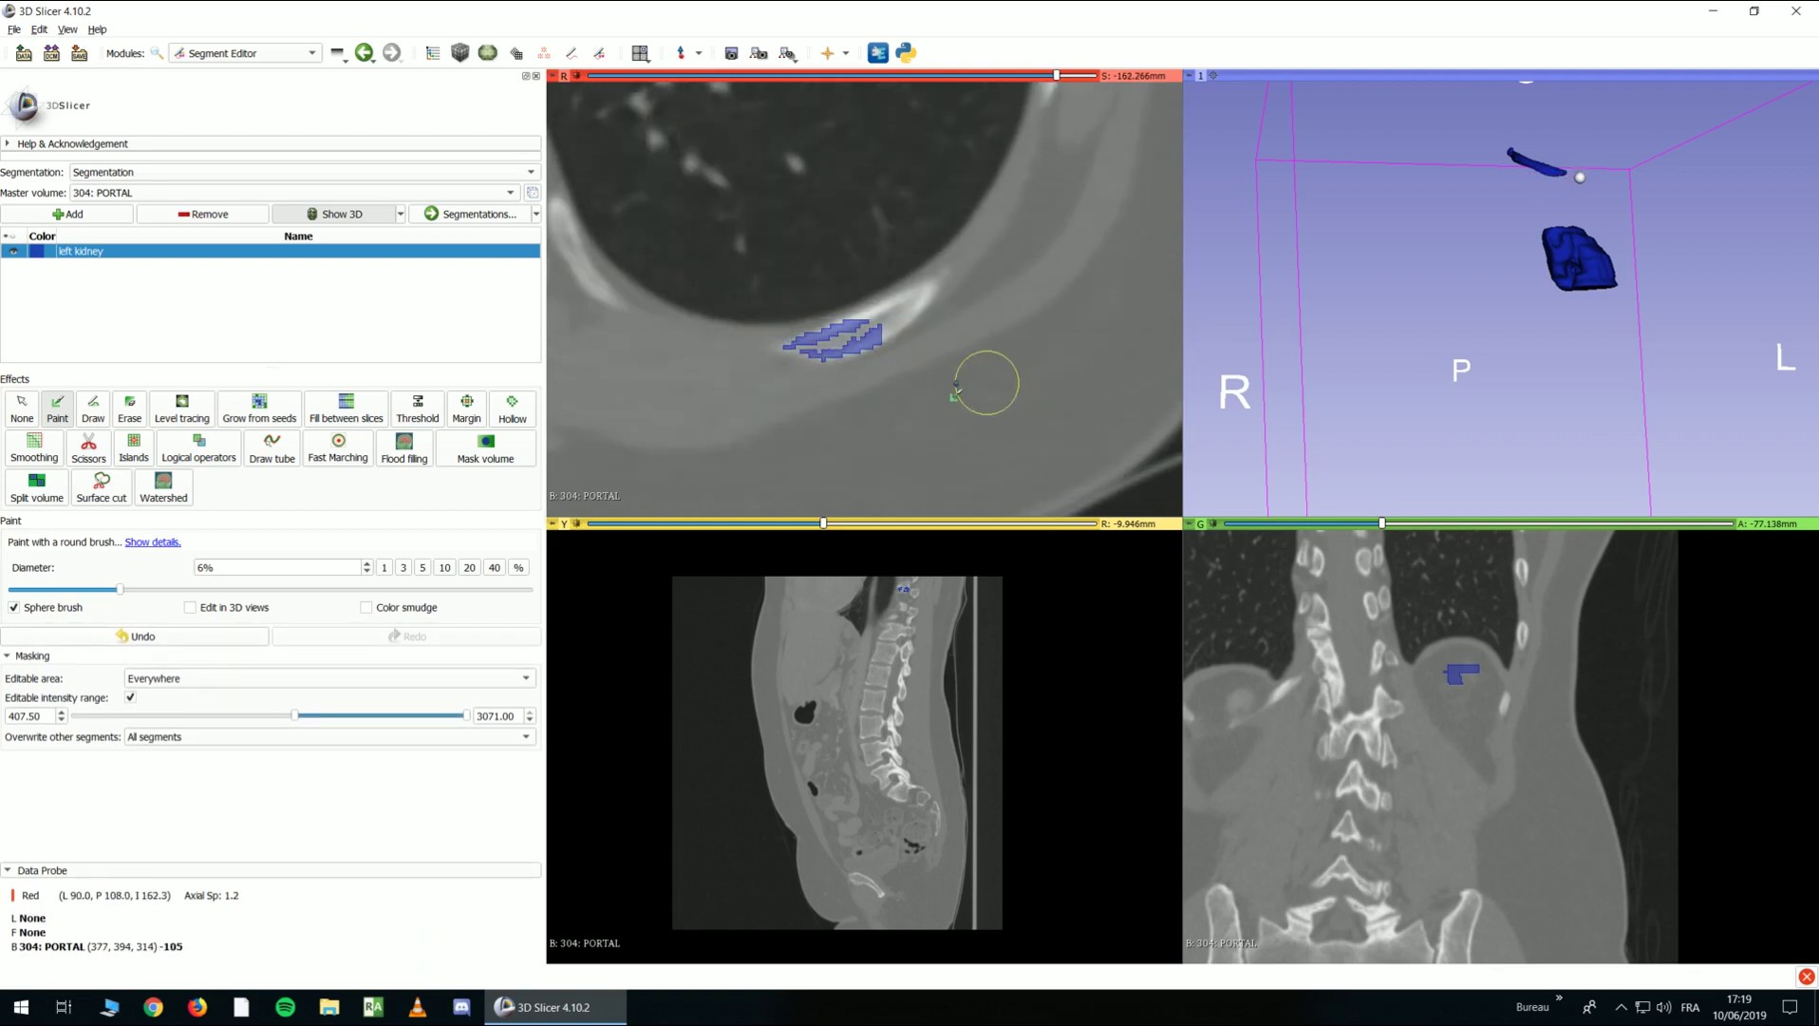
{"action": "left_click_drag", "start_coordinate": [938, 305], "coordinate": [940, 302]}
{"action": "scroll", "coordinate": [811, 418], "scroll_direction": "down", "scroll_amount": 3}
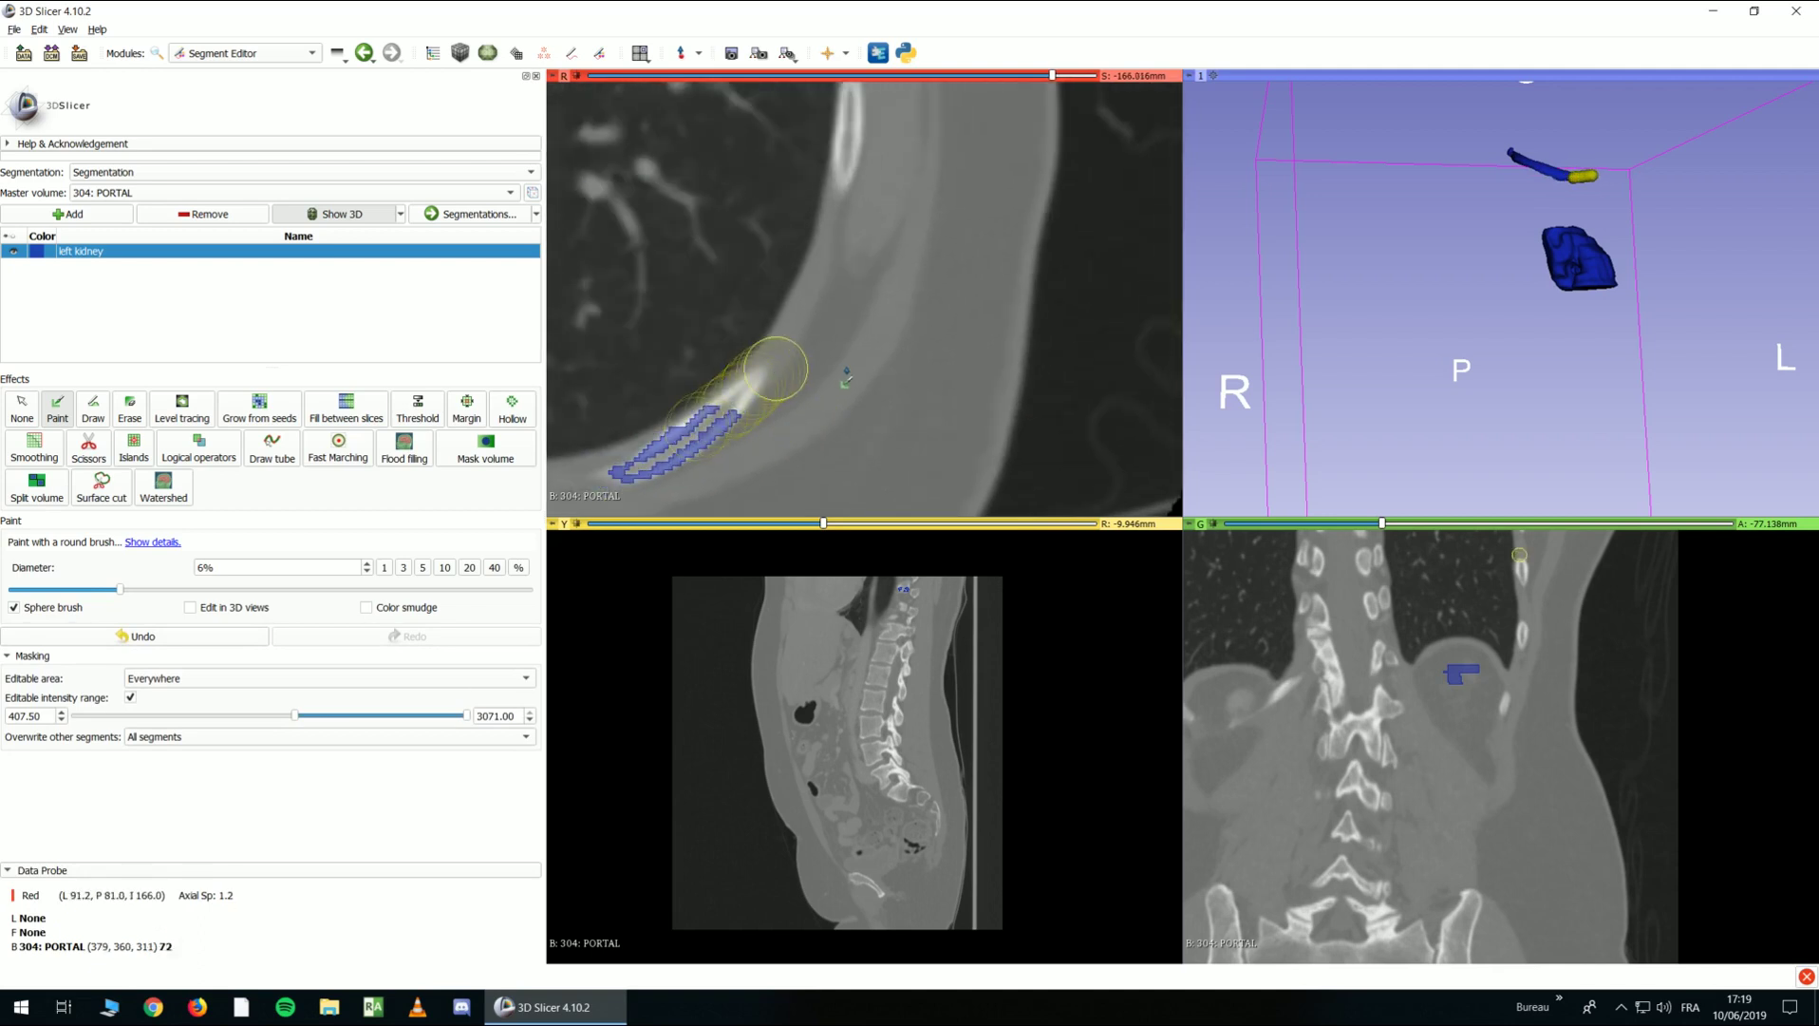
Extend the painted left rib along the lateral chest wall on lower axial slices with the 6% sphere brush
{"action": "left_click_drag", "start_coordinate": [846, 377], "coordinate": [850, 370]}
{"action": "scroll", "coordinate": [852, 366], "scroll_direction": "down", "scroll_amount": 3}
{"action": "left_click_drag", "start_coordinate": [693, 435], "coordinate": [803, 330]}
{"action": "scroll", "coordinate": [821, 337], "scroll_direction": "down", "scroll_amount": 5}
{"action": "left_click_drag", "start_coordinate": [711, 416], "coordinate": [799, 315]}
{"action": "scroll", "coordinate": [893, 304], "scroll_direction": "down", "scroll_amount": 2}
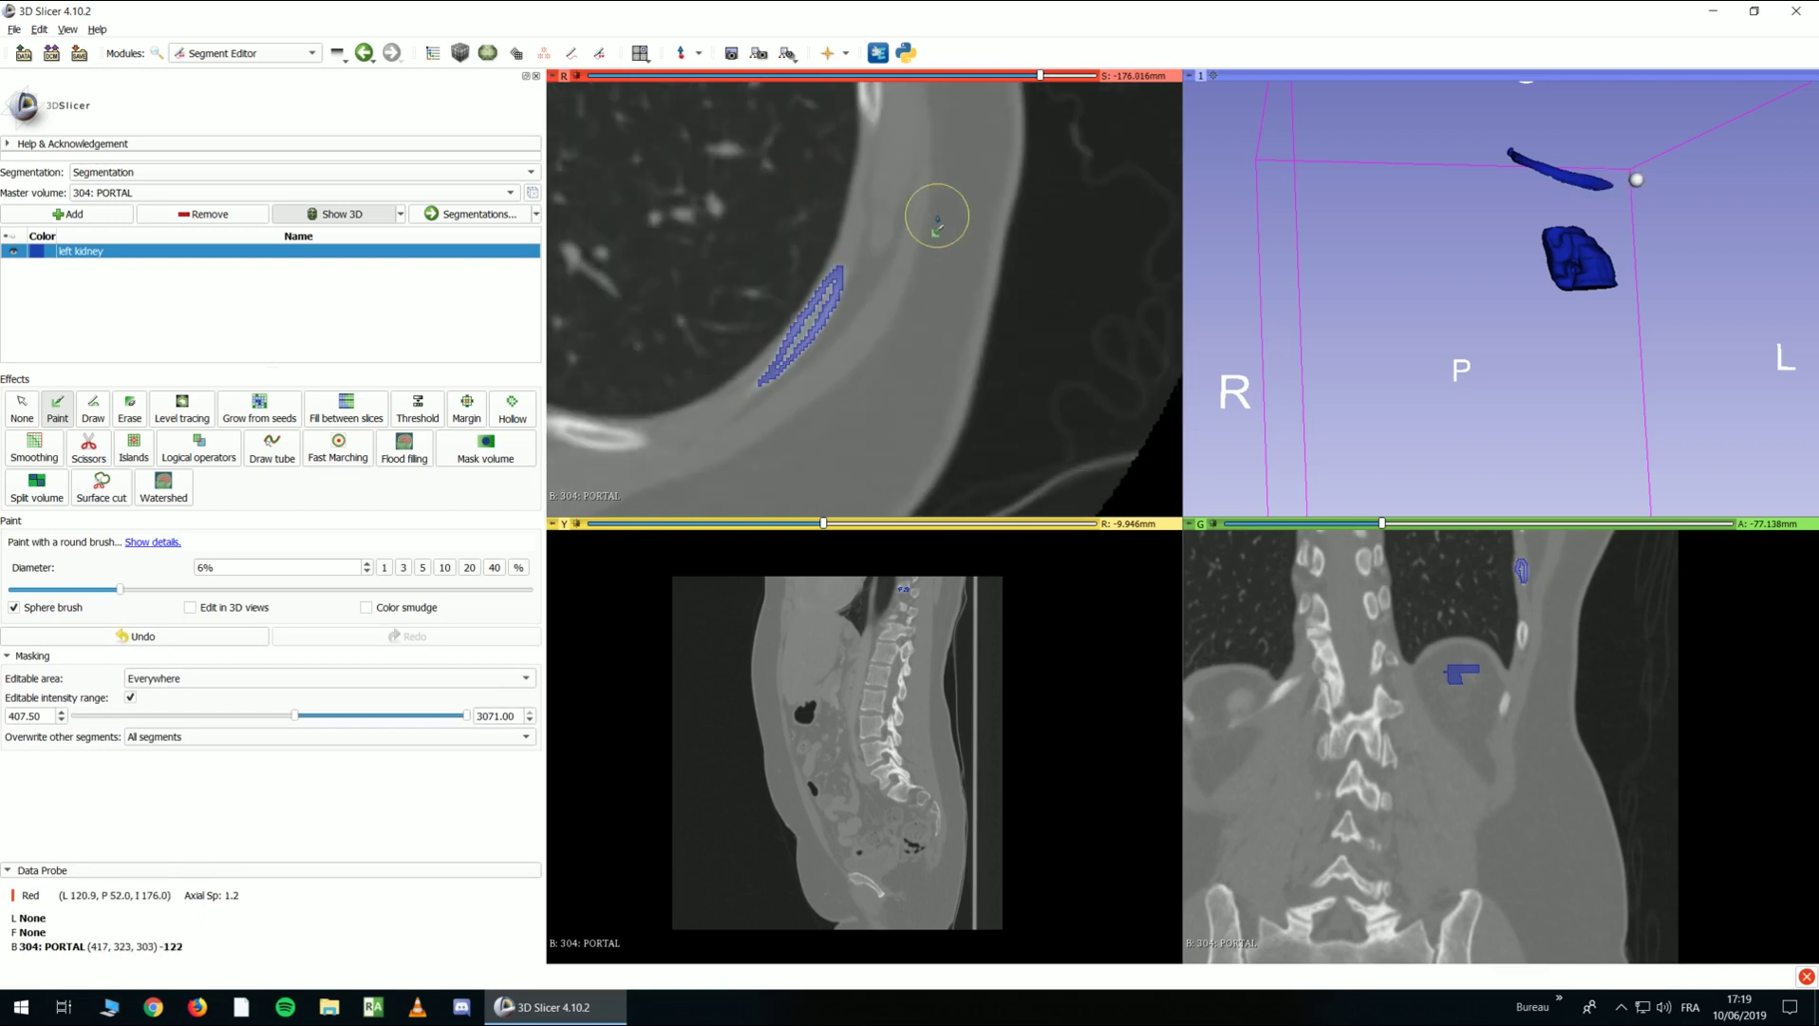
{"action": "scroll", "coordinate": [814, 385], "scroll_direction": "down", "scroll_amount": 1}
{"action": "left_click_drag", "start_coordinate": [754, 422], "coordinate": [819, 285]}
{"action": "scroll", "coordinate": [931, 347], "scroll_direction": "down", "scroll_amount": 5}
Paint the far end of the left rib with a 4% sphere brush and inspect the rib in 3D
{"action": "scroll", "coordinate": [923, 356], "scroll_direction": "down", "scroll_amount": 6}
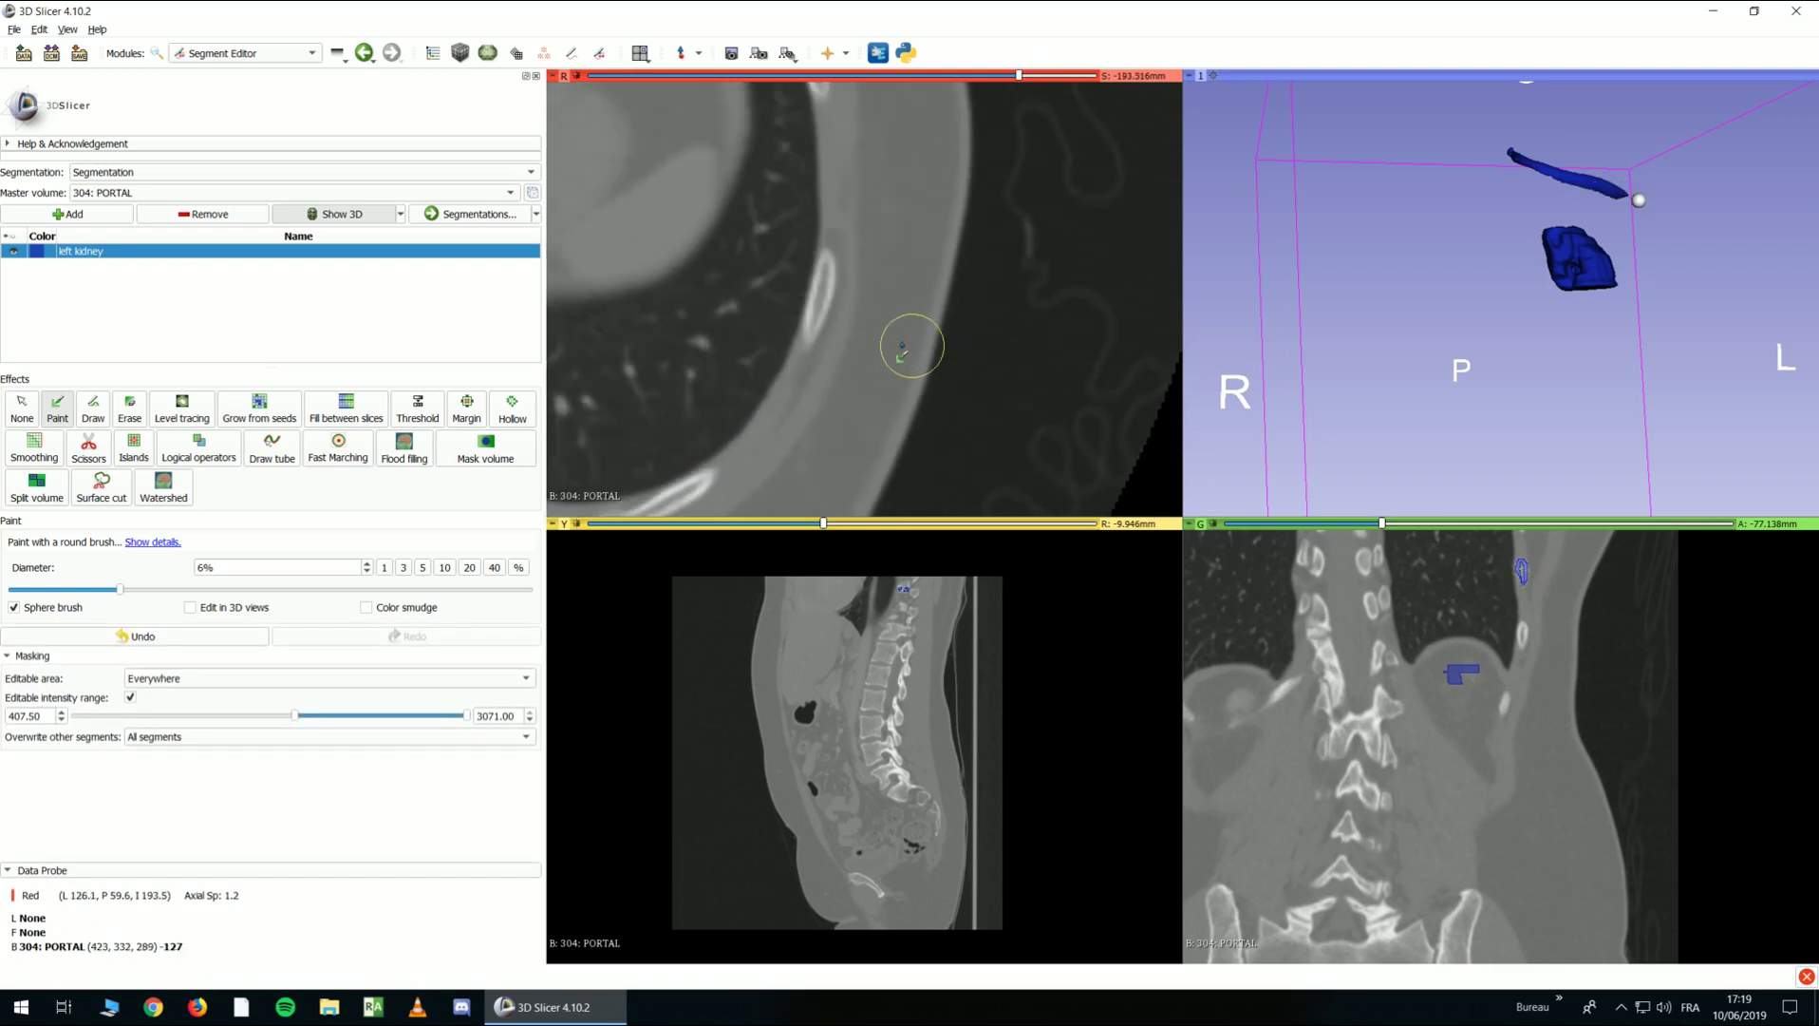
{"action": "scroll", "coordinate": [874, 302], "scroll_direction": "down", "scroll_amount": 8}
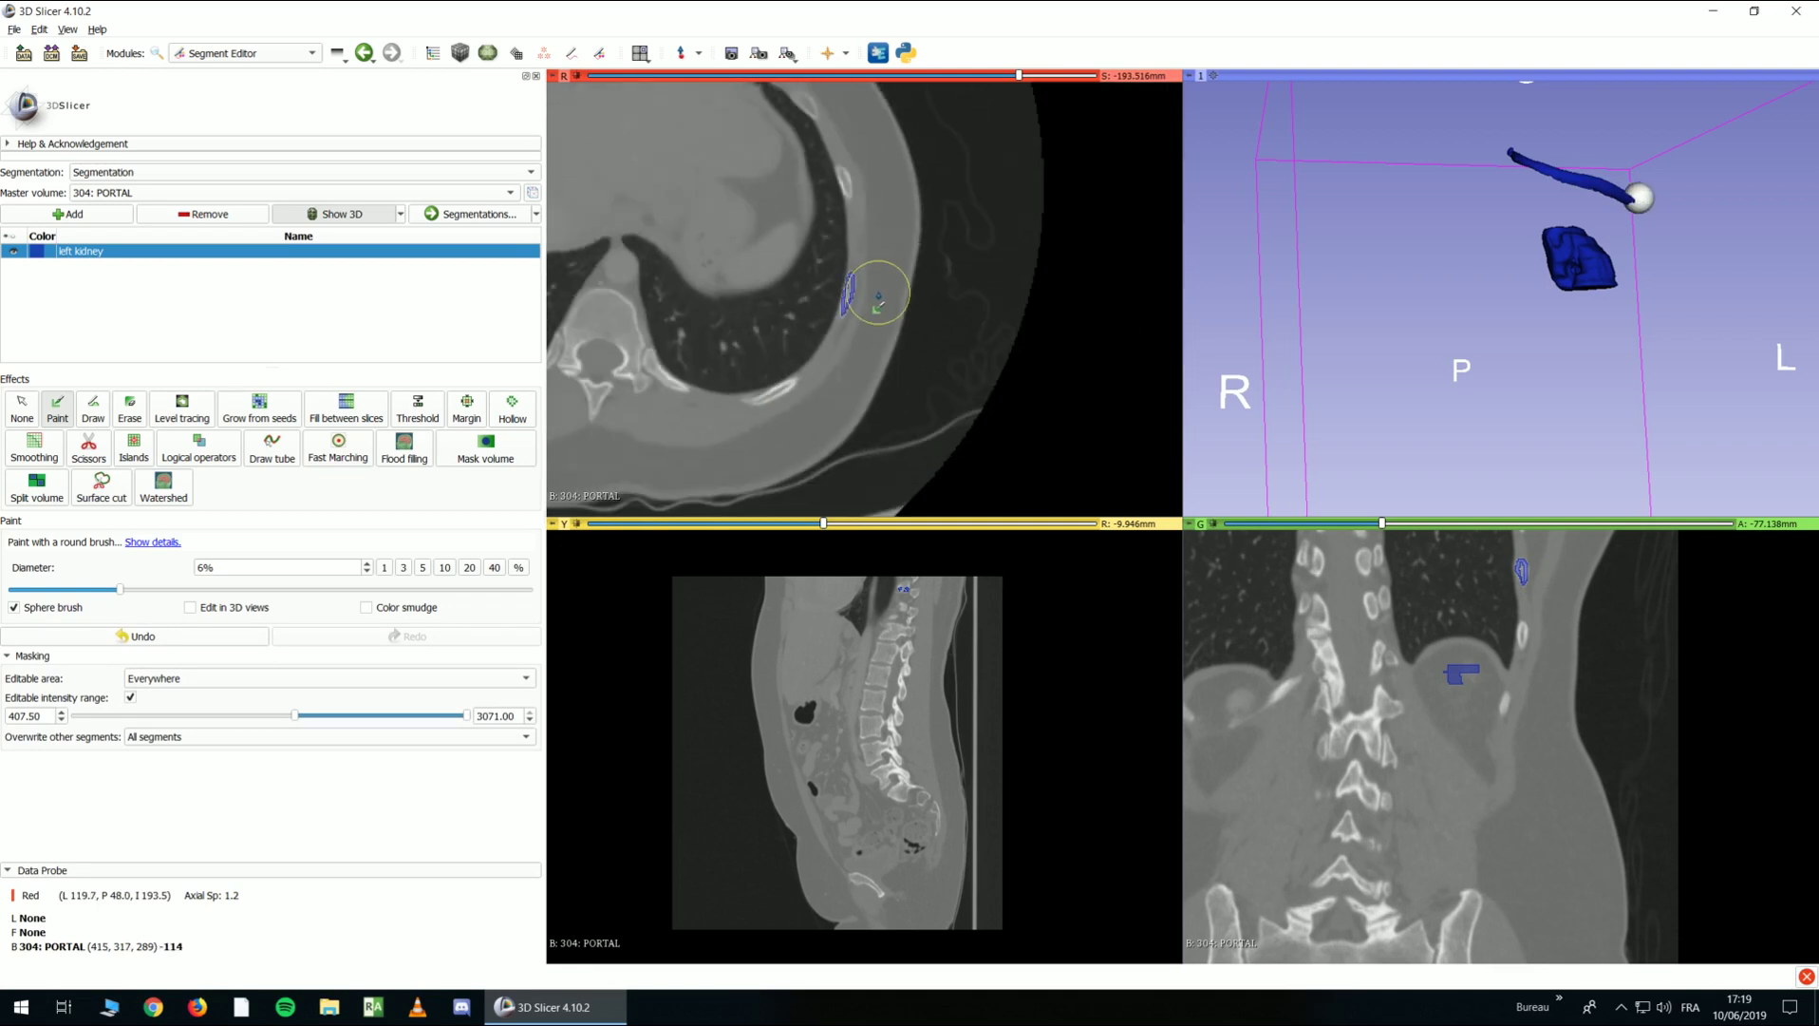
{"action": "scroll", "coordinate": [873, 300], "scroll_direction": "up", "scroll_amount": 2}
{"action": "scroll", "coordinate": [854, 281], "scroll_direction": "down", "scroll_amount": 2, "text": "shift"}
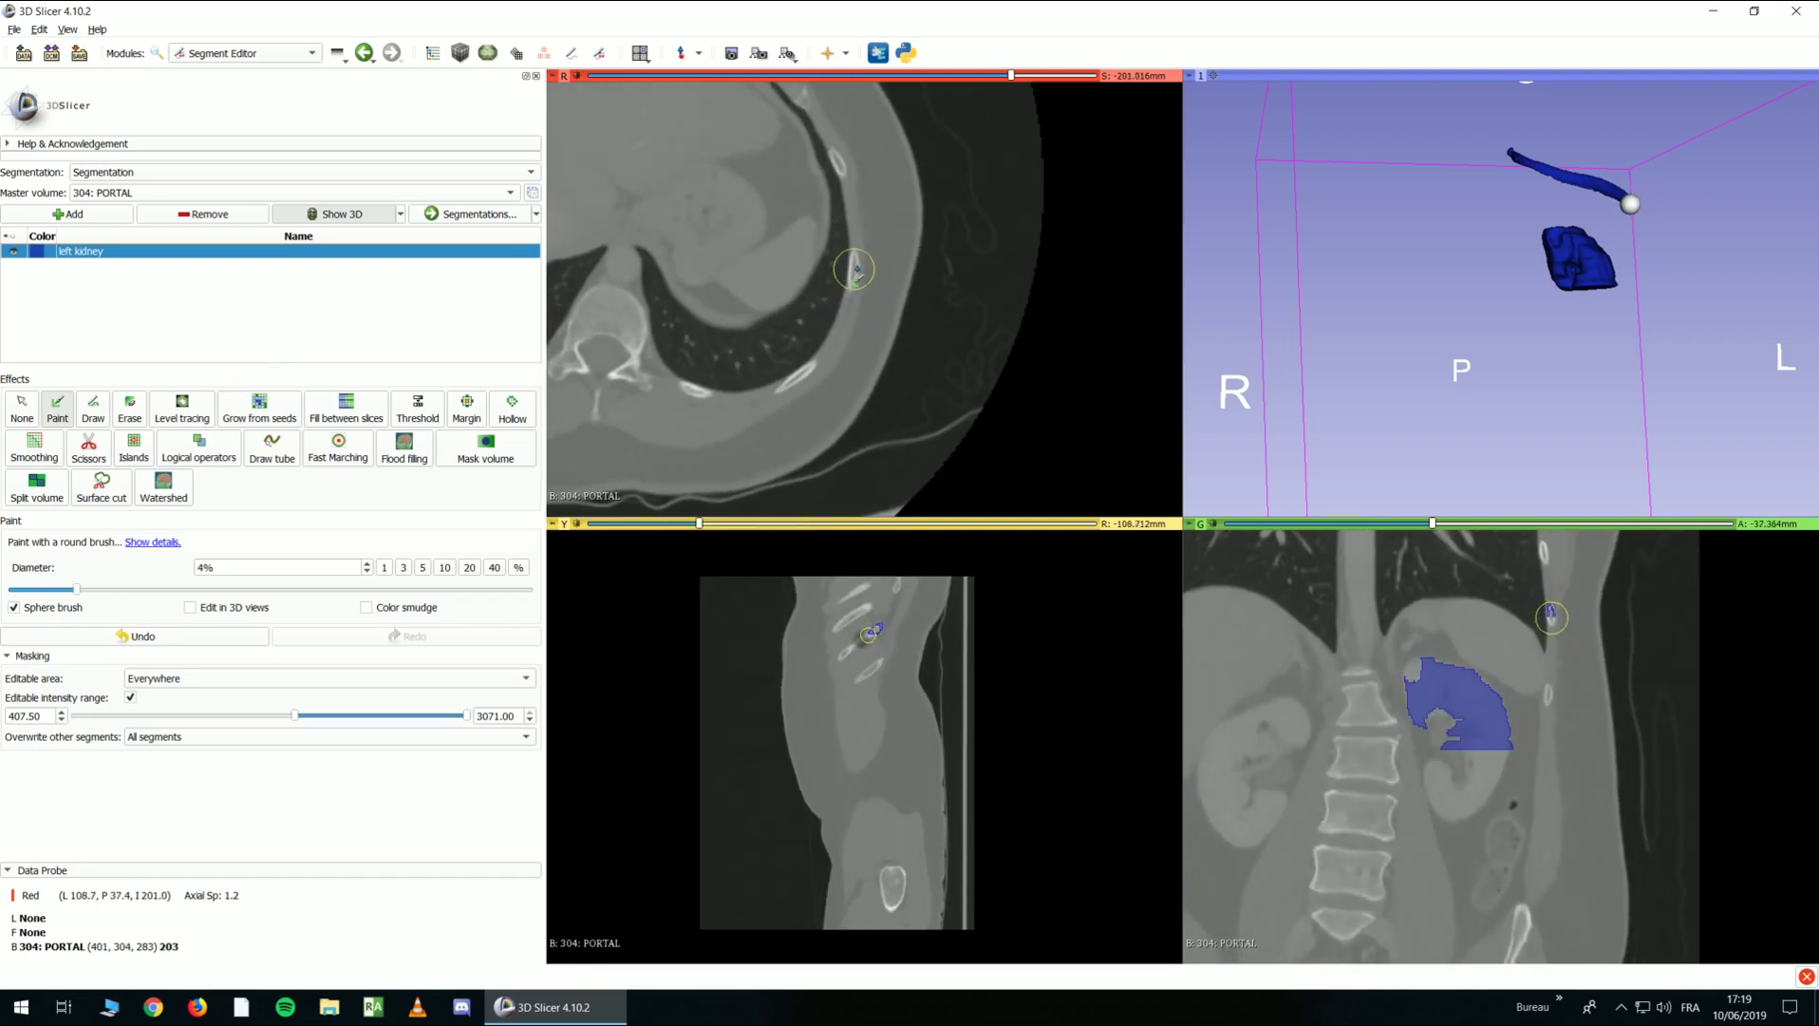
{"action": "left_click", "coordinate": [851, 275]}
{"action": "mouse_move", "coordinate": [1510, 249]}
{"action": "left_mouse_down"}
{"action": "mouse_move", "coordinate": [1467, 275]}
{"action": "mouse_move", "coordinate": [1512, 307]}
{"action": "mouse_move", "coordinate": [1410, 235]}
{"action": "mouse_move", "coordinate": [1495, 198]}
{"action": "mouse_move", "coordinate": [1453, 233]}
{"action": "mouse_move", "coordinate": [1505, 290]}
{"action": "left_mouse_up"}
Enlarge the Erase sphere brush up to 25% and try erasing over the left kidney with the bone intensity mask active
{"action": "scroll", "coordinate": [807, 349], "scroll_direction": "up", "scroll_amount": 6}
{"action": "scroll", "coordinate": [815, 350], "scroll_direction": "down", "scroll_amount": 5, "text": "ctrl"}
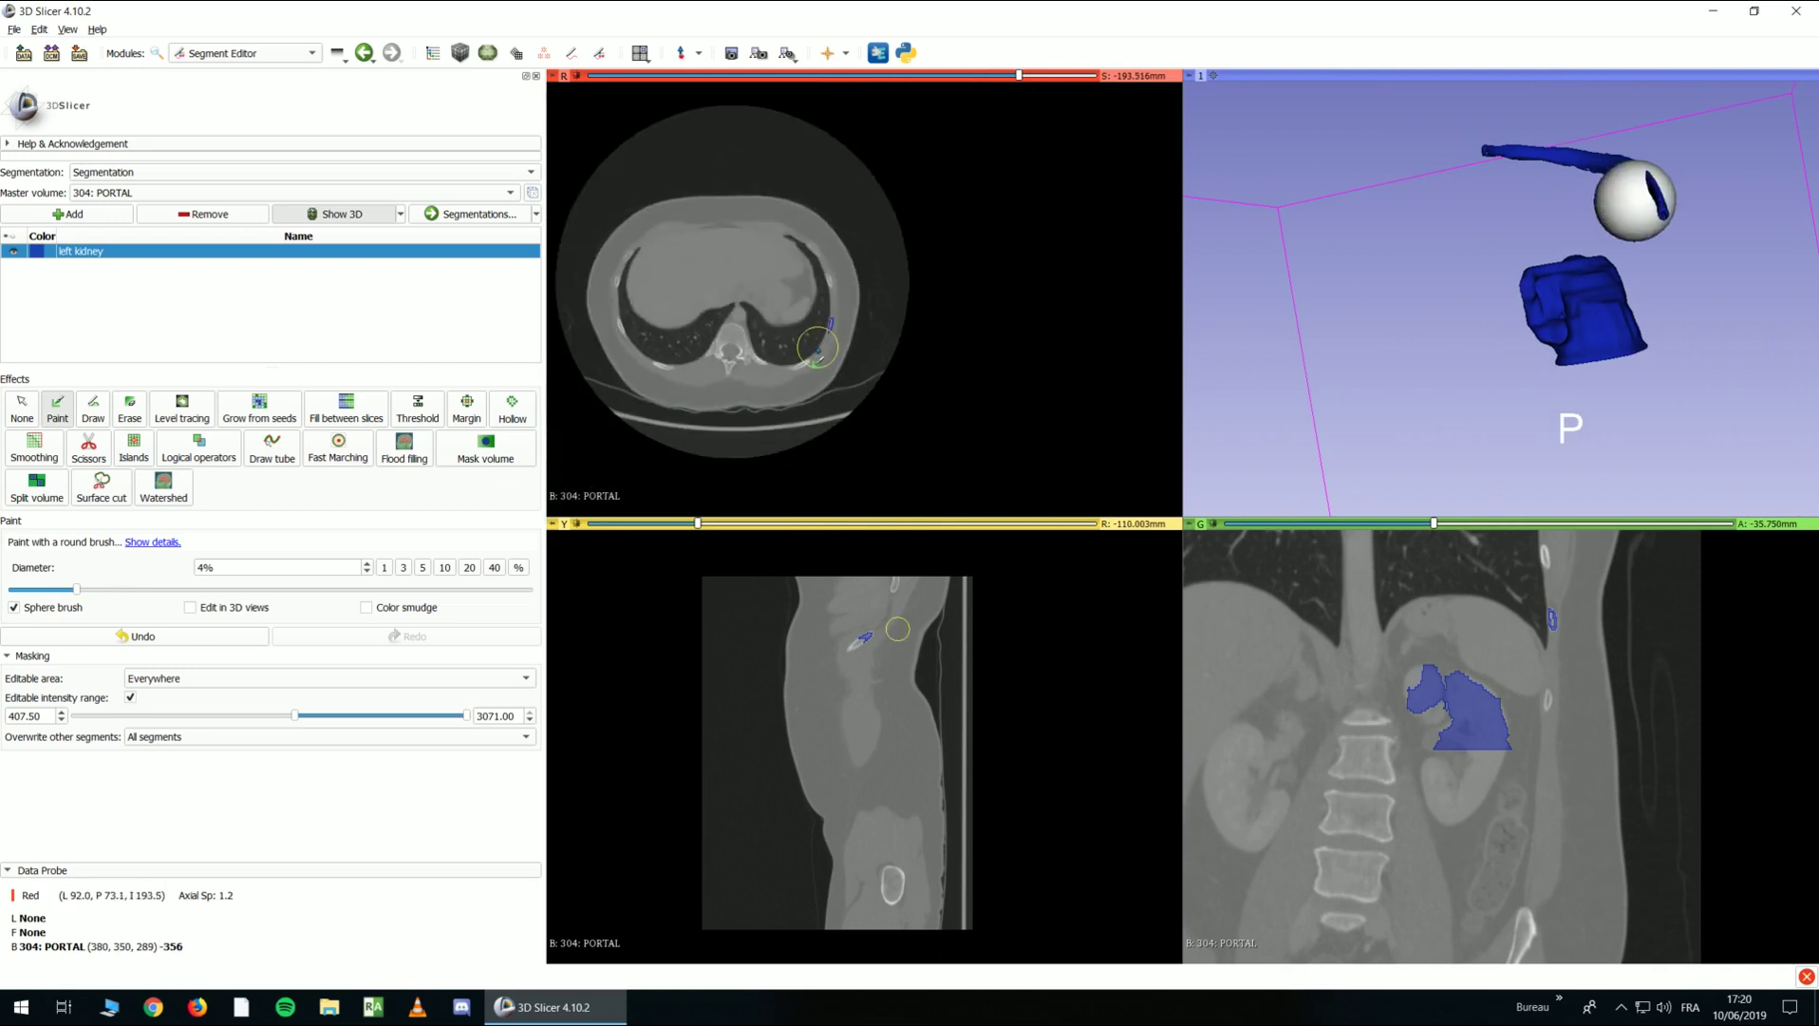
{"action": "scroll", "coordinate": [810, 355], "scroll_direction": "up", "scroll_amount": 3, "text": "ctrl"}
{"action": "middle_click_drag", "start_coordinate": [630, 346], "coordinate": [745, 333]}
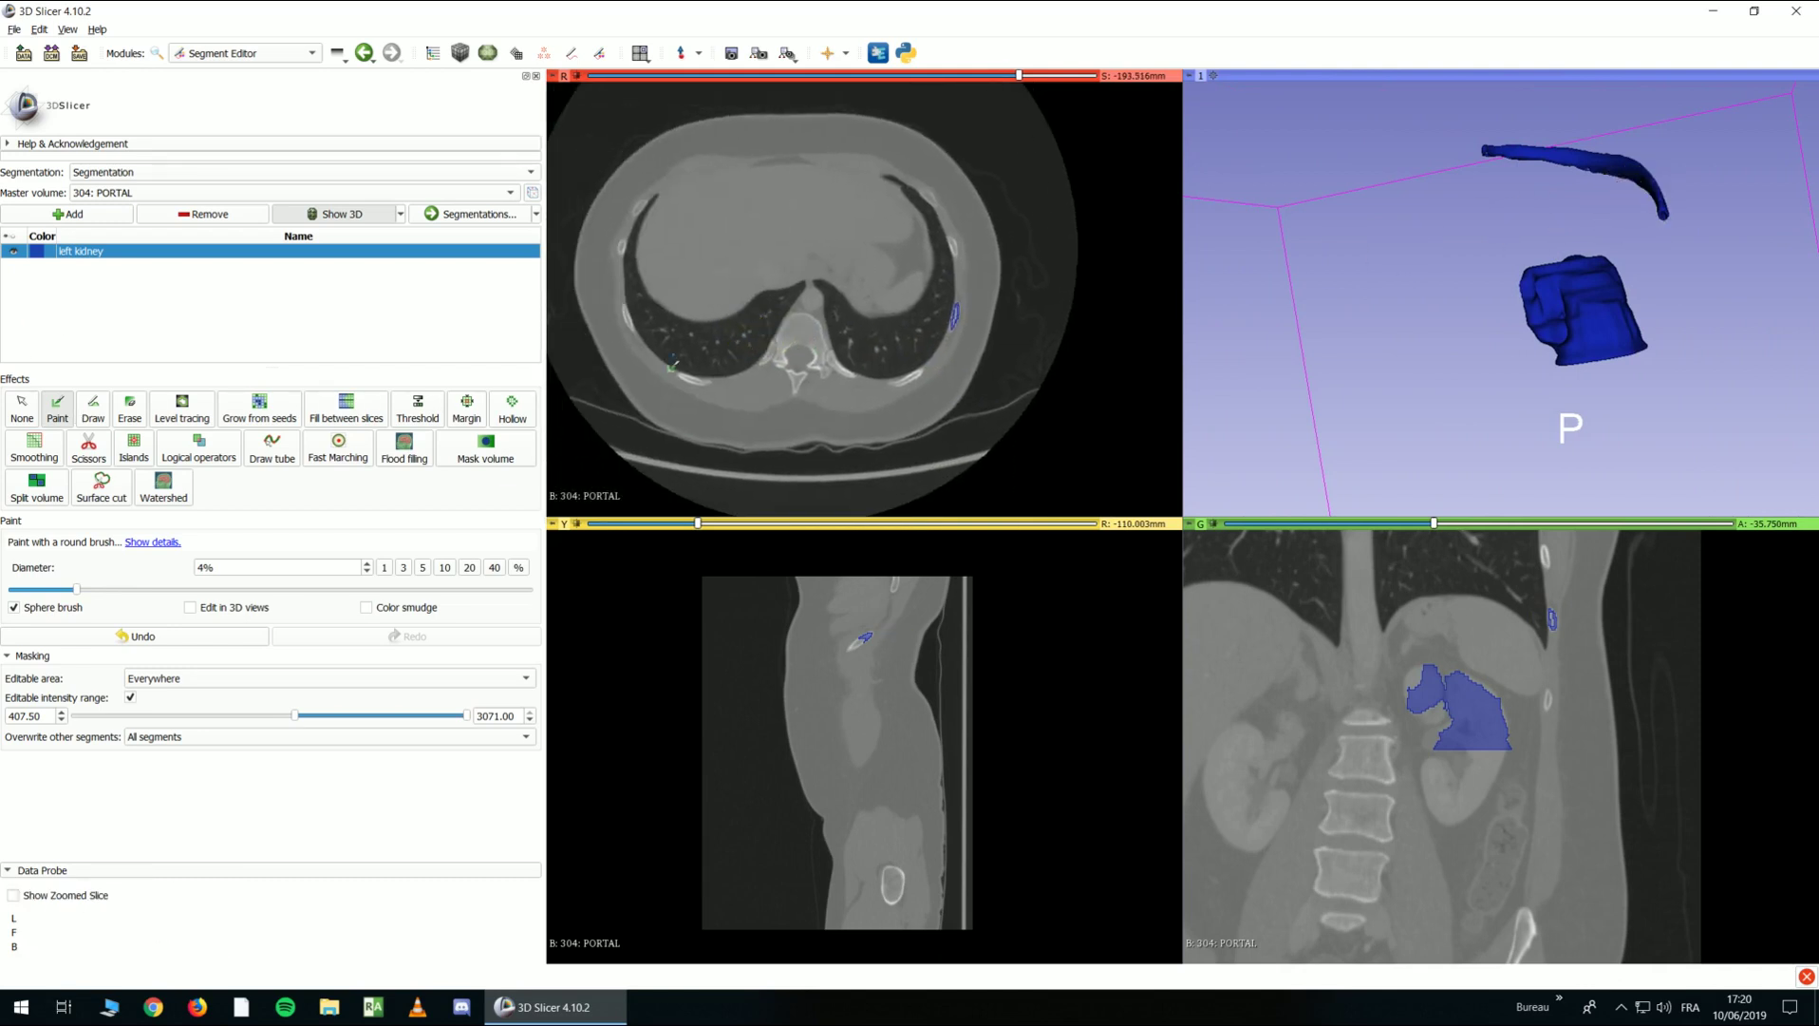
{"action": "left_click", "coordinate": [127, 416]}
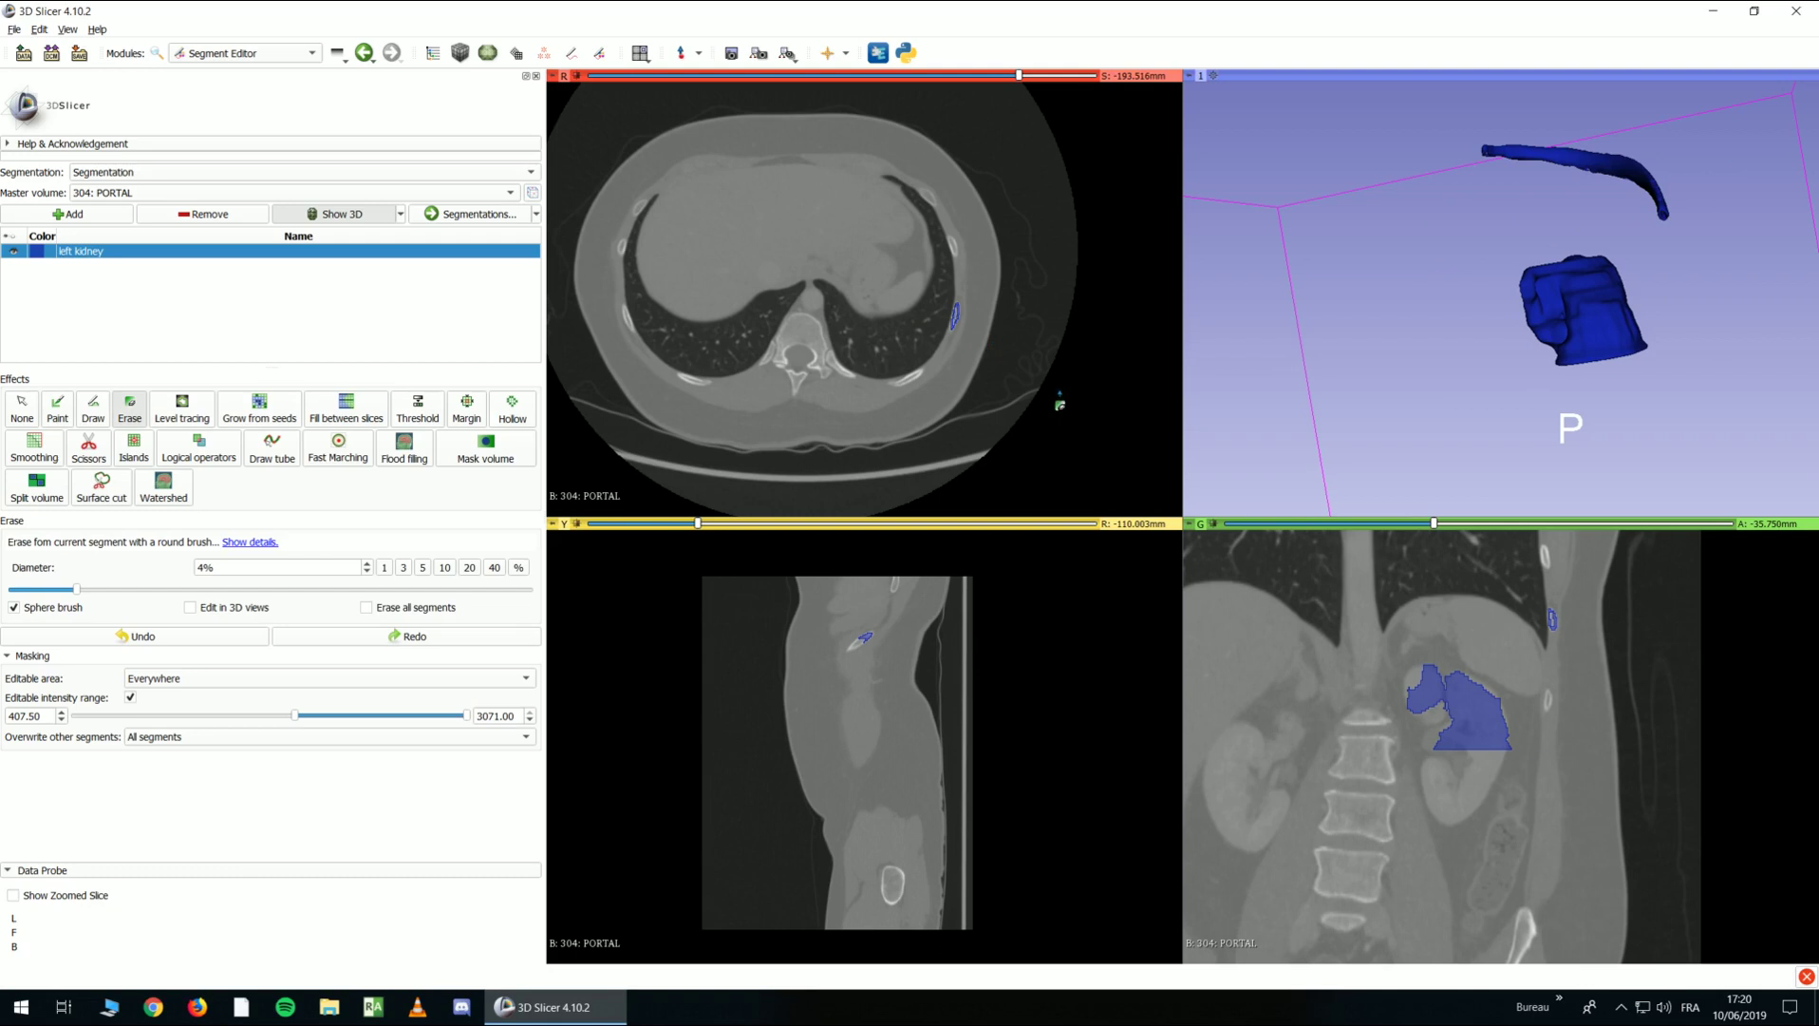
{"action": "scroll", "coordinate": [1573, 339], "scroll_direction": "down", "scroll_amount": 4}
{"action": "scroll", "coordinate": [897, 302], "scroll_direction": "up", "scroll_amount": 6}
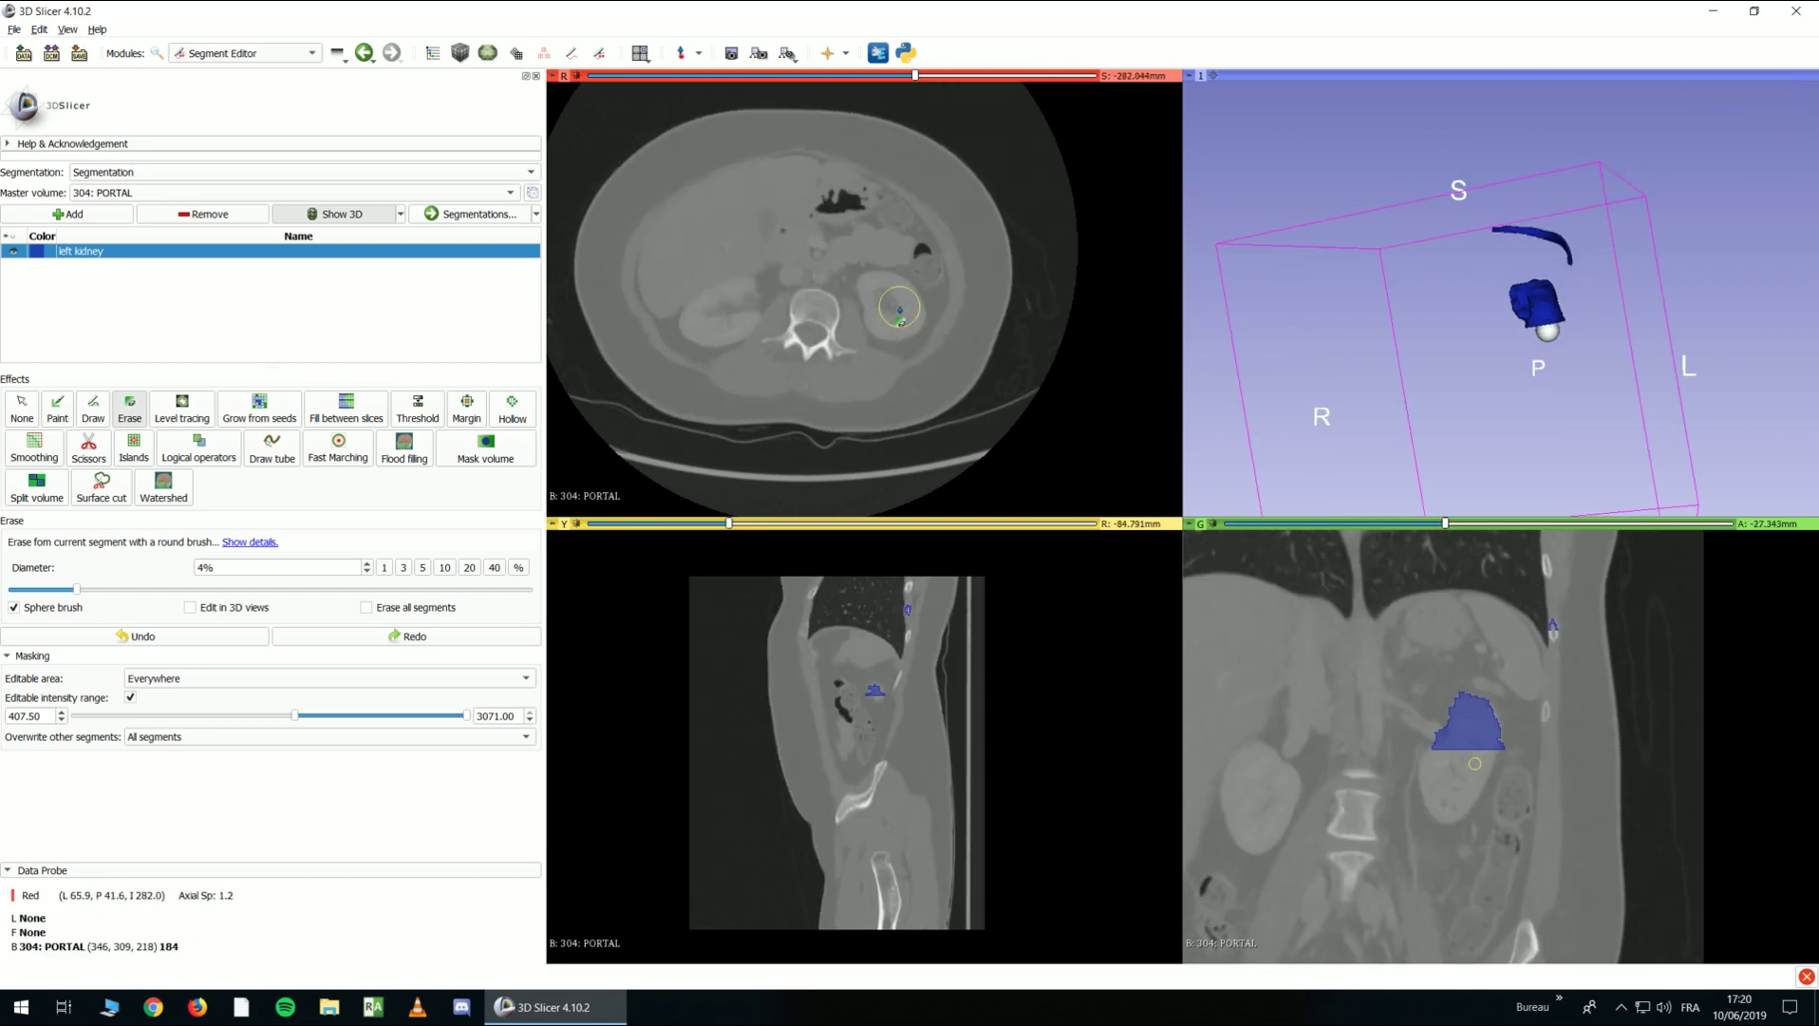
{"action": "scroll", "coordinate": [897, 342], "scroll_direction": "up", "scroll_amount": 15}
{"action": "scroll", "coordinate": [893, 328], "scroll_direction": "up", "scroll_amount": 5, "text": "shift"}
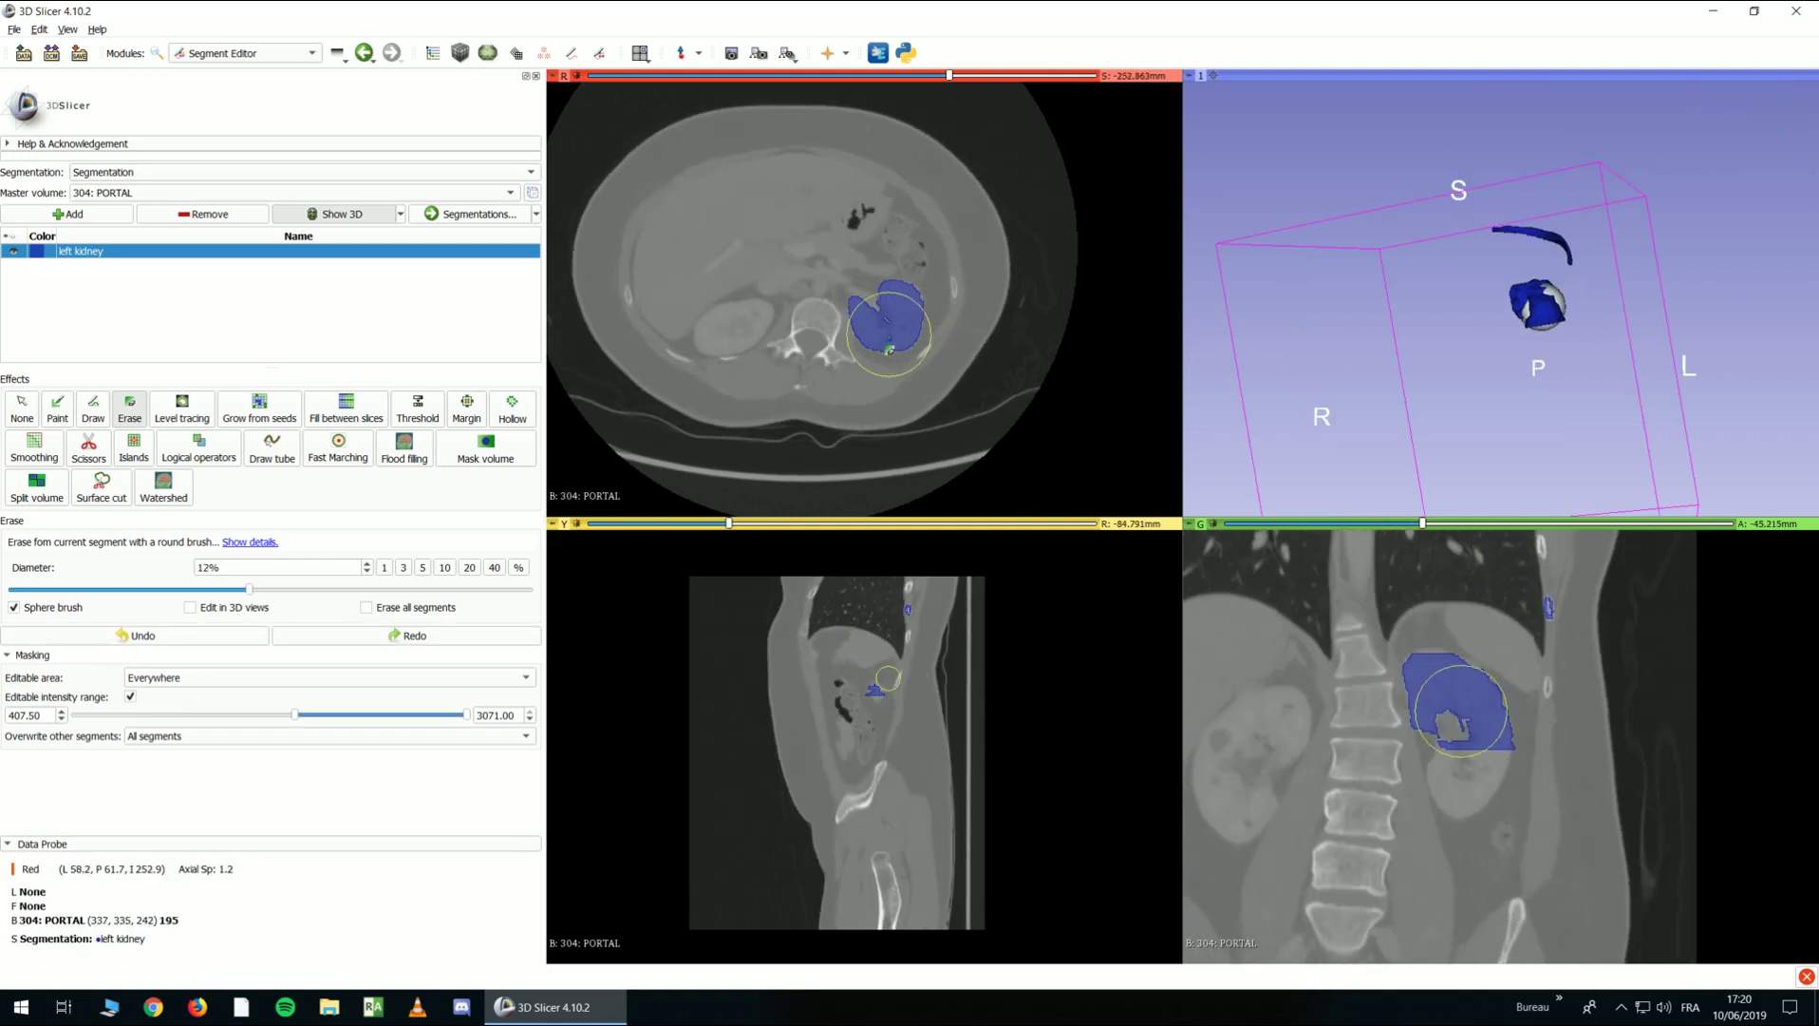
{"action": "left_click", "coordinate": [893, 326]}
{"action": "scroll", "coordinate": [892, 325], "scroll_direction": "up", "scroll_amount": 3, "text": "shift"}
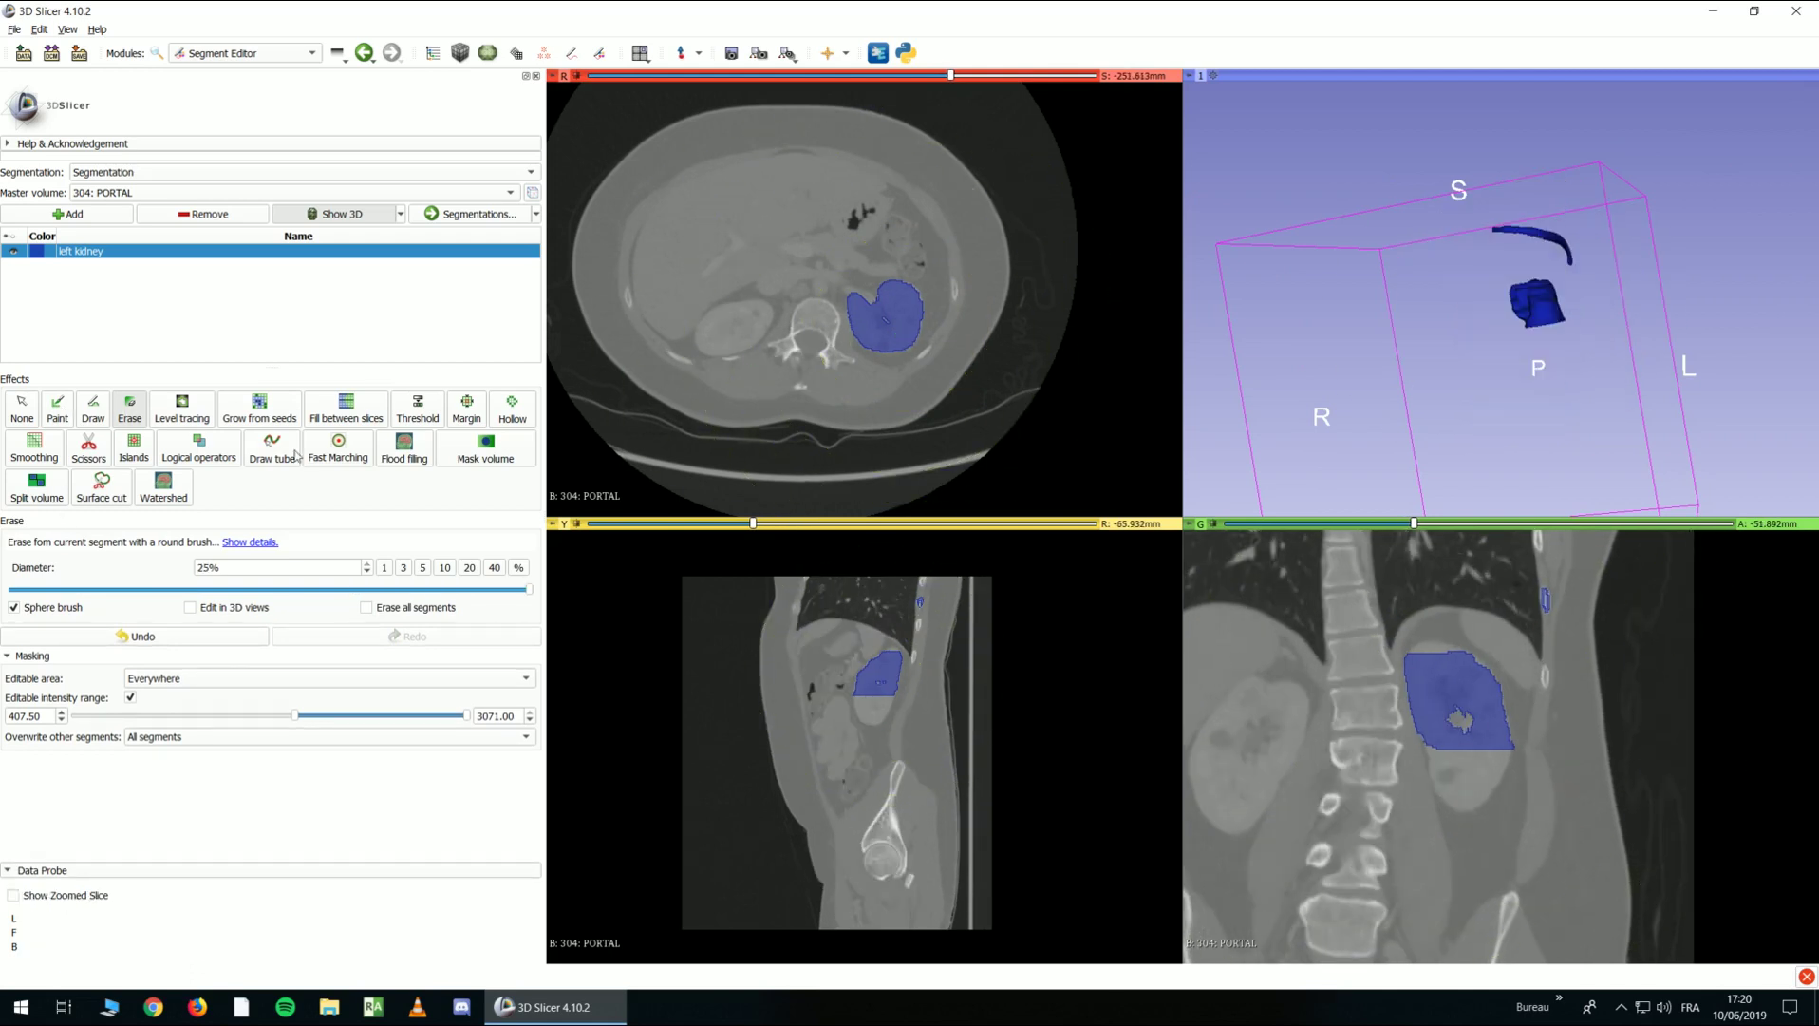
Fill the segment with the 407.50–3071.00 bone threshold and erase the bone with a 25% sphere brush limited to that intensity range
{"action": "left_click", "coordinate": [418, 408]}
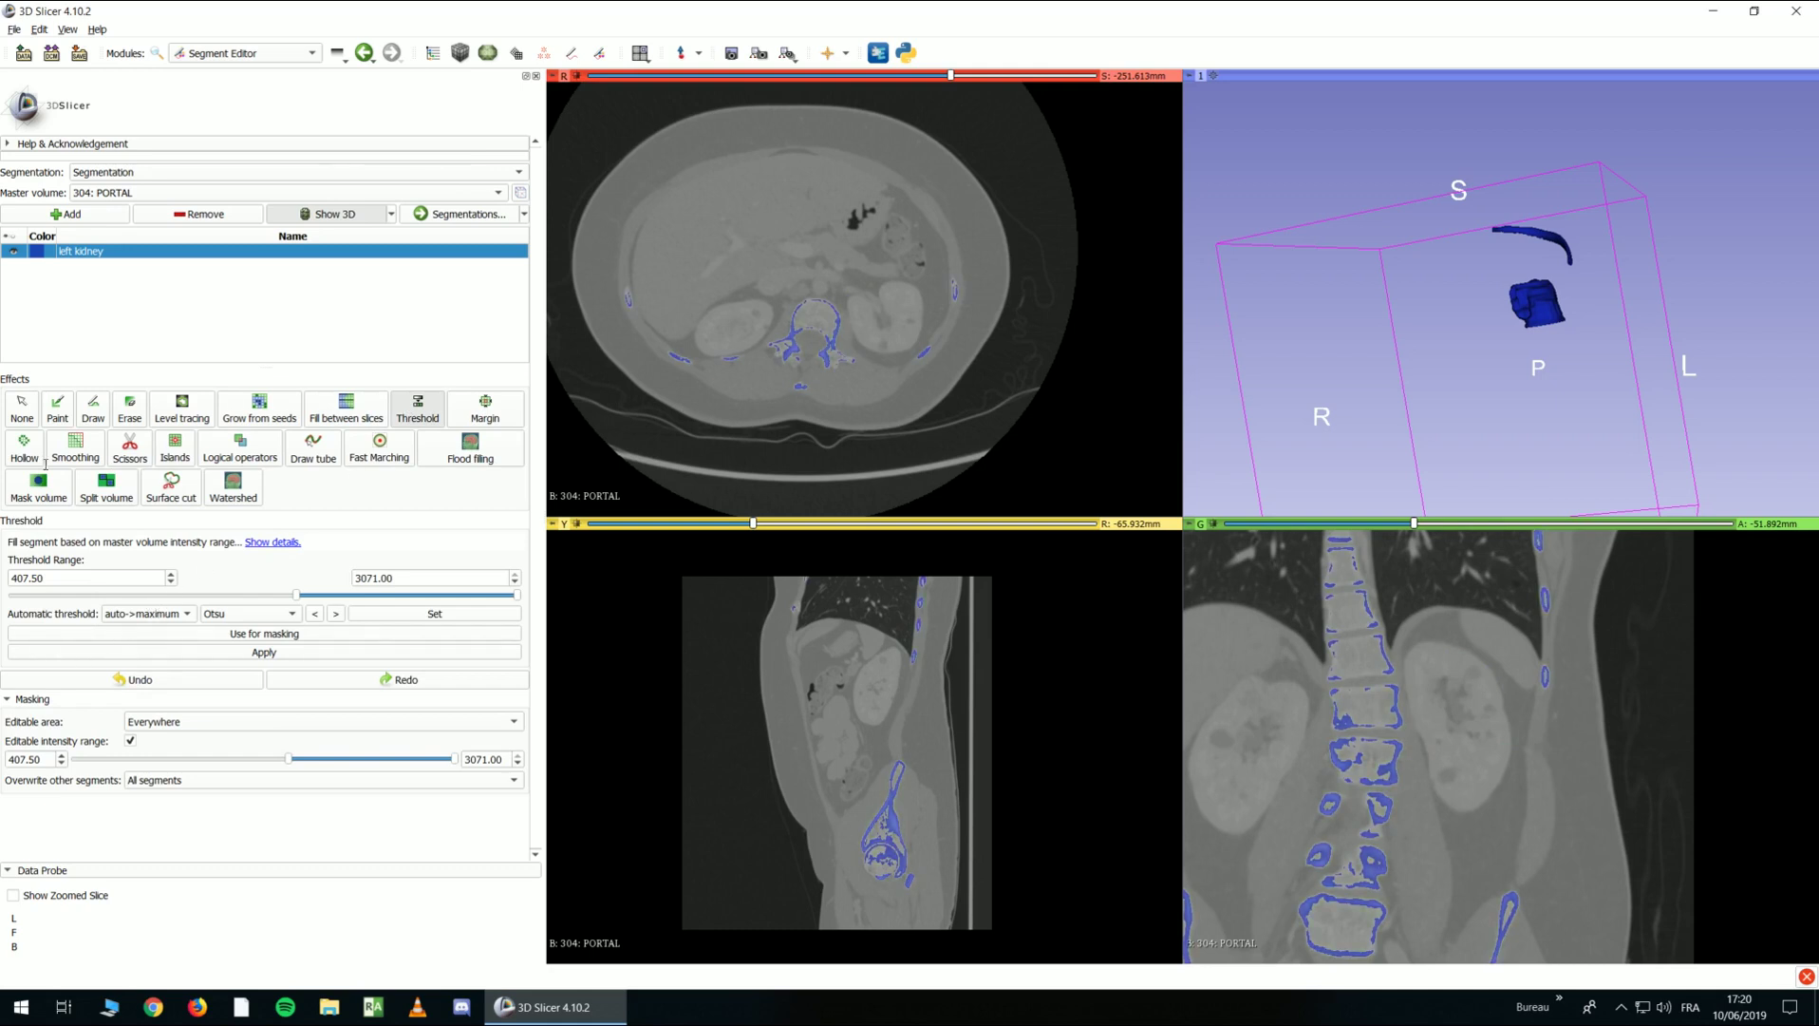
{"action": "left_click", "coordinate": [57, 409]}
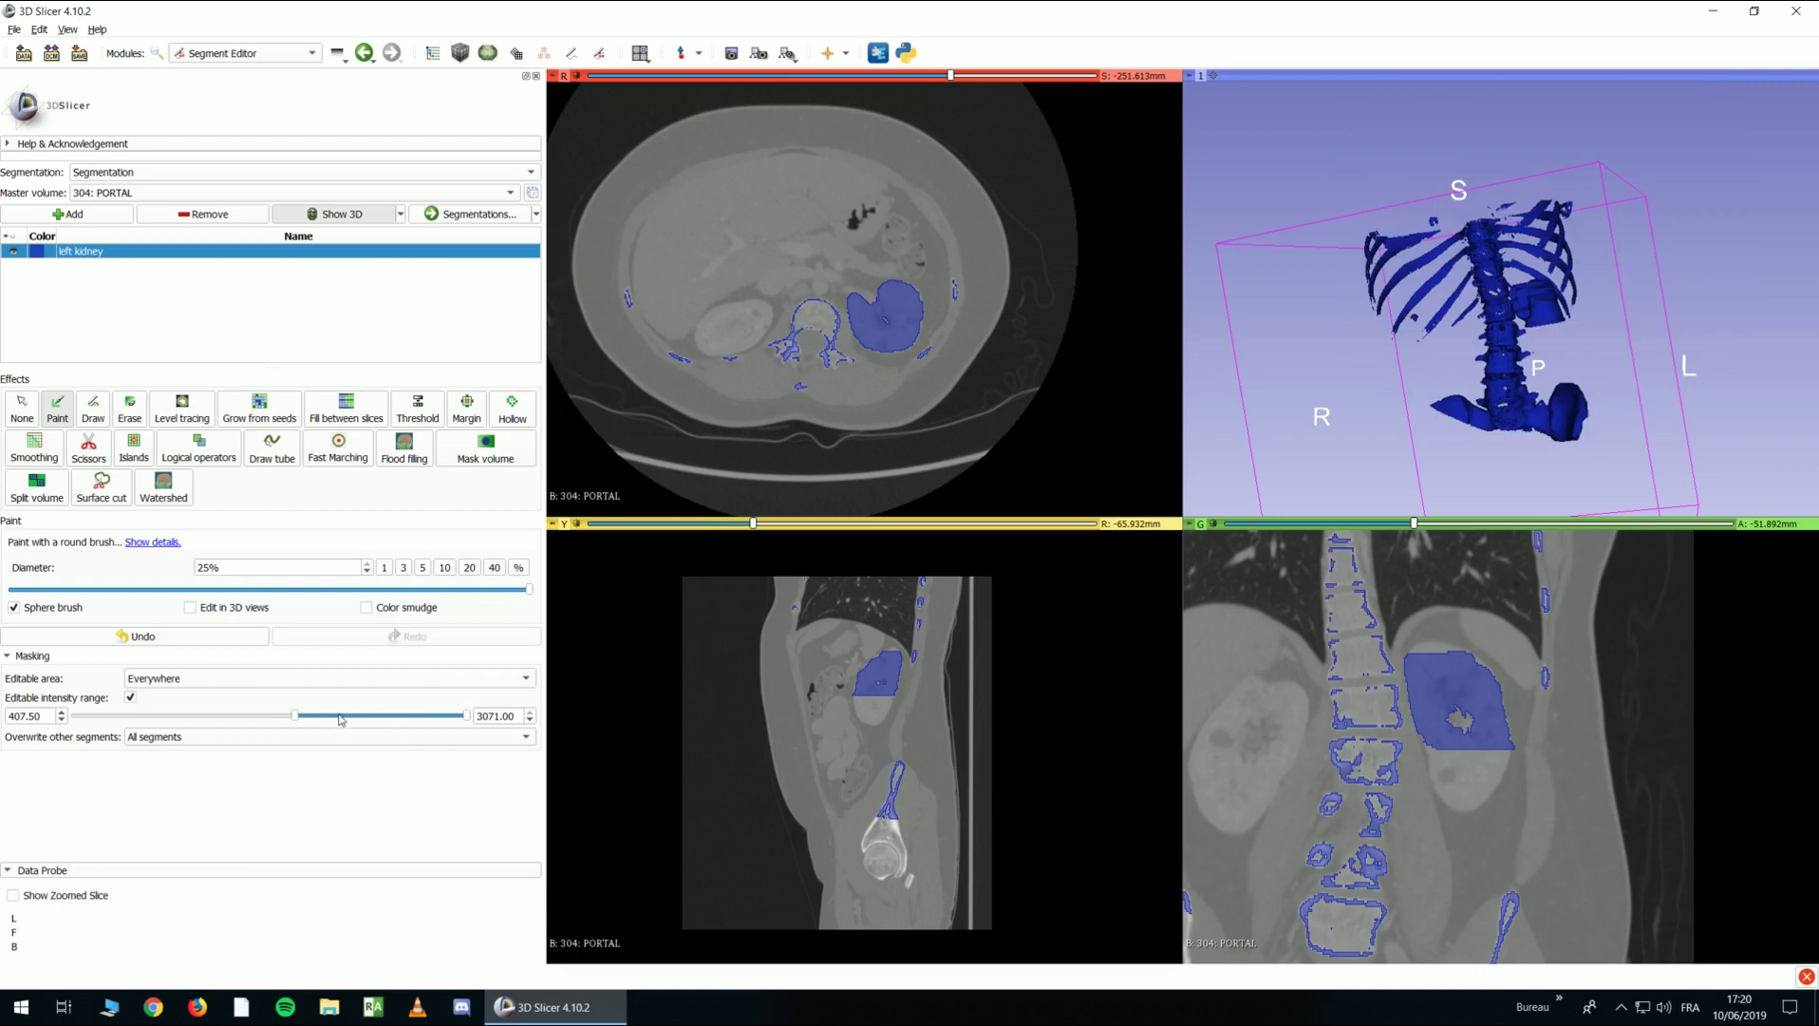
{"action": "left_click", "coordinate": [133, 418]}
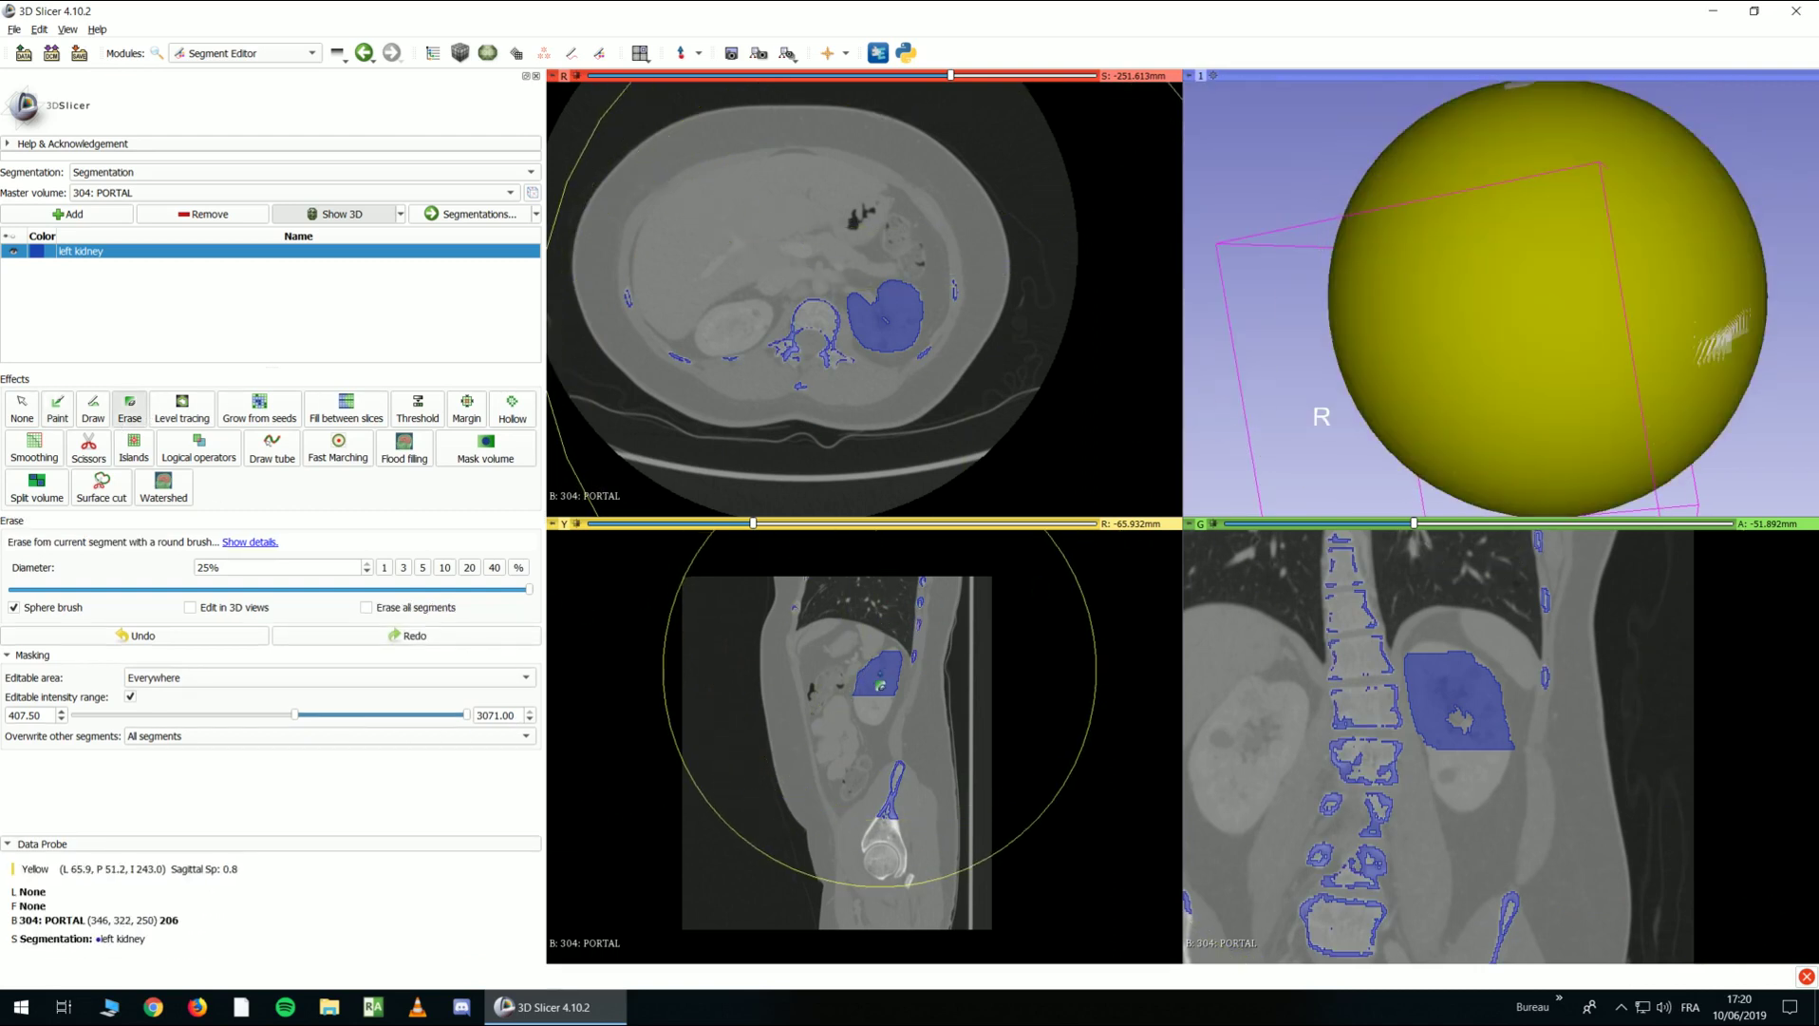
{"action": "left_click", "coordinate": [880, 684]}
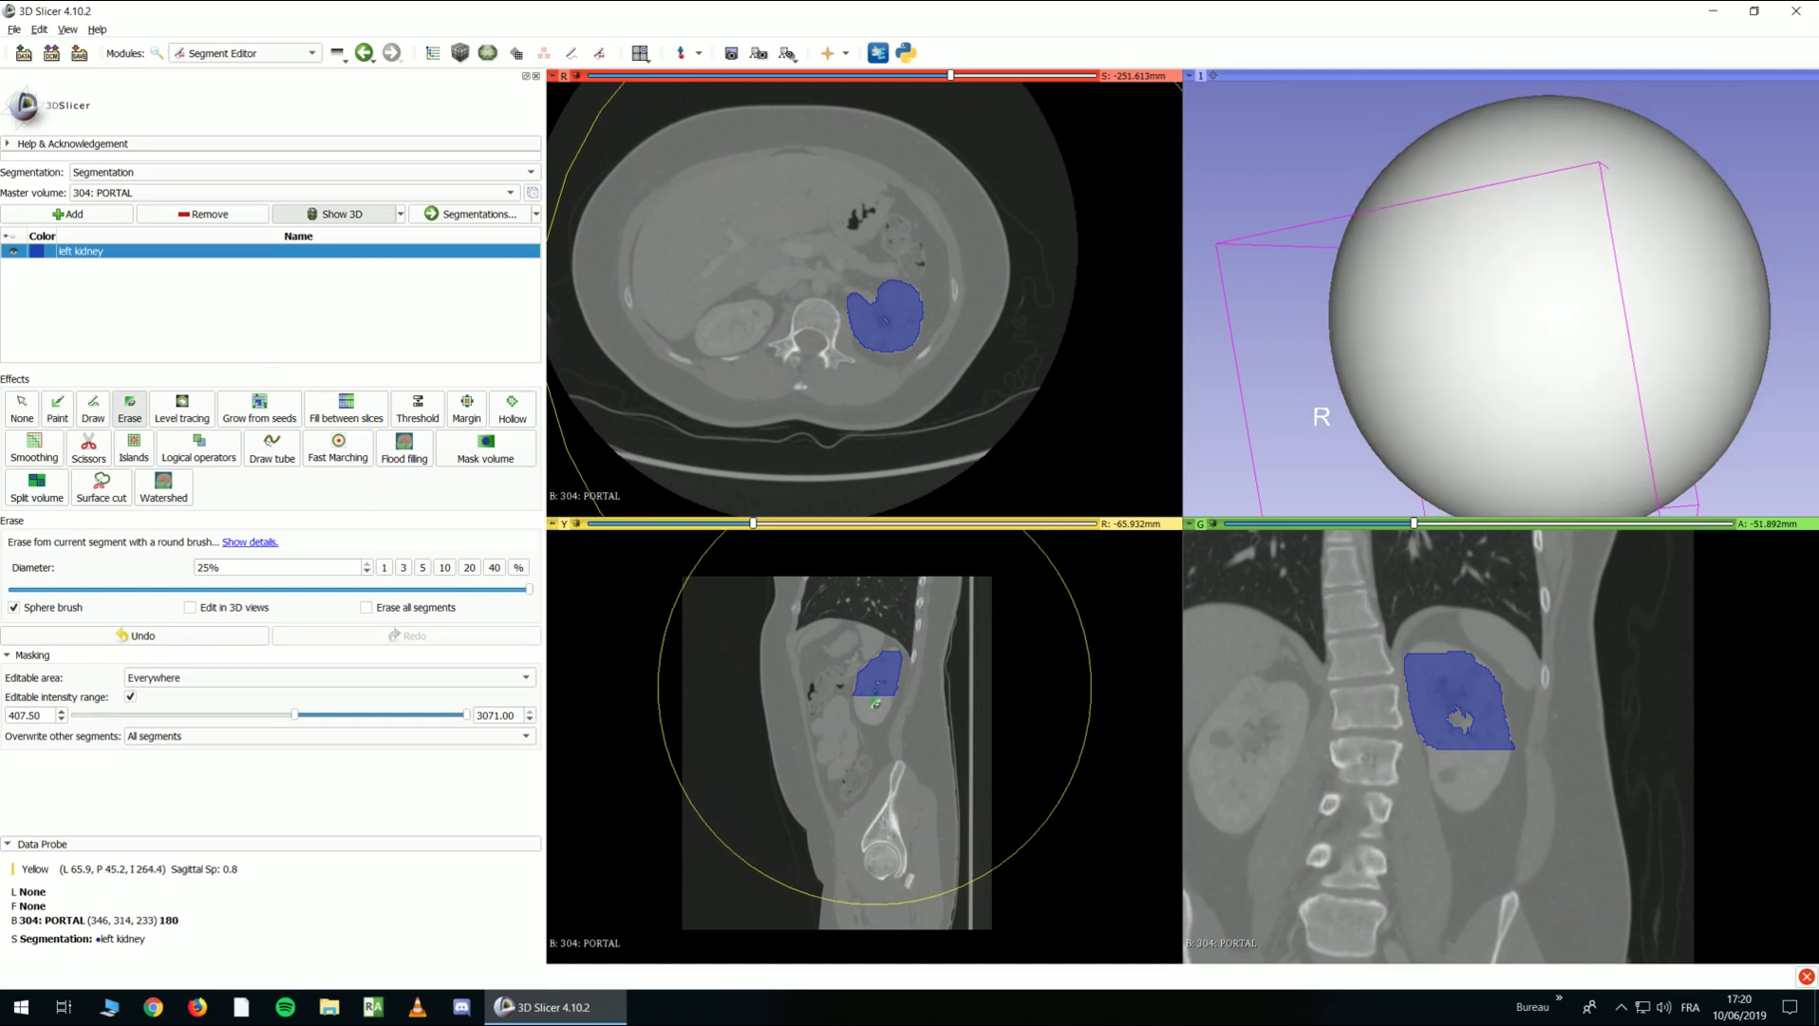
Disable the editable intensity range and erase the remaining kidney segment with the 25% sphere brush
{"action": "left_click", "coordinate": [131, 698]}
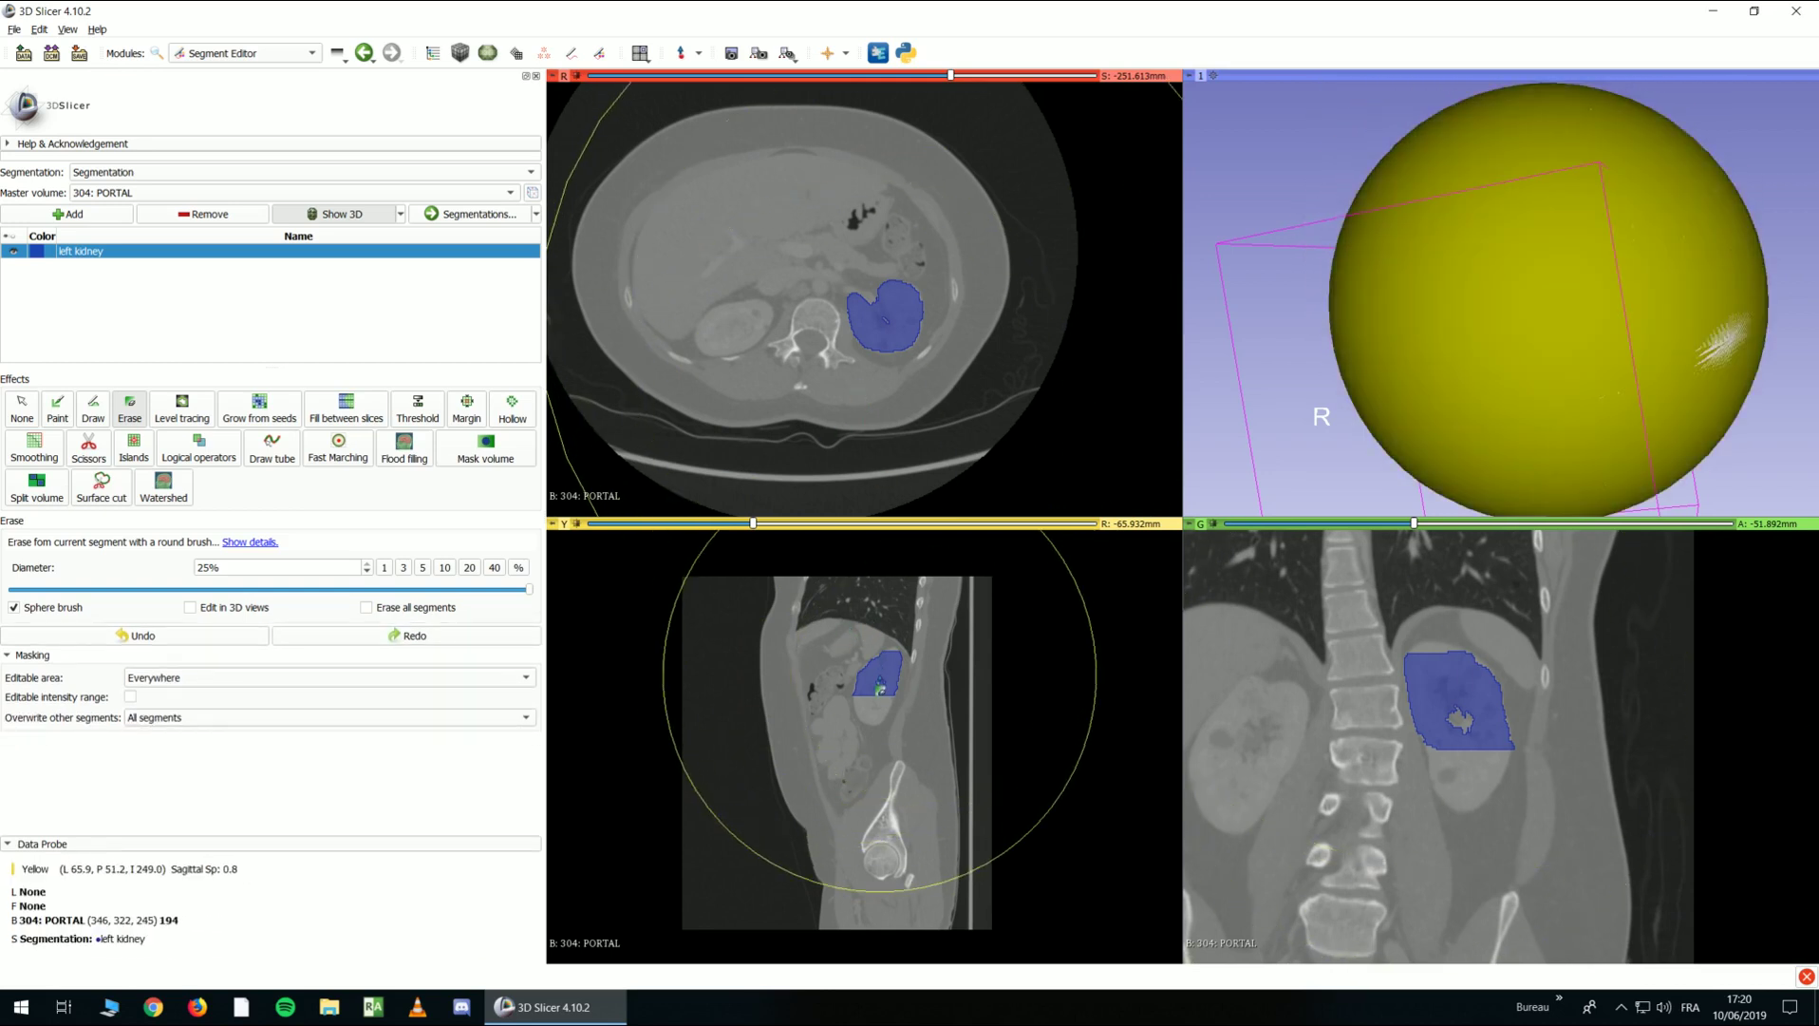
{"action": "left_click", "coordinate": [880, 686]}
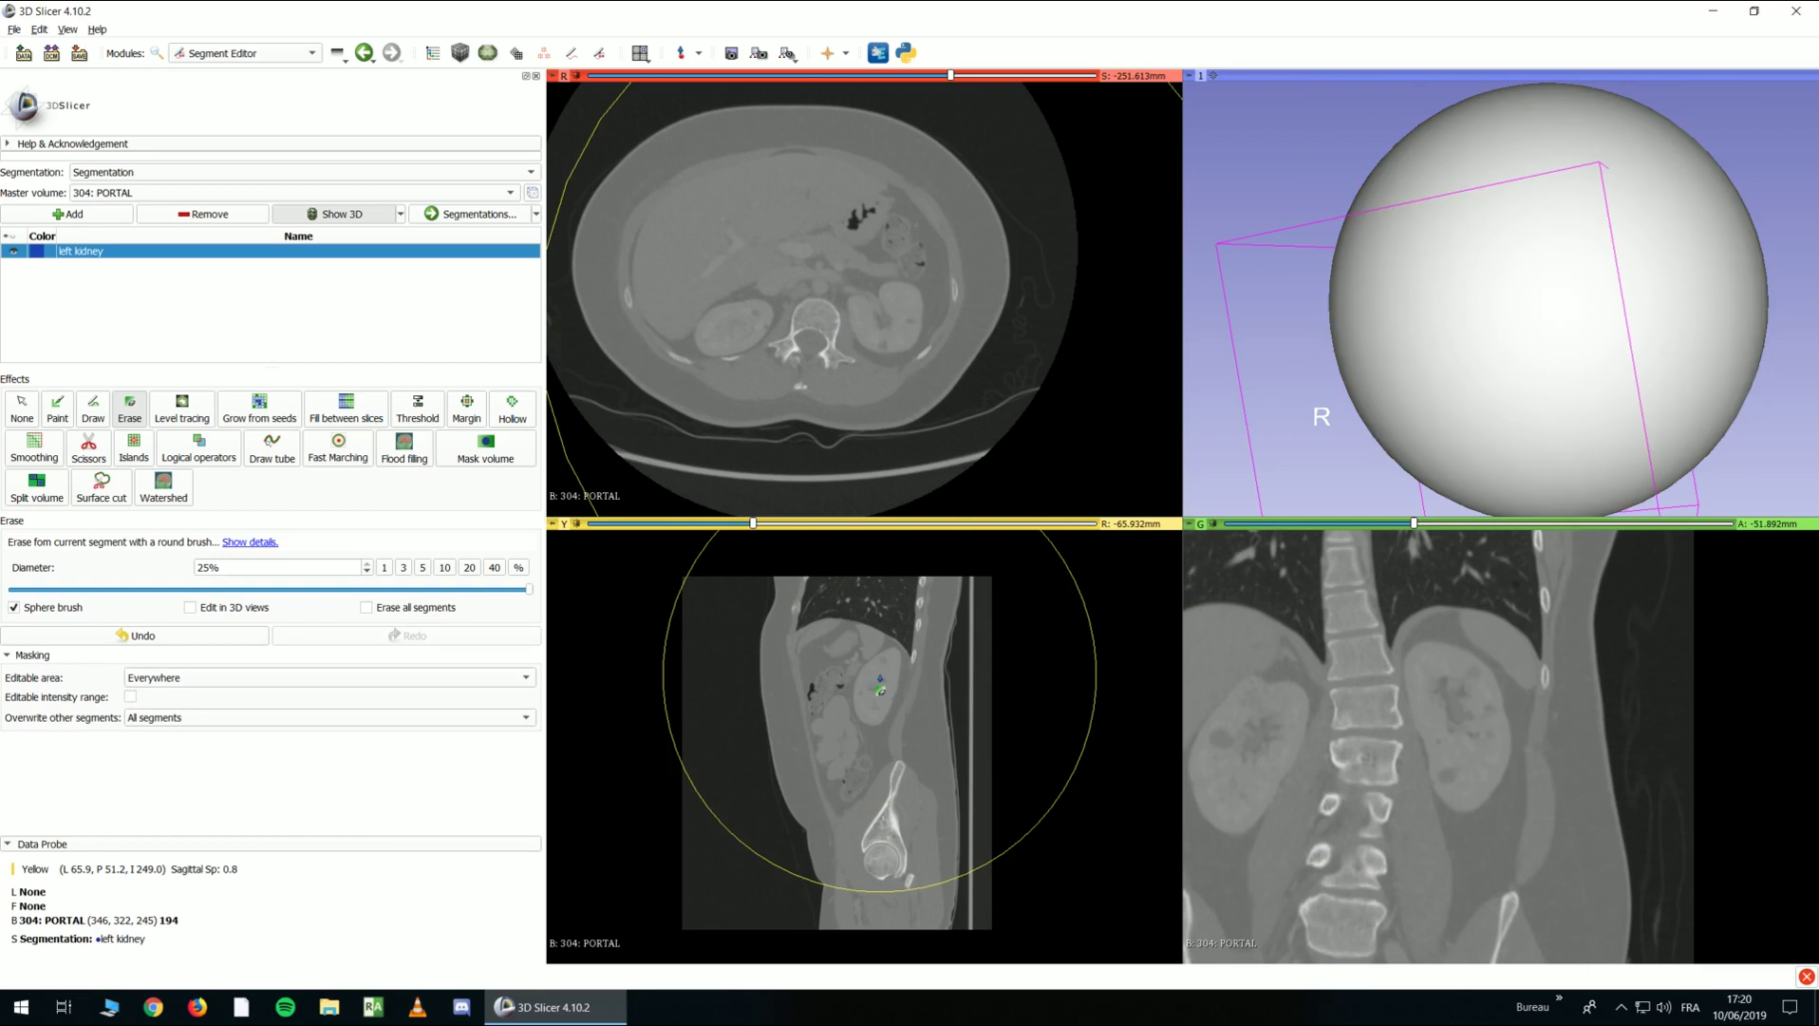
Set the threshold range to 121.03–310.05 around the kidney tissue and use it as the editable intensity mask
{"action": "left_click", "coordinate": [418, 414]}
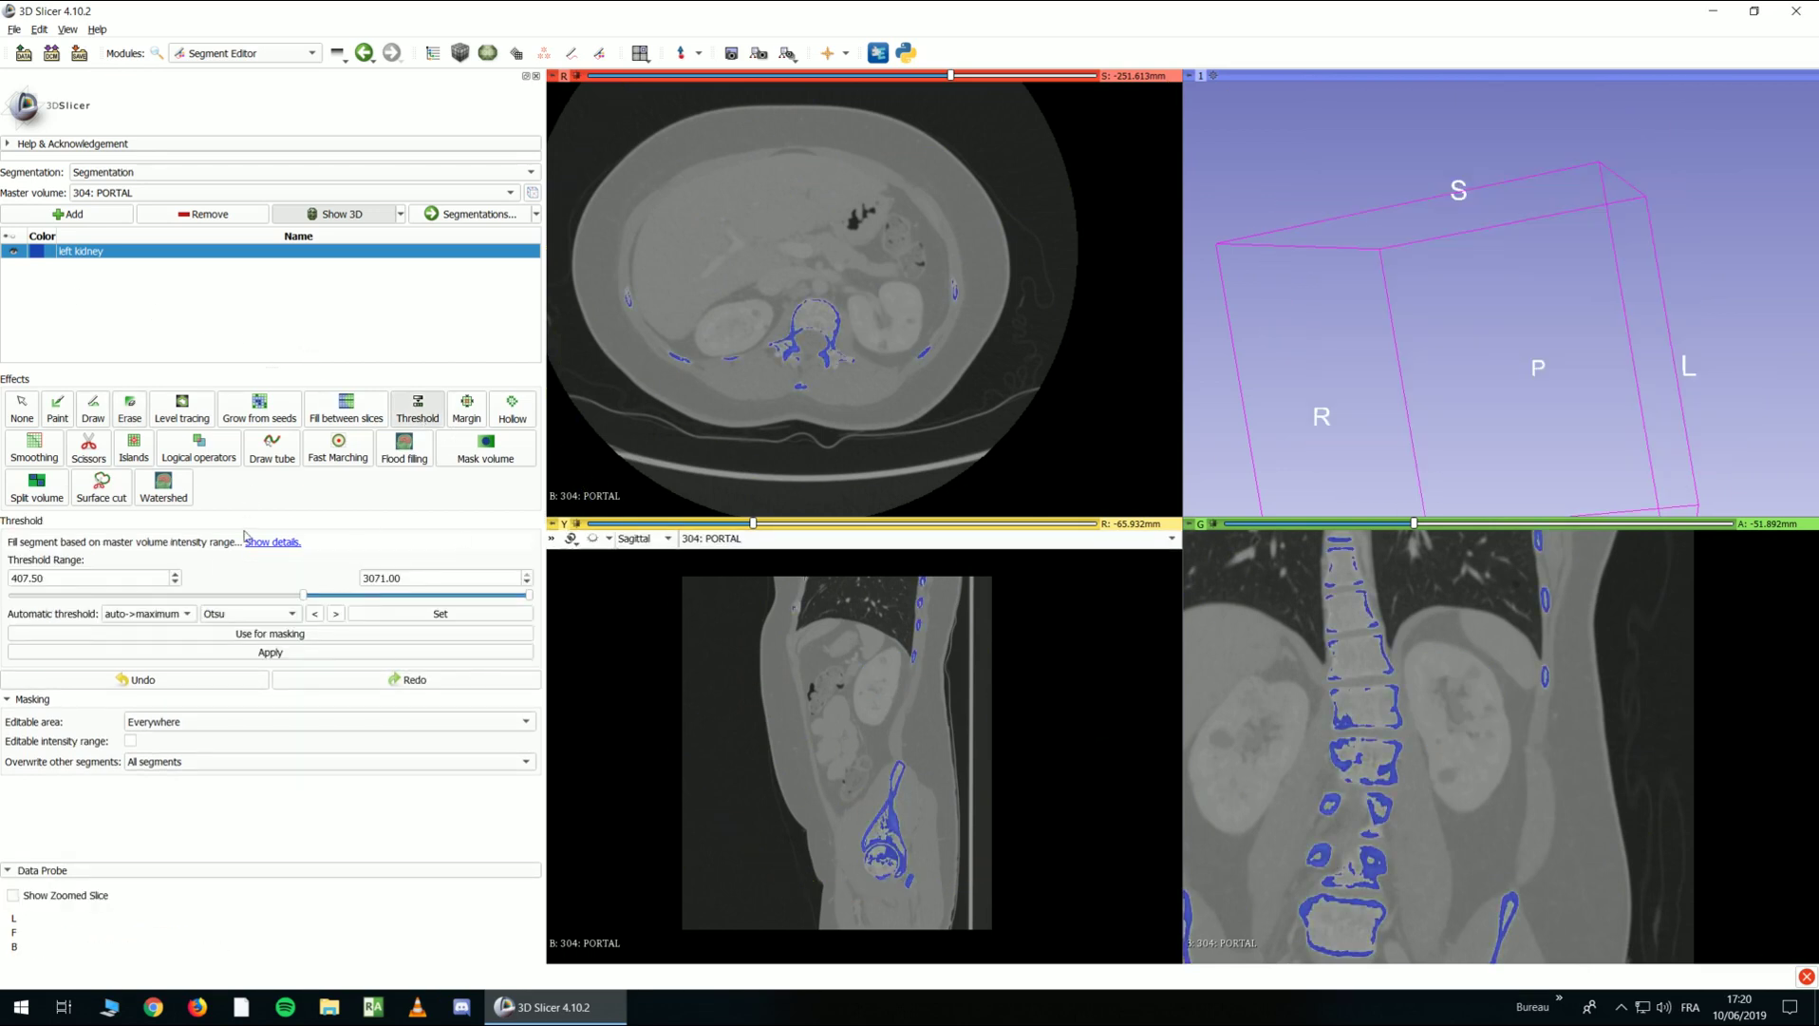
{"action": "left_click_drag", "start_coordinate": [286, 602], "coordinate": [269, 602]}
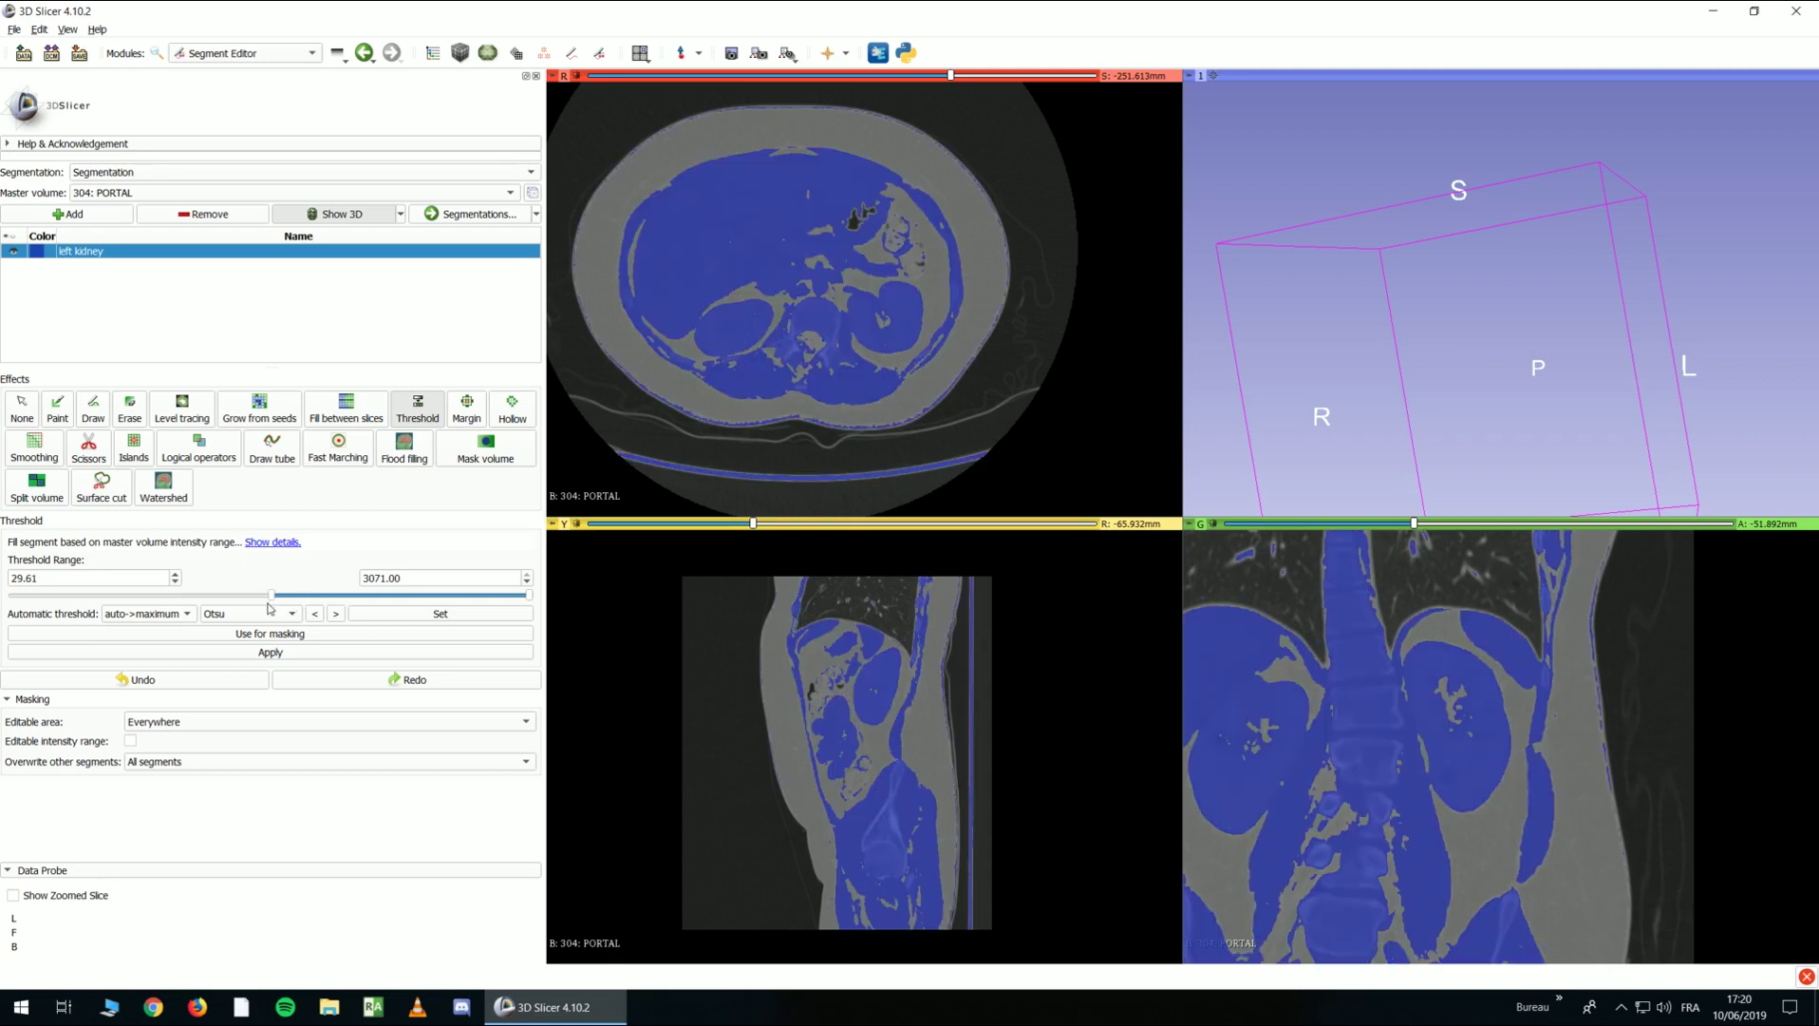
{"action": "left_click_drag", "start_coordinate": [928, 264], "coordinate": [788, 254]}
{"action": "right_click_drag", "start_coordinate": [798, 253], "coordinate": [837, 326]}
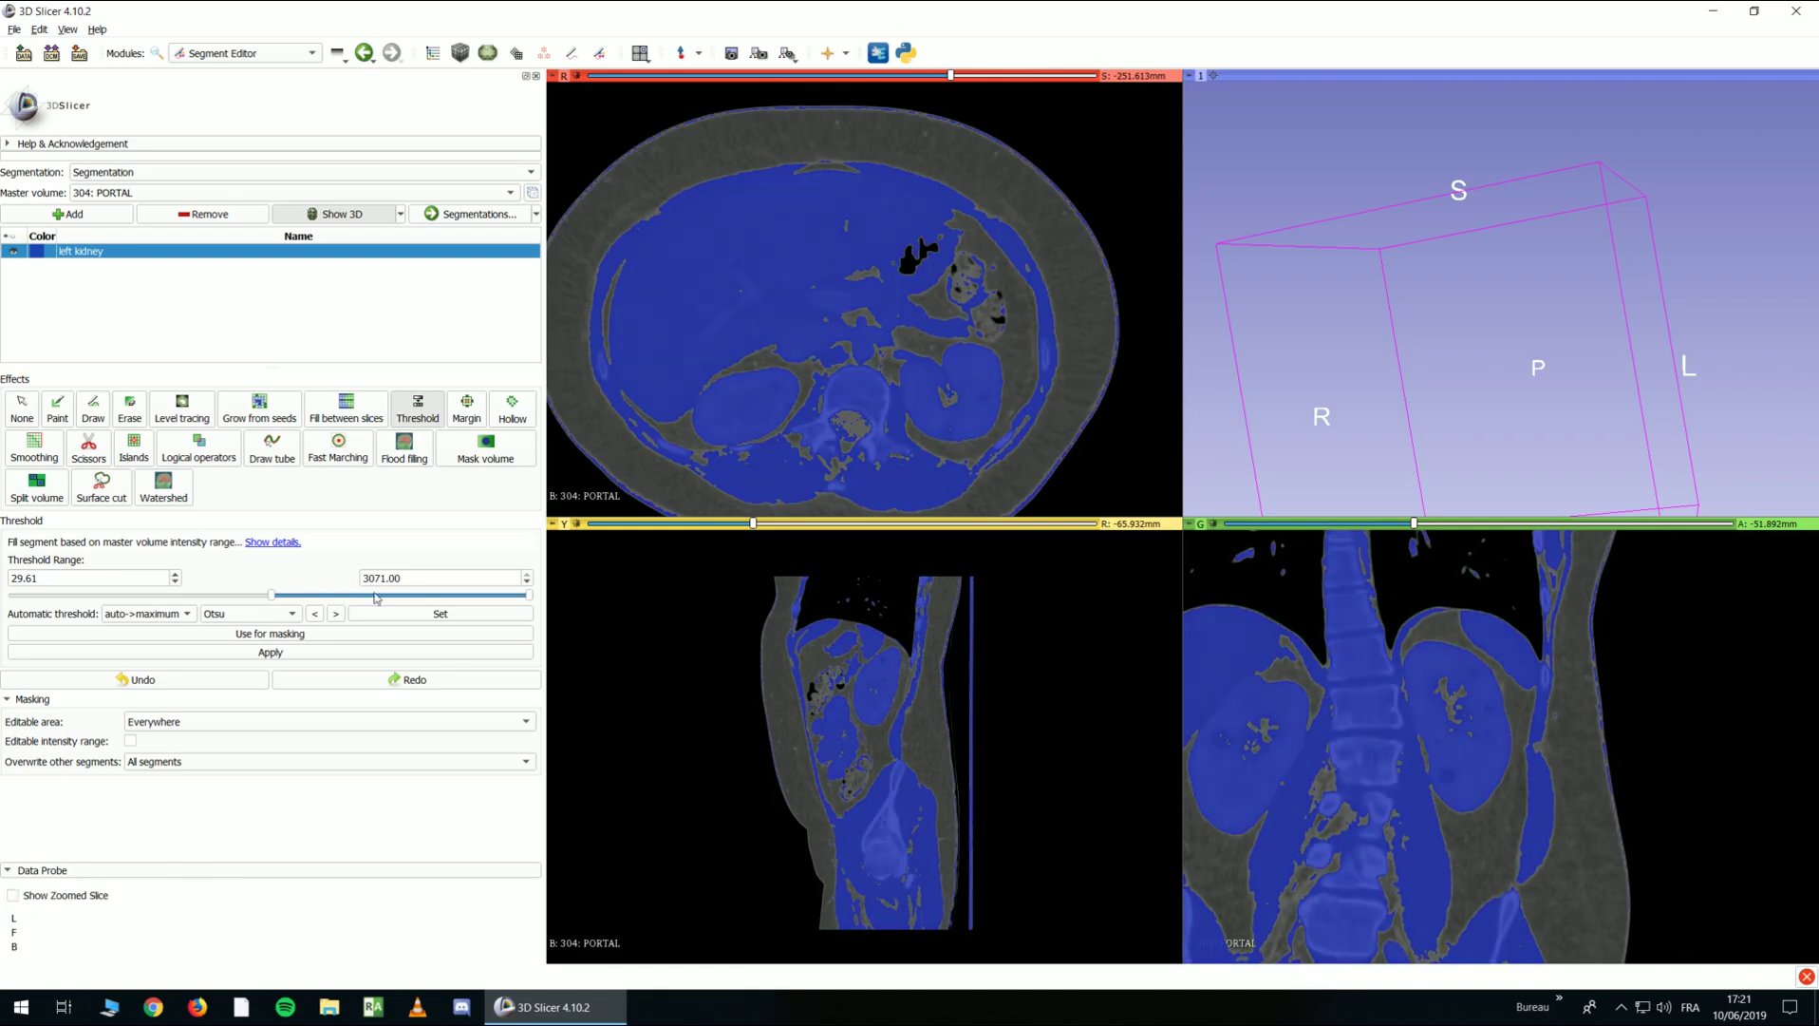
{"action": "left_click_drag", "start_coordinate": [528, 596], "coordinate": [276, 597]}
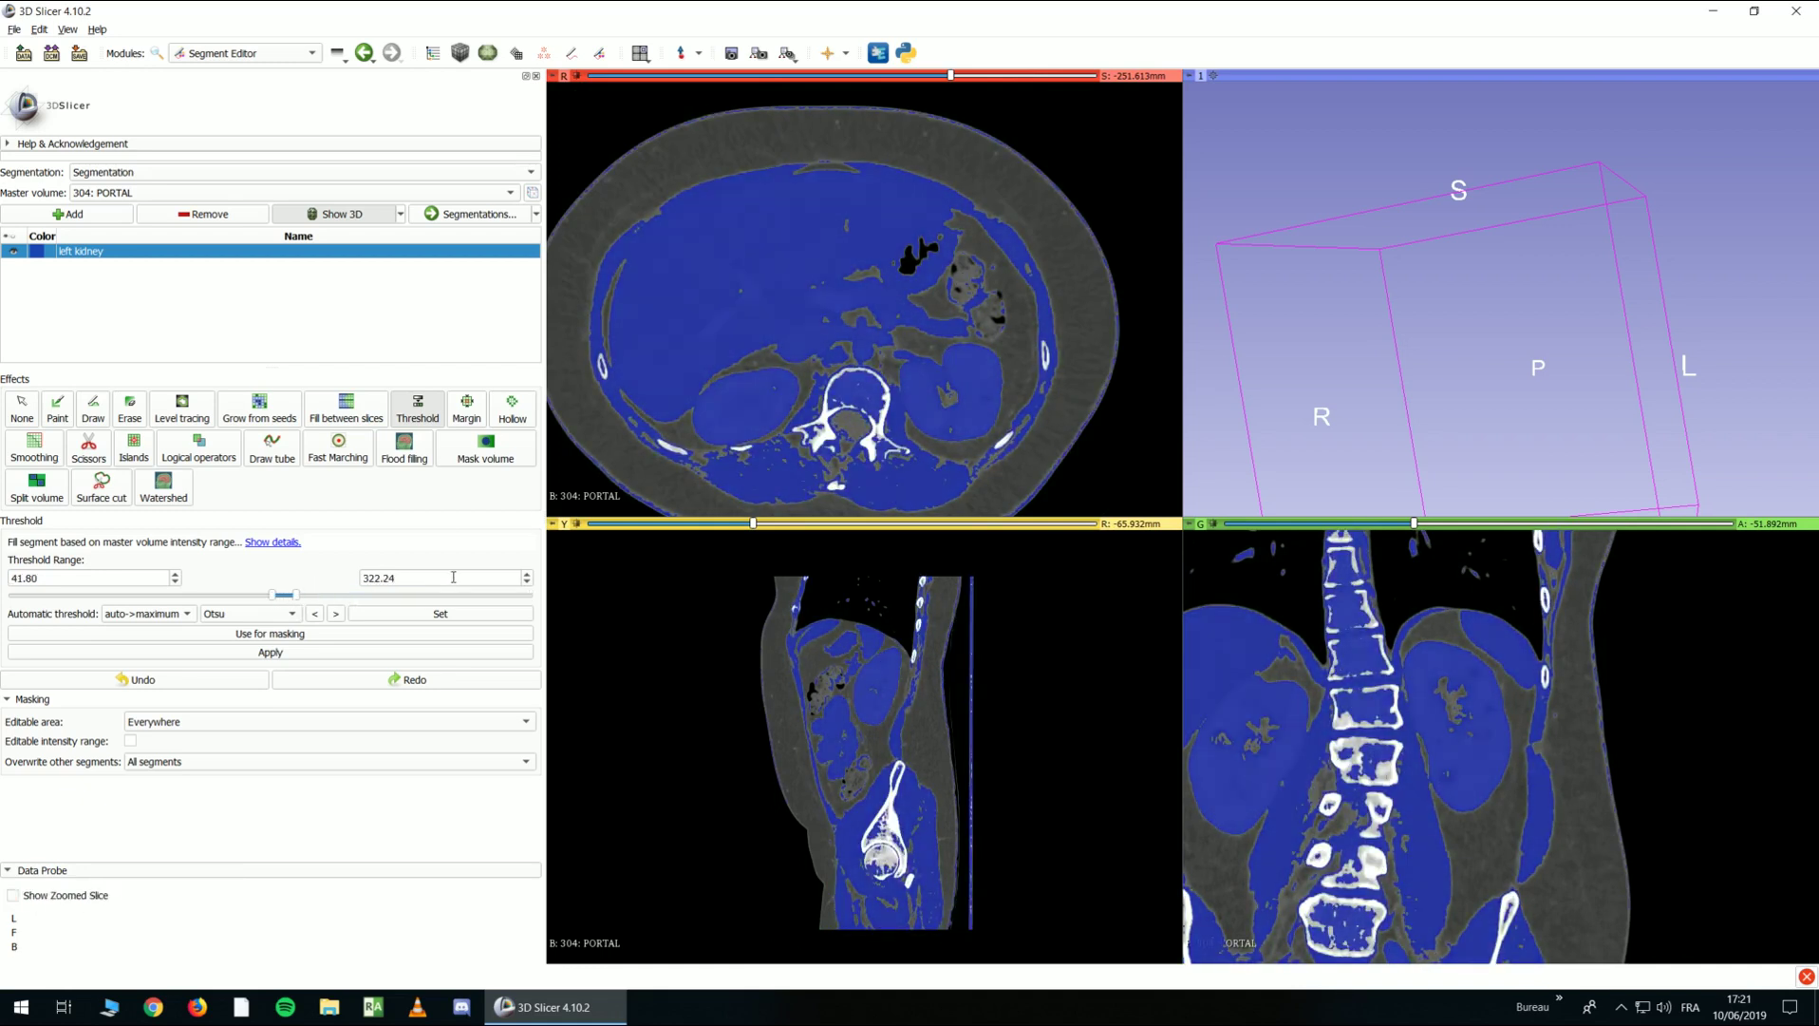
{"action": "left_click", "coordinate": [526, 582]}
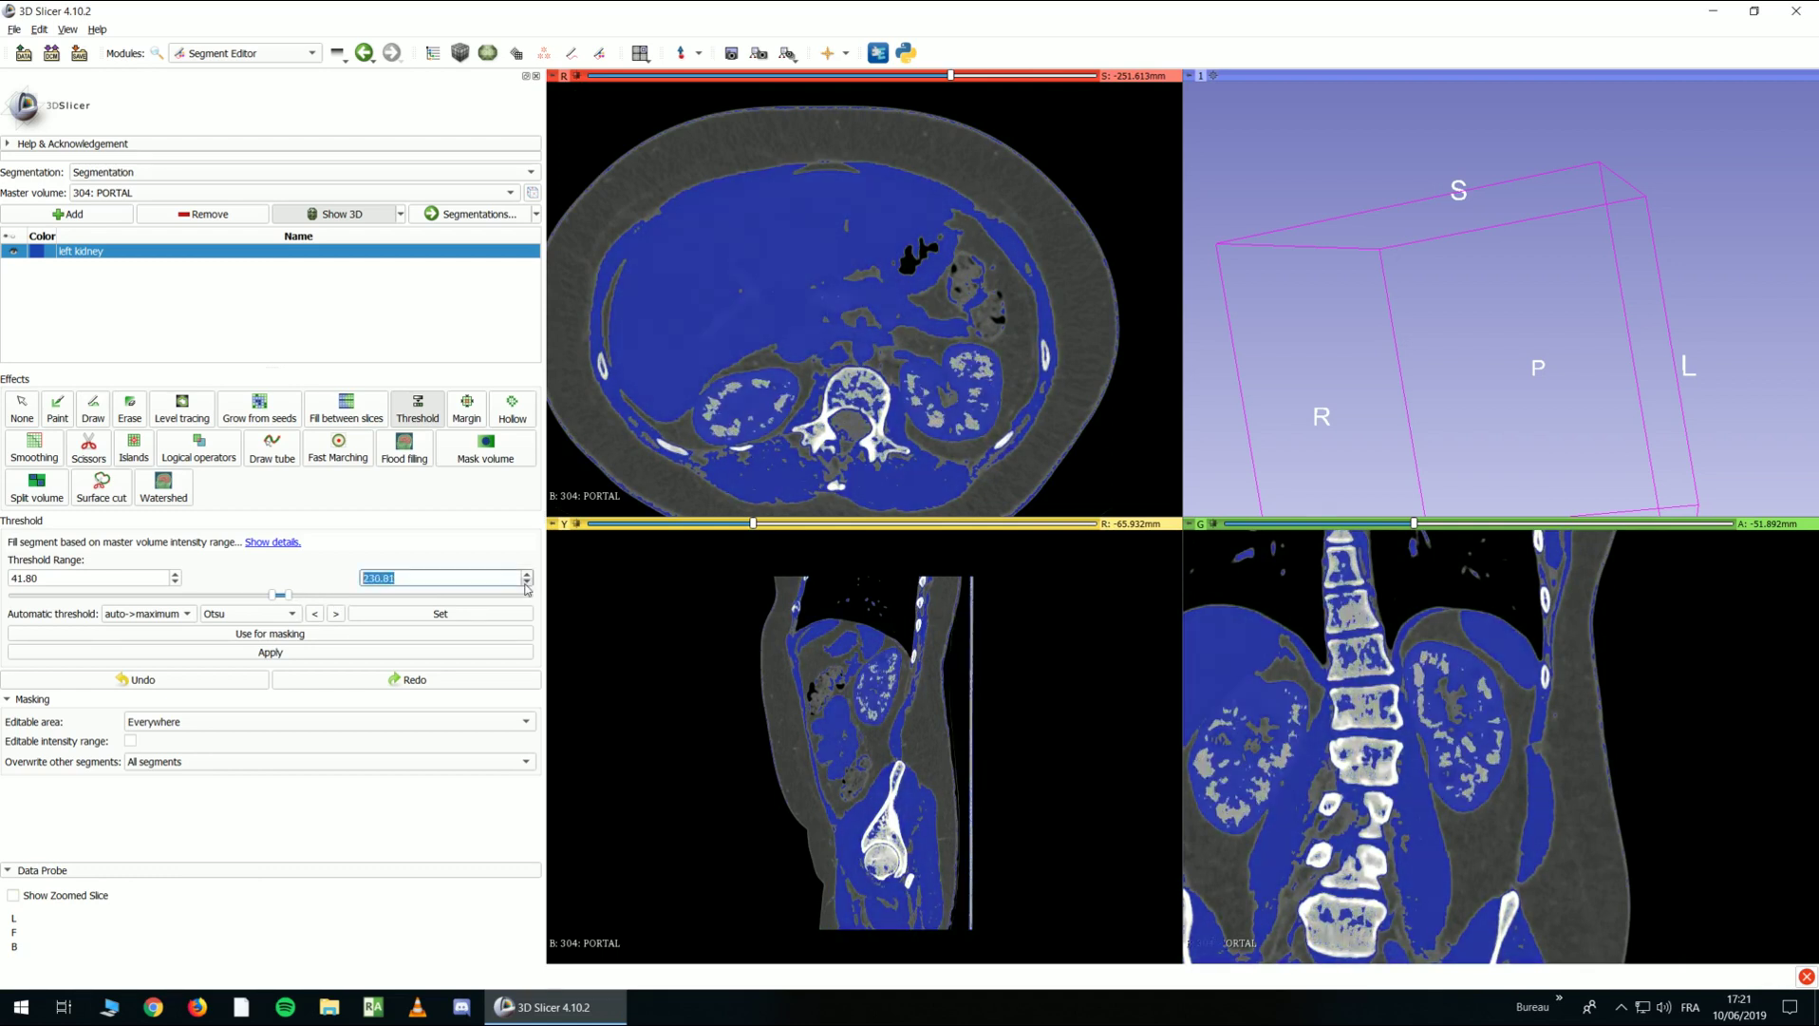
{"action": "left_click_drag", "start_coordinate": [277, 598], "coordinate": [280, 599]}
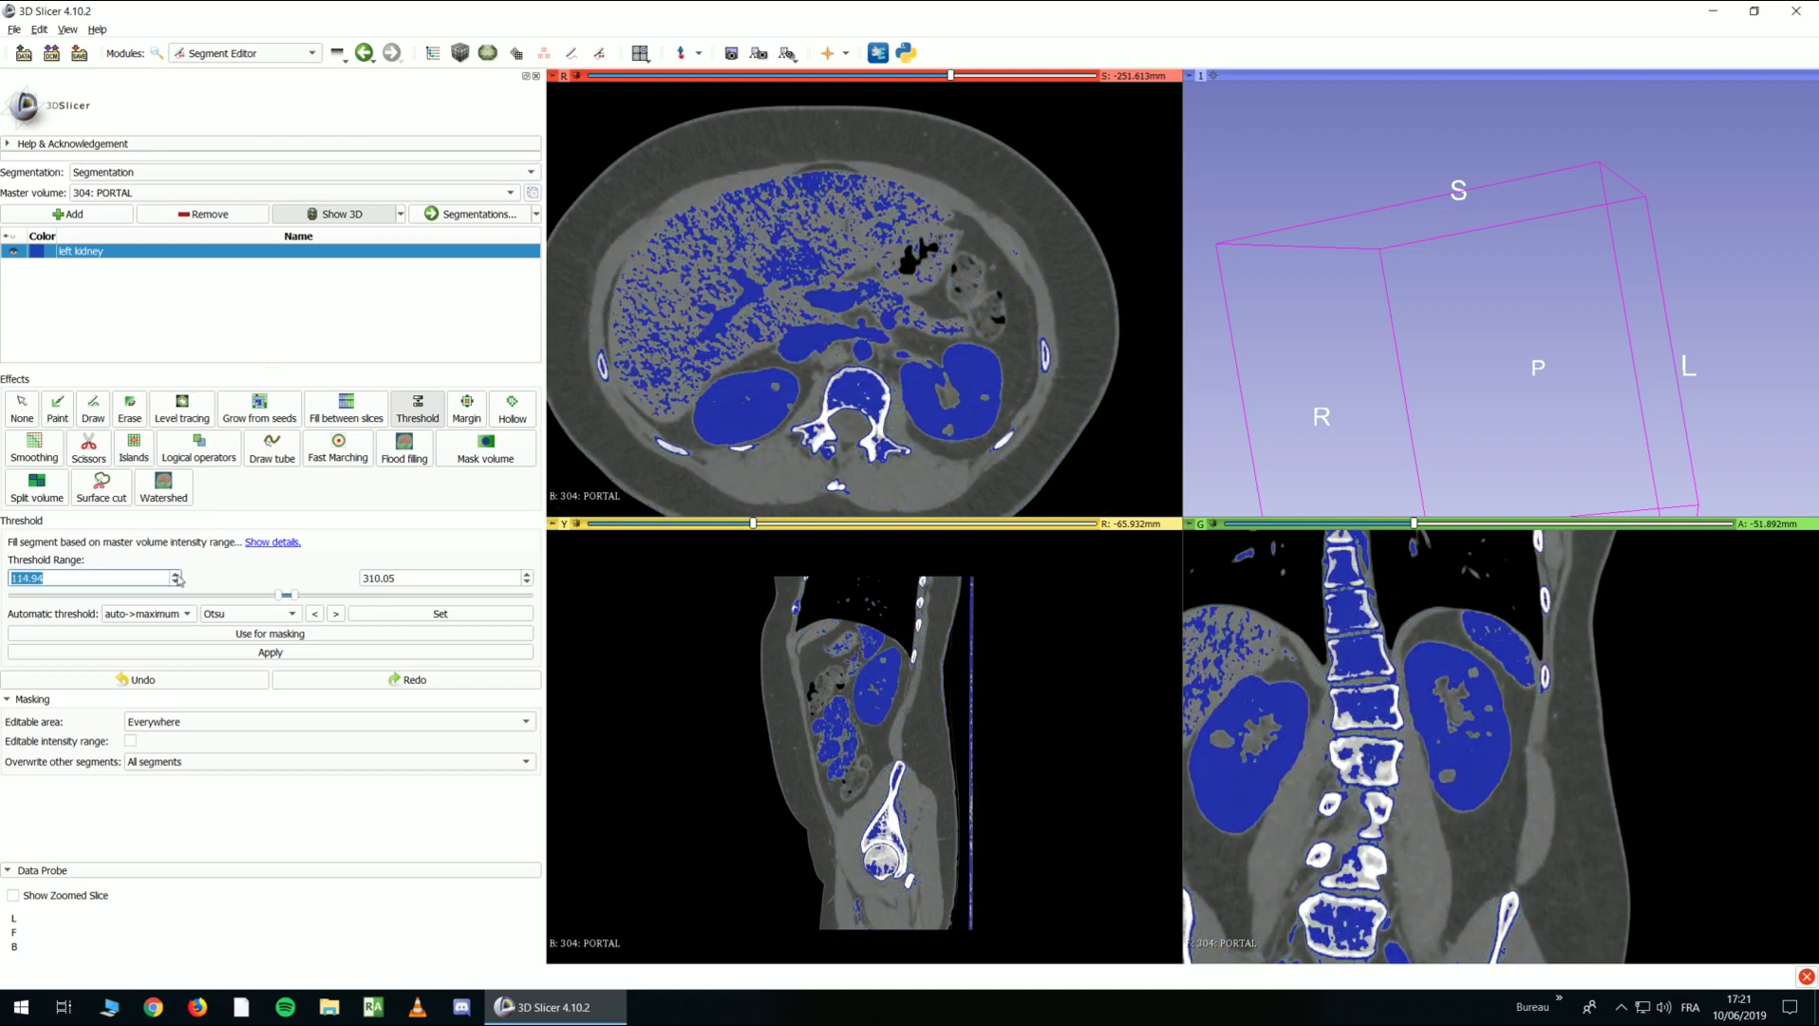
{"action": "scroll", "coordinate": [856, 441], "scroll_direction": "up", "scroll_amount": 14}
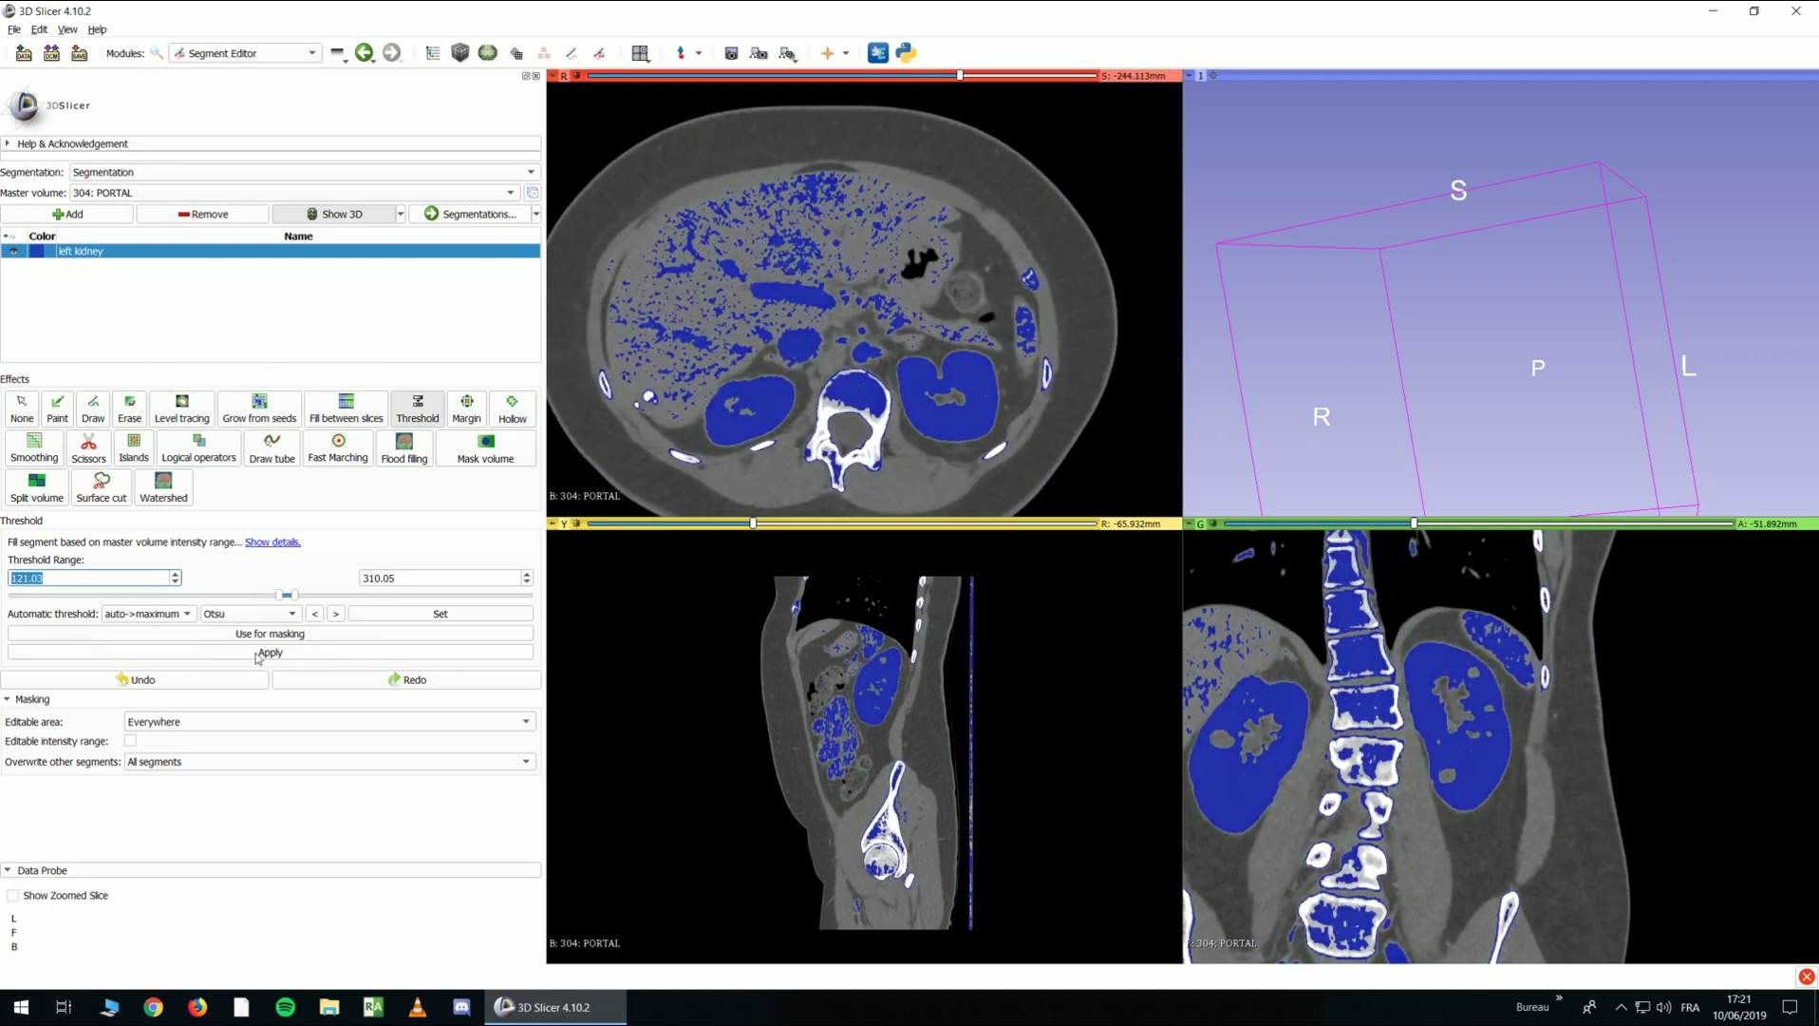
{"action": "left_click", "coordinate": [283, 633]}
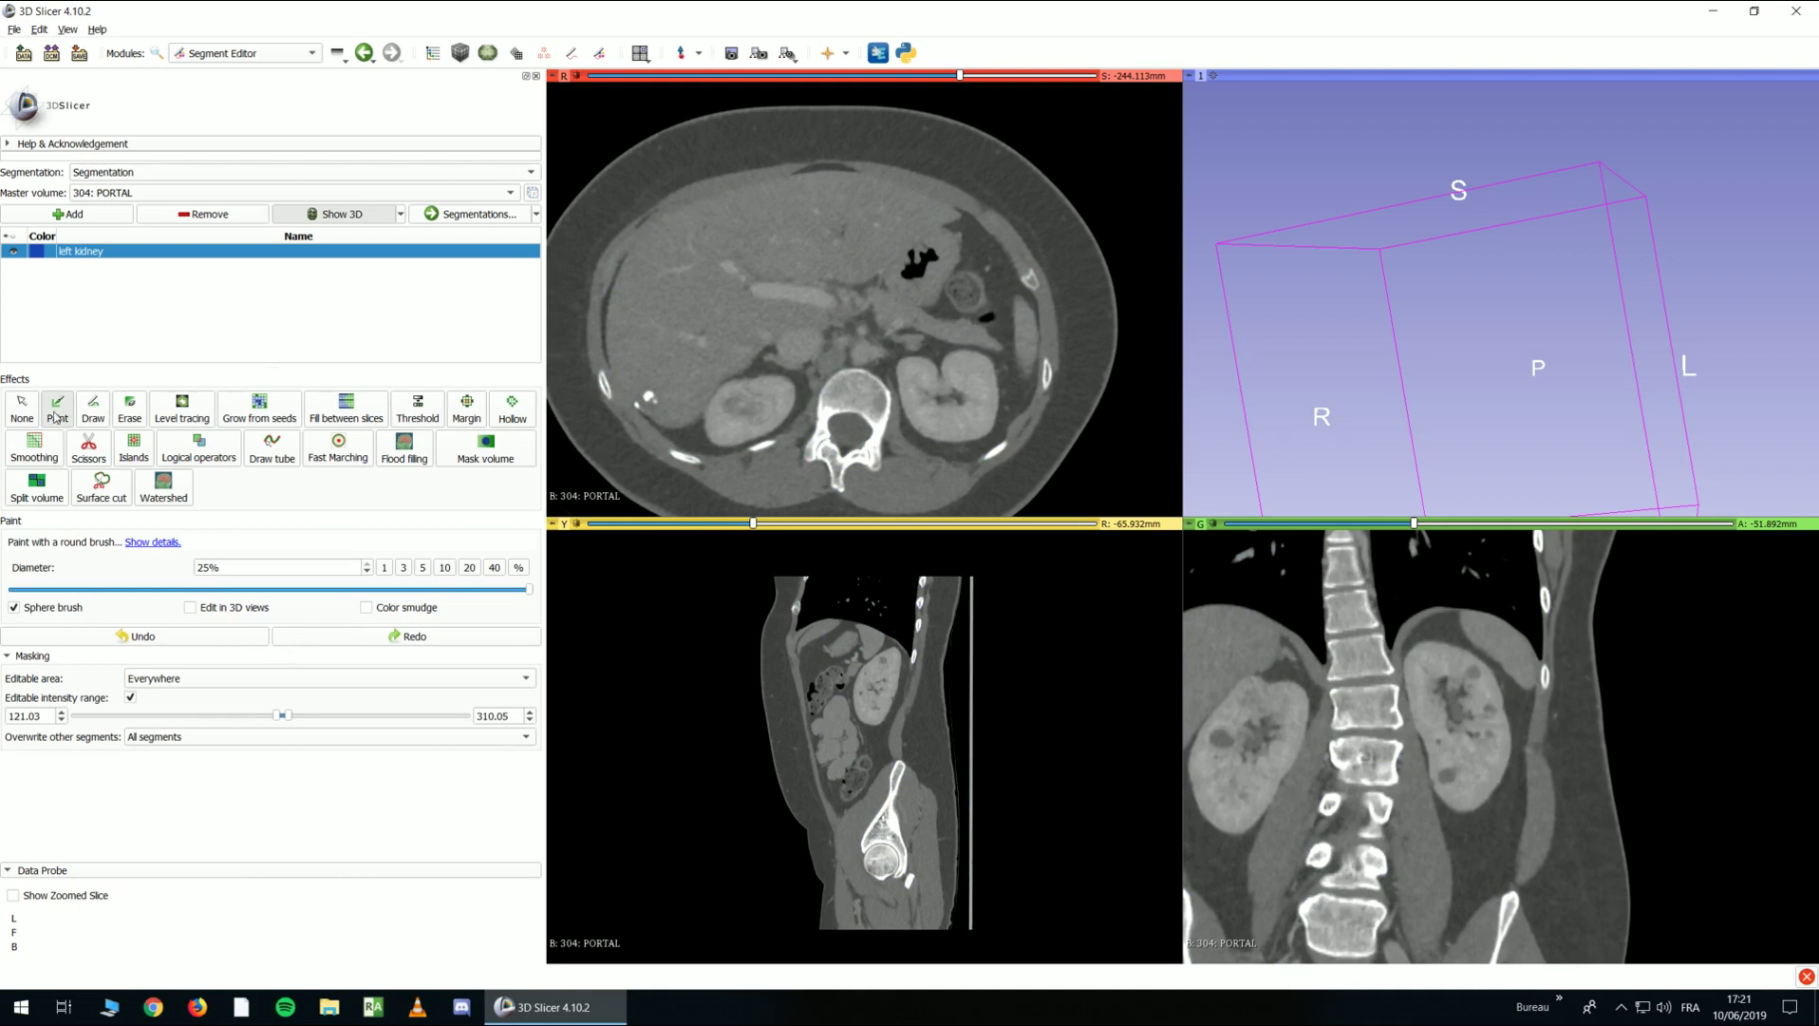
Paint the left kidney in the sagittal and coronal slices with an 11% sphere brush, reduced to 7%, within the intensity mask
{"action": "scroll", "coordinate": [942, 394], "scroll_direction": "down", "scroll_amount": 5, "text": "shift"}
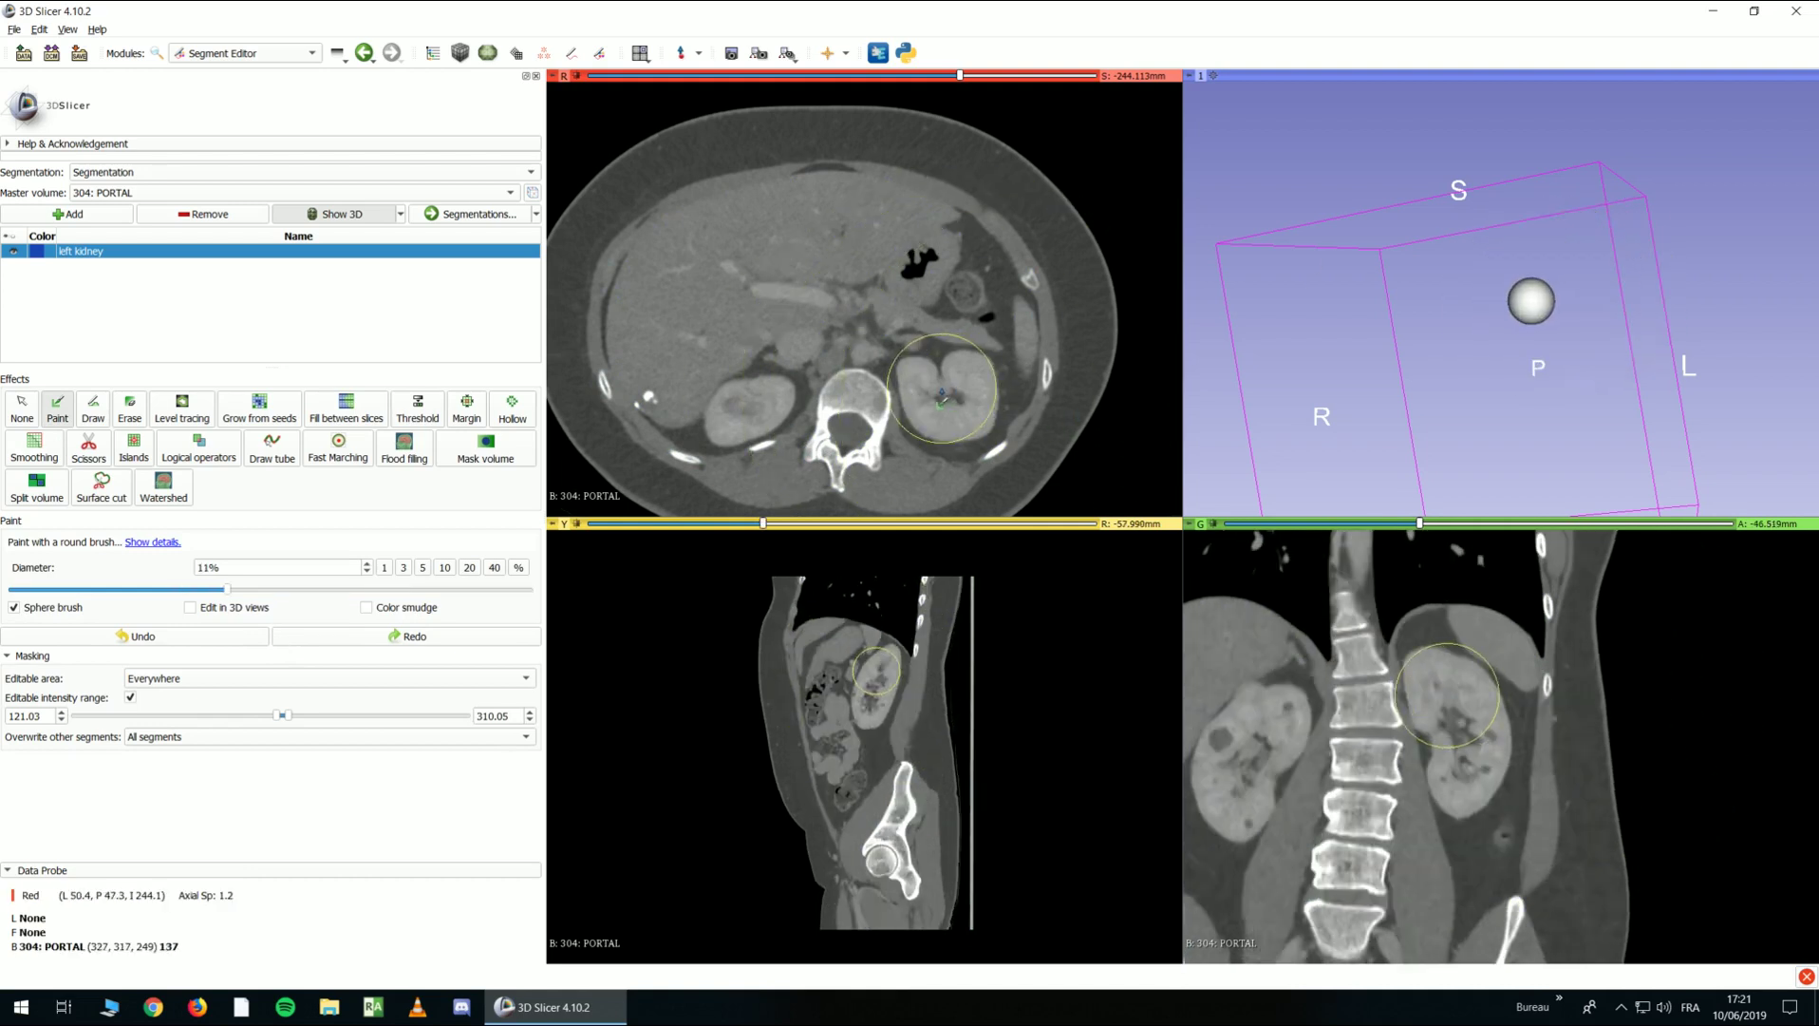
{"action": "scroll", "coordinate": [878, 686], "scroll_direction": "up", "scroll_amount": 5, "text": "ctrl"}
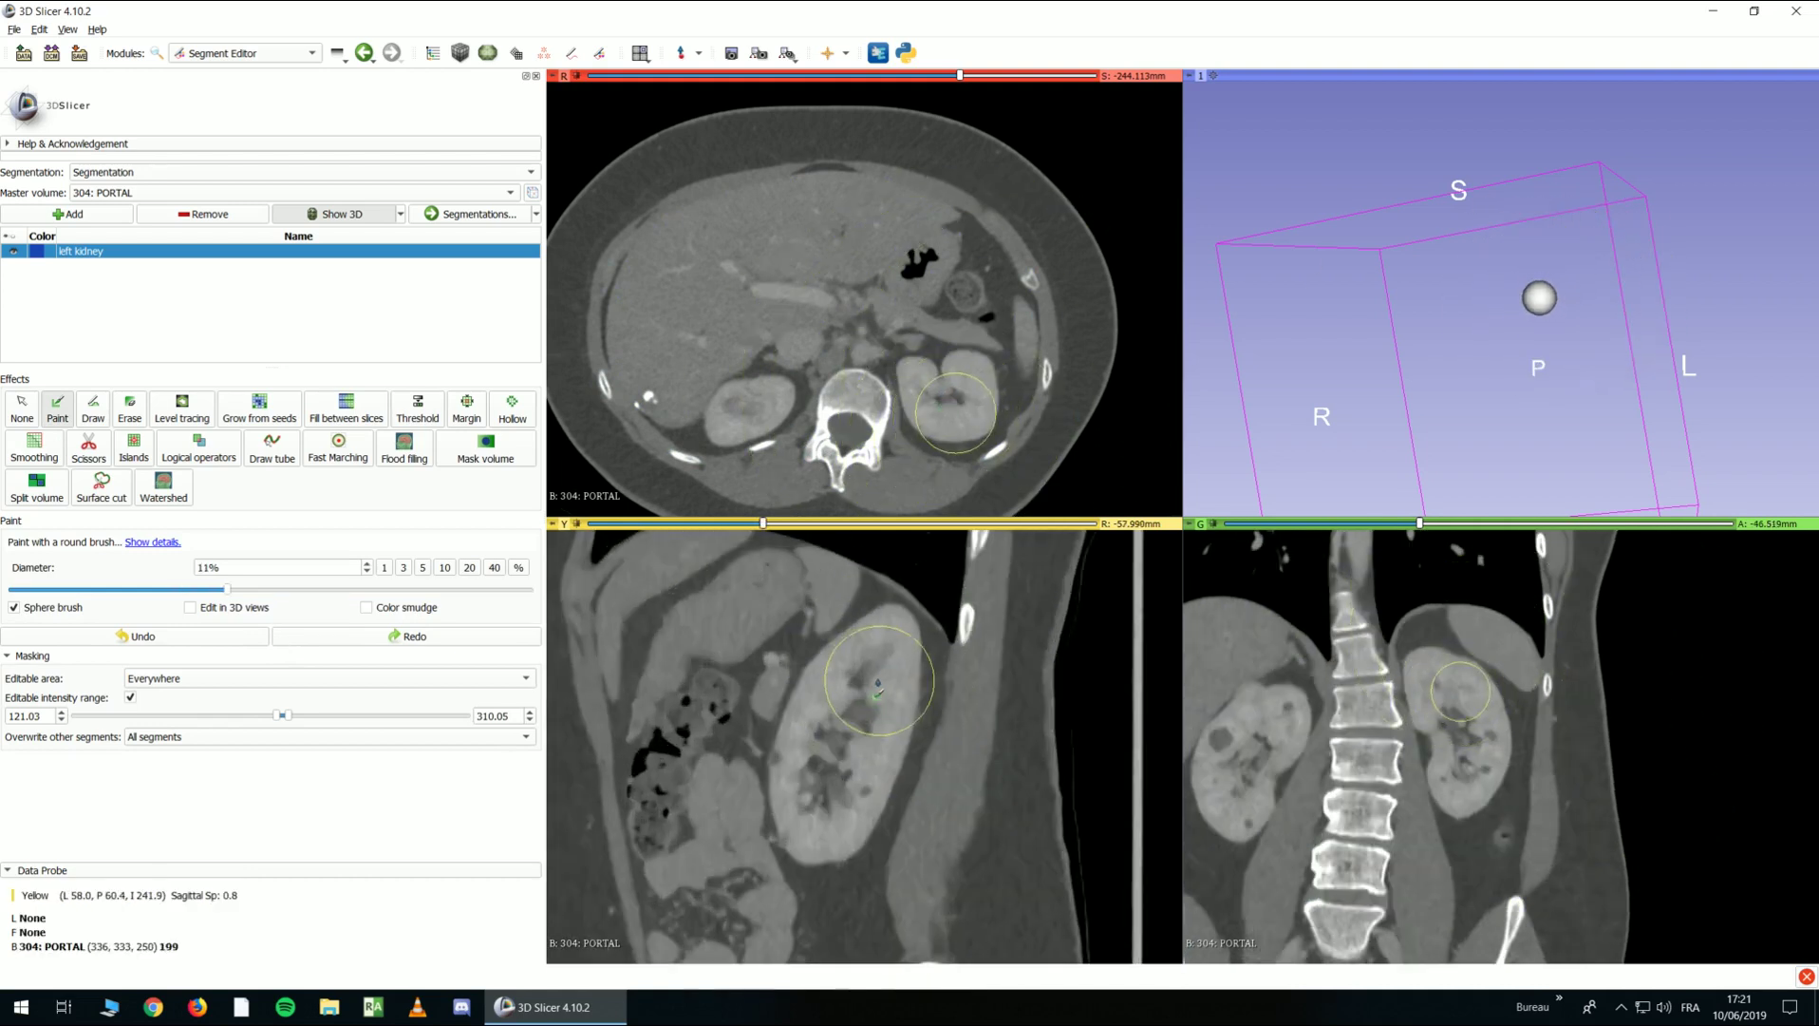
{"action": "mouse_move", "coordinate": [878, 686]}
{"action": "left_mouse_down"}
{"action": "mouse_move", "coordinate": [885, 655]}
{"action": "mouse_move", "coordinate": [831, 834]}
{"action": "mouse_move", "coordinate": [823, 753]}
{"action": "mouse_move", "coordinate": [848, 688]}
{"action": "mouse_move", "coordinate": [902, 708]}
{"action": "left_mouse_up"}
{"action": "scroll", "coordinate": [1441, 681], "scroll_direction": "down", "scroll_amount": 4, "text": "shift"}
{"action": "mouse_move", "coordinate": [1440, 680]}
{"action": "left_mouse_down"}
{"action": "mouse_move", "coordinate": [1480, 757]}
{"action": "mouse_move", "coordinate": [1479, 724]}
{"action": "left_mouse_up"}
{"action": "scroll", "coordinate": [1479, 737], "scroll_direction": "down", "scroll_amount": 15}
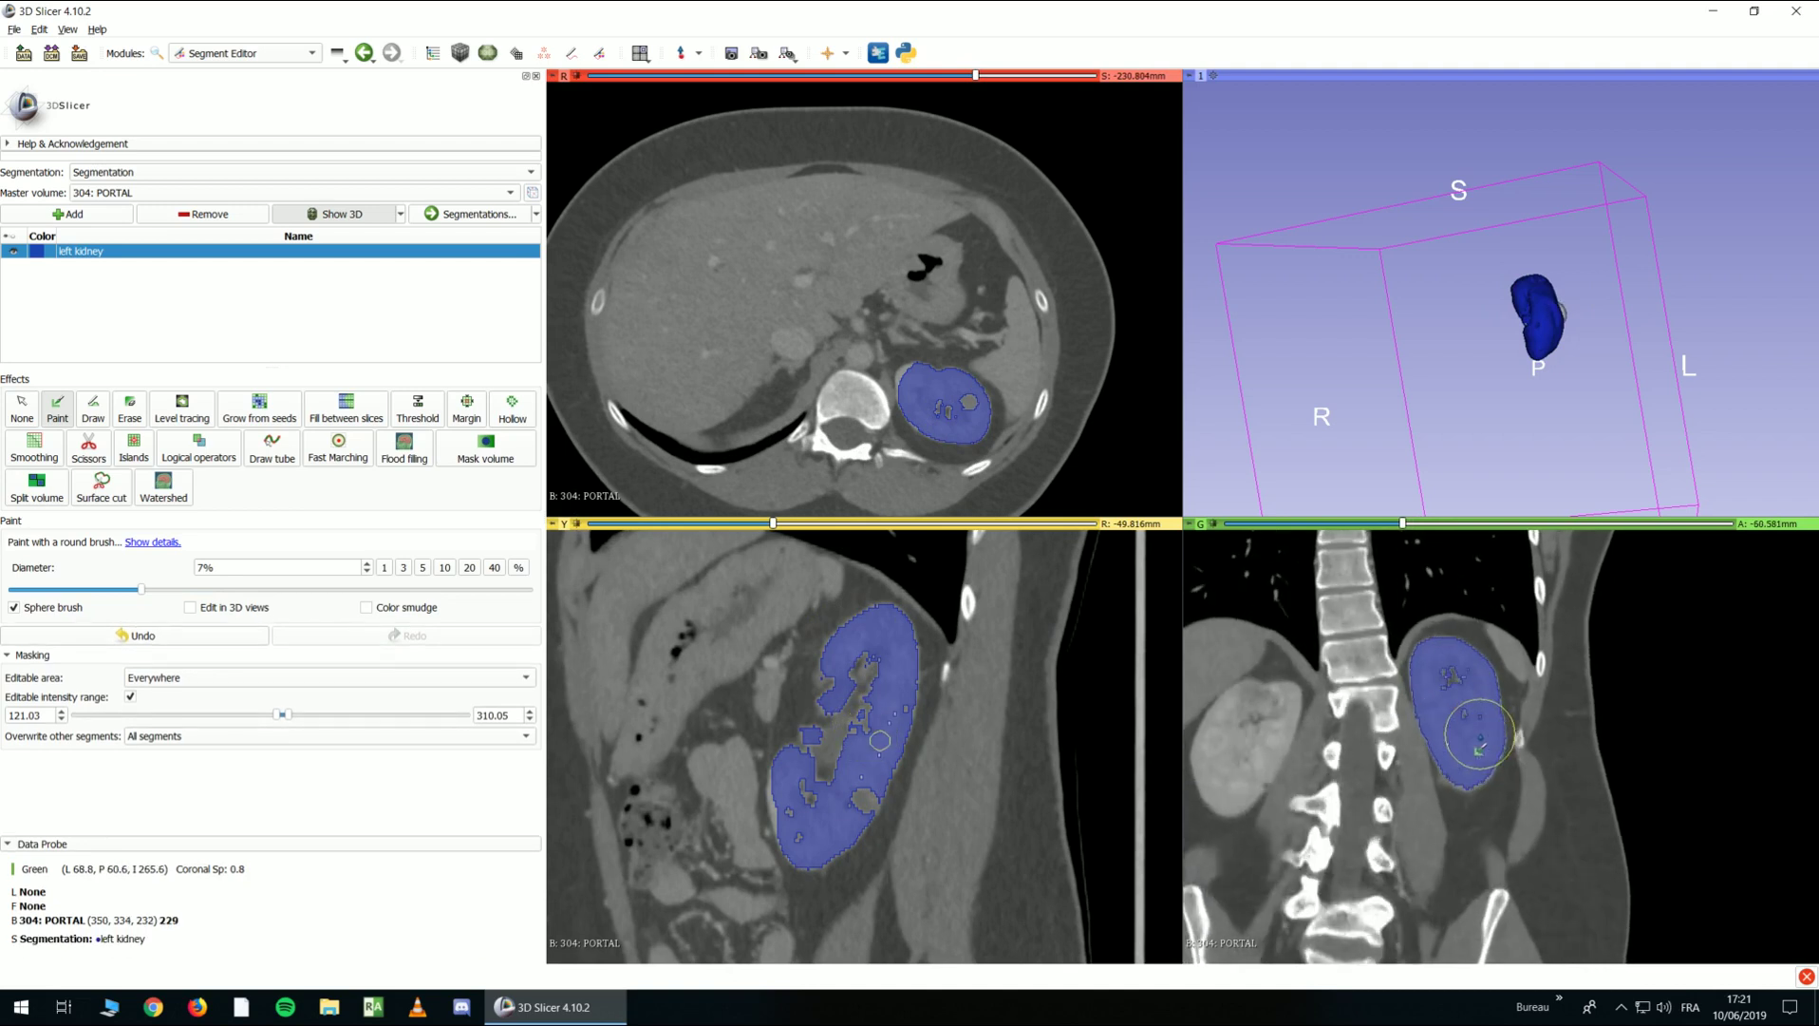
{"action": "scroll", "coordinate": [1472, 722], "scroll_direction": "down", "scroll_amount": 16}
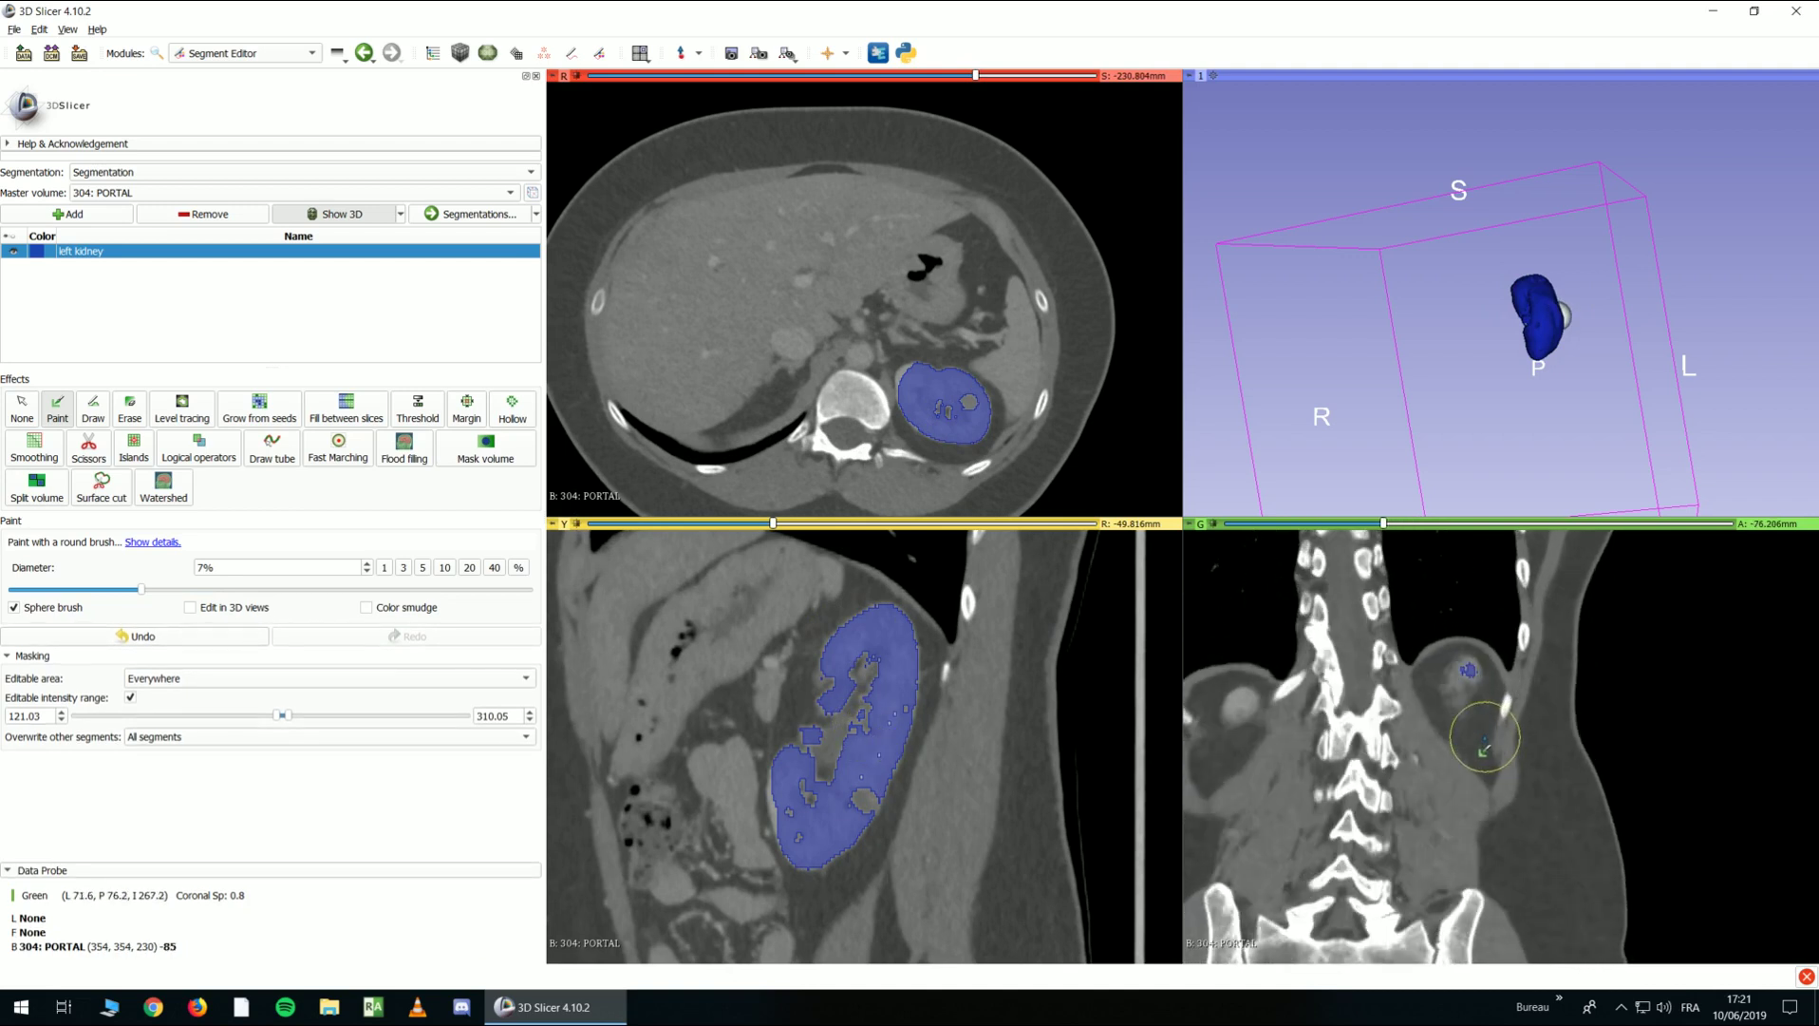
Paint the kidney's remaining unfilled lower and medial edges in the sagittal slices with a 5% sphere brush
{"action": "scroll", "coordinate": [1467, 696], "scroll_direction": "down", "scroll_amount": 2, "text": "shift"}
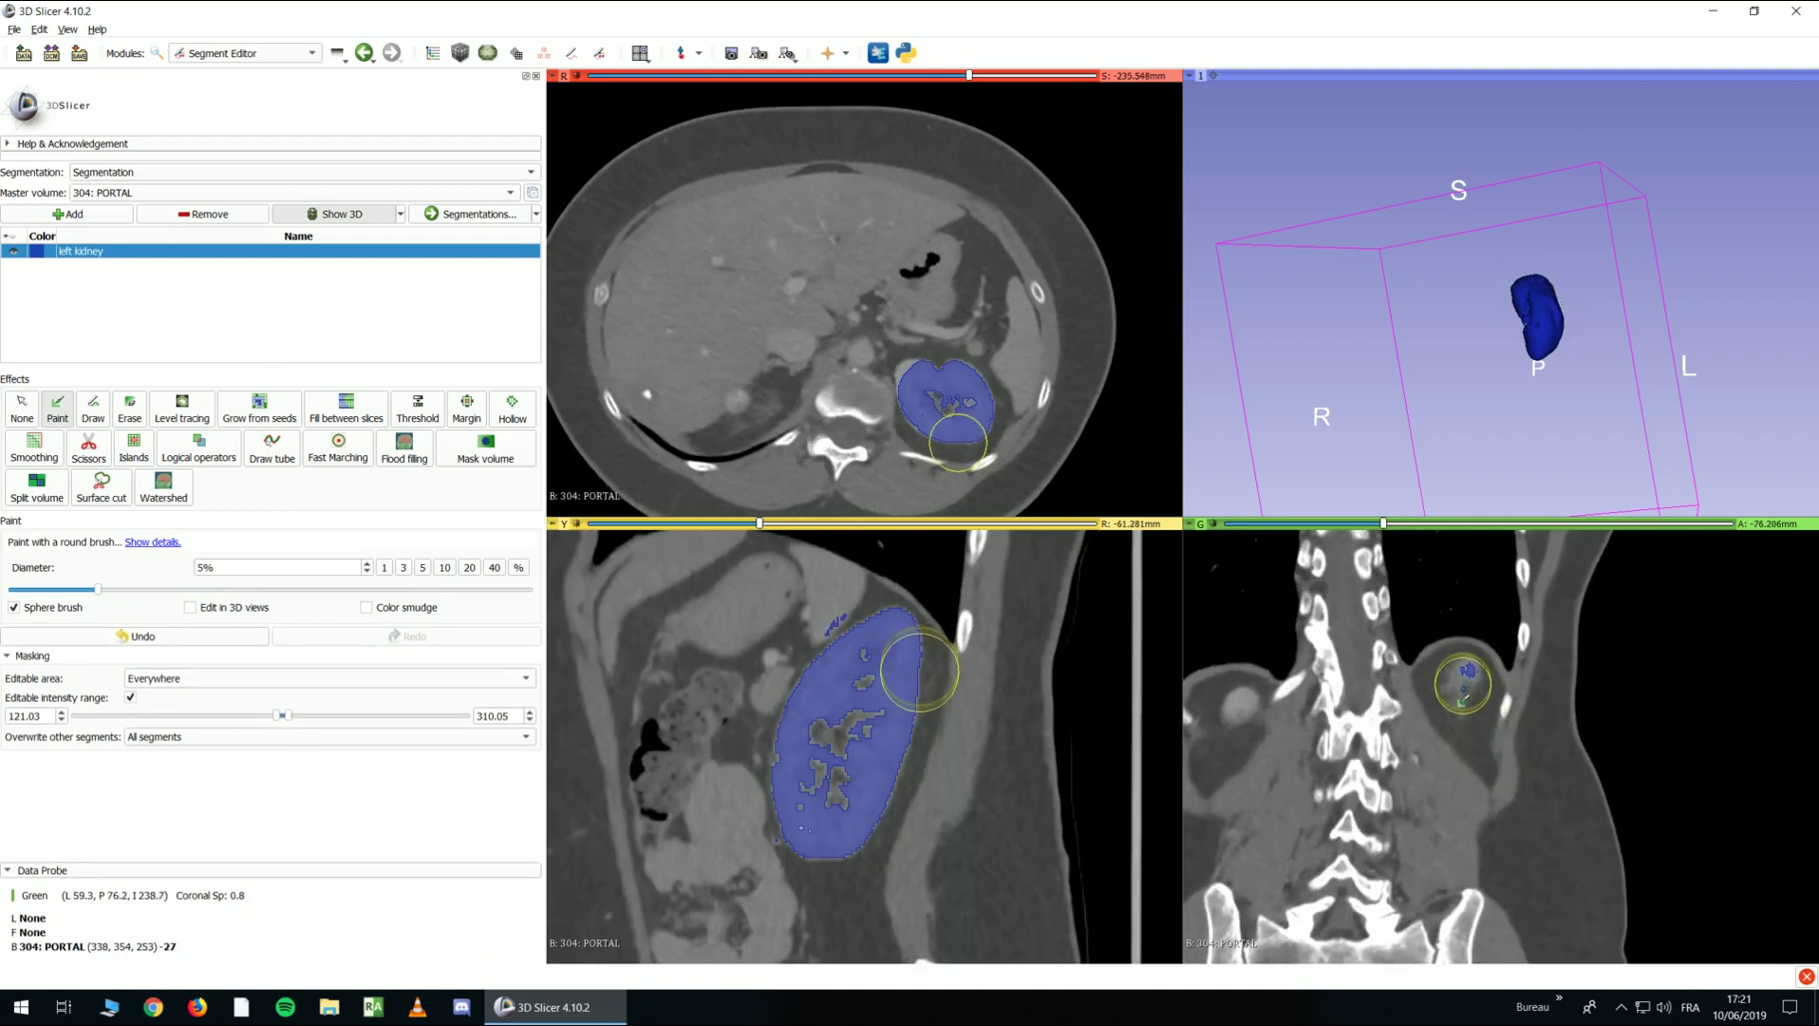
{"action": "scroll", "coordinate": [1486, 755], "scroll_direction": "up", "scroll_amount": 18}
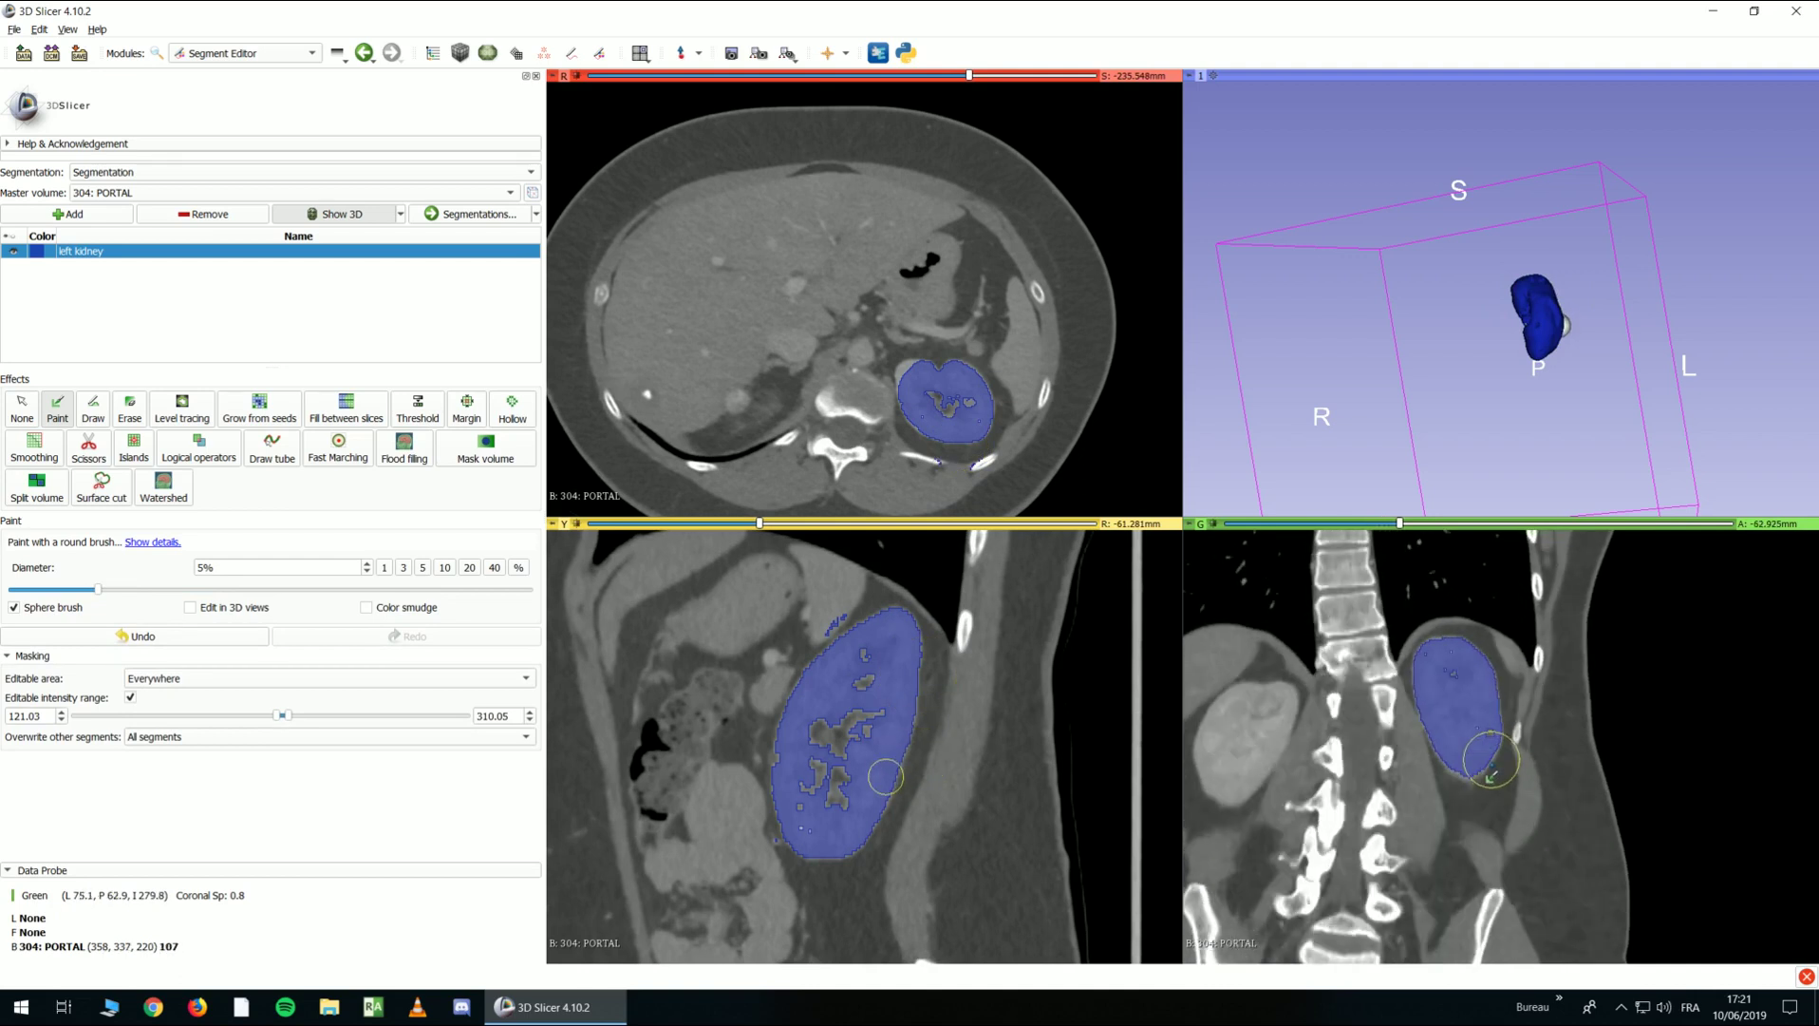
{"action": "scroll", "coordinate": [933, 739], "scroll_direction": "up", "scroll_amount": 9}
{"action": "scroll", "coordinate": [934, 739], "scroll_direction": "up", "scroll_amount": 17}
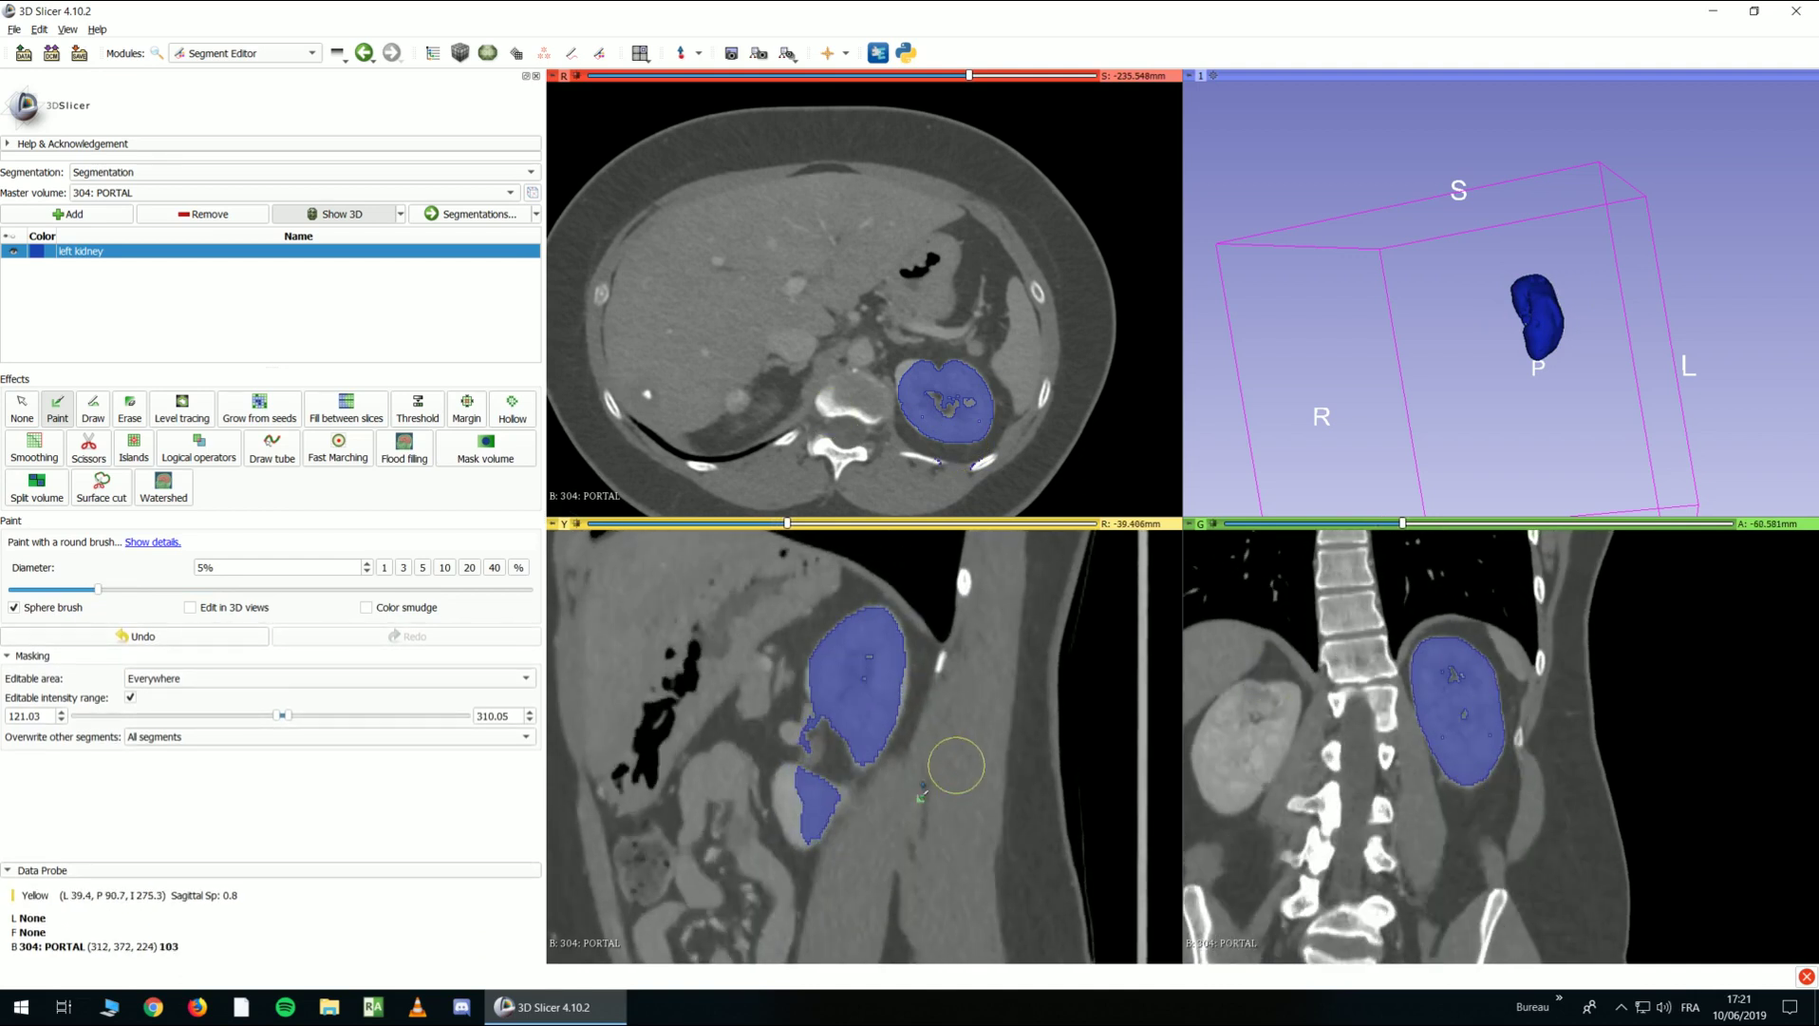
{"action": "left_click_drag", "start_coordinate": [795, 790], "coordinate": [807, 818]}
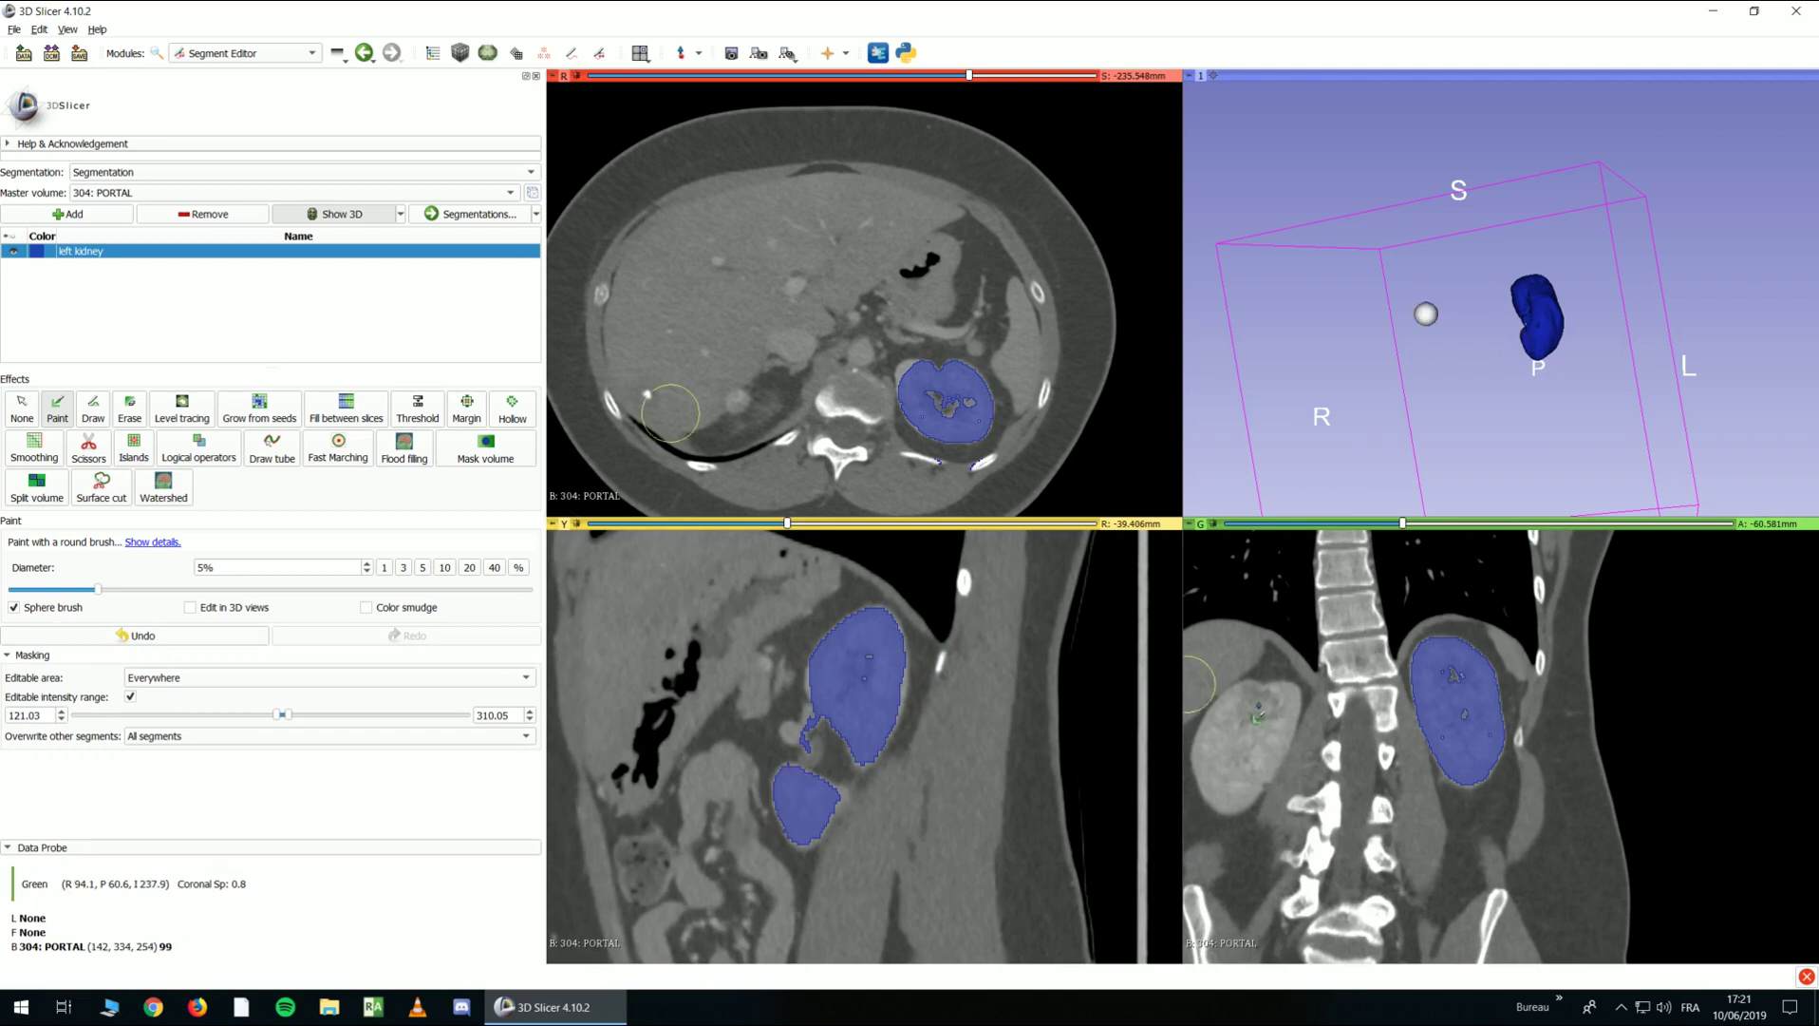
{"action": "scroll", "coordinate": [841, 722], "scroll_direction": "up", "scroll_amount": 11}
{"action": "mouse_move", "coordinate": [840, 703]}
{"action": "left_mouse_down"}
{"action": "mouse_move", "coordinate": [832, 670]}
{"action": "mouse_move", "coordinate": [852, 650]}
{"action": "mouse_move", "coordinate": [861, 664]}
{"action": "mouse_move", "coordinate": [840, 662]}
{"action": "left_mouse_up"}
{"action": "scroll", "coordinate": [840, 661], "scroll_direction": "up", "scroll_amount": 9}
{"action": "scroll", "coordinate": [841, 661], "scroll_direction": "down", "scroll_amount": 5}
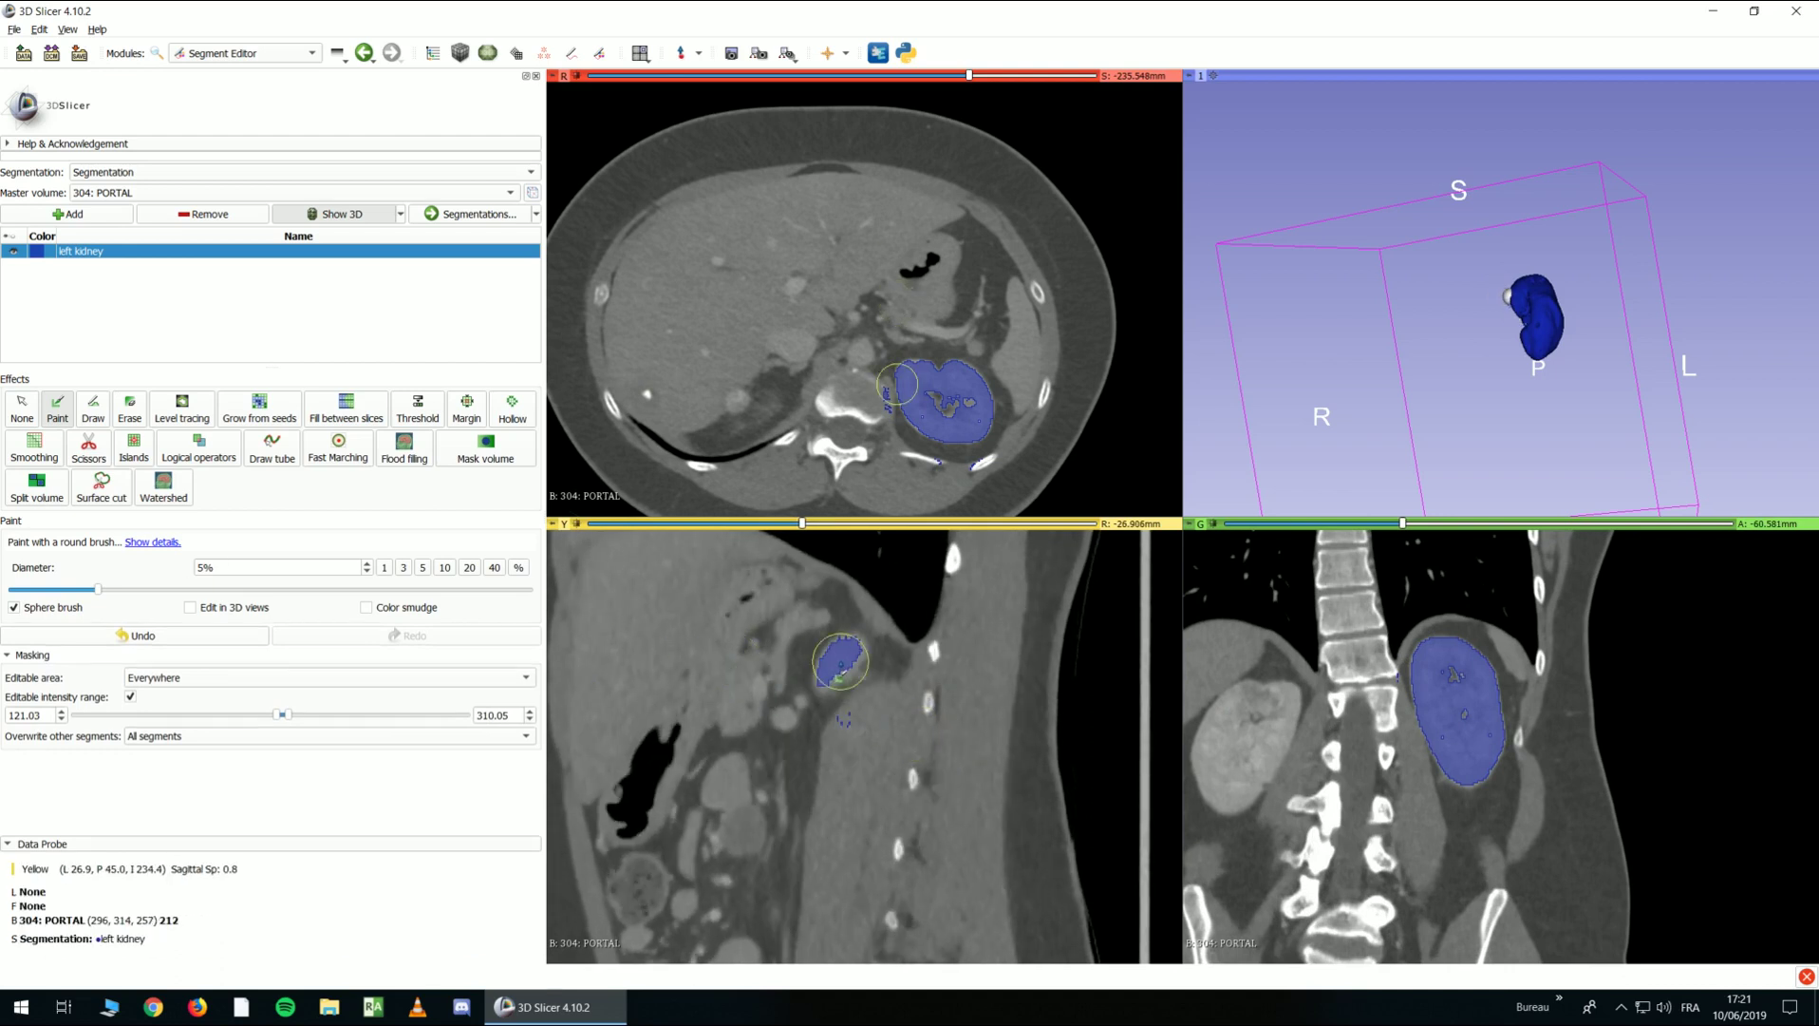
Examine the painted left kidney in 3D from several sides and in the sagittal slices for stray fragments
{"action": "key", "text": "Escape"}
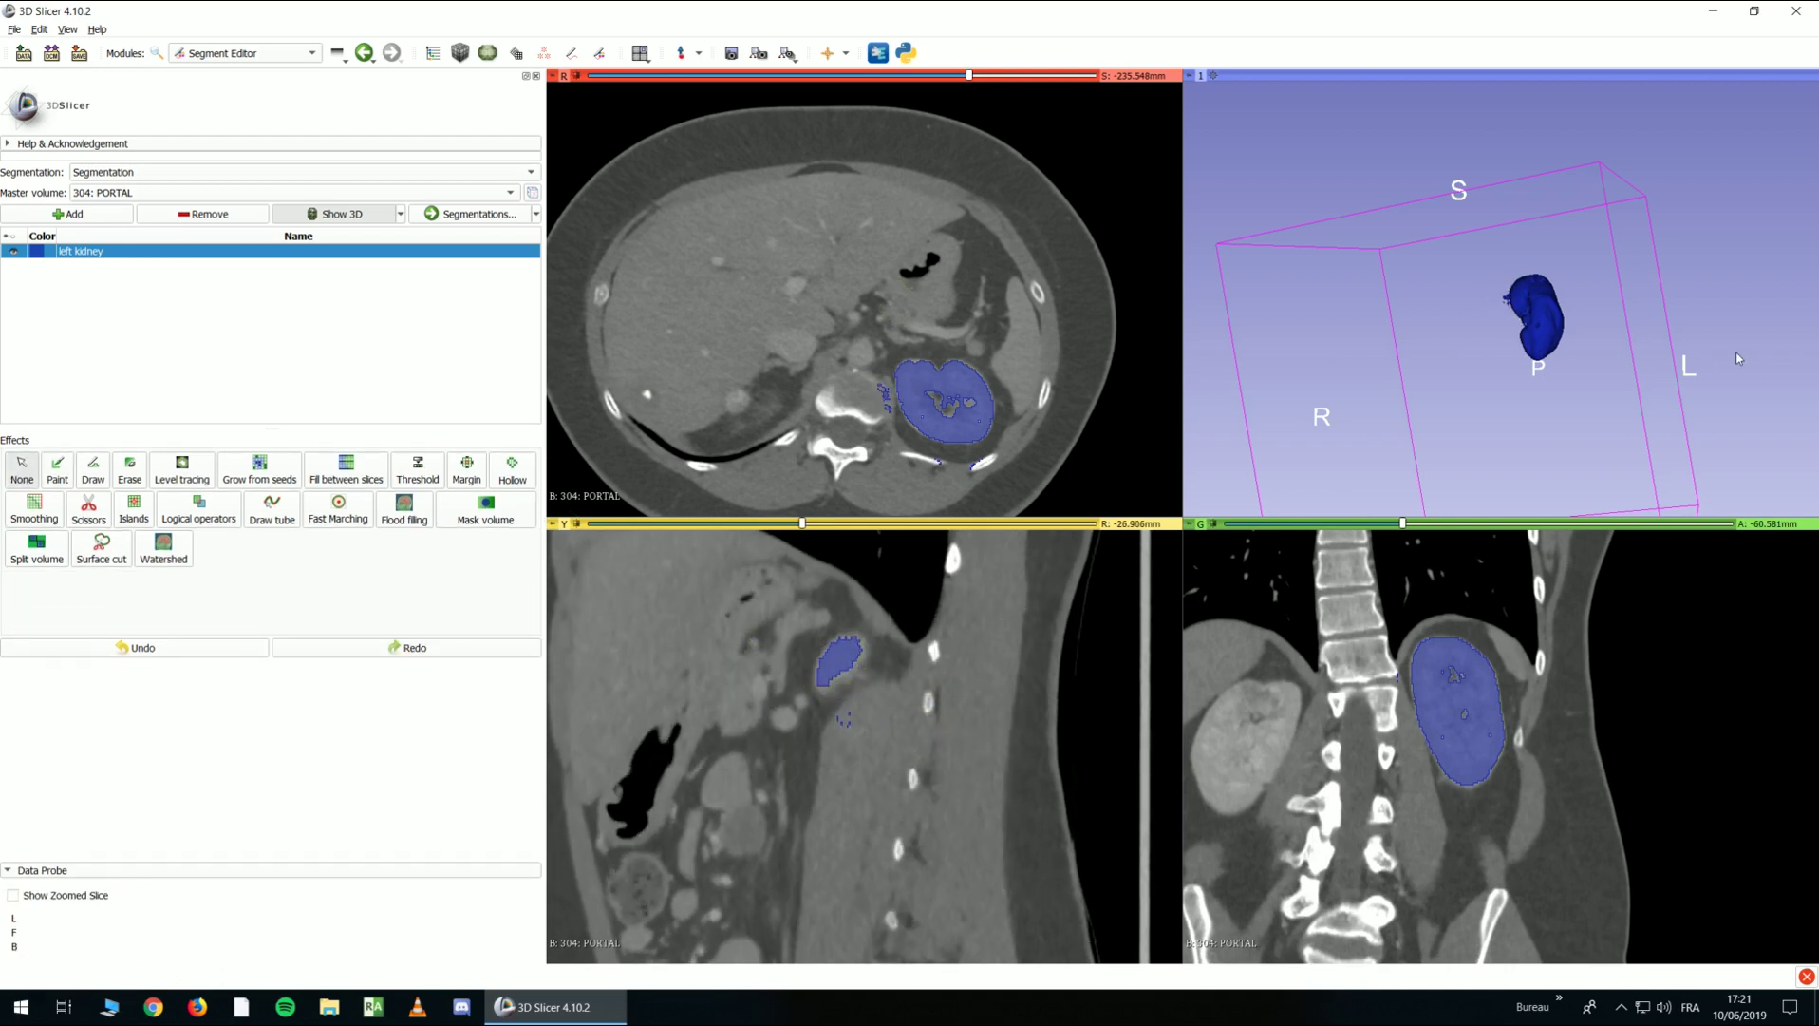
{"action": "scroll", "coordinate": [1576, 329], "scroll_direction": "up", "scroll_amount": 5}
{"action": "scroll", "coordinate": [1578, 337], "scroll_direction": "down", "scroll_amount": 4}
{"action": "left_click_drag", "start_coordinate": [1596, 342], "coordinate": [1767, 373]}
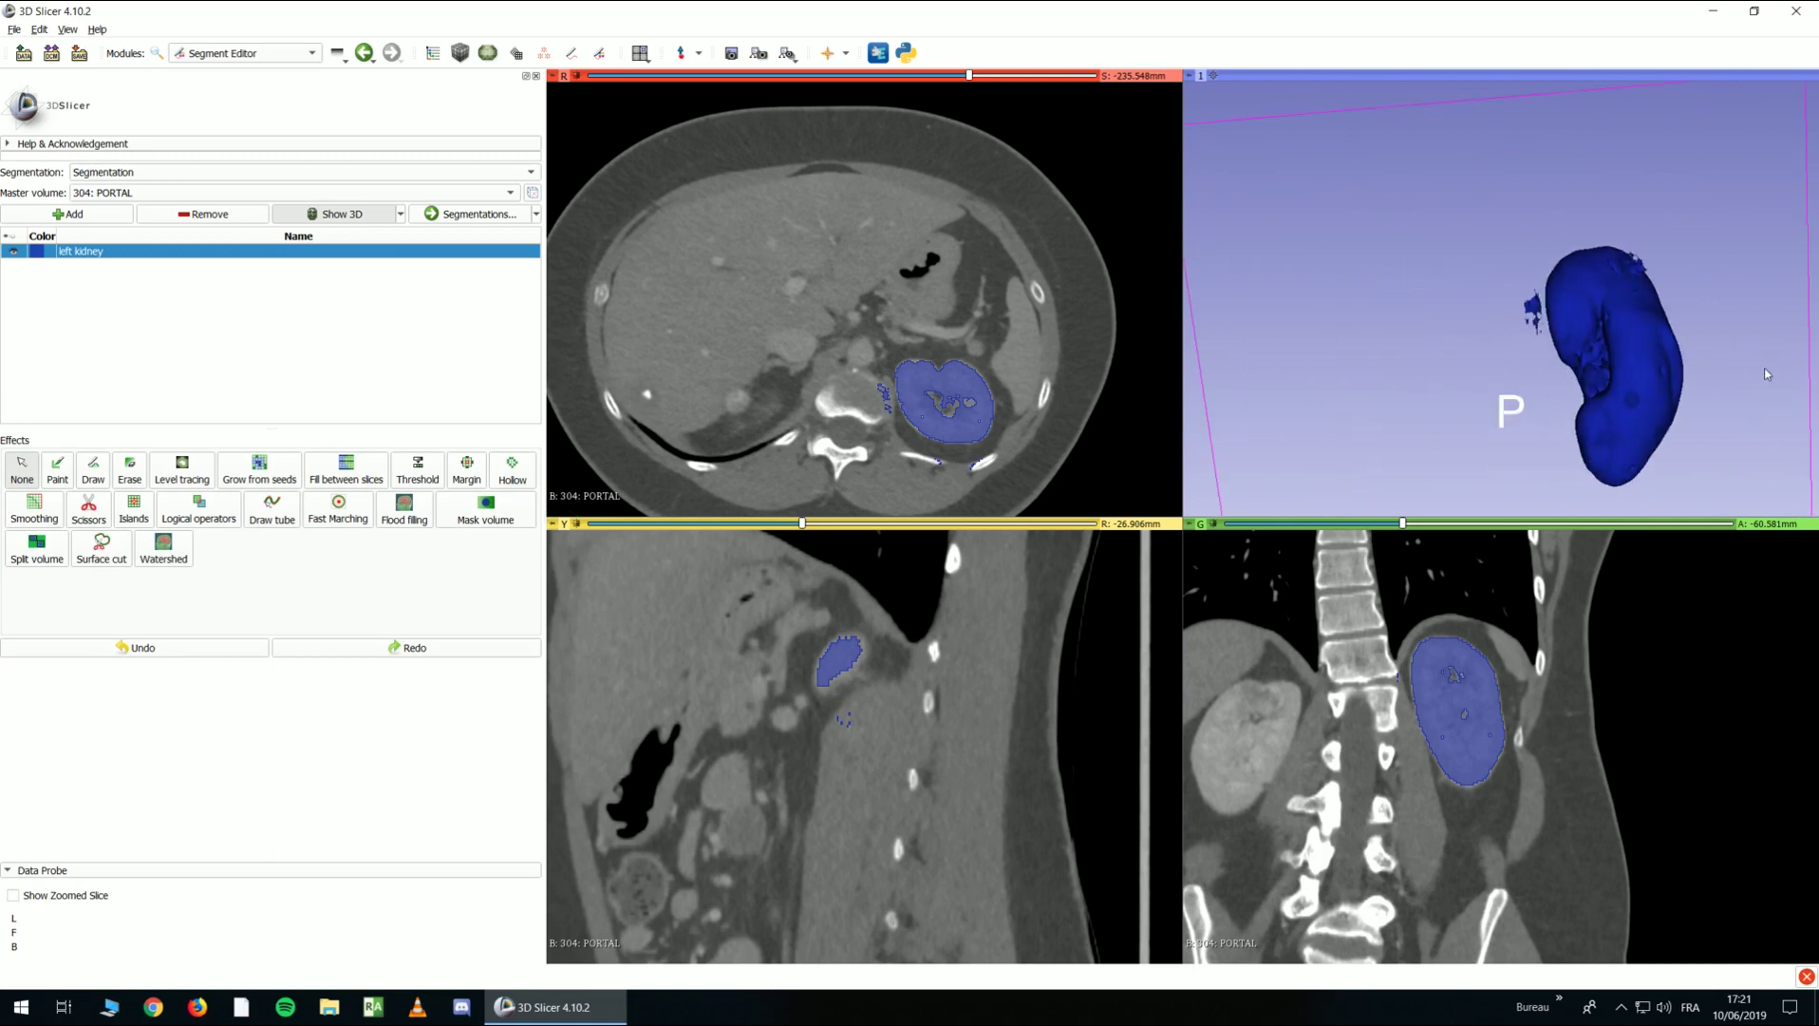
{"action": "left_click", "coordinate": [1212, 78]}
{"action": "left_click_drag", "start_coordinate": [1485, 266], "coordinate": [1411, 287]}
{"action": "scroll", "coordinate": [1548, 240], "scroll_direction": "up", "scroll_amount": 5}
{"action": "left_click_drag", "start_coordinate": [1547, 240], "coordinate": [1310, 361]}
{"action": "scroll", "coordinate": [1356, 388], "scroll_direction": "down", "scroll_amount": 3}
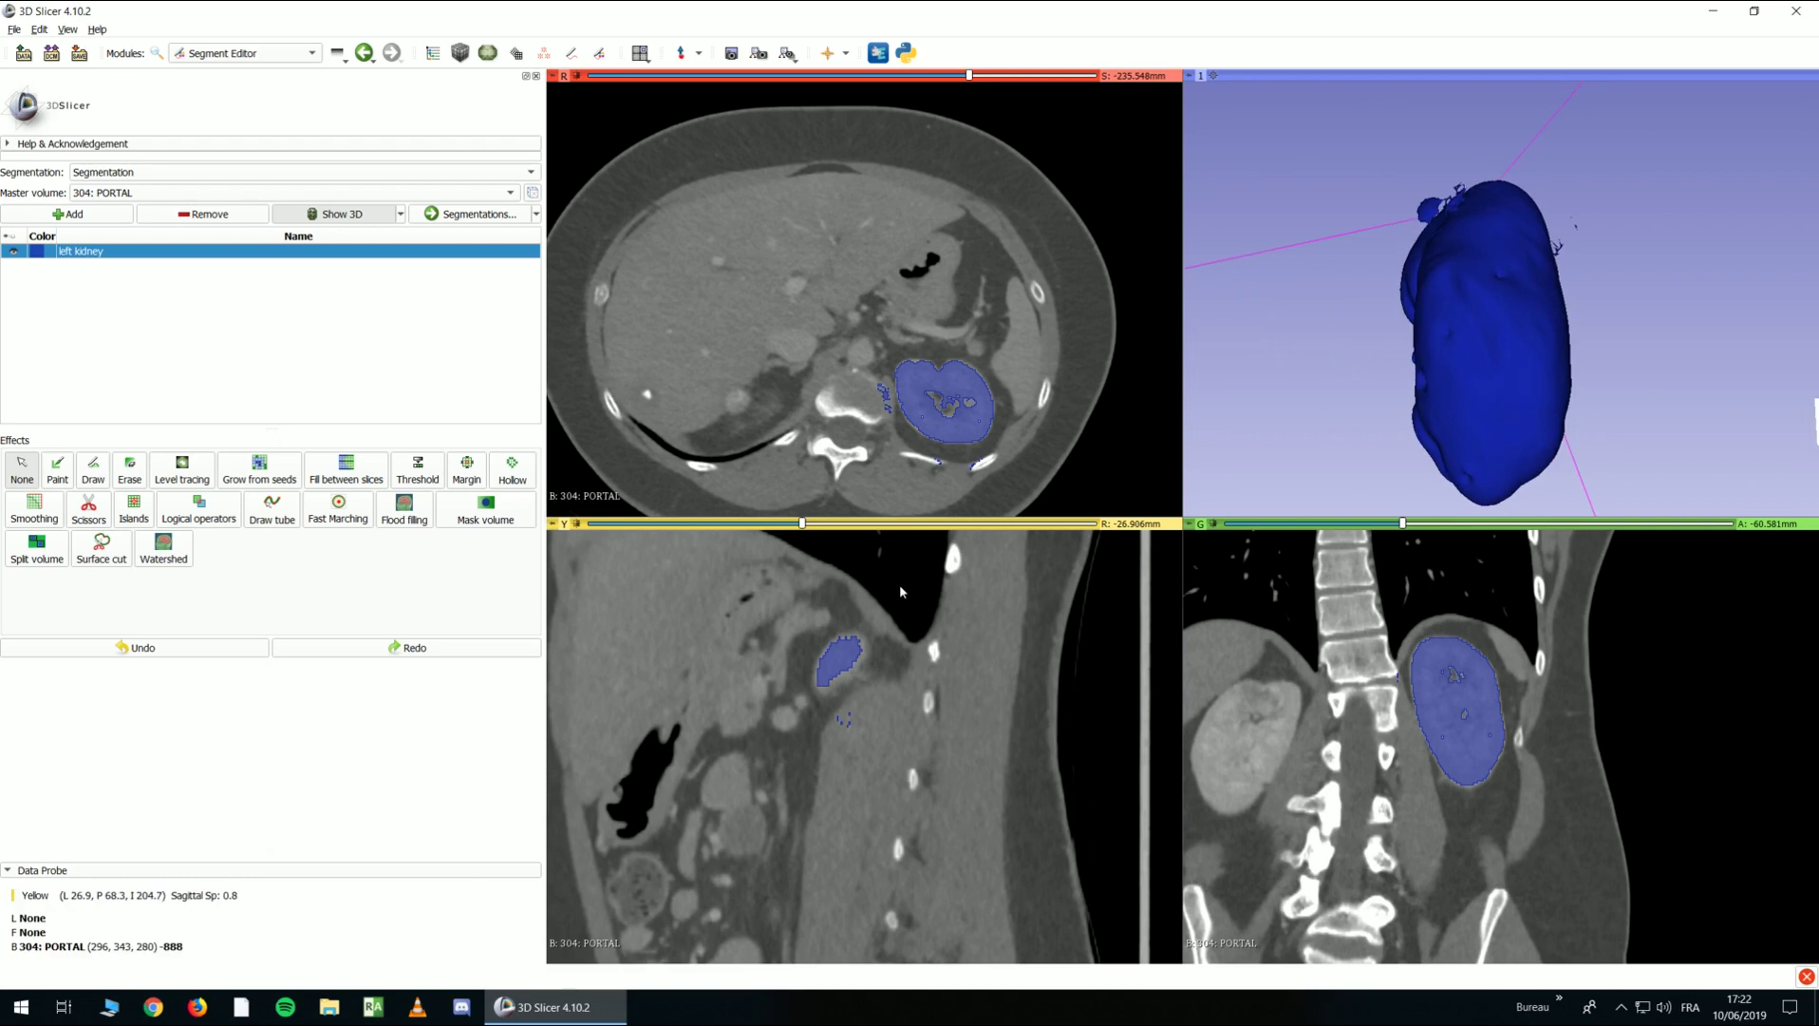
{"action": "scroll", "coordinate": [900, 584], "scroll_direction": "down", "scroll_amount": 20}
{"action": "scroll", "coordinate": [868, 649], "scroll_direction": "down", "scroll_amount": 9}
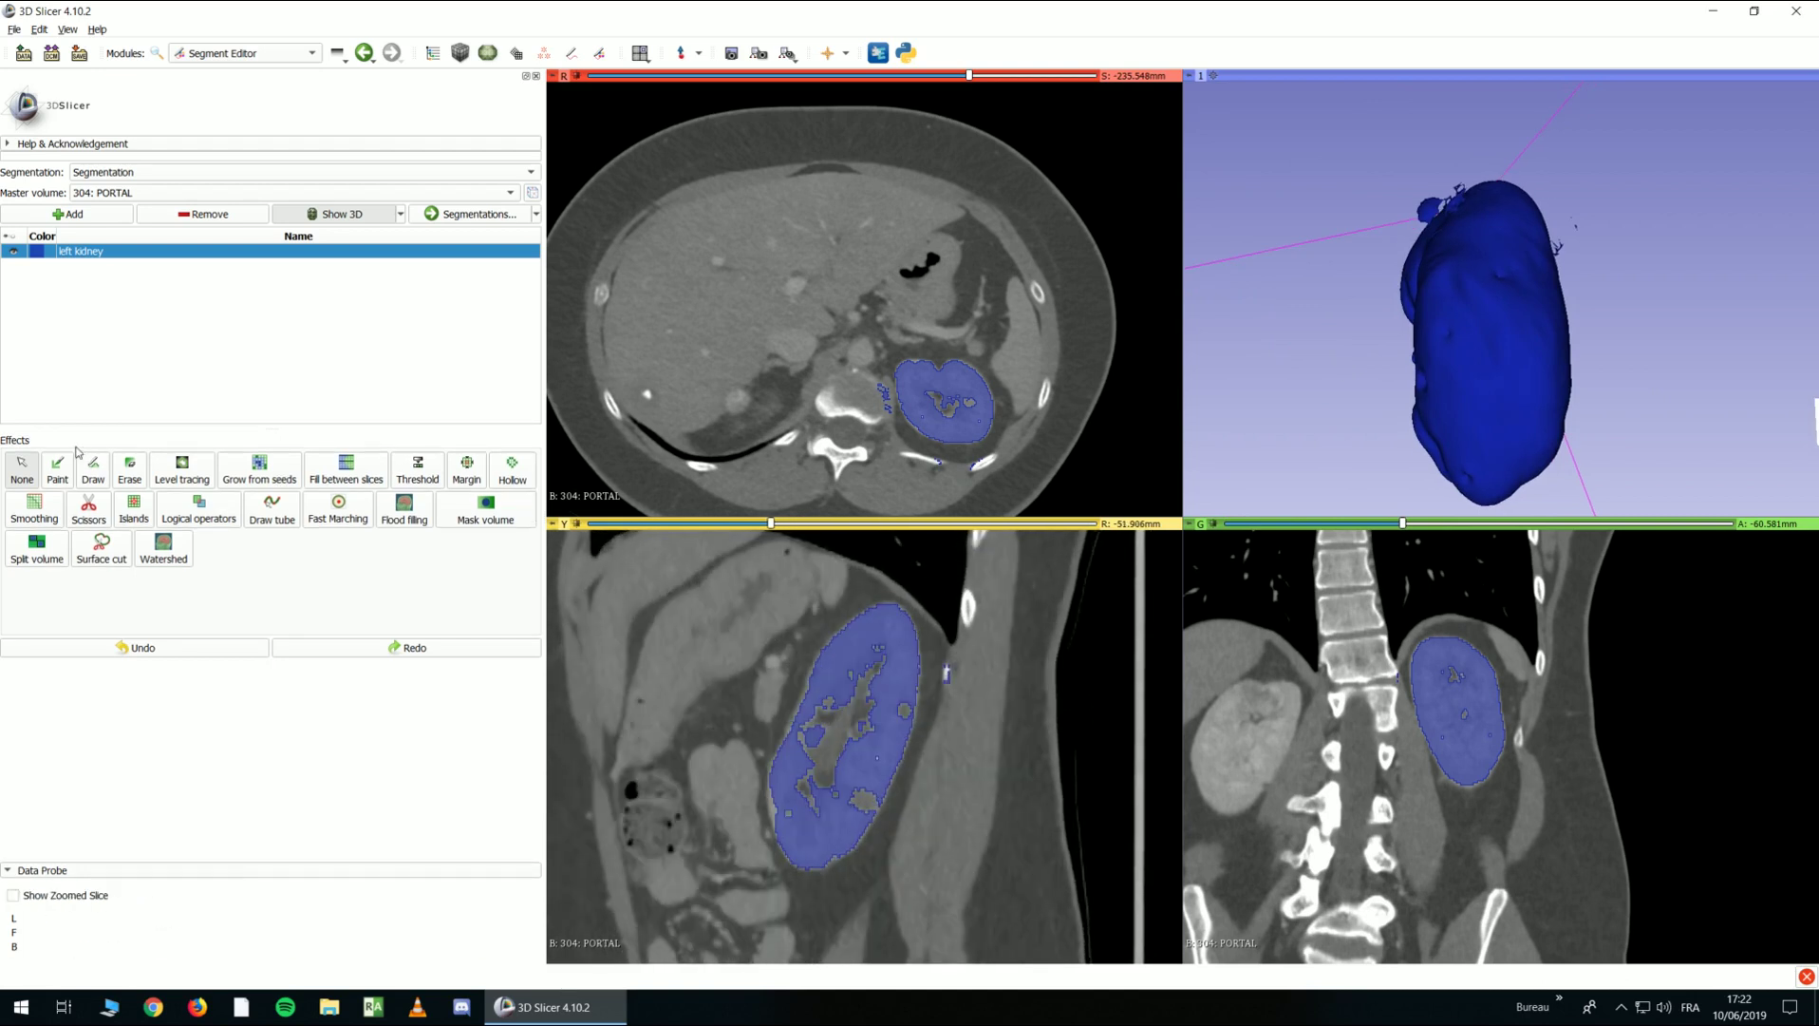
Erase the stray fragments beside the vertebra in the axial slice with a 5% sphere brush
{"action": "left_click", "coordinate": [131, 469]}
{"action": "scroll", "coordinate": [883, 399], "scroll_direction": "down", "scroll_amount": 2}
{"action": "scroll", "coordinate": [893, 407], "scroll_direction": "up", "scroll_amount": 4, "text": "ctrl"}
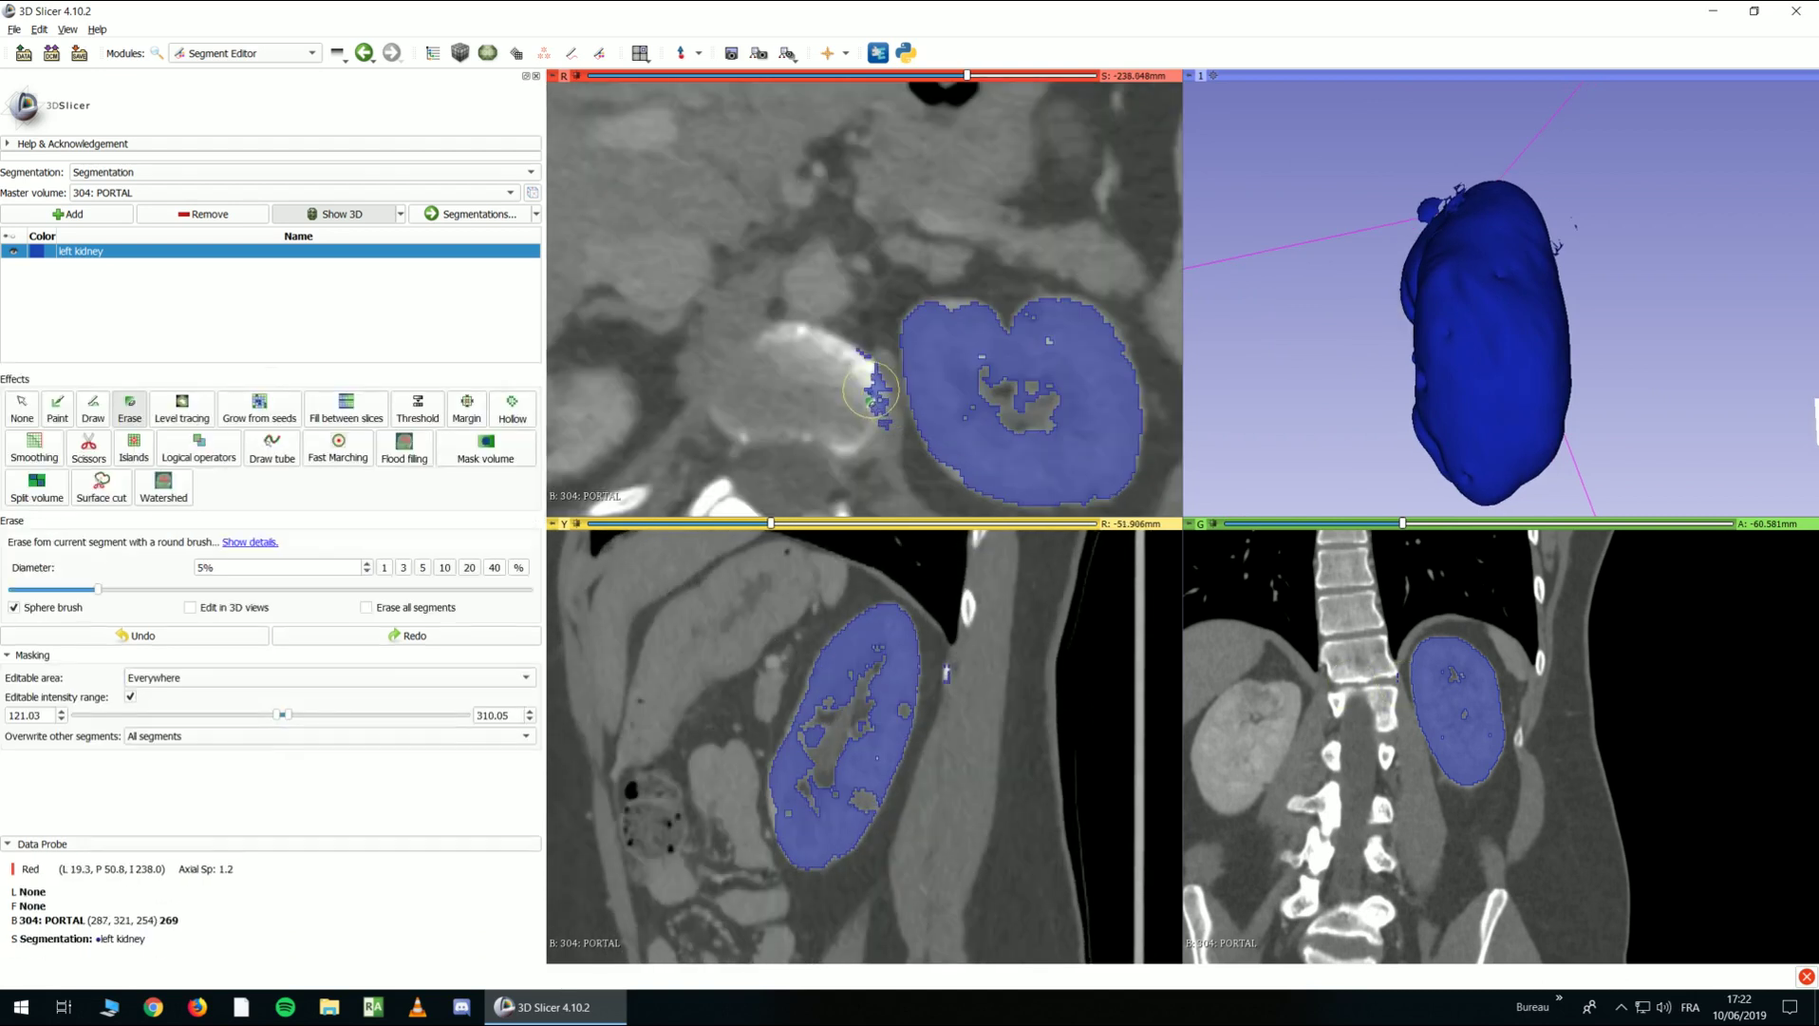
{"action": "left_click_drag", "start_coordinate": [870, 425], "coordinate": [870, 422]}
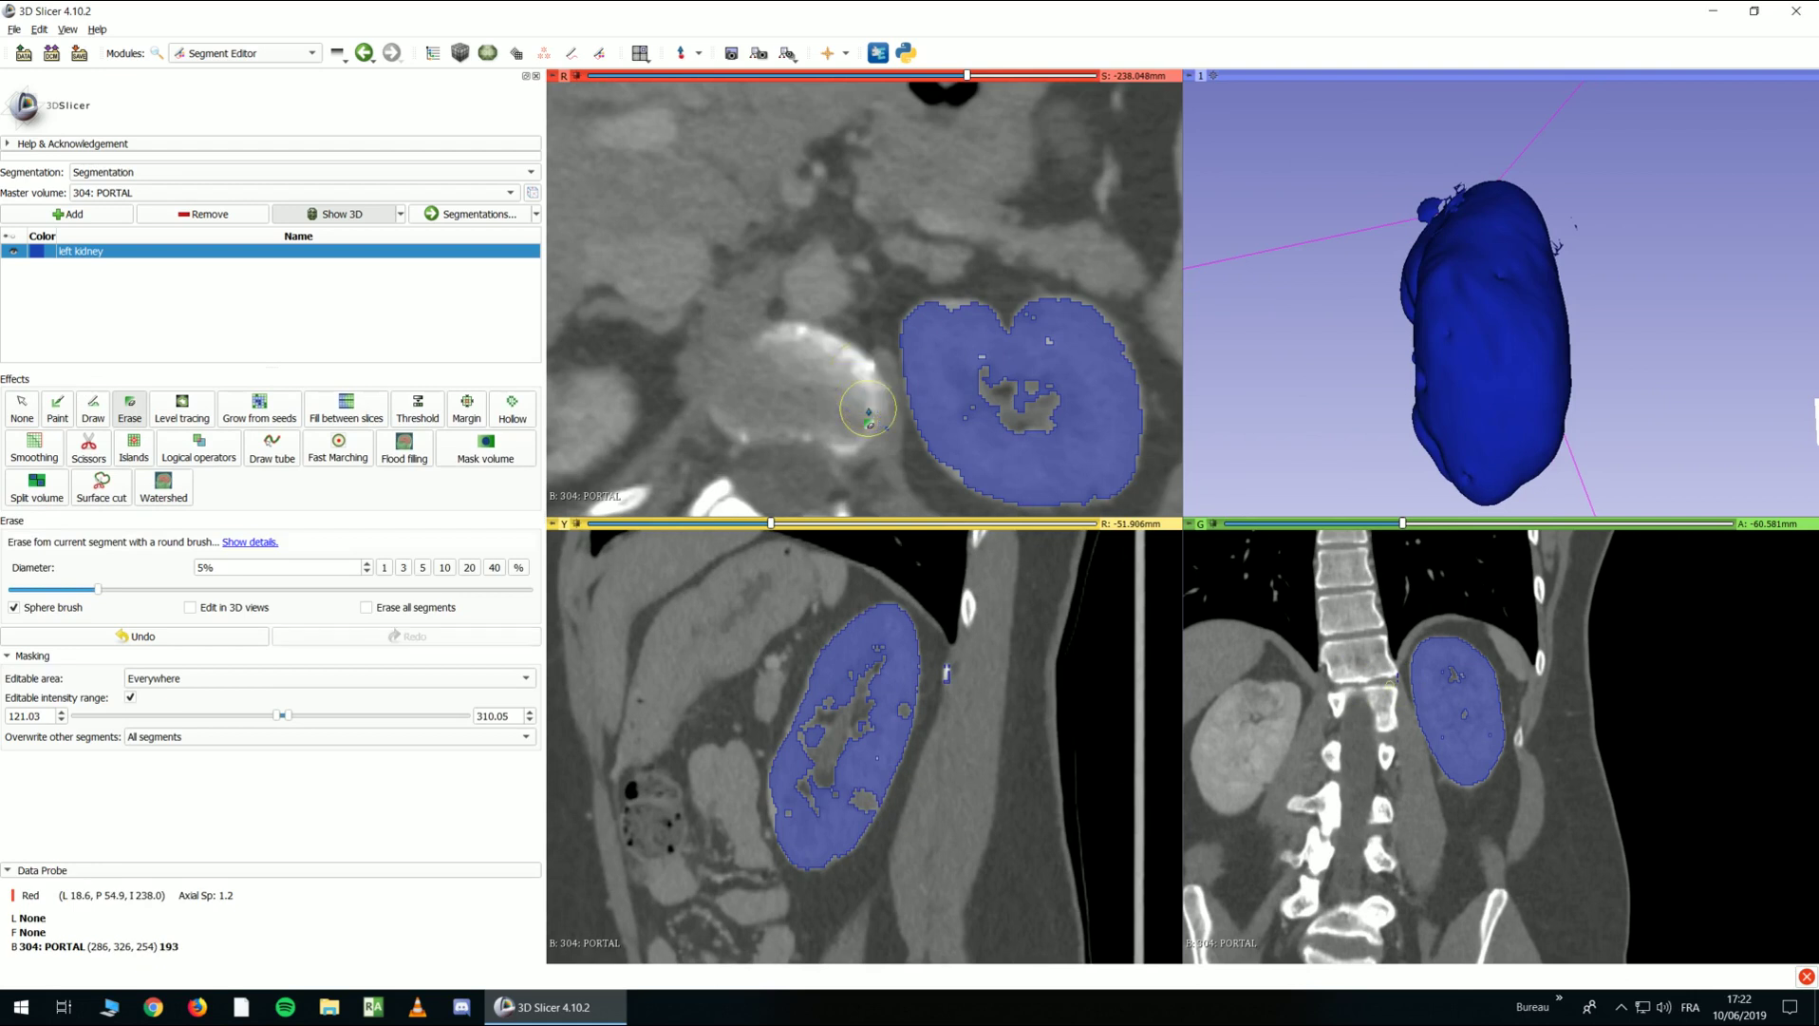
{"action": "scroll", "coordinate": [845, 384], "scroll_direction": "down", "scroll_amount": 4}
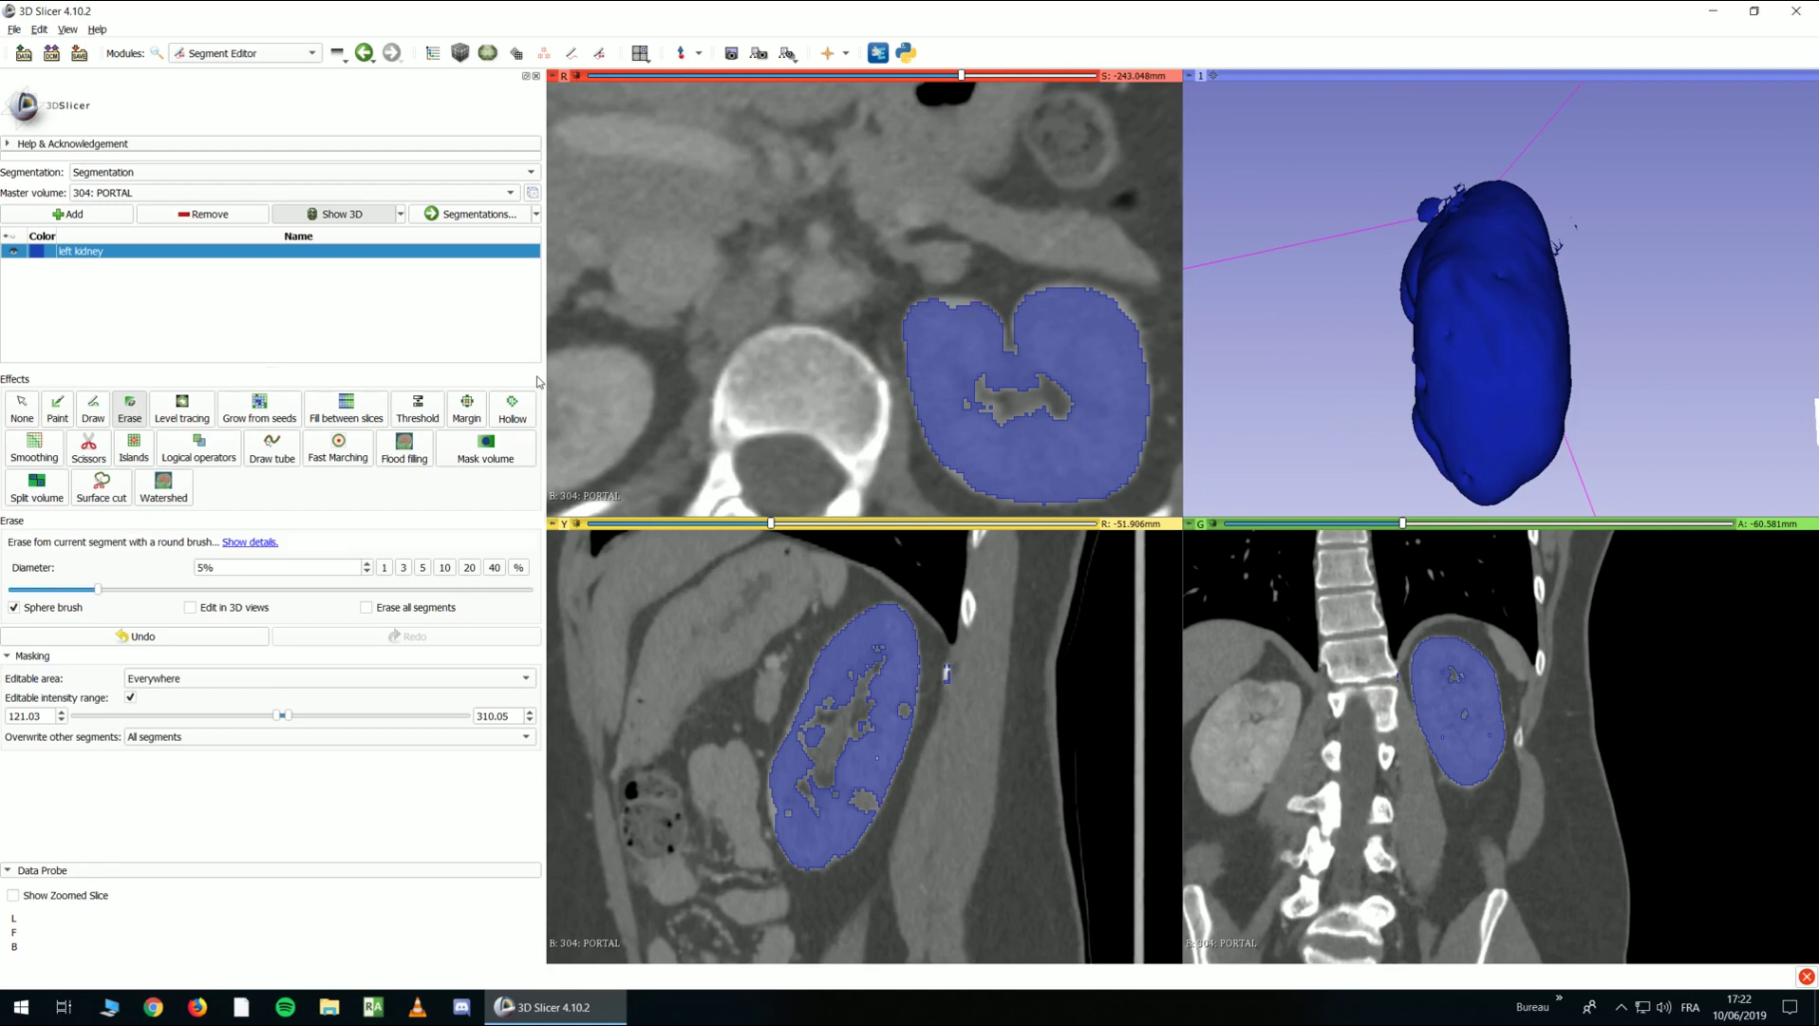
Keep only the left kidney's connected island in the segment and check the cleaned shape in 3D
{"action": "left_click", "coordinate": [134, 446]}
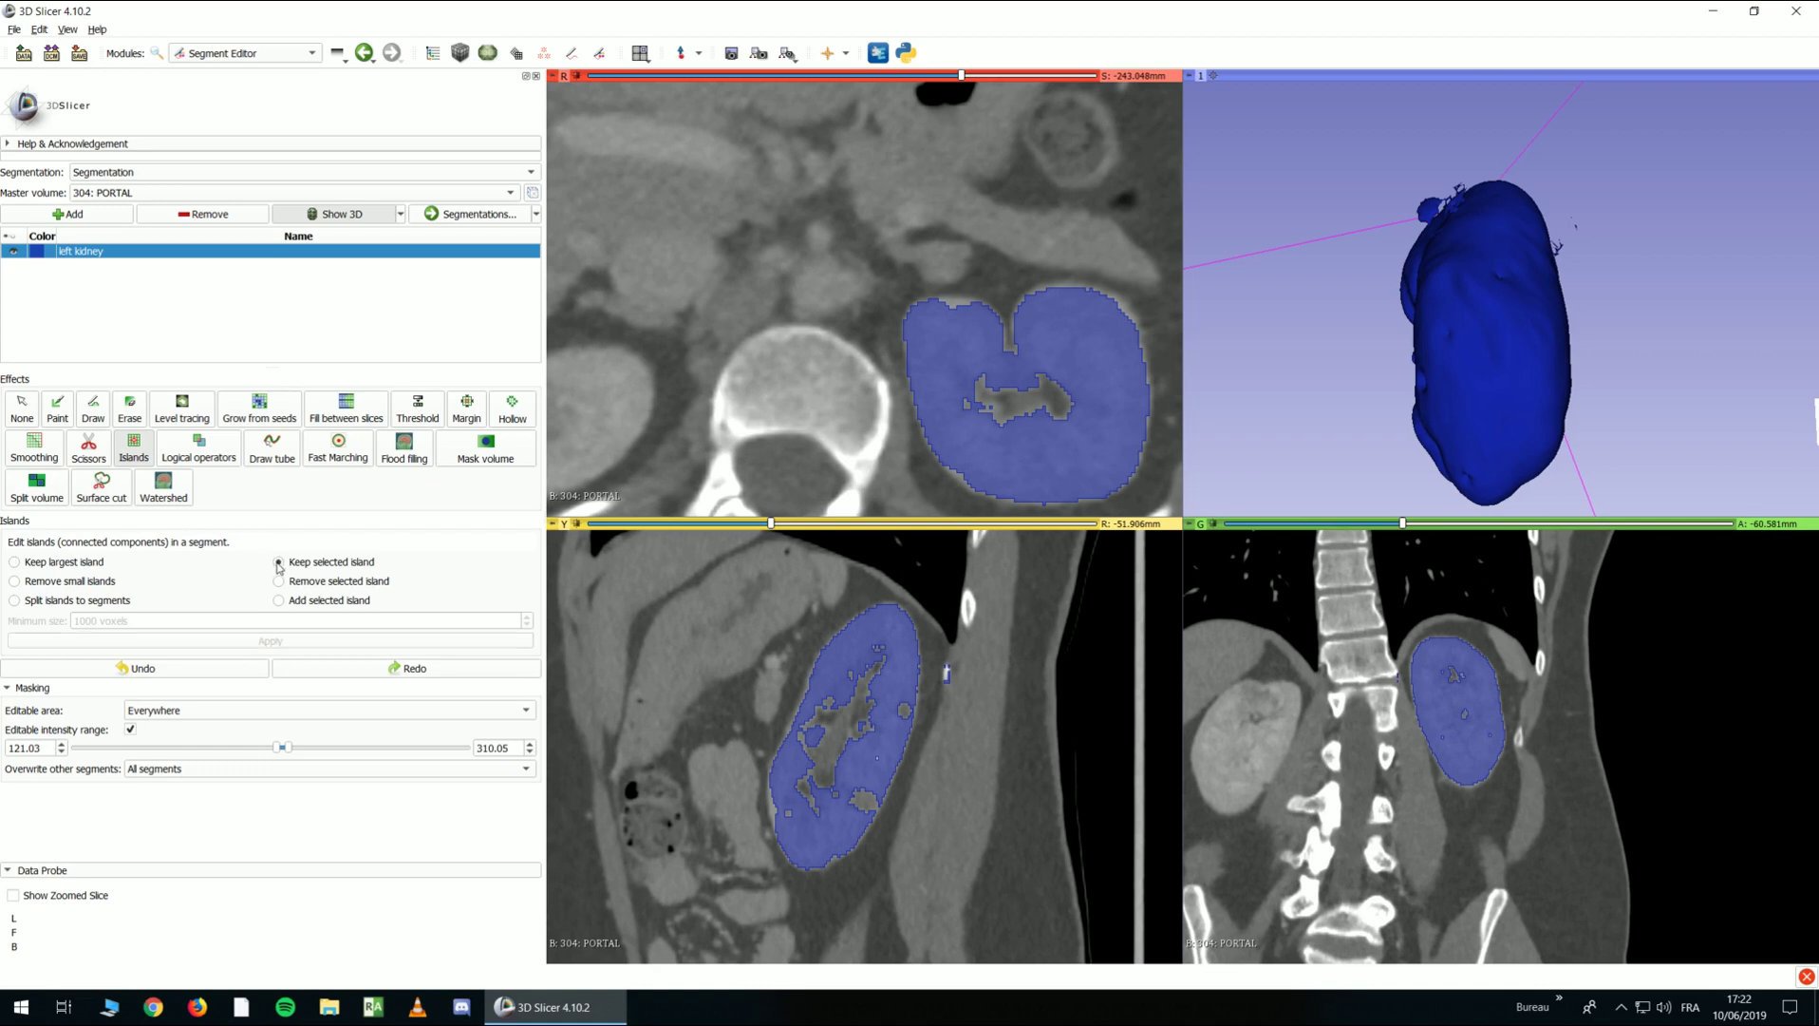
{"action": "left_click", "coordinate": [951, 349]}
{"action": "left_click", "coordinate": [21, 404]}
{"action": "left_click_drag", "start_coordinate": [1308, 317], "coordinate": [1519, 316]}
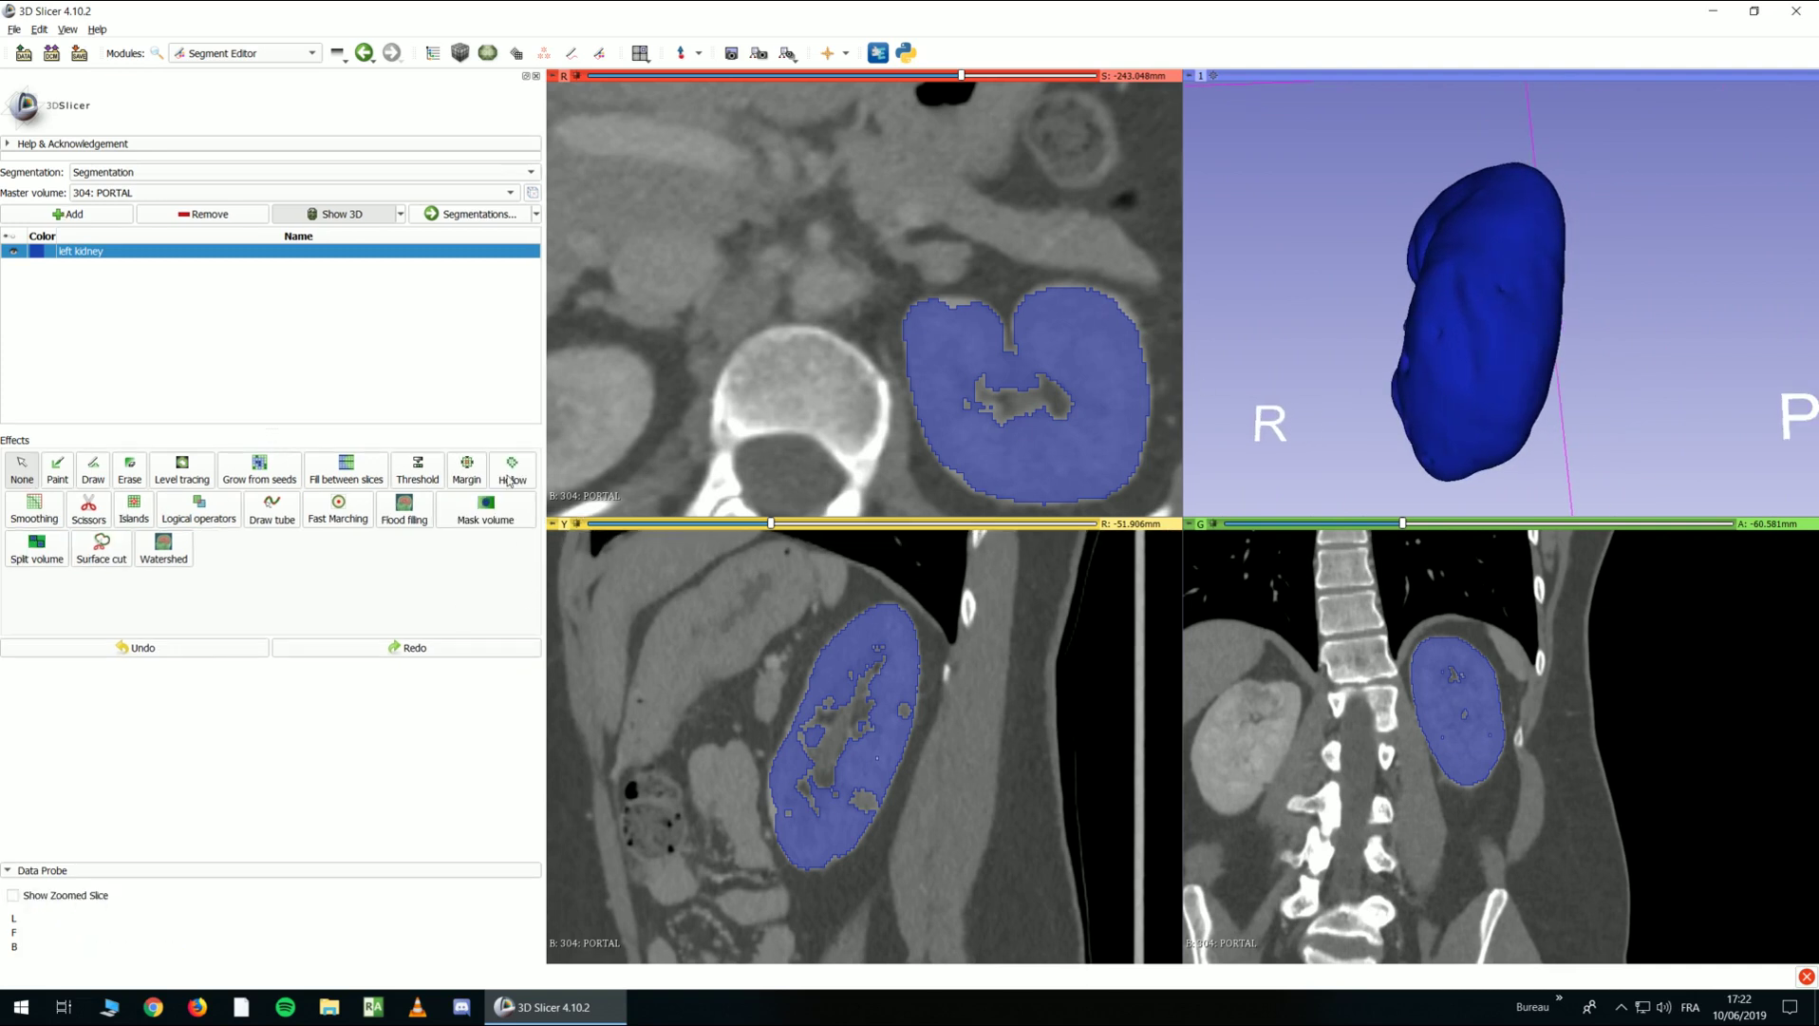
Try to grow the left kidney segment by a 5.00 mm margin with the 121.03–310.05 intensity mask active
{"action": "left_click", "coordinate": [468, 469]}
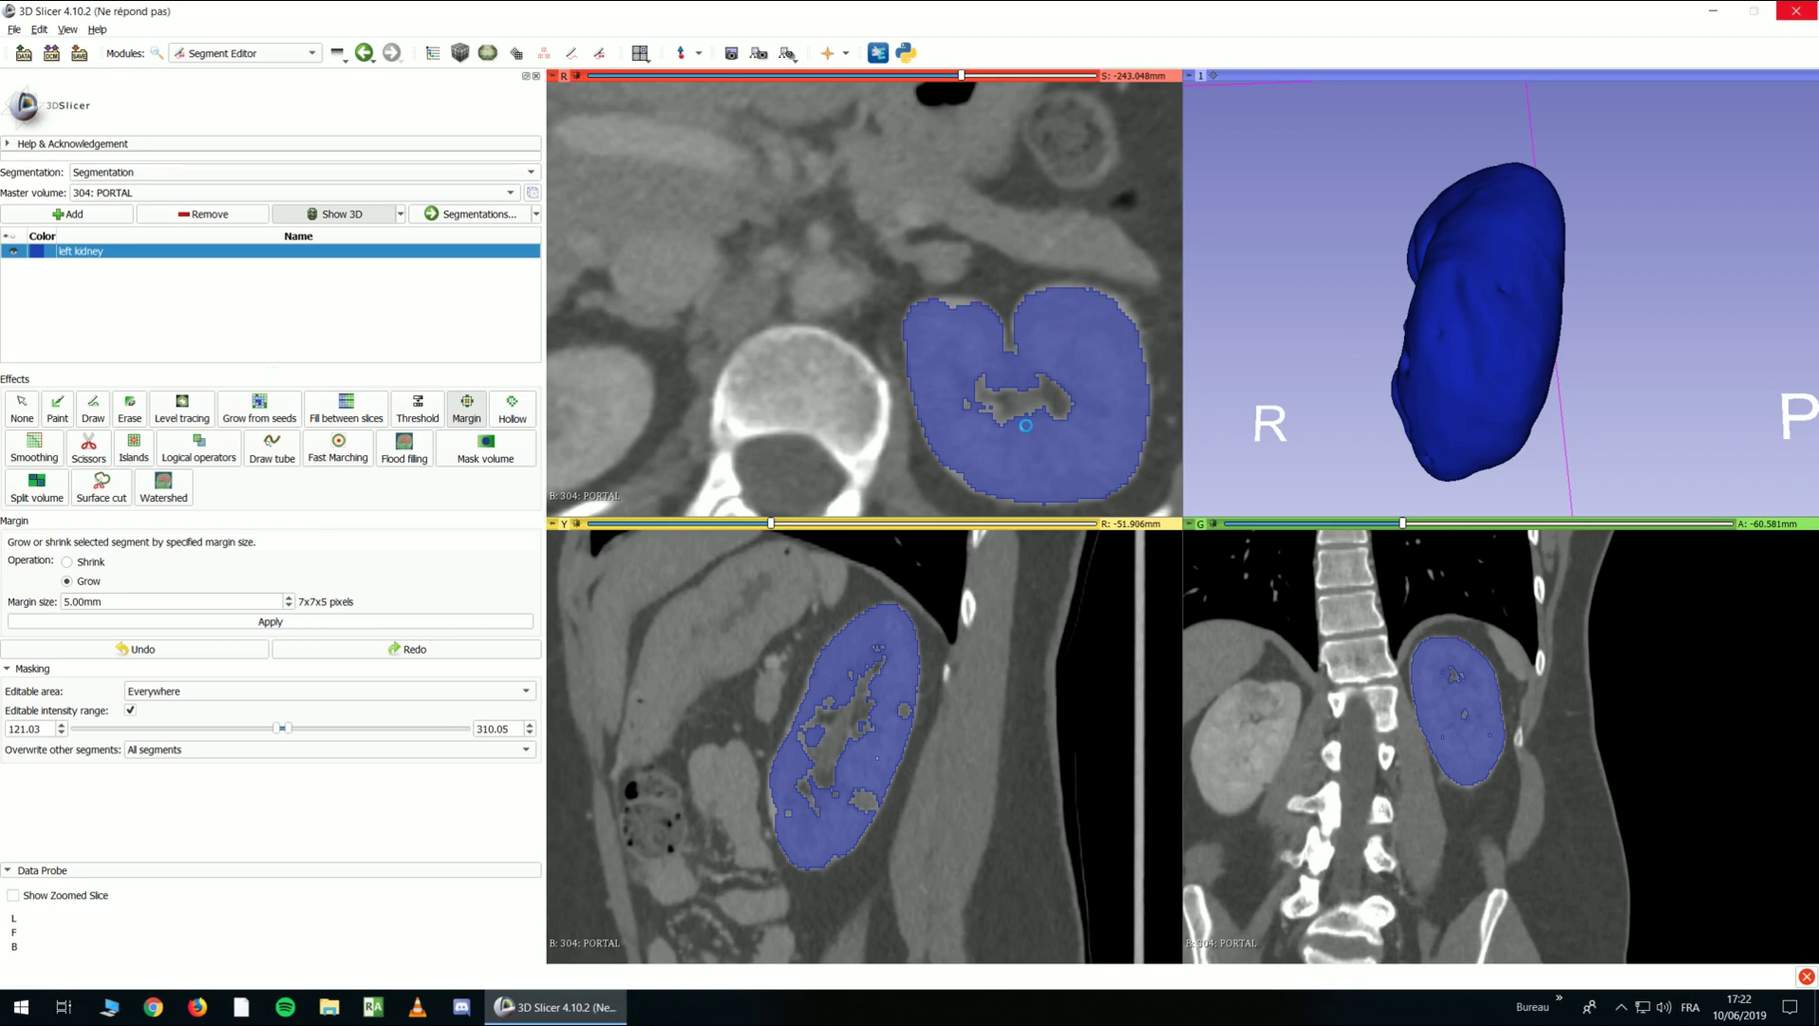
{"action": "scroll", "coordinate": [1038, 428], "scroll_direction": "down", "scroll_amount": 2, "text": "ctrl"}
{"action": "scroll", "coordinate": [1042, 430], "scroll_direction": "up", "scroll_amount": 2, "text": "ctrl"}
{"action": "middle_click_drag", "start_coordinate": [1056, 430], "coordinate": [972, 420]}
{"action": "left_click_drag", "start_coordinate": [1358, 378], "coordinate": [1517, 353]}
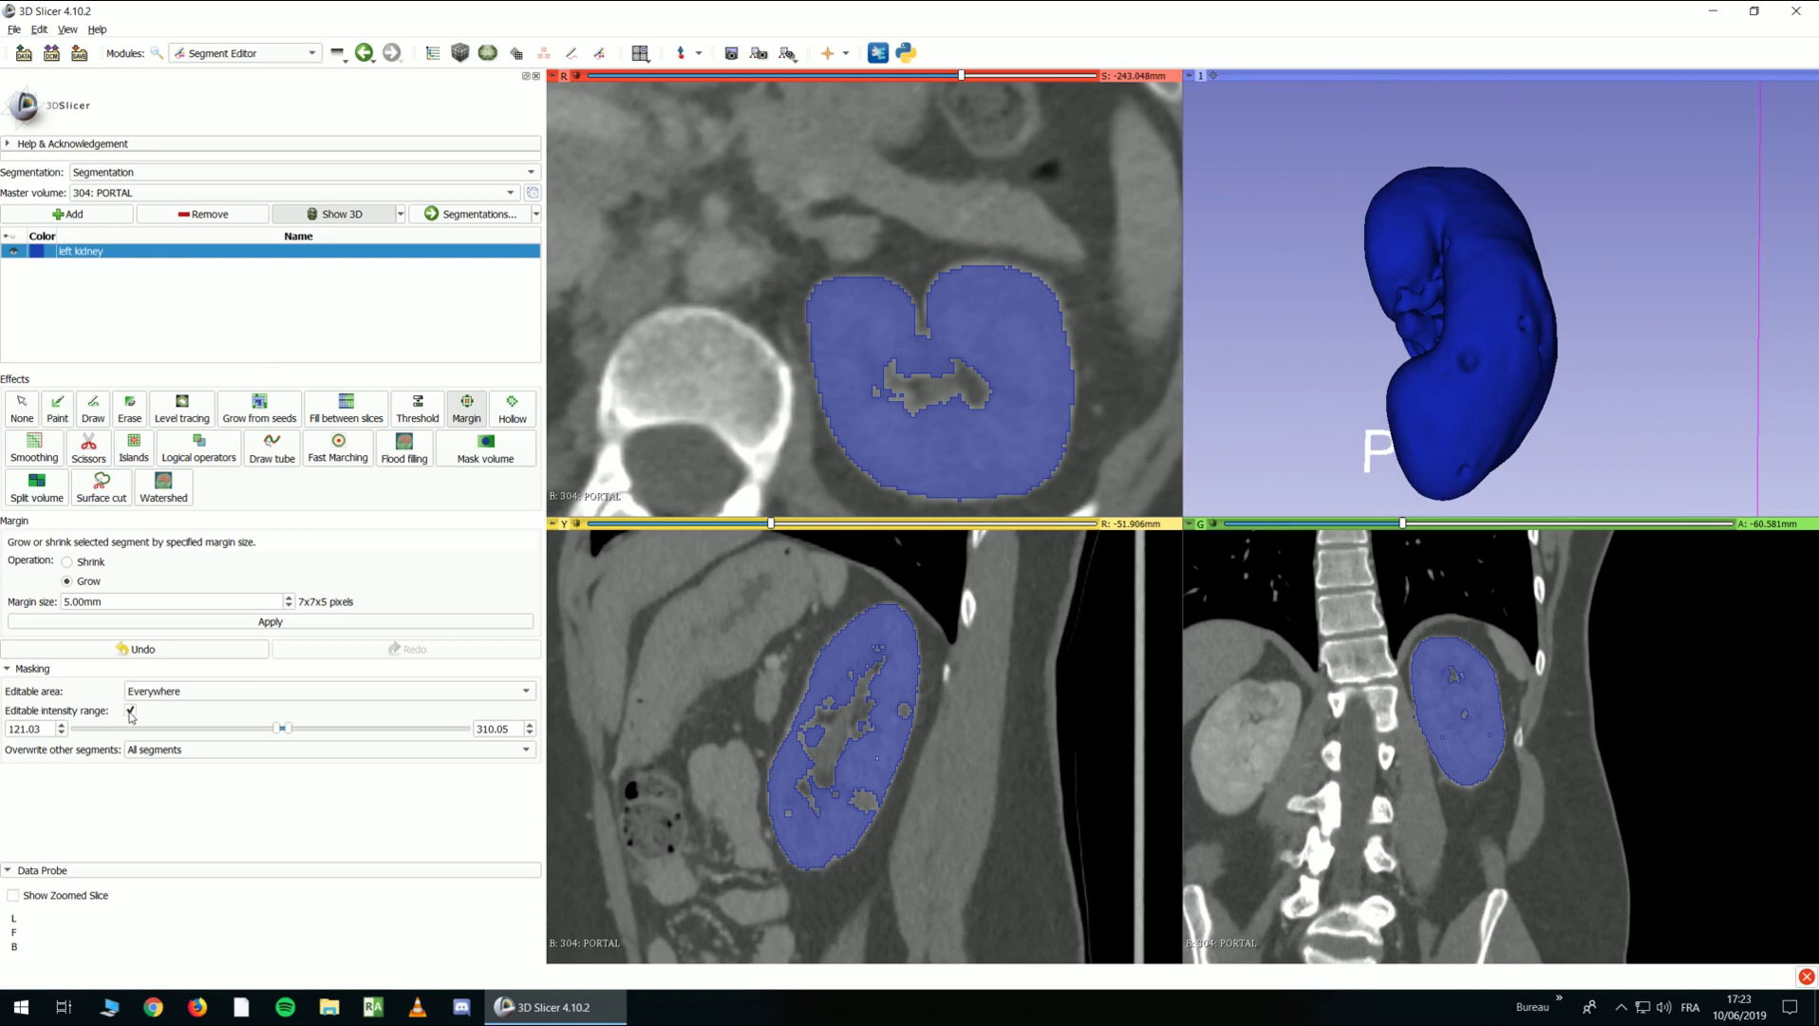
Preview the masking threshold, disable the editable intensity range and grow the left kidney segment by a 5.00 mm margin
{"action": "left_click", "coordinate": [418, 408]}
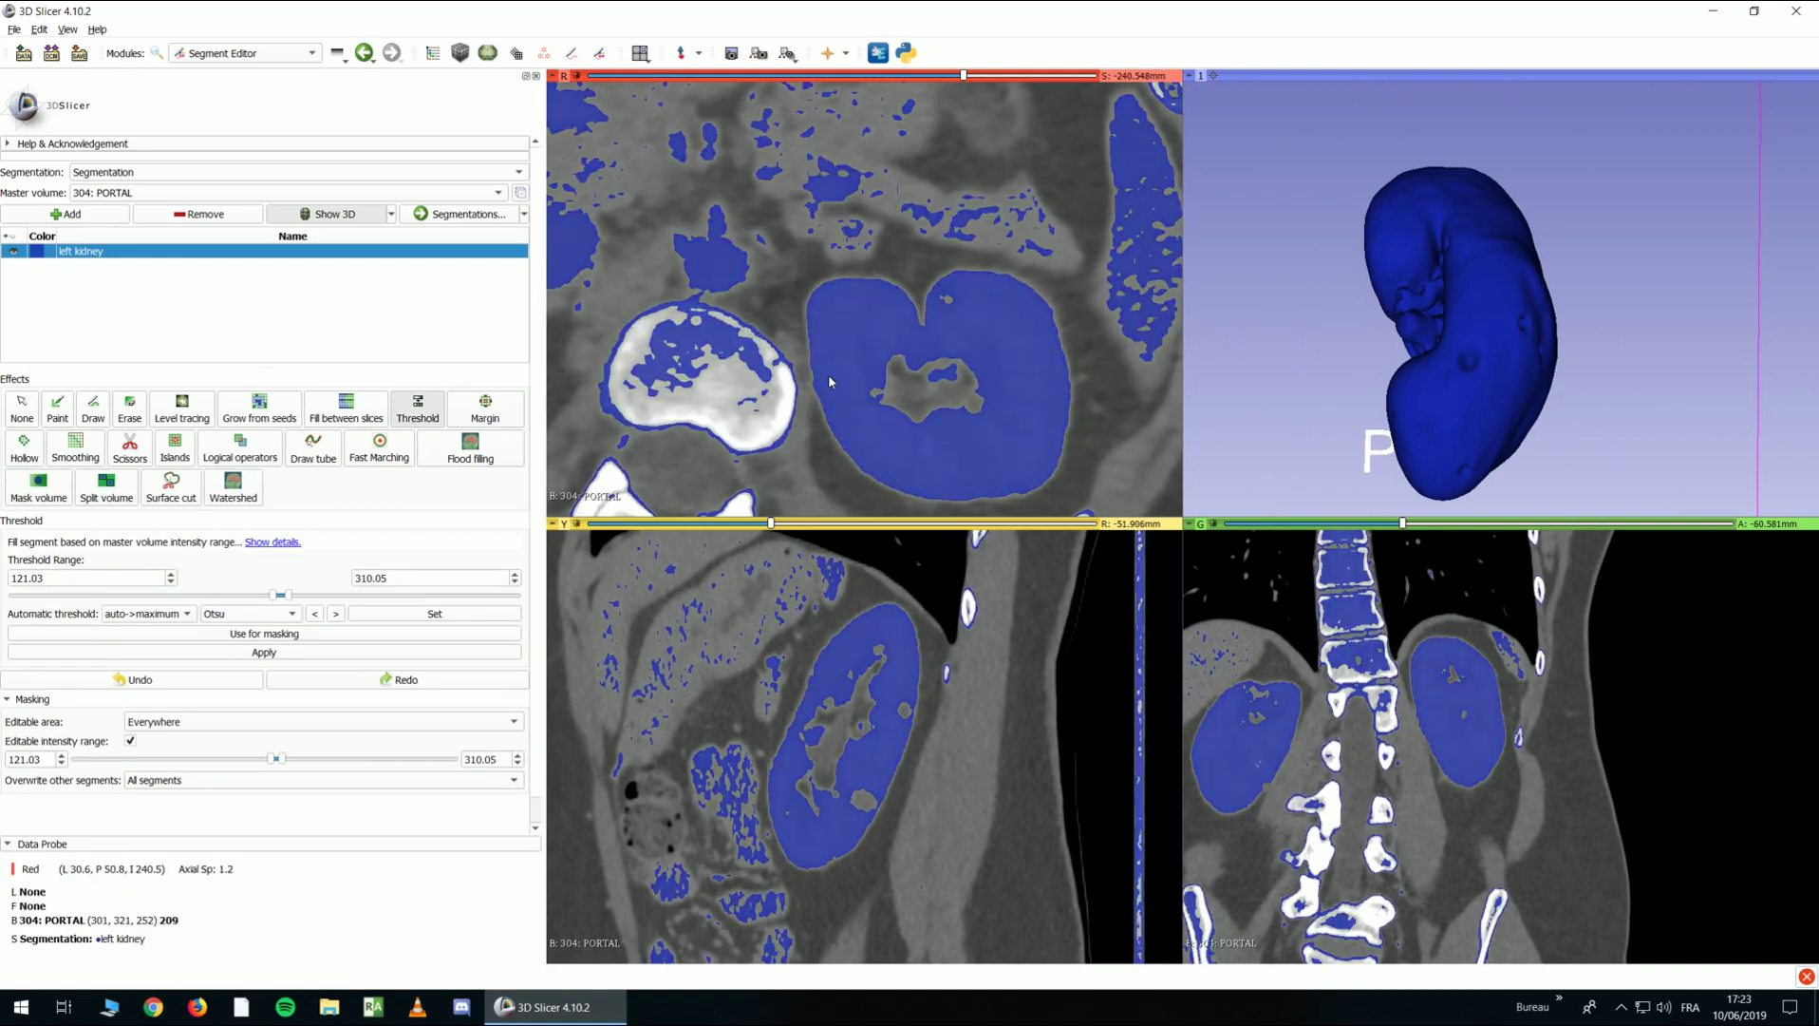
{"action": "scroll", "coordinate": [584, 248], "scroll_direction": "down", "scroll_amount": 3, "text": "ctrl"}
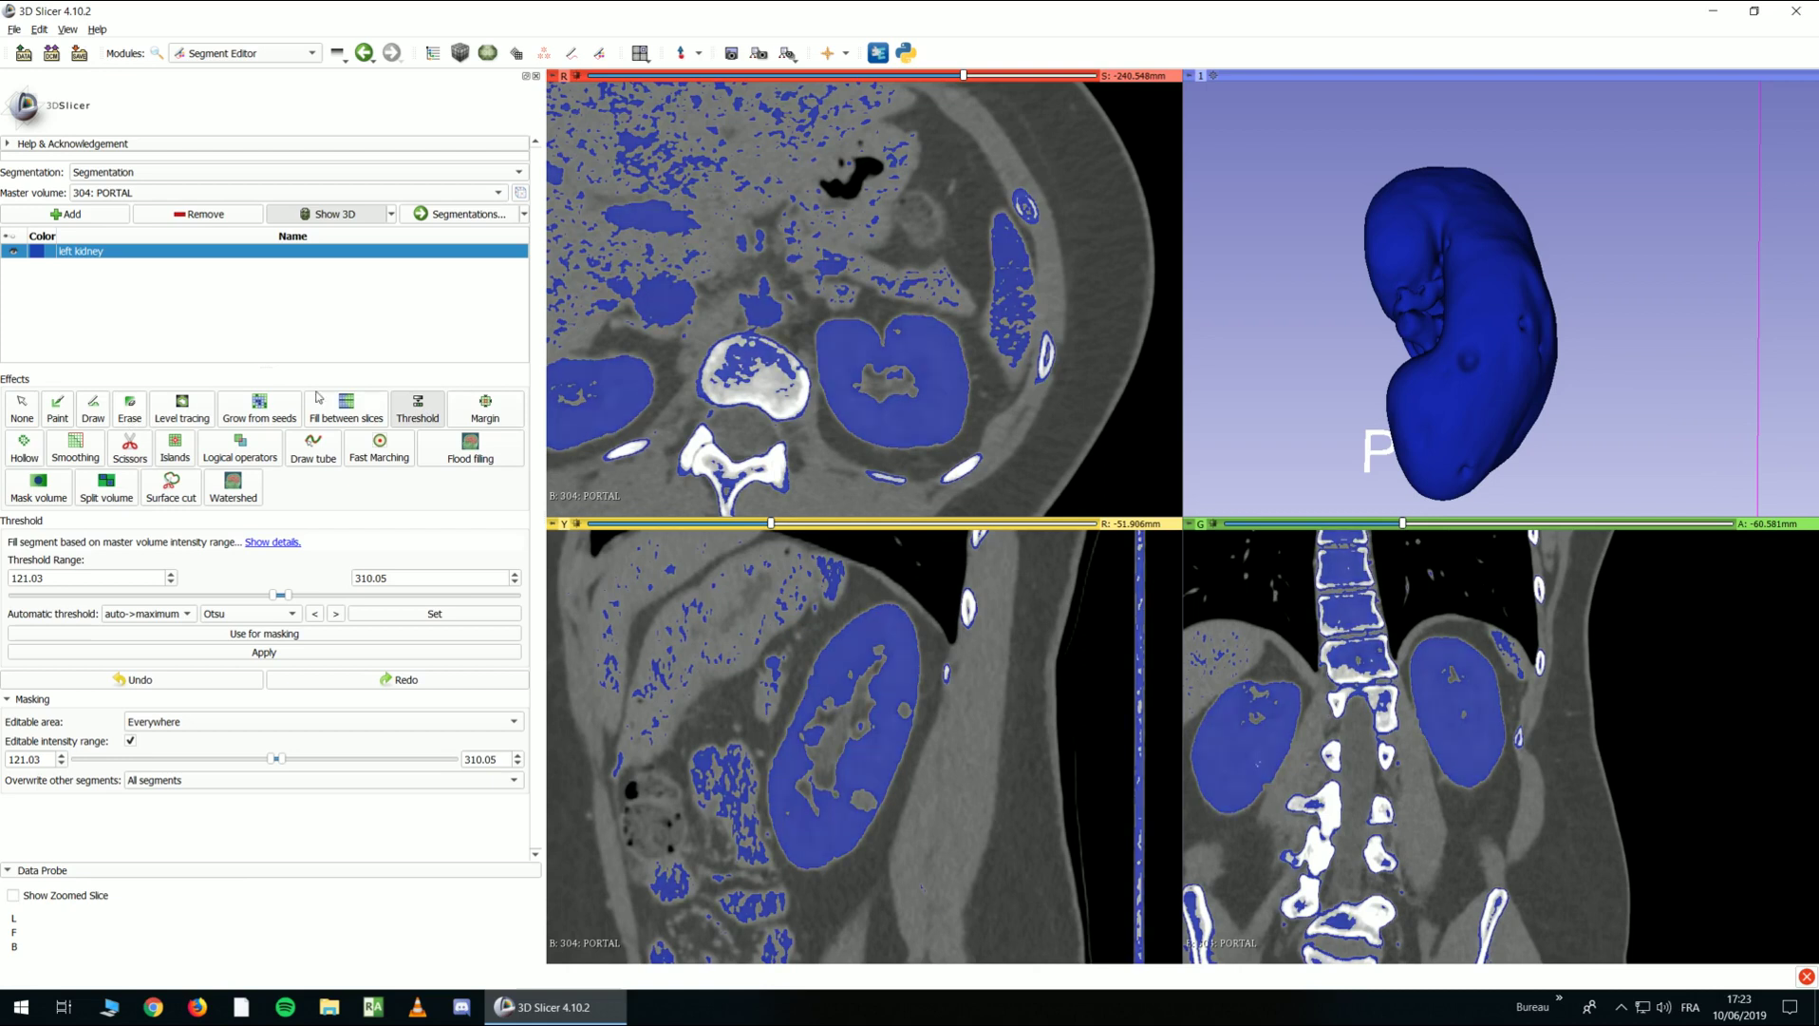
{"action": "left_click", "coordinate": [470, 406]}
{"action": "left_click", "coordinate": [131, 711]}
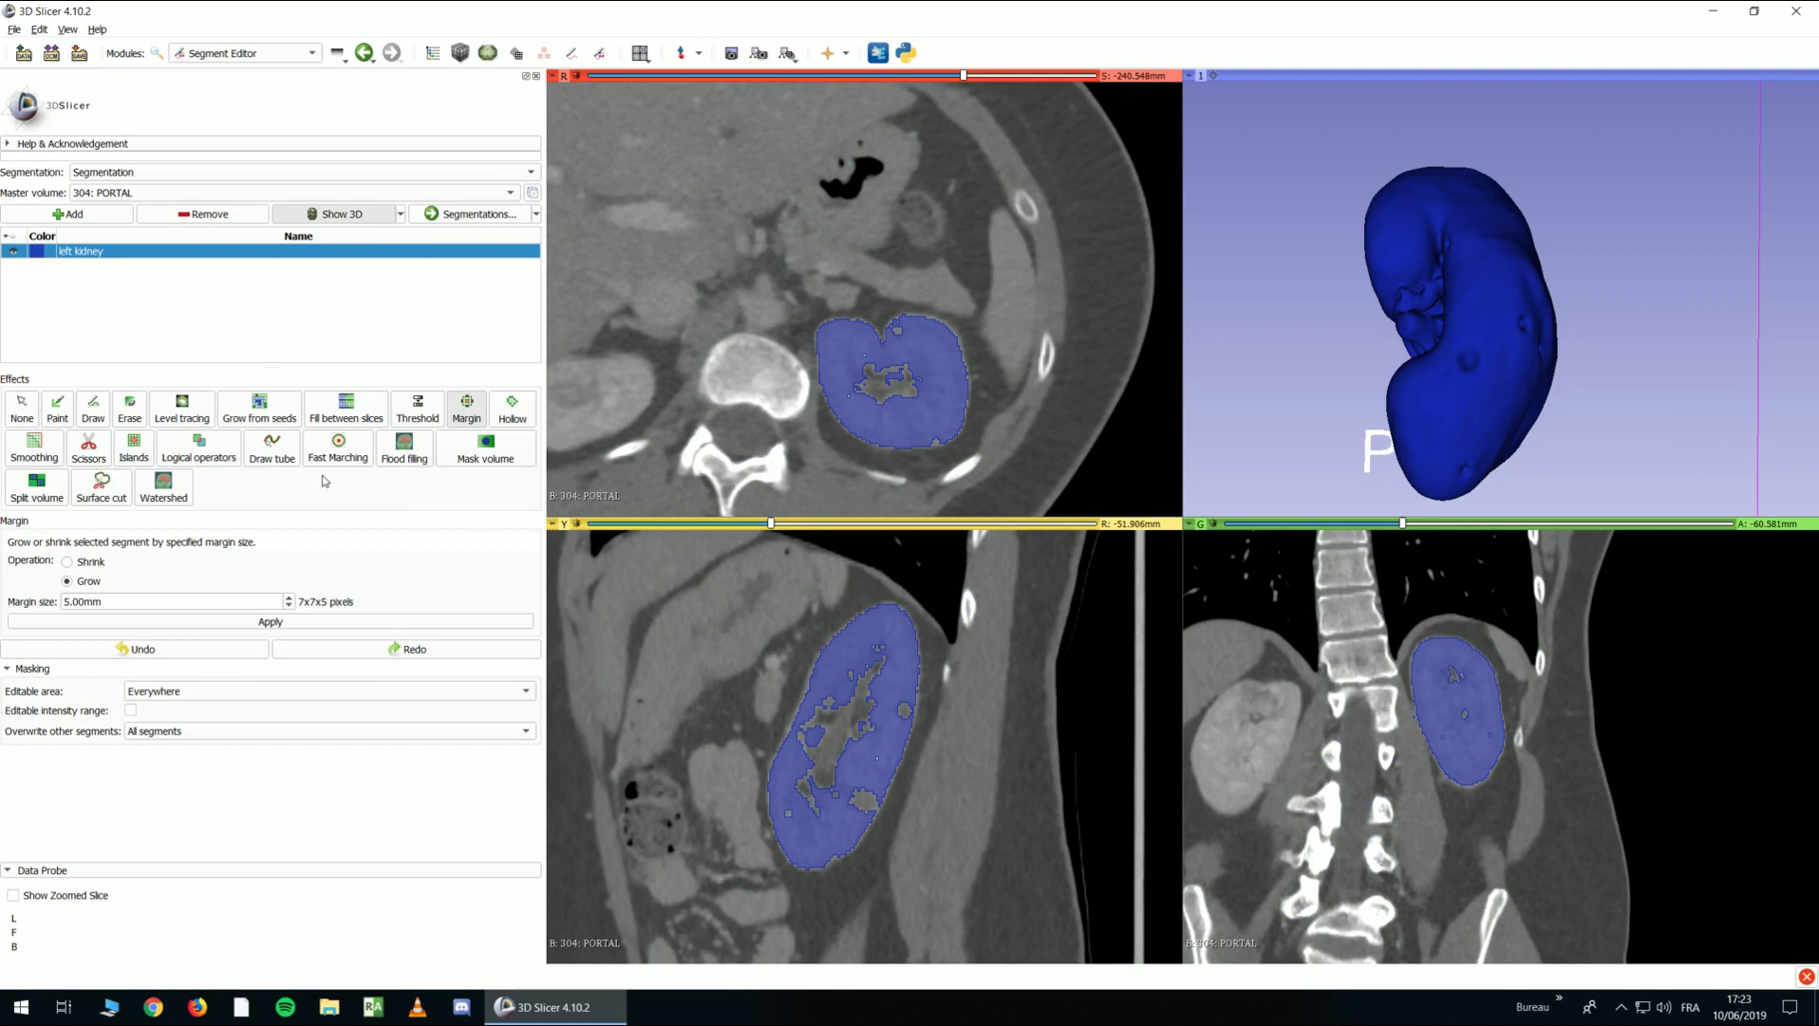
{"action": "left_click", "coordinate": [230, 623]}
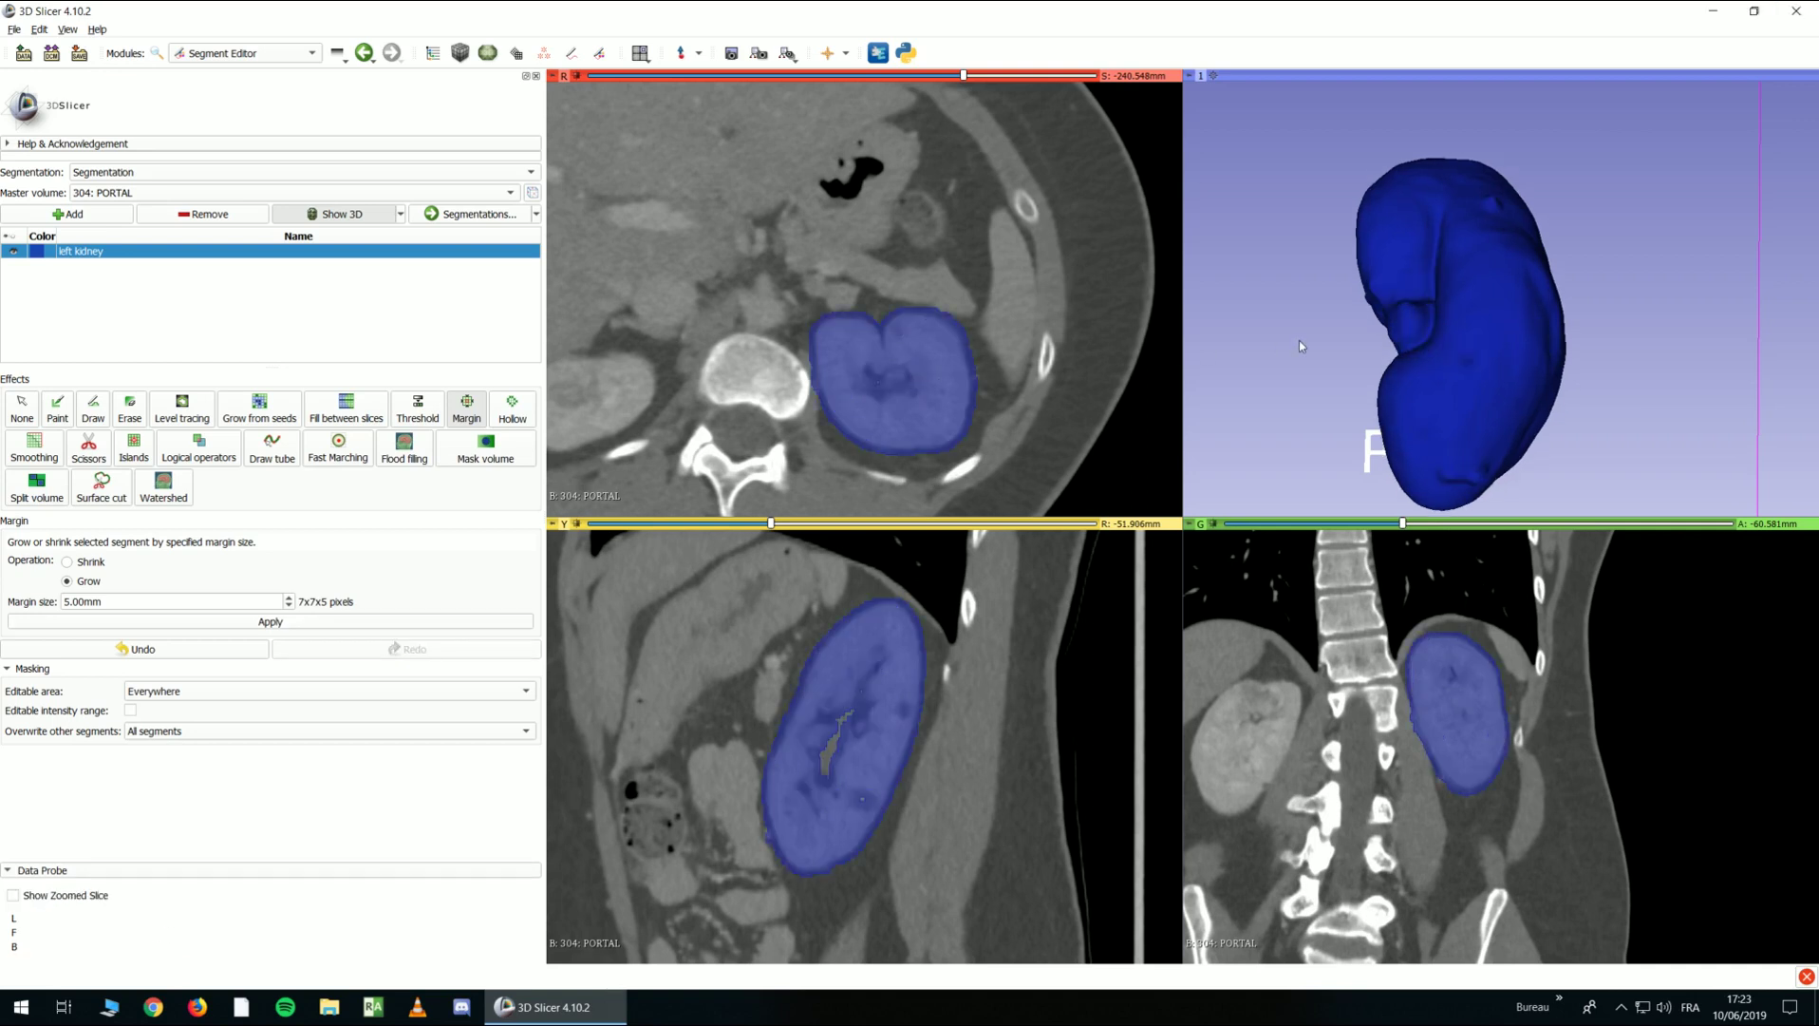
{"action": "scroll", "coordinate": [1301, 366], "scroll_direction": "down", "scroll_amount": 3}
{"action": "mouse_move", "coordinate": [1291, 373]}
{"action": "left_mouse_down"}
{"action": "mouse_move", "coordinate": [1795, 363]}
{"action": "mouse_move", "coordinate": [1511, 357]}
{"action": "mouse_move", "coordinate": [1211, 393]}
{"action": "mouse_move", "coordinate": [1515, 378]}
{"action": "mouse_move", "coordinate": [1405, 399]}
{"action": "left_mouse_up"}
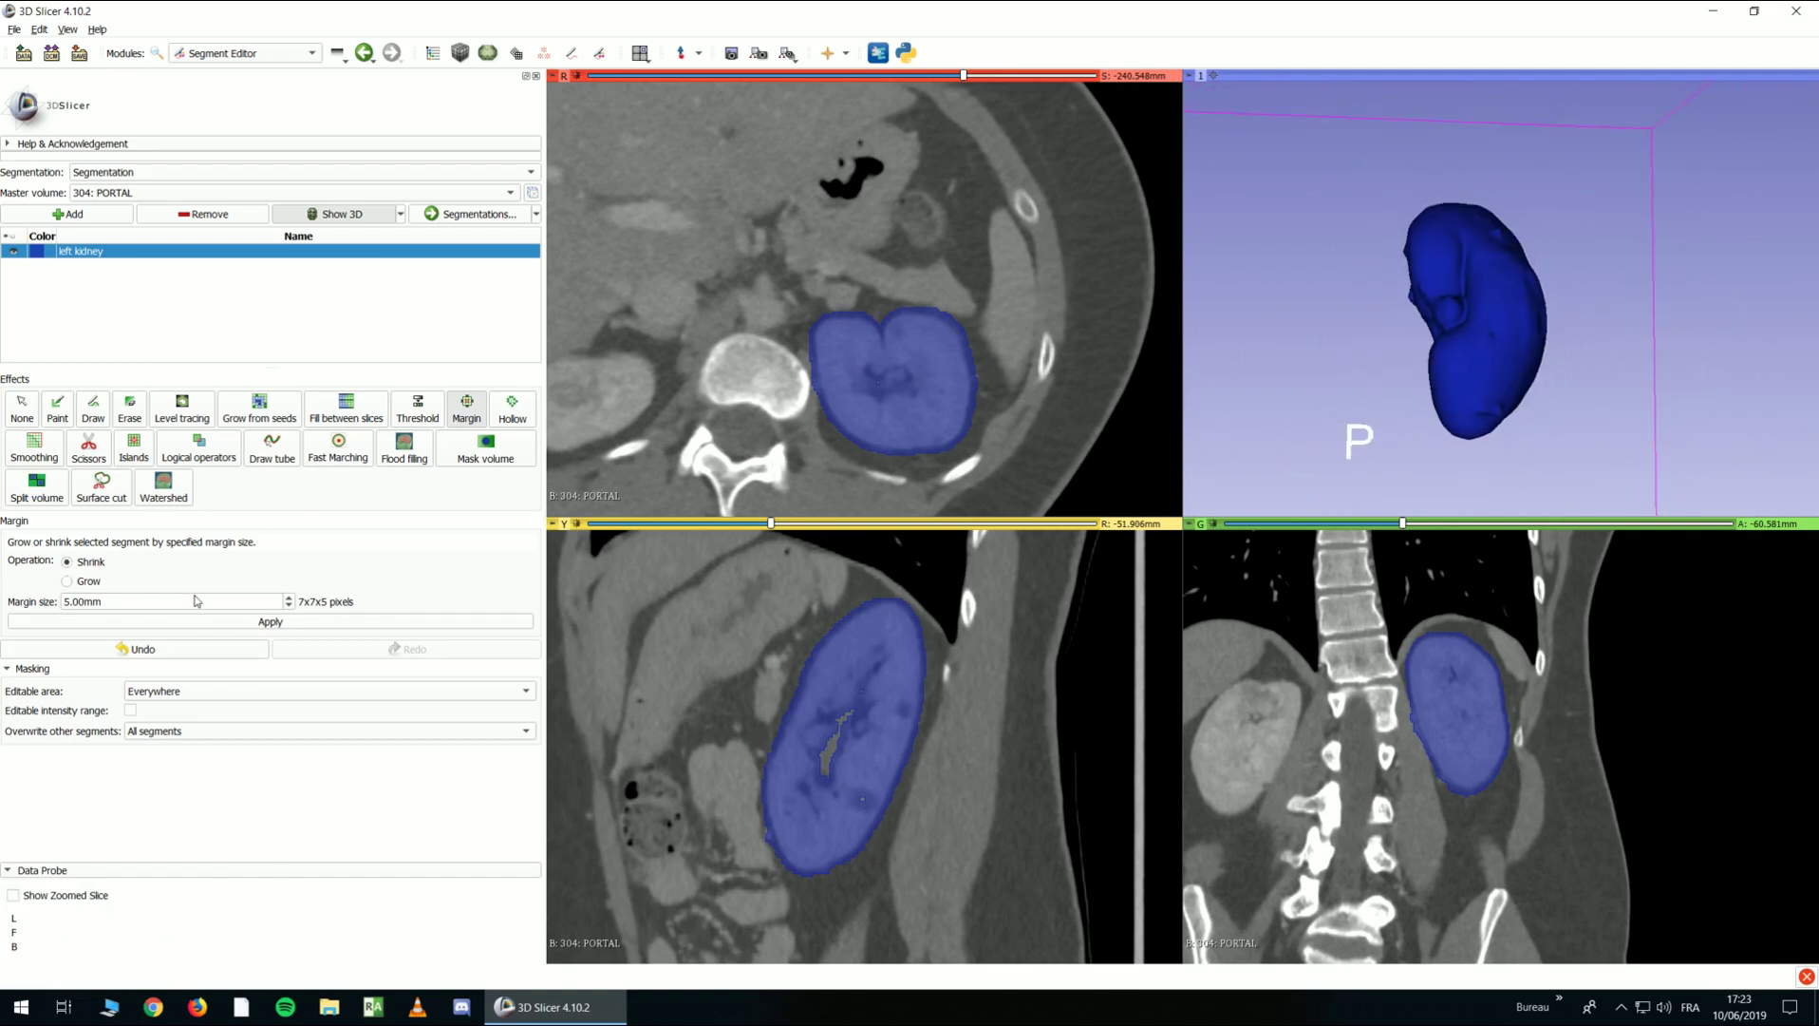
Undo the kidney's margin growth and shrink the segment by a 3.00 mm margin
{"action": "left_click", "coordinate": [233, 649]}
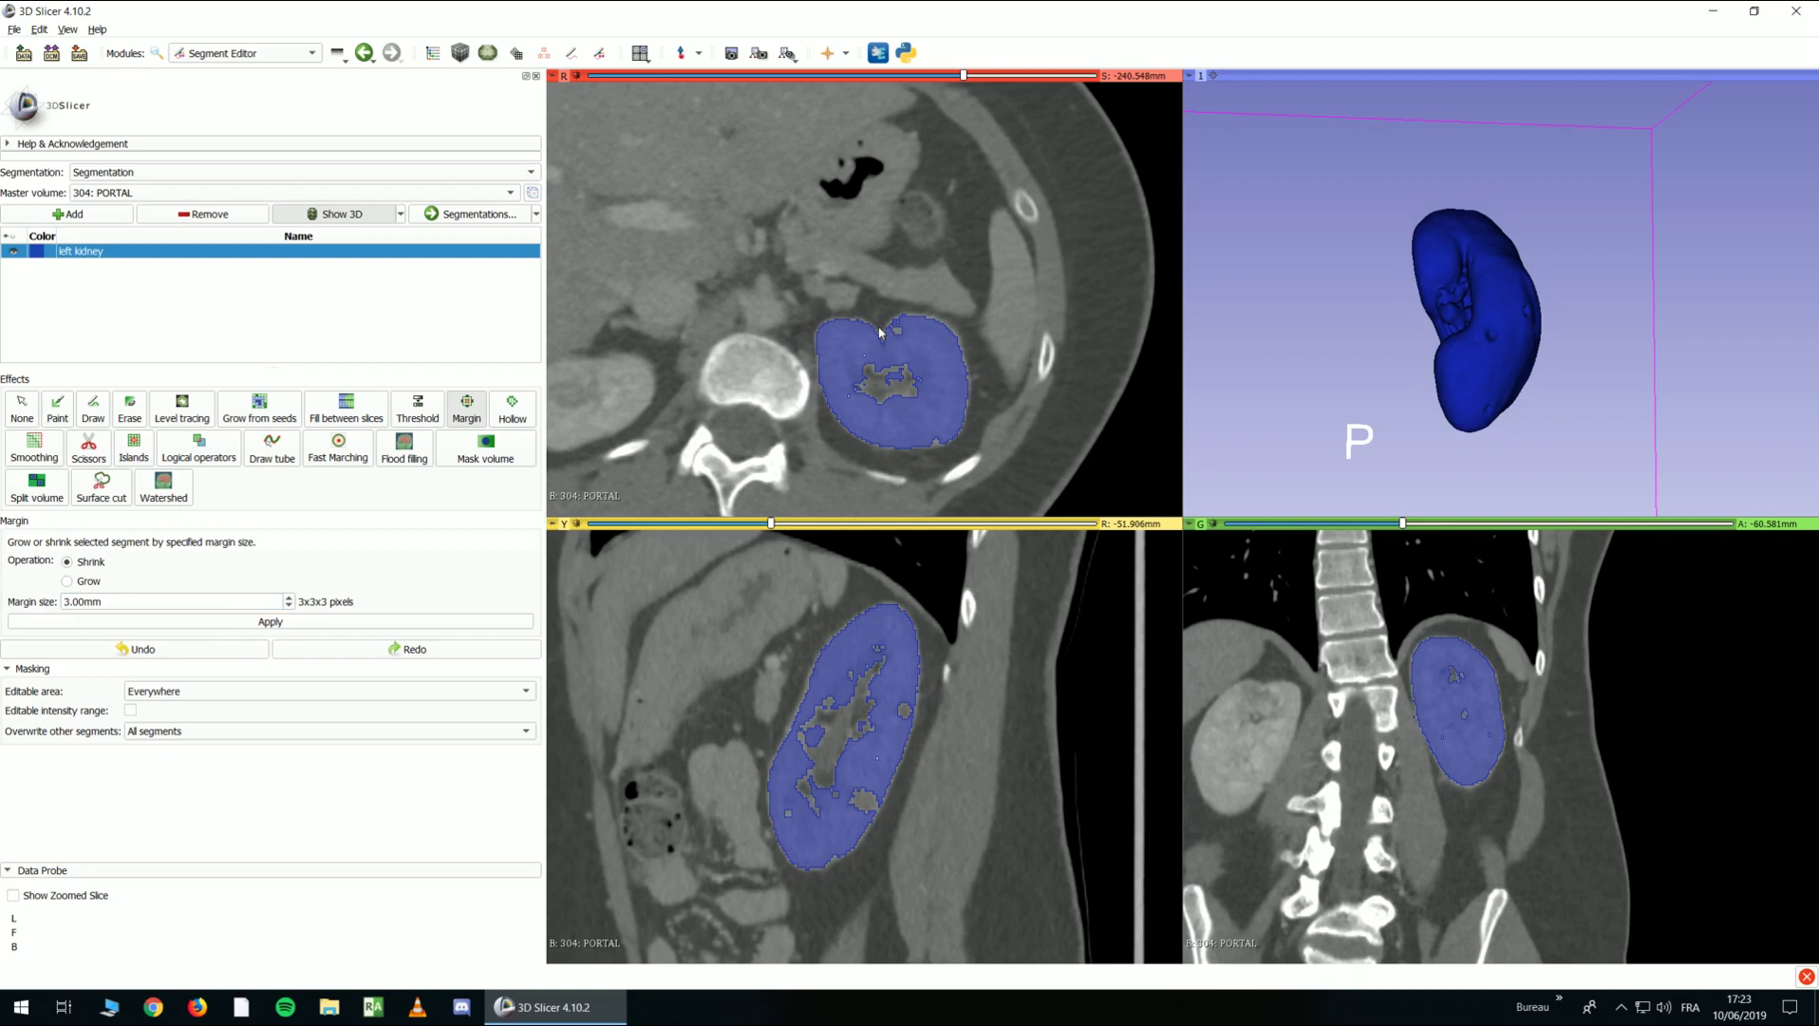
{"action": "key", "text": "ctrl+y"}
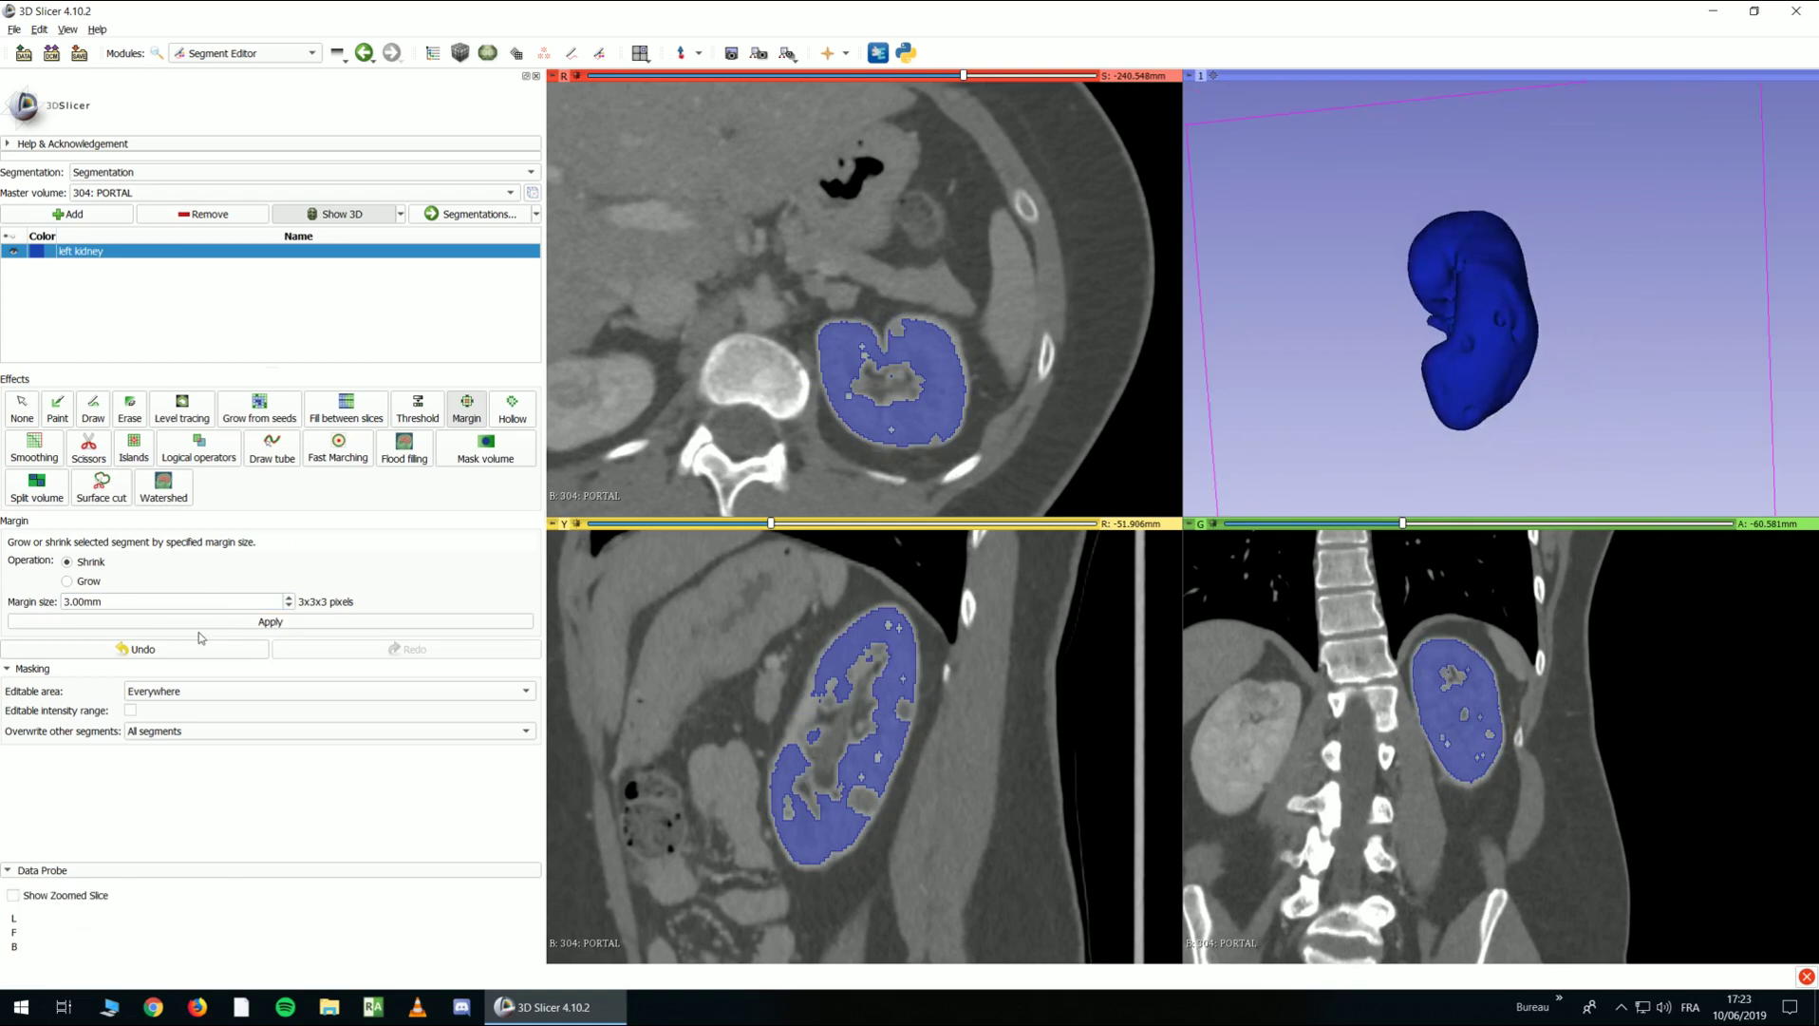
Undo the margin shrink, hollow the left kidney with a 3.00 mm shell using the segment as outside surface, and inspect it
{"action": "left_click", "coordinate": [206, 650]}
{"action": "left_click", "coordinate": [510, 413]}
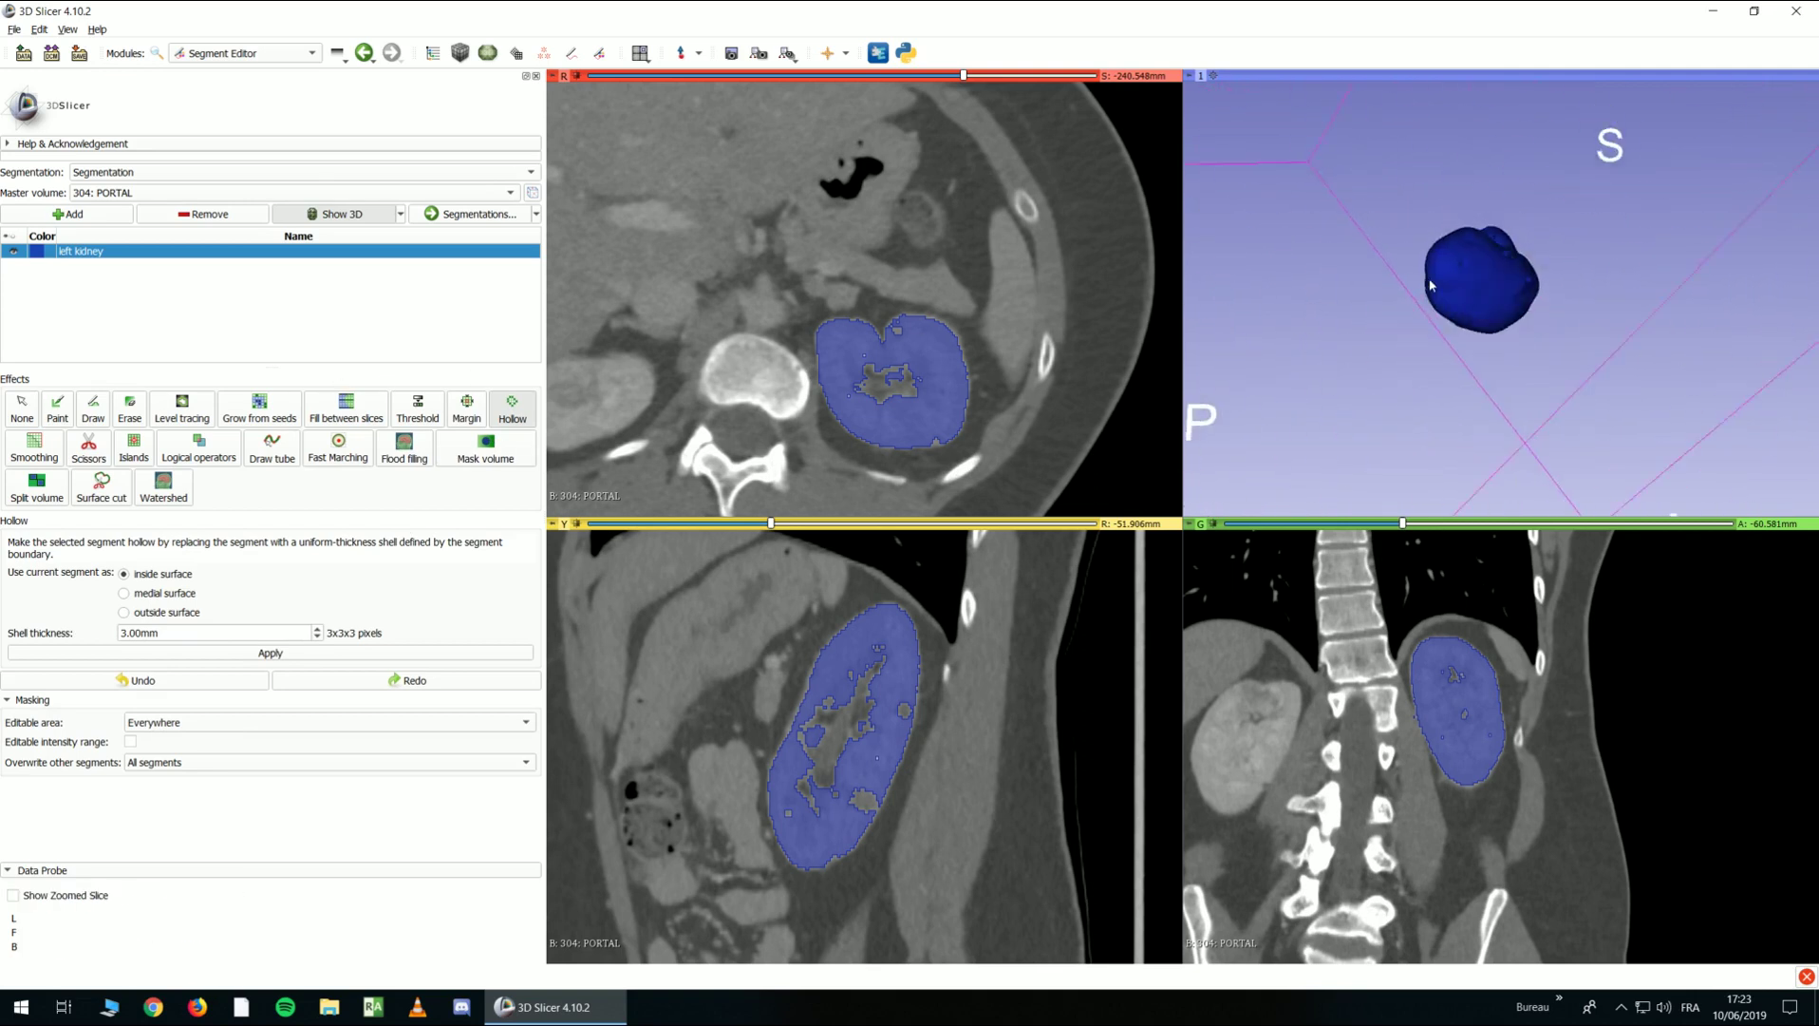
{"action": "scroll", "coordinate": [1306, 444], "scroll_direction": "up", "scroll_amount": 3}
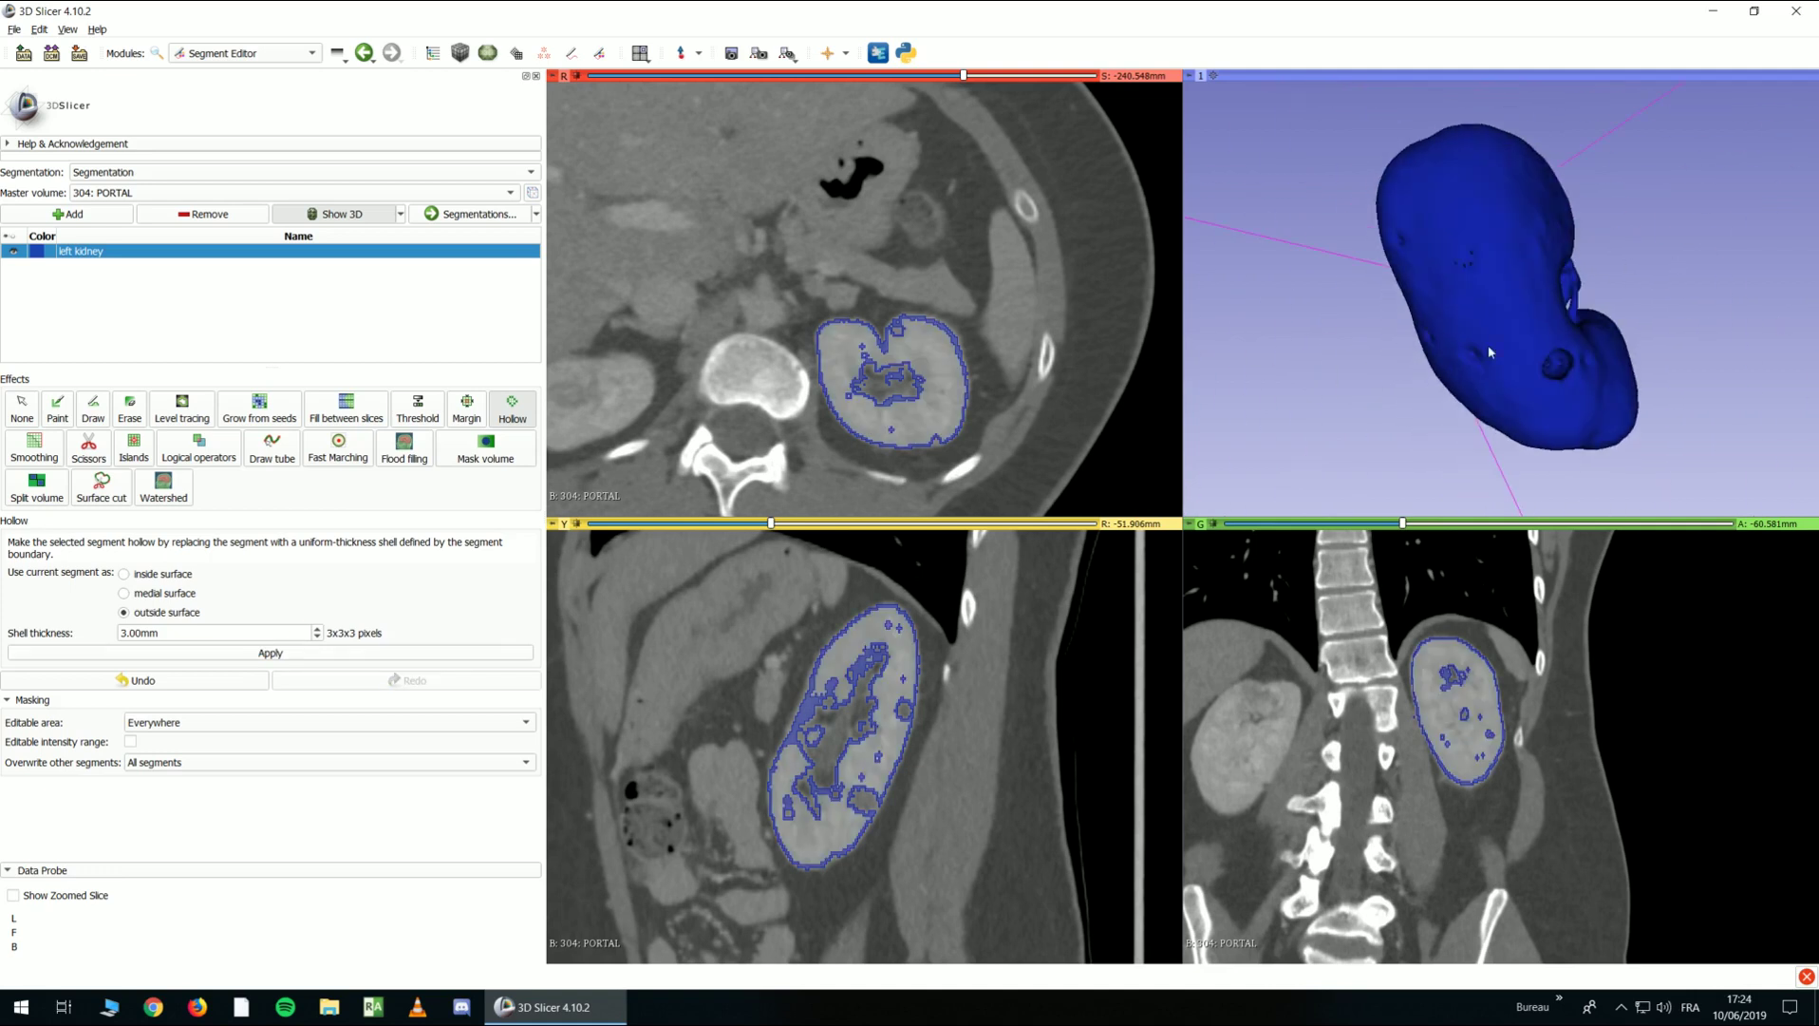
{"action": "scroll", "coordinate": [921, 374], "scroll_direction": "down", "scroll_amount": 20}
{"action": "scroll", "coordinate": [923, 375], "scroll_direction": "up", "scroll_amount": 10}
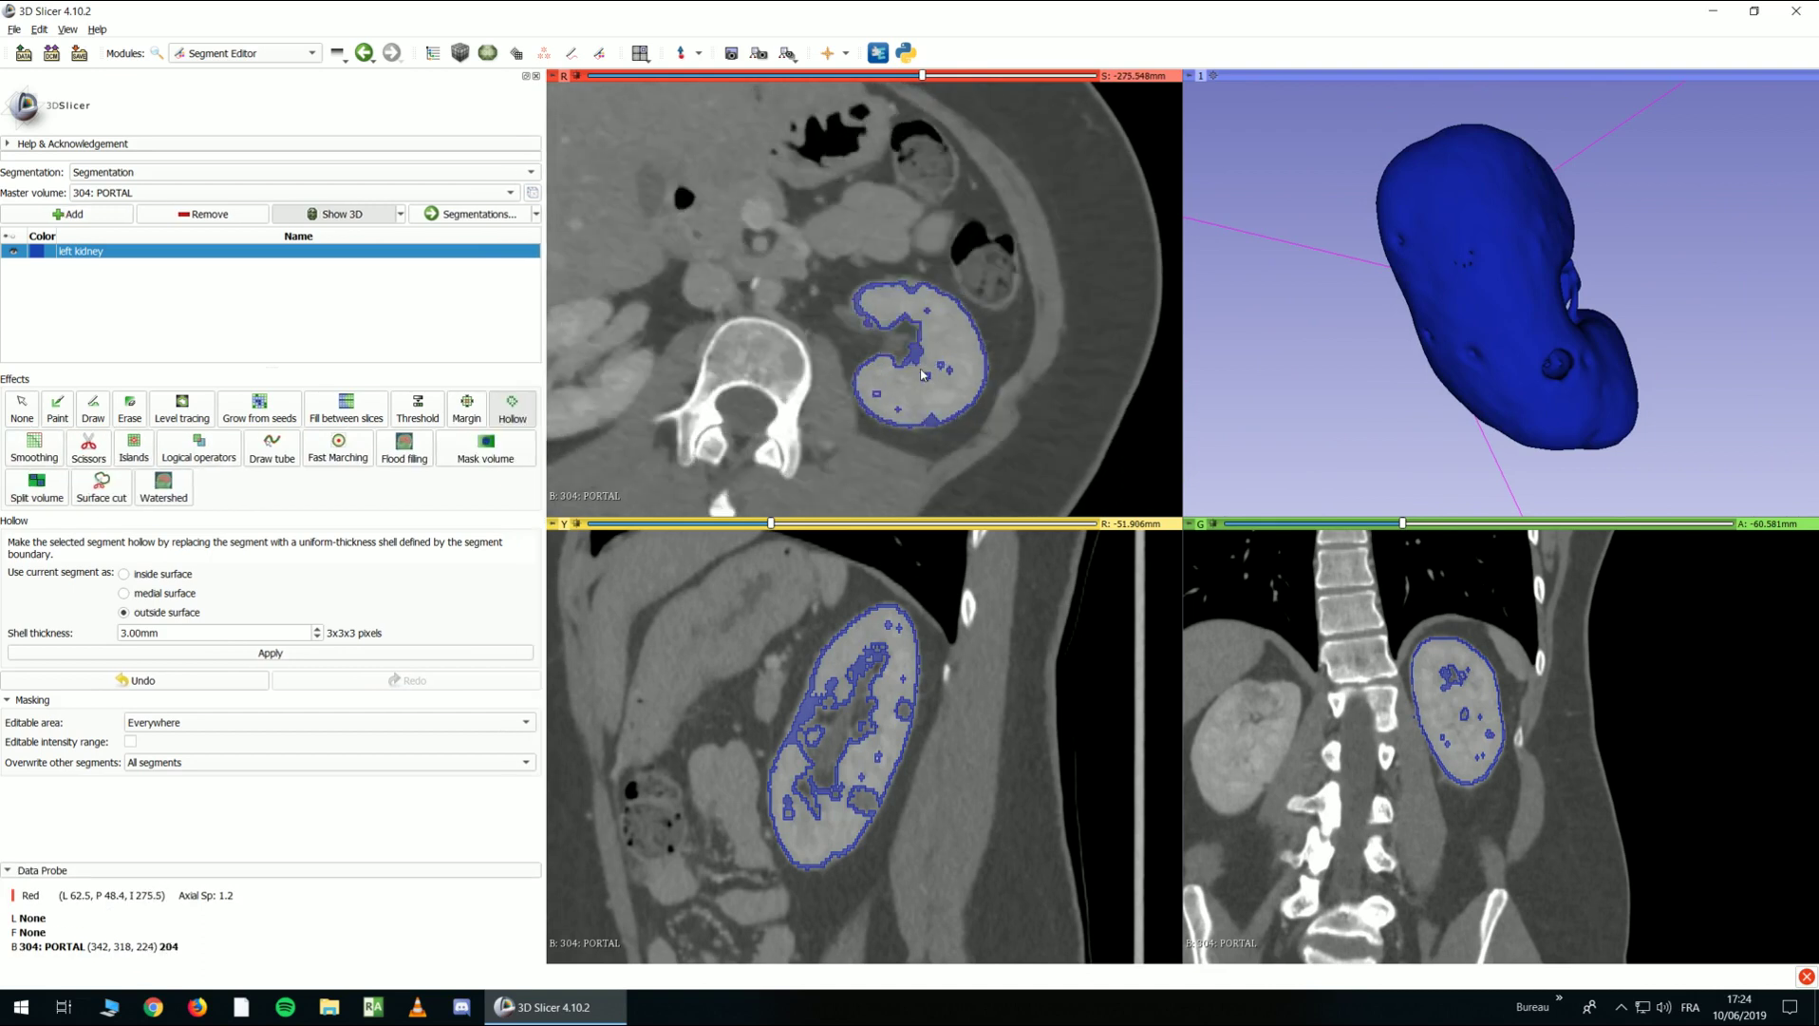
{"action": "scroll", "coordinate": [927, 378], "scroll_direction": "up", "scroll_amount": 16}
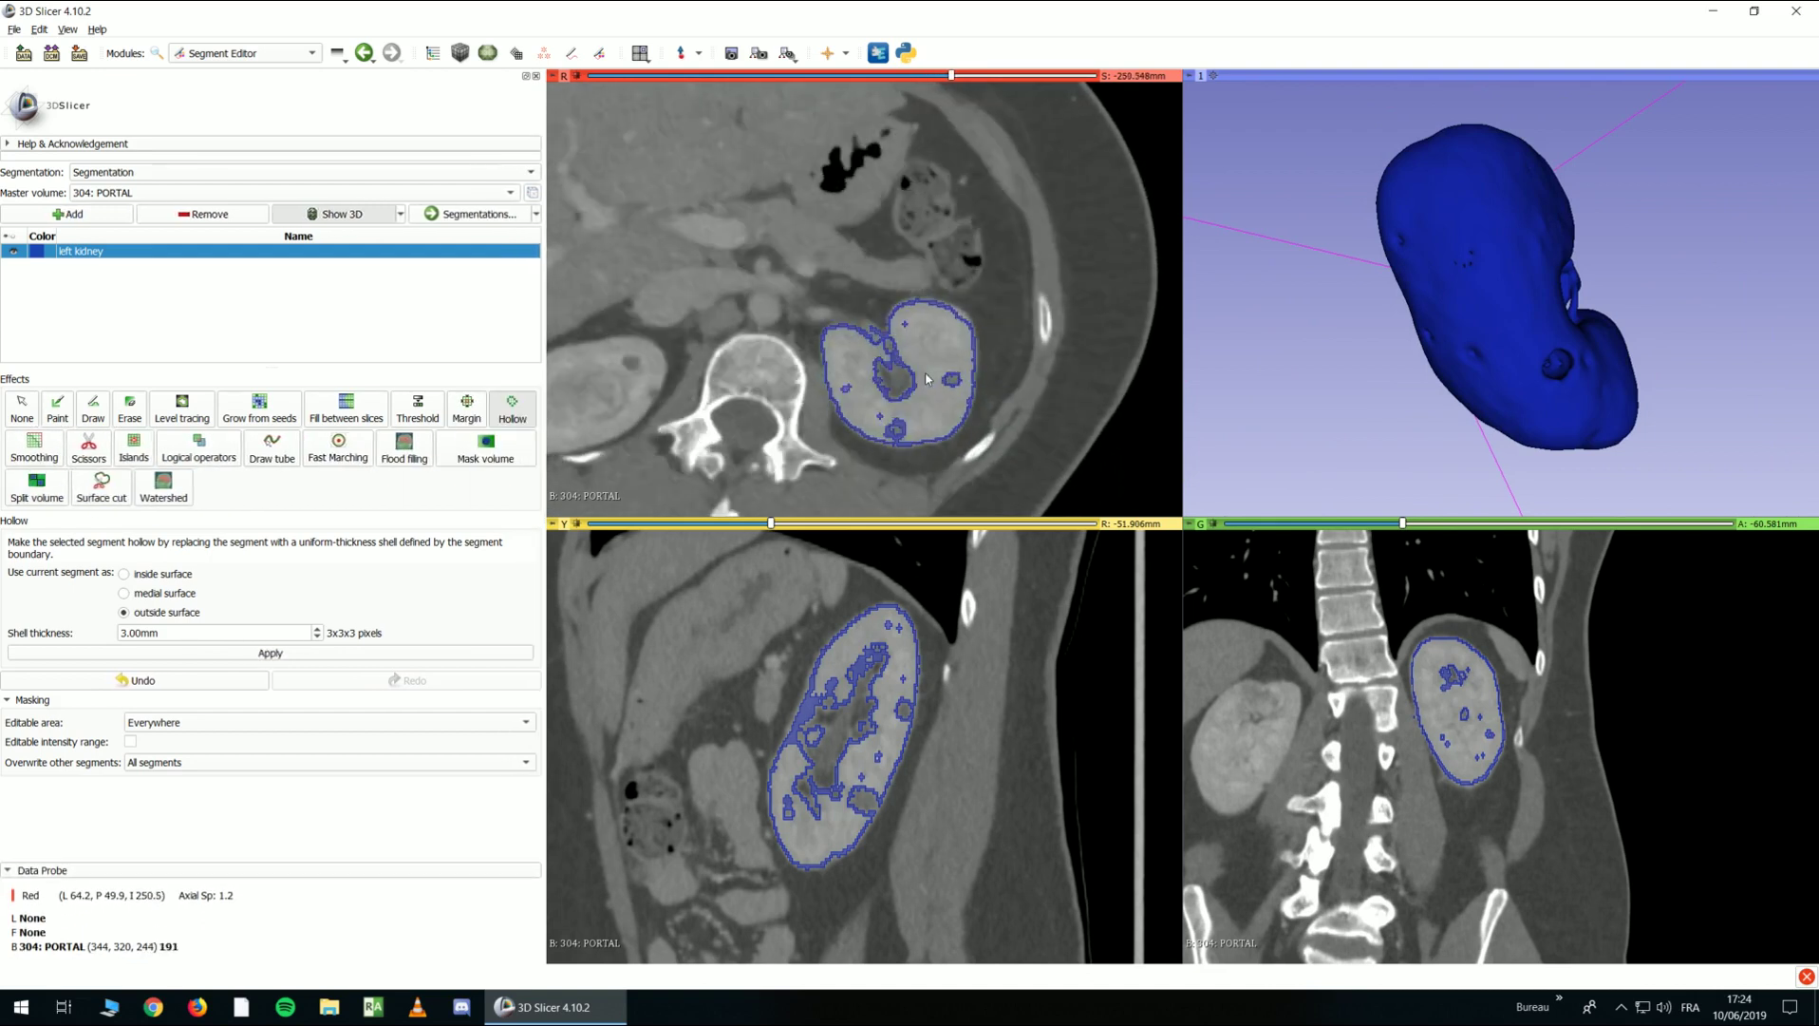
{"action": "scroll", "coordinate": [926, 380], "scroll_direction": "down", "scroll_amount": 3}
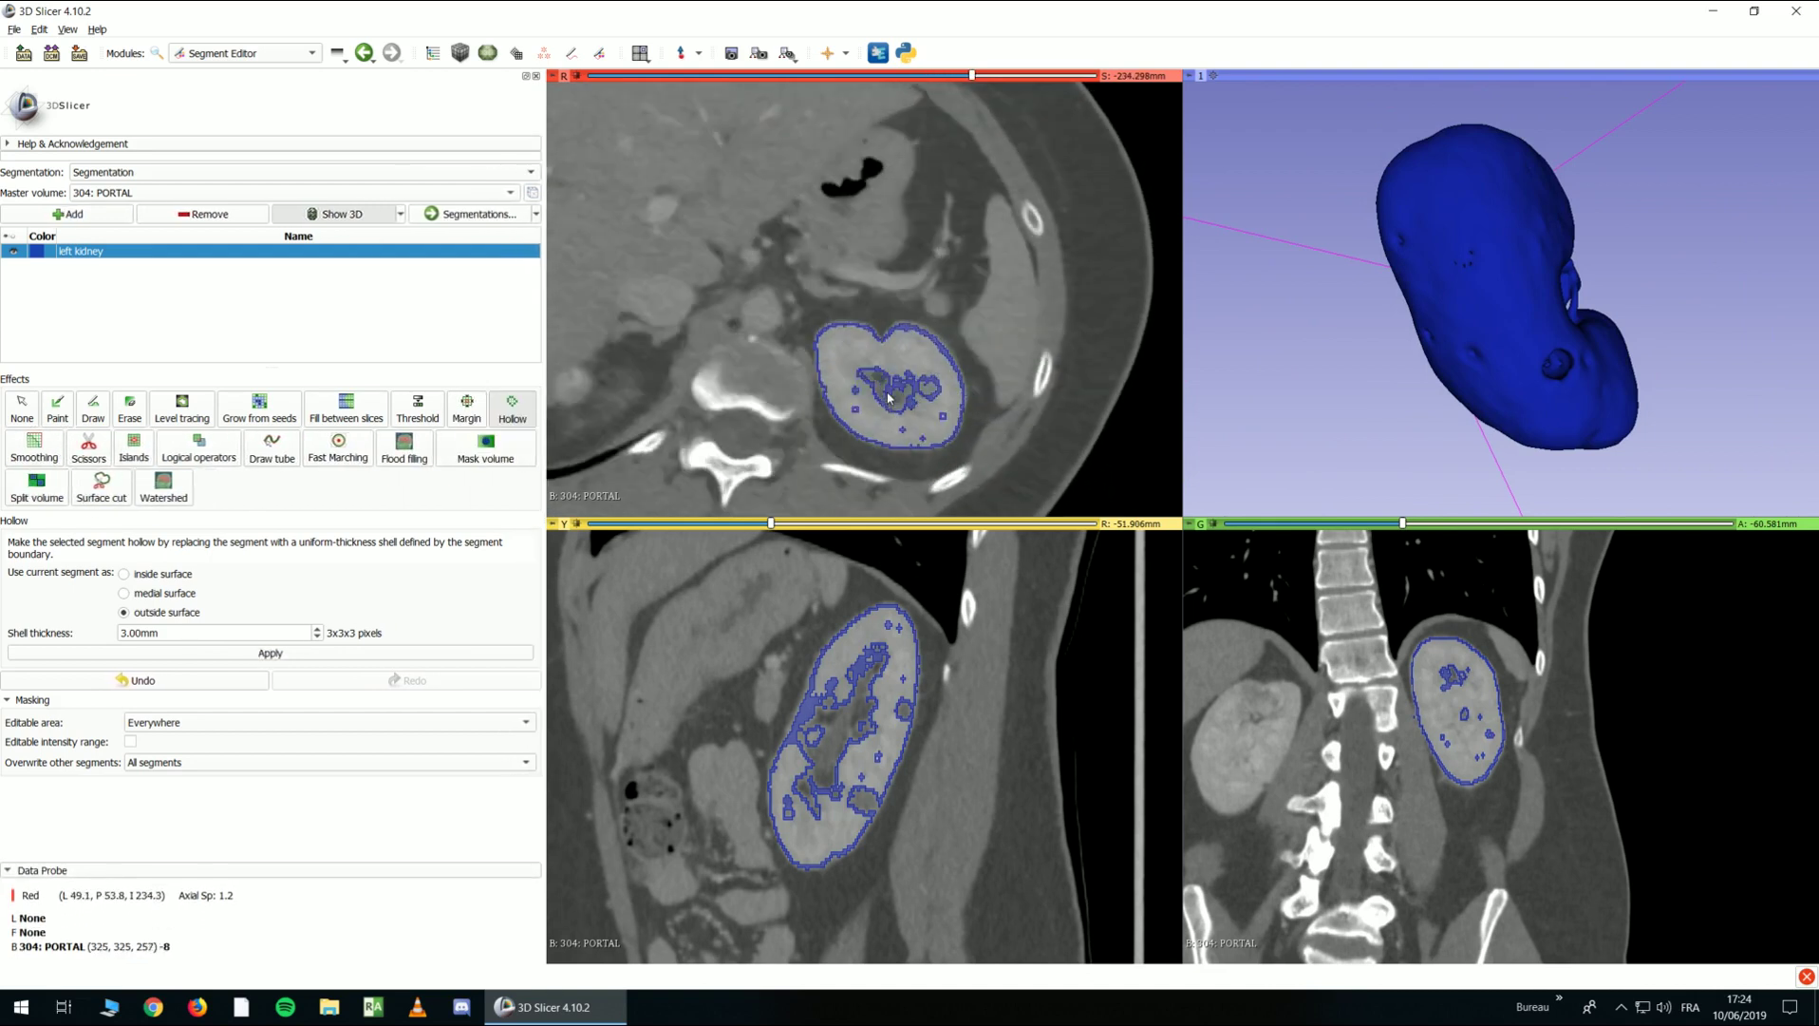
{"action": "scroll", "coordinate": [950, 351], "scroll_direction": "up", "scroll_amount": 4}
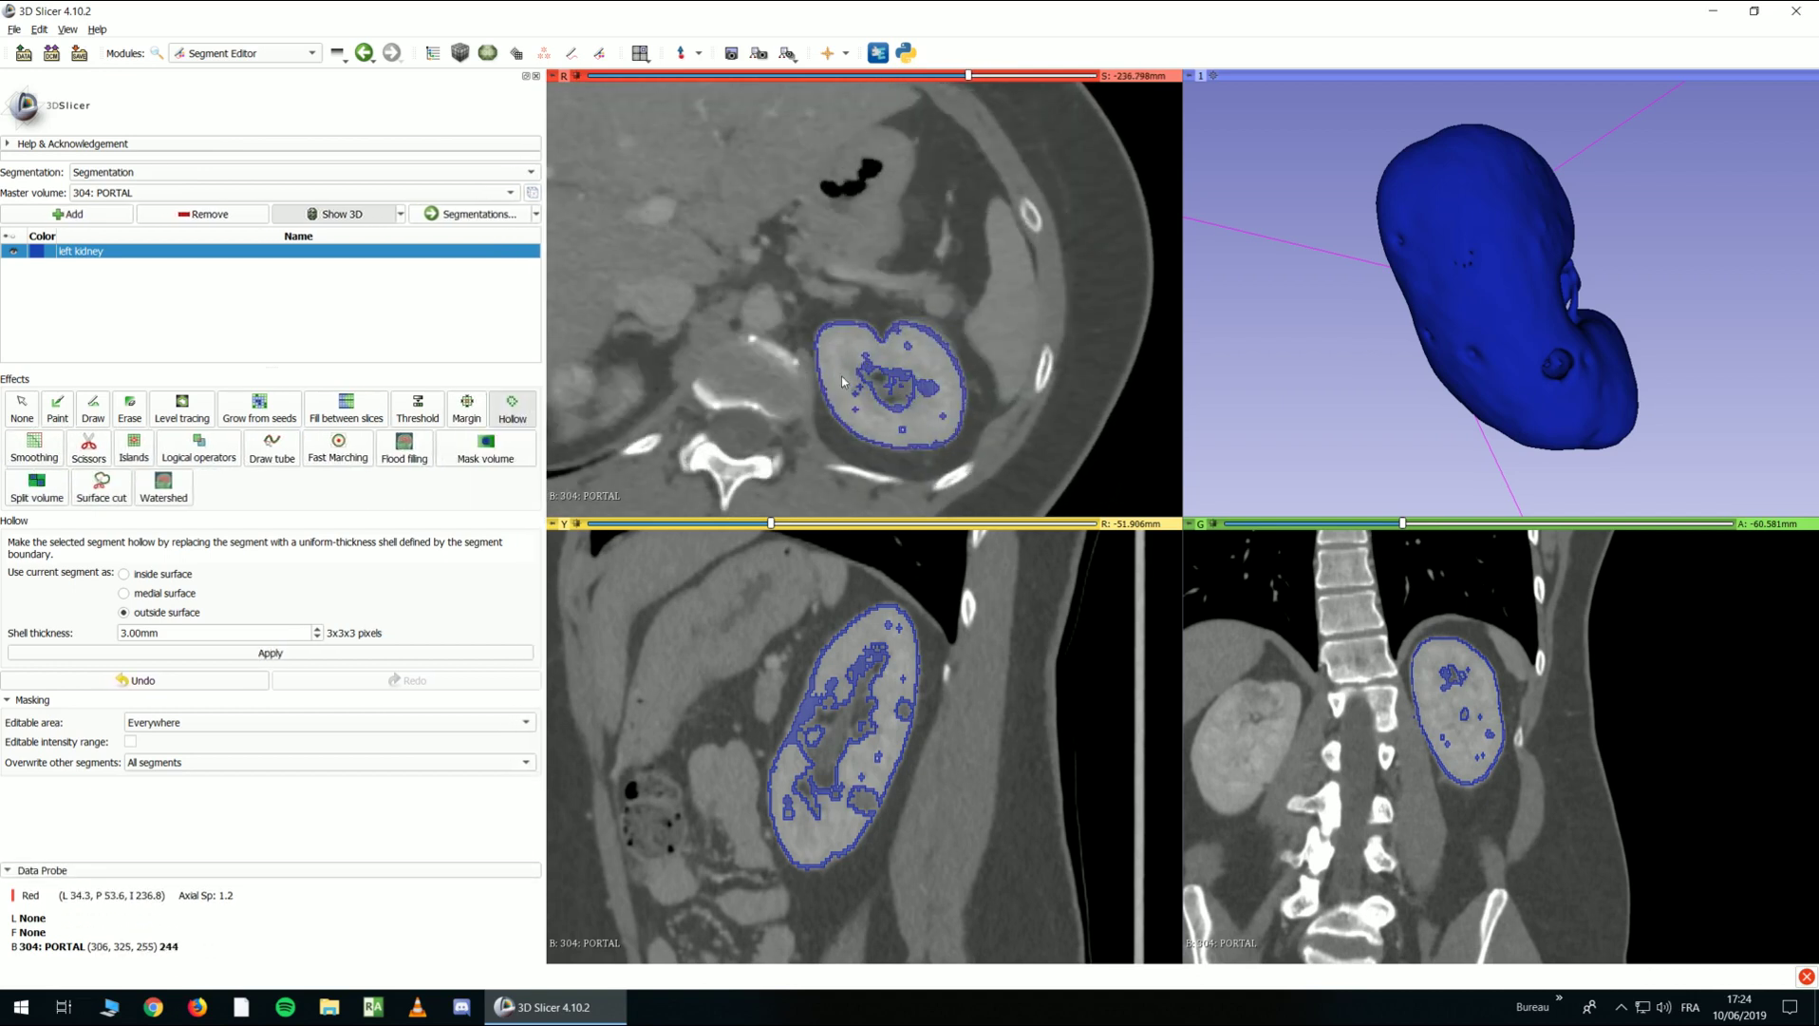
{"action": "scroll", "coordinate": [845, 382], "scroll_direction": "down", "scroll_amount": 1}
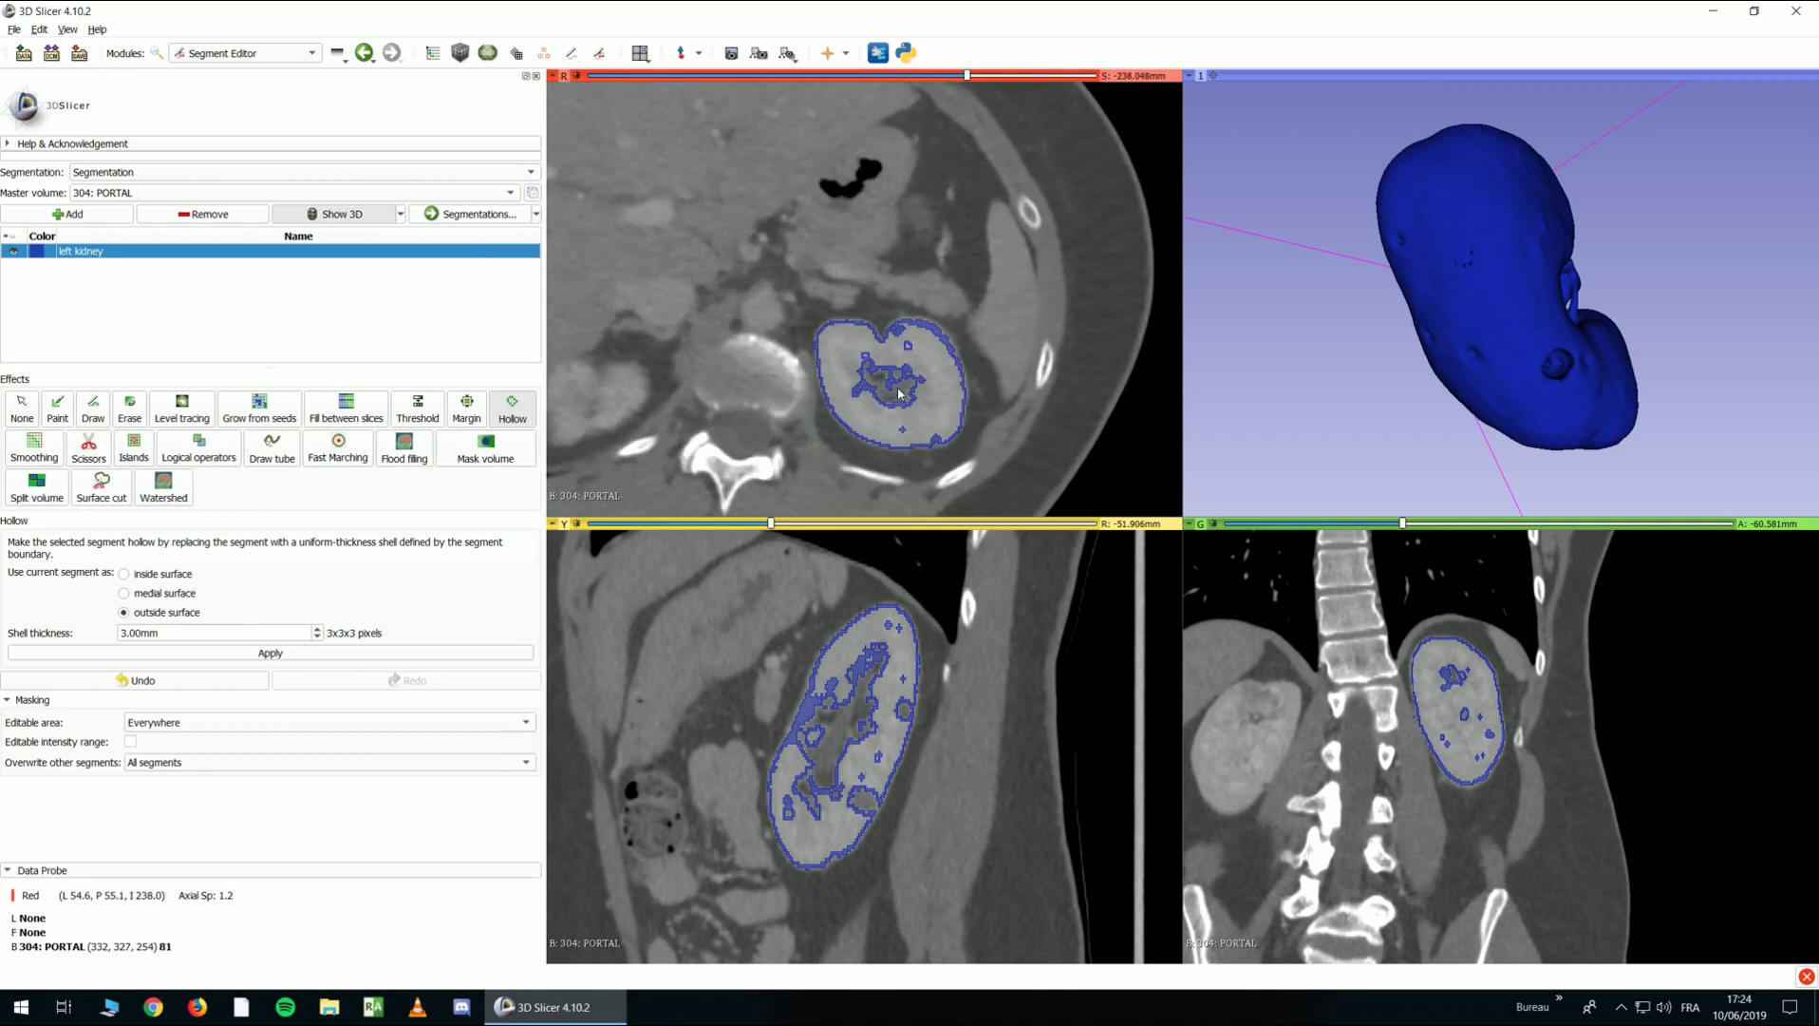
Keep only the selected connected island of the hollowed left kidney and check the shell in the axial slices and 3D
{"action": "left_click", "coordinate": [140, 460]}
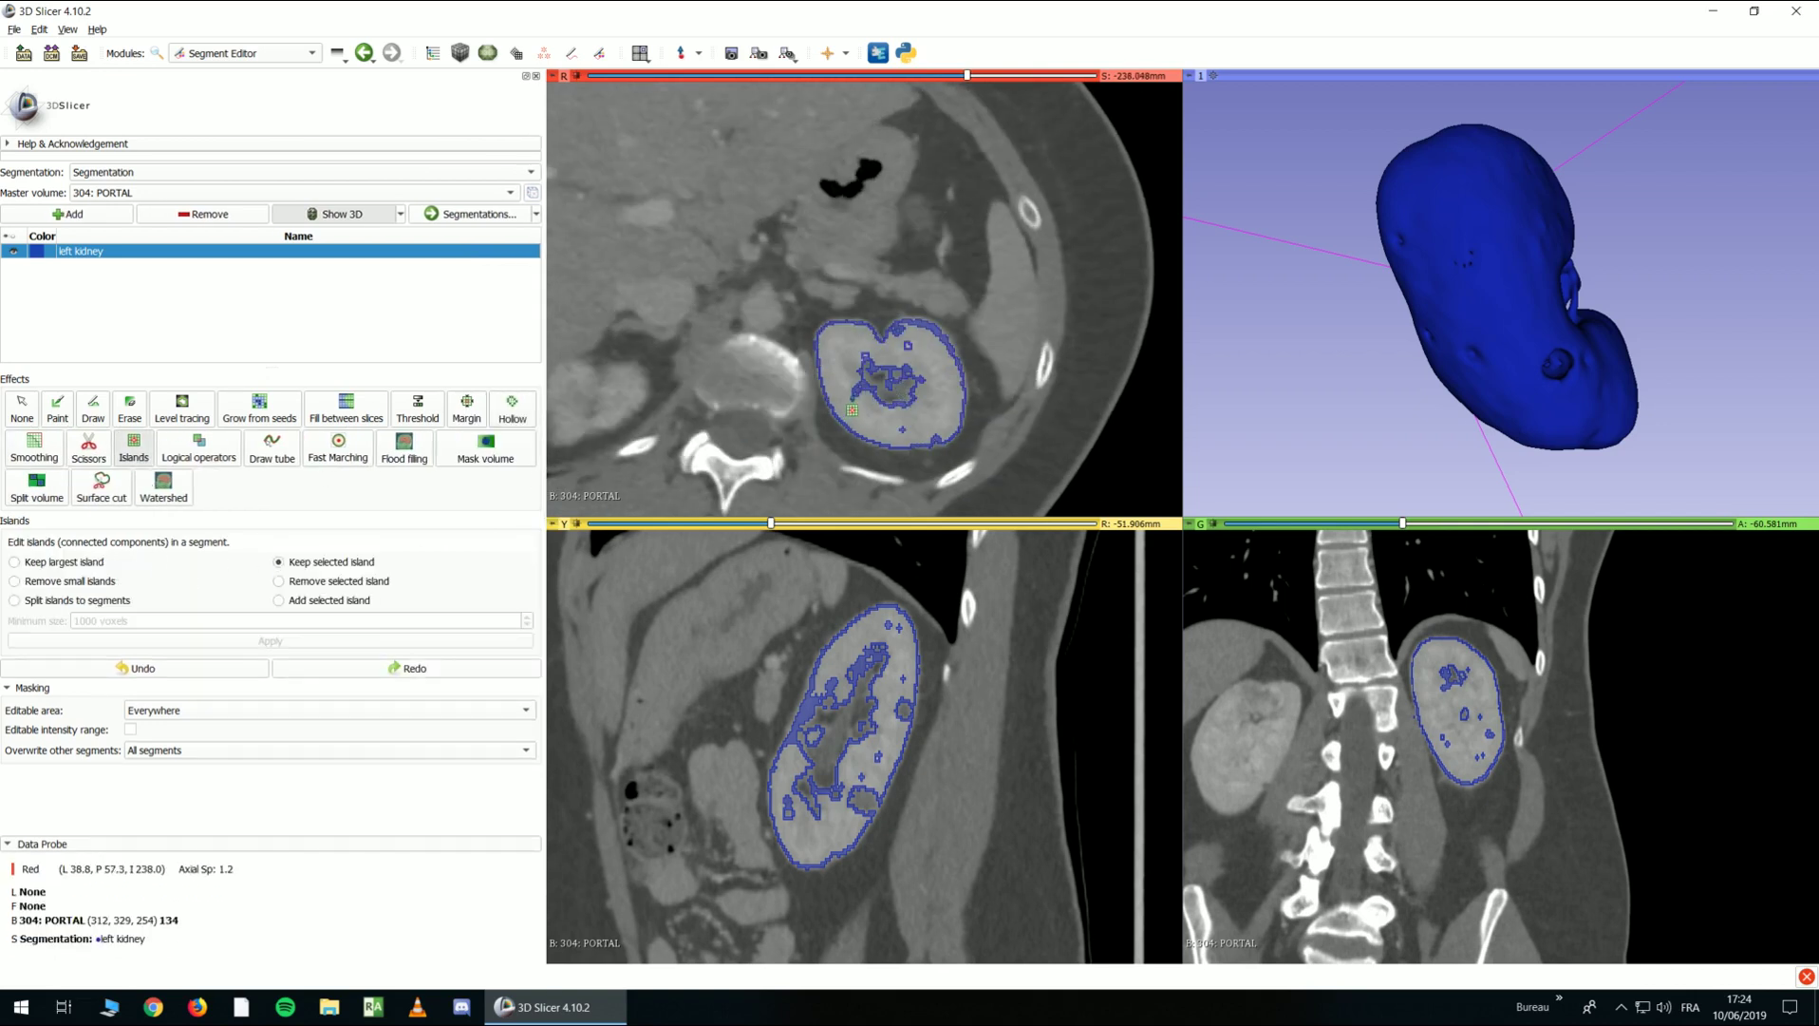
{"action": "scroll", "coordinate": [884, 395], "scroll_direction": "up", "scroll_amount": 5, "text": "ctrl"}
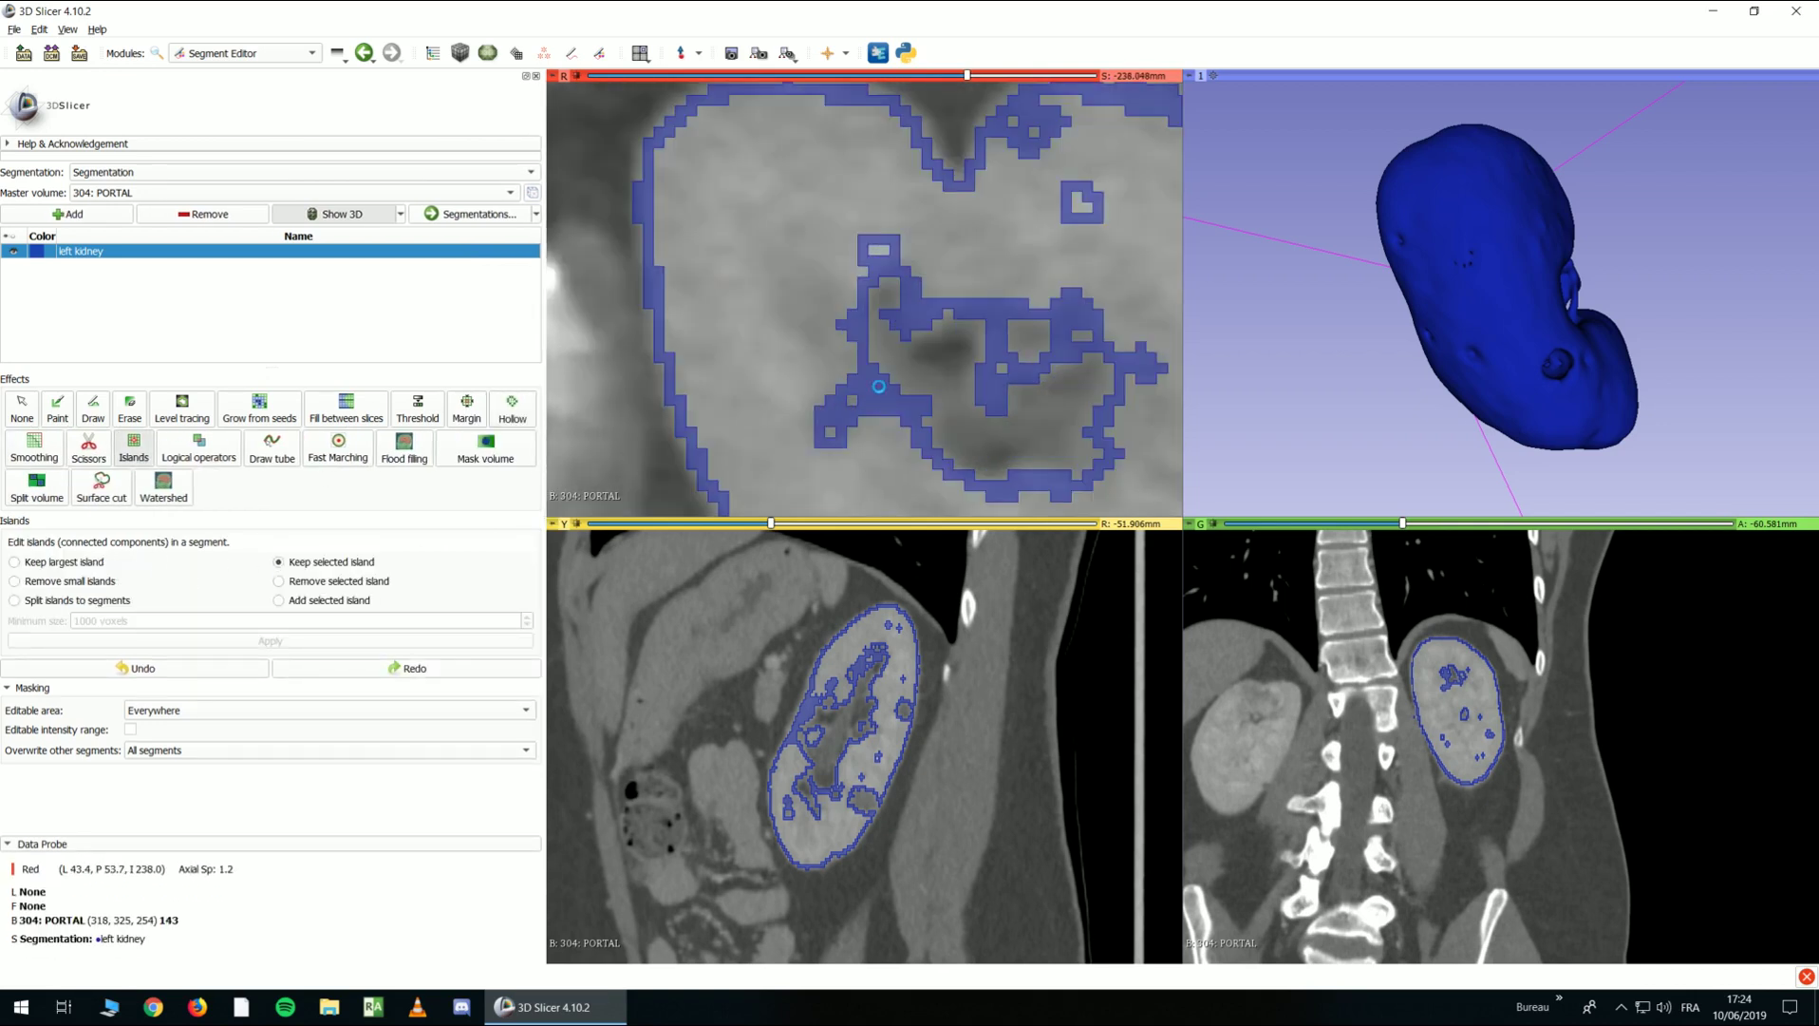
{"action": "left_click", "coordinate": [879, 387]}
{"action": "scroll", "coordinate": [1399, 374], "scroll_direction": "down", "scroll_amount": 5}
{"action": "scroll", "coordinate": [1024, 351], "scroll_direction": "down", "scroll_amount": 7}
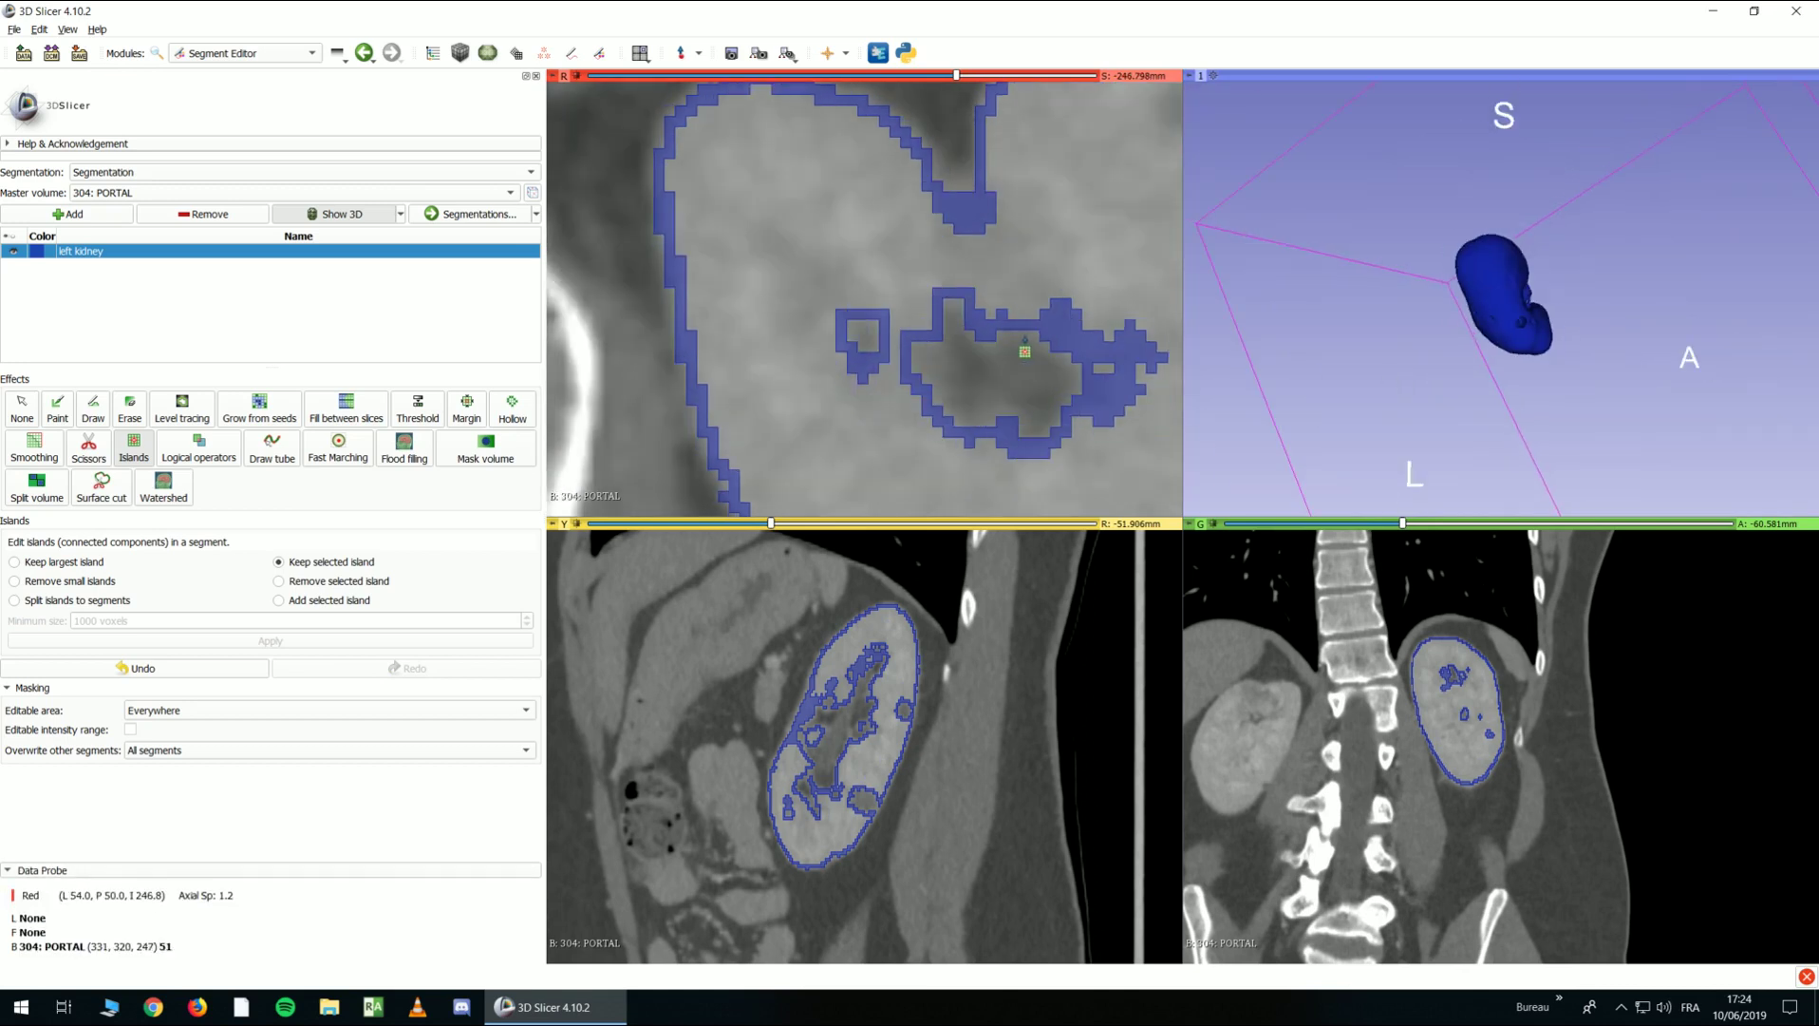
{"action": "scroll", "coordinate": [1025, 351], "scroll_direction": "down", "scroll_amount": 20}
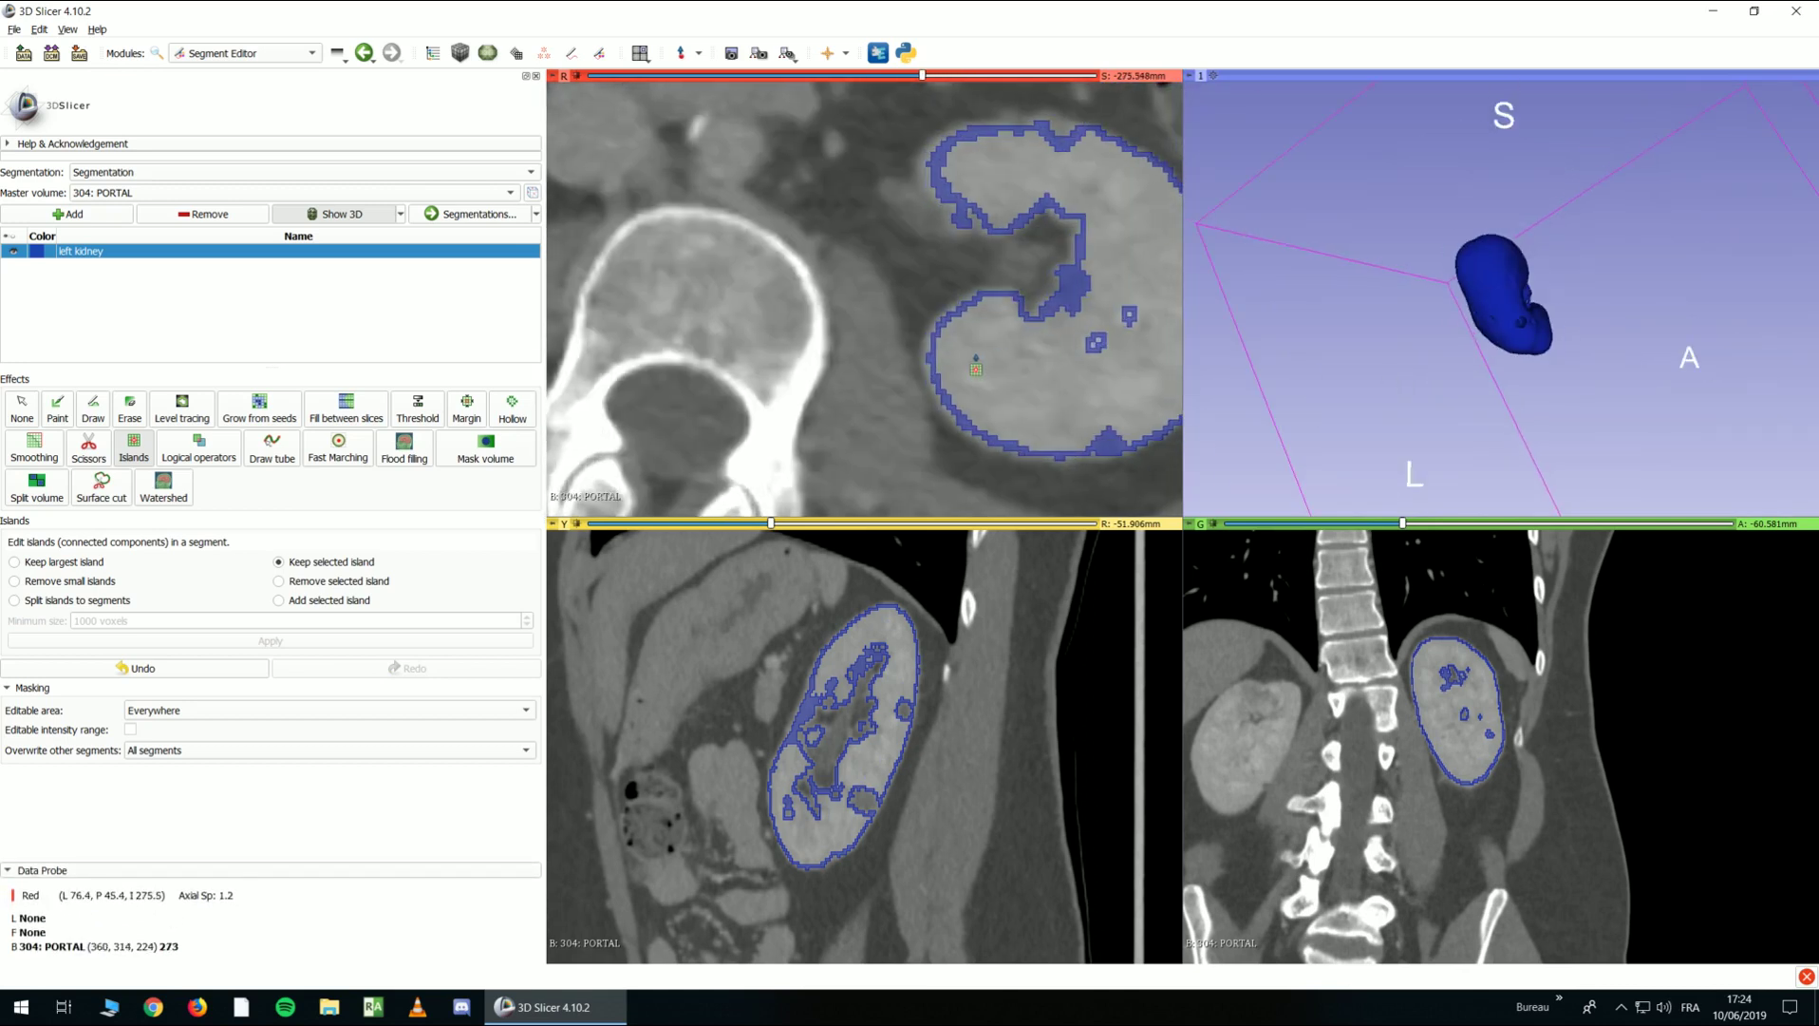
{"action": "middle_click_drag", "start_coordinate": [976, 355], "coordinate": [834, 387]}
{"action": "left_click_drag", "start_coordinate": [1654, 325], "coordinate": [1387, 327]}
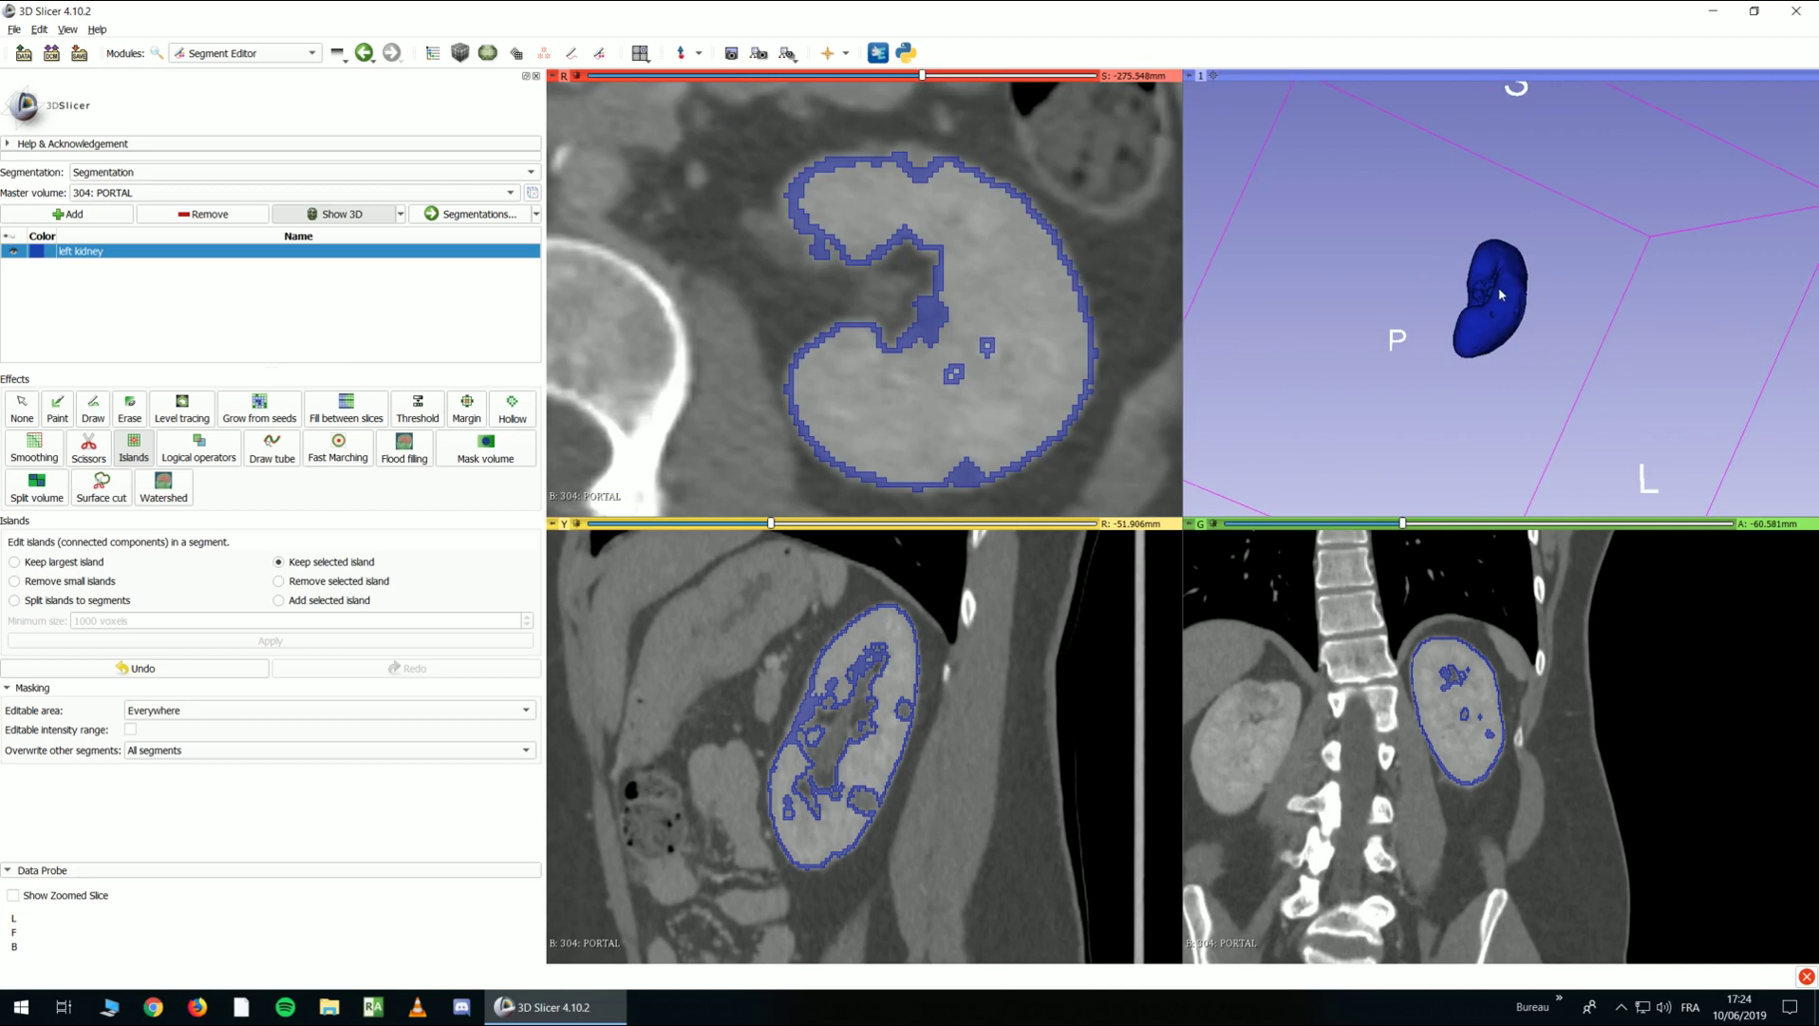
{"action": "scroll", "coordinate": [1358, 331], "scroll_direction": "up", "scroll_amount": 6}
{"action": "scroll", "coordinate": [1345, 333], "scroll_direction": "down", "scroll_amount": 3}
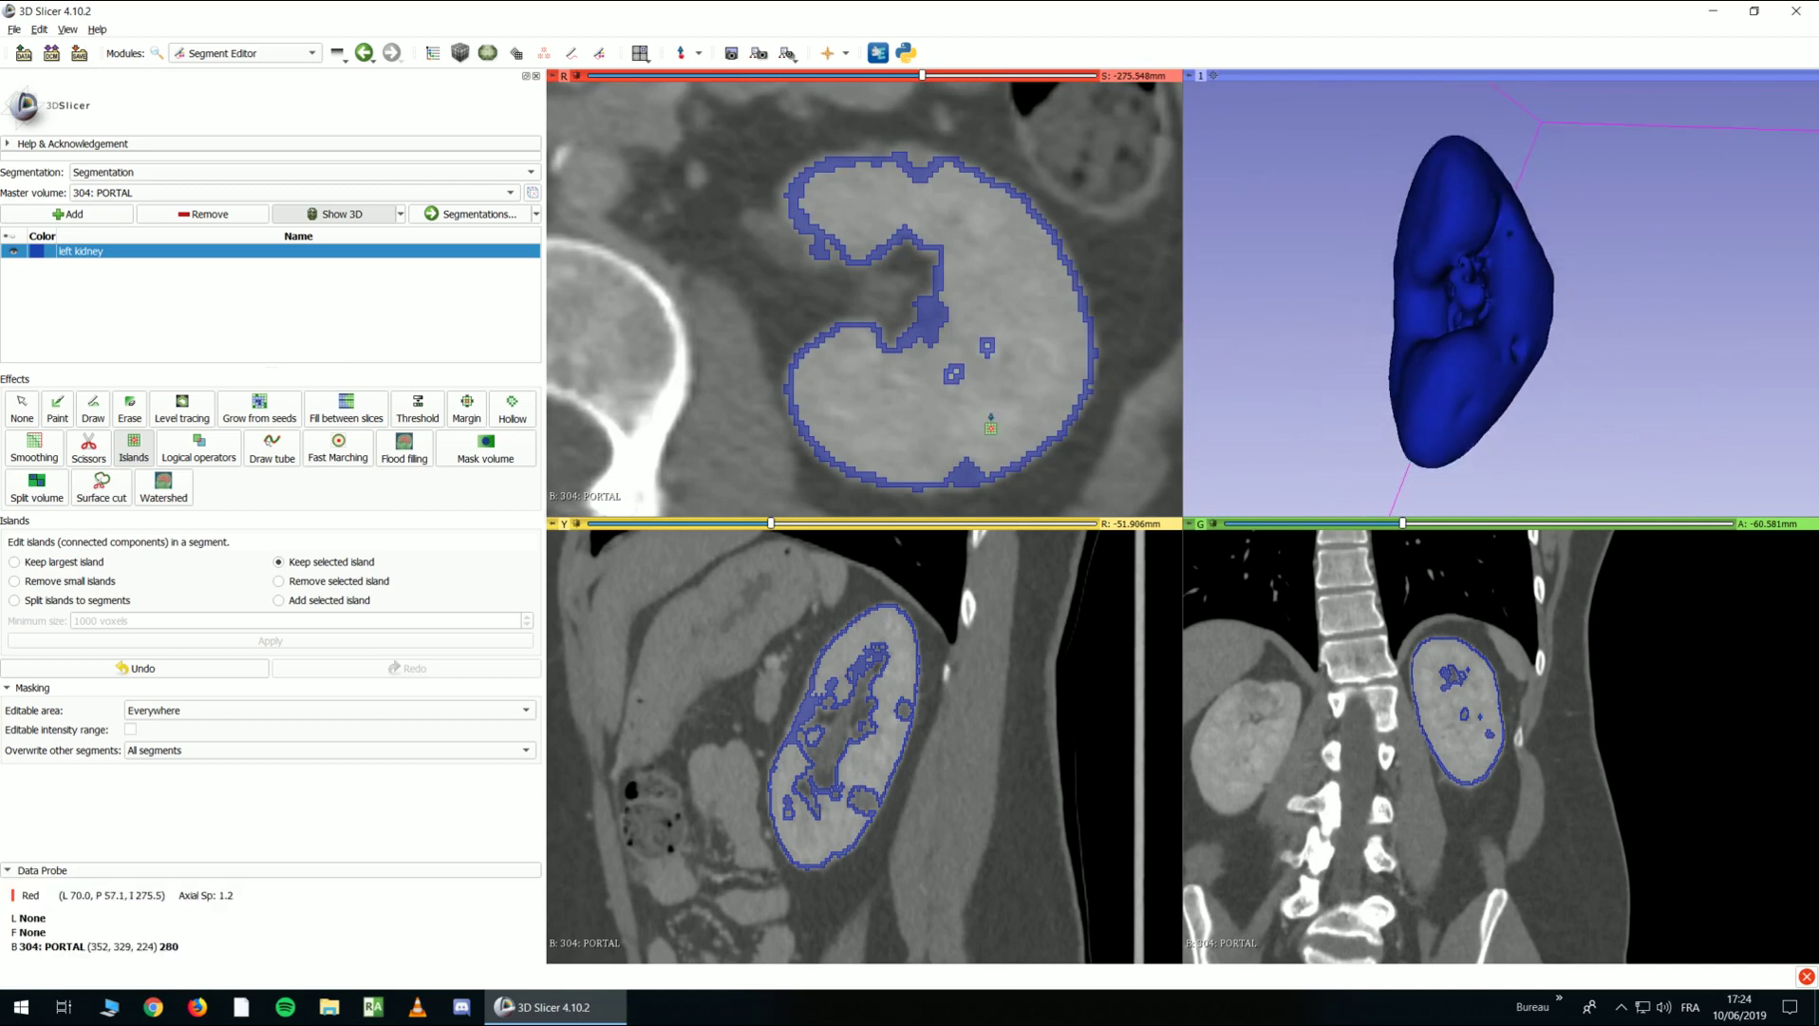
Cut away one side of the hollow kidney in 3D with free-form Scissors set to erase inside, and examine its interior
{"action": "left_click", "coordinate": [86, 449]}
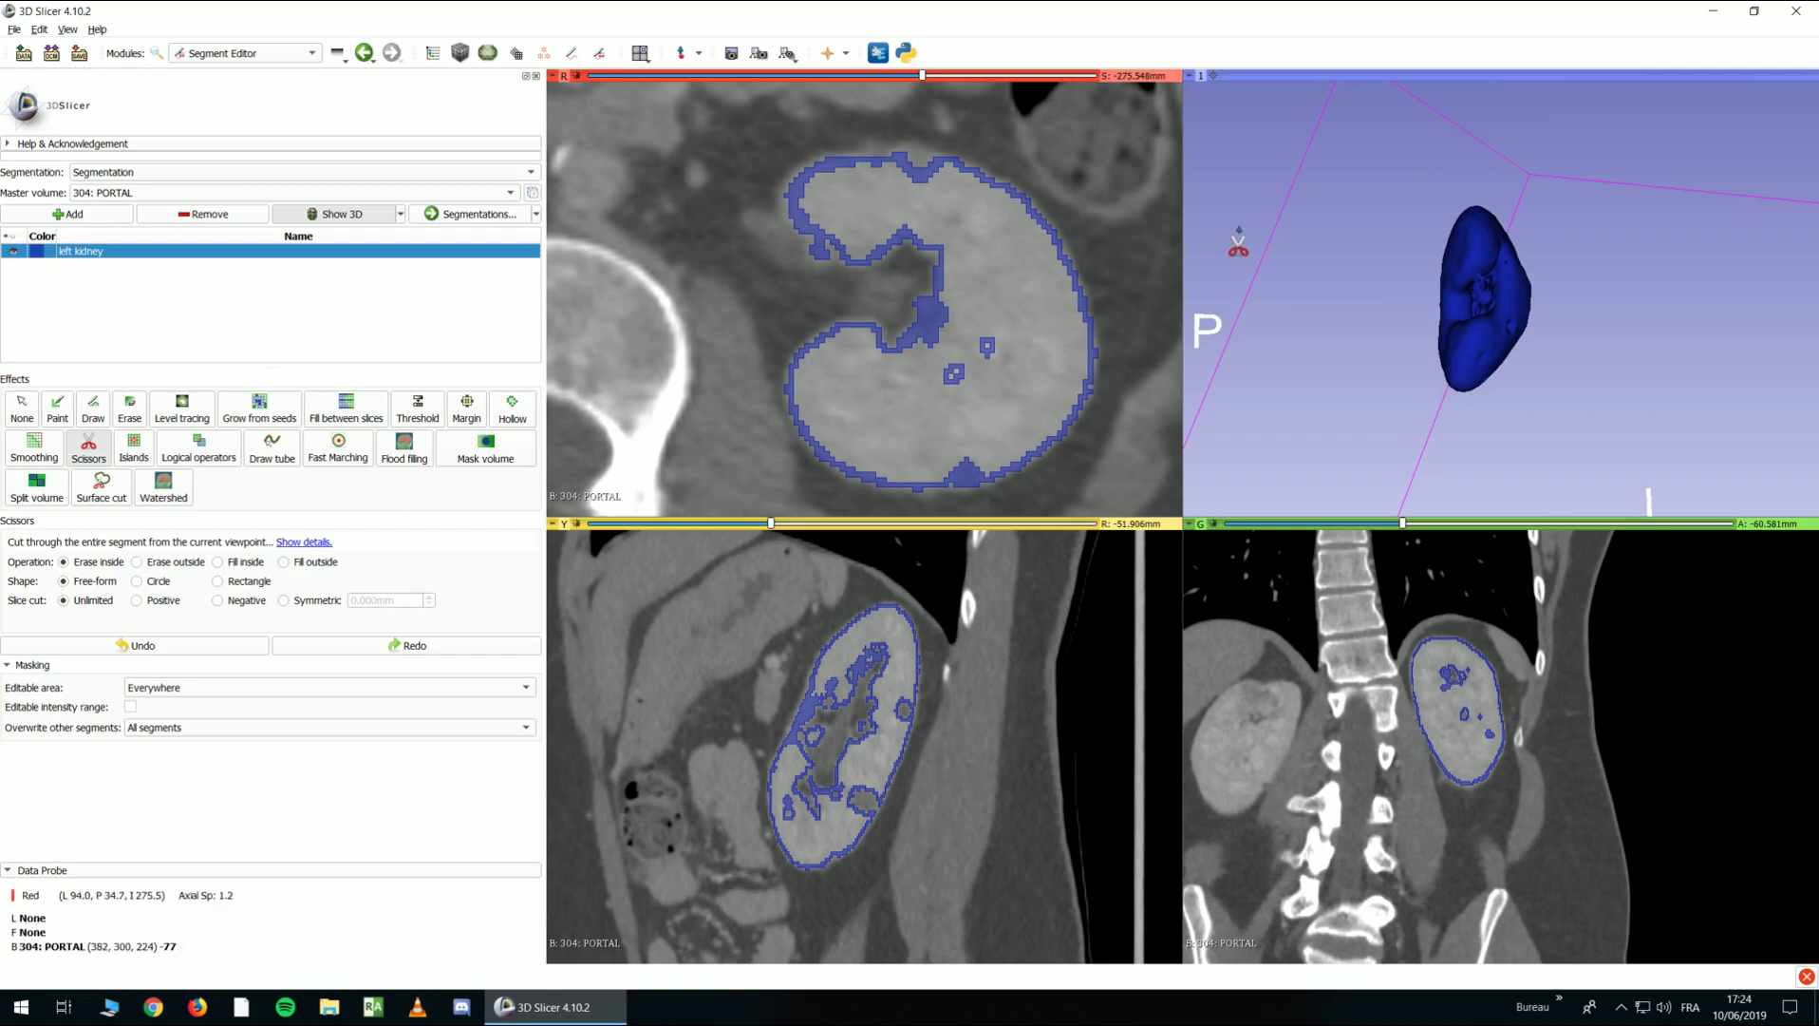
{"action": "mouse_move", "coordinate": [1478, 144]}
{"action": "left_mouse_down"}
{"action": "mouse_move", "coordinate": [1482, 375]}
{"action": "mouse_move", "coordinate": [1339, 266]}
{"action": "mouse_move", "coordinate": [1363, 190]}
{"action": "left_mouse_up"}
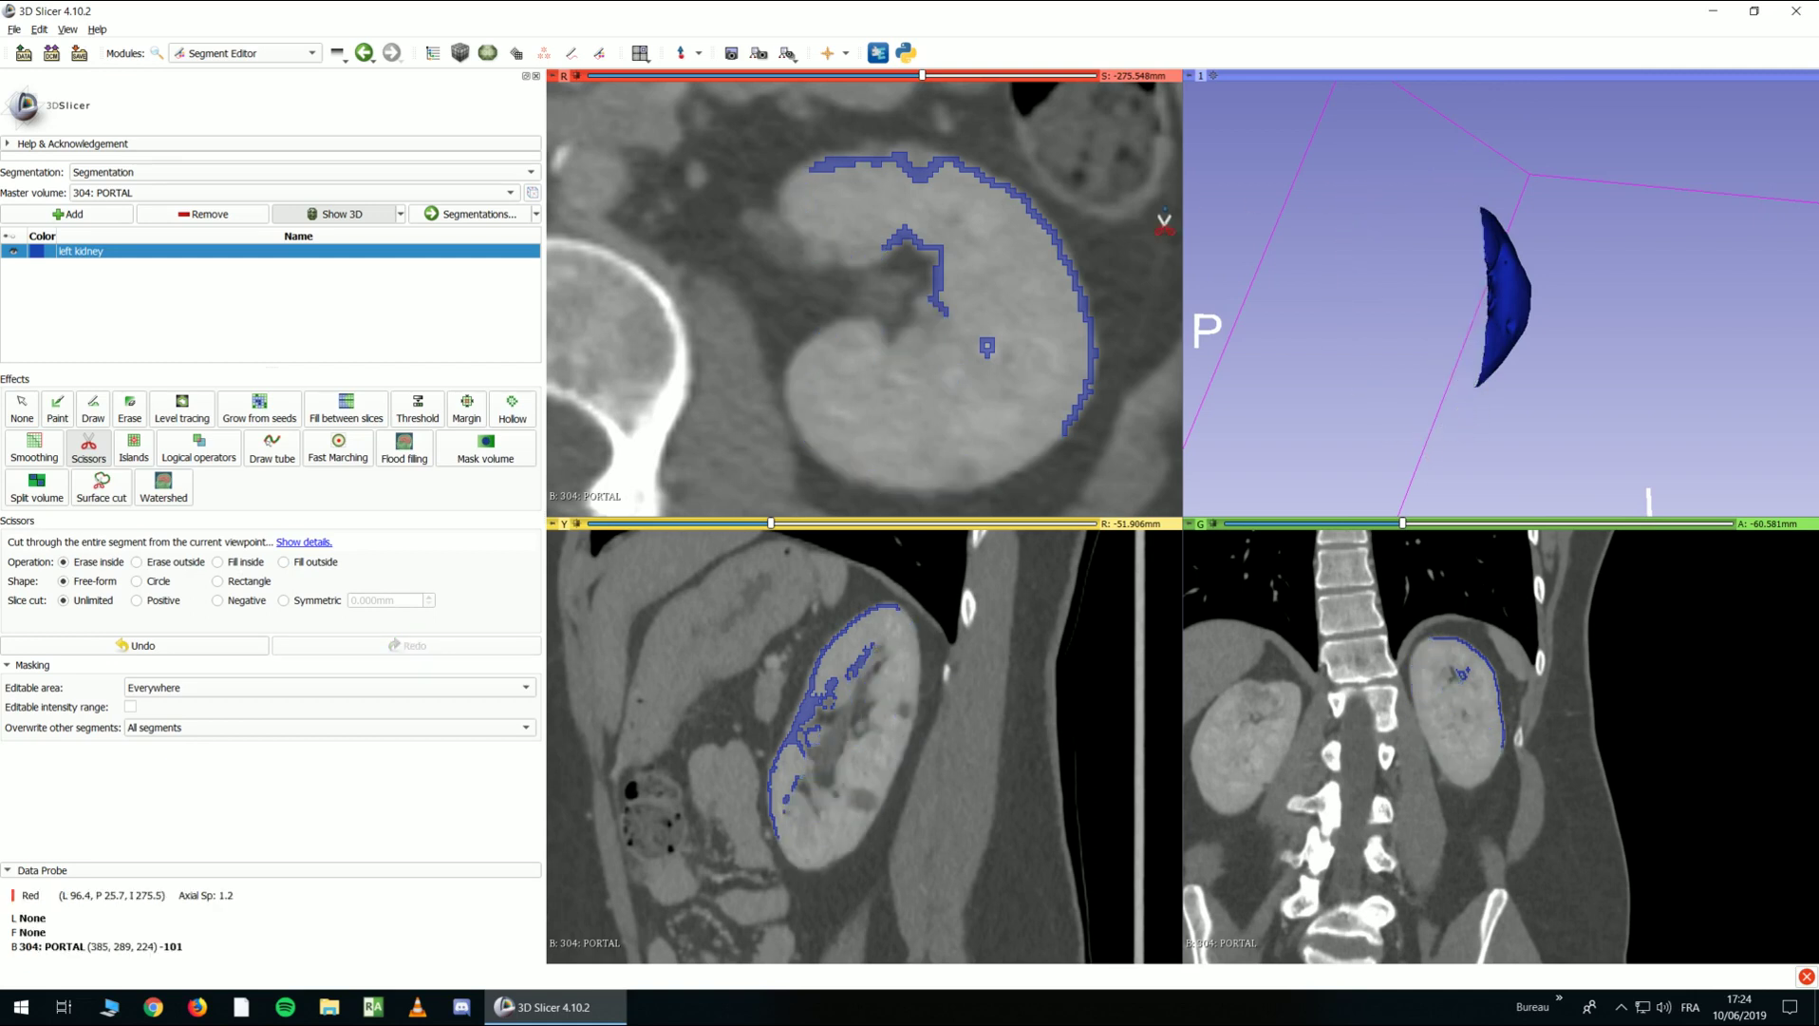
{"action": "key", "text": "Escape"}
{"action": "left_click_drag", "start_coordinate": [1291, 300], "coordinate": [1405, 323]}
{"action": "scroll", "coordinate": [1329, 346], "scroll_direction": "up", "scroll_amount": 5}
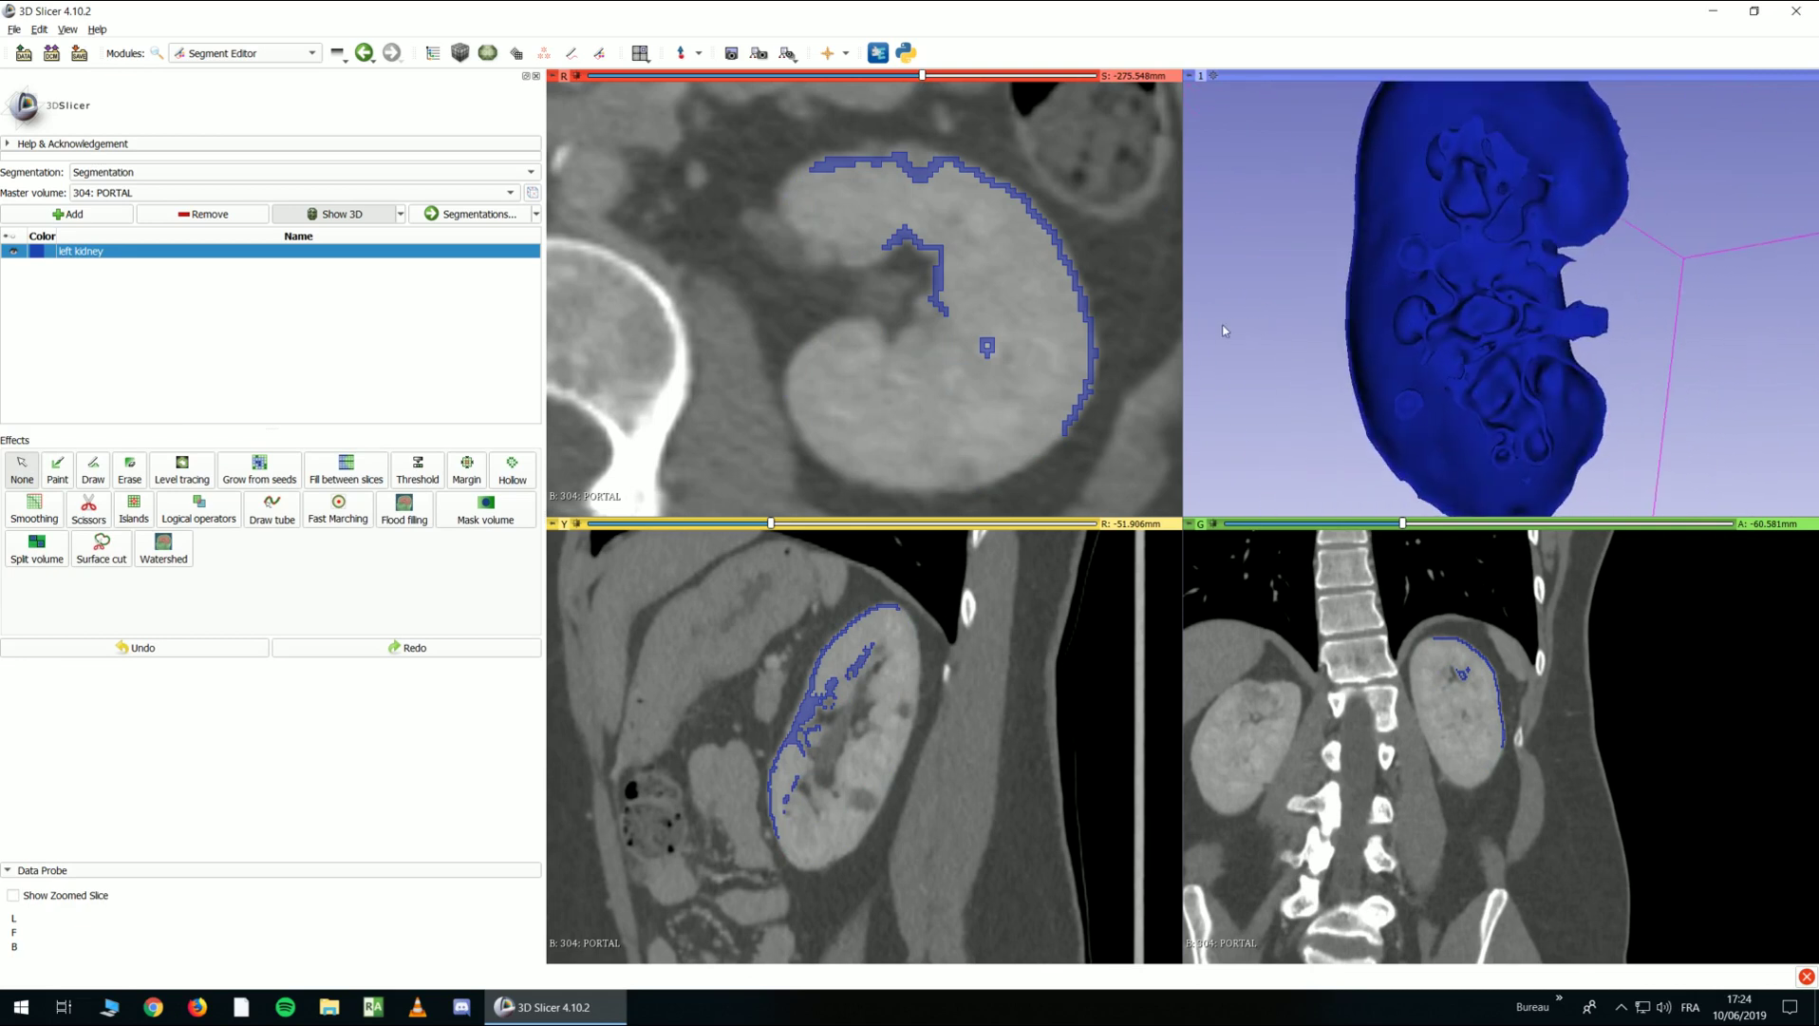
{"action": "scroll", "coordinate": [1397, 322], "scroll_direction": "down", "scroll_amount": 5}
Undo the scissors cut, the island cleanup and the hollowing, and check the solid left kidney in the axial slices
{"action": "left_click", "coordinate": [138, 649]}
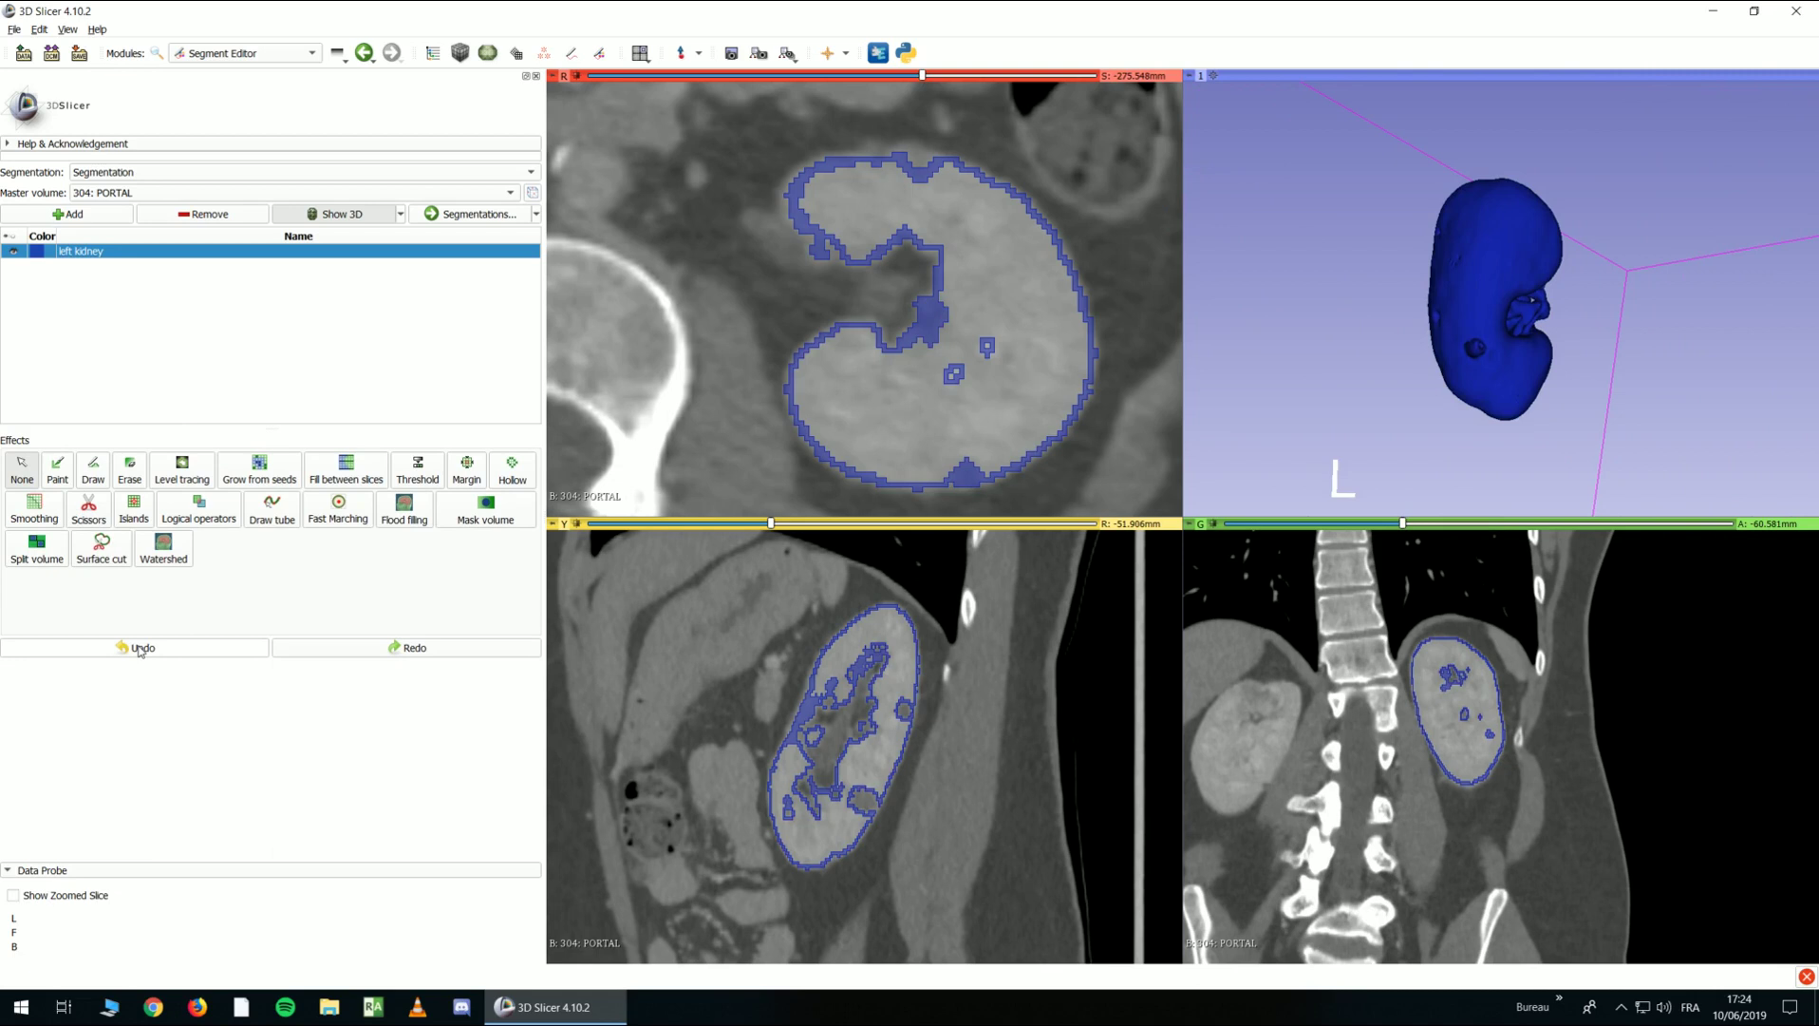
{"action": "left_click", "coordinate": [139, 649]}
{"action": "scroll", "coordinate": [959, 382], "scroll_direction": "up", "scroll_amount": 1}
{"action": "scroll", "coordinate": [959, 382], "scroll_direction": "down", "scroll_amount": 3, "text": "ctrl"}
{"action": "scroll", "coordinate": [982, 382], "scroll_direction": "down", "scroll_amount": 6}
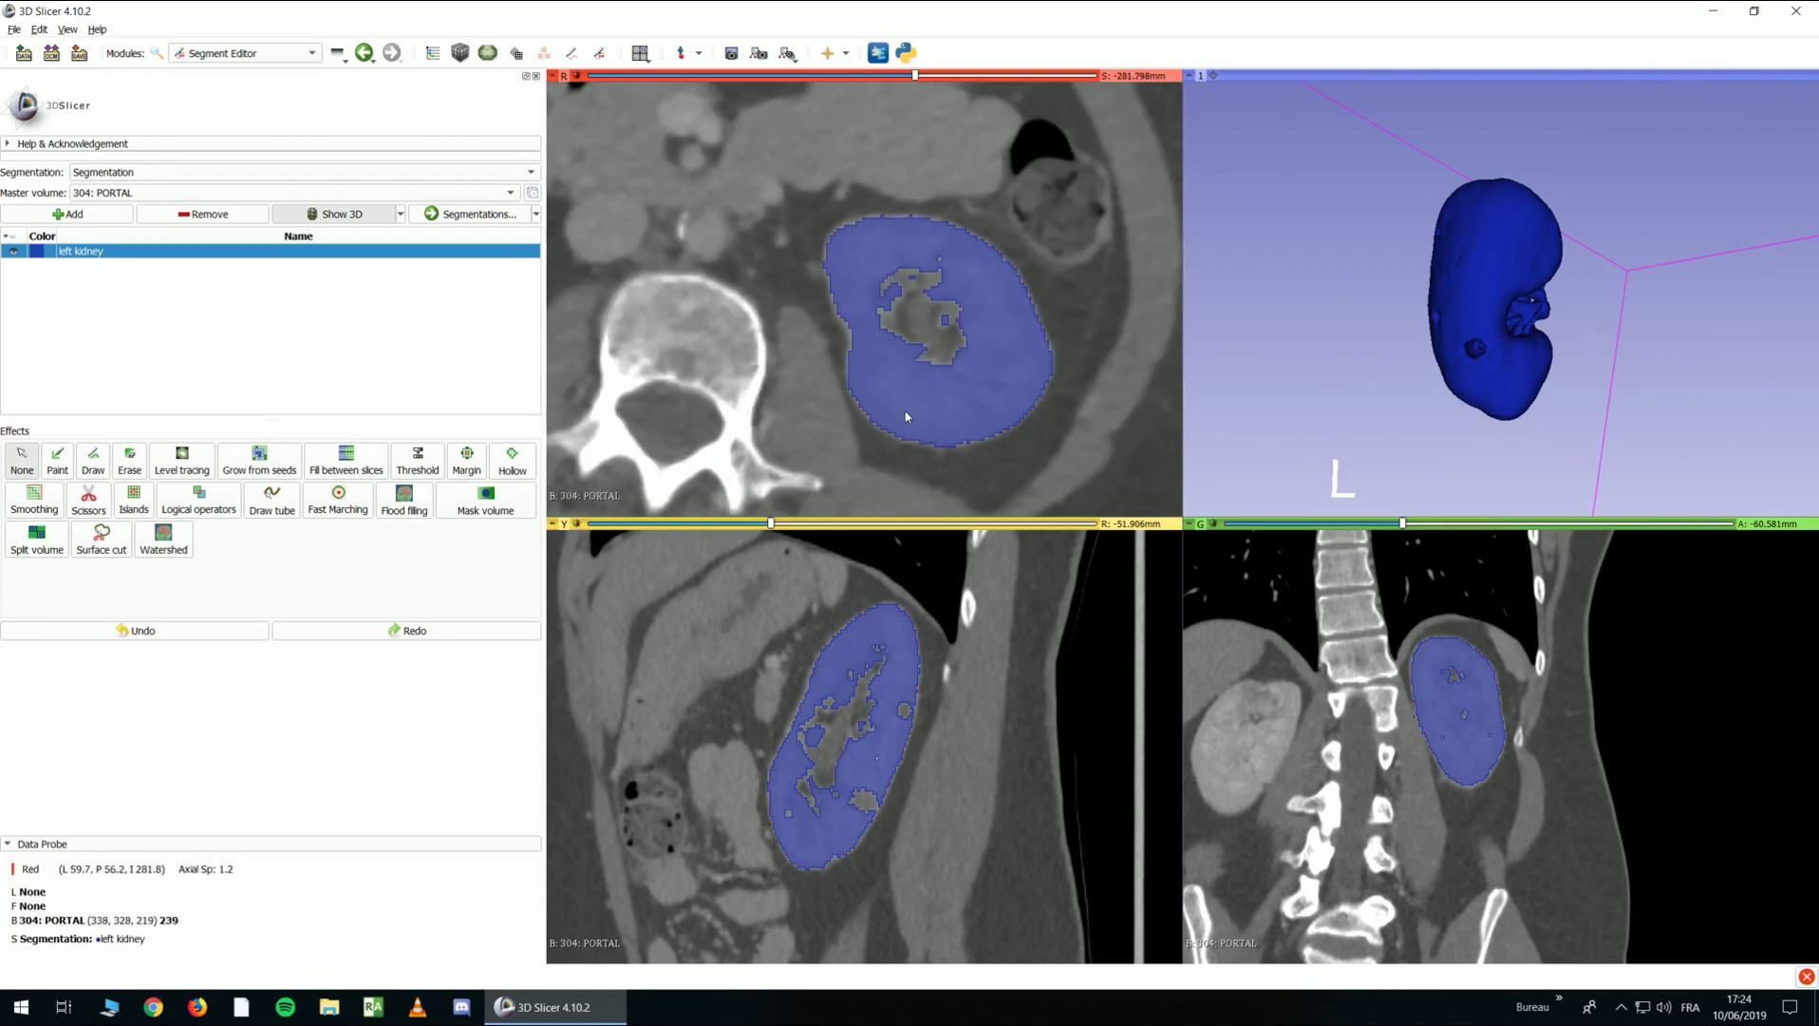
{"action": "scroll", "coordinate": [940, 408], "scroll_direction": "up", "scroll_amount": 8}
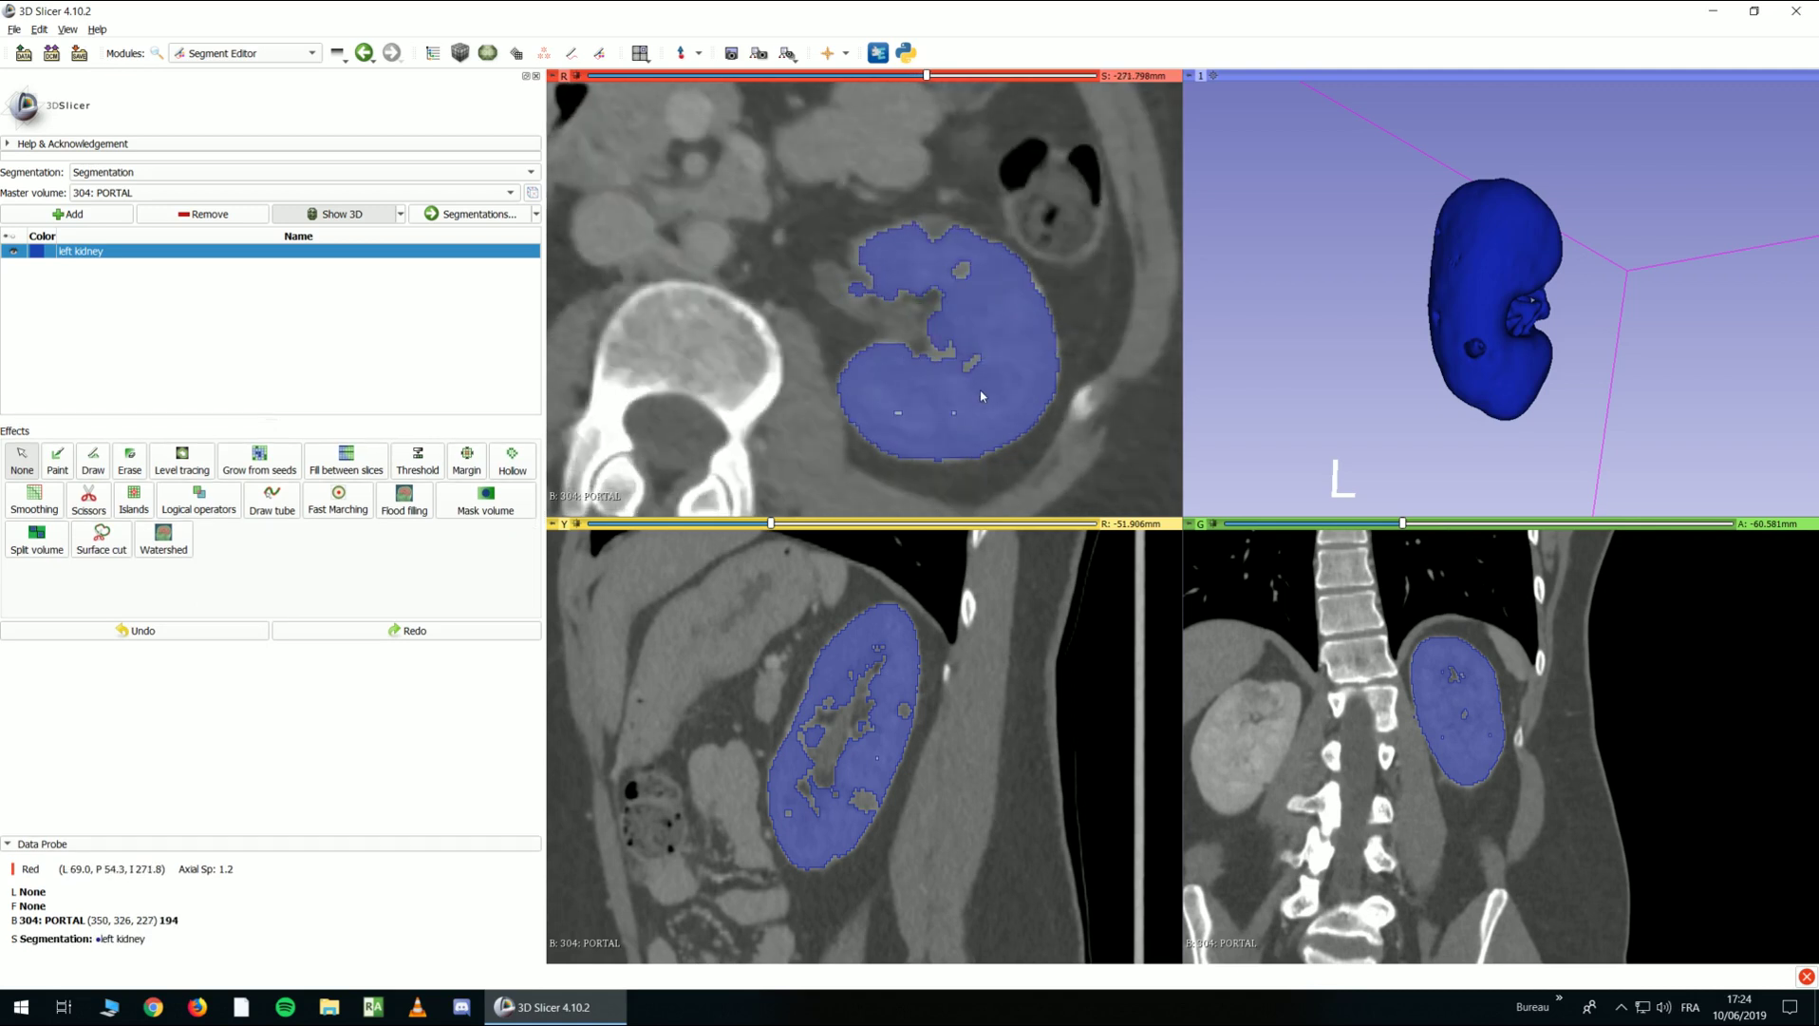
{"action": "scroll", "coordinate": [981, 396], "scroll_direction": "up", "scroll_amount": 3}
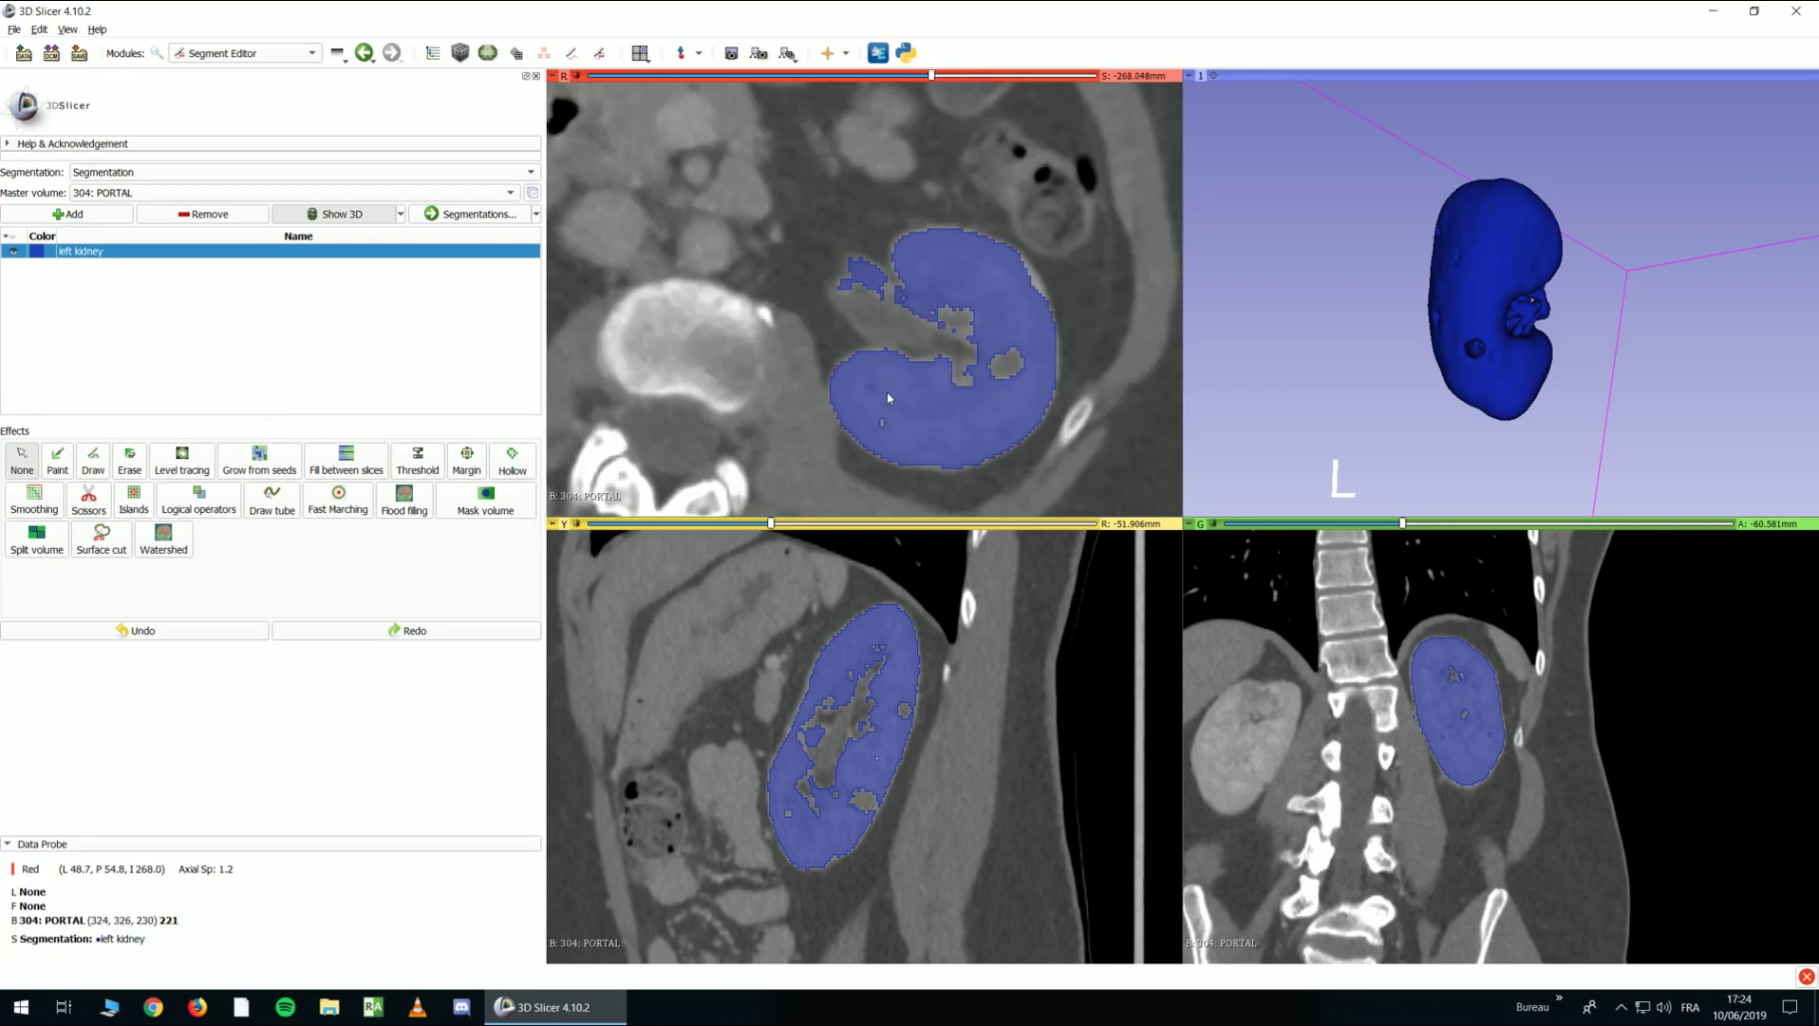
{"action": "scroll", "coordinate": [889, 397], "scroll_direction": "down", "scroll_amount": 2}
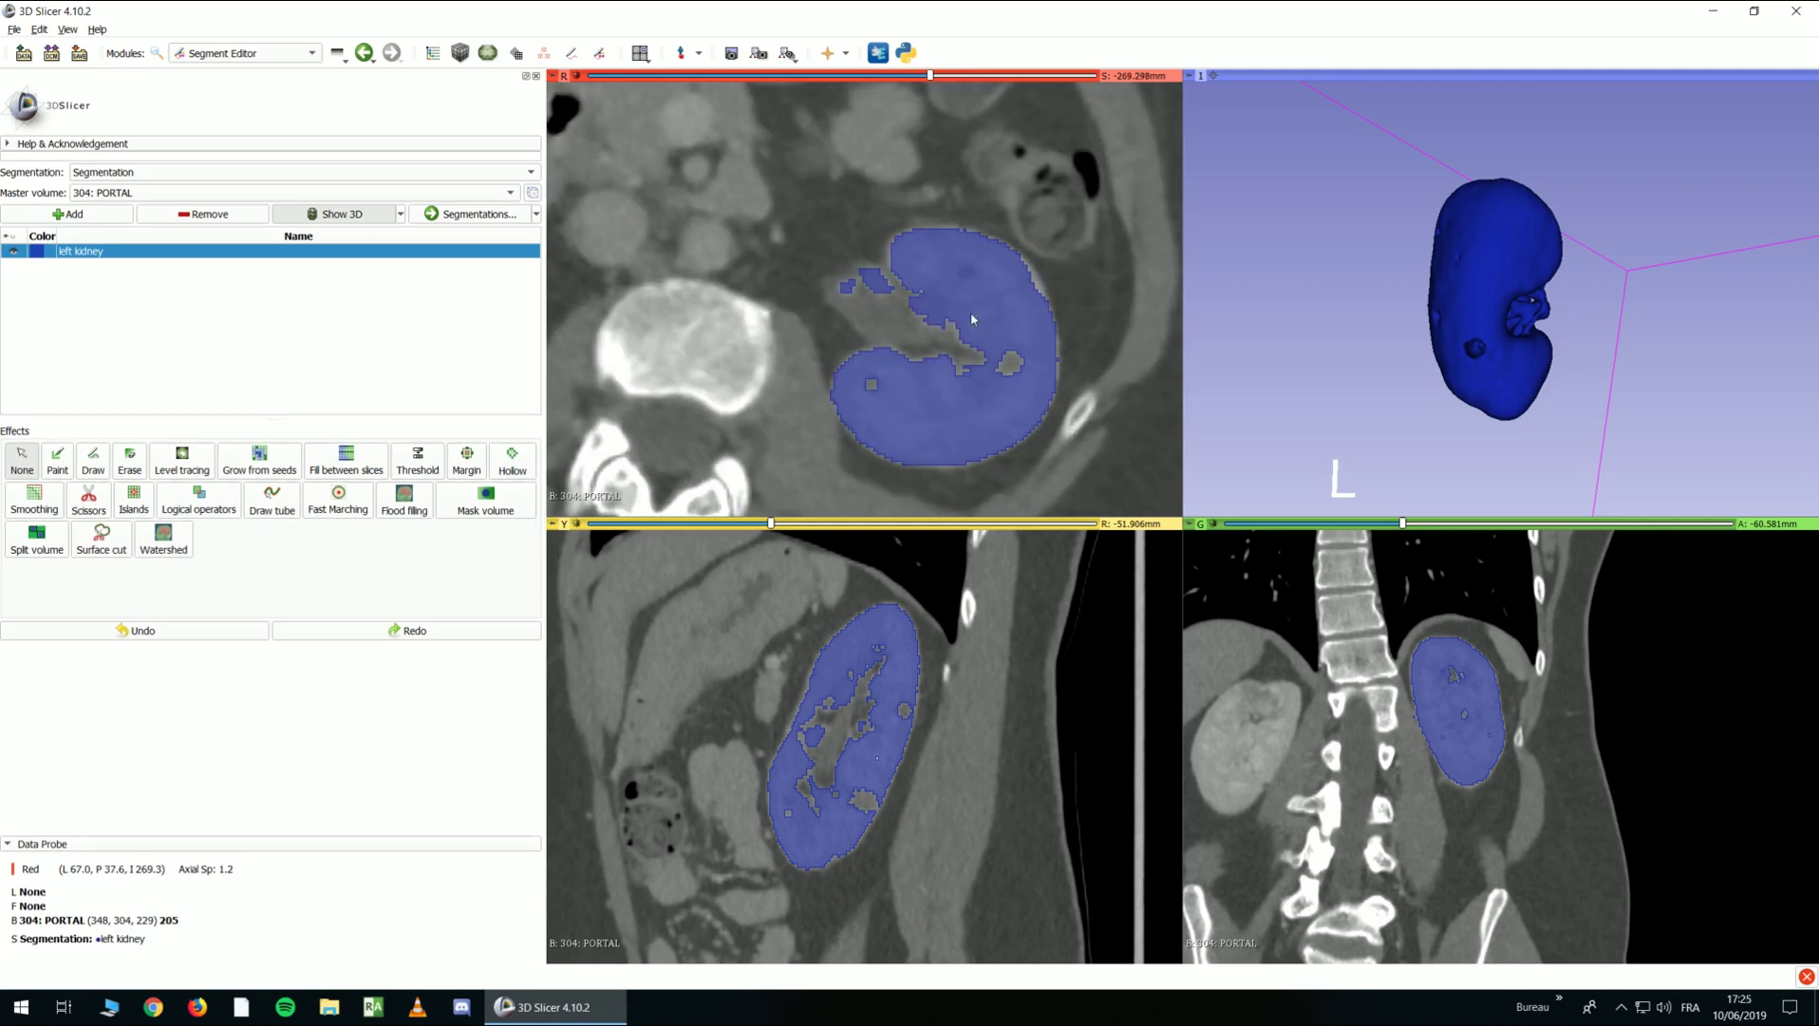
Activate the Smoothing effect for the left kidney and review the available smoothing methods, keeping Median
{"action": "left_click", "coordinate": [46, 516]}
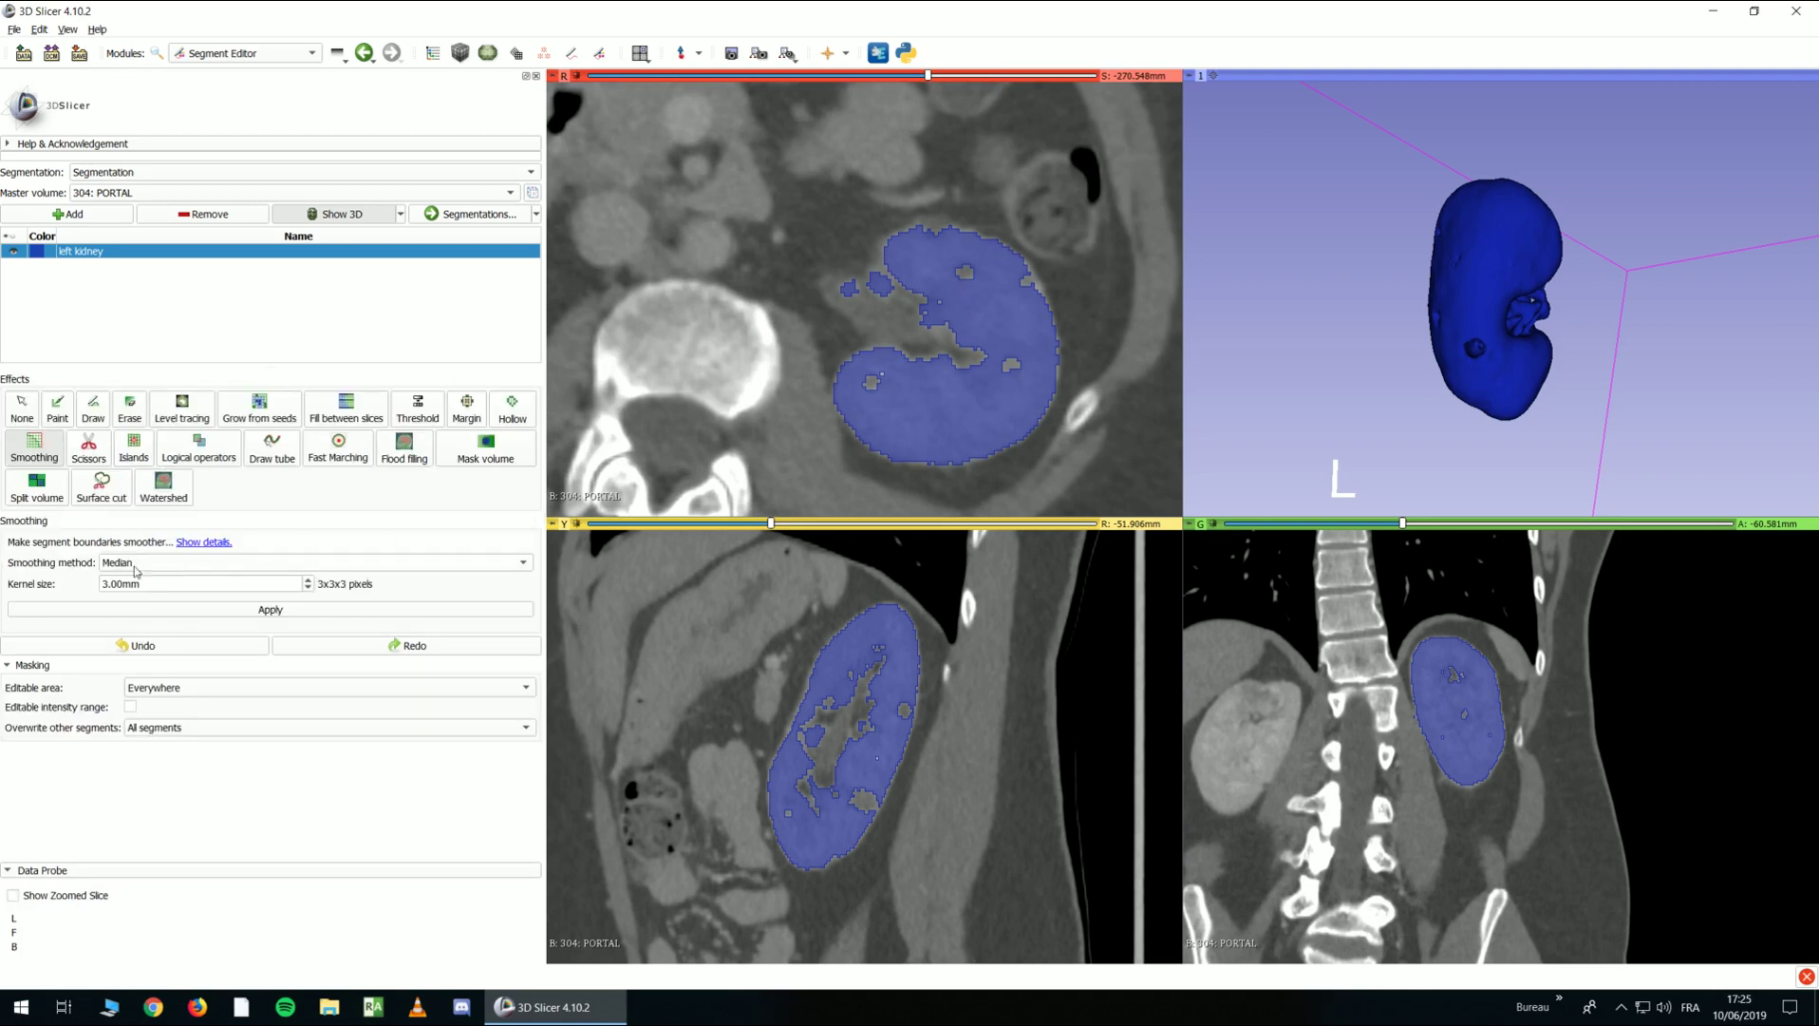
{"action": "left_click_drag", "start_coordinate": [1359, 248], "coordinate": [1567, 290]}
{"action": "left_click", "coordinate": [219, 562]}
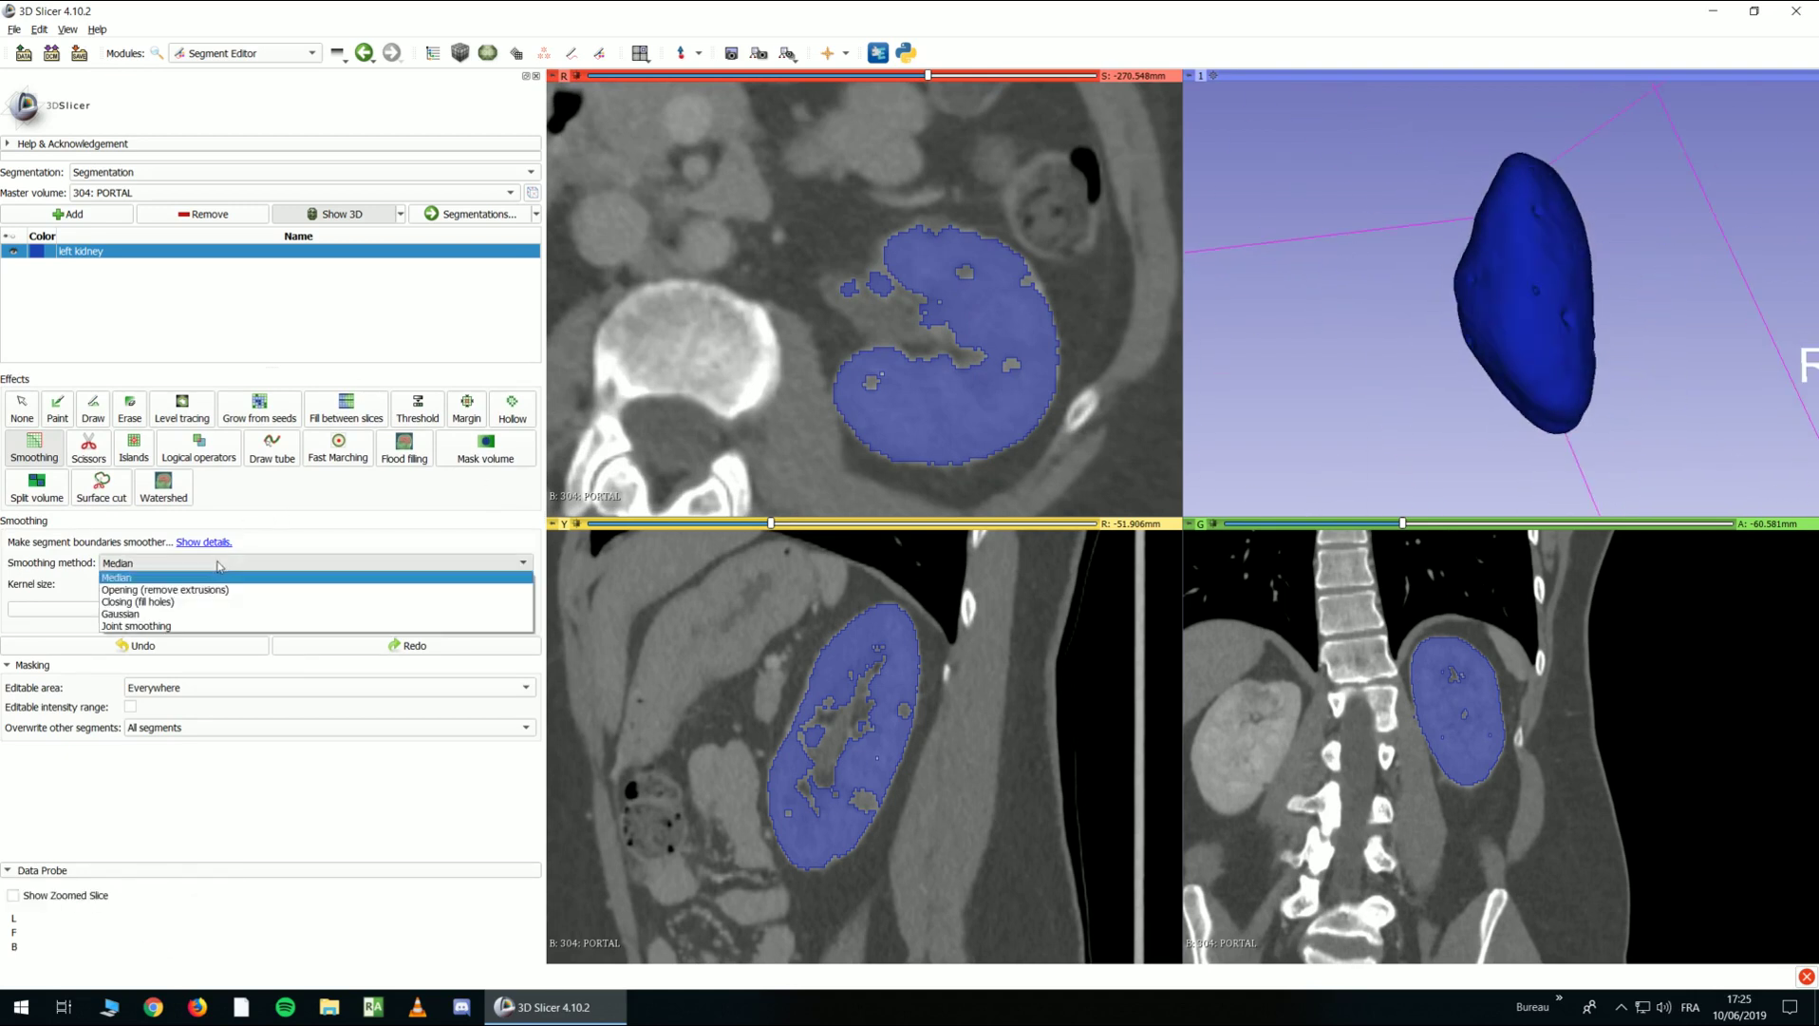
{"action": "key", "text": "Down"}
{"action": "key", "text": "Down"}
{"action": "key", "text": "Down"}
{"action": "key", "text": "Down"}
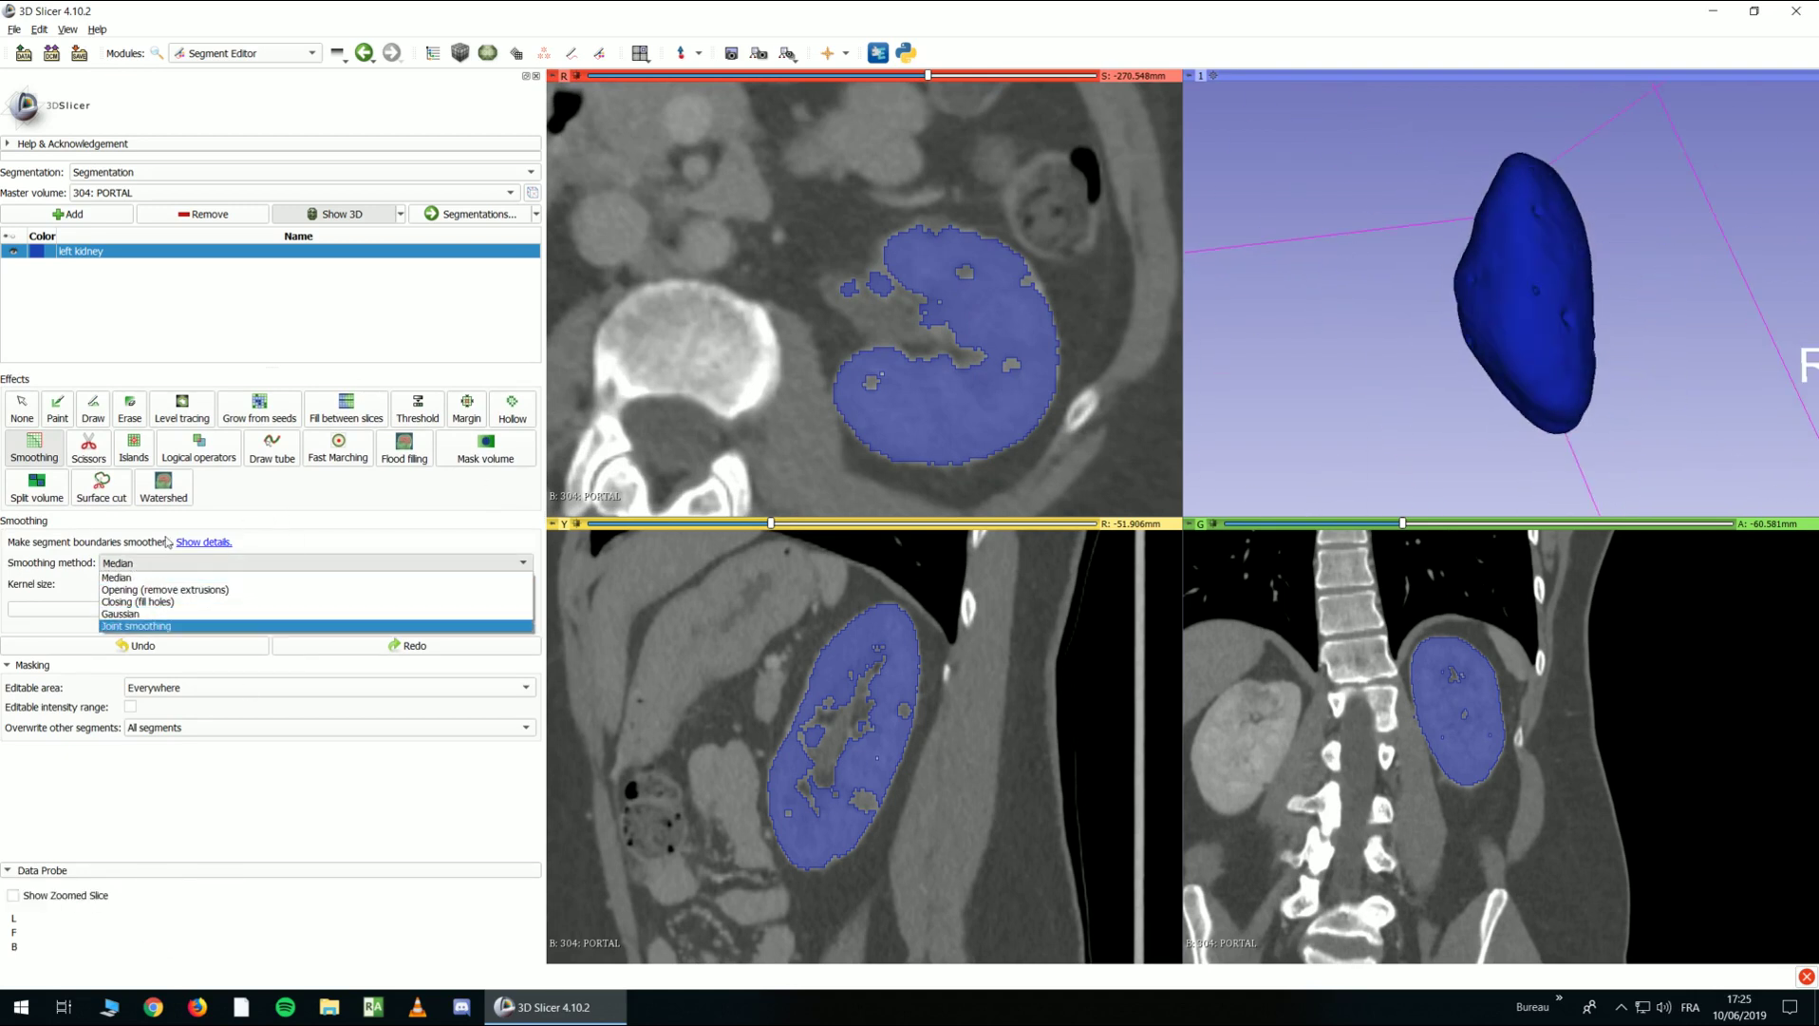
{"action": "left_click", "coordinate": [180, 578]}
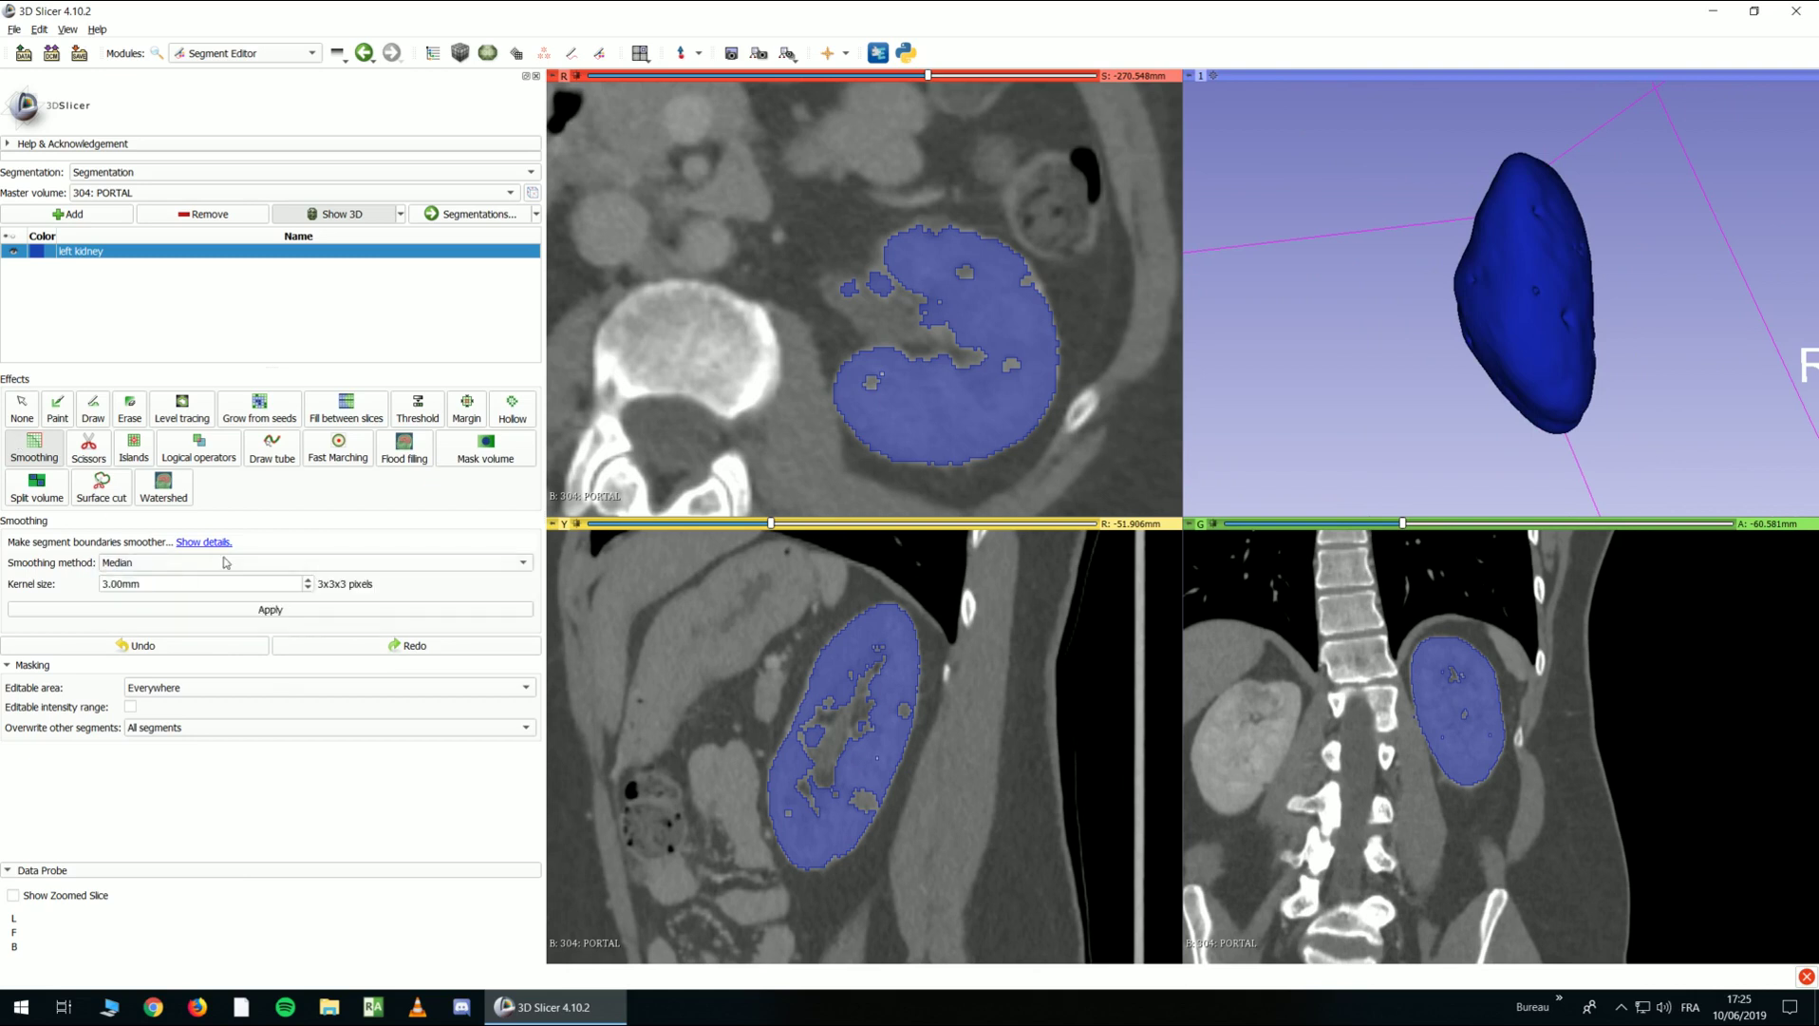
Show the smoothing method details and smooth the left kidney with the Median method and a 3.00 mm kernel
{"action": "left_click_drag", "start_coordinate": [1232, 283], "coordinate": [1368, 297]}
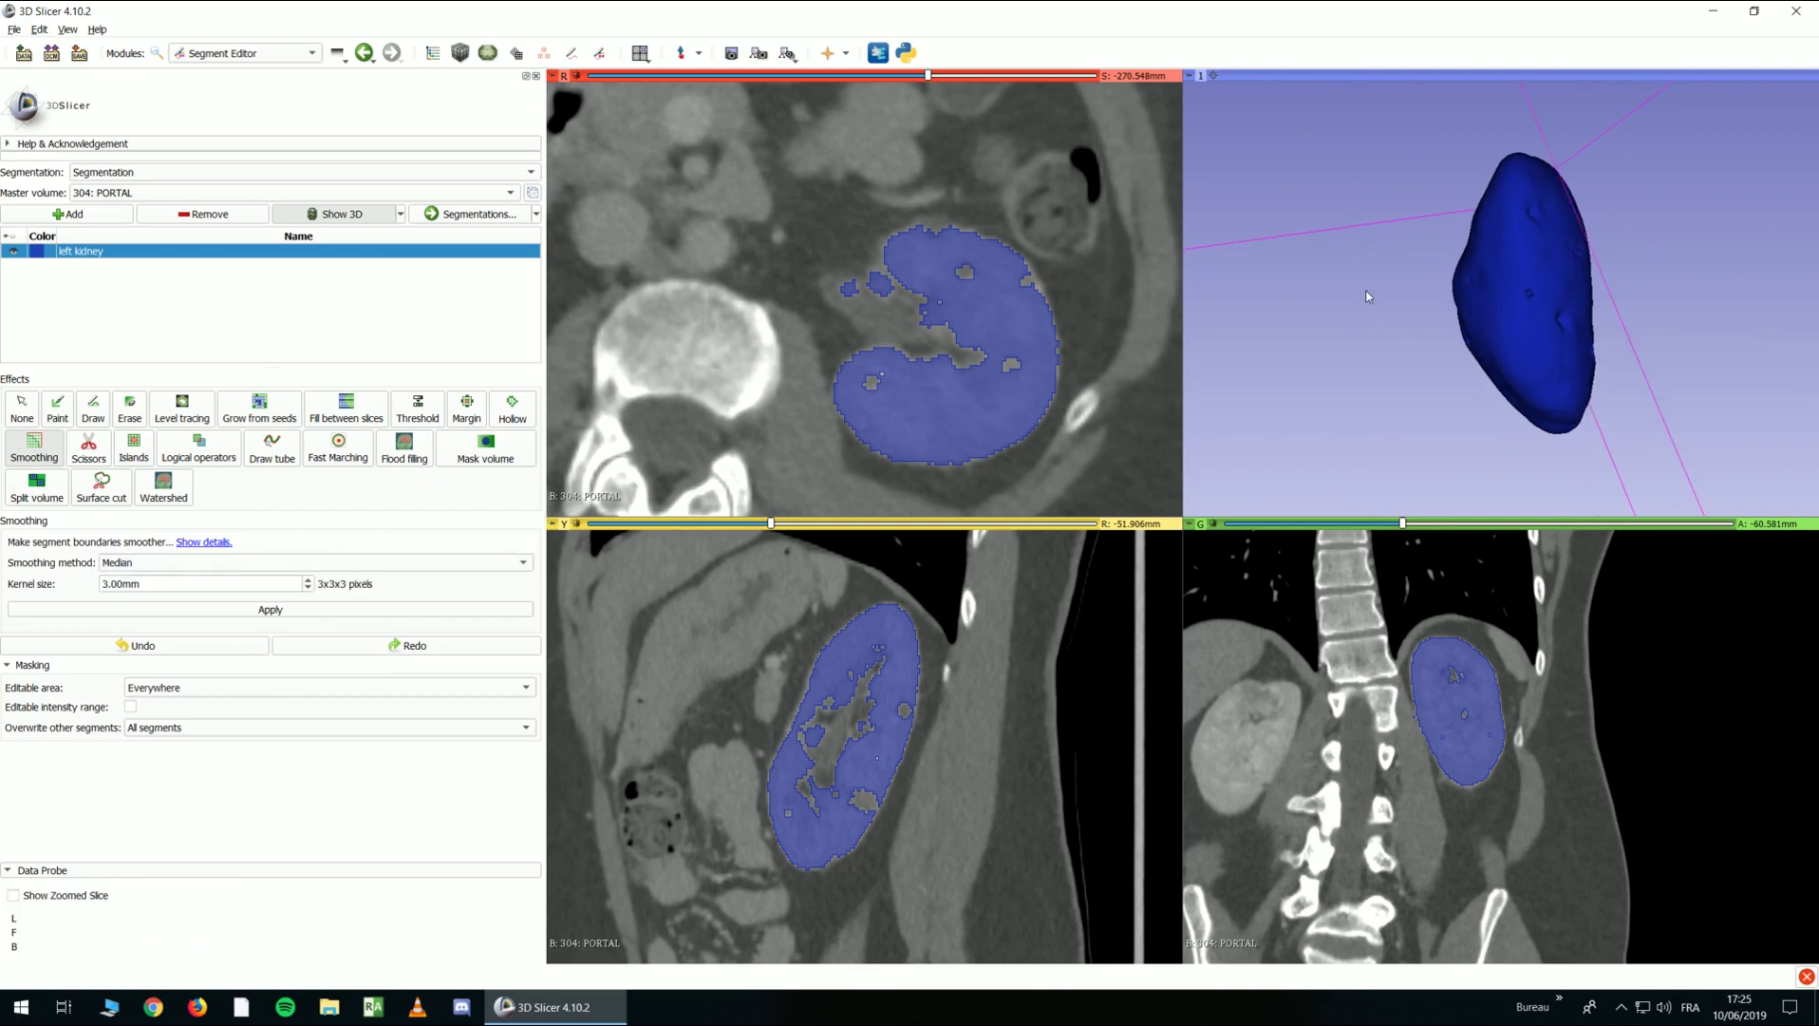
{"action": "left_click", "coordinate": [204, 542]}
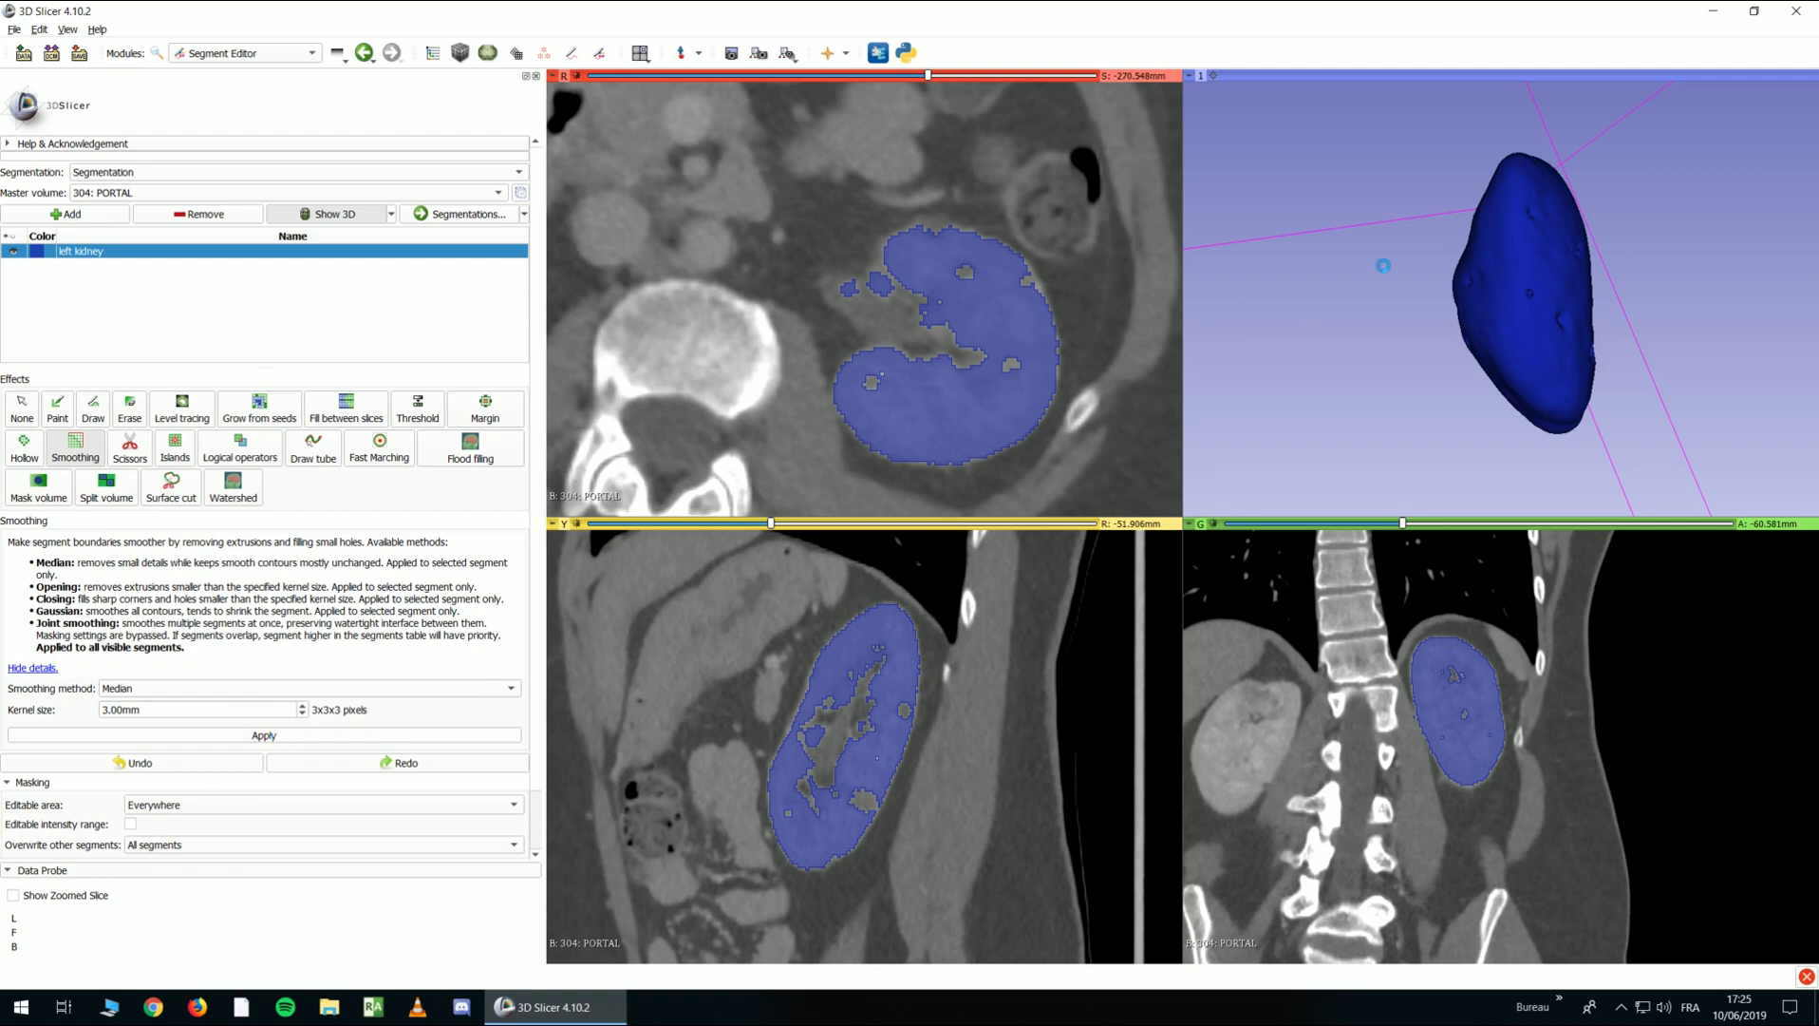
{"action": "left_click_drag", "start_coordinate": [1410, 262], "coordinate": [1615, 313]}
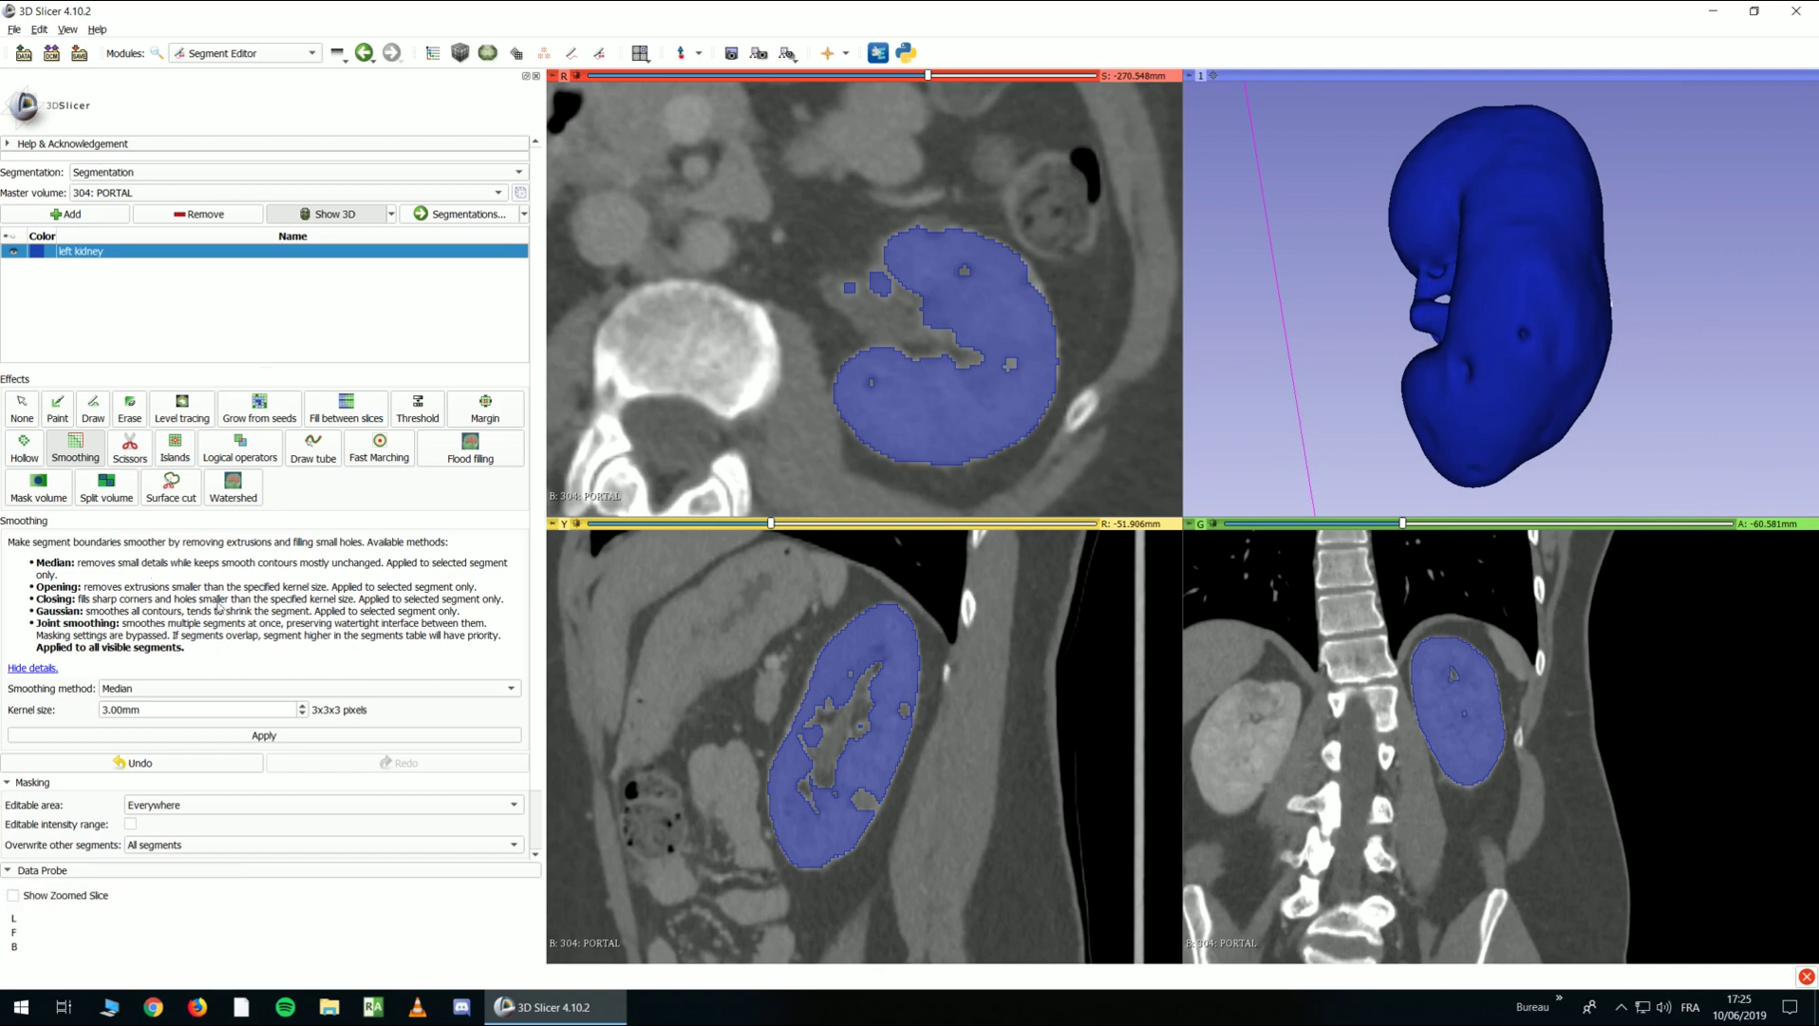
Undo the 3.00 mm median smoothing and smooth the left kidney again with a 5.00 mm kernel
{"action": "left_click", "coordinate": [179, 765]}
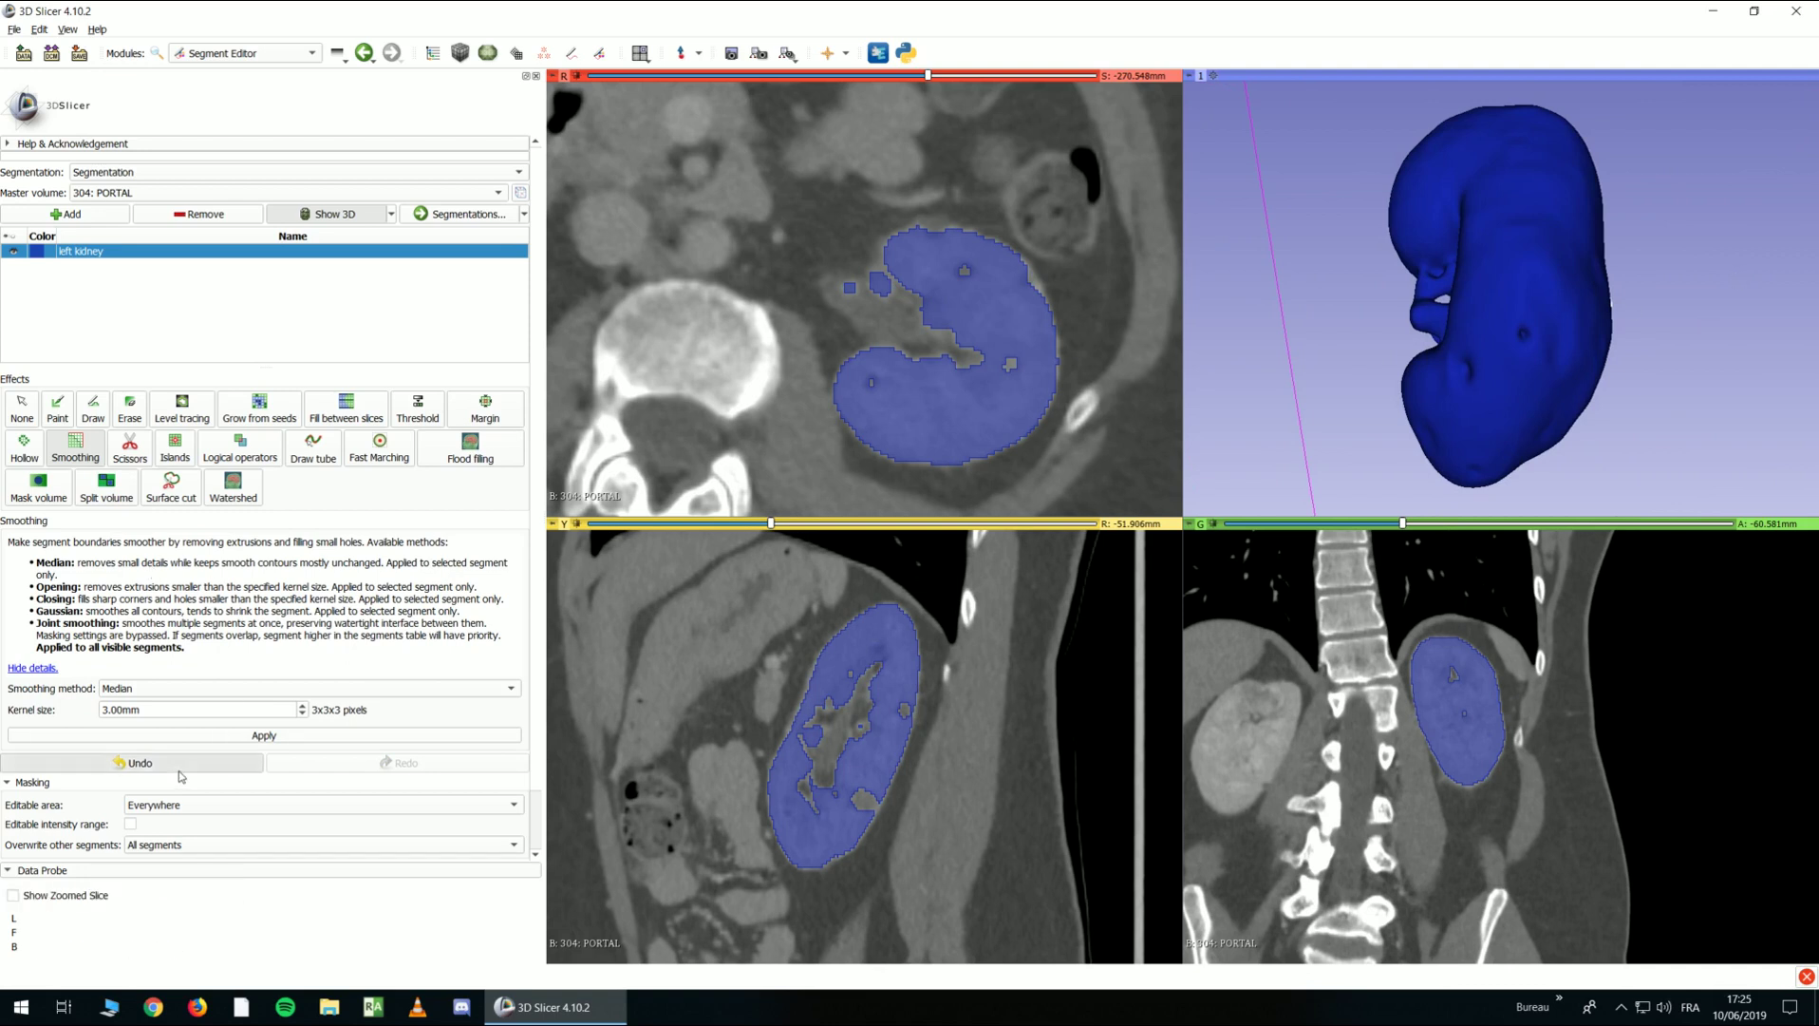
{"action": "double_click", "coordinate": [108, 712]}
{"action": "left_click", "coordinate": [257, 732]}
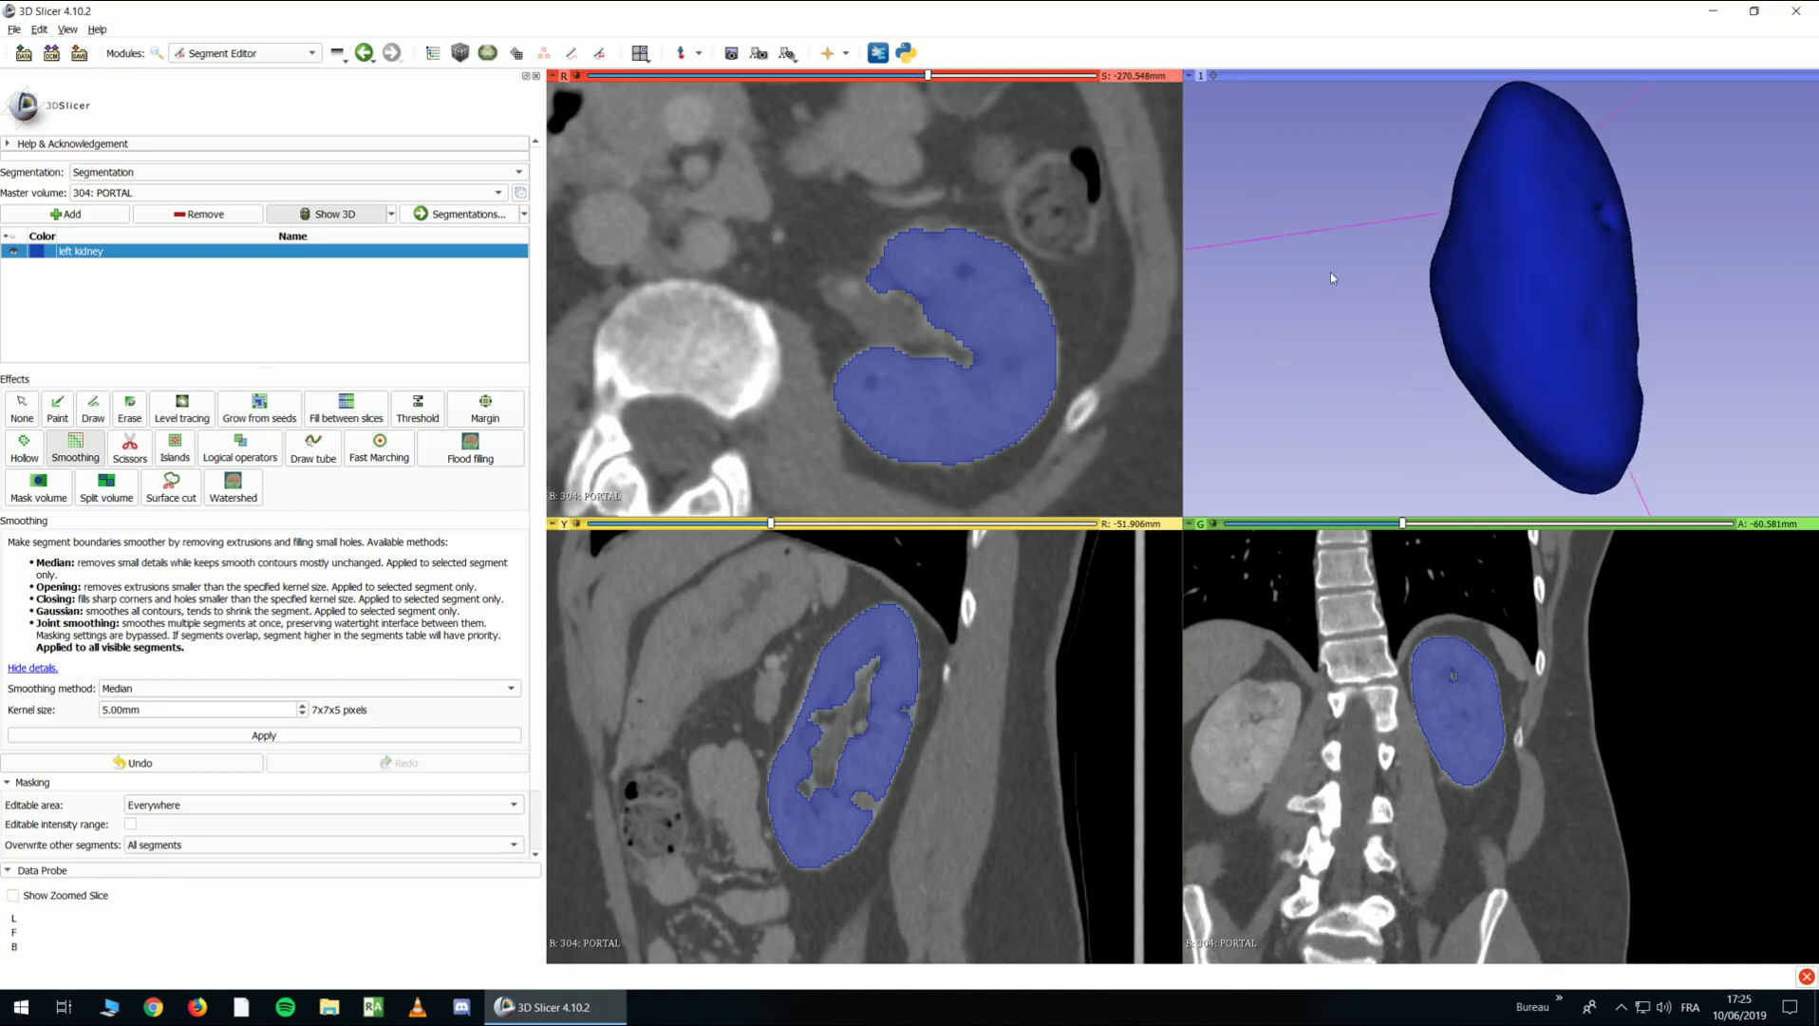
Undo the 5.00 mm median smoothing, choose the Opening (remove extrusions) method and inspect the kidney's extrusions in the axial slices
{"action": "left_click", "coordinate": [183, 771]}
{"action": "left_click", "coordinate": [152, 688]}
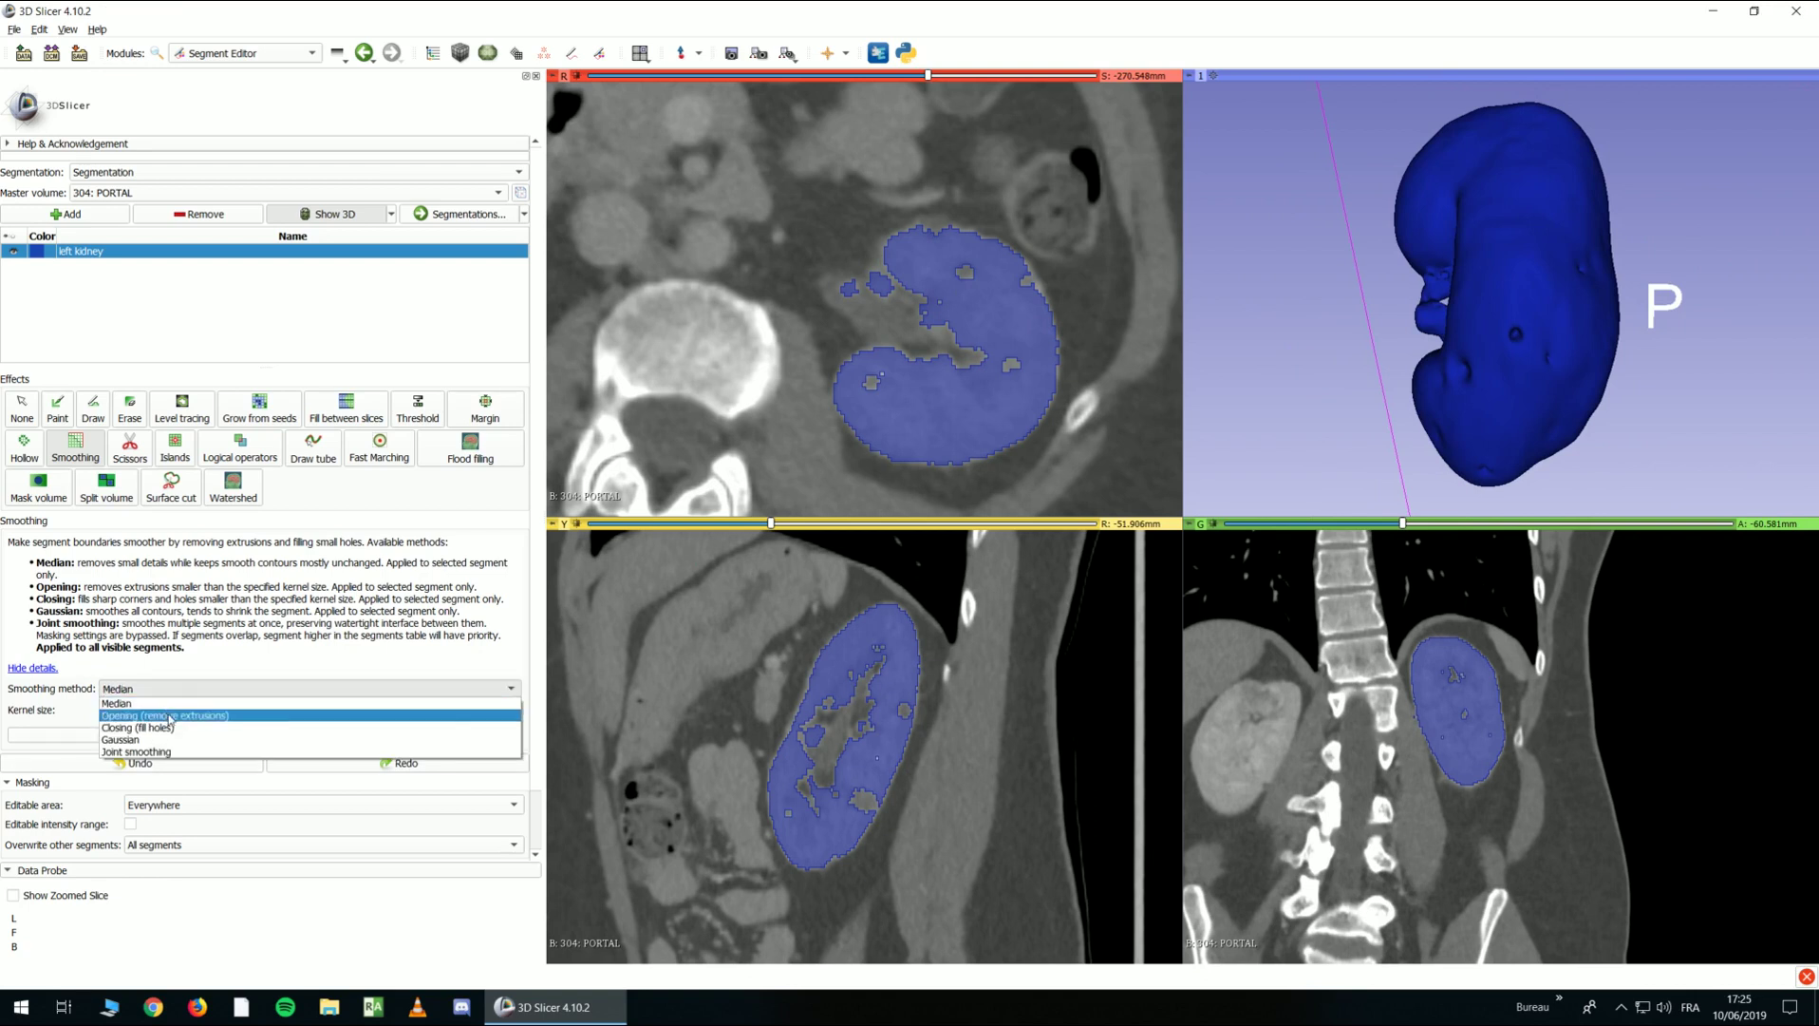
{"action": "left_click", "coordinate": [183, 720]}
{"action": "scroll", "coordinate": [936, 430], "scroll_direction": "up", "scroll_amount": 5}
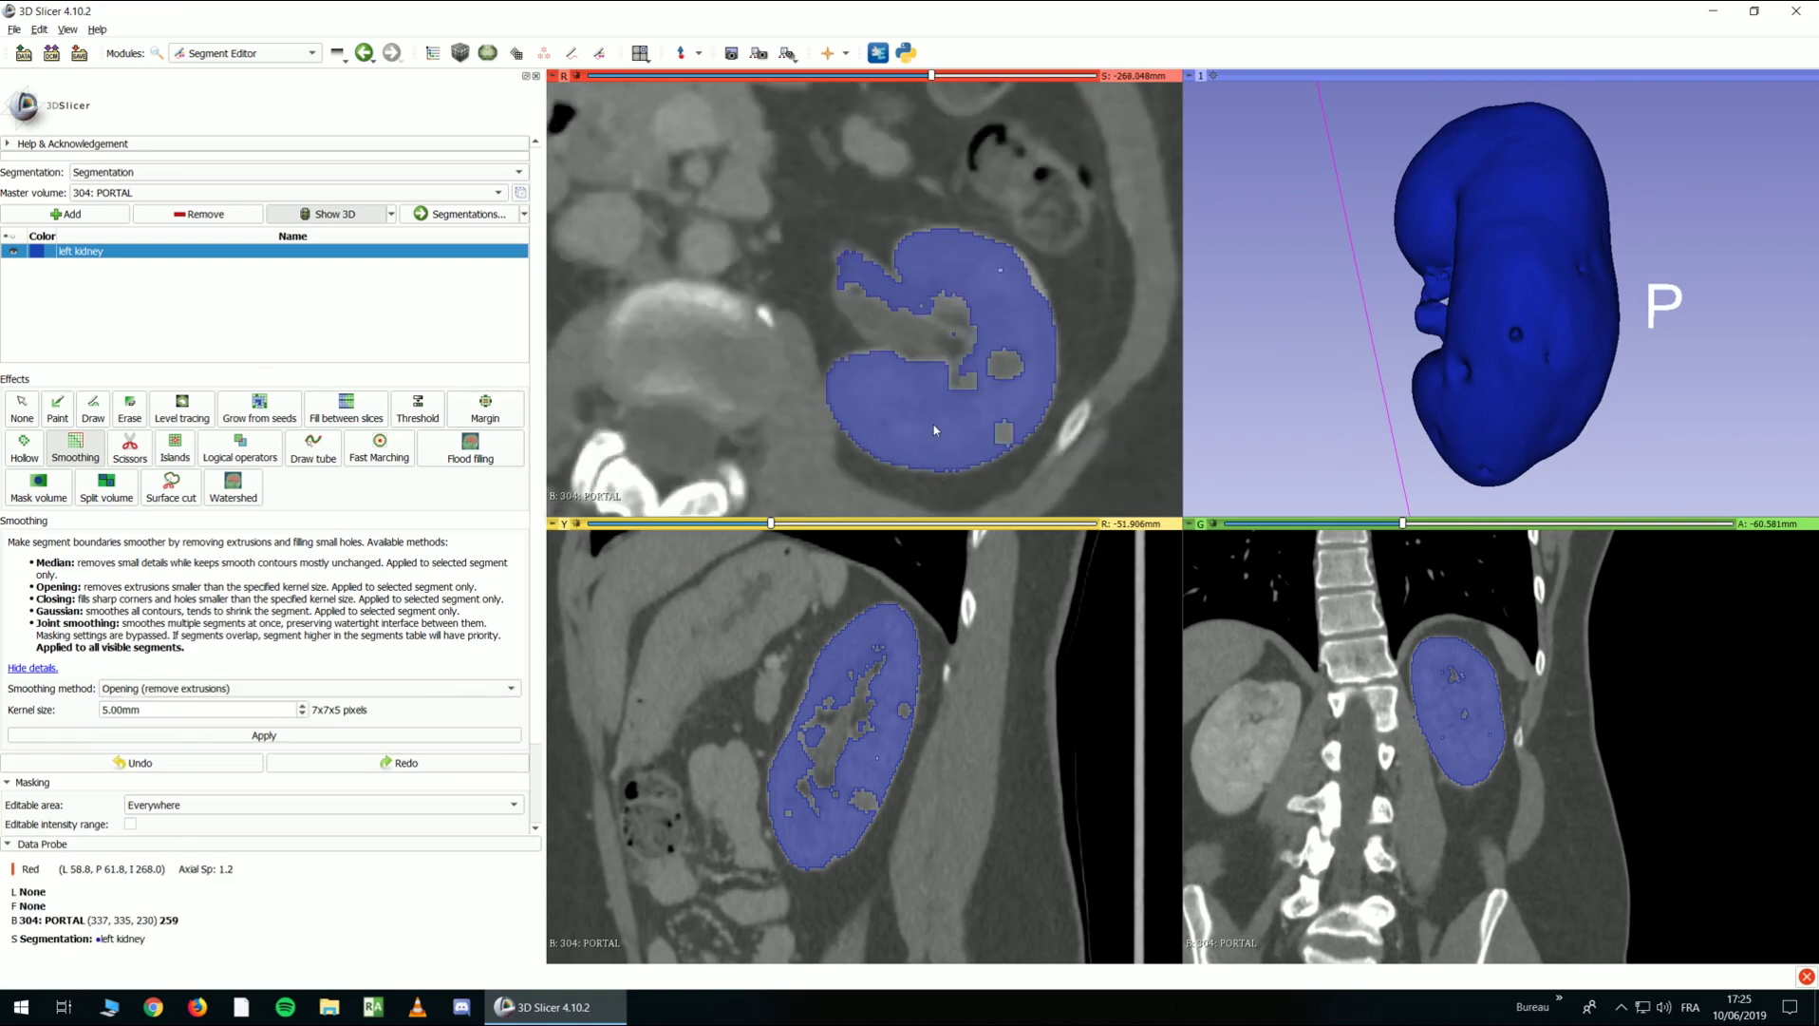
{"action": "scroll", "coordinate": [936, 431], "scroll_direction": "up", "scroll_amount": 3}
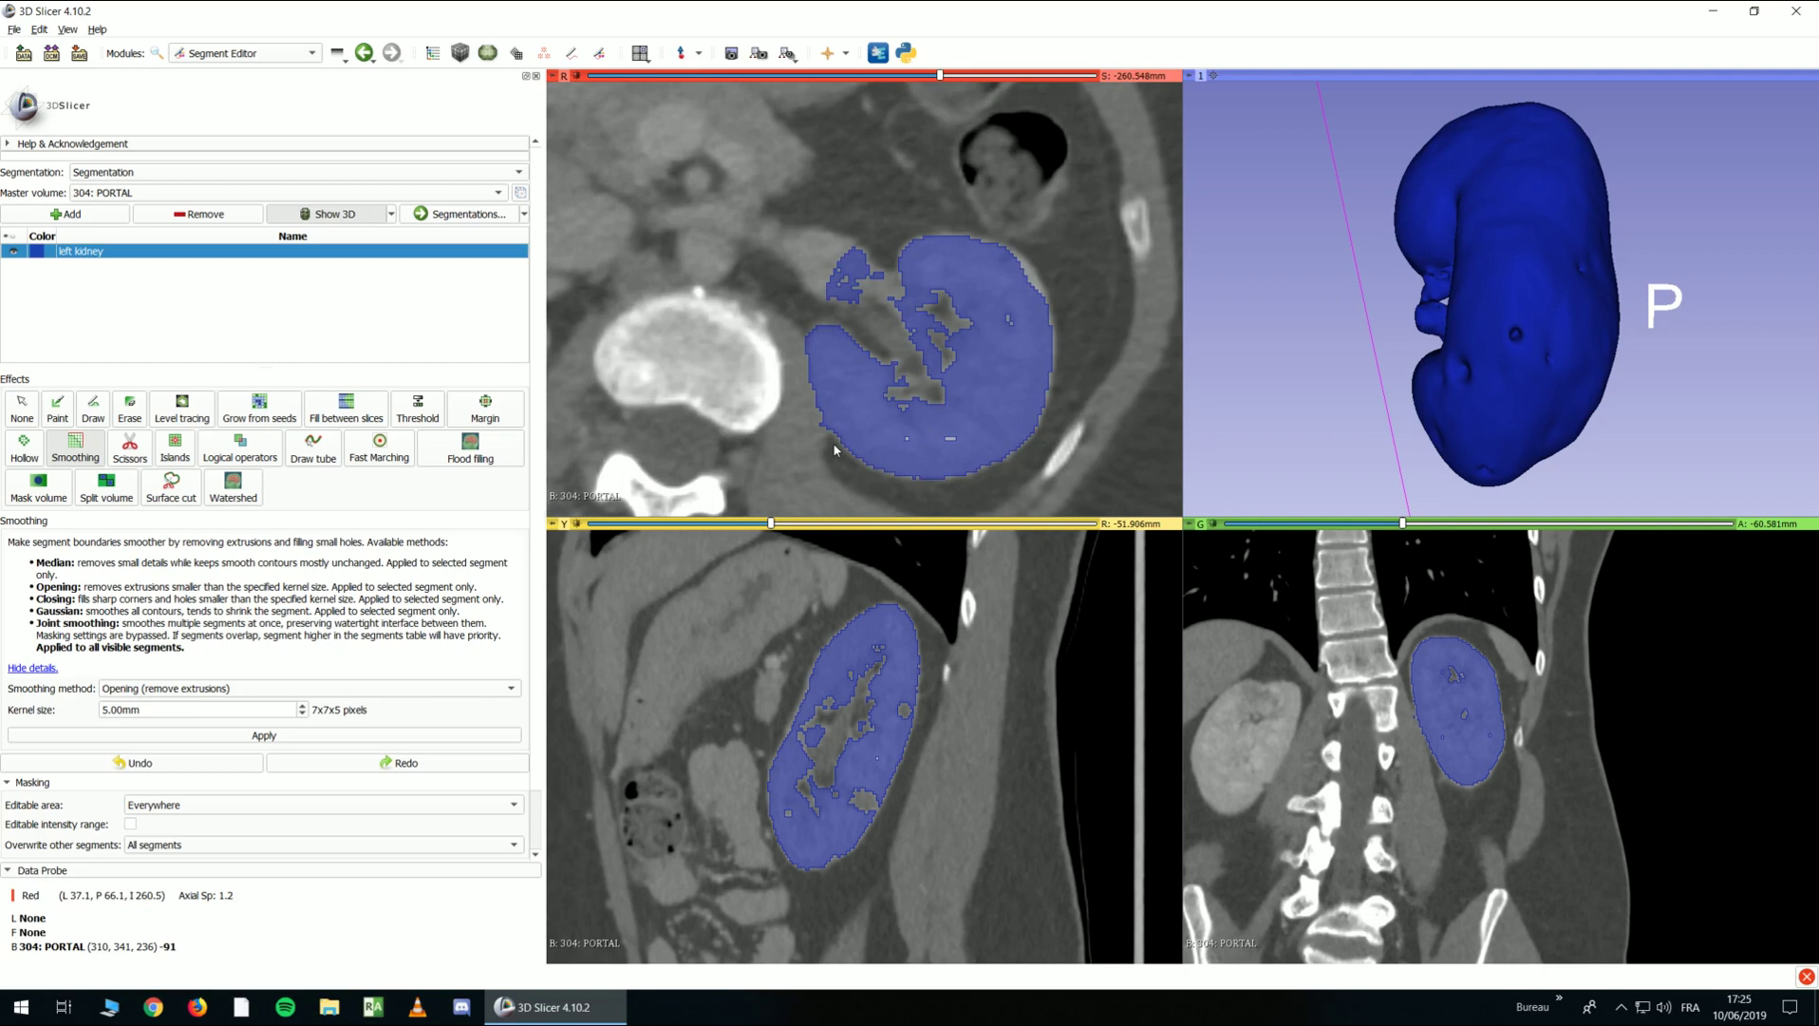
{"action": "scroll", "coordinate": [836, 449], "scroll_direction": "up", "scroll_amount": 1}
Smooth the left kidney with the Closing (fill holes) method and a 5.00 mm kernel
{"action": "left_click", "coordinate": [167, 697]}
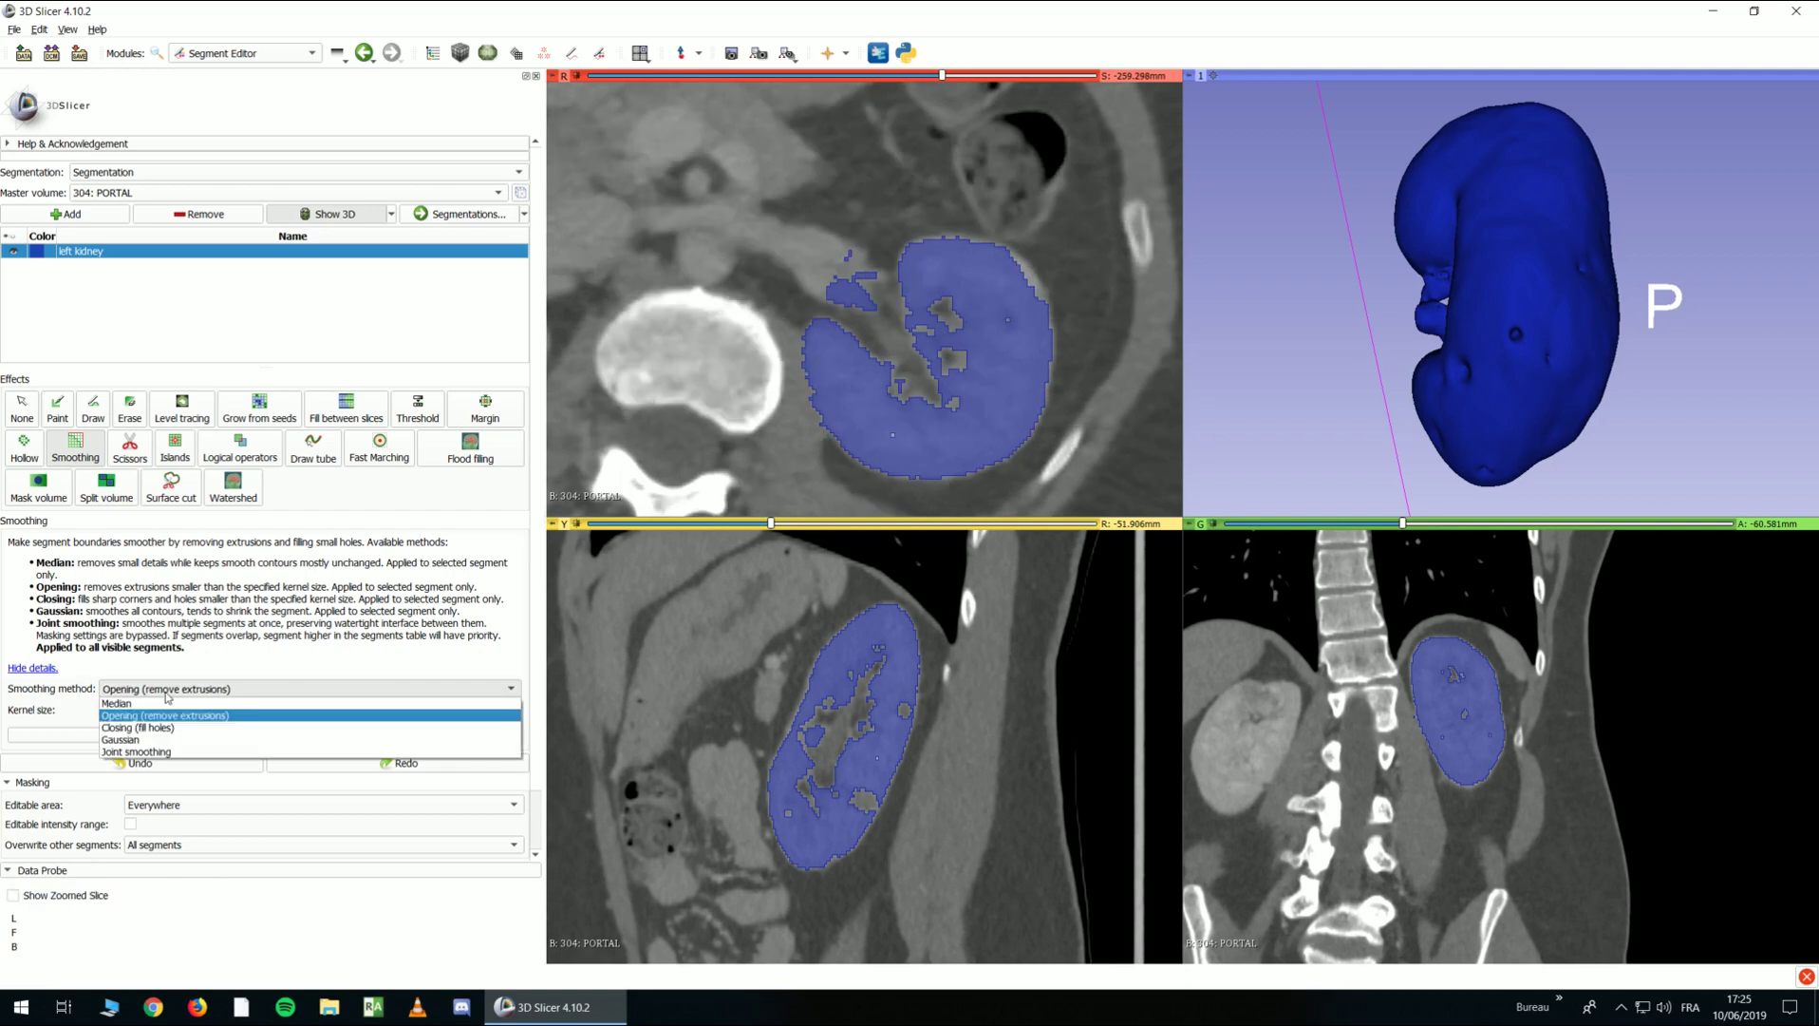
{"action": "left_click", "coordinate": [177, 728]}
{"action": "scroll", "coordinate": [954, 361], "scroll_direction": "down", "scroll_amount": 6}
{"action": "scroll", "coordinate": [954, 360], "scroll_direction": "down", "scroll_amount": 4}
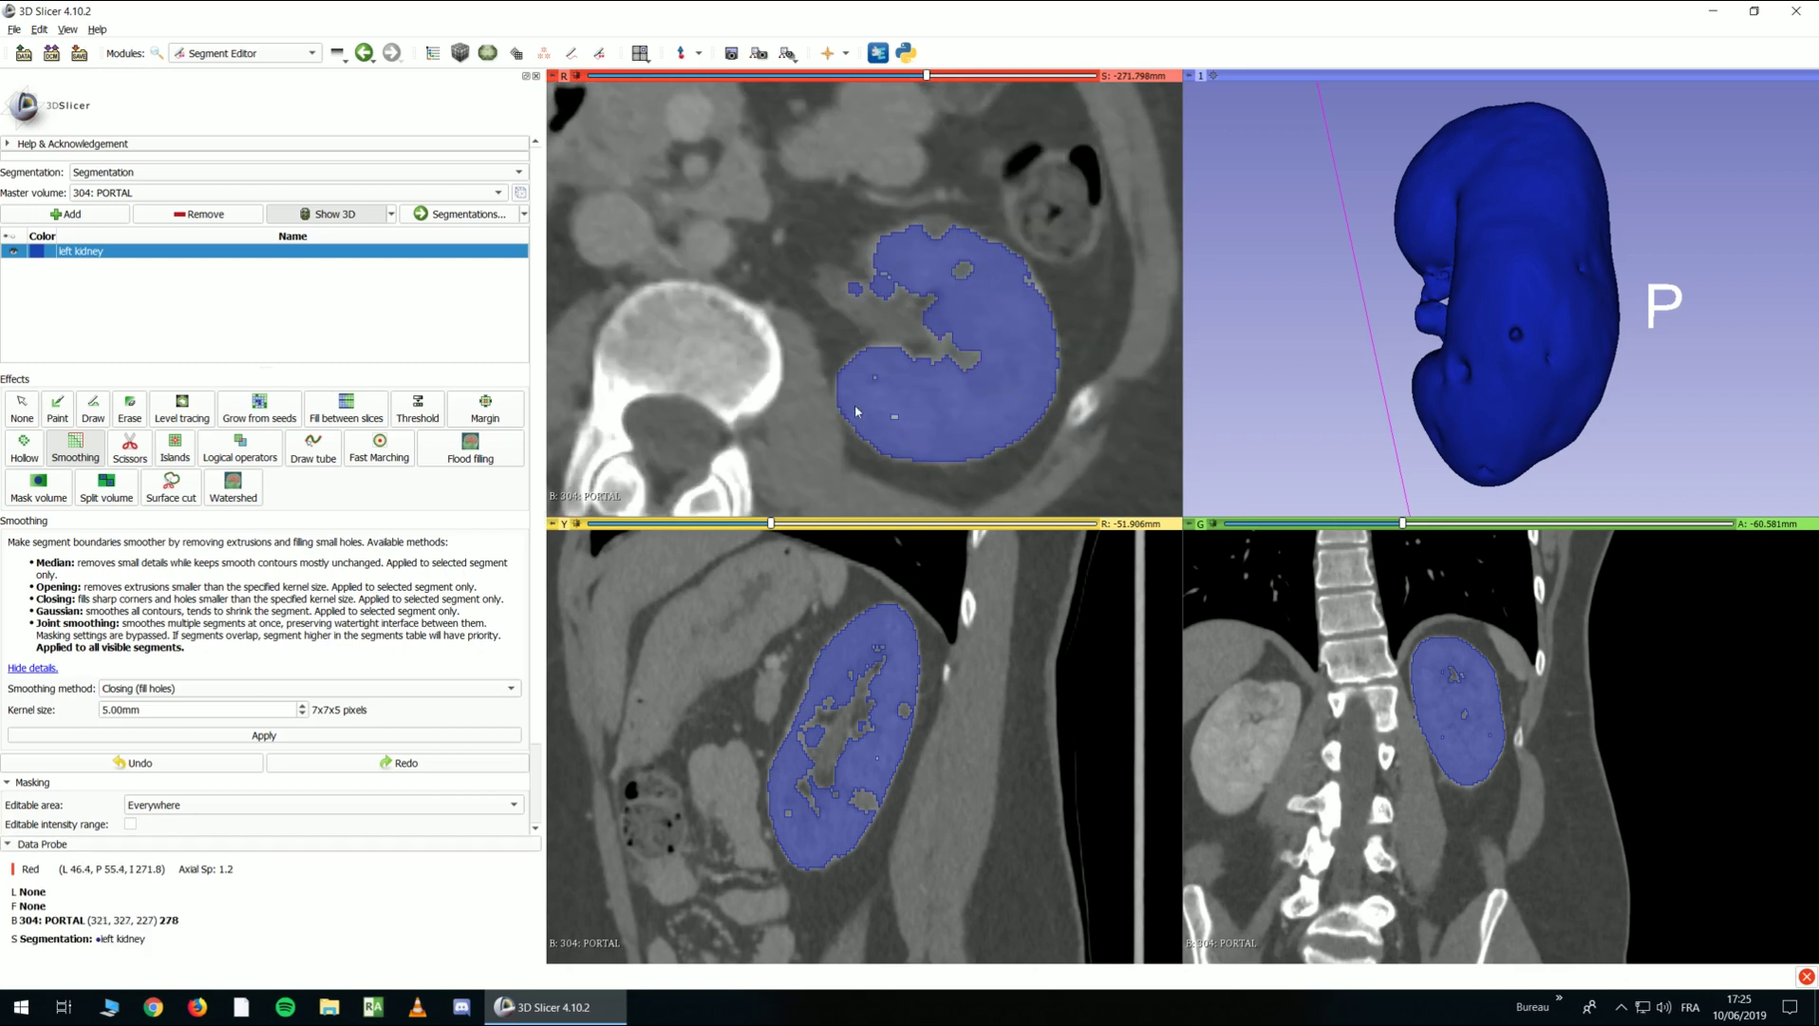
{"action": "left_click", "coordinate": [293, 737]}
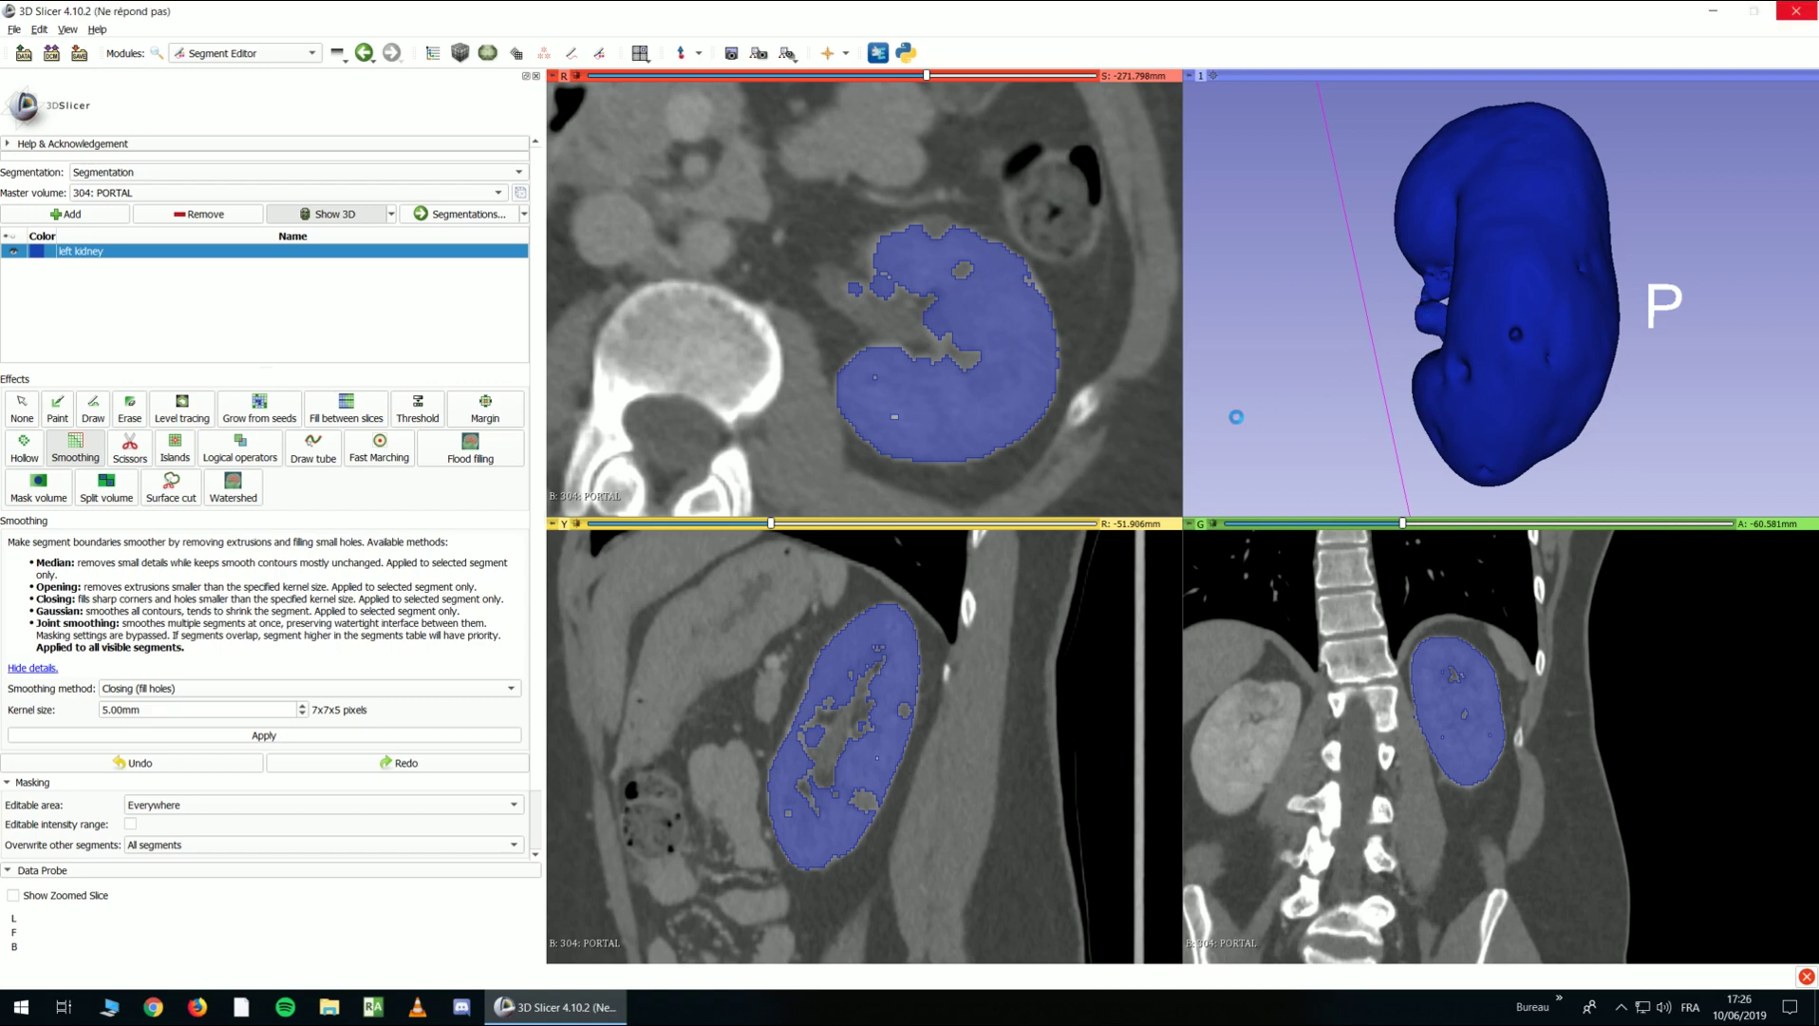
Inspect the closed left kidney in the 3D model and the slices for remaining cavities
{"action": "scroll", "coordinate": [1473, 332], "scroll_direction": "up", "scroll_amount": 5}
{"action": "scroll", "coordinate": [1396, 371], "scroll_direction": "down", "scroll_amount": 8}
{"action": "left_click_drag", "start_coordinate": [1396, 370], "coordinate": [1227, 335]}
{"action": "scroll", "coordinate": [1457, 356], "scroll_direction": "up", "scroll_amount": 5}
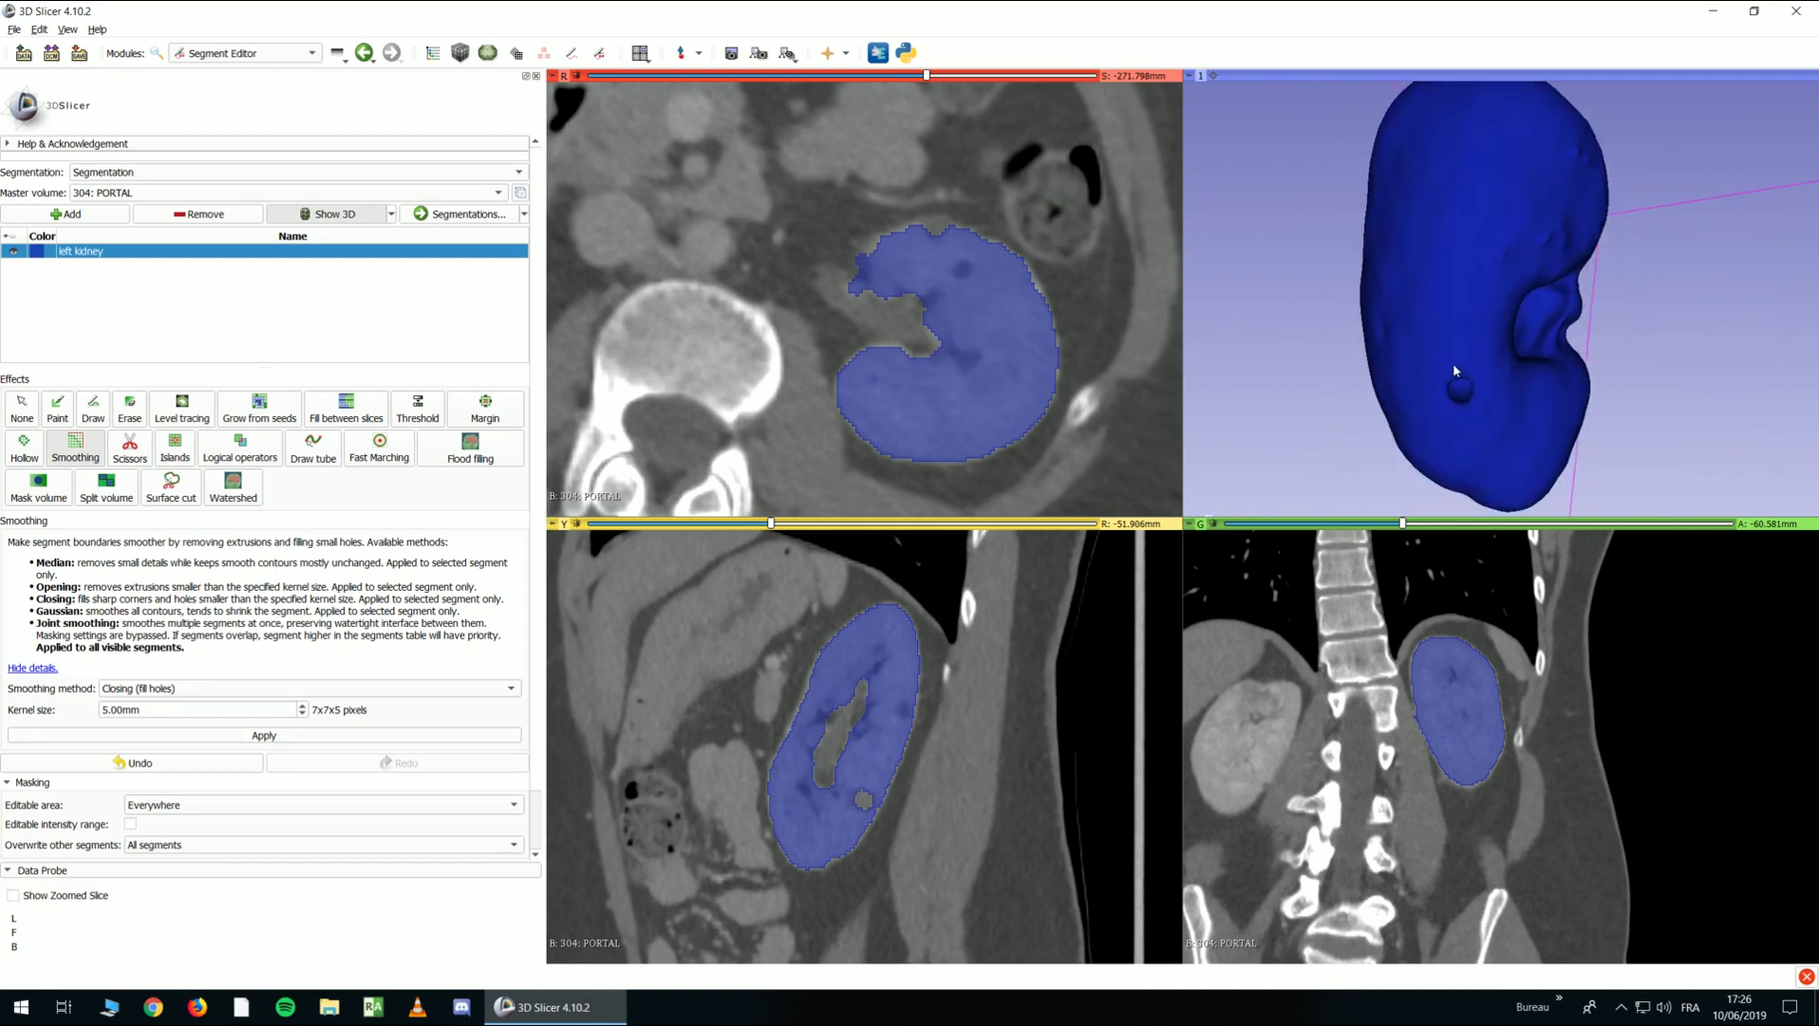
{"action": "key", "text": "shift"}
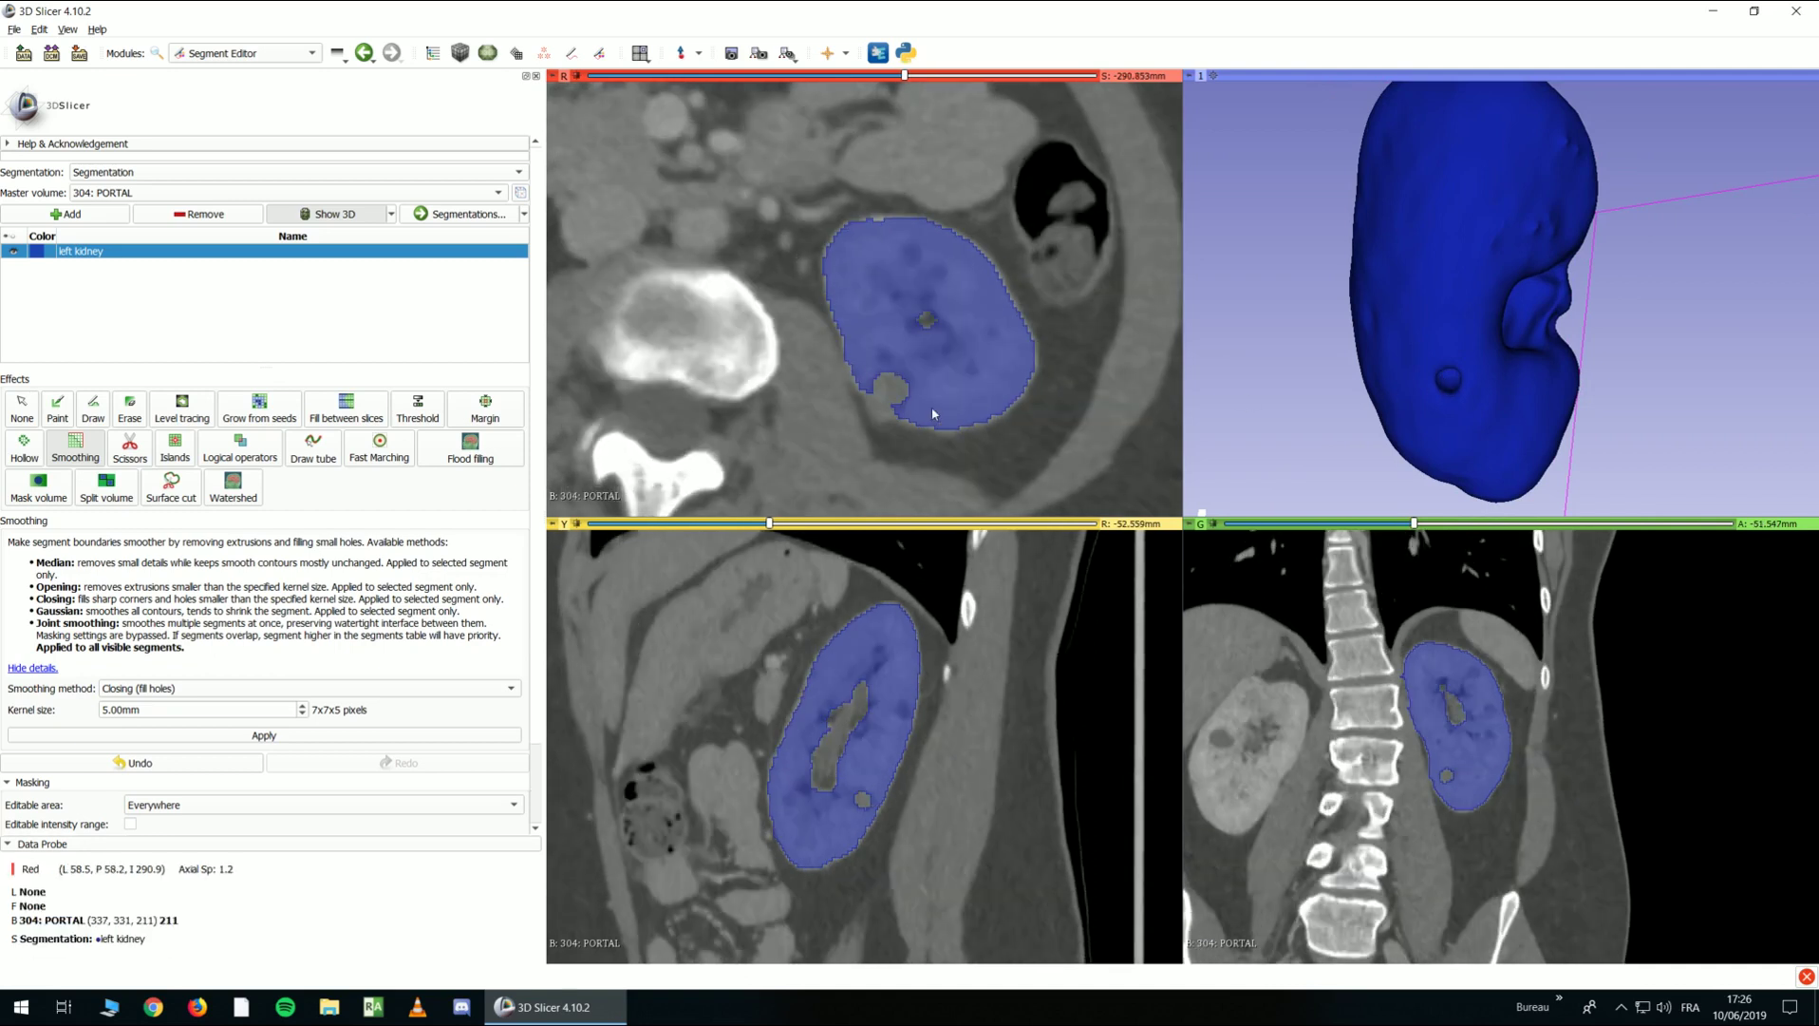
{"action": "scroll", "coordinate": [909, 372], "scroll_direction": "up", "scroll_amount": 10}
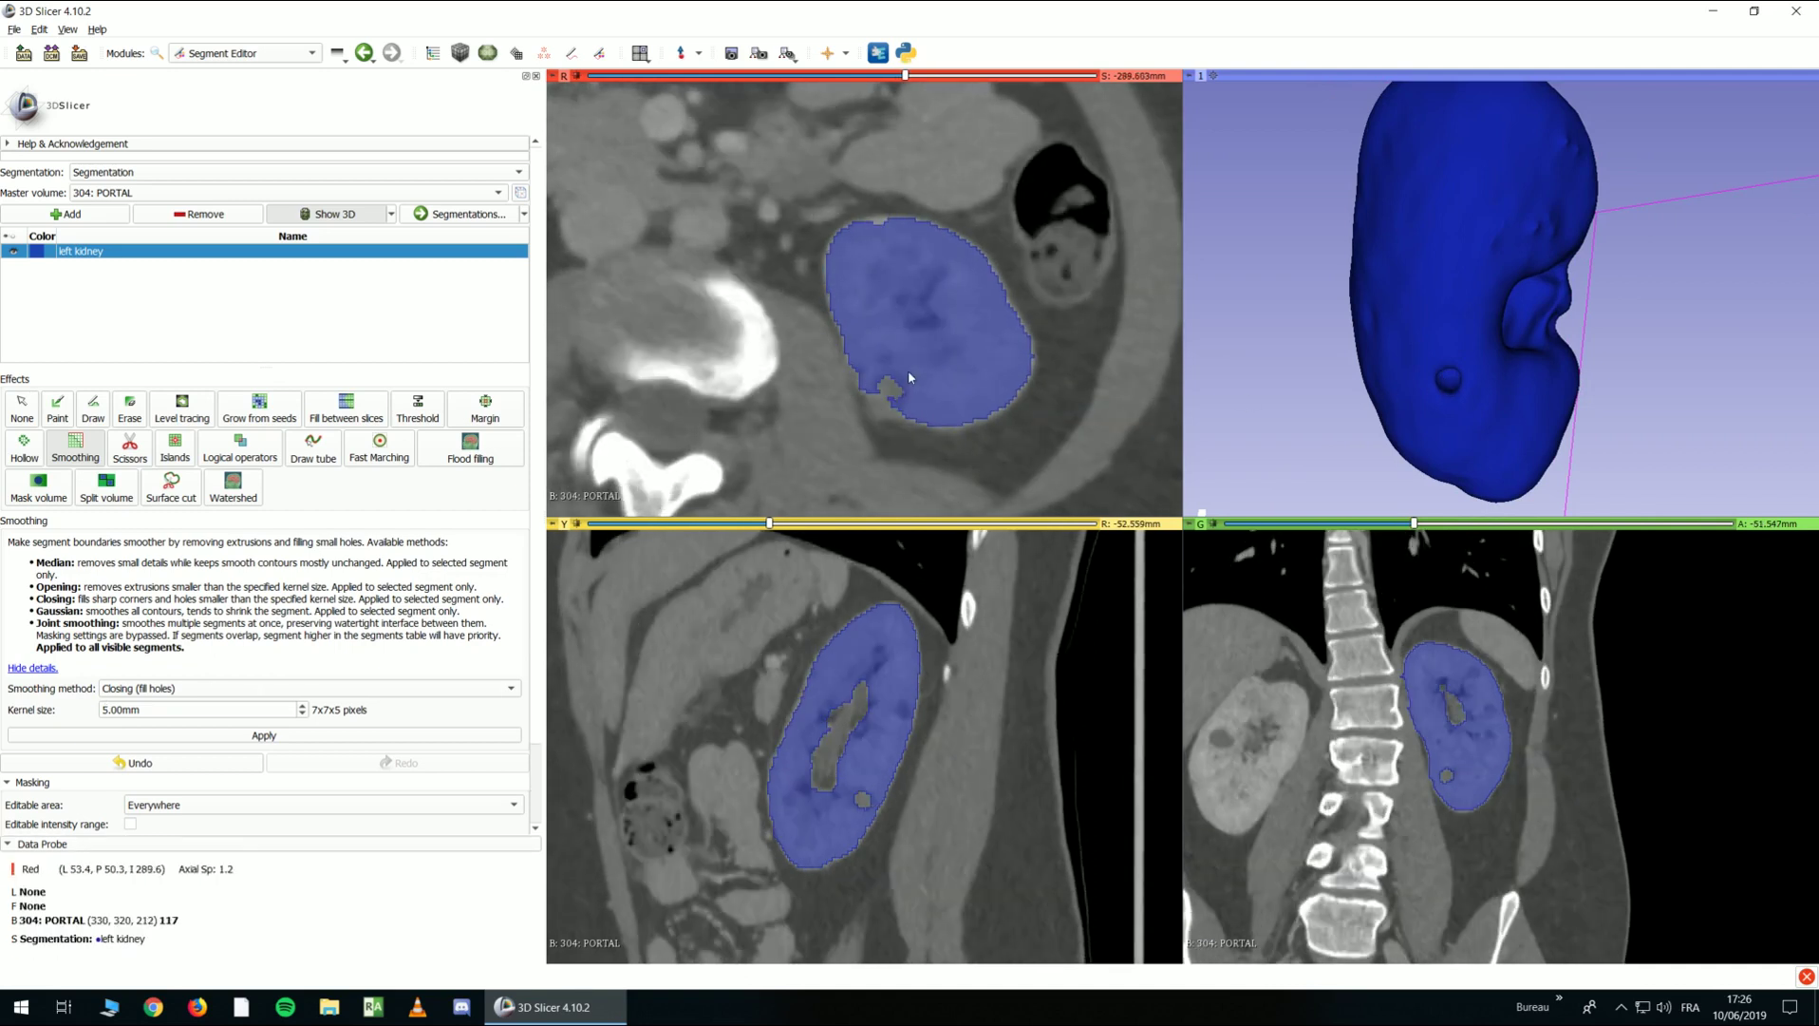
{"action": "scroll", "coordinate": [924, 382], "scroll_direction": "down", "scroll_amount": 12}
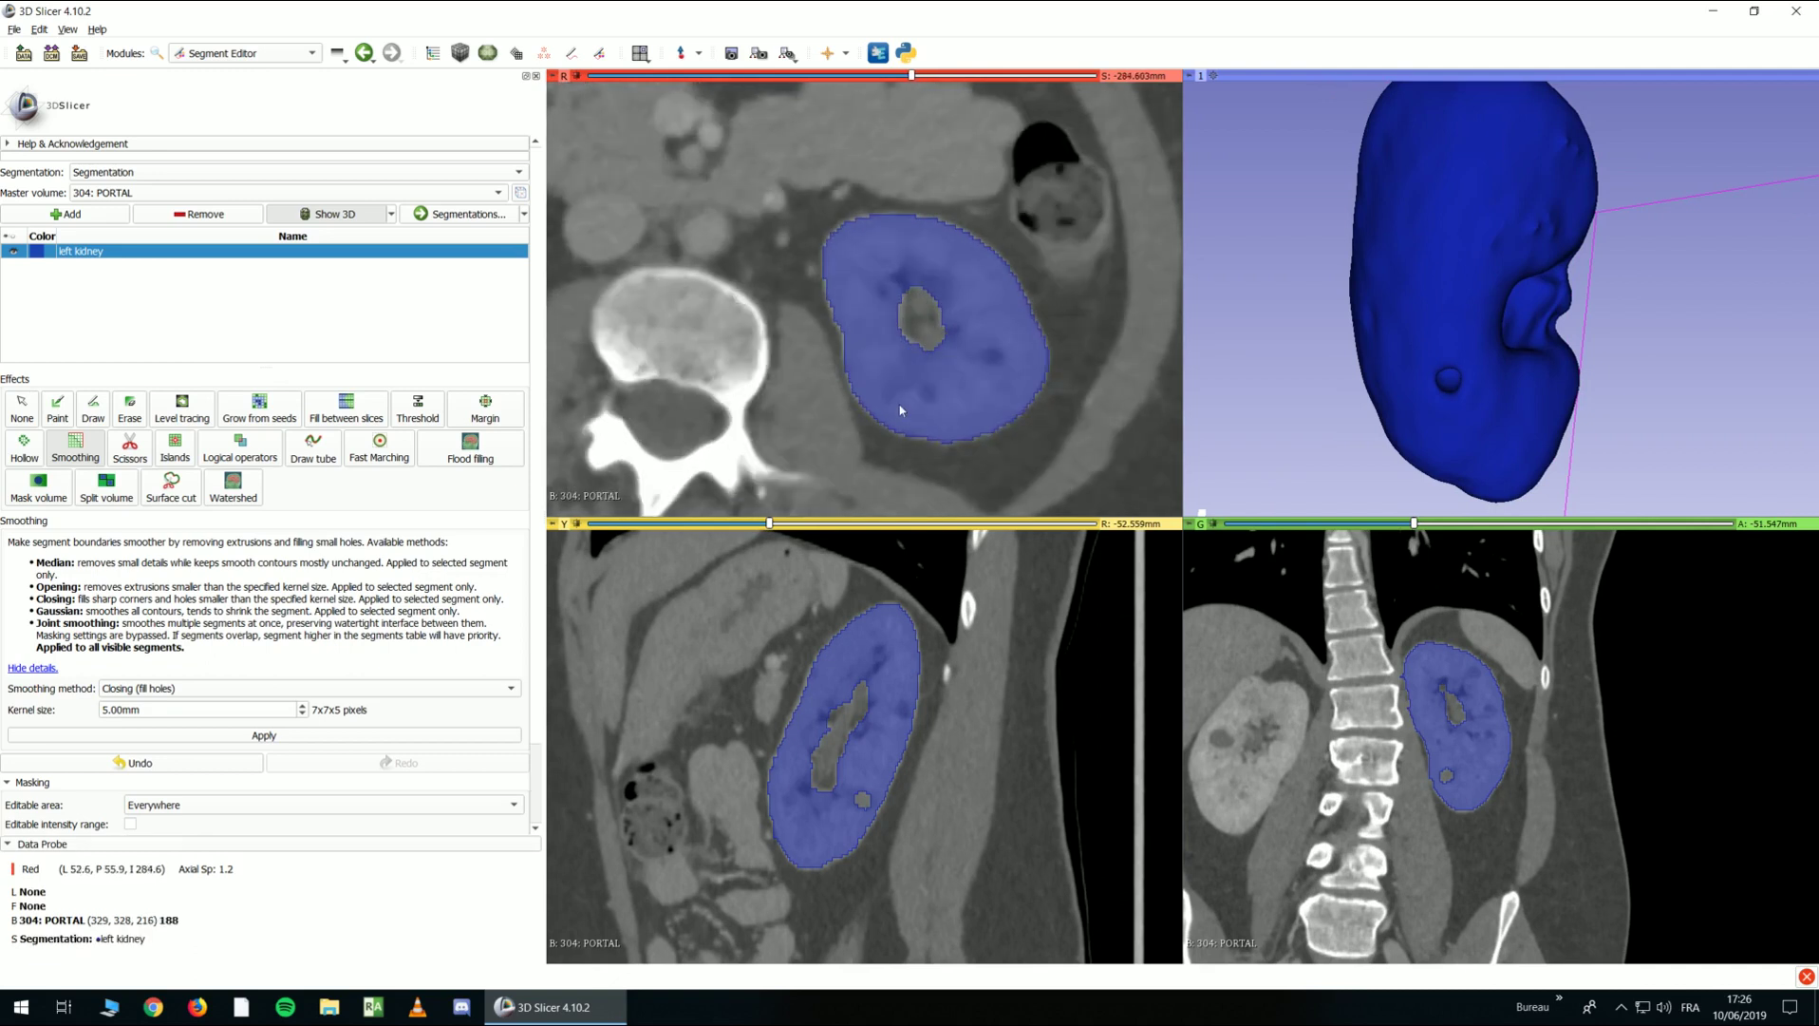
{"action": "scroll", "coordinate": [897, 765], "scroll_direction": "up", "scroll_amount": 3}
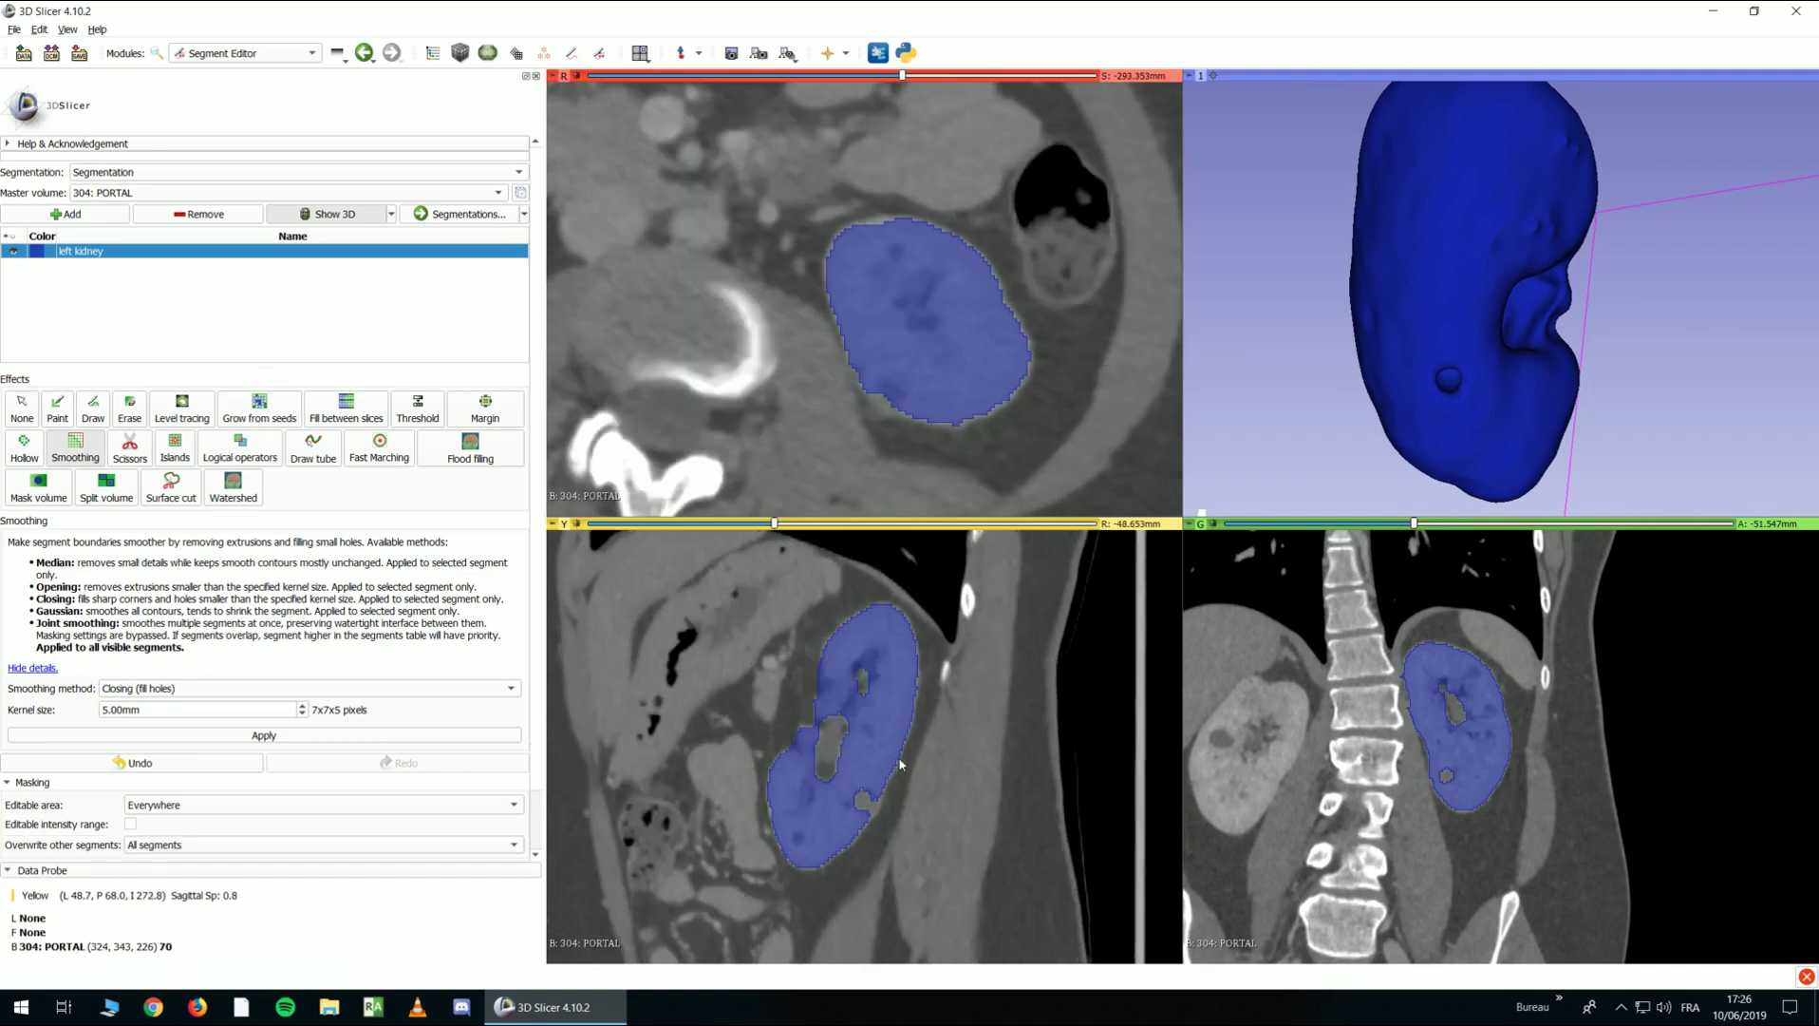
Fill the small round hole near the kidney's lower pole in the sagittal slice with the 5% sphere brush of Paint
{"action": "left_click", "coordinate": [57, 409]}
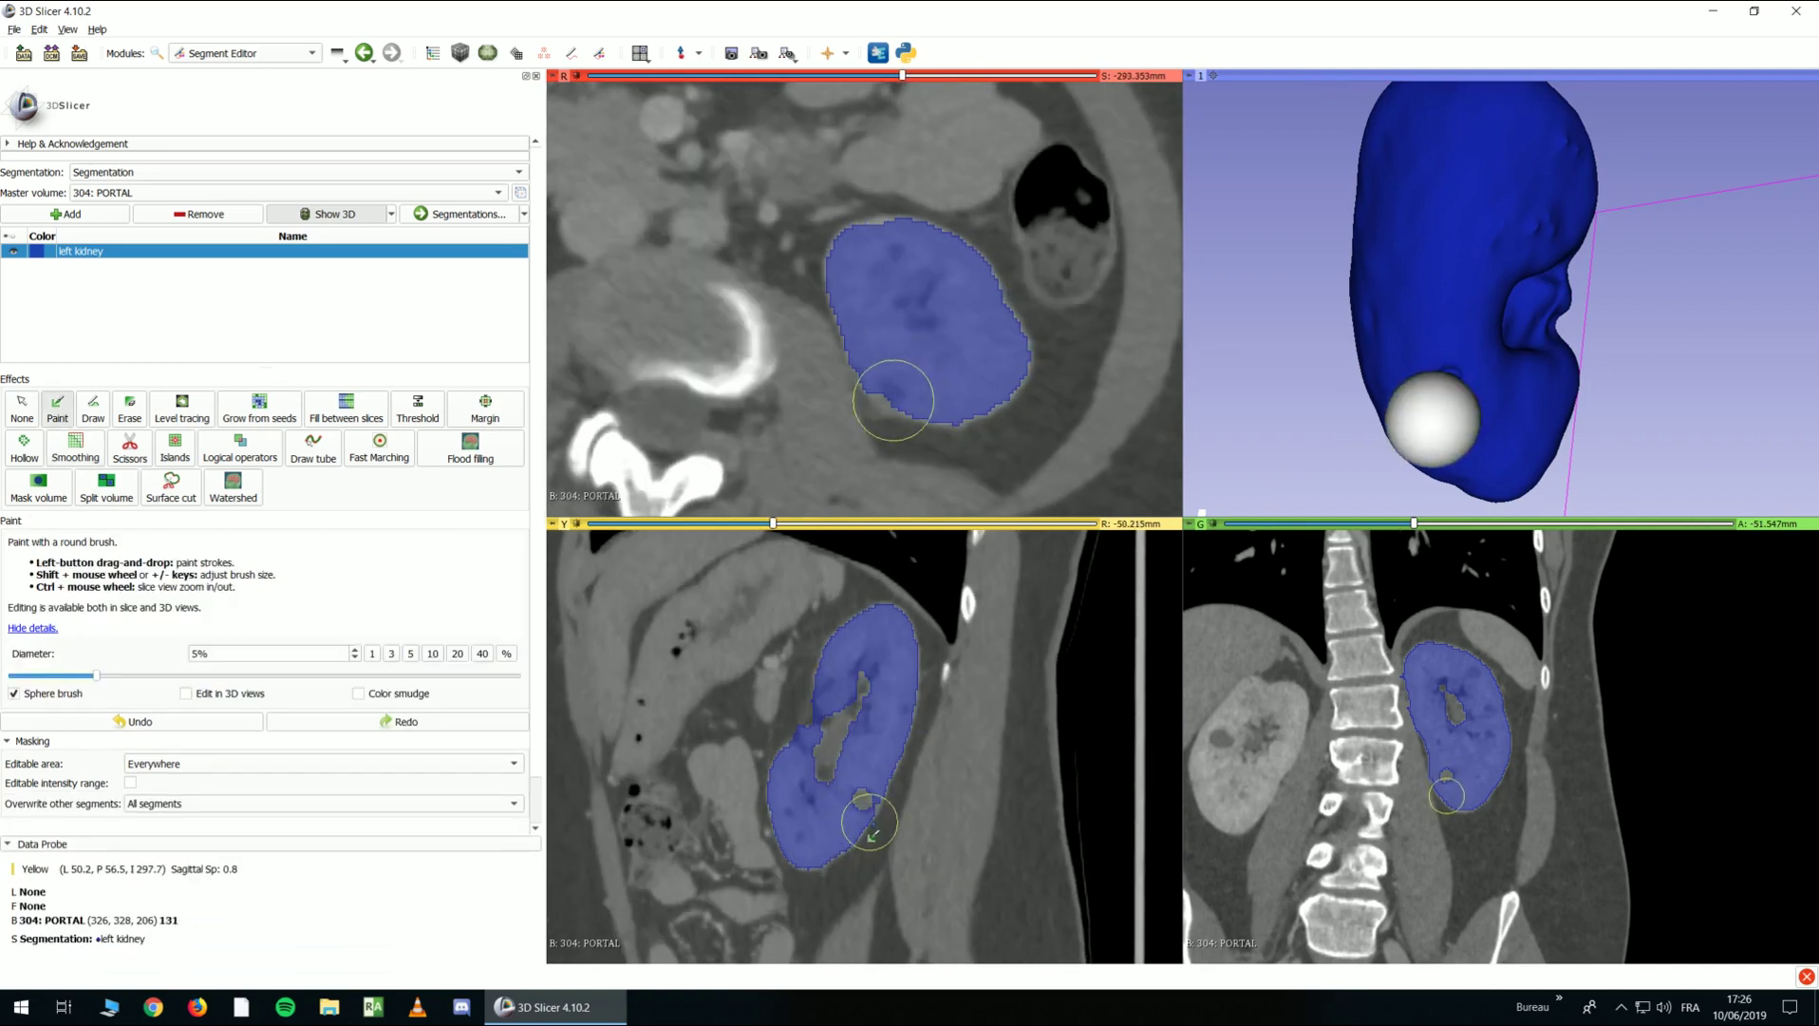
{"action": "scroll", "coordinate": [864, 803], "scroll_direction": "up", "scroll_amount": 5, "text": "ctrl"}
{"action": "left_click", "coordinate": [864, 802]}
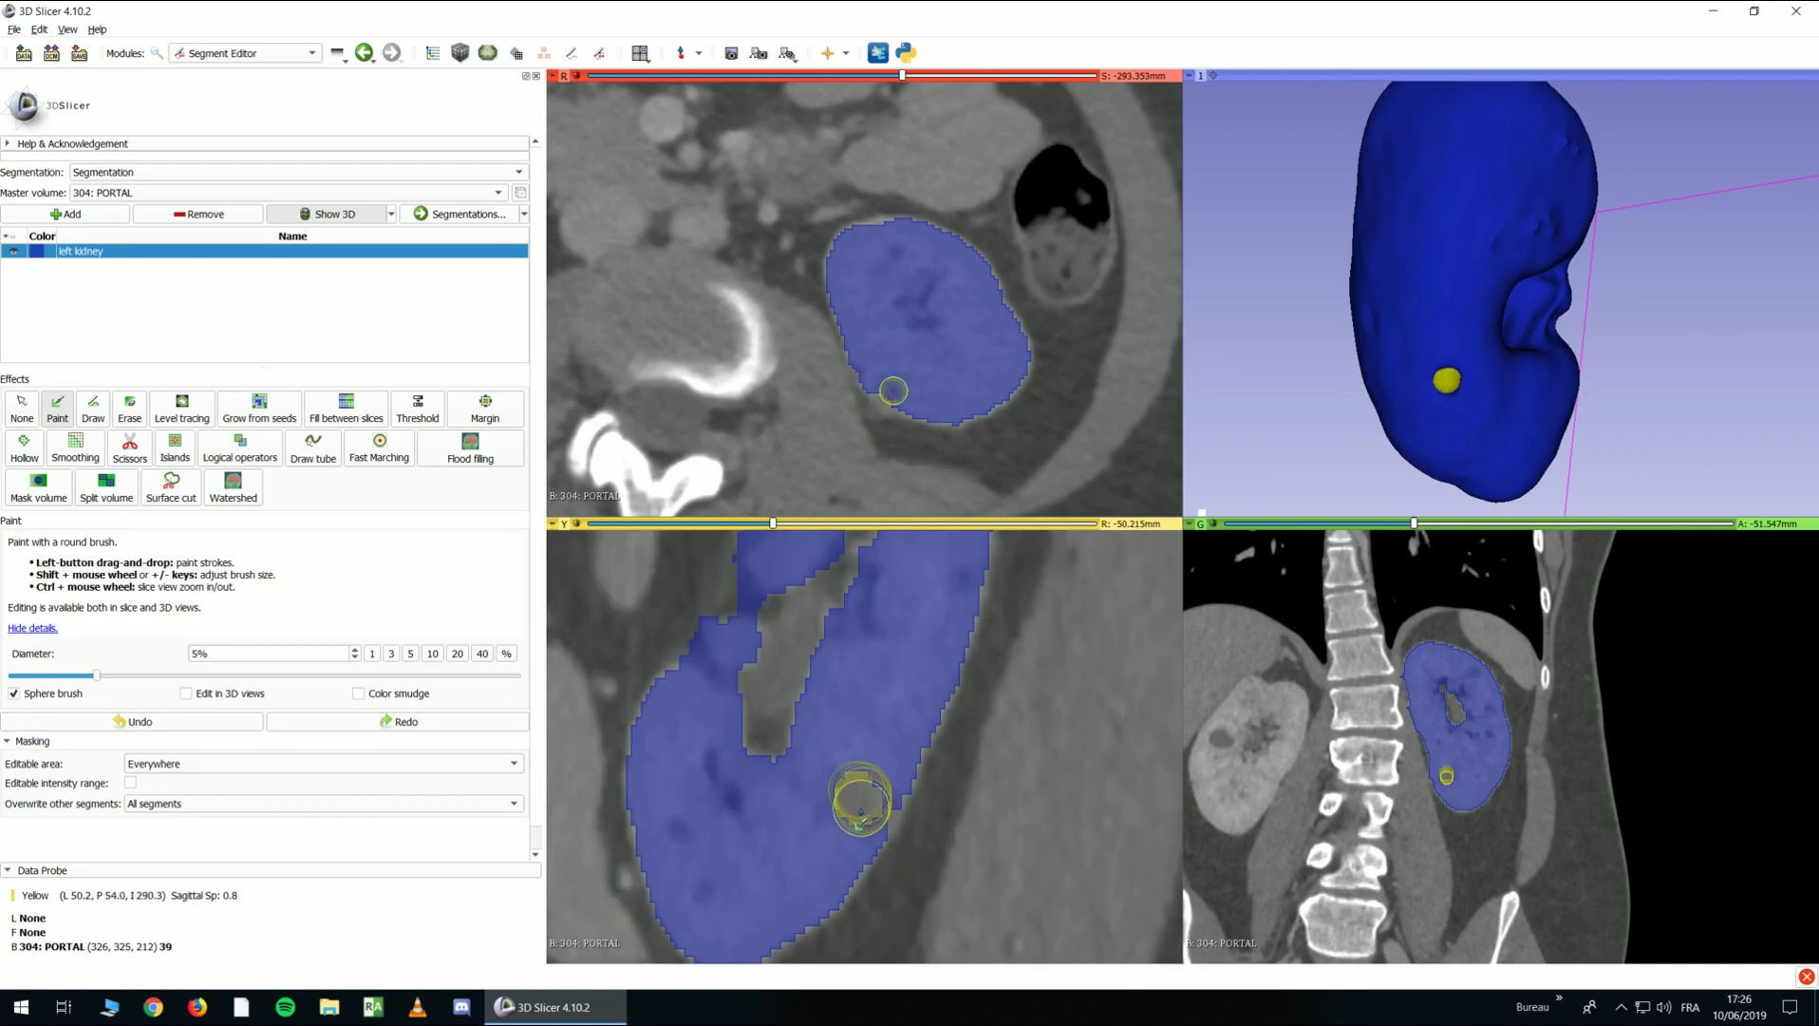
{"action": "scroll", "coordinate": [937, 760], "scroll_direction": "down", "scroll_amount": 1, "text": "ctrl"}
{"action": "scroll", "coordinate": [937, 759], "scroll_direction": "down", "scroll_amount": 1, "text": "ctrl"}
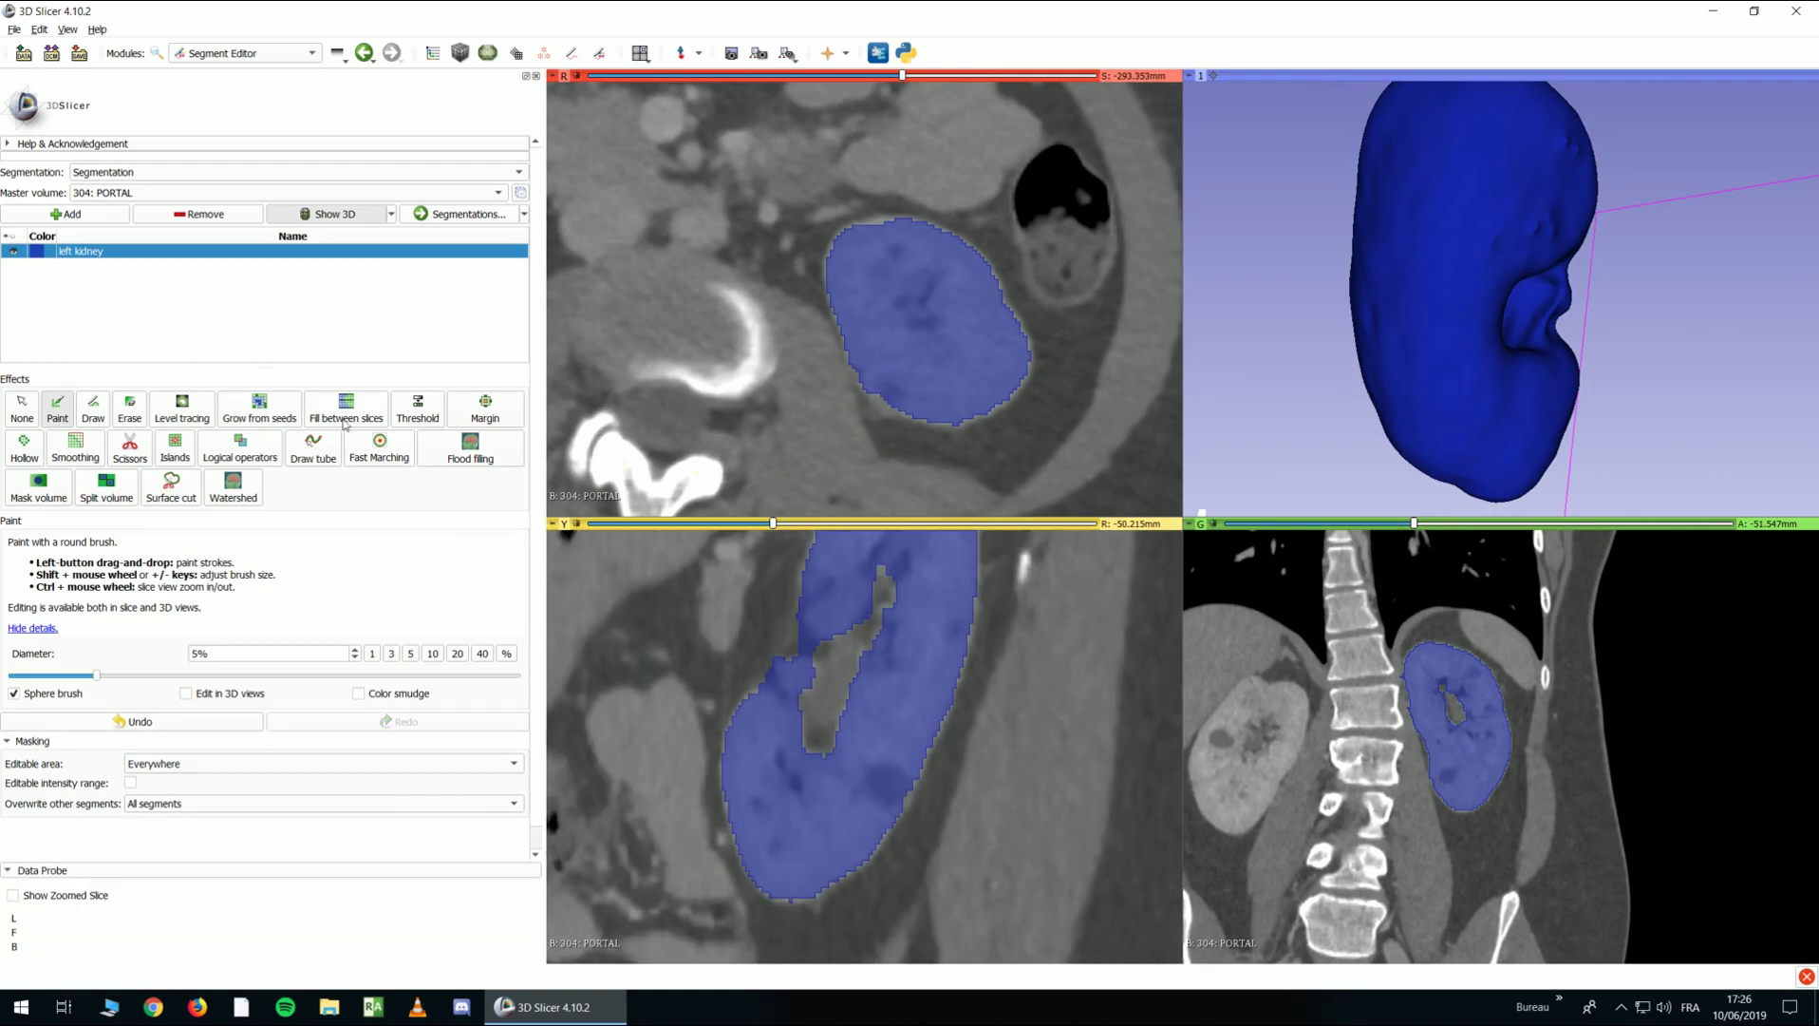
Return to the Smoothing effect, choose the Gaussian method and examine the kidney's surface irregularities in 3D
{"action": "left_click", "coordinate": [74, 448]}
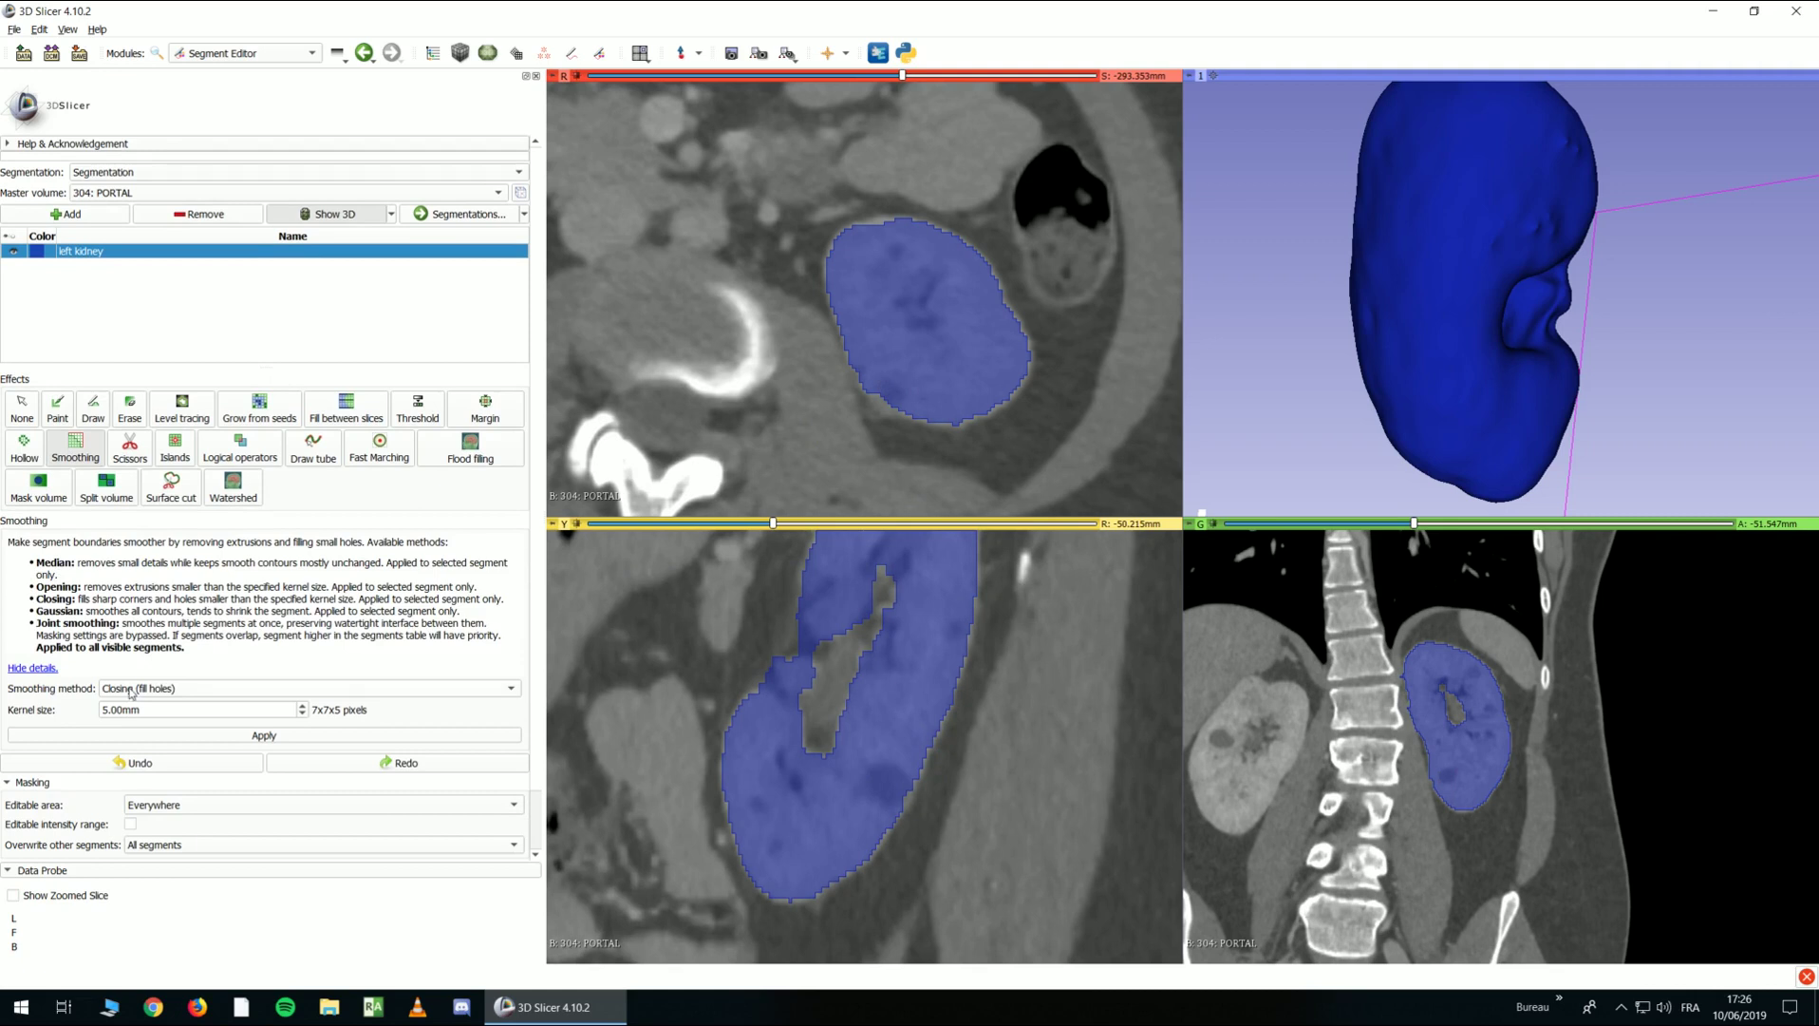
{"action": "left_click", "coordinate": [157, 693]}
{"action": "left_click", "coordinate": [152, 740]}
{"action": "scroll", "coordinate": [1322, 266], "scroll_direction": "up", "scroll_amount": 3}
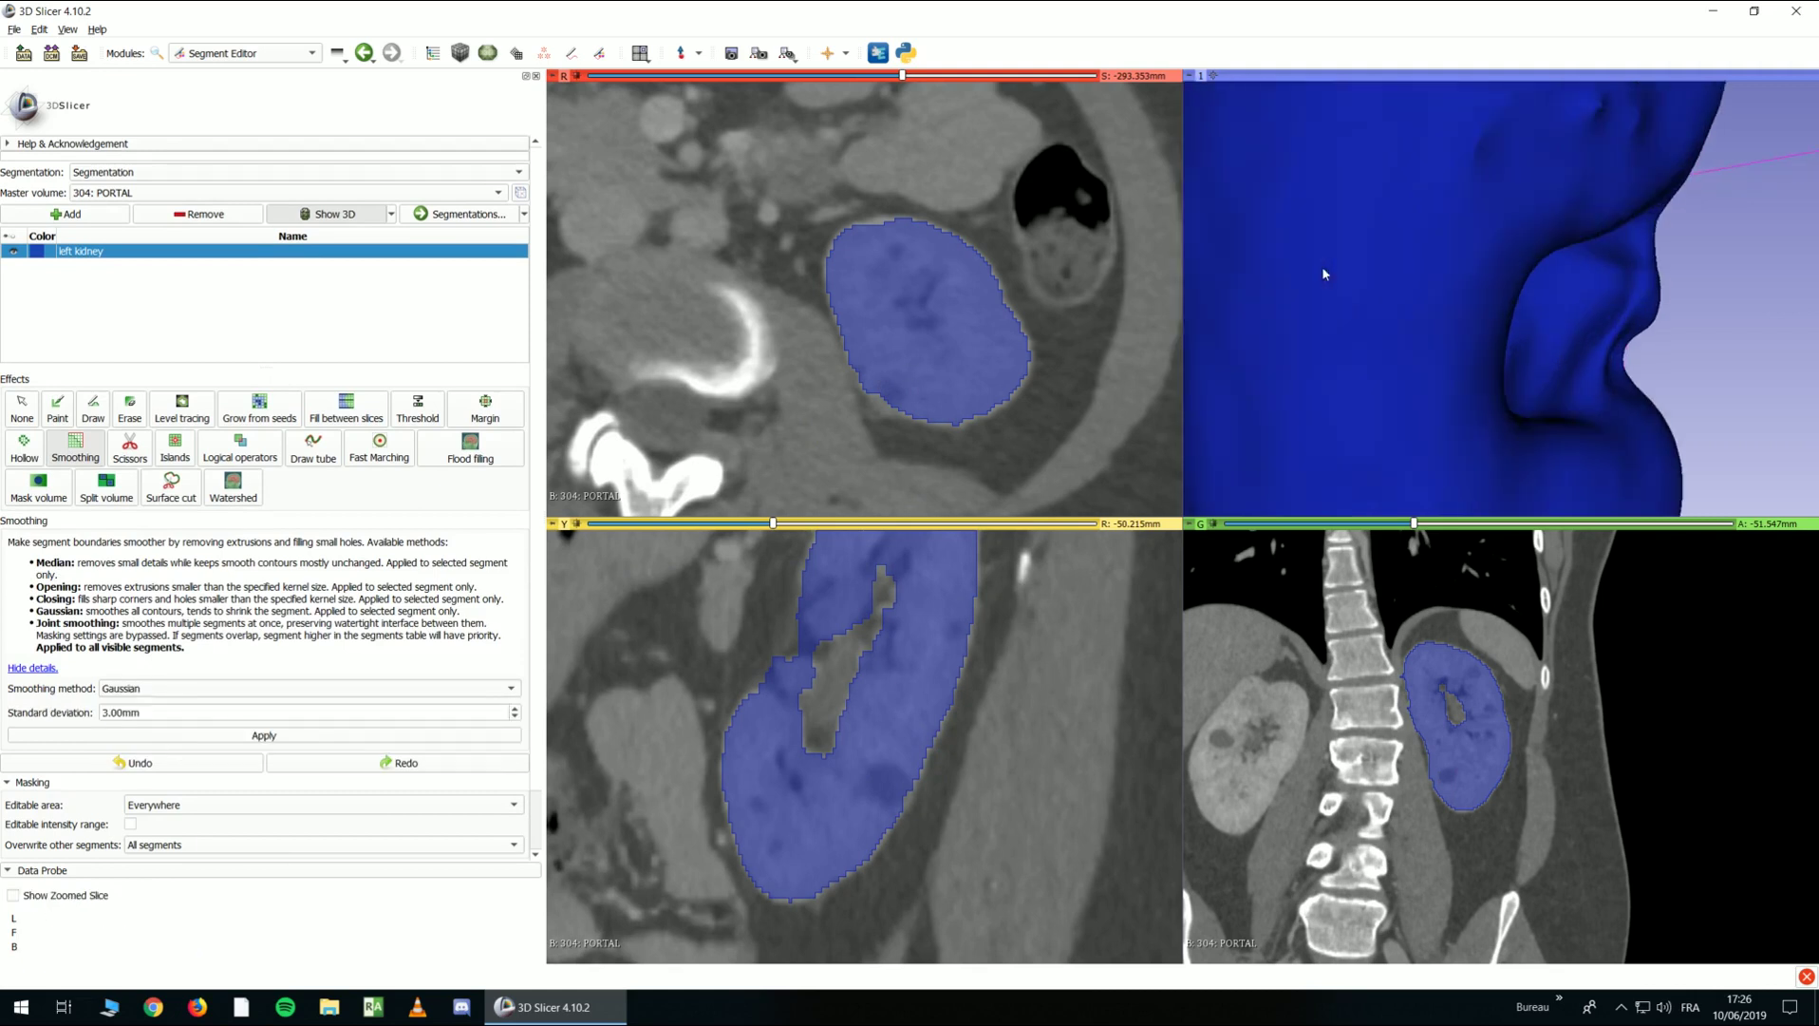
{"action": "scroll", "coordinate": [1344, 342], "scroll_direction": "down", "scroll_amount": 5}
{"action": "left_click_drag", "start_coordinate": [1344, 343], "coordinate": [1598, 340]}
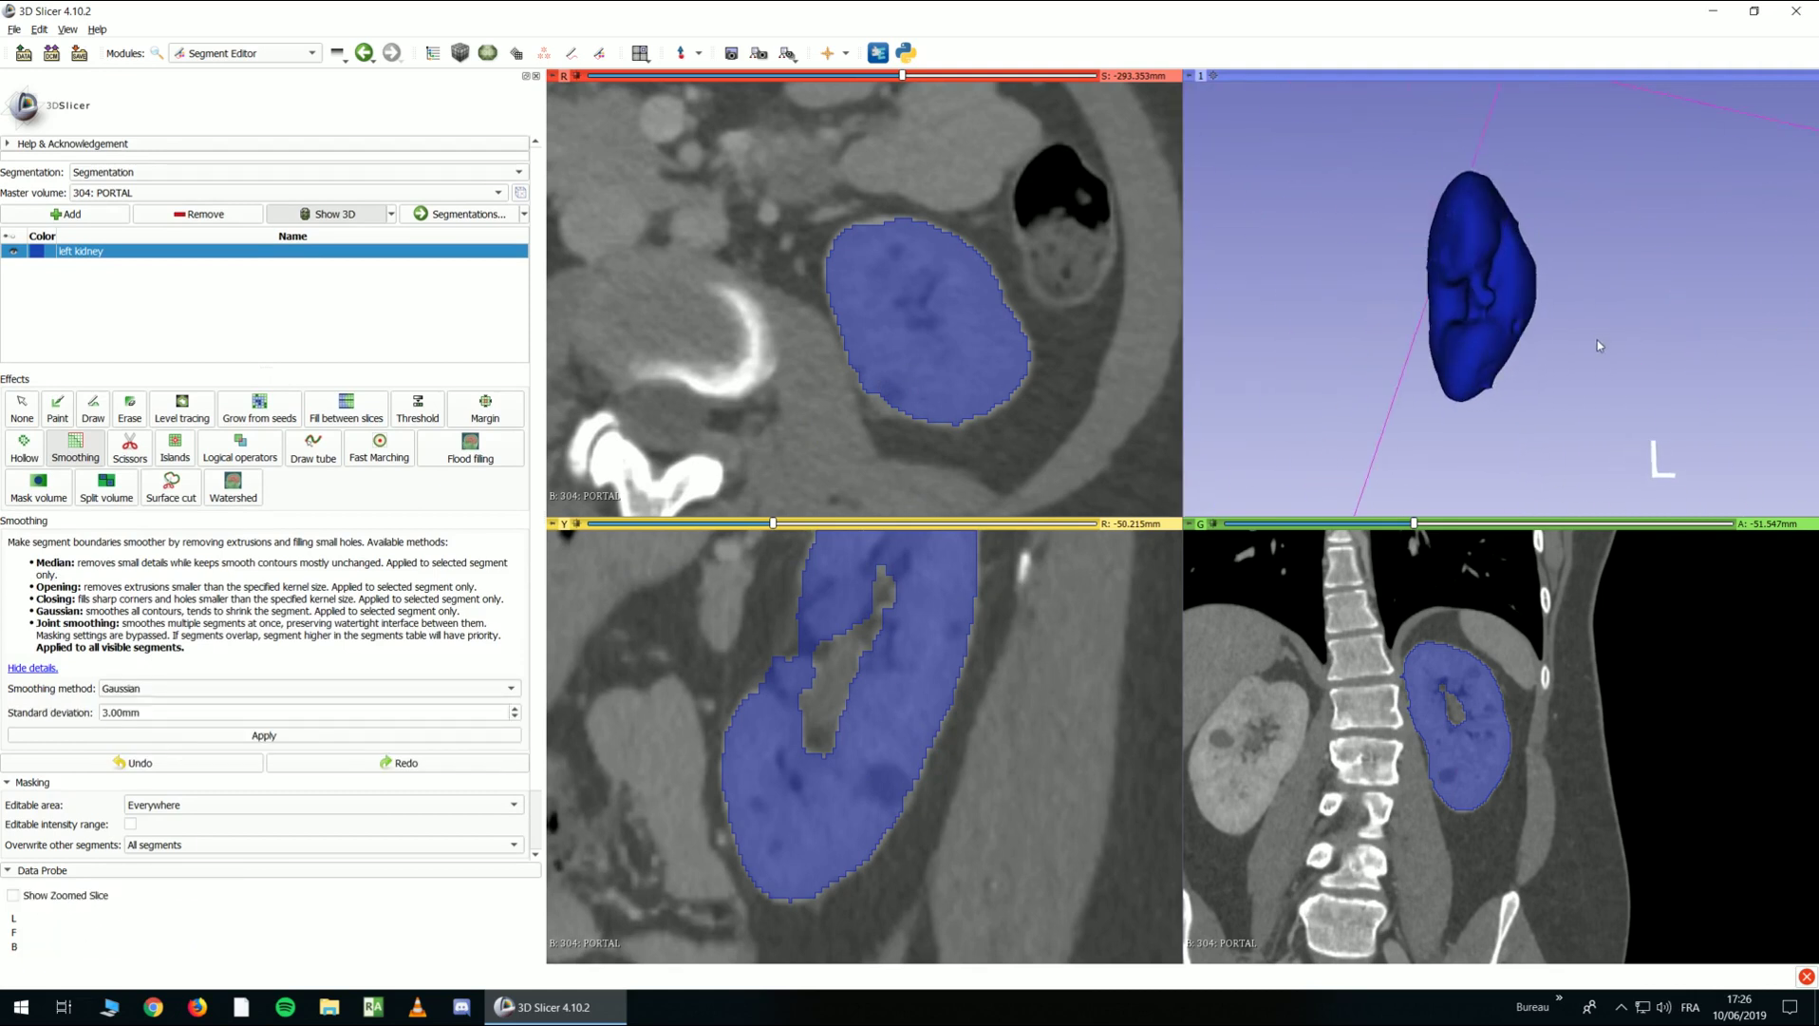
{"action": "scroll", "coordinate": [1567, 277], "scroll_direction": "up", "scroll_amount": 5}
{"action": "scroll", "coordinate": [1599, 275], "scroll_direction": "down", "scroll_amount": 4}
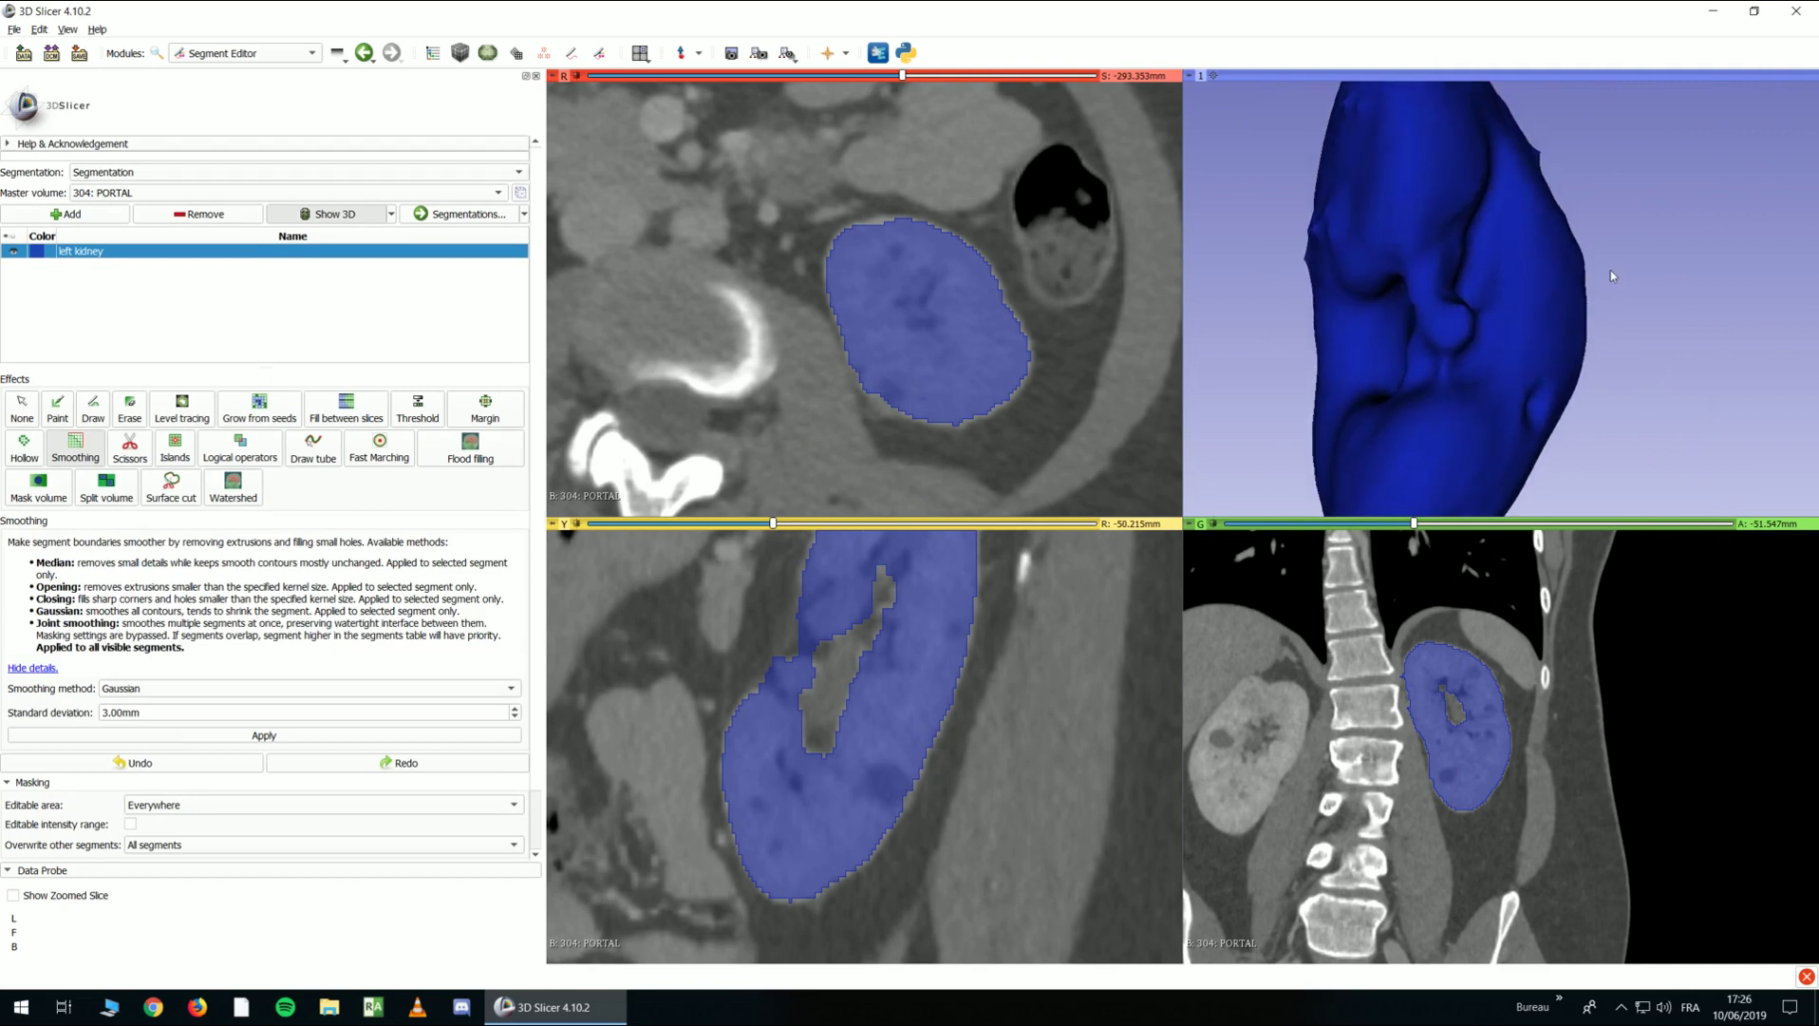
{"action": "left_click_drag", "start_coordinate": [1559, 297], "coordinate": [1388, 182]}
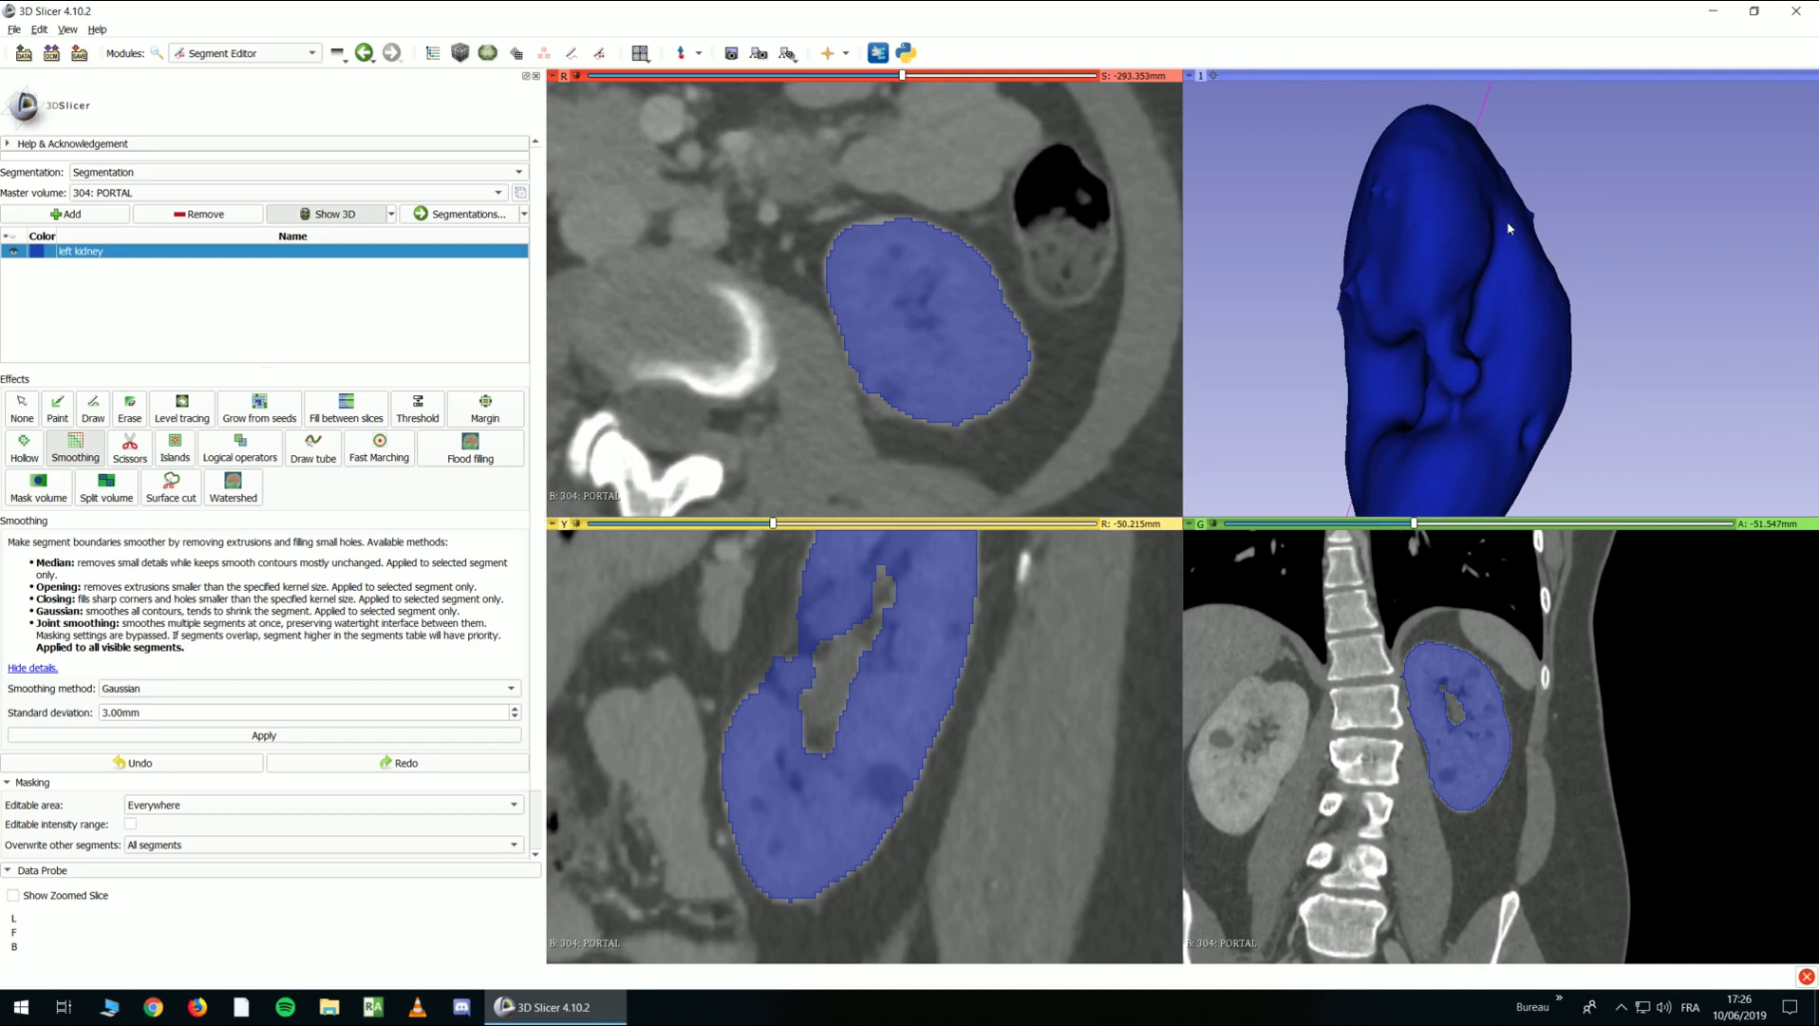
Smooth the left kidney with the Gaussian method at a 4.00 mm standard deviation and examine its surface in 3D
{"action": "left_click", "coordinate": [105, 713]}
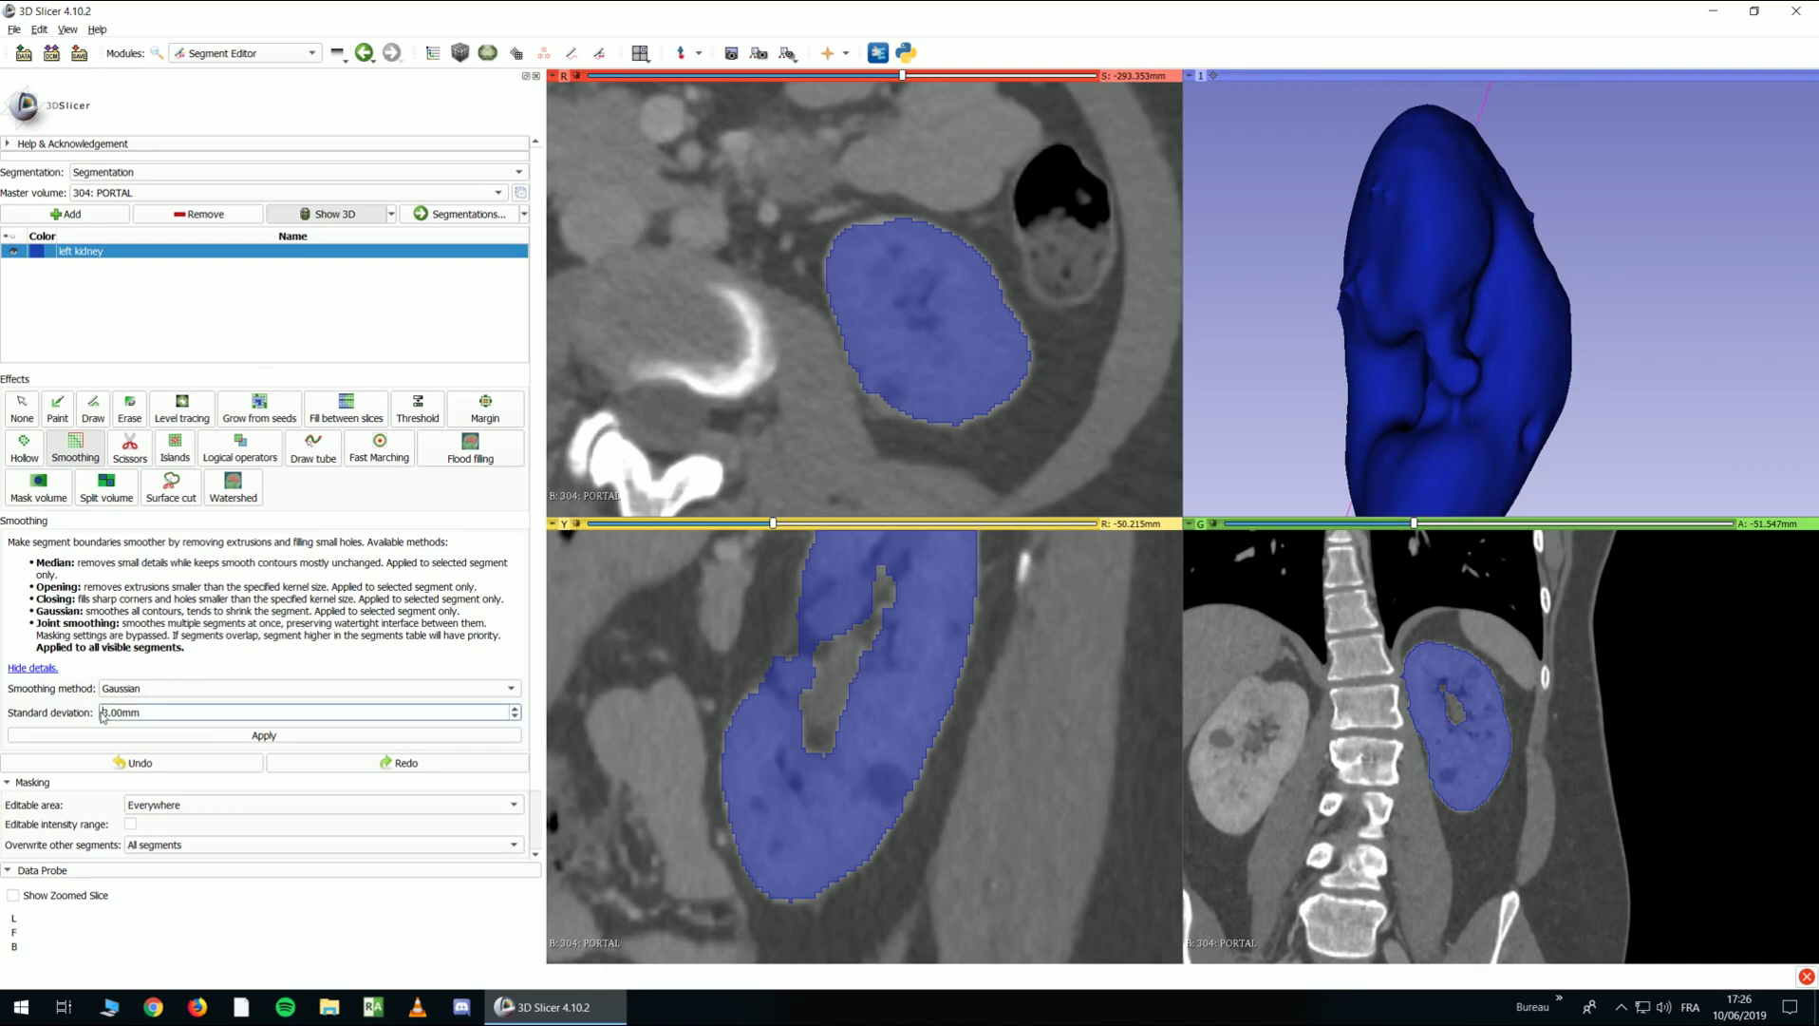
{"action": "type", "text": "4"}
{"action": "left_click", "coordinate": [281, 733]}
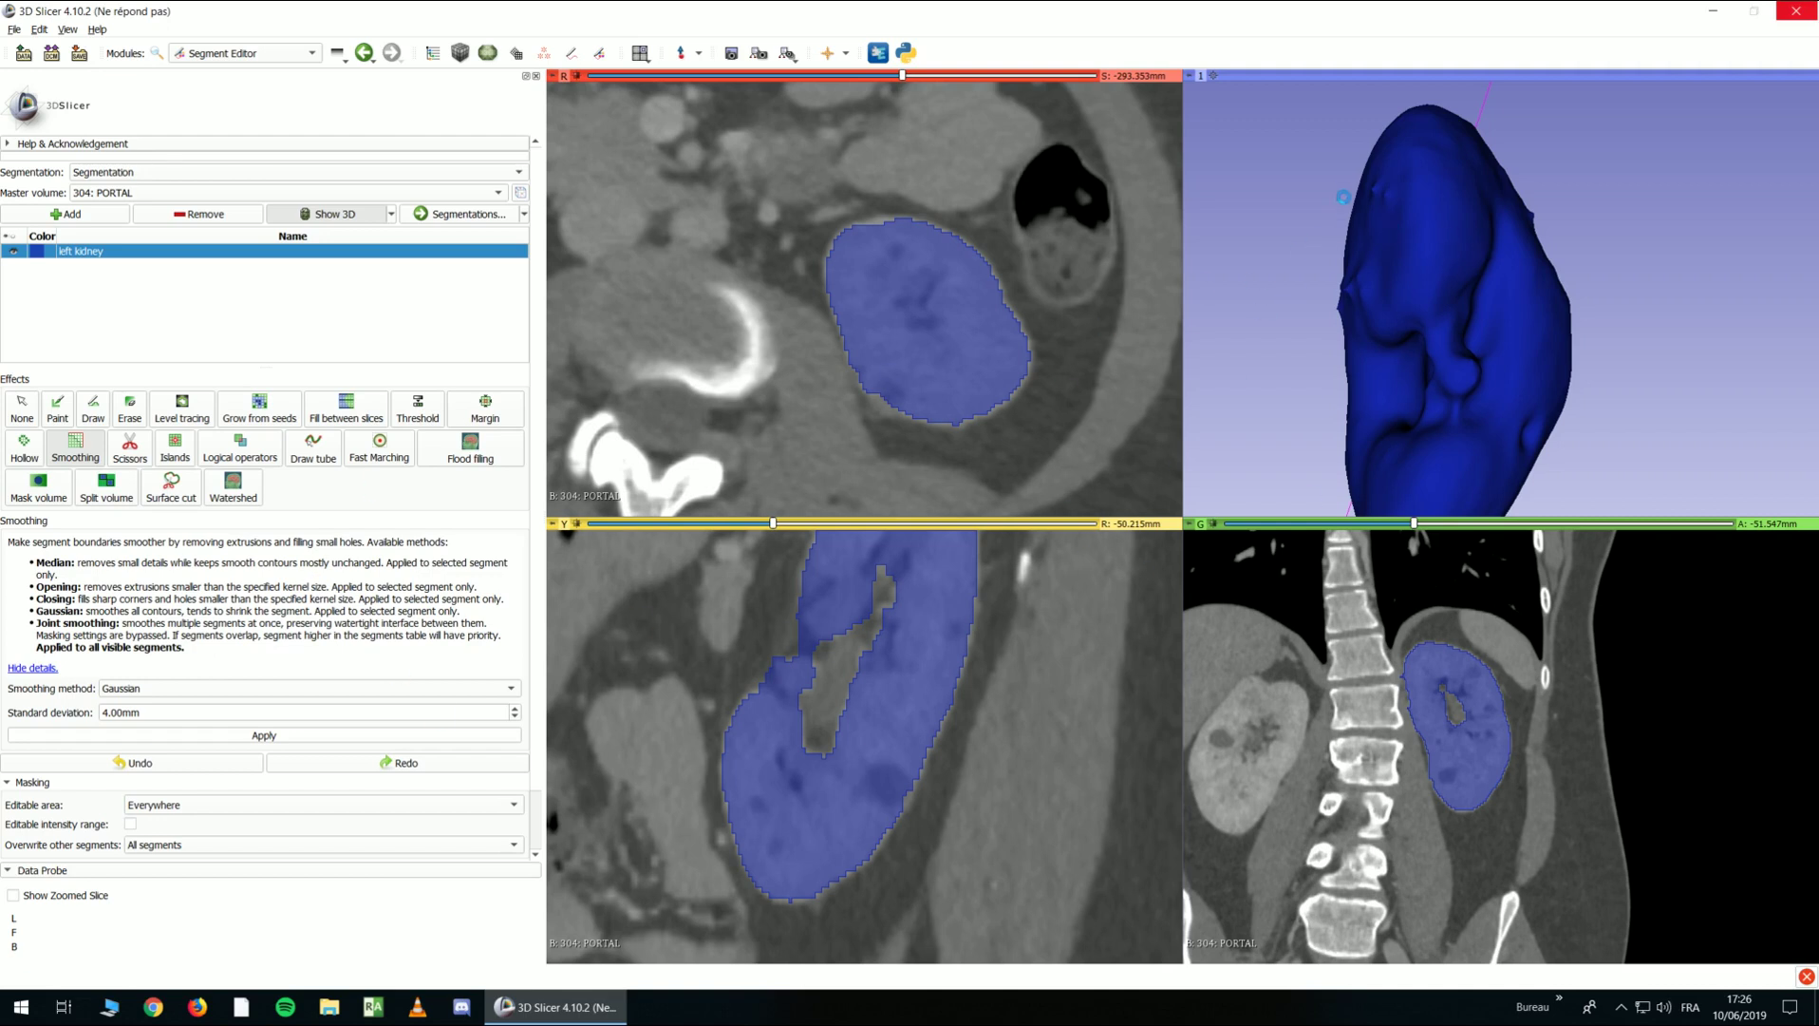
{"action": "left_click_drag", "start_coordinate": [1289, 304], "coordinate": [1078, 379]}
{"action": "left_click_drag", "start_coordinate": [1330, 380], "coordinate": [1076, 500]}
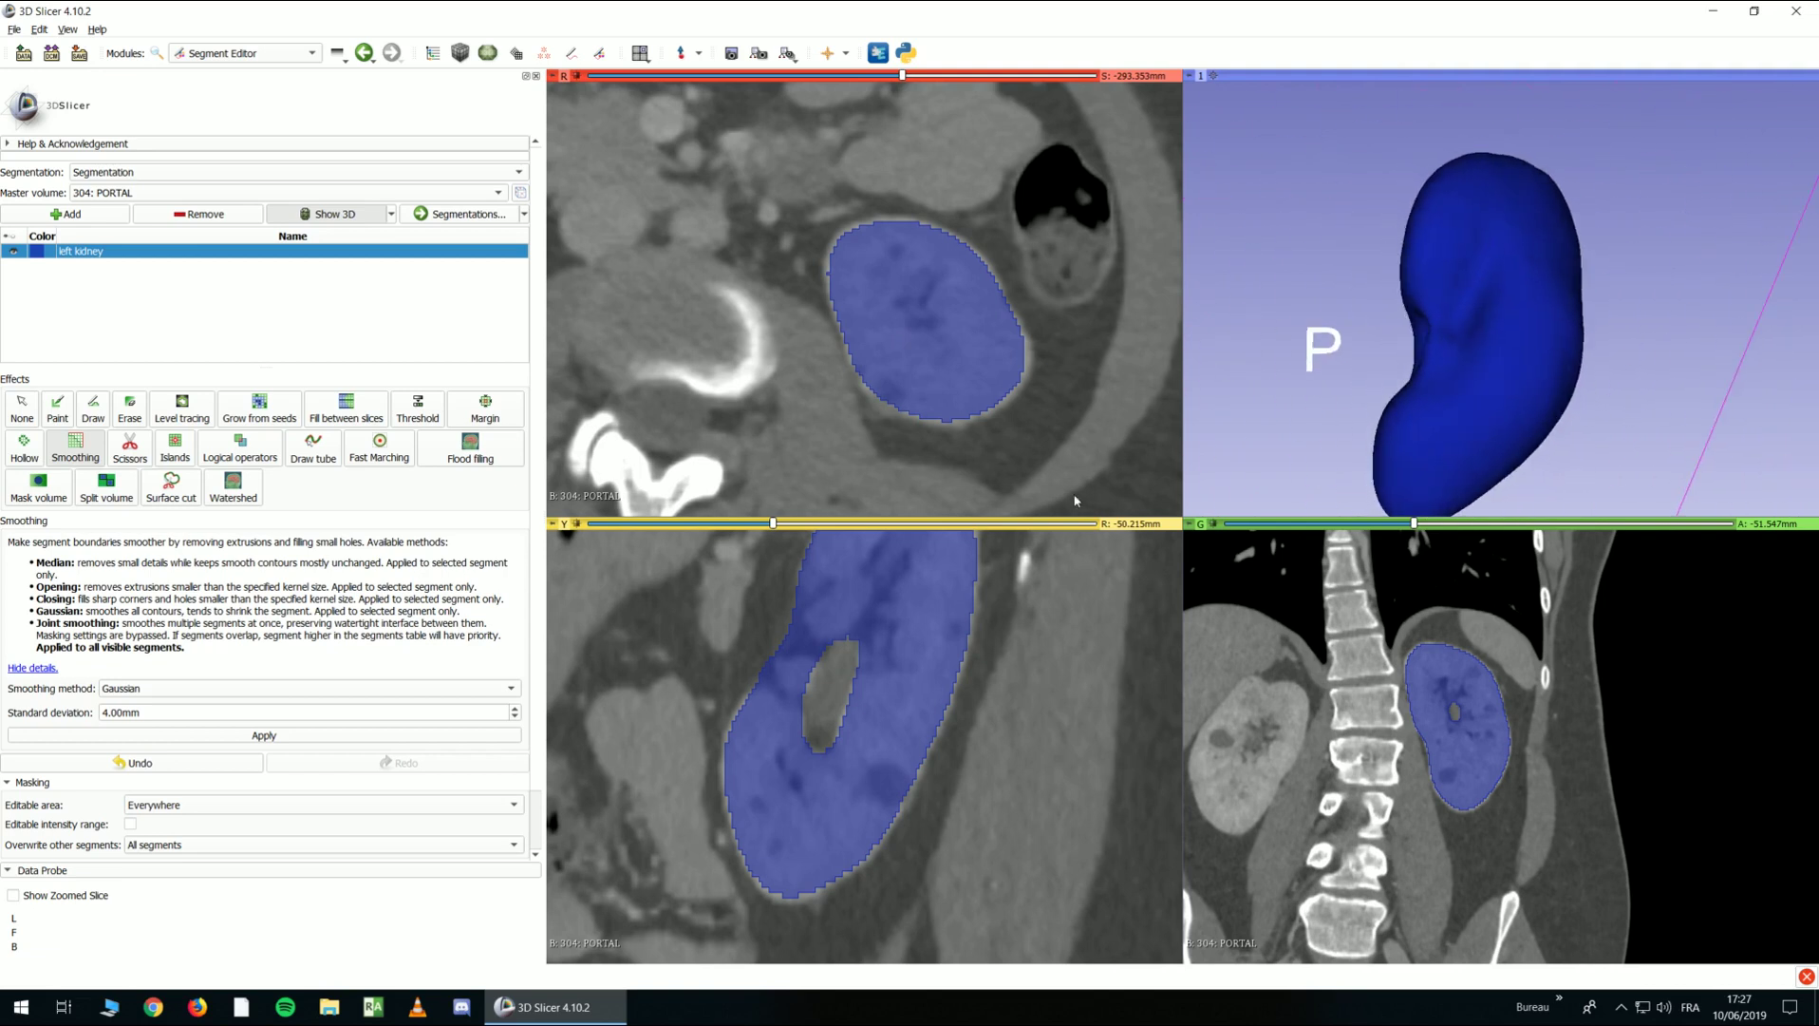
Undo the Gaussian smoothing and choose the Joint smoothing method
{"action": "left_click", "coordinate": [210, 768]}
{"action": "left_click", "coordinate": [156, 689]}
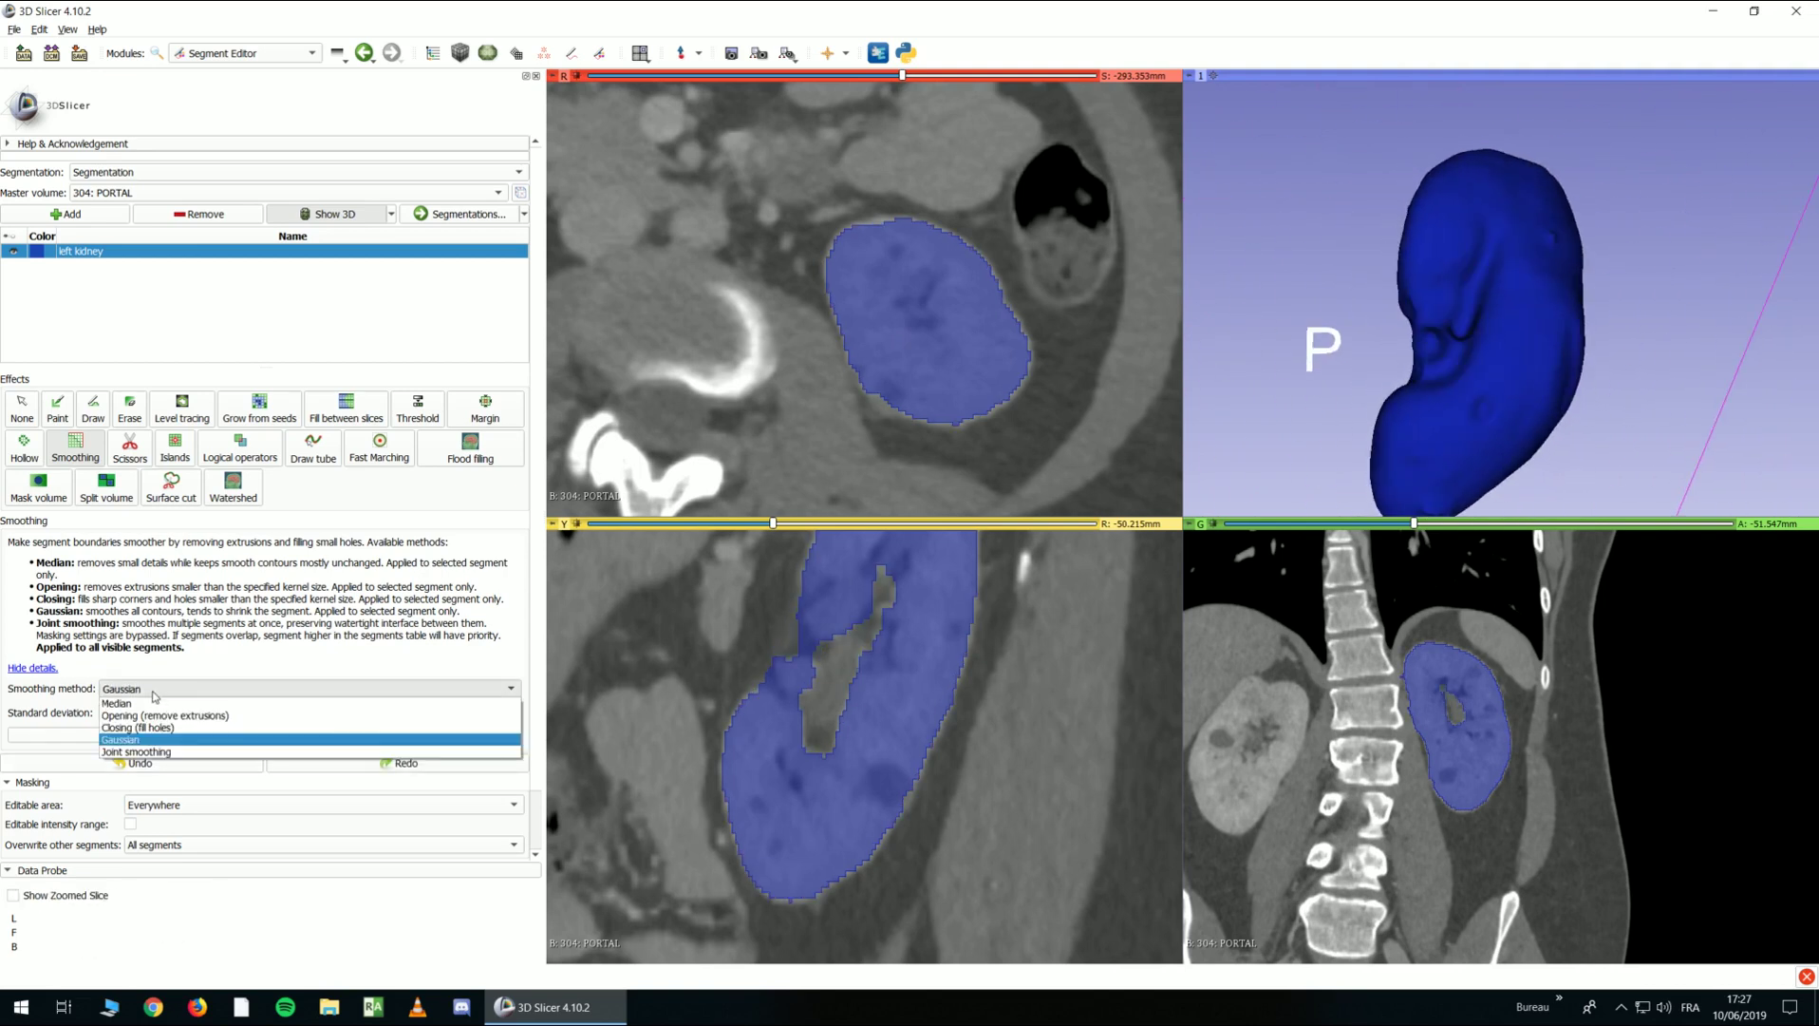
{"action": "left_click", "coordinate": [162, 756]}
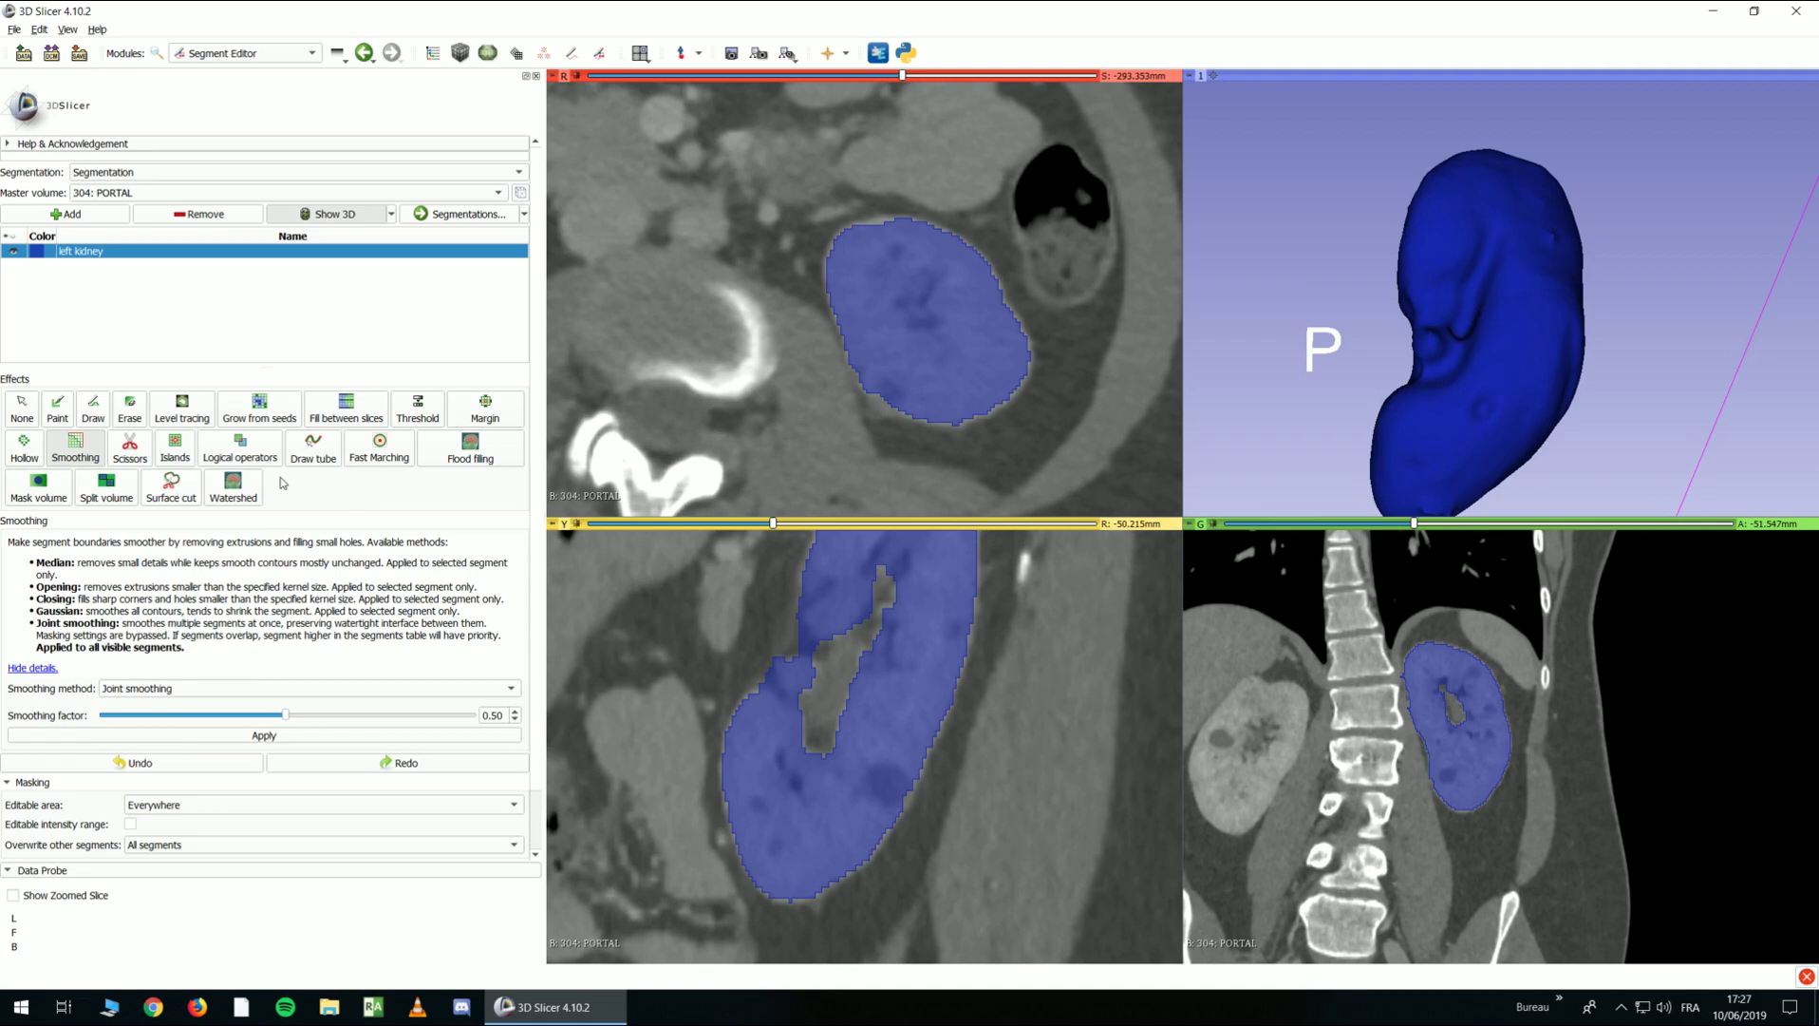
{"action": "scroll", "coordinate": [440, 475], "scroll_direction": "down", "scroll_amount": 1}
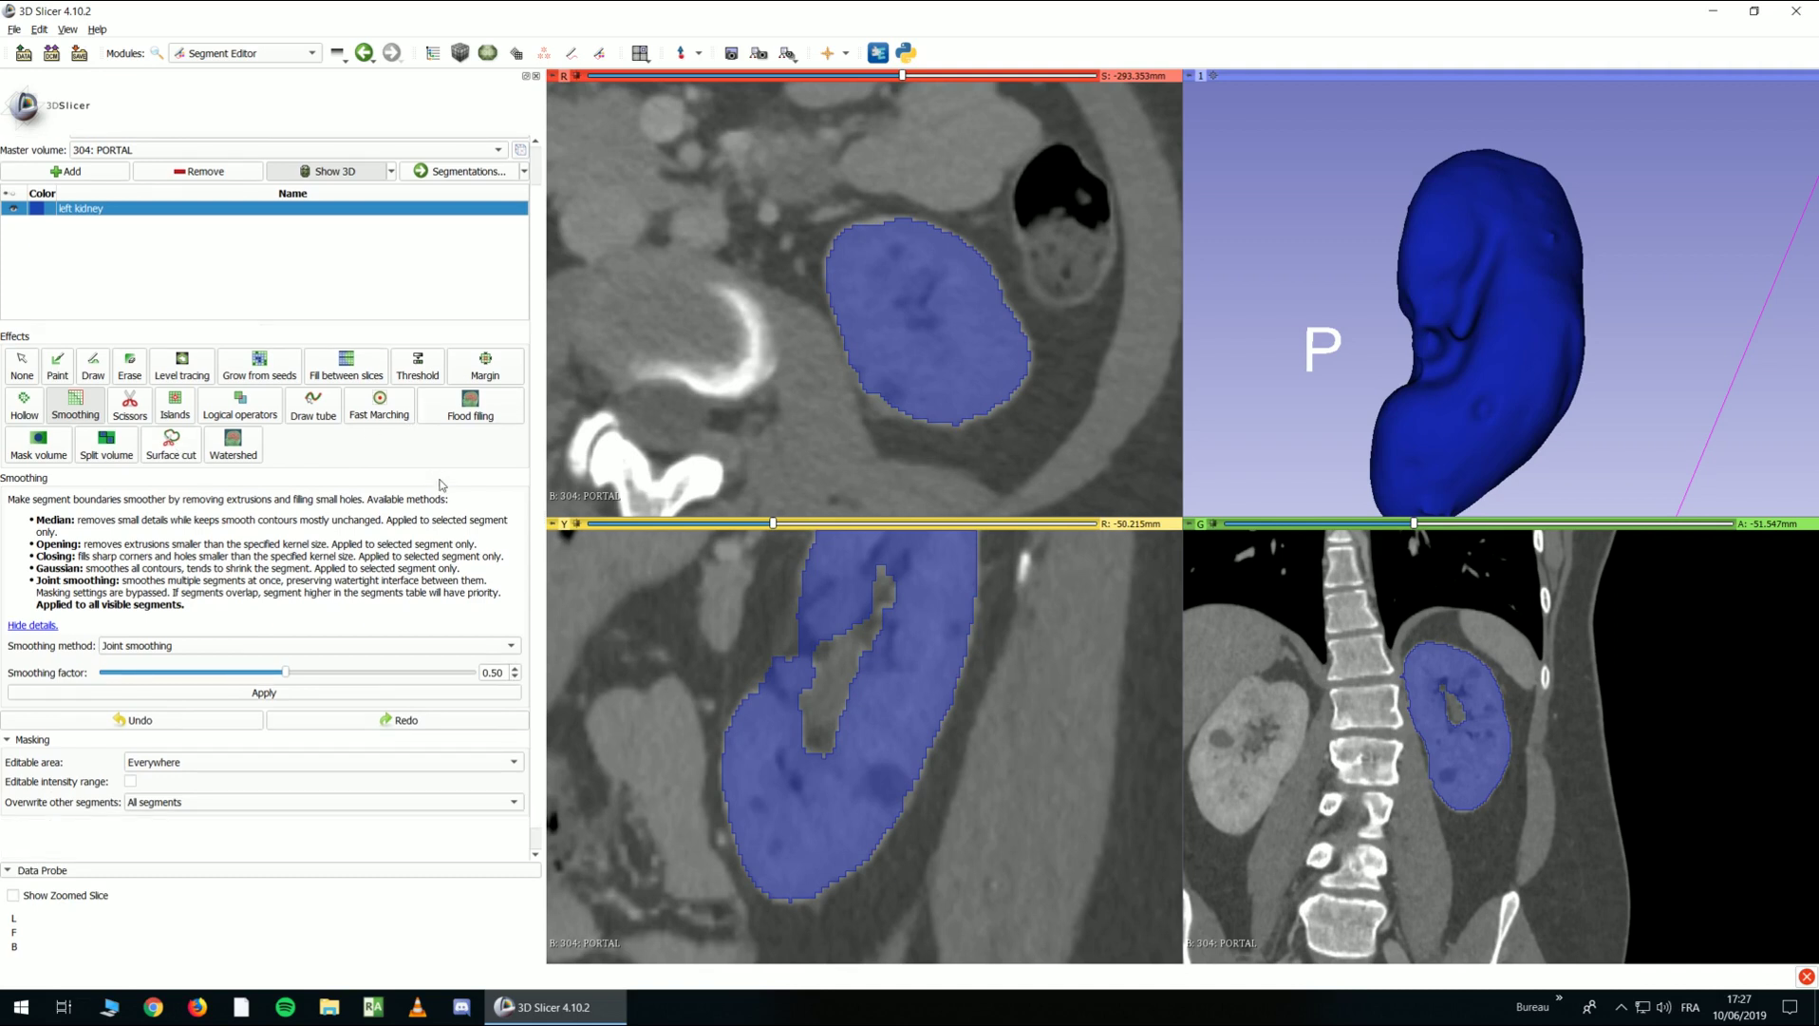
{"action": "scroll", "coordinate": [864, 418], "scroll_direction": "up", "scroll_amount": 1}
{"action": "scroll", "coordinate": [1262, 391], "scroll_direction": "up", "scroll_amount": 3}
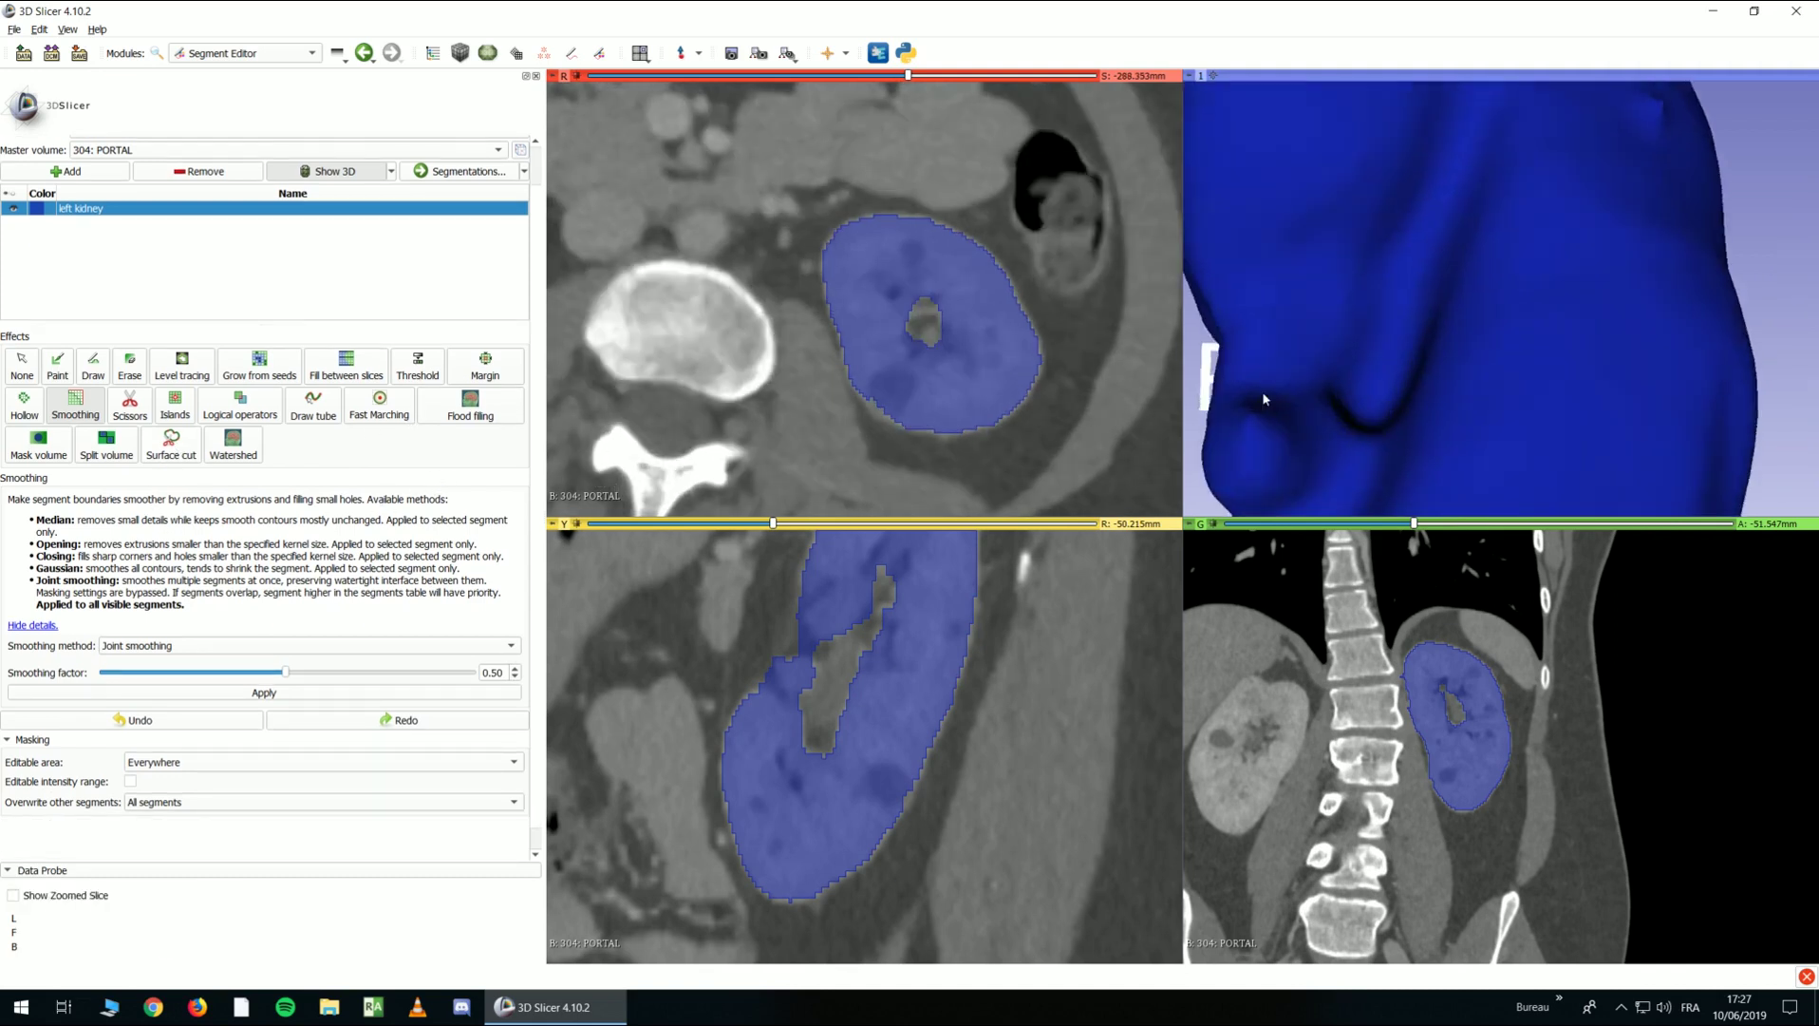
{"action": "scroll", "coordinate": [1326, 408], "scroll_direction": "down", "scroll_amount": 4}
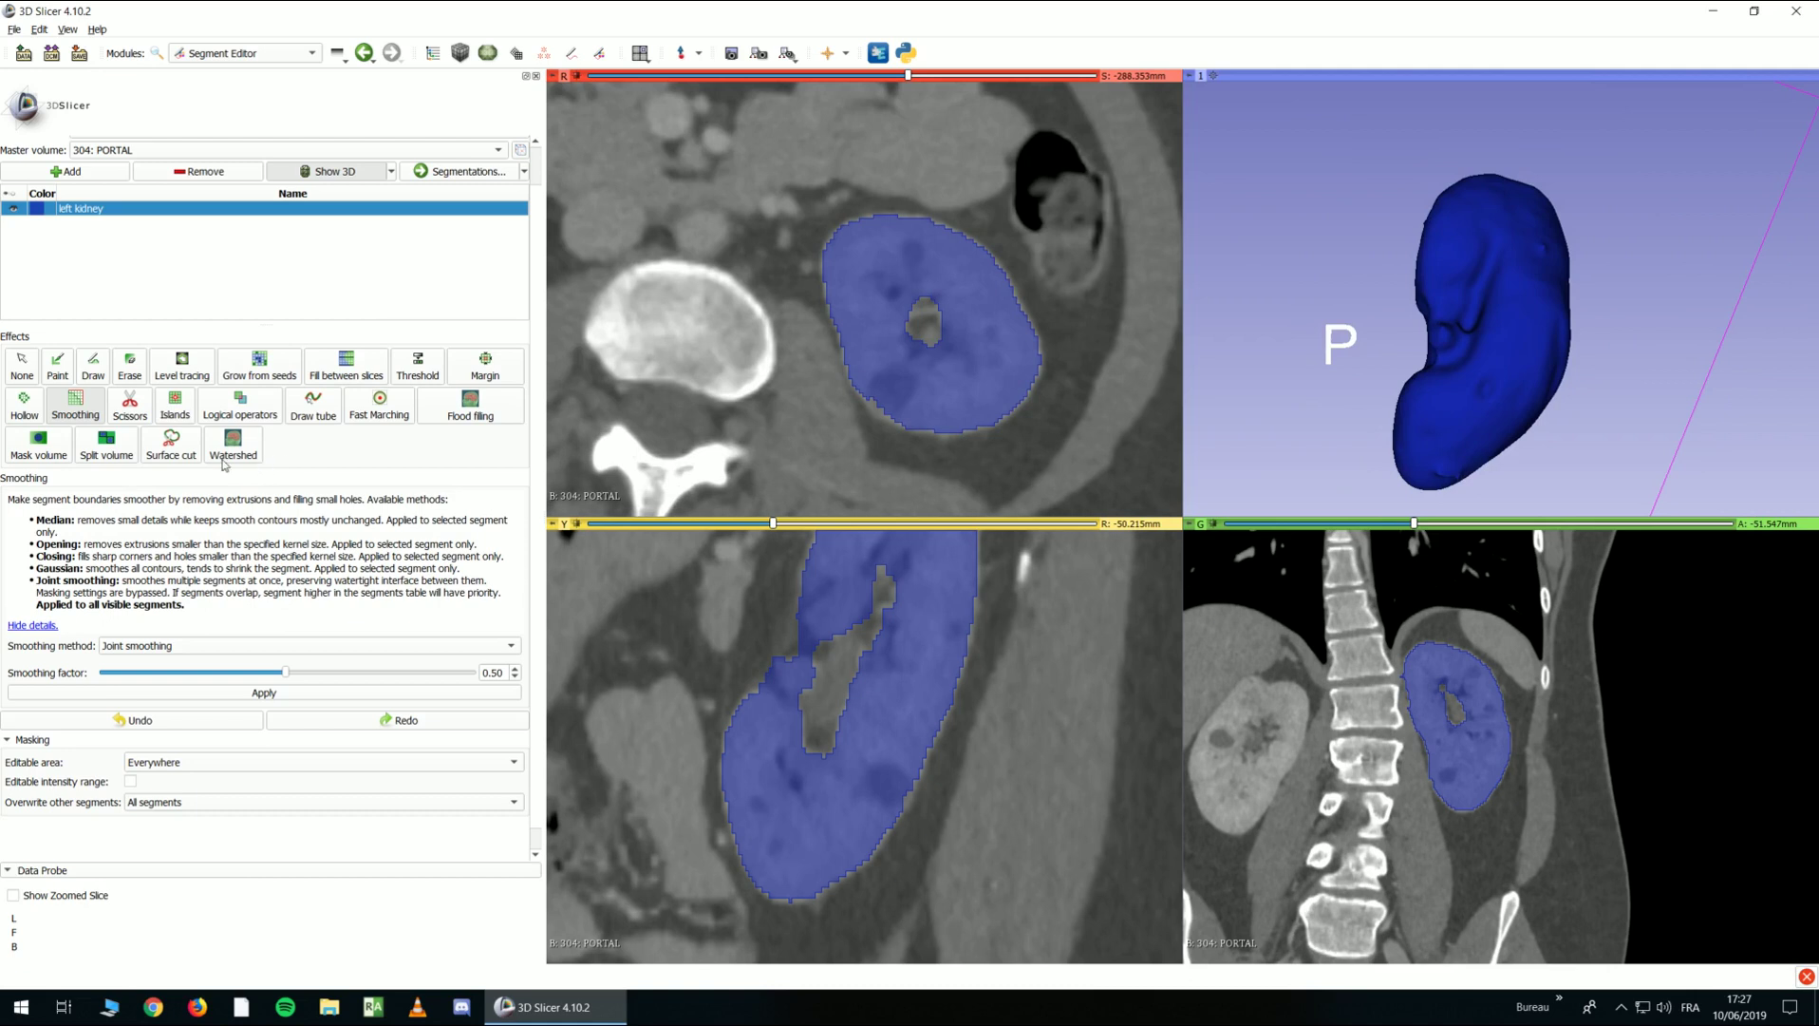
Activate the Surface cut effect and frame the whole abdomen around the left kidney in the slice views
{"action": "left_click", "coordinate": [171, 443]}
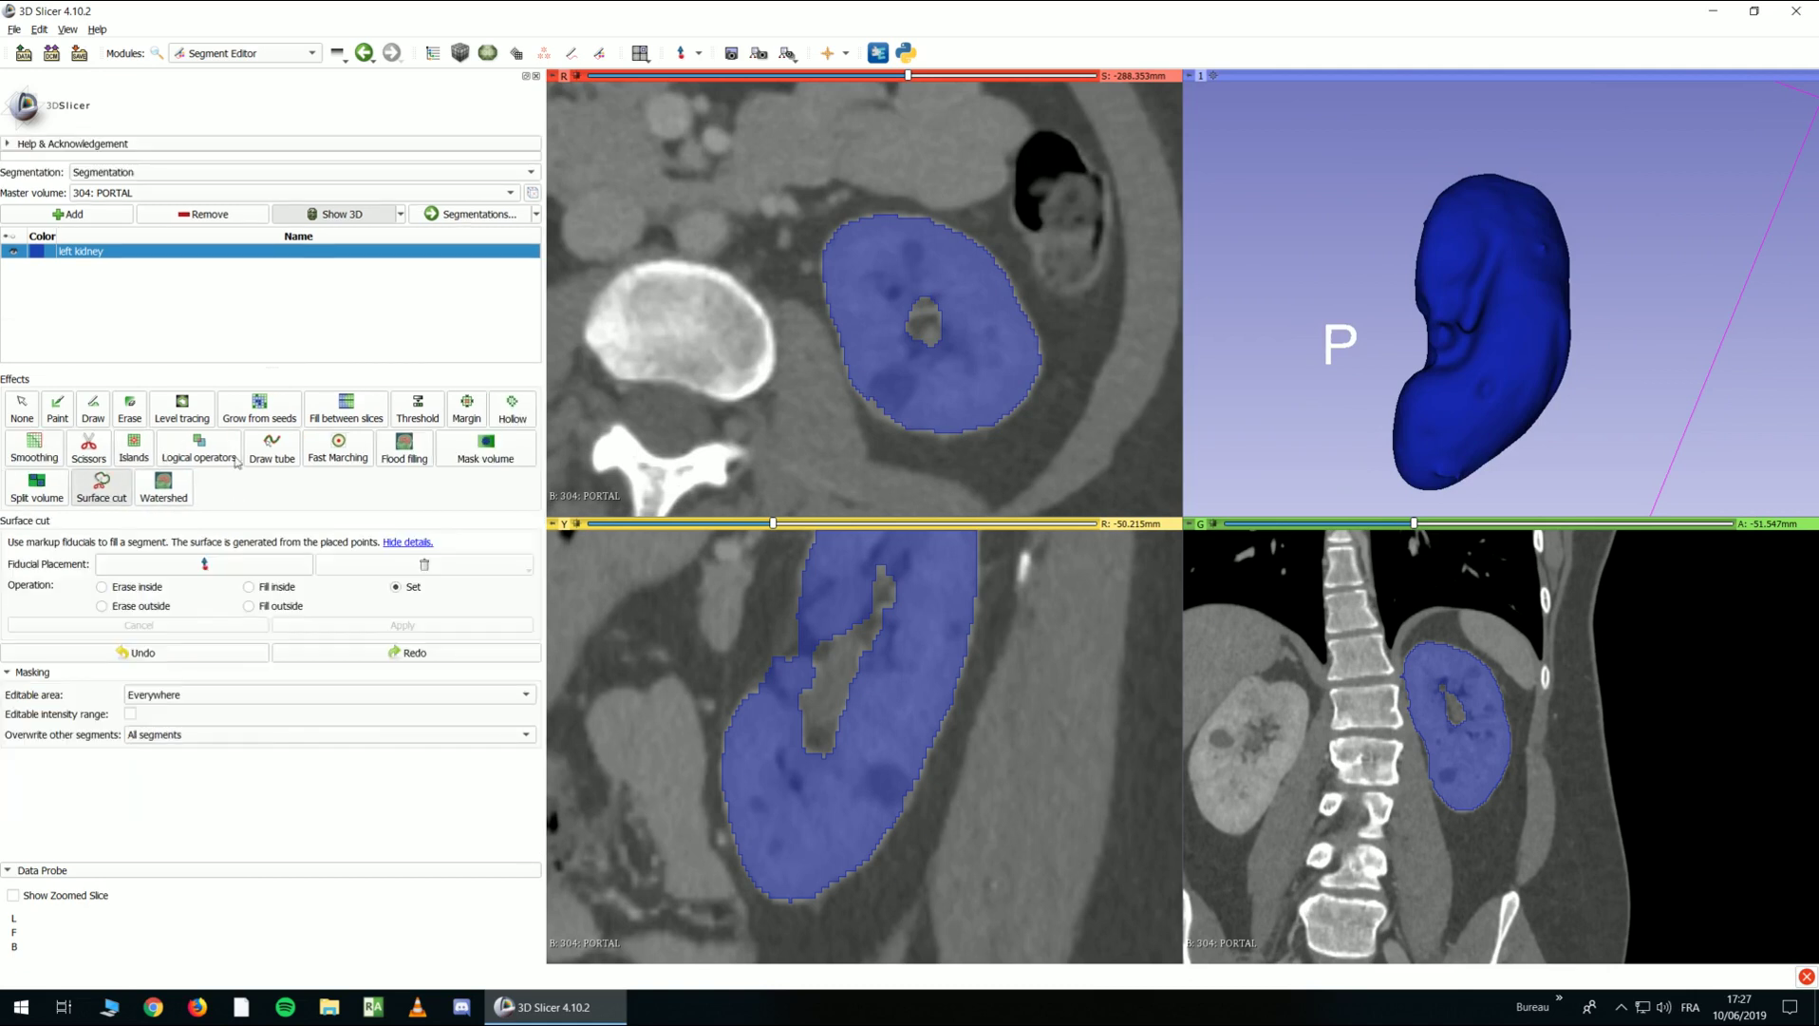
{"action": "scroll", "coordinate": [1325, 372], "scroll_direction": "down", "scroll_amount": 2}
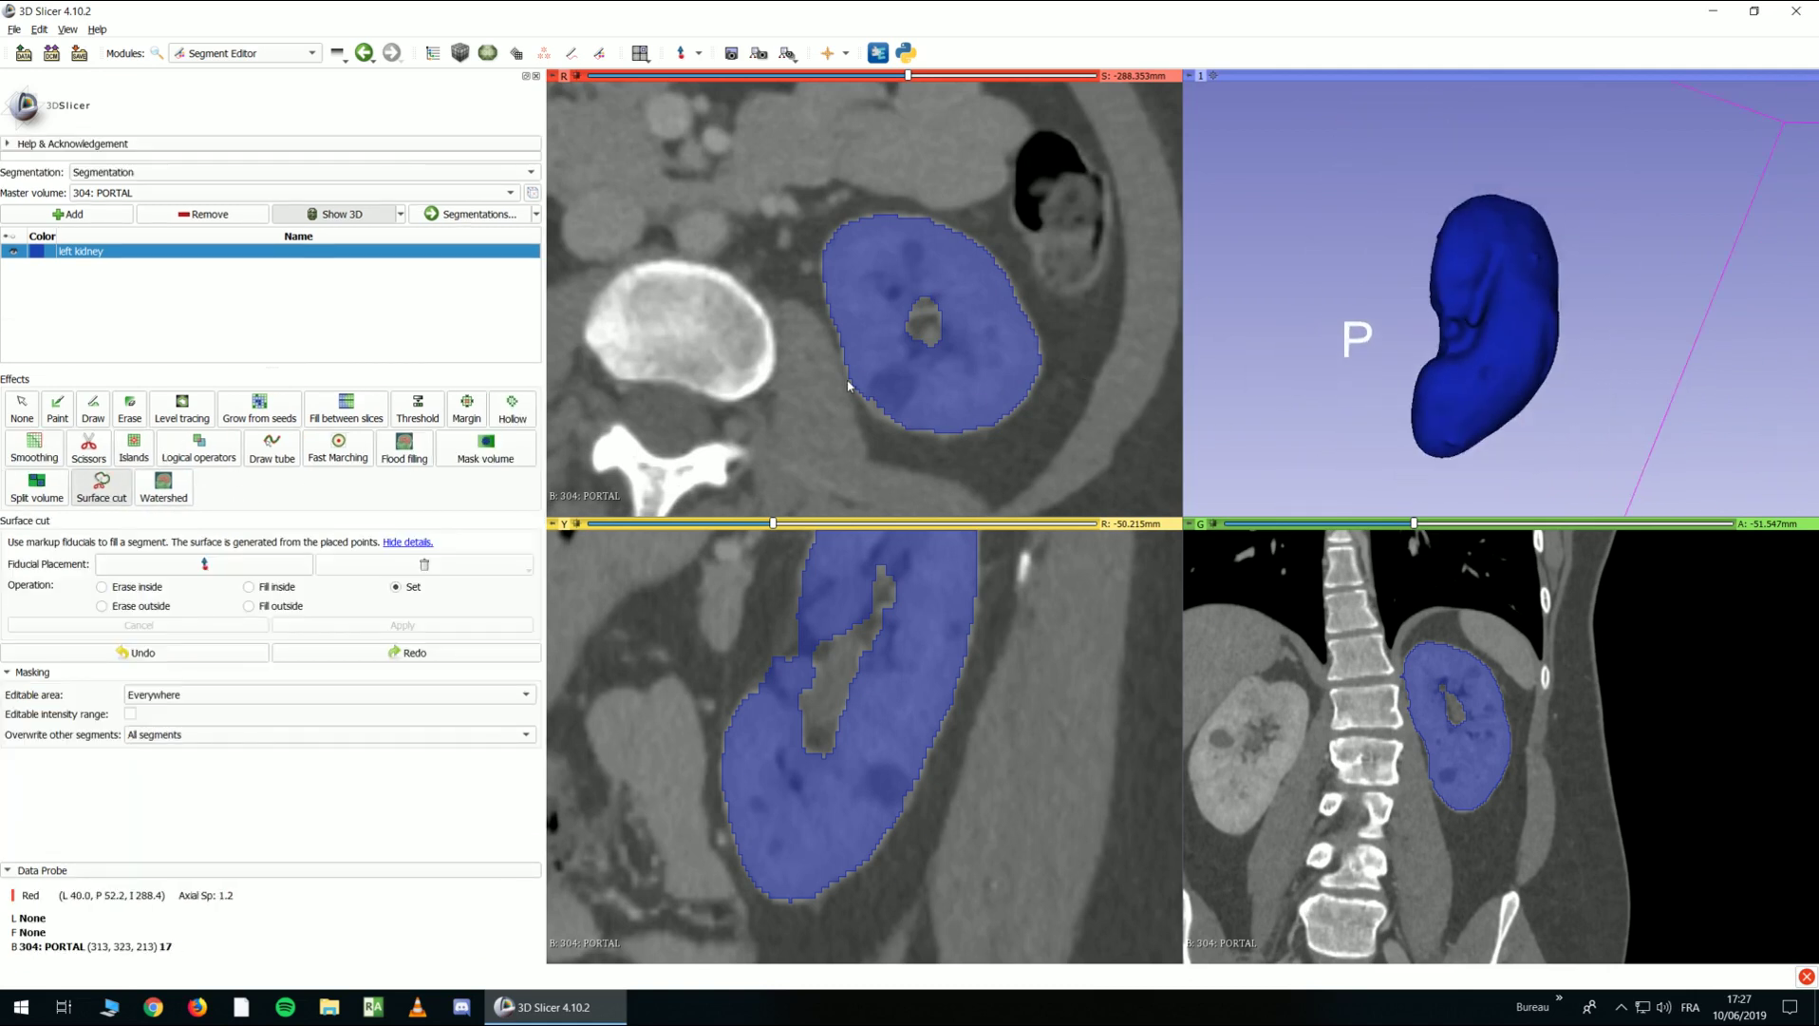
{"action": "scroll", "coordinate": [848, 383], "scroll_direction": "down", "scroll_amount": 3, "text": "ctrl"}
{"action": "scroll", "coordinate": [848, 384], "scroll_direction": "down", "scroll_amount": 2, "text": "ctrl"}
{"action": "scroll", "coordinate": [829, 609], "scroll_direction": "down", "scroll_amount": 3, "text": "ctrl"}
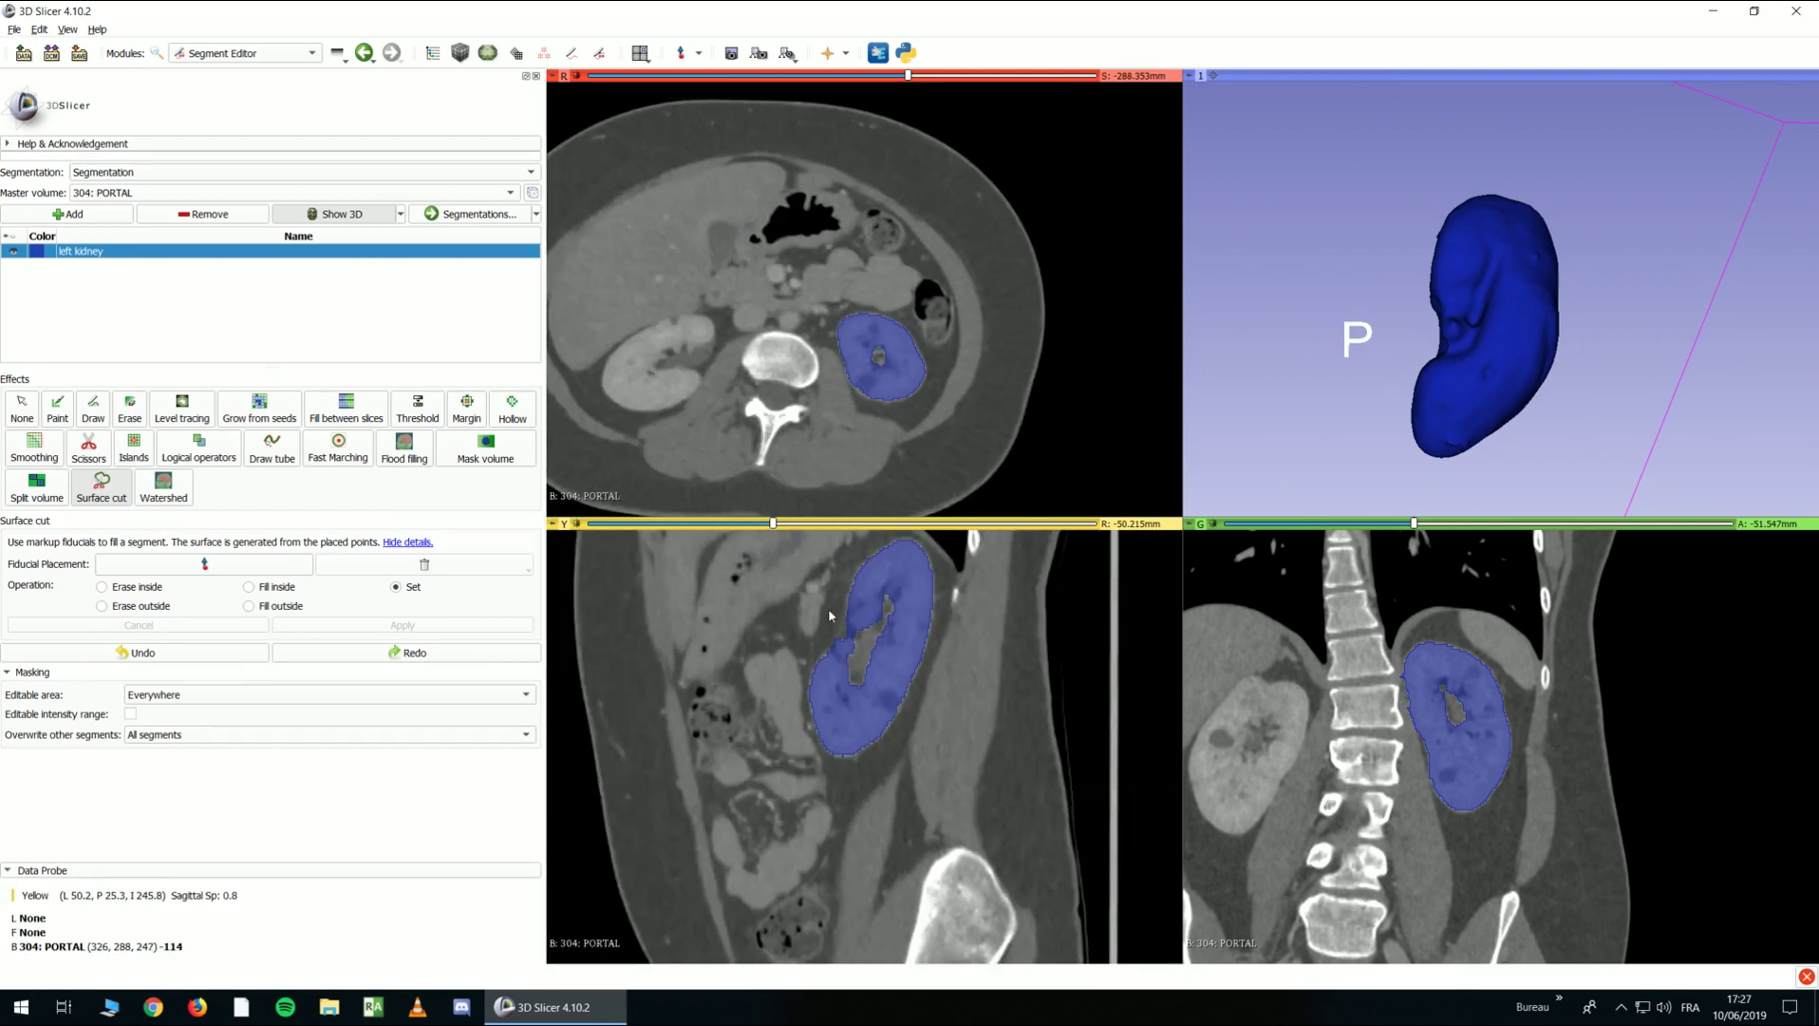
{"action": "middle_click_drag", "start_coordinate": [829, 608], "coordinate": [851, 630]}
{"action": "scroll", "coordinate": [864, 603], "scroll_direction": "down", "scroll_amount": 2, "text": "ctrl"}
{"action": "scroll", "coordinate": [1336, 683], "scroll_direction": "down", "scroll_amount": 2, "text": "ctrl"}
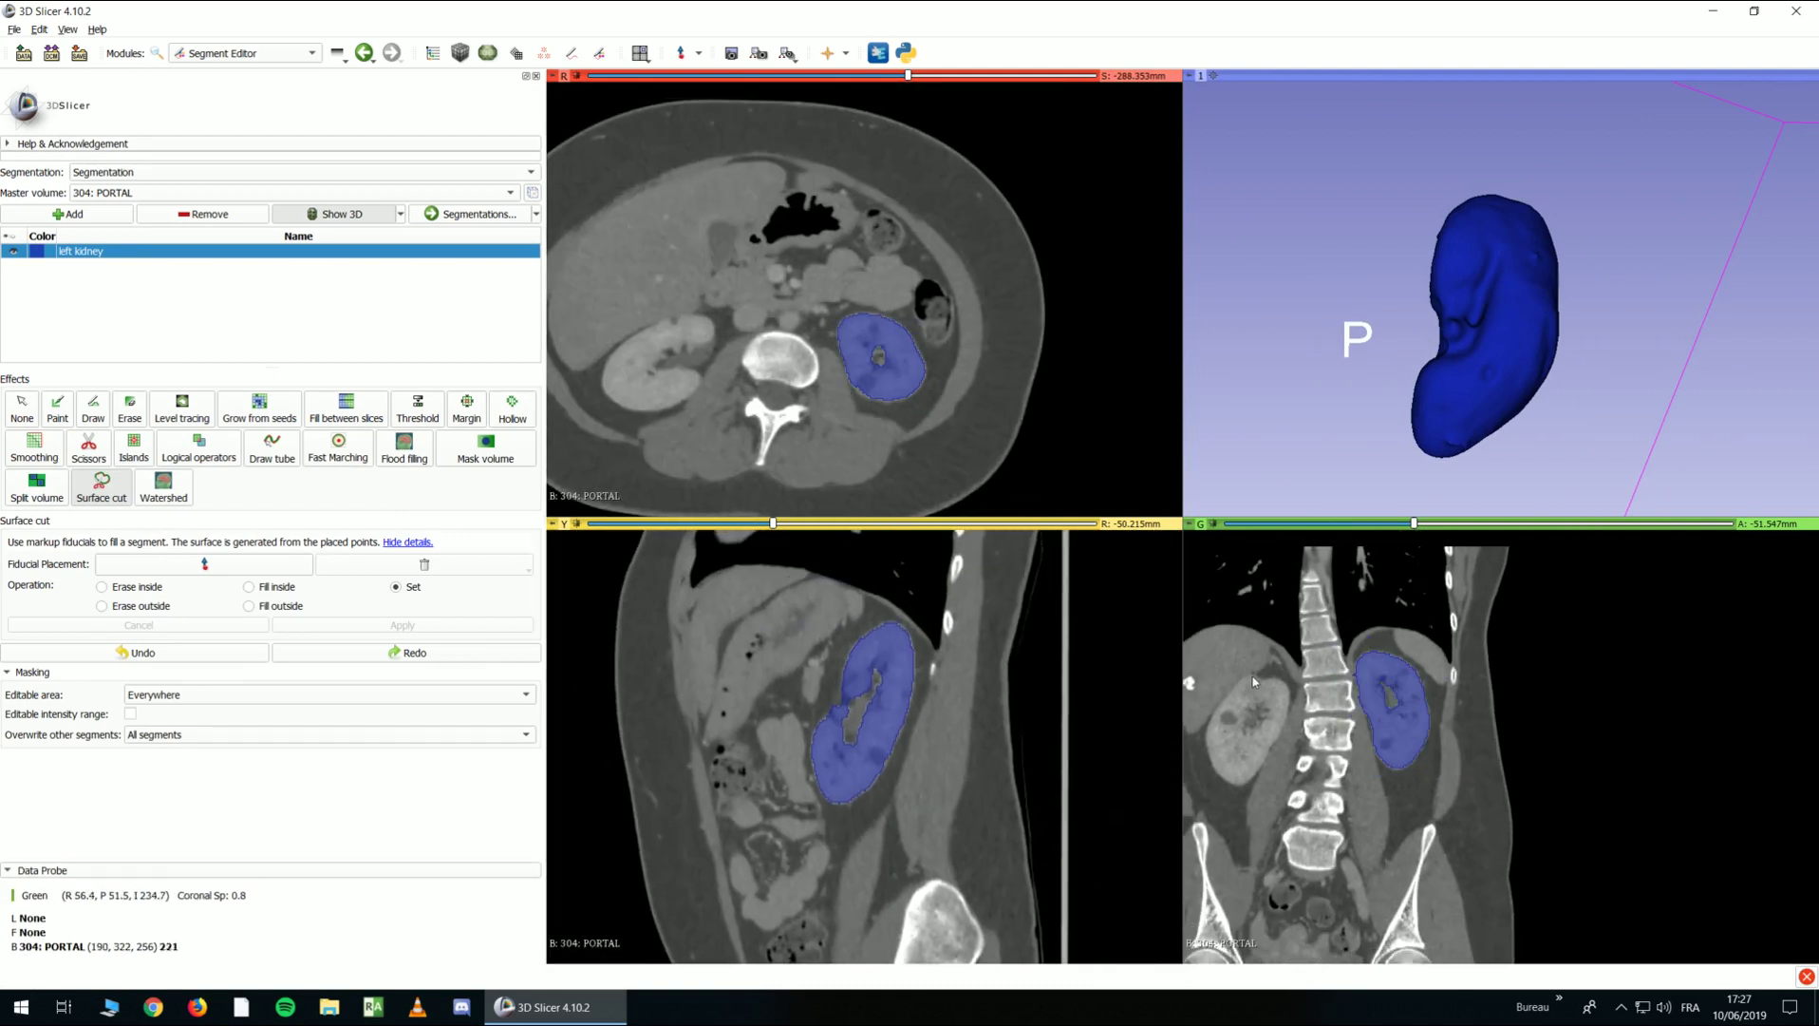
{"action": "middle_click_drag", "start_coordinate": [1336, 684], "coordinate": [1408, 685]}
{"action": "scroll", "coordinate": [1407, 686], "scroll_direction": "down", "scroll_amount": 6}
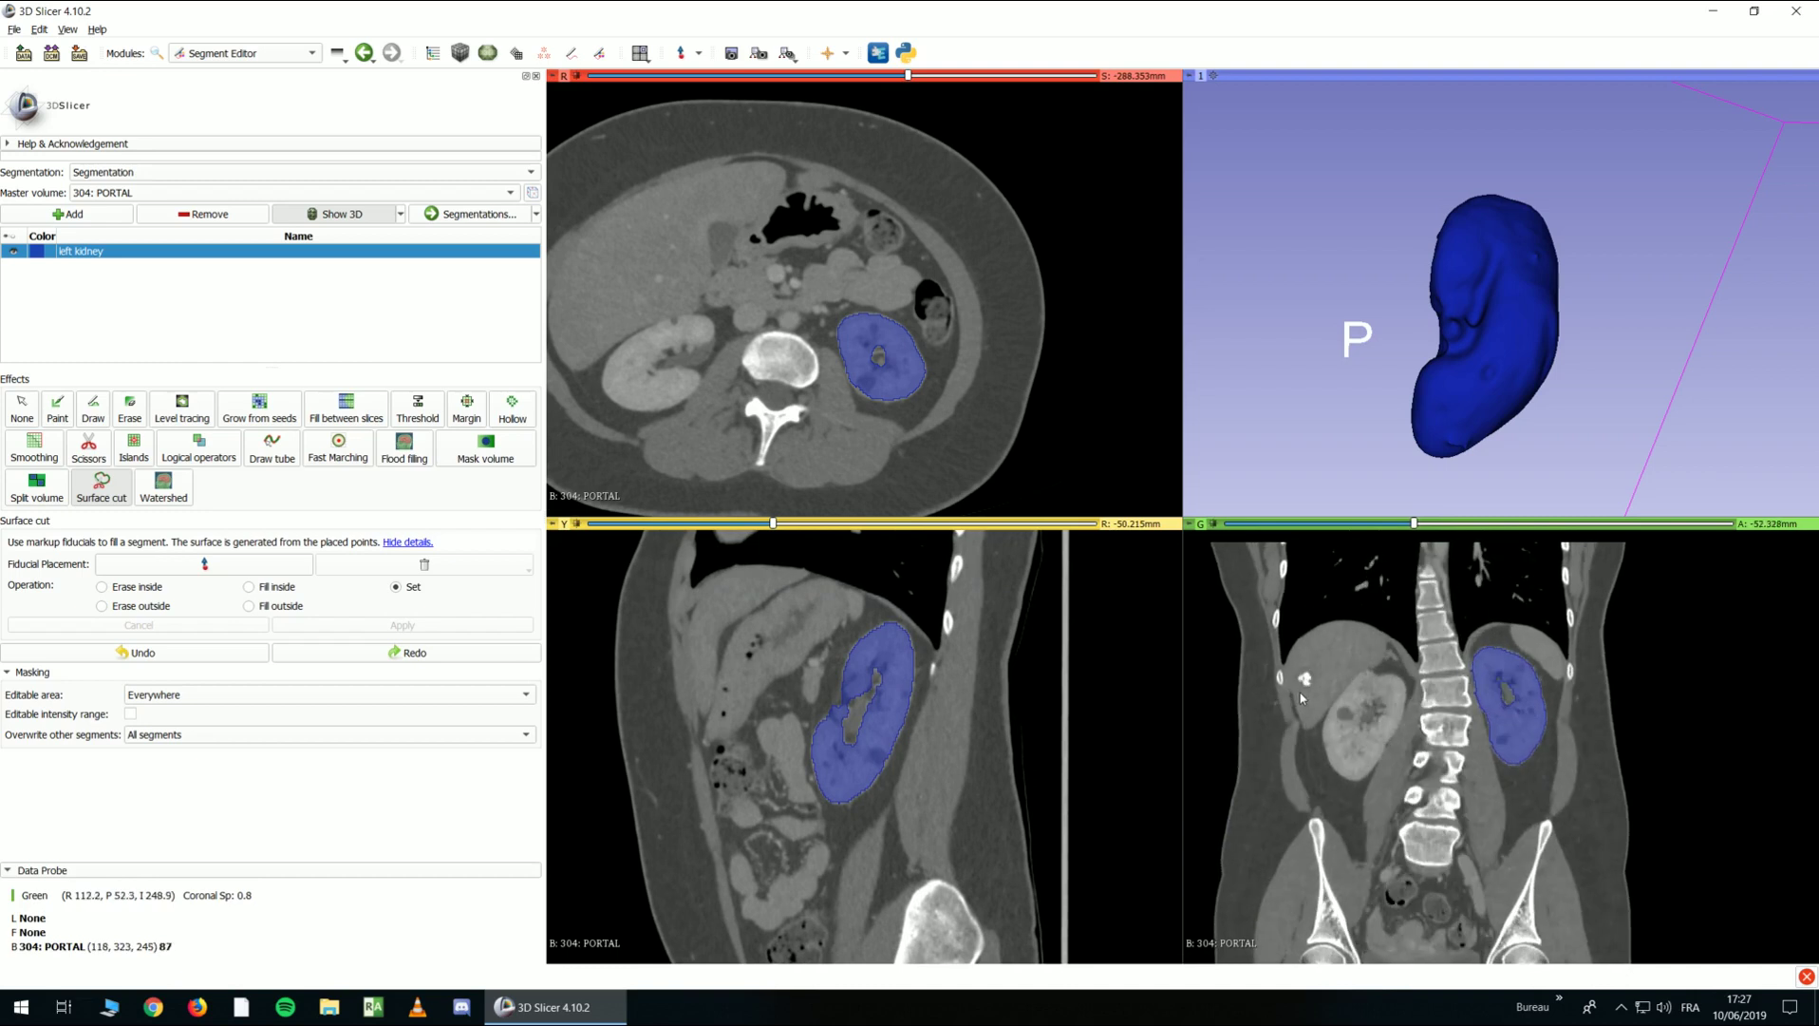
{"action": "scroll", "coordinate": [819, 675], "scroll_direction": "up", "scroll_amount": 14}
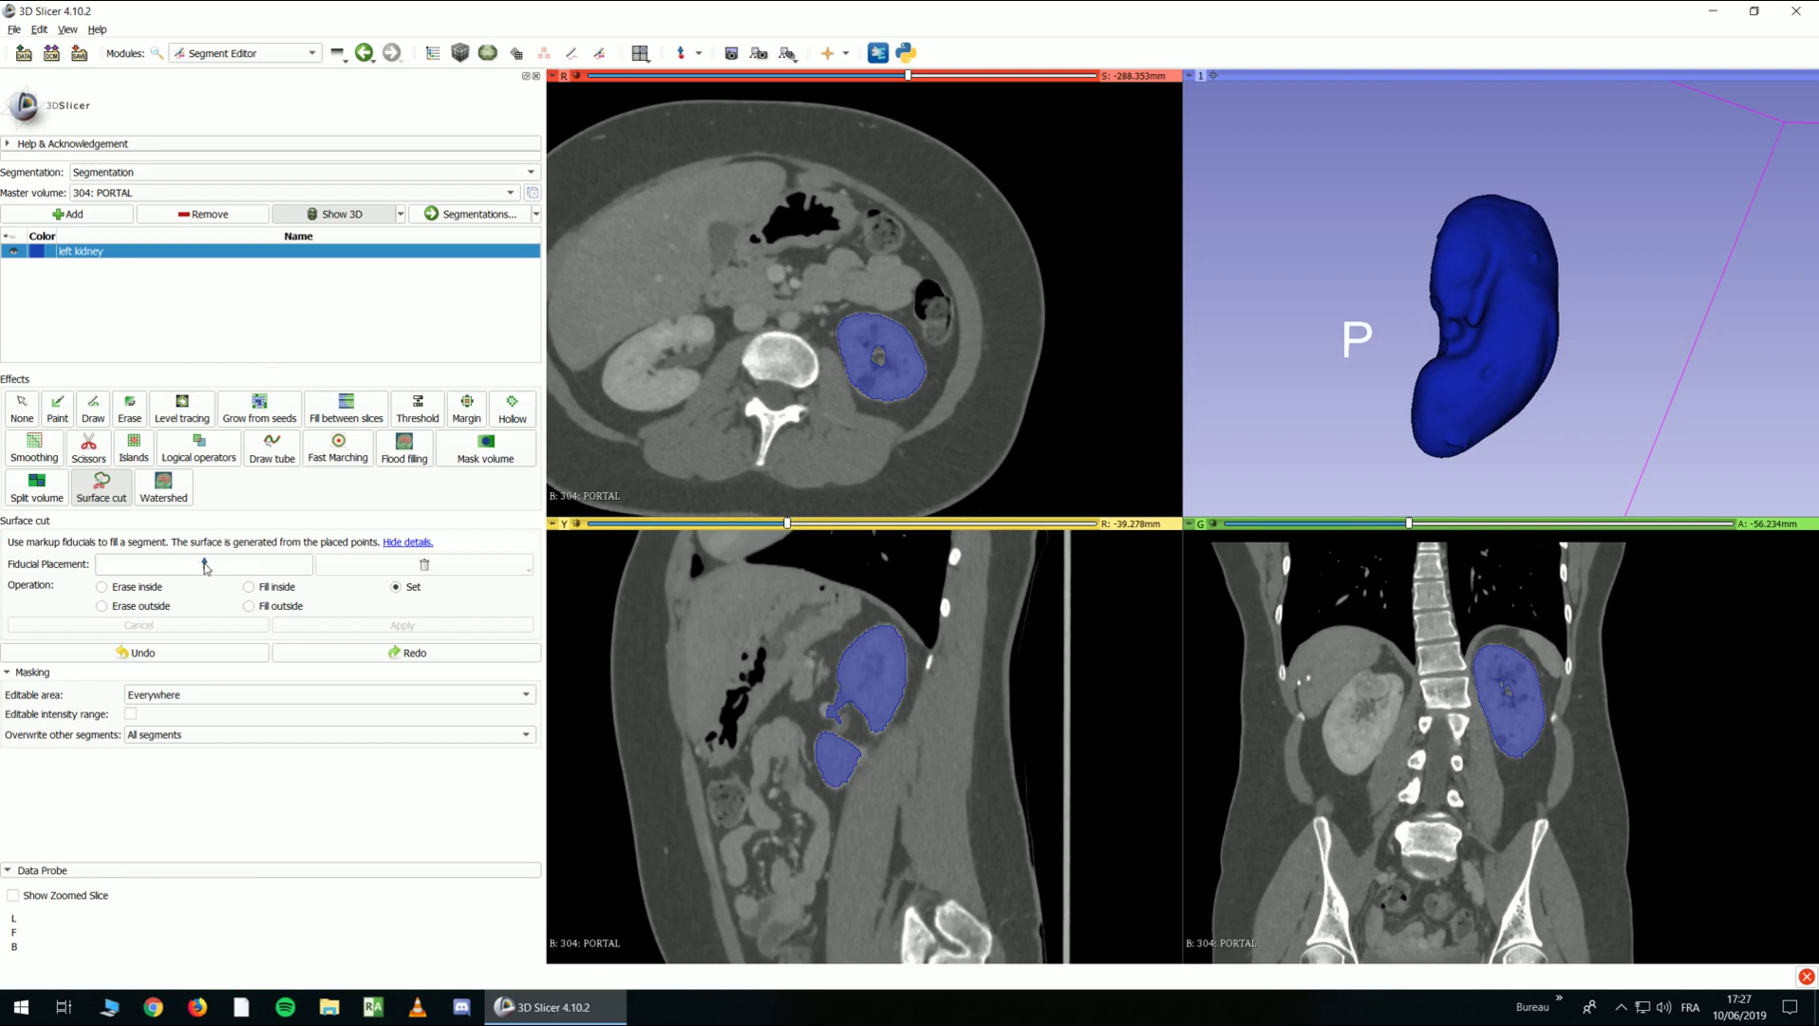
Adjust the CT window/level at the spleen's axial slice and start fiducial placement with the slice views centered on the spleen
{"action": "left_click_drag", "start_coordinate": [909, 75], "coordinate": [987, 76]}
{"action": "left_click_drag", "start_coordinate": [959, 182], "coordinate": [939, 256]}
{"action": "mouse_move", "coordinate": [986, 76]}
{"action": "left_mouse_down"}
{"action": "mouse_move", "coordinate": [1016, 76]}
{"action": "mouse_move", "coordinate": [984, 76]}
{"action": "left_mouse_up"}
{"action": "left_click", "coordinate": [306, 563]}
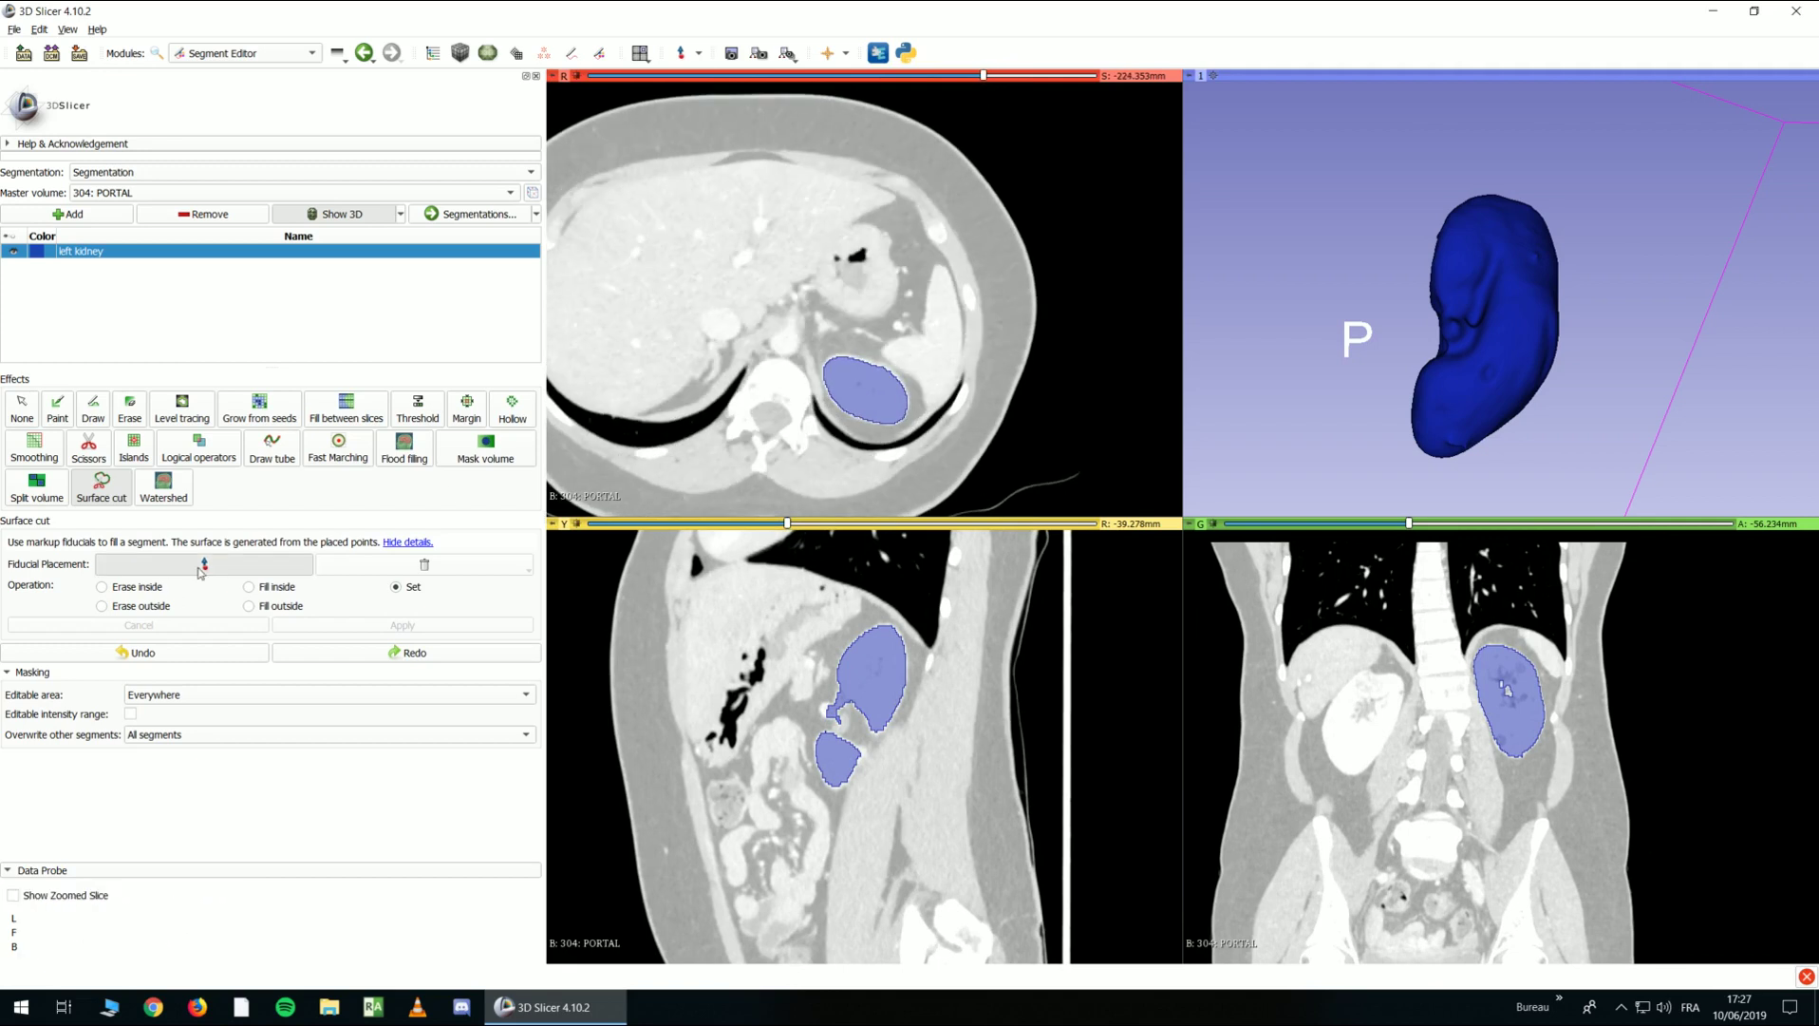
{"action": "key", "text": "shift"}
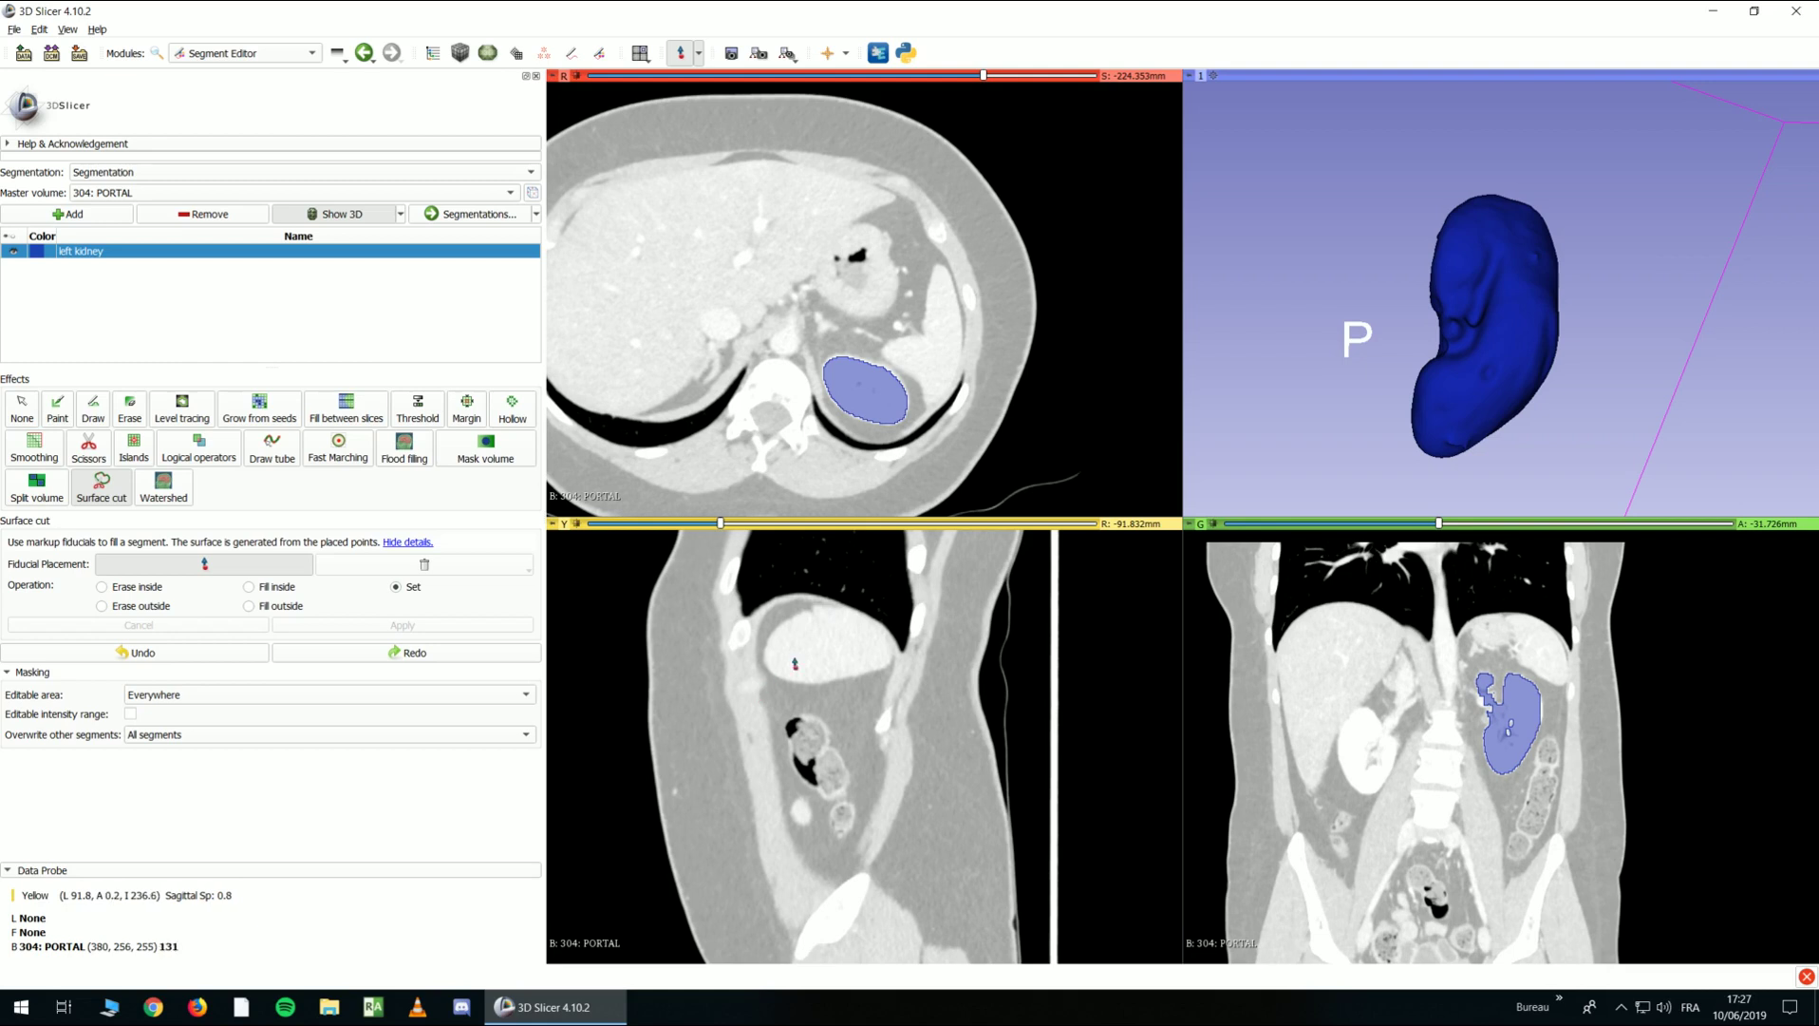
{"action": "middle_click_drag", "start_coordinate": [822, 640], "coordinate": [838, 701]}
{"action": "scroll", "coordinate": [838, 701], "scroll_direction": "up", "scroll_amount": 2, "text": "ctrl"}
{"action": "scroll", "coordinate": [1547, 629], "scroll_direction": "up", "scroll_amount": 4, "text": "ctrl"}
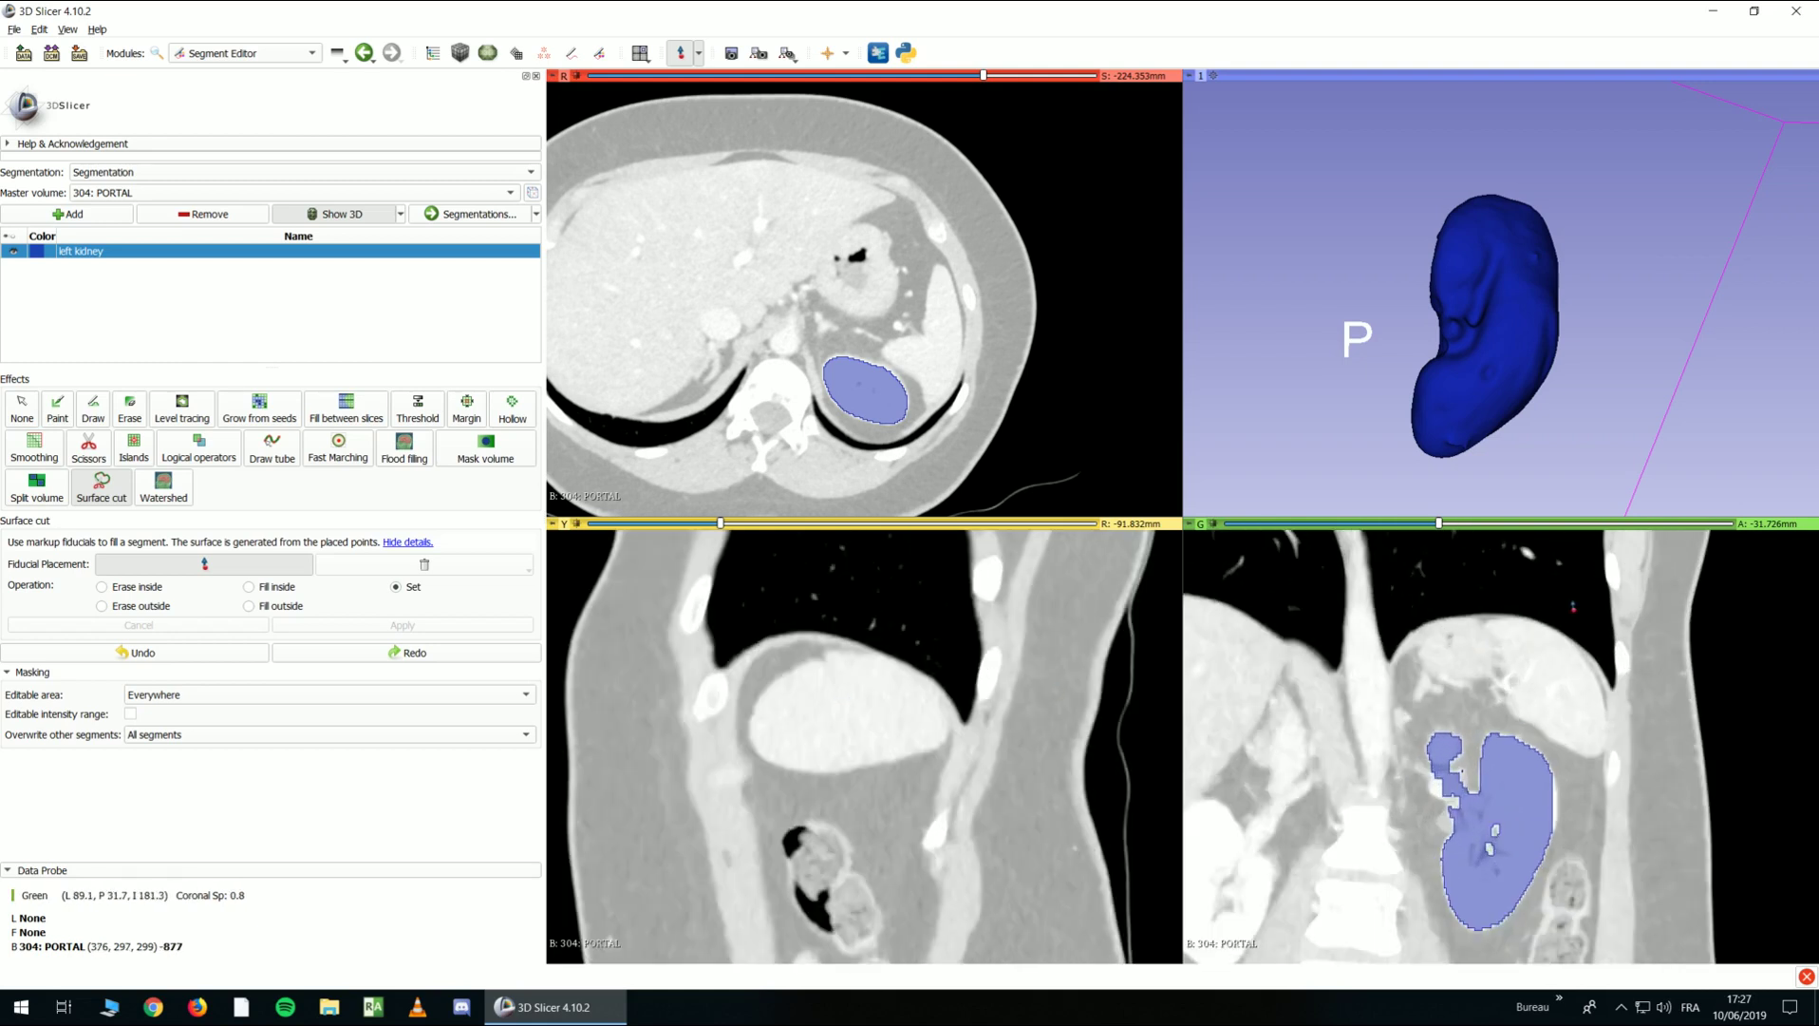
Place nine surface cut fiducials around the spleen's outline in the axial slice
{"action": "left_click", "coordinate": [910, 257]}
{"action": "left_click", "coordinate": [950, 249]}
{"action": "left_click", "coordinate": [966, 272]}
{"action": "left_click", "coordinate": [975, 325]}
{"action": "left_click", "coordinate": [975, 378]}
{"action": "left_click", "coordinate": [935, 425]}
{"action": "left_click", "coordinate": [895, 433]}
{"action": "left_click", "coordinate": [871, 364]}
{"action": "left_click", "coordinate": [872, 308]}
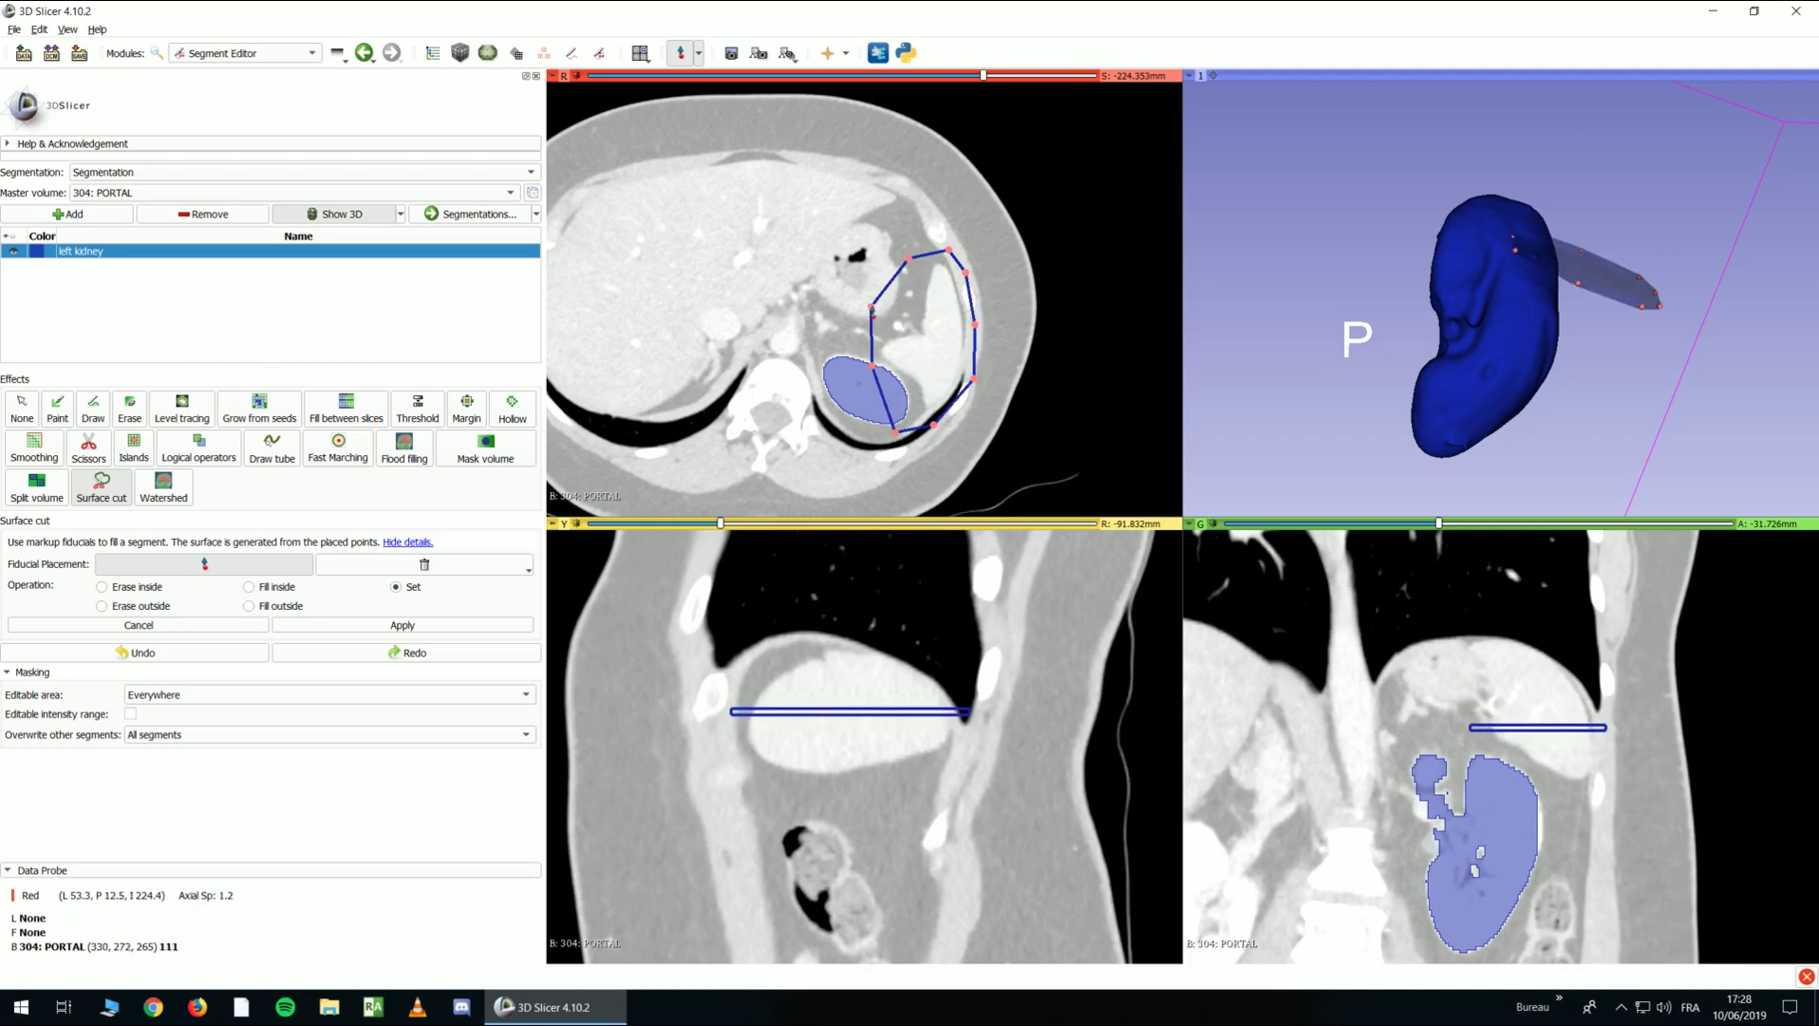
Place five surface cut fiducials above and below the spleen in the sagittal slice
{"action": "left_click", "coordinate": [757, 649]}
{"action": "left_click", "coordinate": [848, 615]}
{"action": "left_click", "coordinate": [952, 645]}
{"action": "left_click", "coordinate": [947, 800]}
{"action": "left_click", "coordinate": [811, 842]}
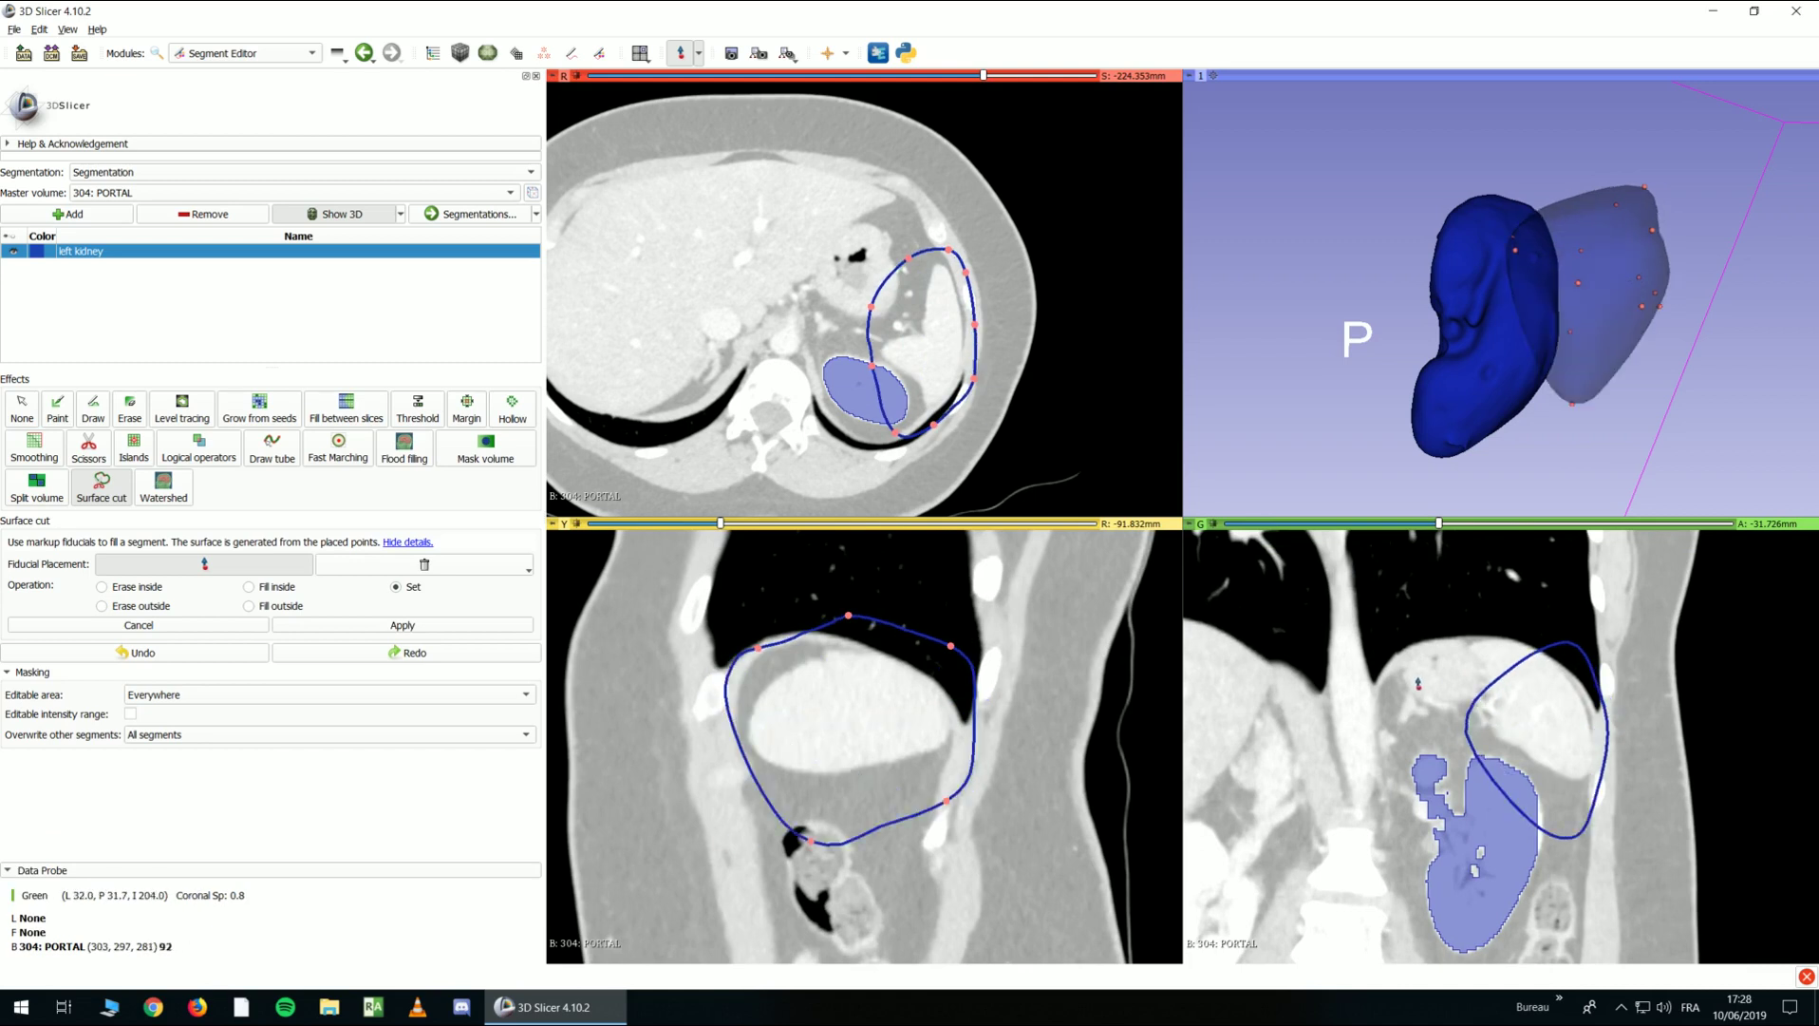
Place three surface cut fiducials around the spleen in the coronal slice and check the enclosed surface in the other slices
{"action": "left_click", "coordinate": [1355, 651]}
{"action": "left_click", "coordinate": [1459, 614]}
{"action": "left_click", "coordinate": [1440, 757]}
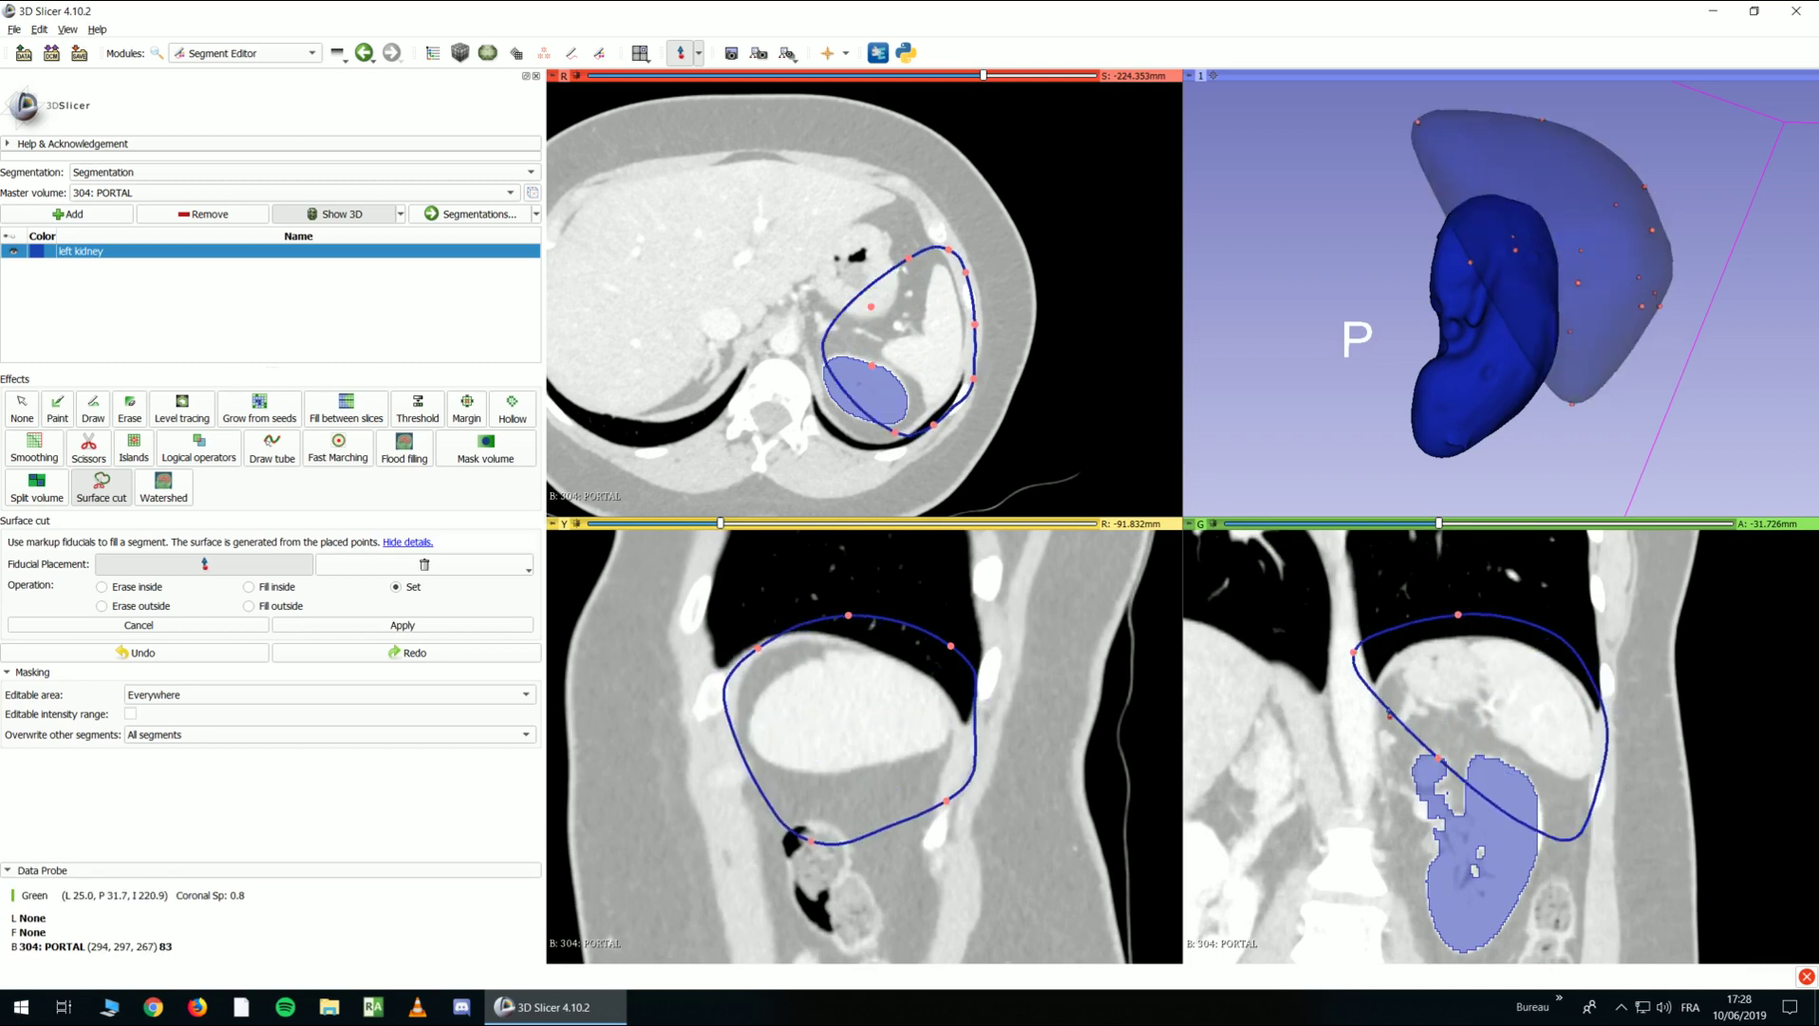
{"action": "key", "text": "shift"}
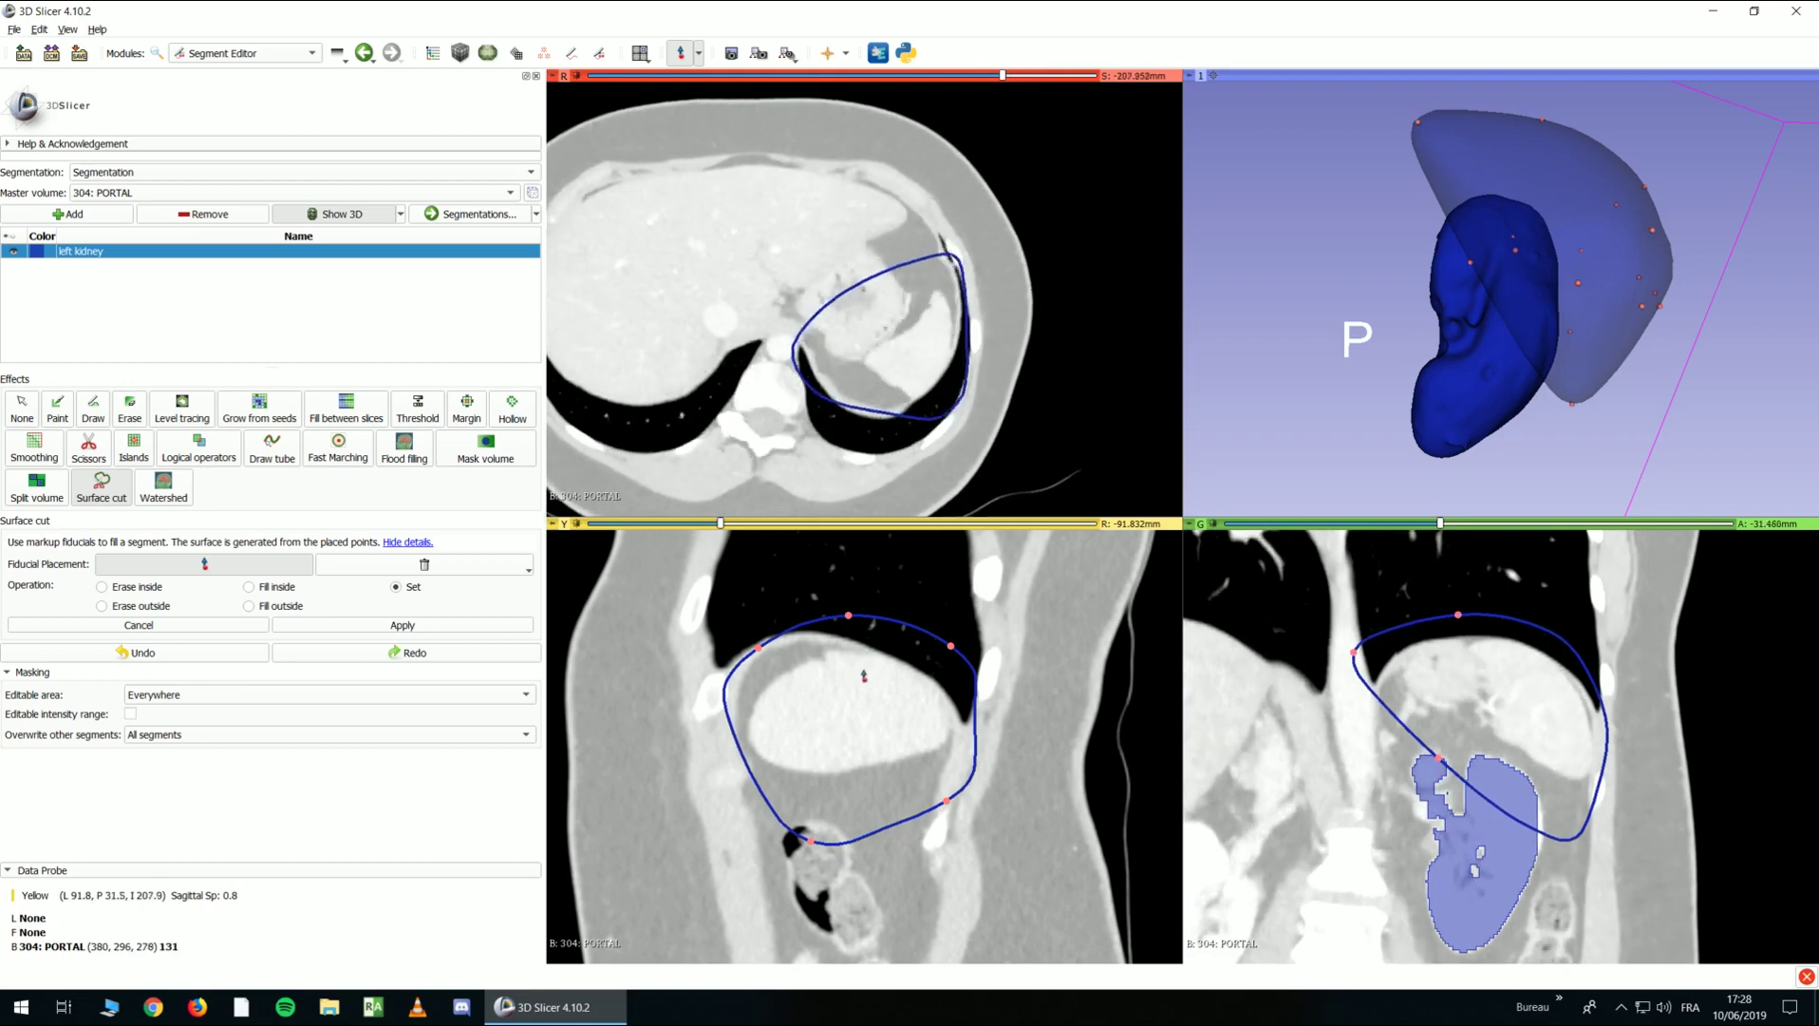
{"action": "key", "text": "shift"}
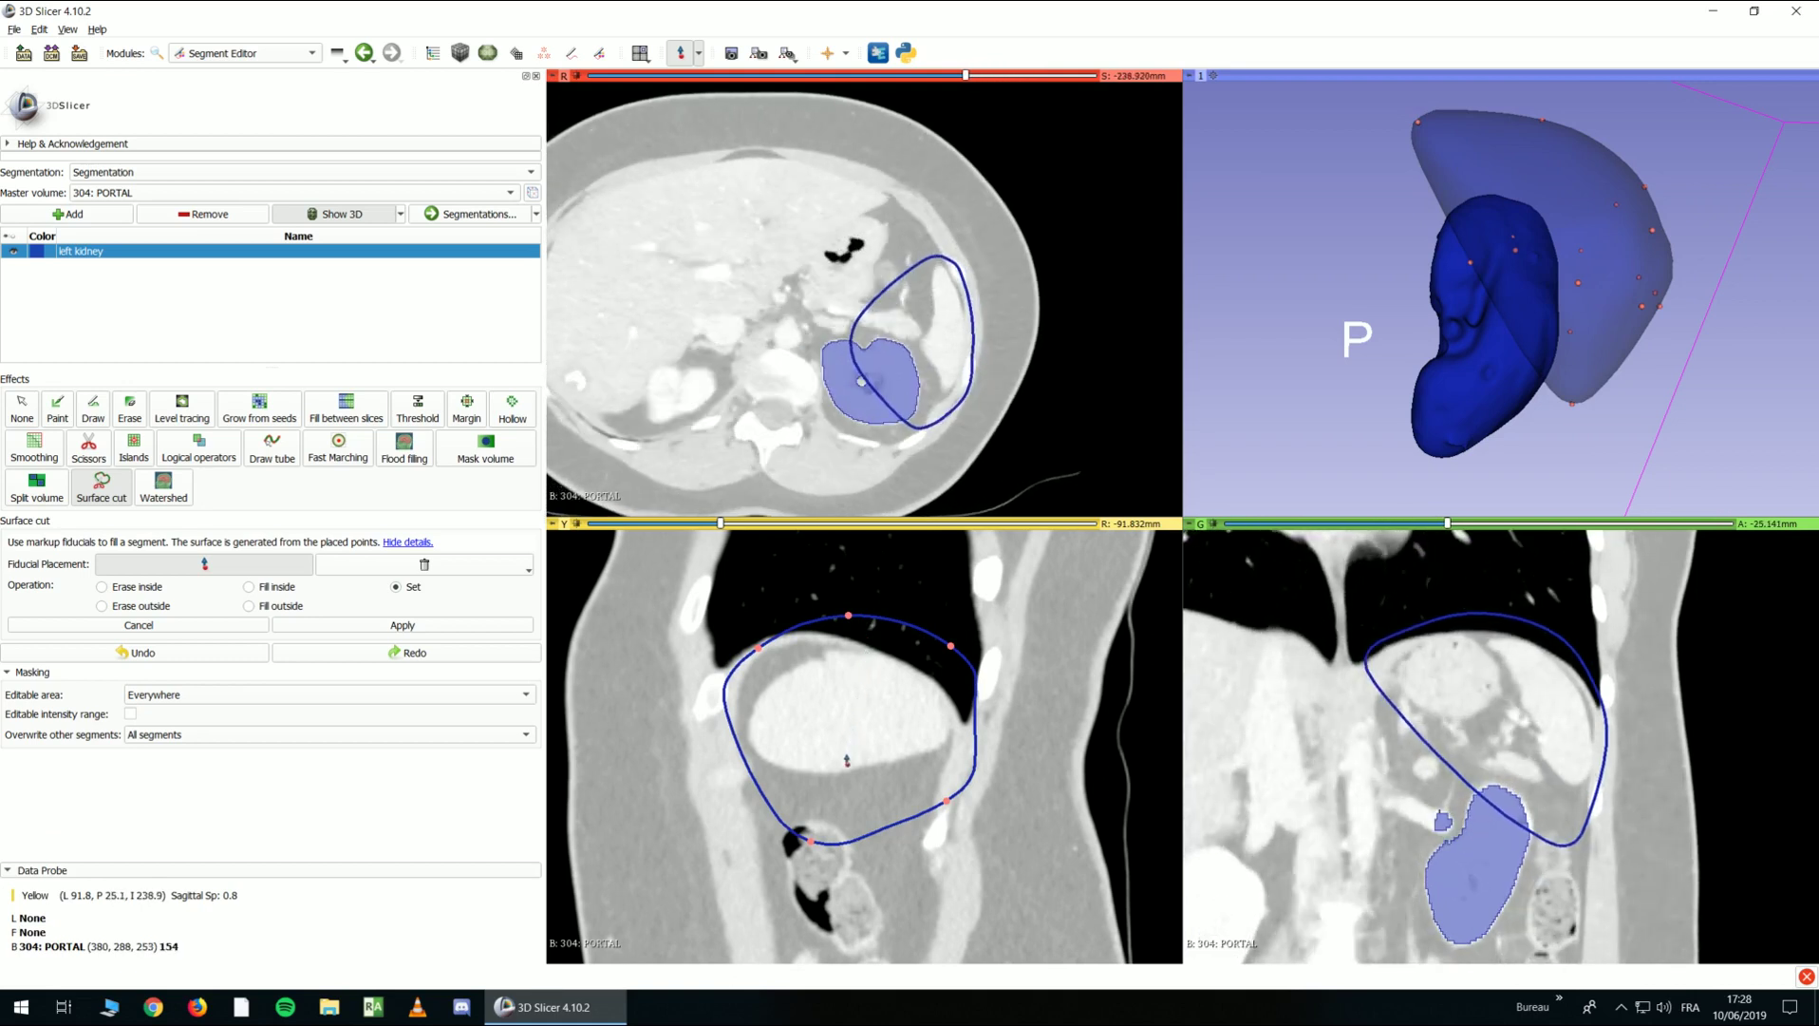
{"action": "key", "text": "shift"}
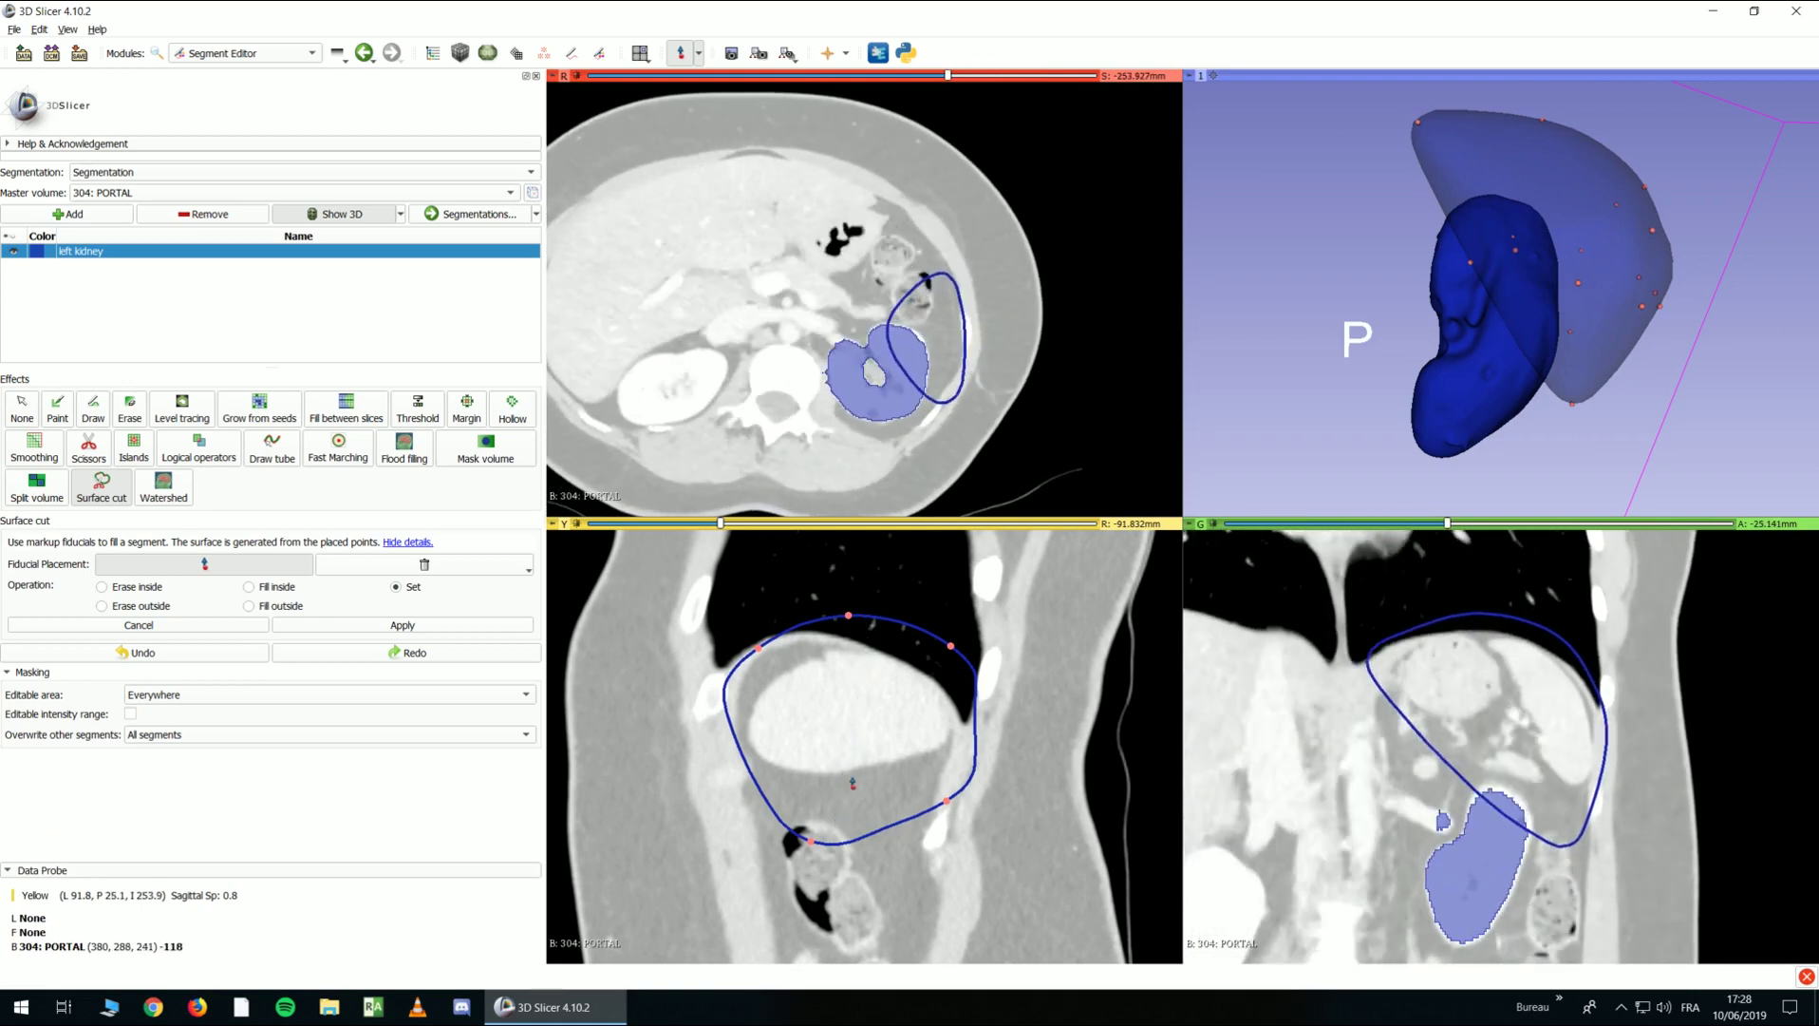
{"action": "key", "text": "shift"}
Add a new segment to the segmentation and name it "spleen"
{"action": "left_click", "coordinate": [69, 216]}
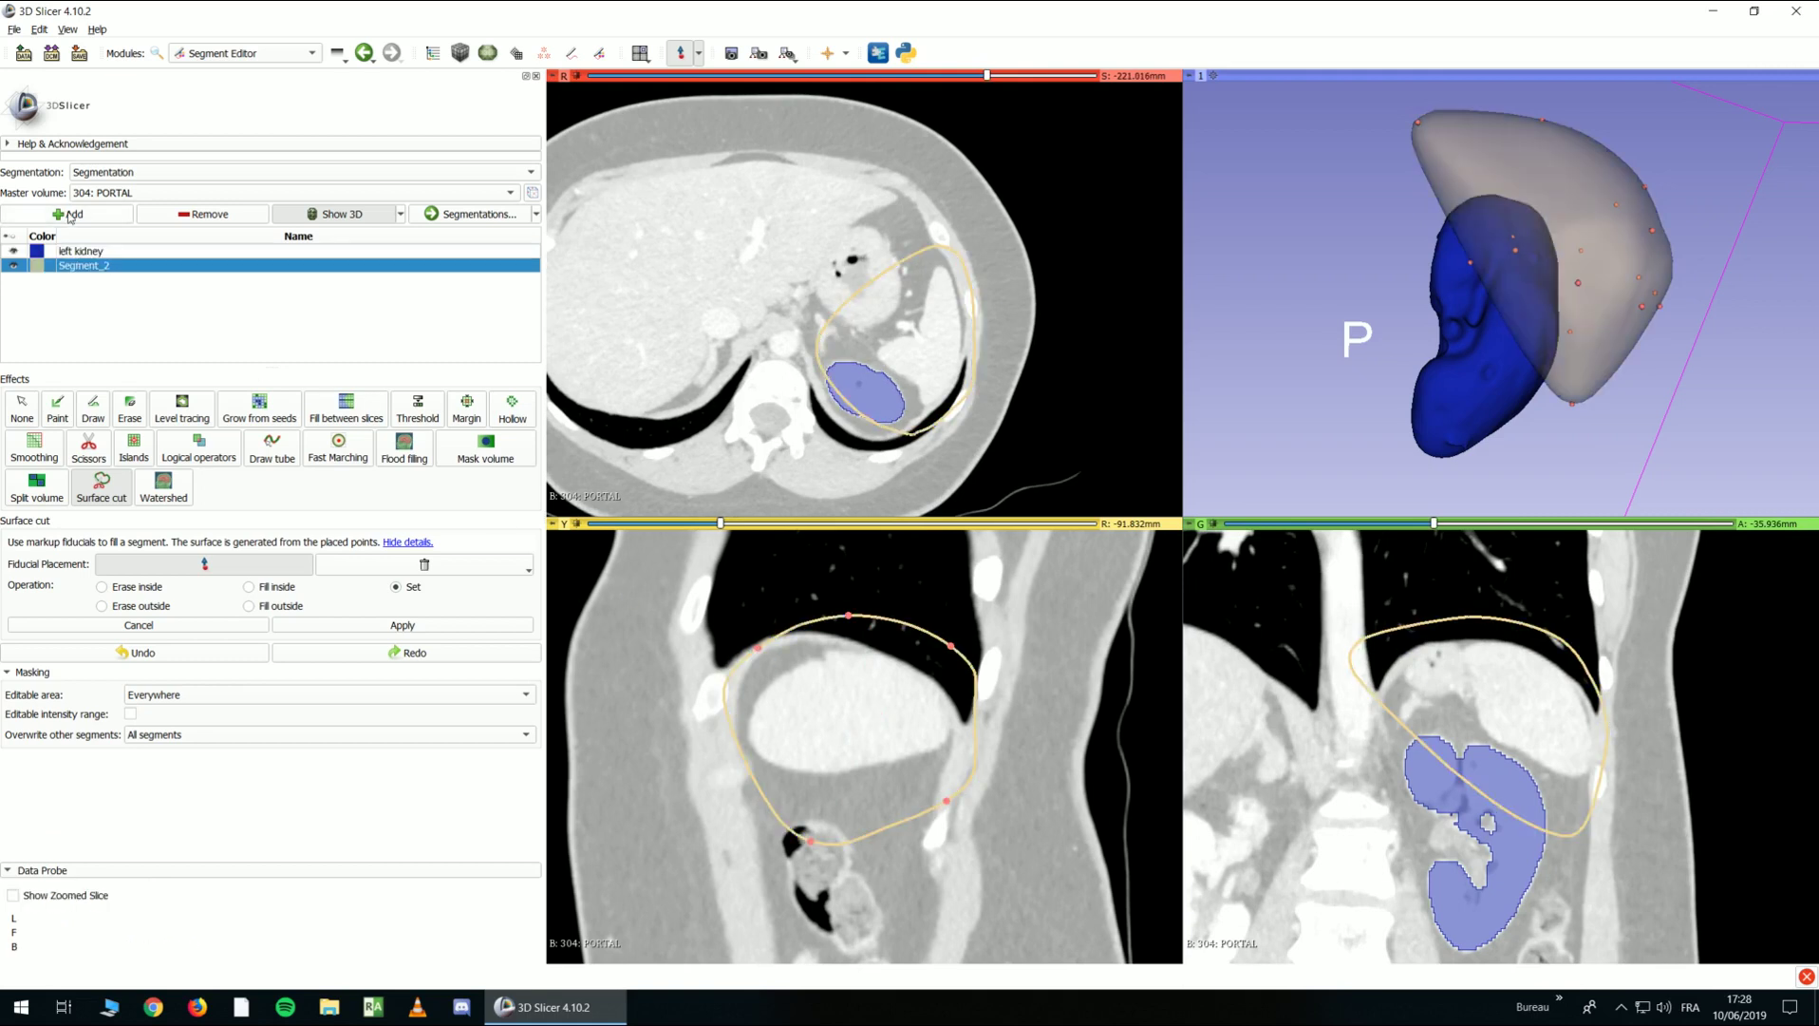
{"action": "double_click", "coordinate": [81, 267]}
{"action": "type", "text": "spl"}
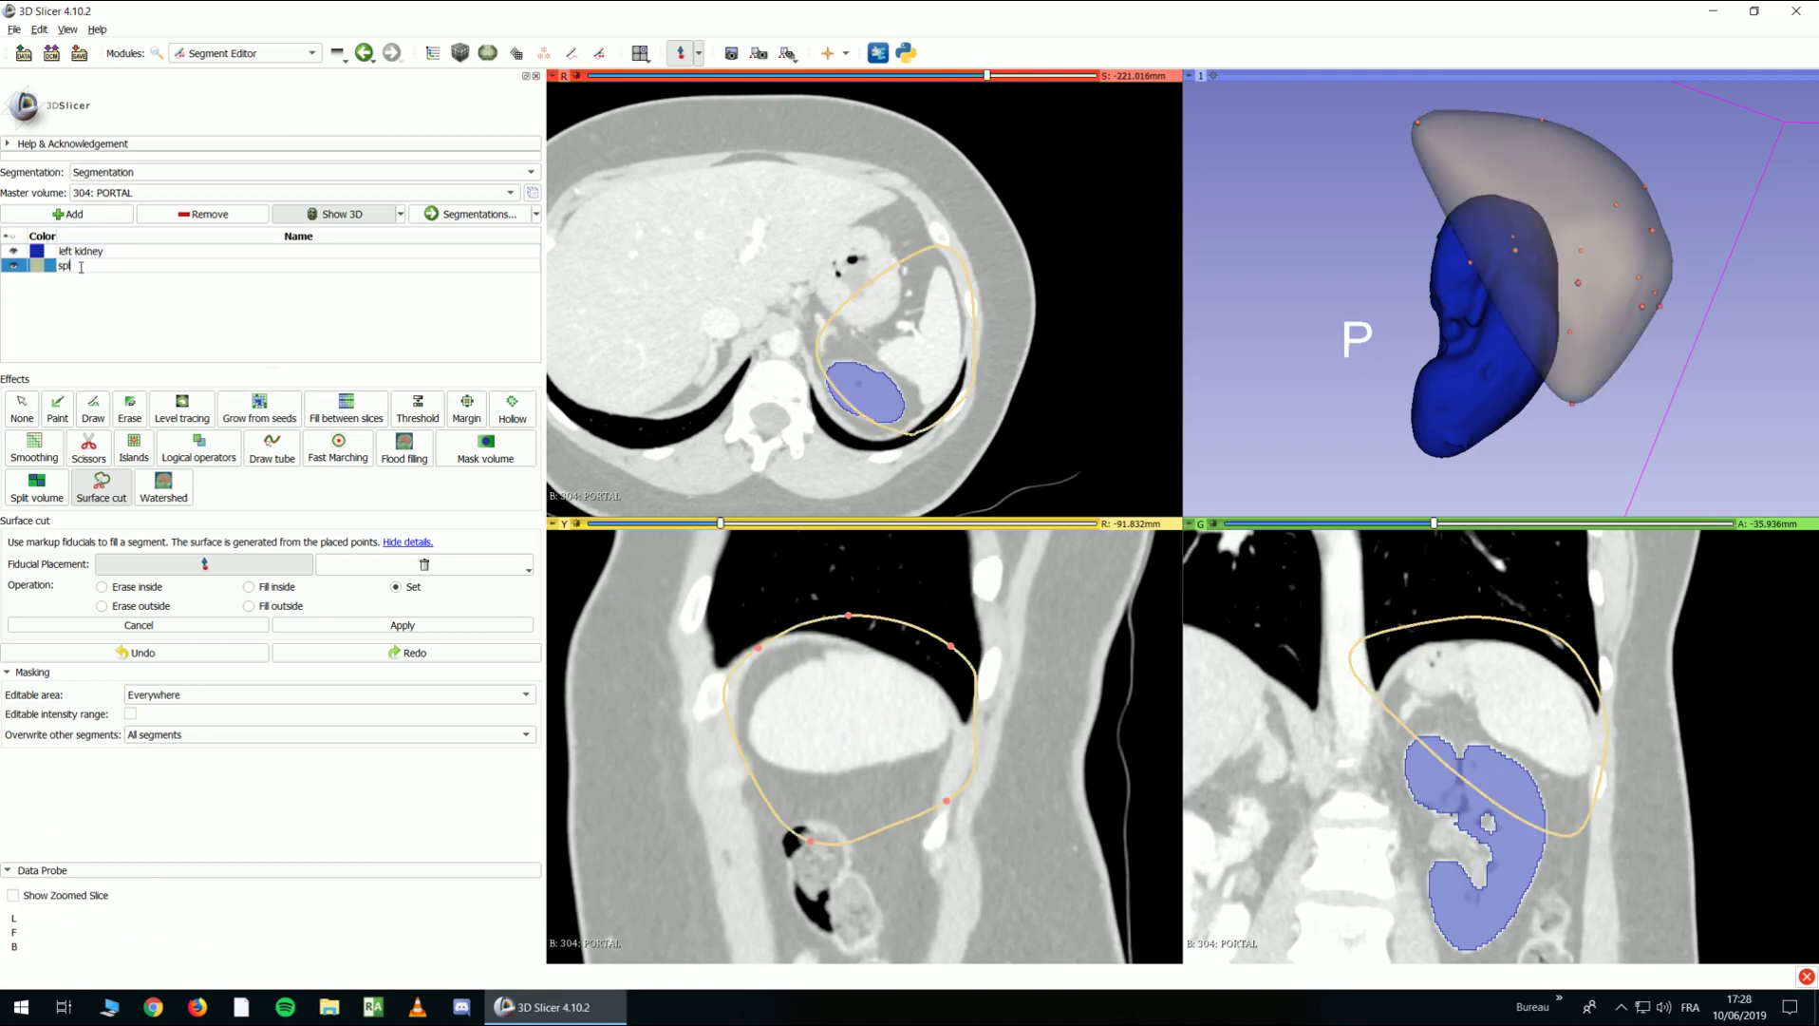
{"action": "key", "text": "Return"}
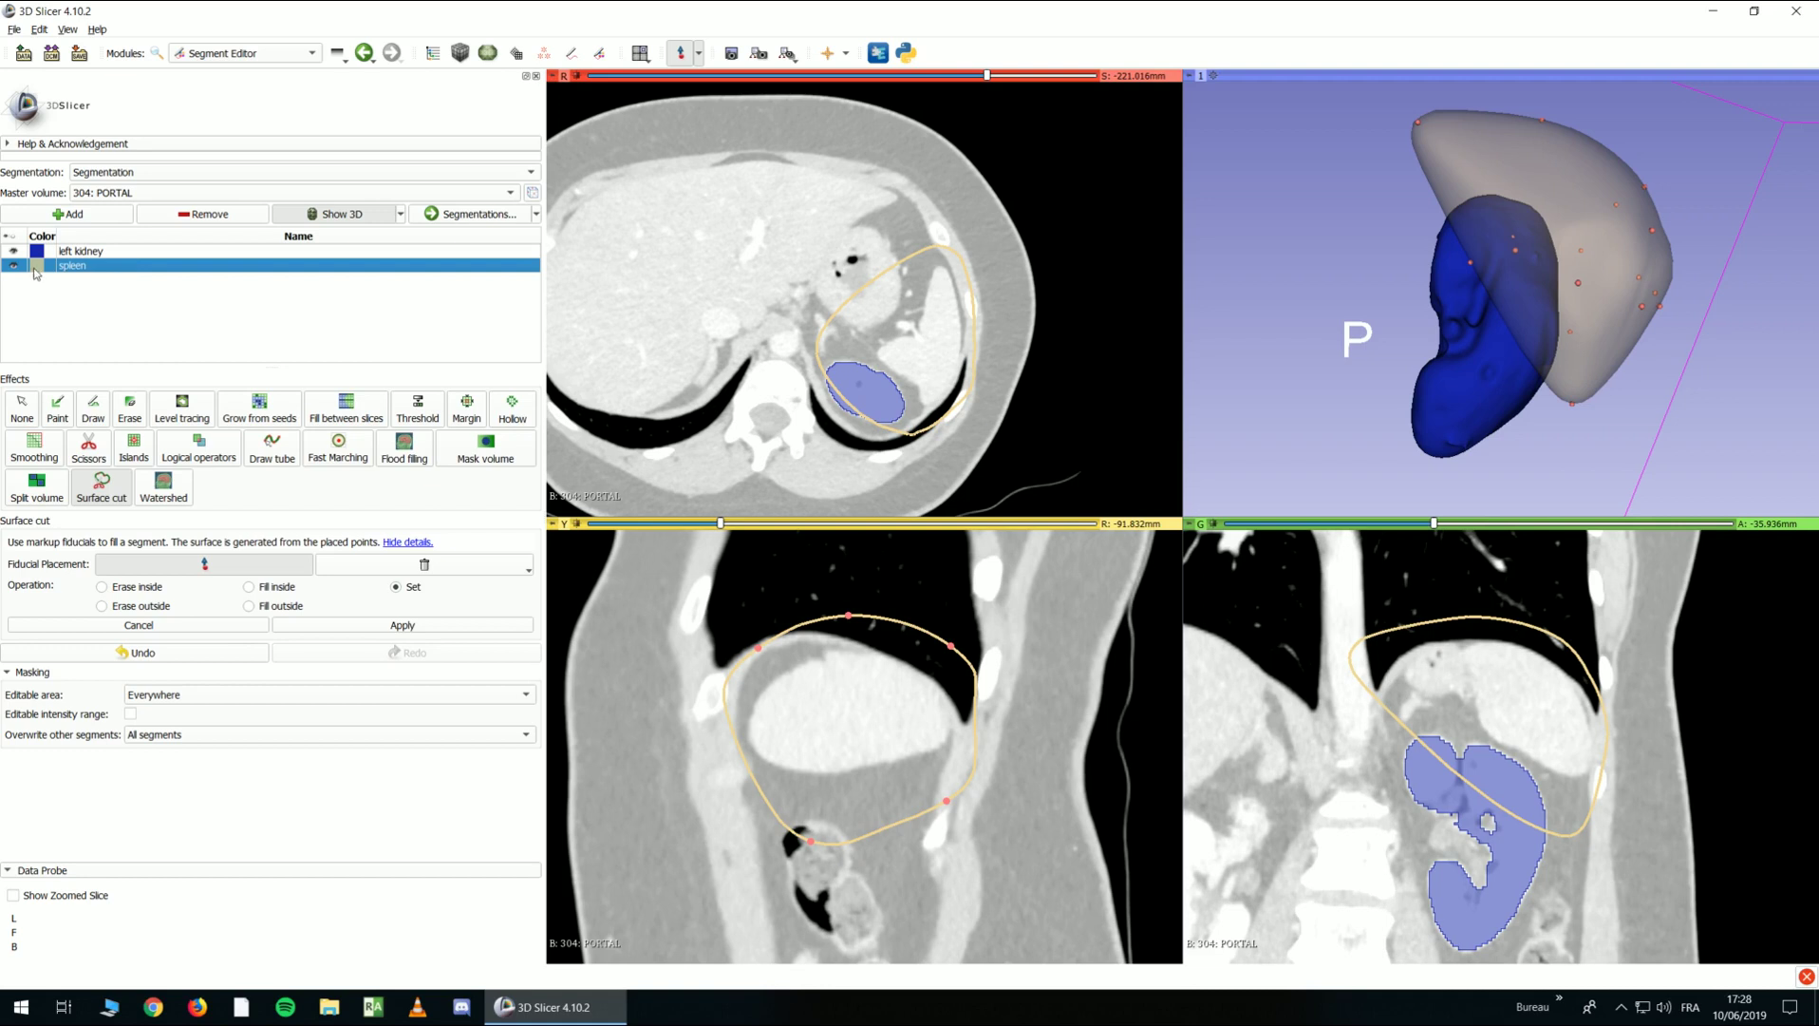
Set the spleen segment's color to purple, #a13ff1
{"action": "double_click", "coordinate": [35, 269]}
{"action": "left_click", "coordinate": [913, 586]}
{"action": "left_click", "coordinate": [969, 385]}
{"action": "left_click", "coordinate": [968, 394]}
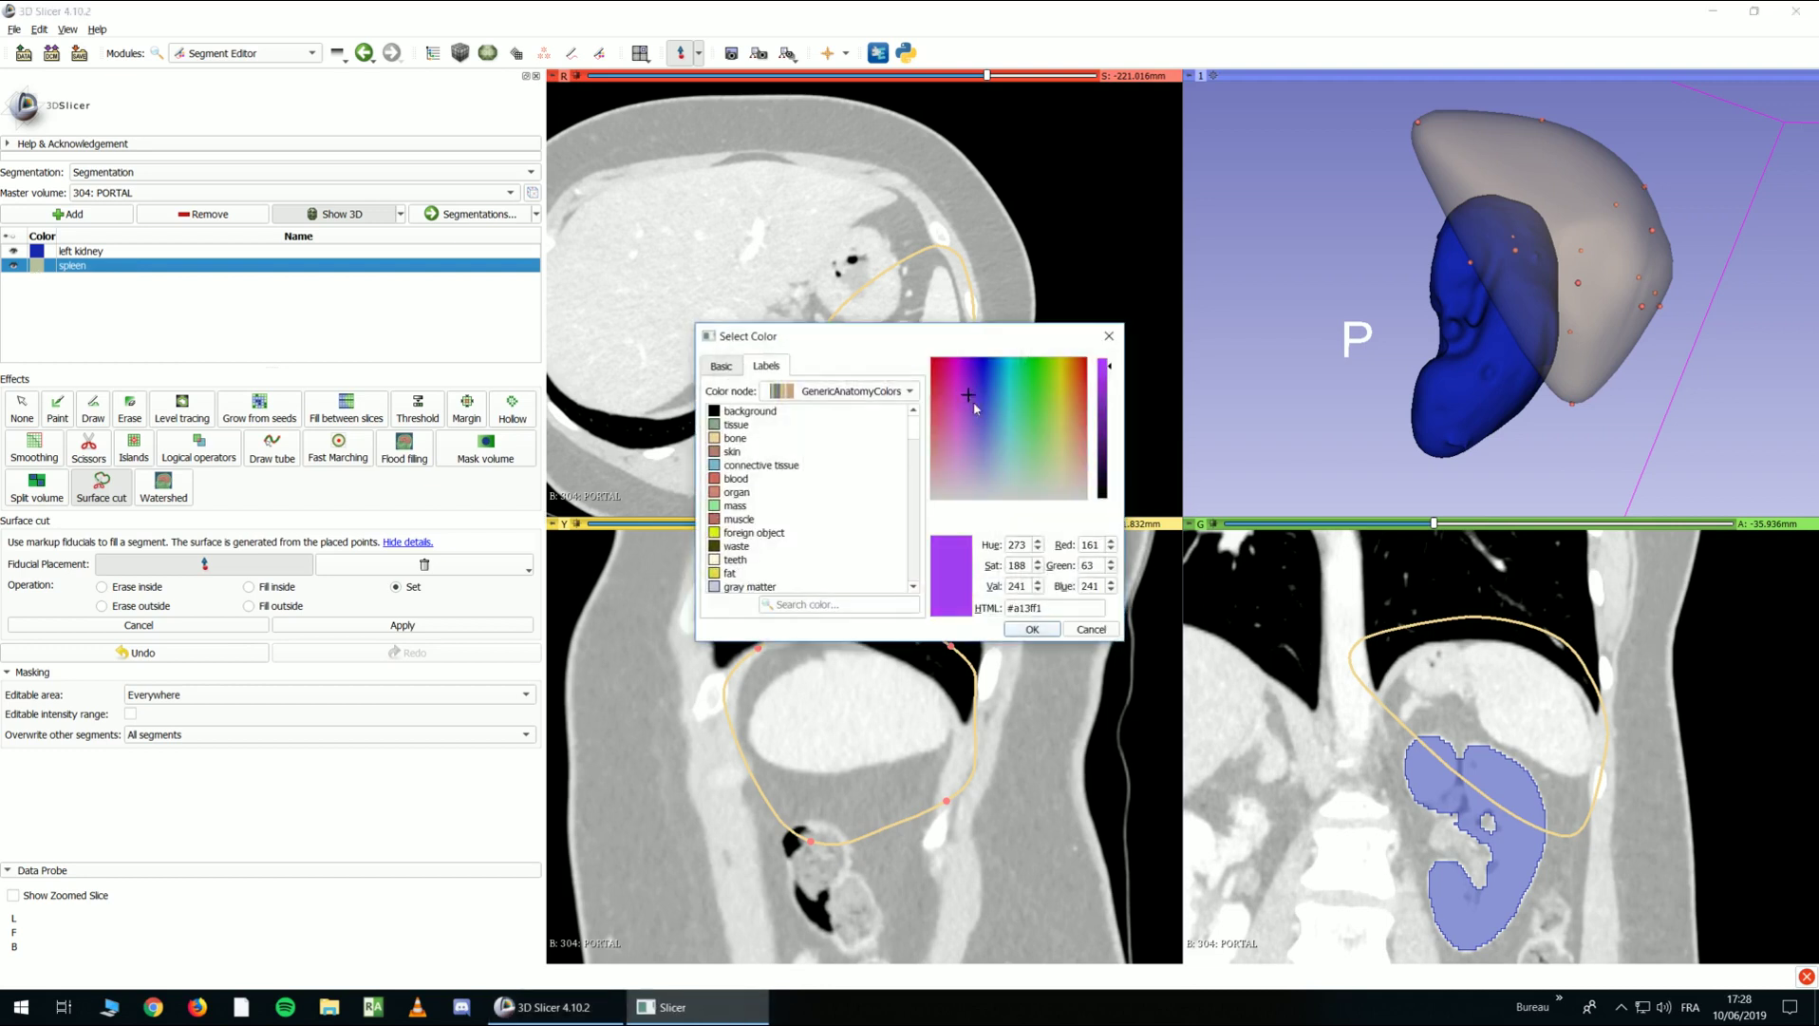
{"action": "left_click", "coordinate": [1032, 628]}
{"action": "left_click", "coordinate": [873, 617]}
Give the left kidney segment the "left kidney" label color from GenericAnatomyColors
{"action": "double_click", "coordinate": [37, 251]}
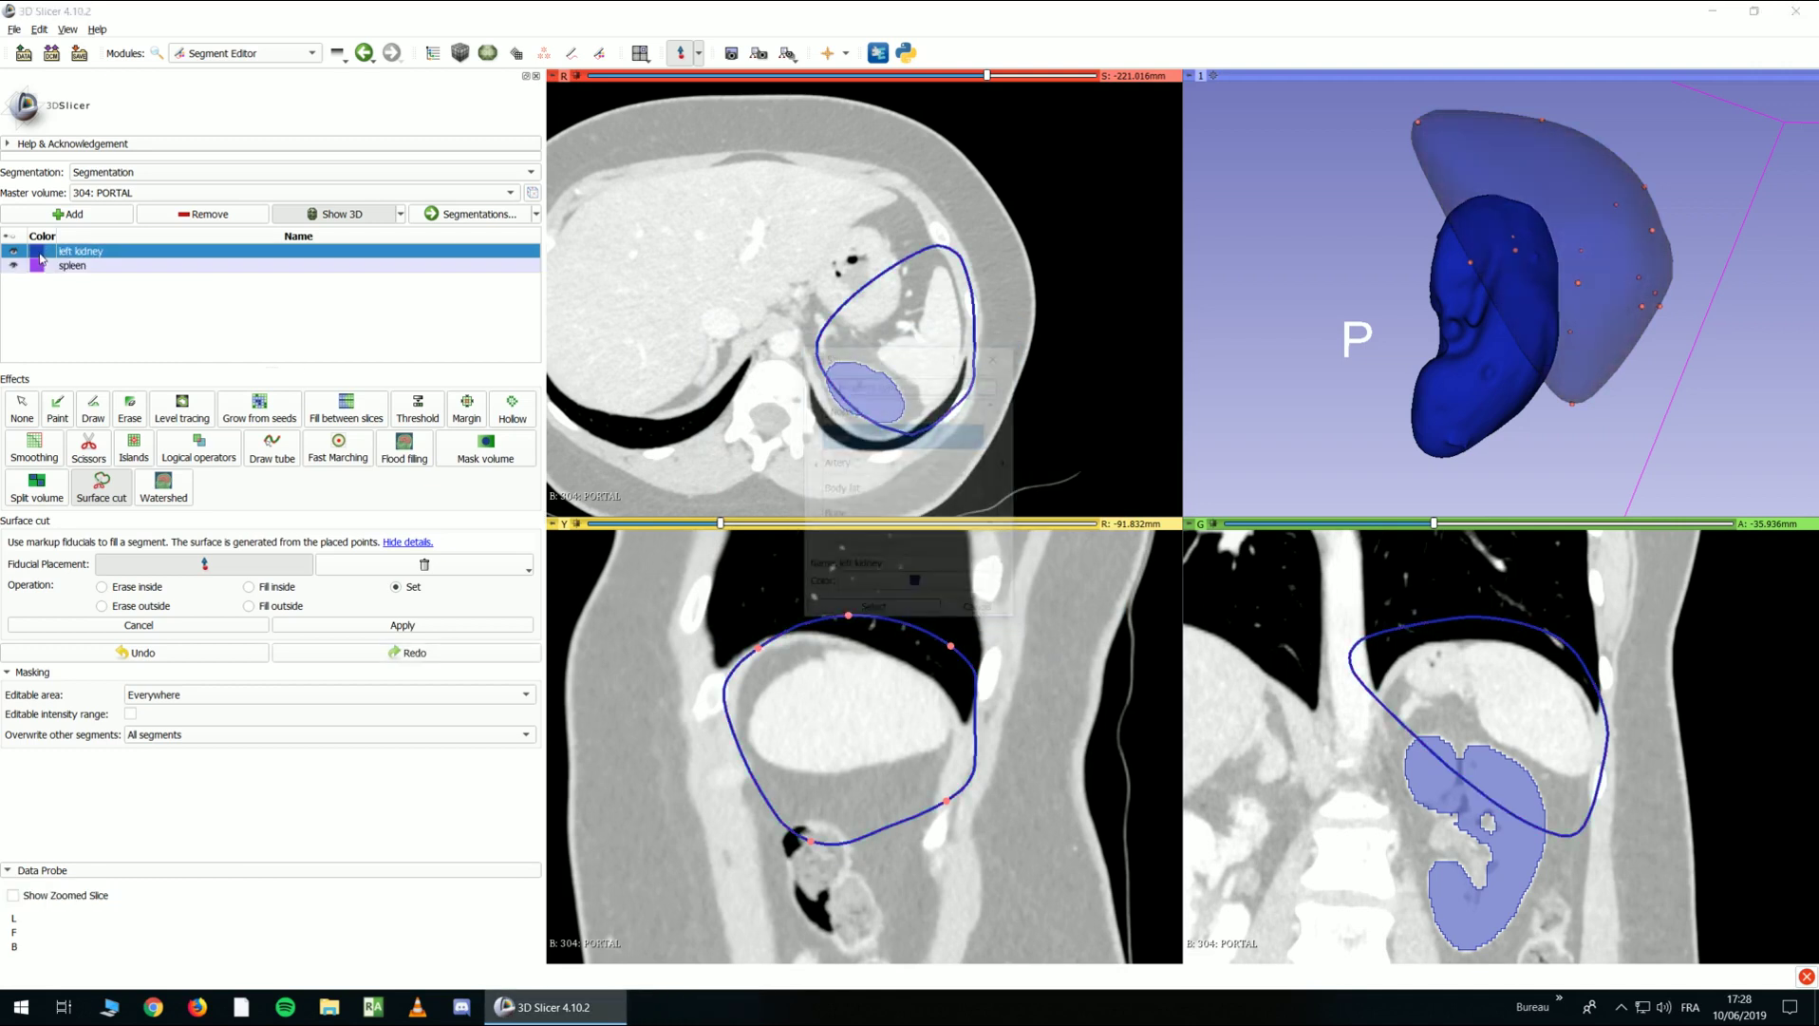
{"action": "left_click", "coordinate": [926, 585]}
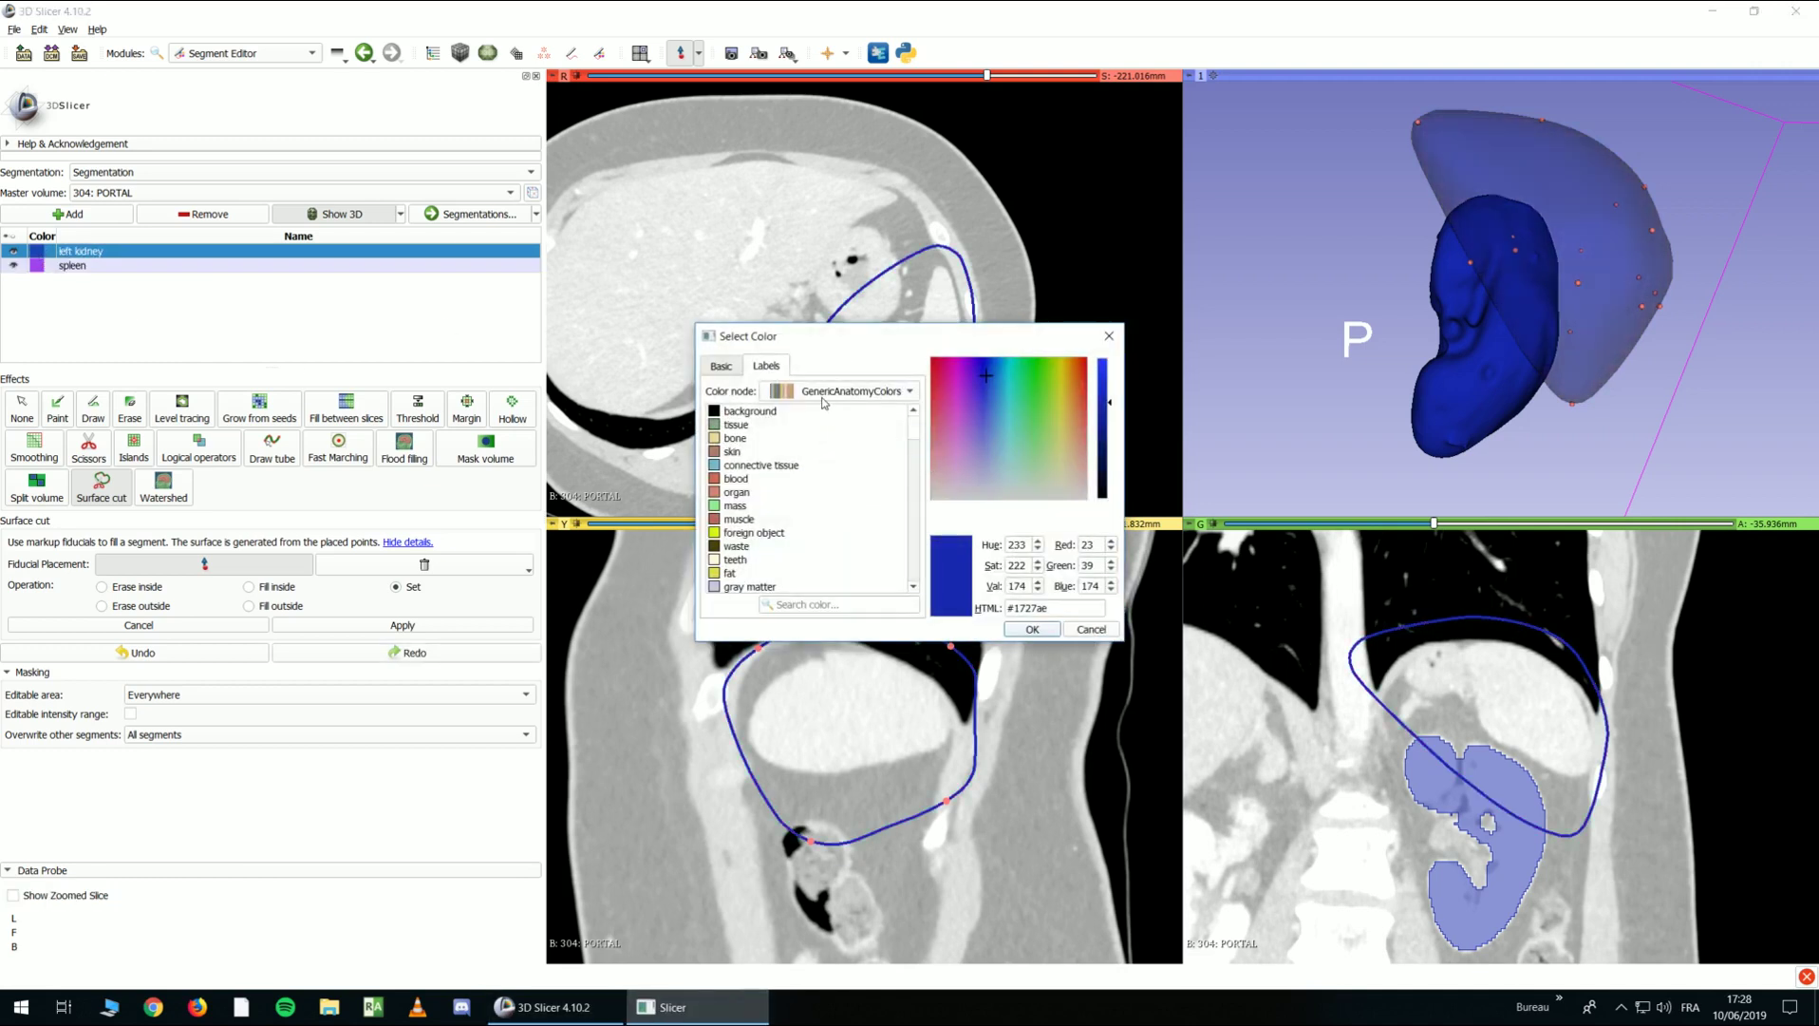
{"action": "left_click", "coordinate": [829, 605]}
{"action": "type", "text": "kid"}
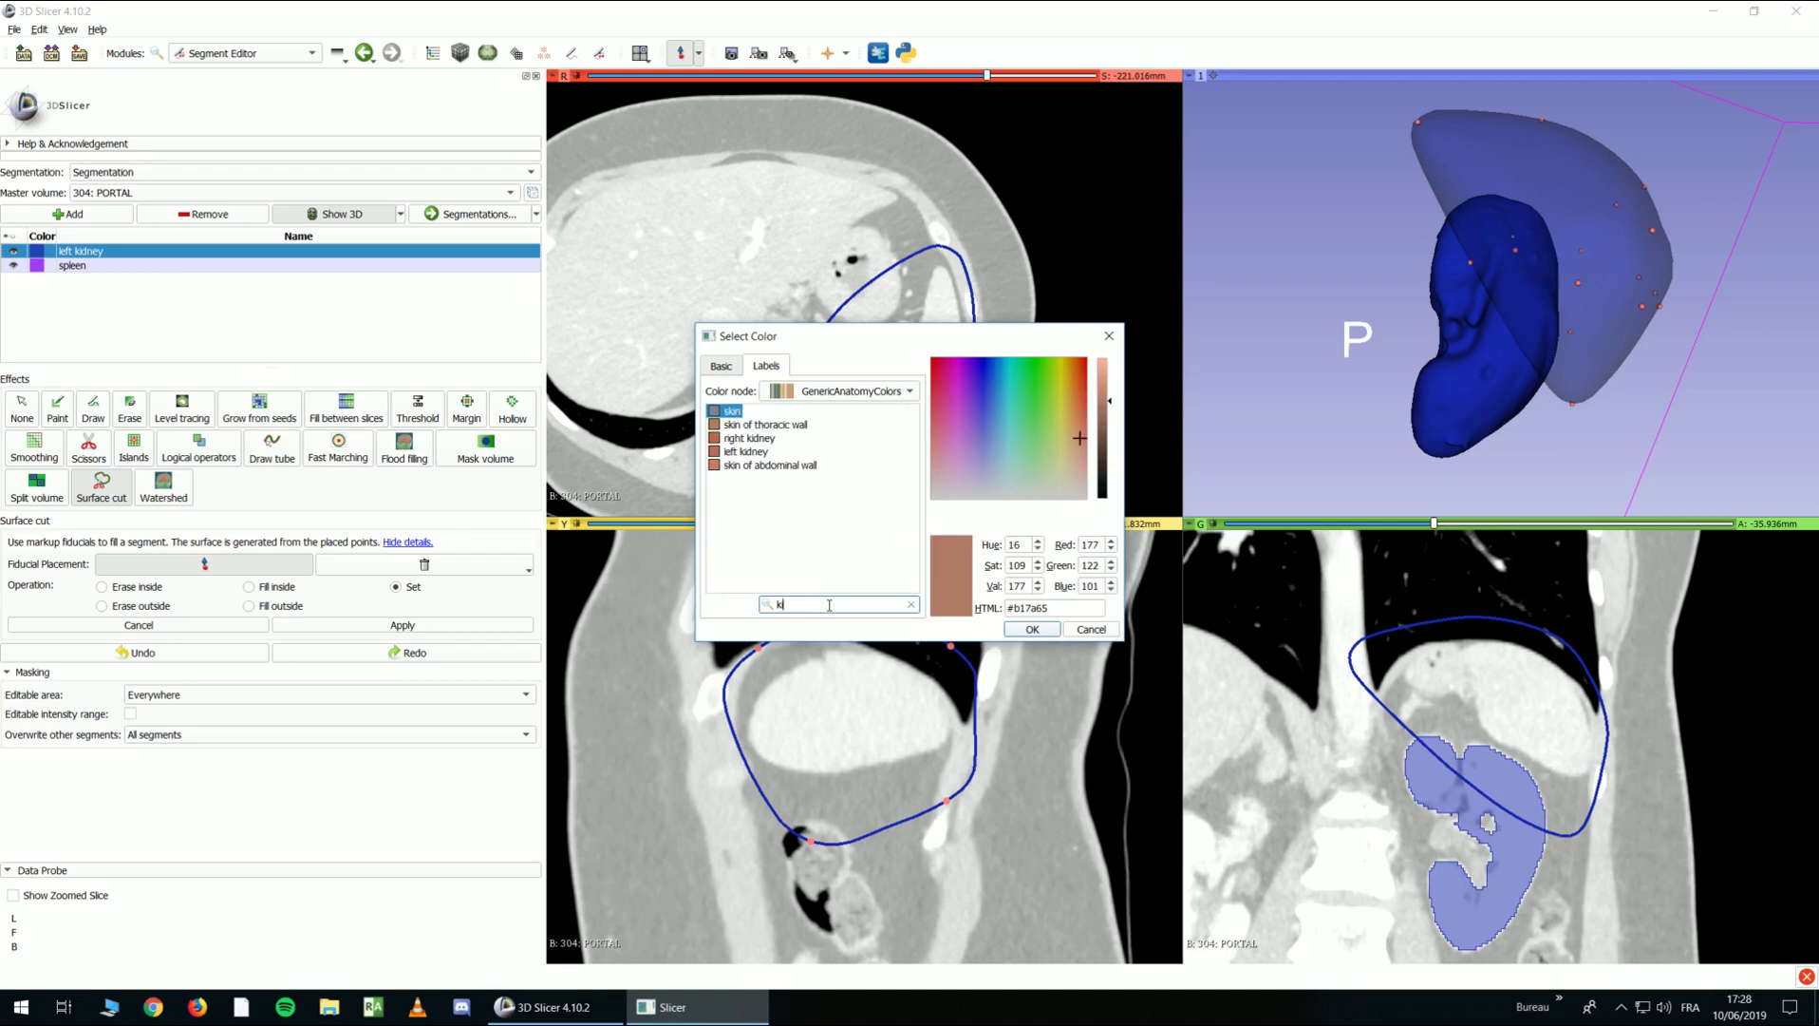
{"action": "left_click", "coordinate": [737, 424]}
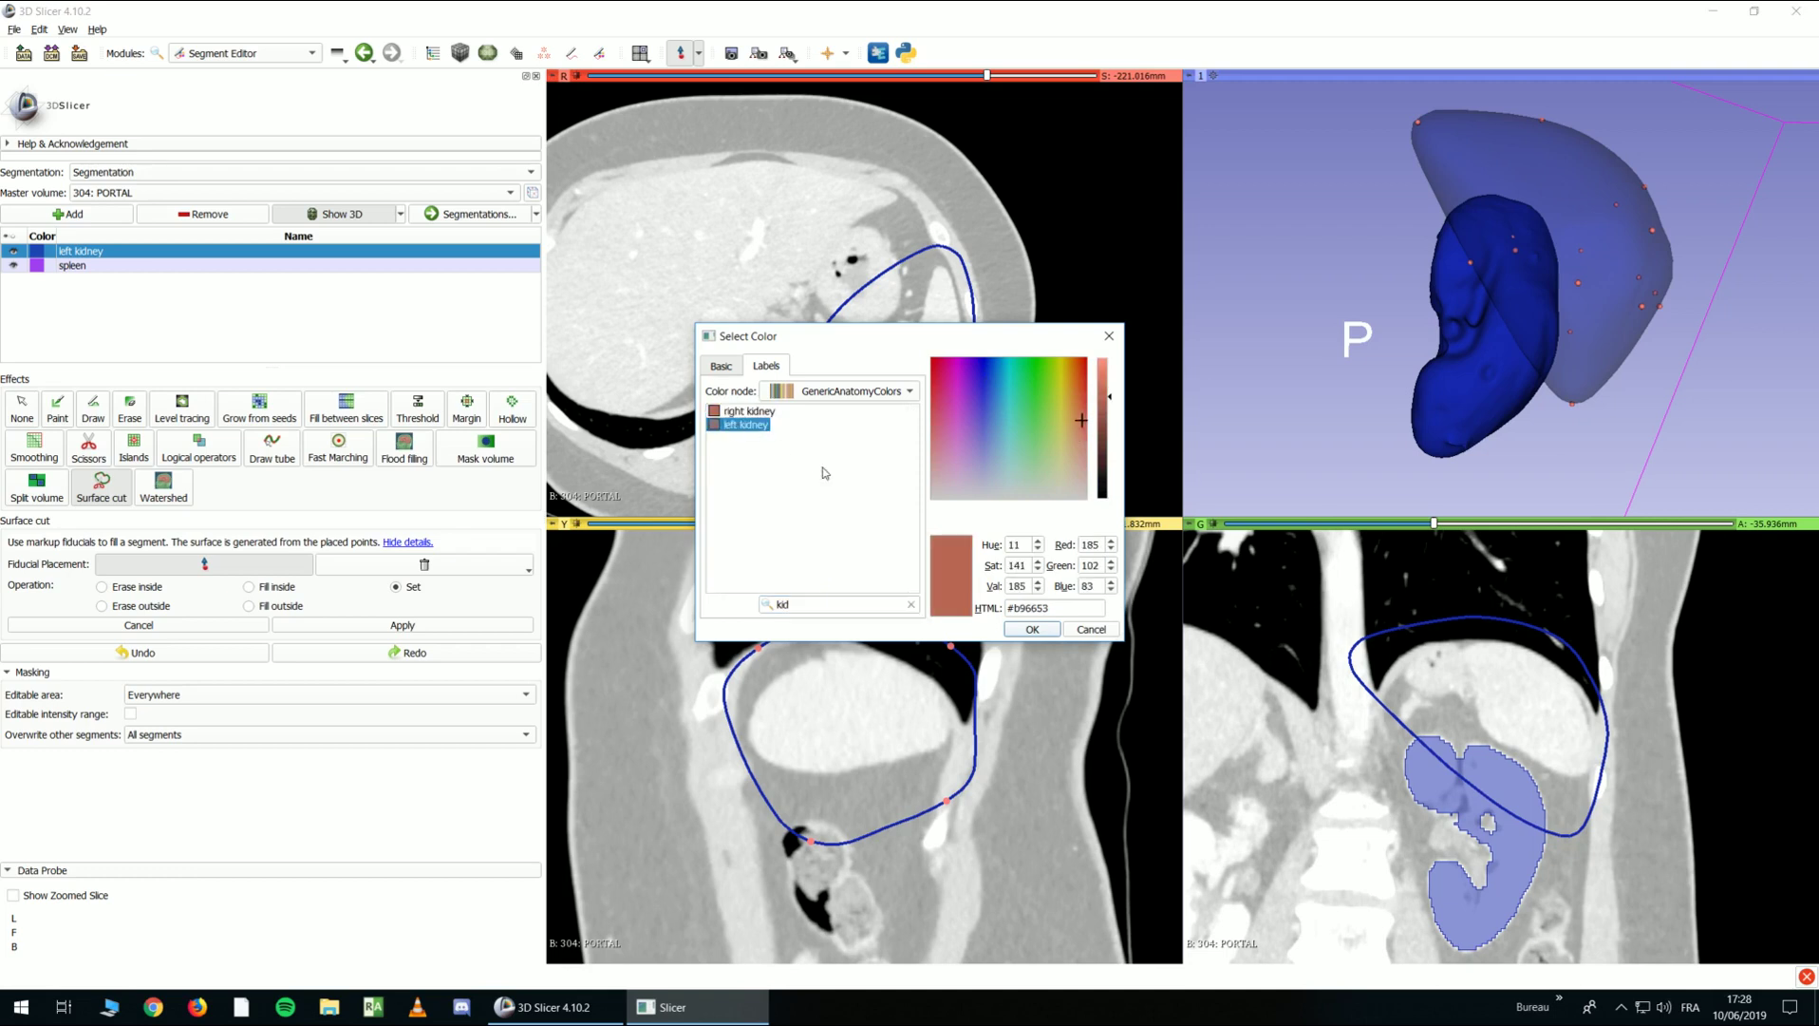
{"action": "left_click", "coordinate": [1044, 635]}
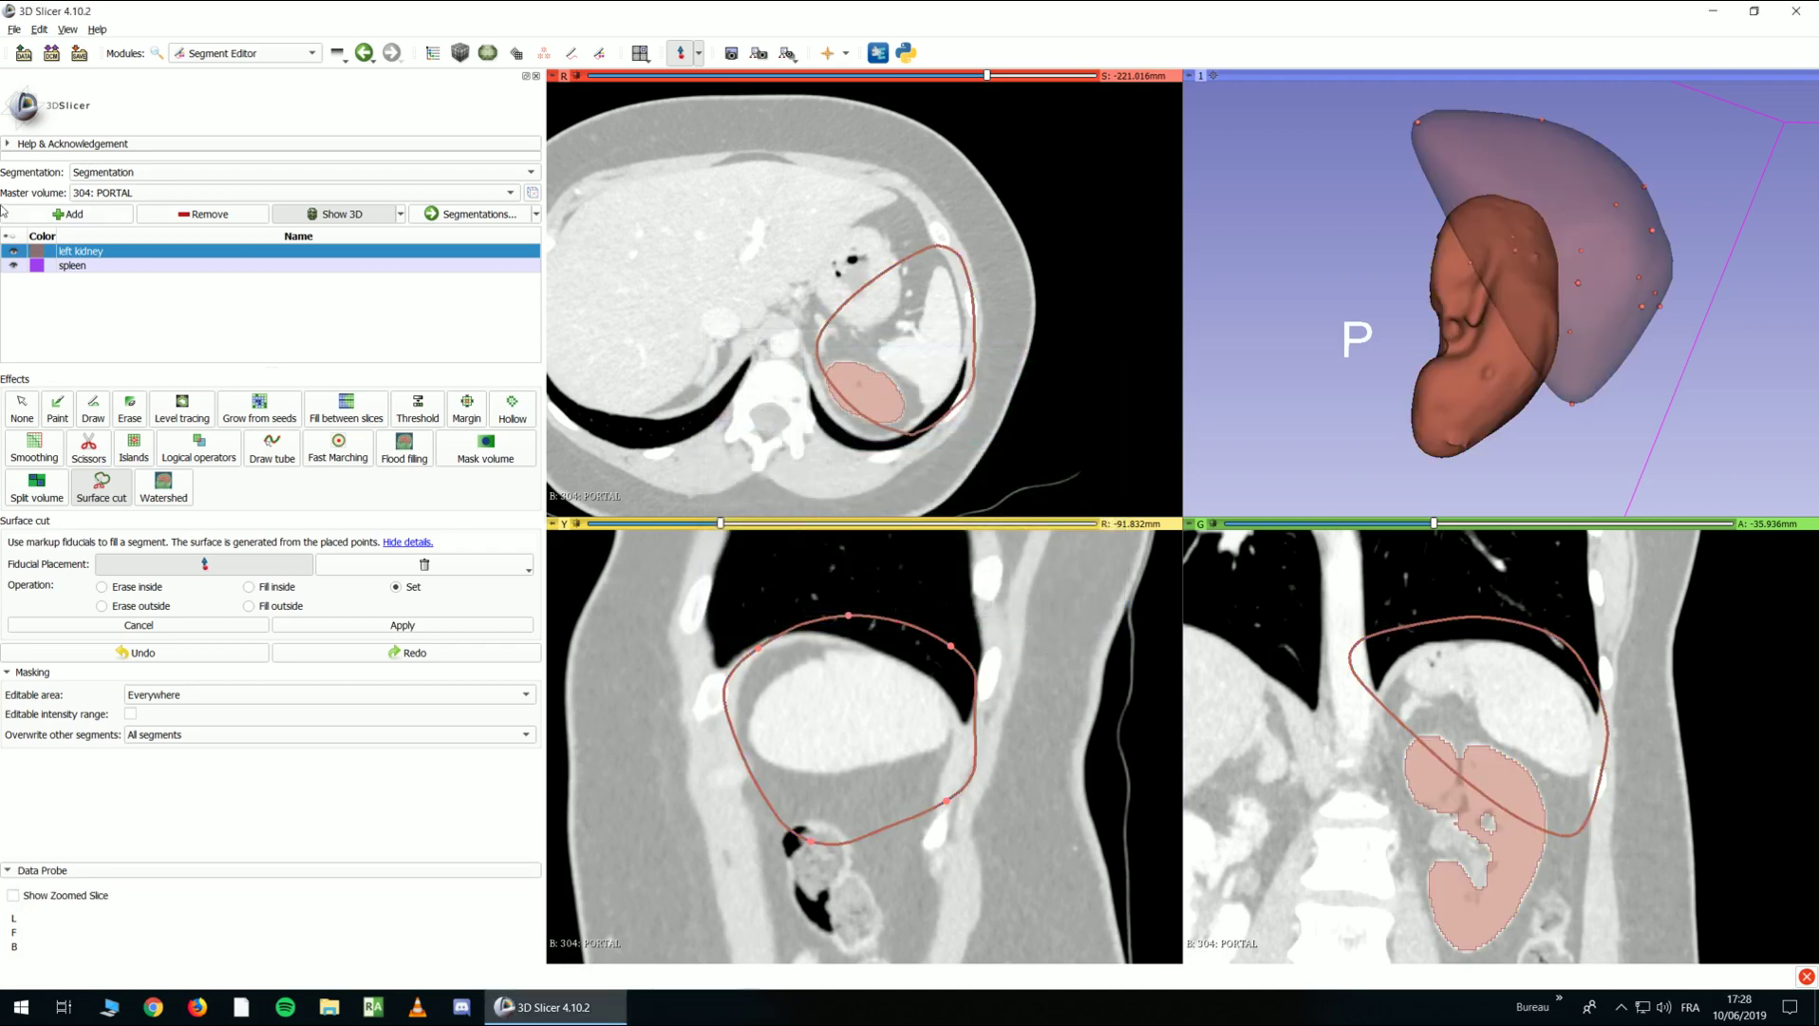
Apply the surface cut to the spleen segment with the Set operation and inspect it in the slice and 3D views
{"action": "left_click", "coordinate": [73, 265]}
{"action": "scroll", "coordinate": [627, 398], "scroll_direction": "down", "scroll_amount": 1}
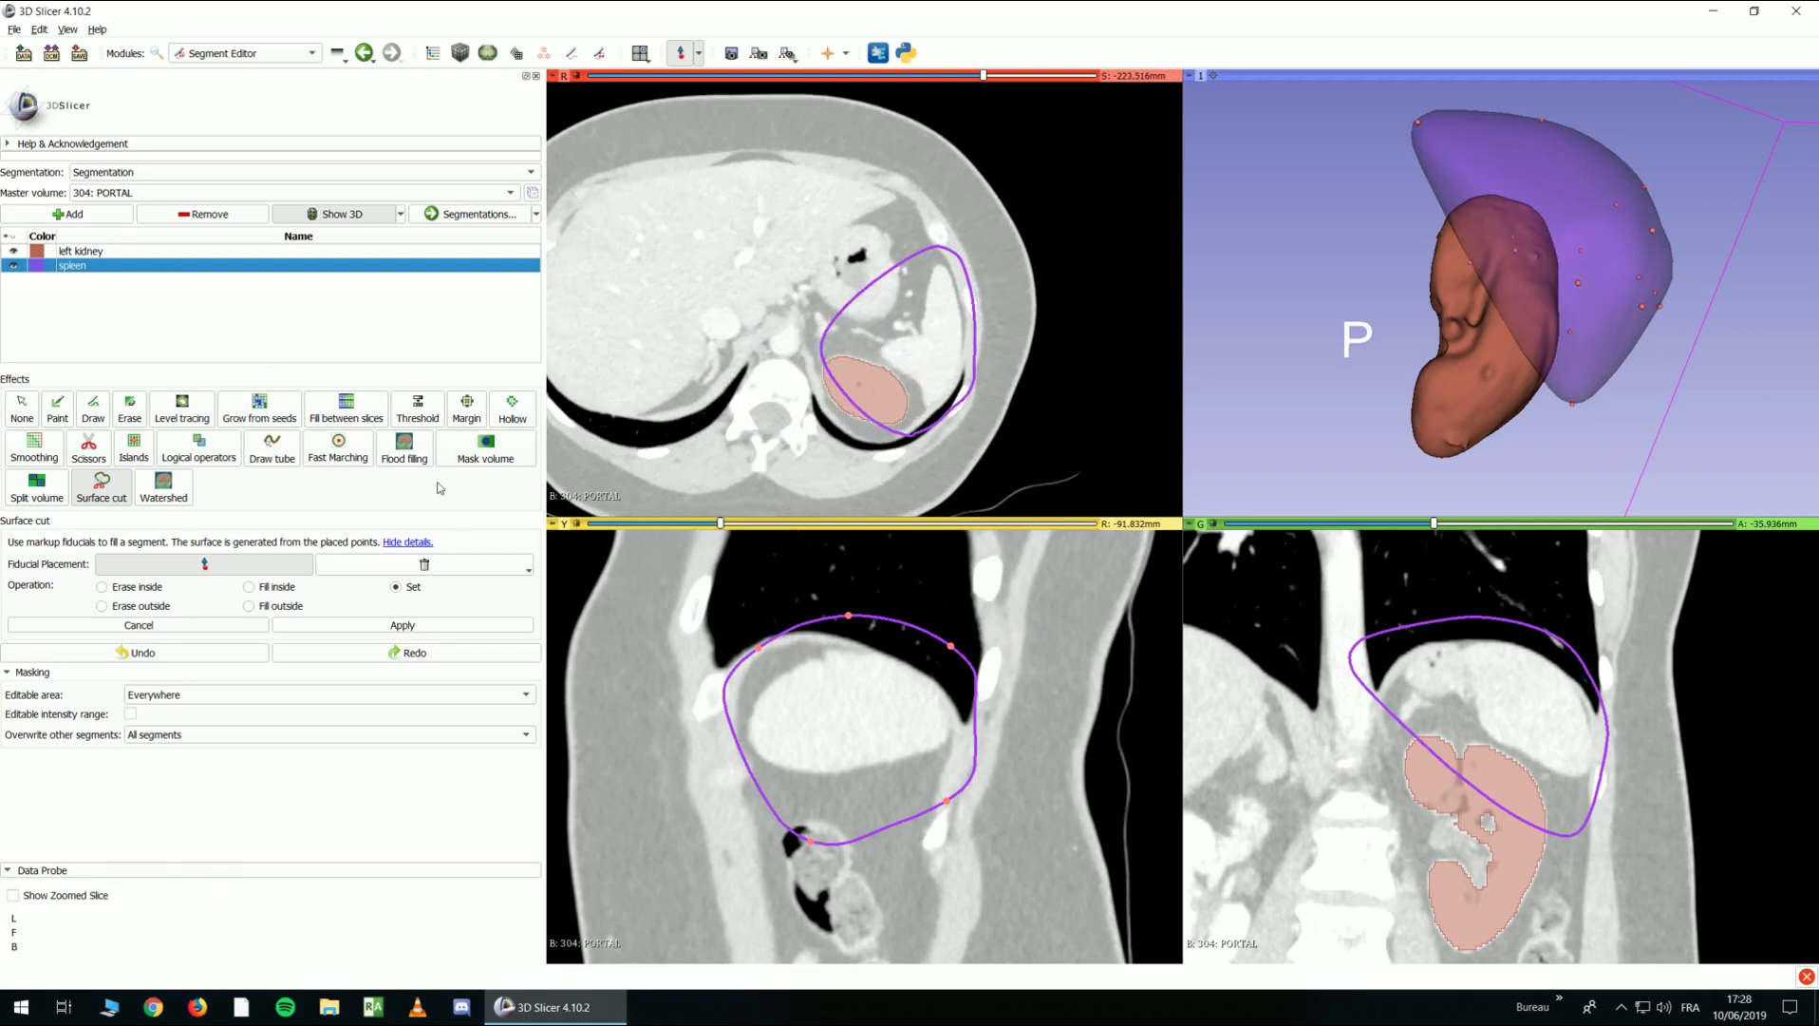
{"action": "left_click", "coordinate": [336, 626]}
{"action": "scroll", "coordinate": [950, 337], "scroll_direction": "down", "scroll_amount": 3}
{"action": "scroll", "coordinate": [954, 346], "scroll_direction": "down", "scroll_amount": 5}
{"action": "mouse_move", "coordinate": [1596, 300]}
{"action": "left_mouse_down"}
{"action": "mouse_move", "coordinate": [1673, 296]}
{"action": "mouse_move", "coordinate": [1605, 300]}
{"action": "left_mouse_up"}
{"action": "scroll", "coordinate": [933, 357], "scroll_direction": "down", "scroll_amount": 5}
{"action": "scroll", "coordinate": [933, 357], "scroll_direction": "up", "scroll_amount": 5}
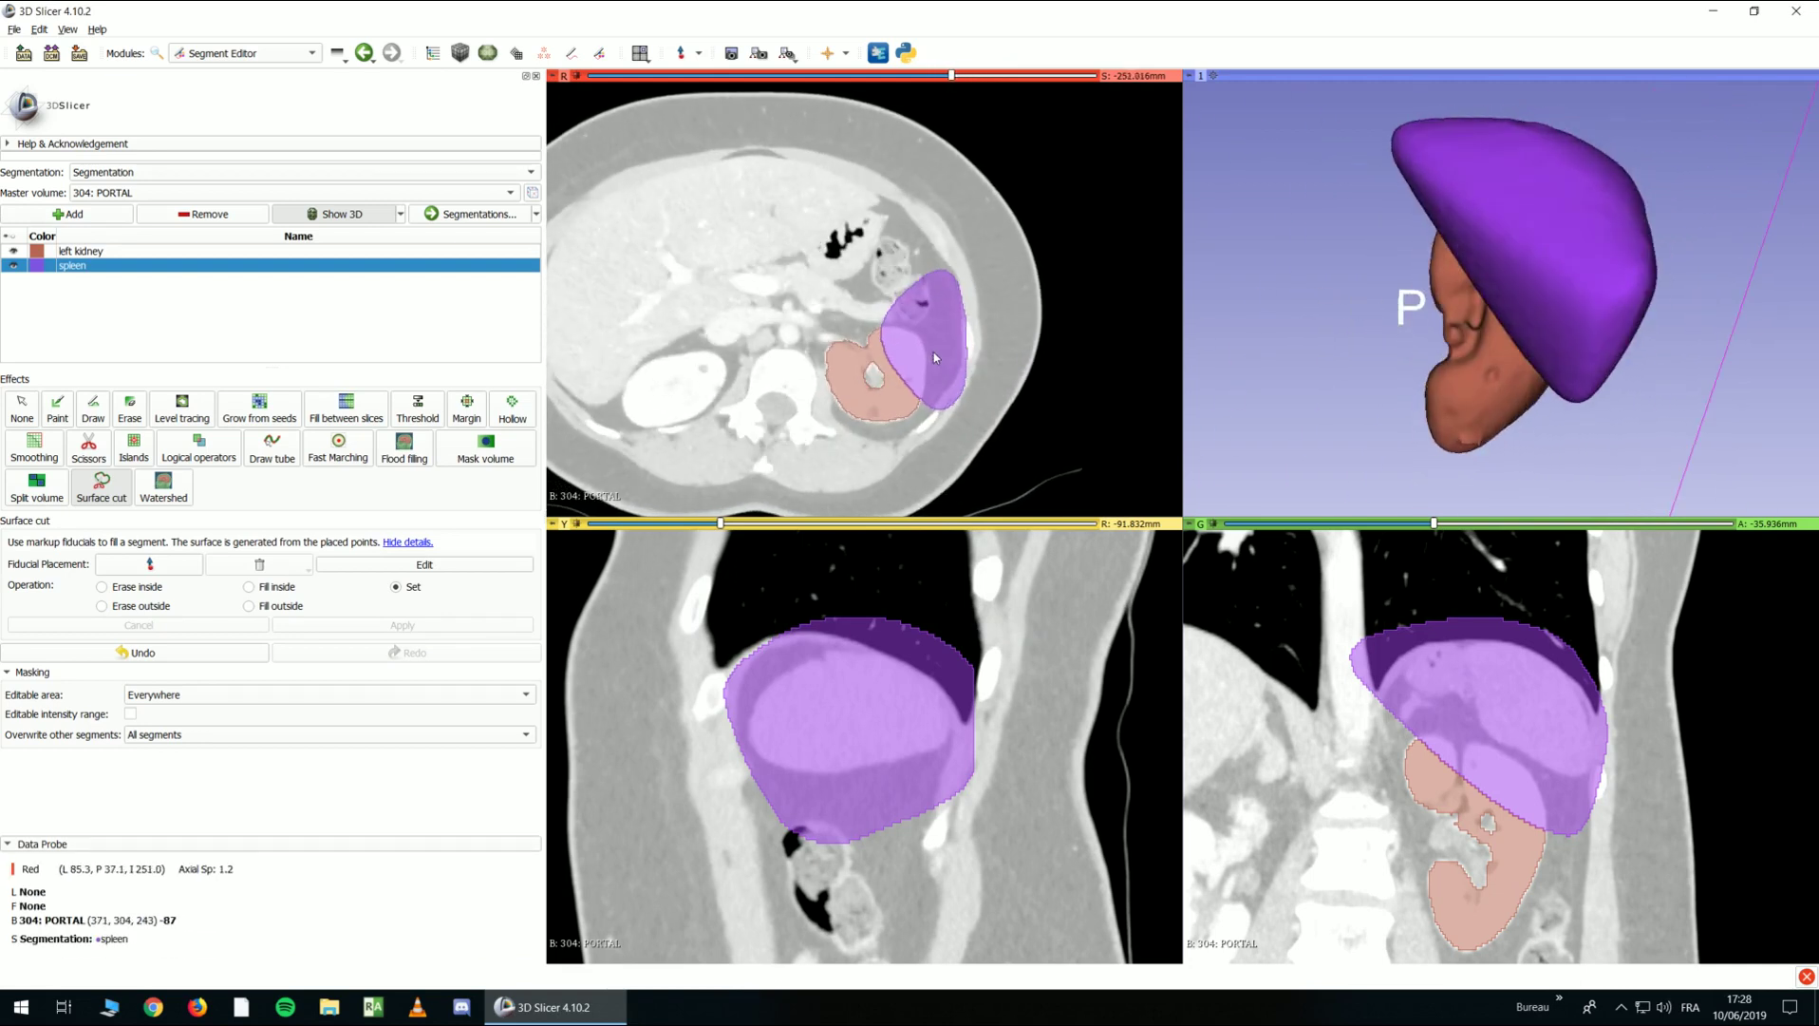
Hide the spleen segment to inspect the left kidney in the slice and 3D views, and undo the surface cut
{"action": "left_click", "coordinate": [13, 266]}
{"action": "scroll", "coordinate": [920, 384], "scroll_direction": "down", "scroll_amount": 3}
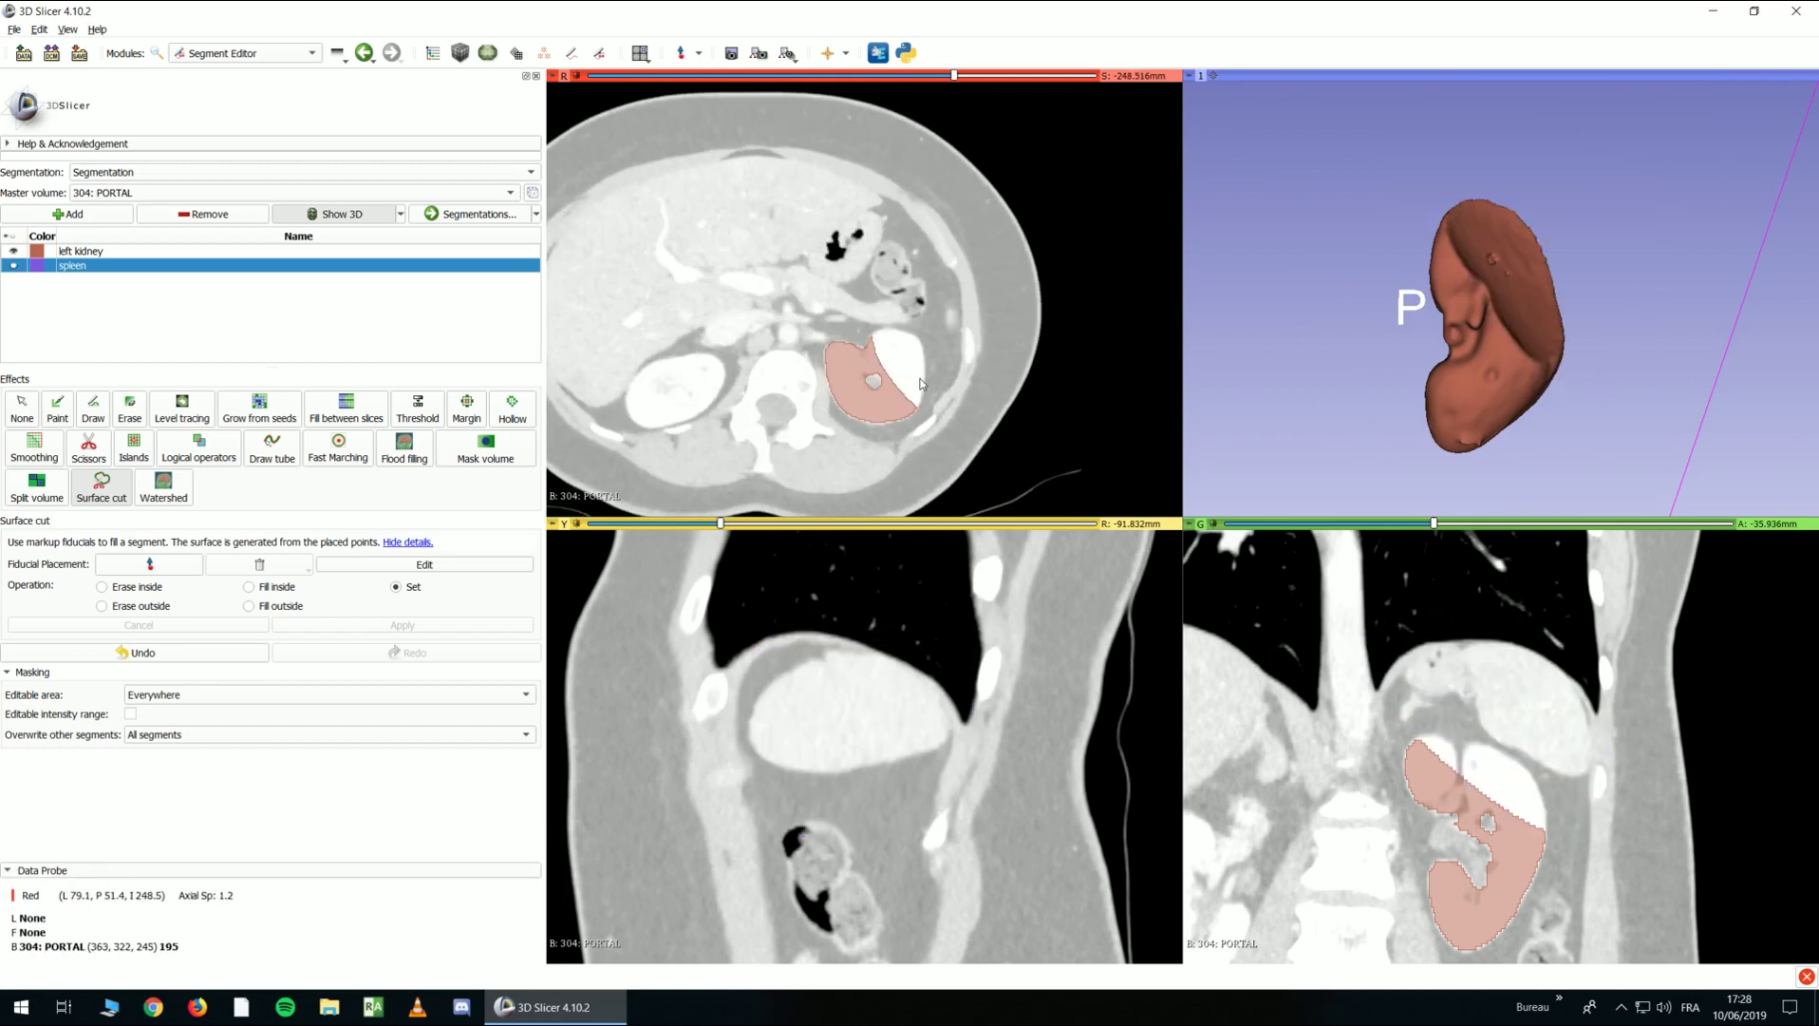
{"action": "scroll", "coordinate": [920, 383], "scroll_direction": "up", "scroll_amount": 3}
{"action": "left_click_drag", "start_coordinate": [1416, 258], "coordinate": [1538, 409]}
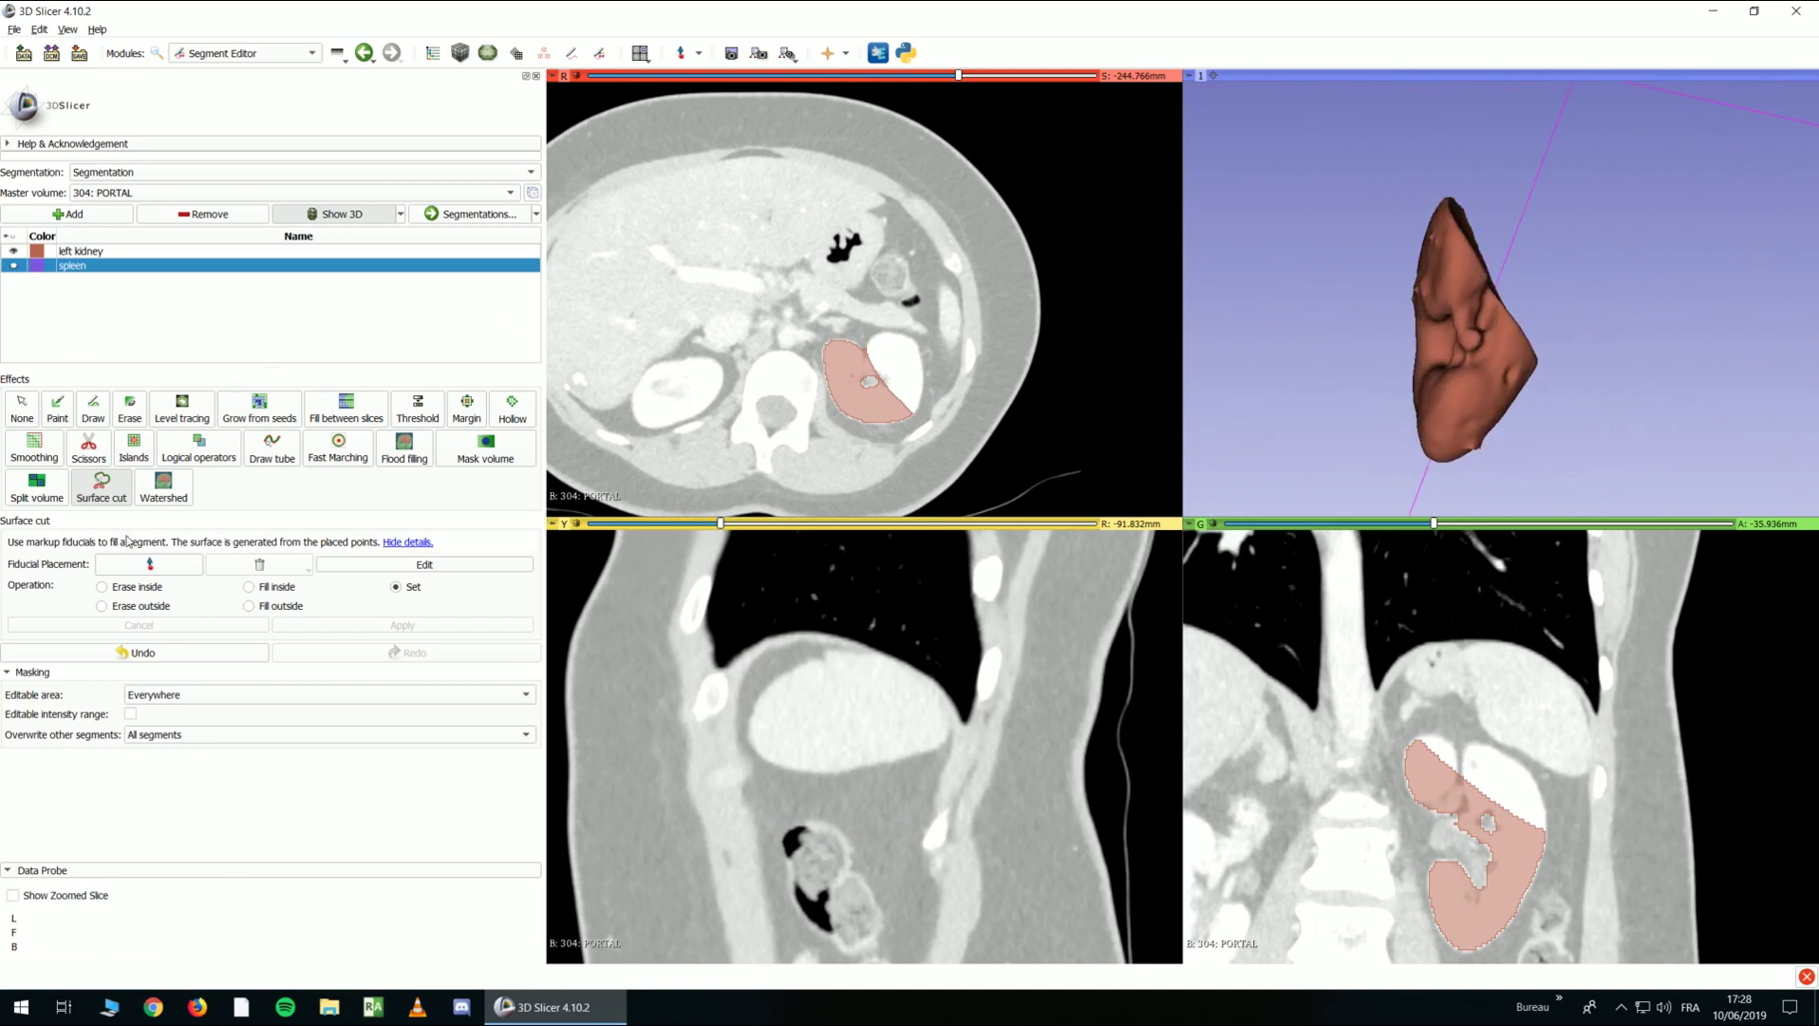
{"action": "left_click", "coordinate": [139, 653]}
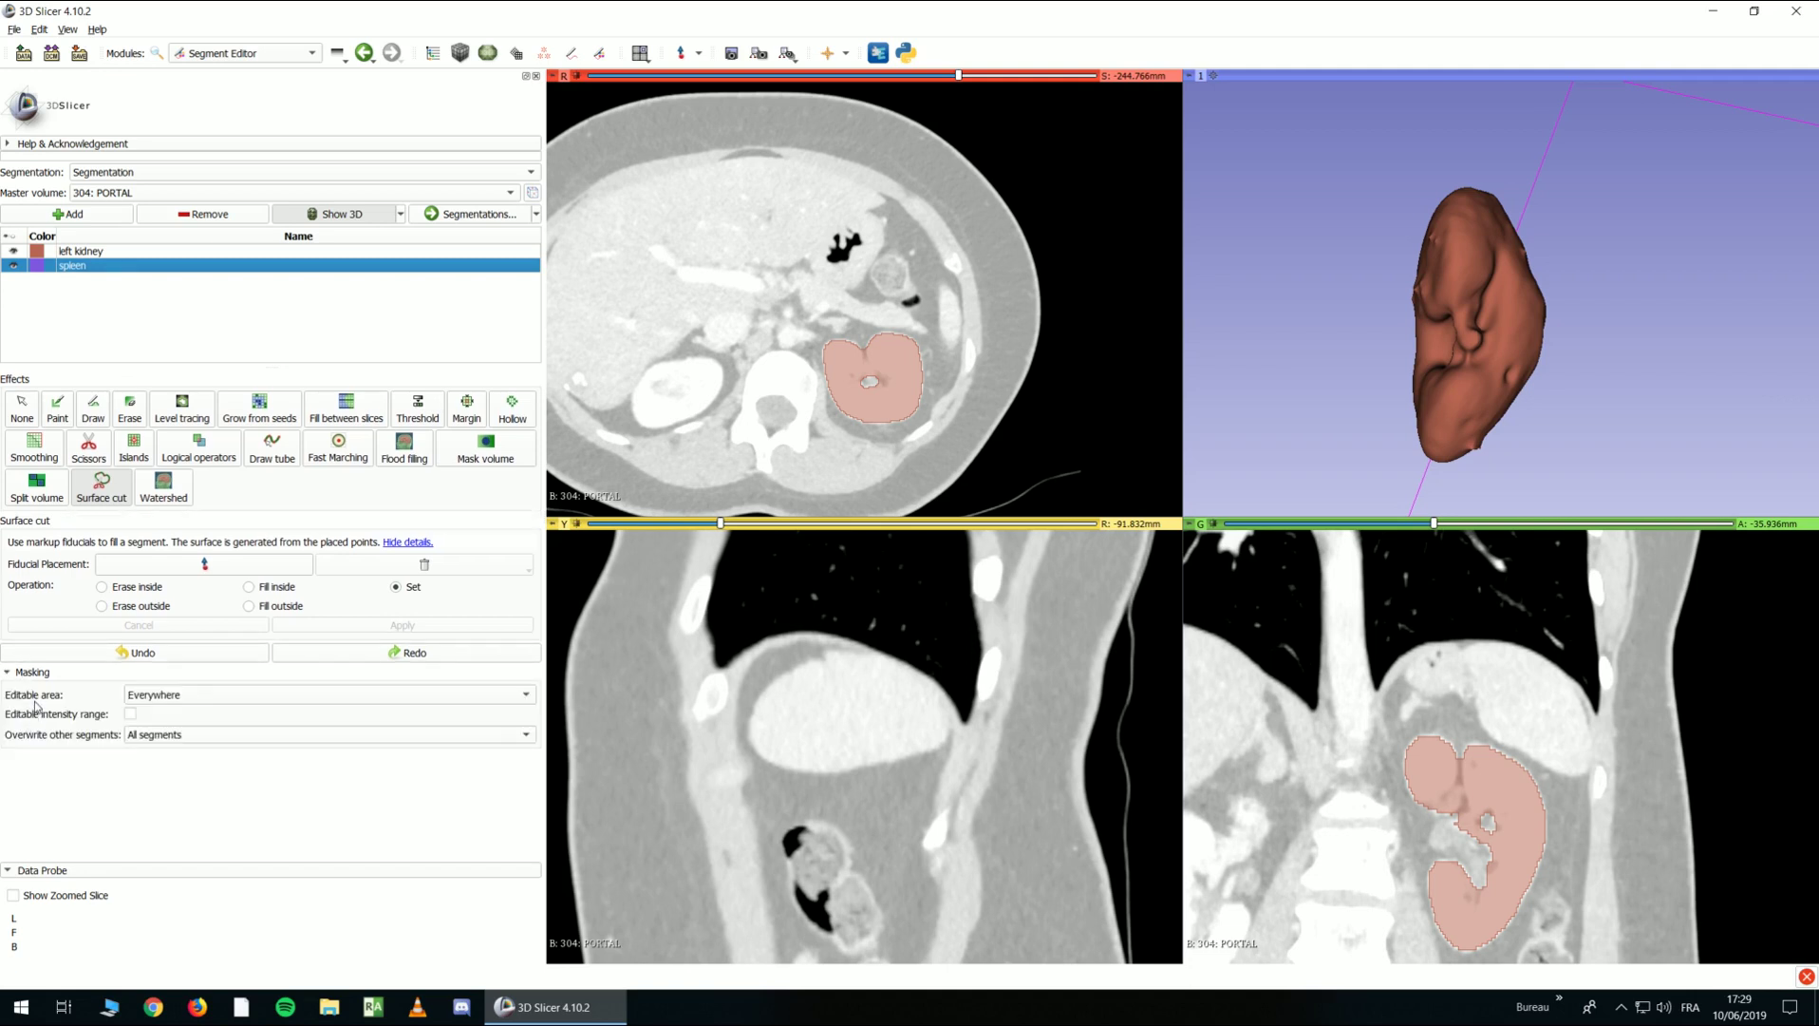
Review the editable area masking options, keep Everywhere, and set overwriting of other segments to None
{"action": "left_click", "coordinate": [156, 696]}
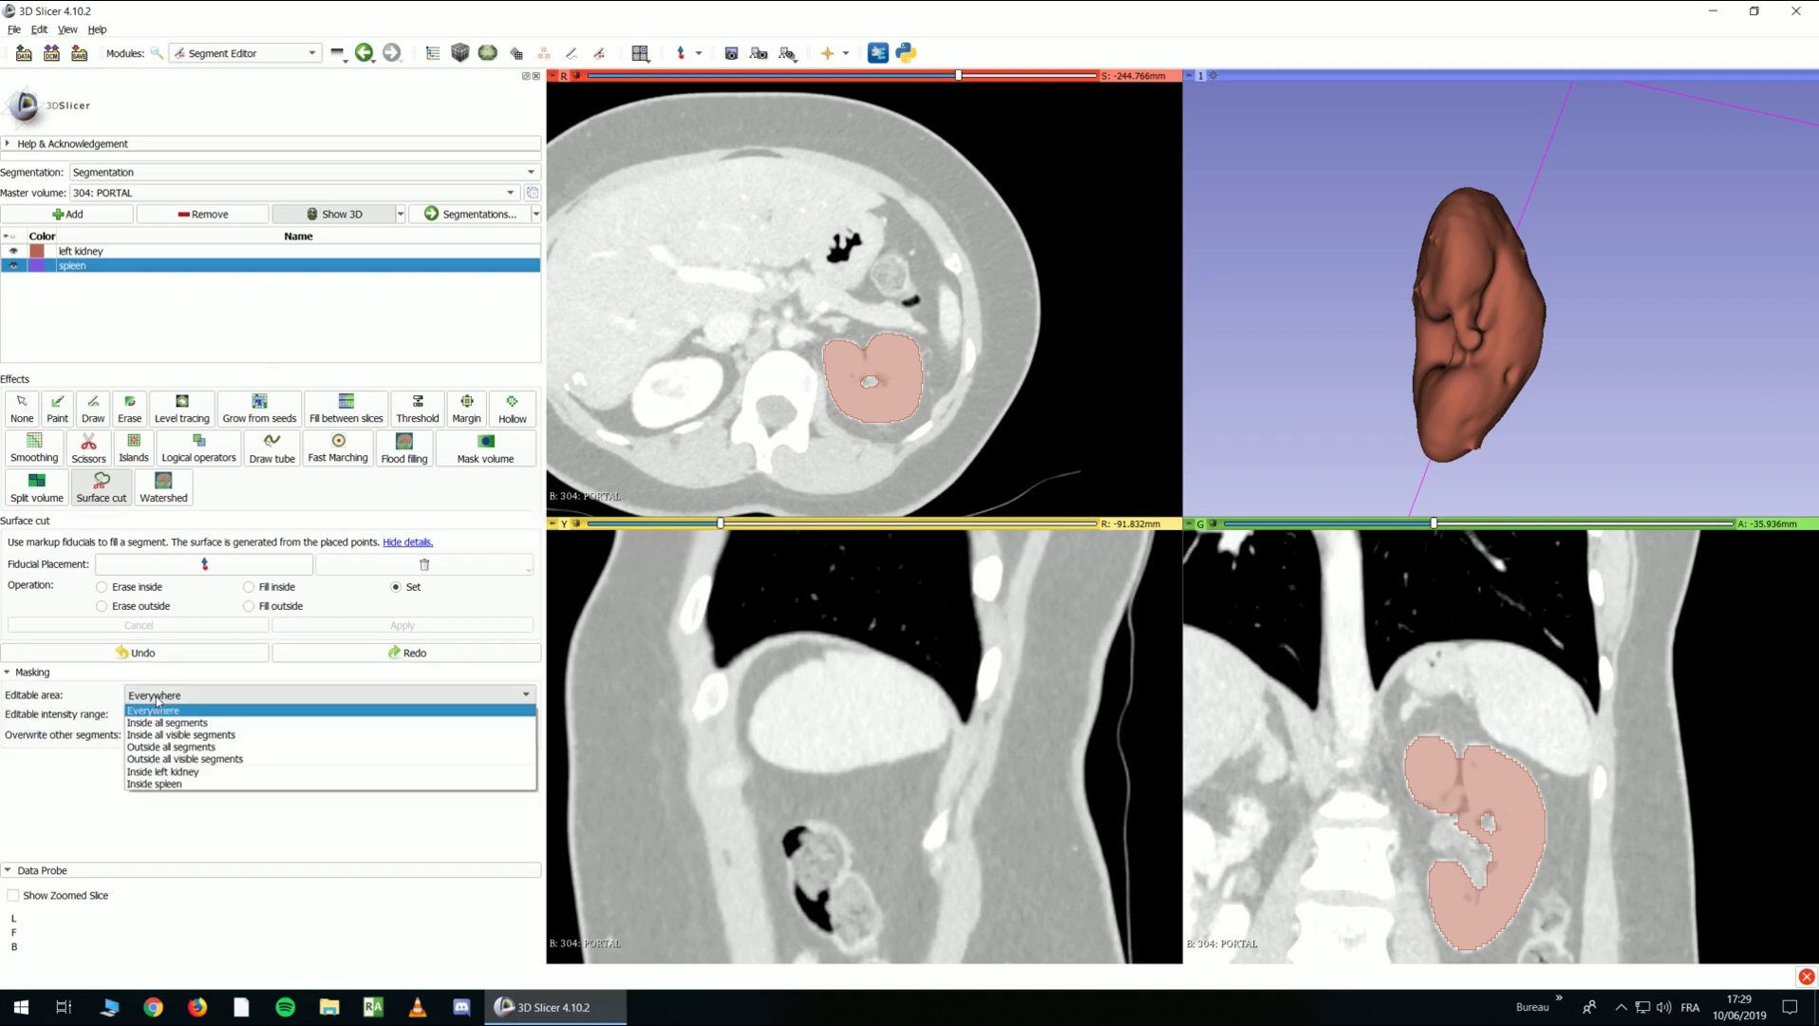
{"action": "left_click", "coordinate": [165, 710]}
{"action": "left_click", "coordinate": [163, 700]}
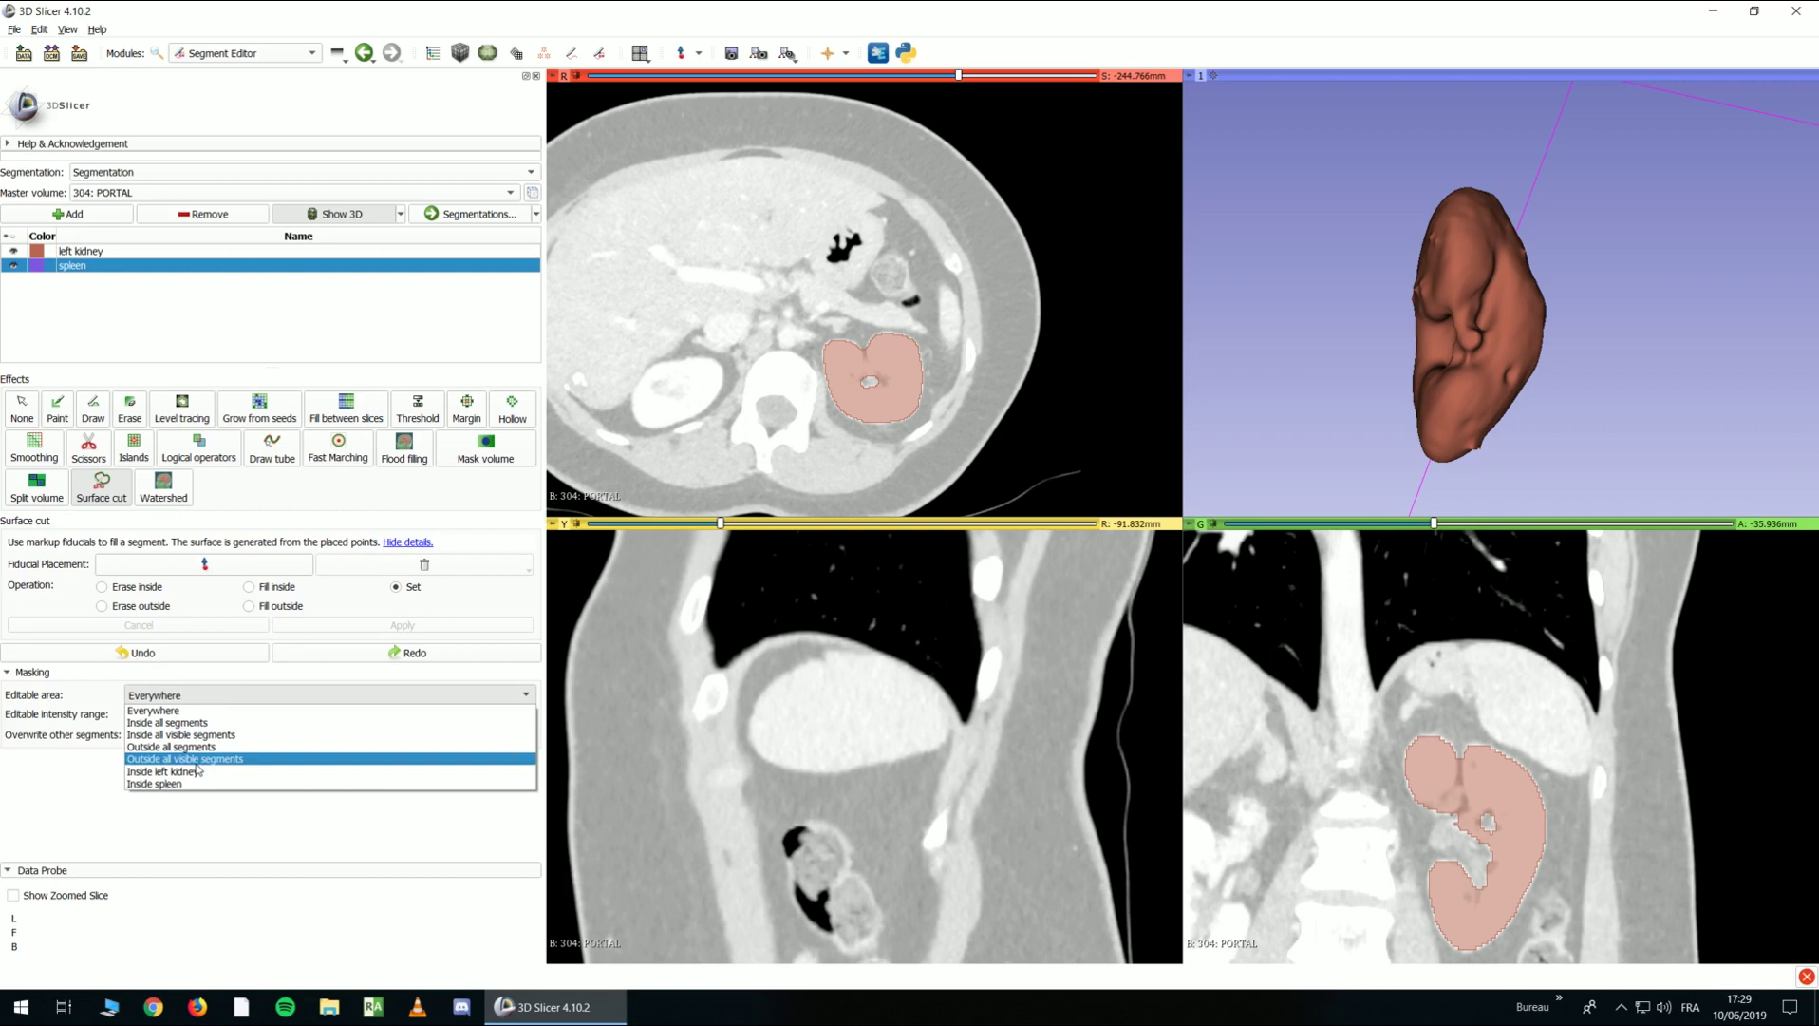
{"action": "left_click", "coordinate": [85, 785]}
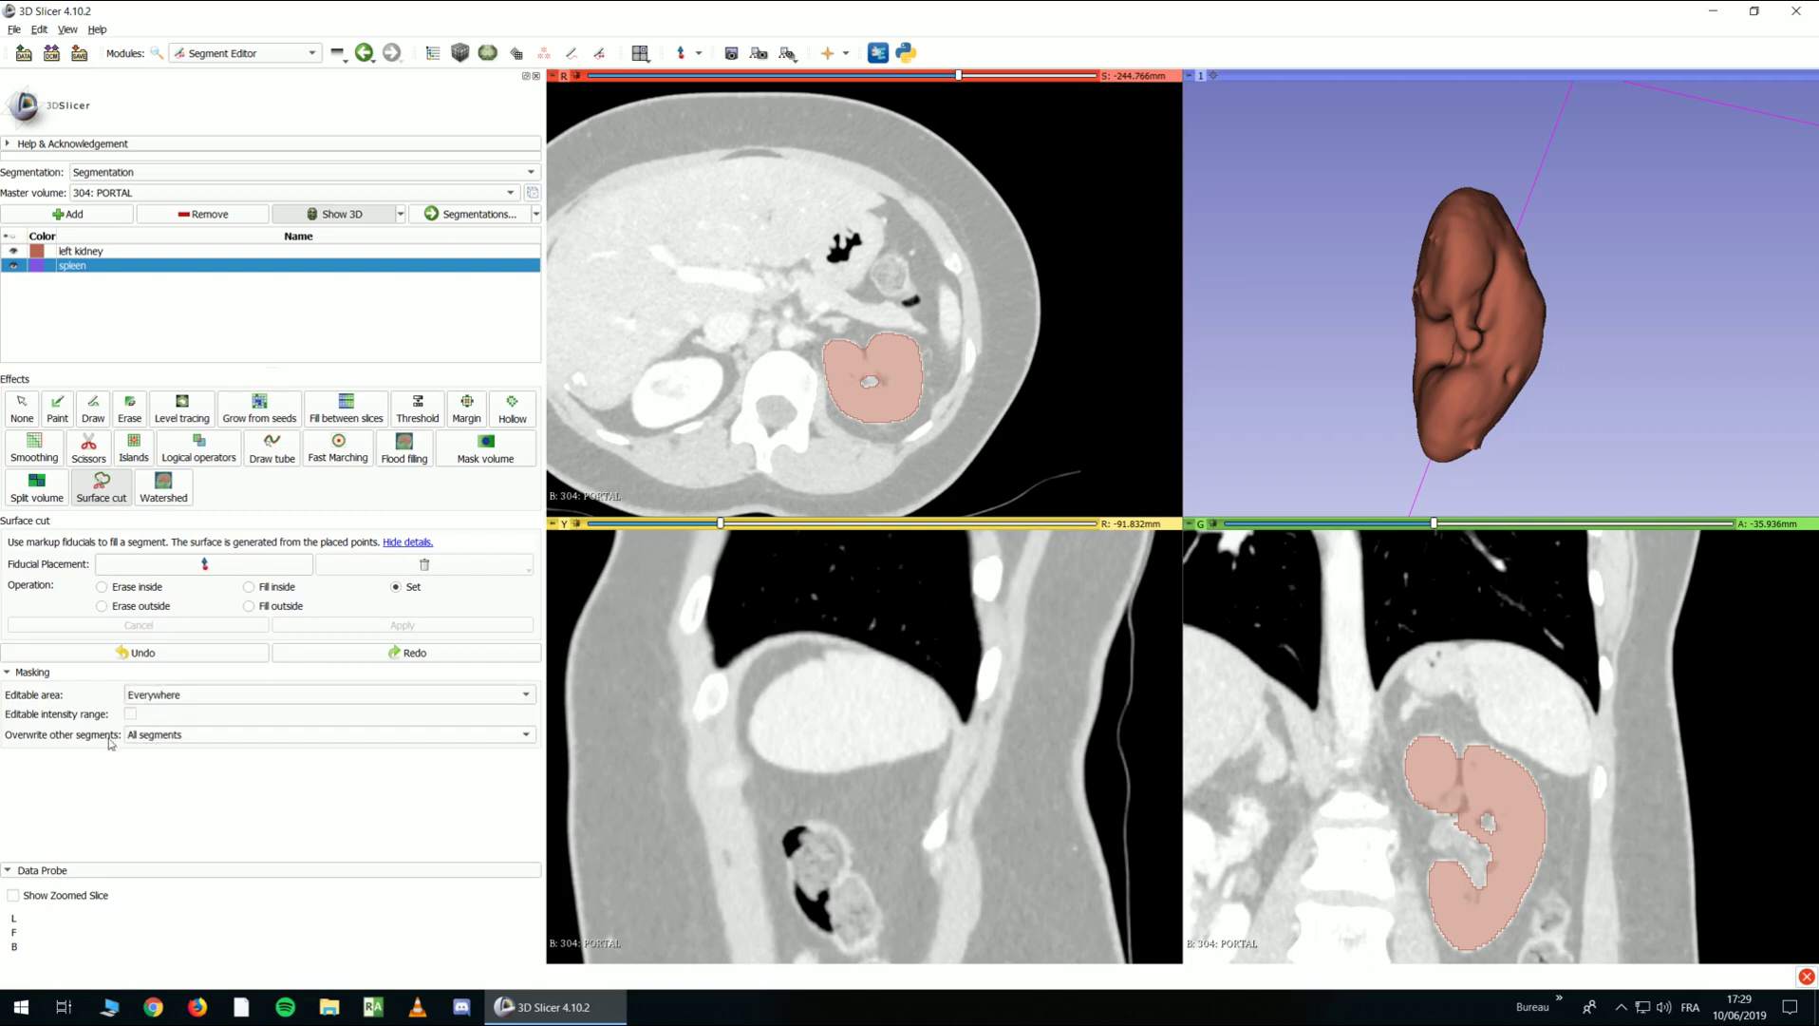
{"action": "left_click", "coordinate": [154, 736]}
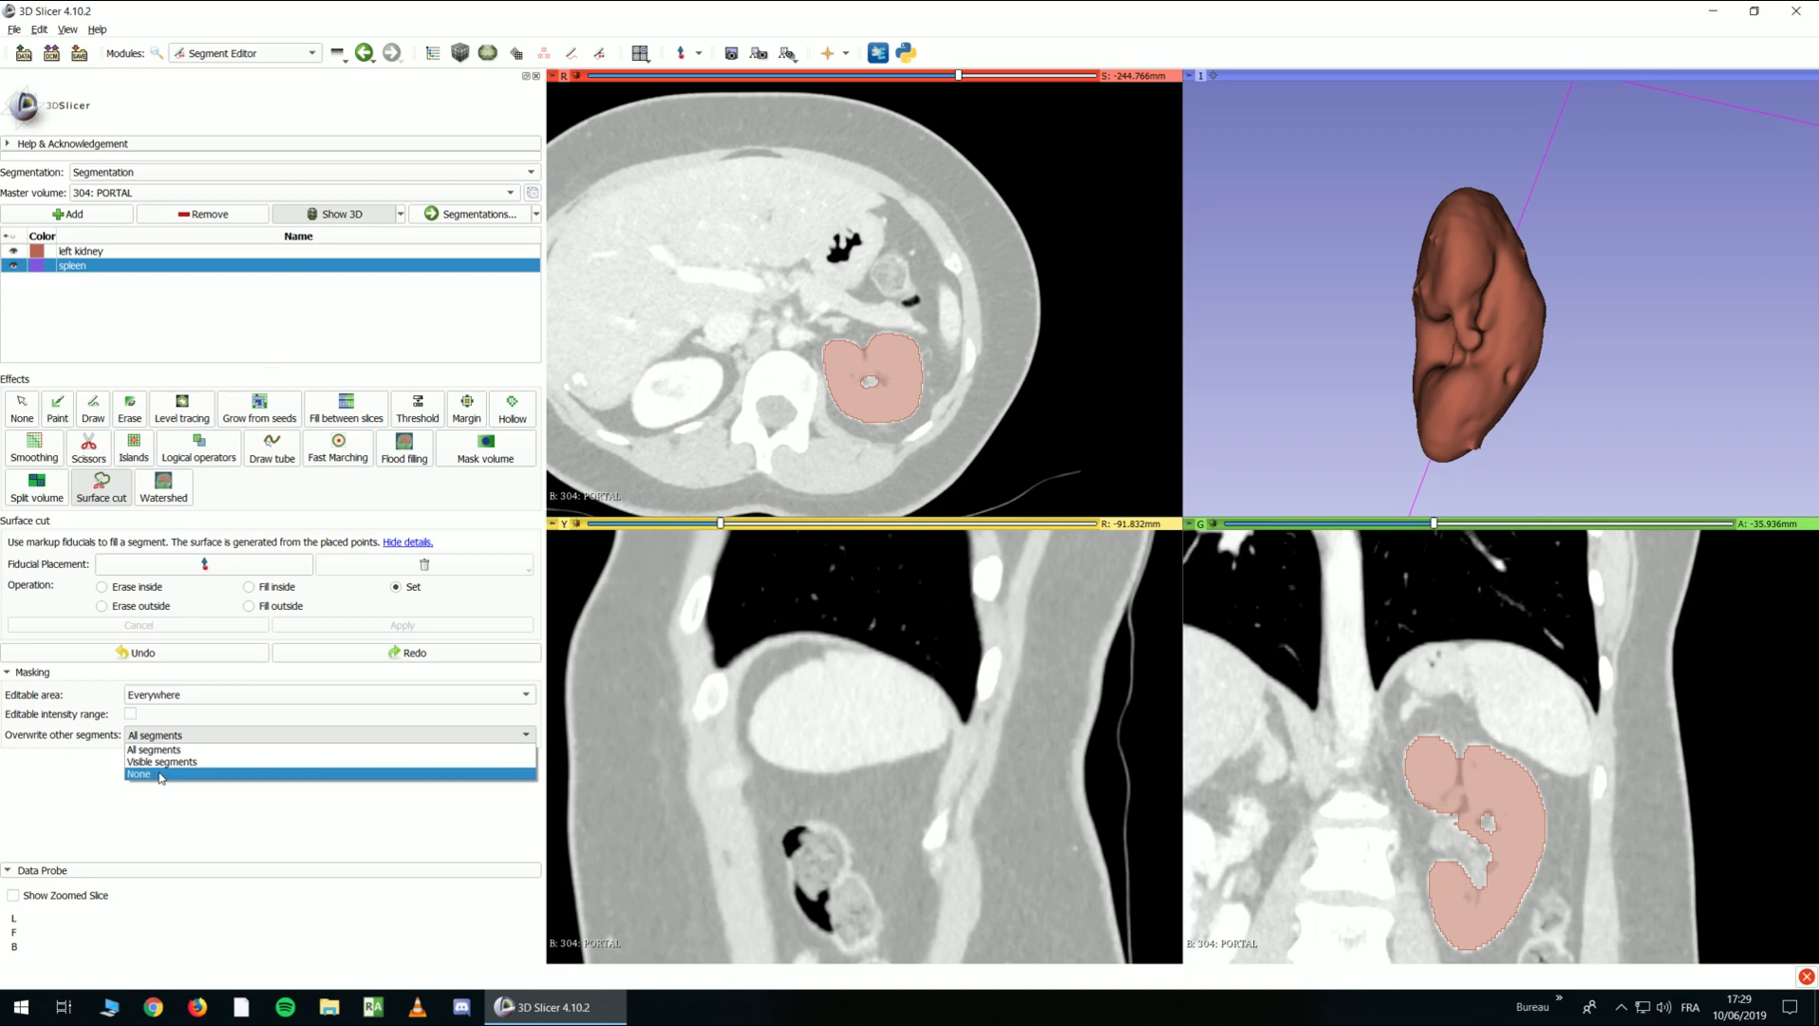
{"action": "left_click", "coordinate": [160, 775]}
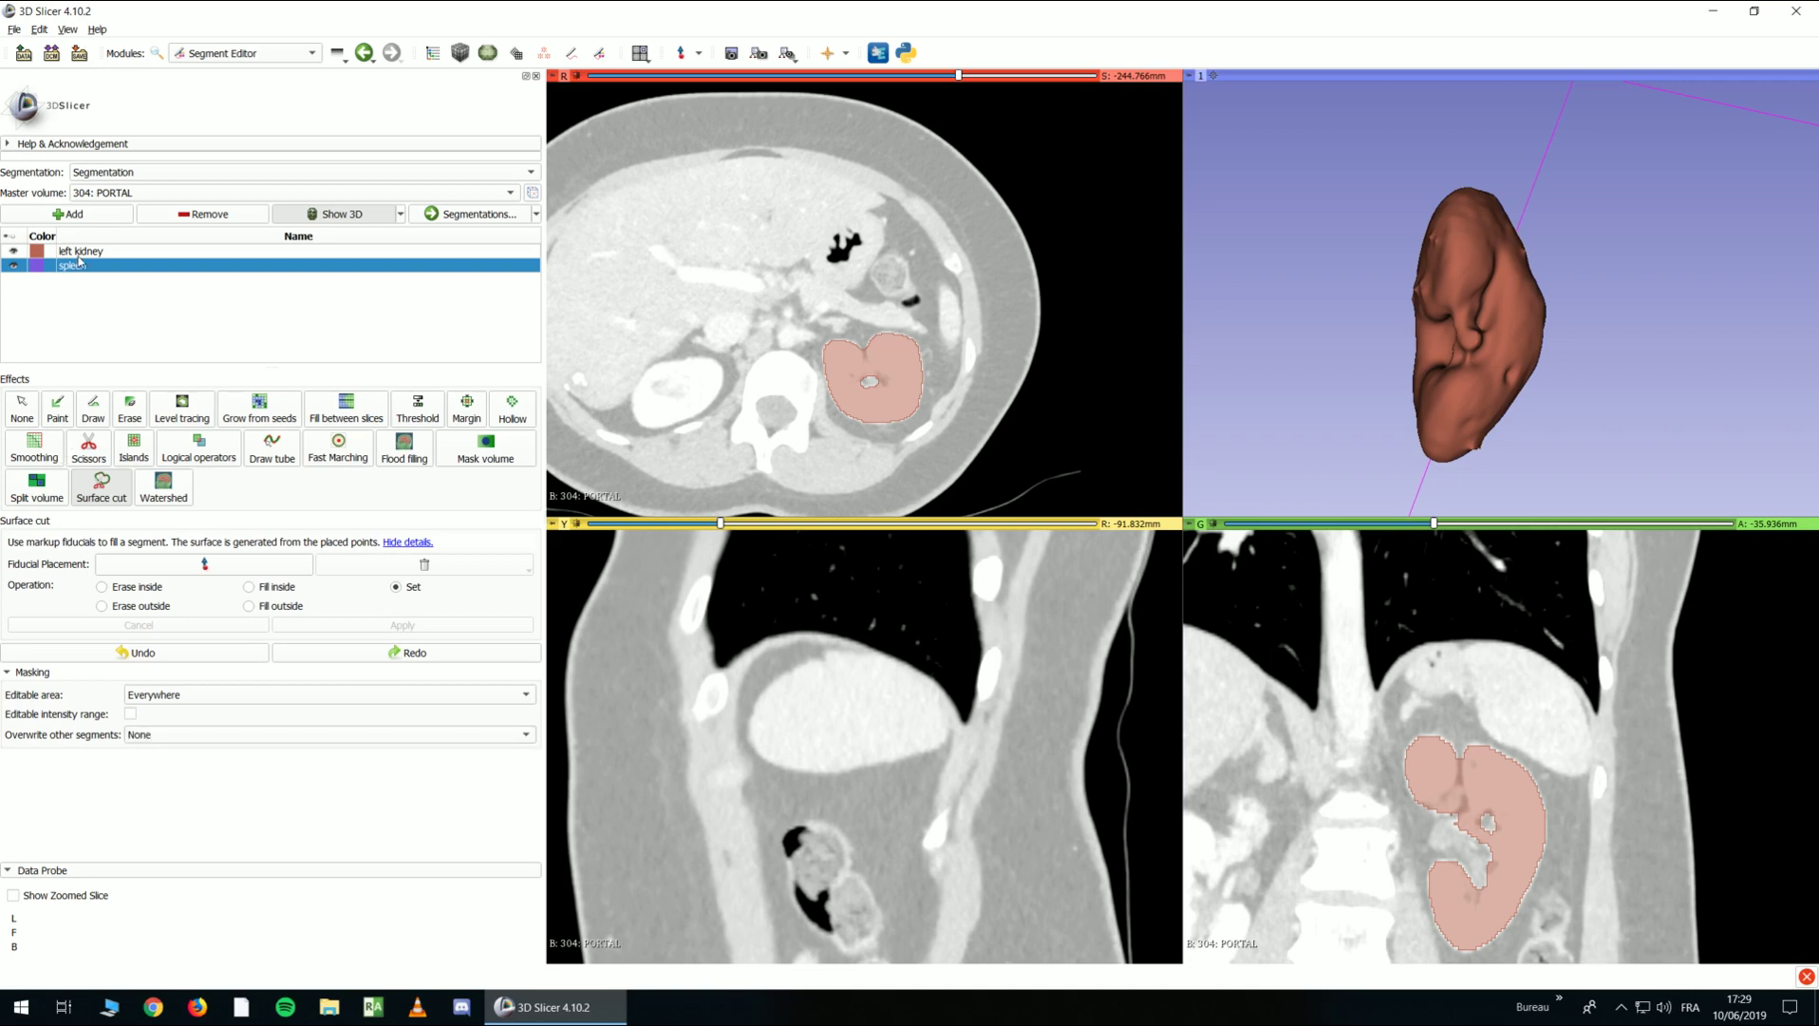
Restart surface cut fiducial placement for the spleen segment and place eight fiducials around the spleen in the sagittal slice
{"action": "left_click", "coordinate": [272, 469]}
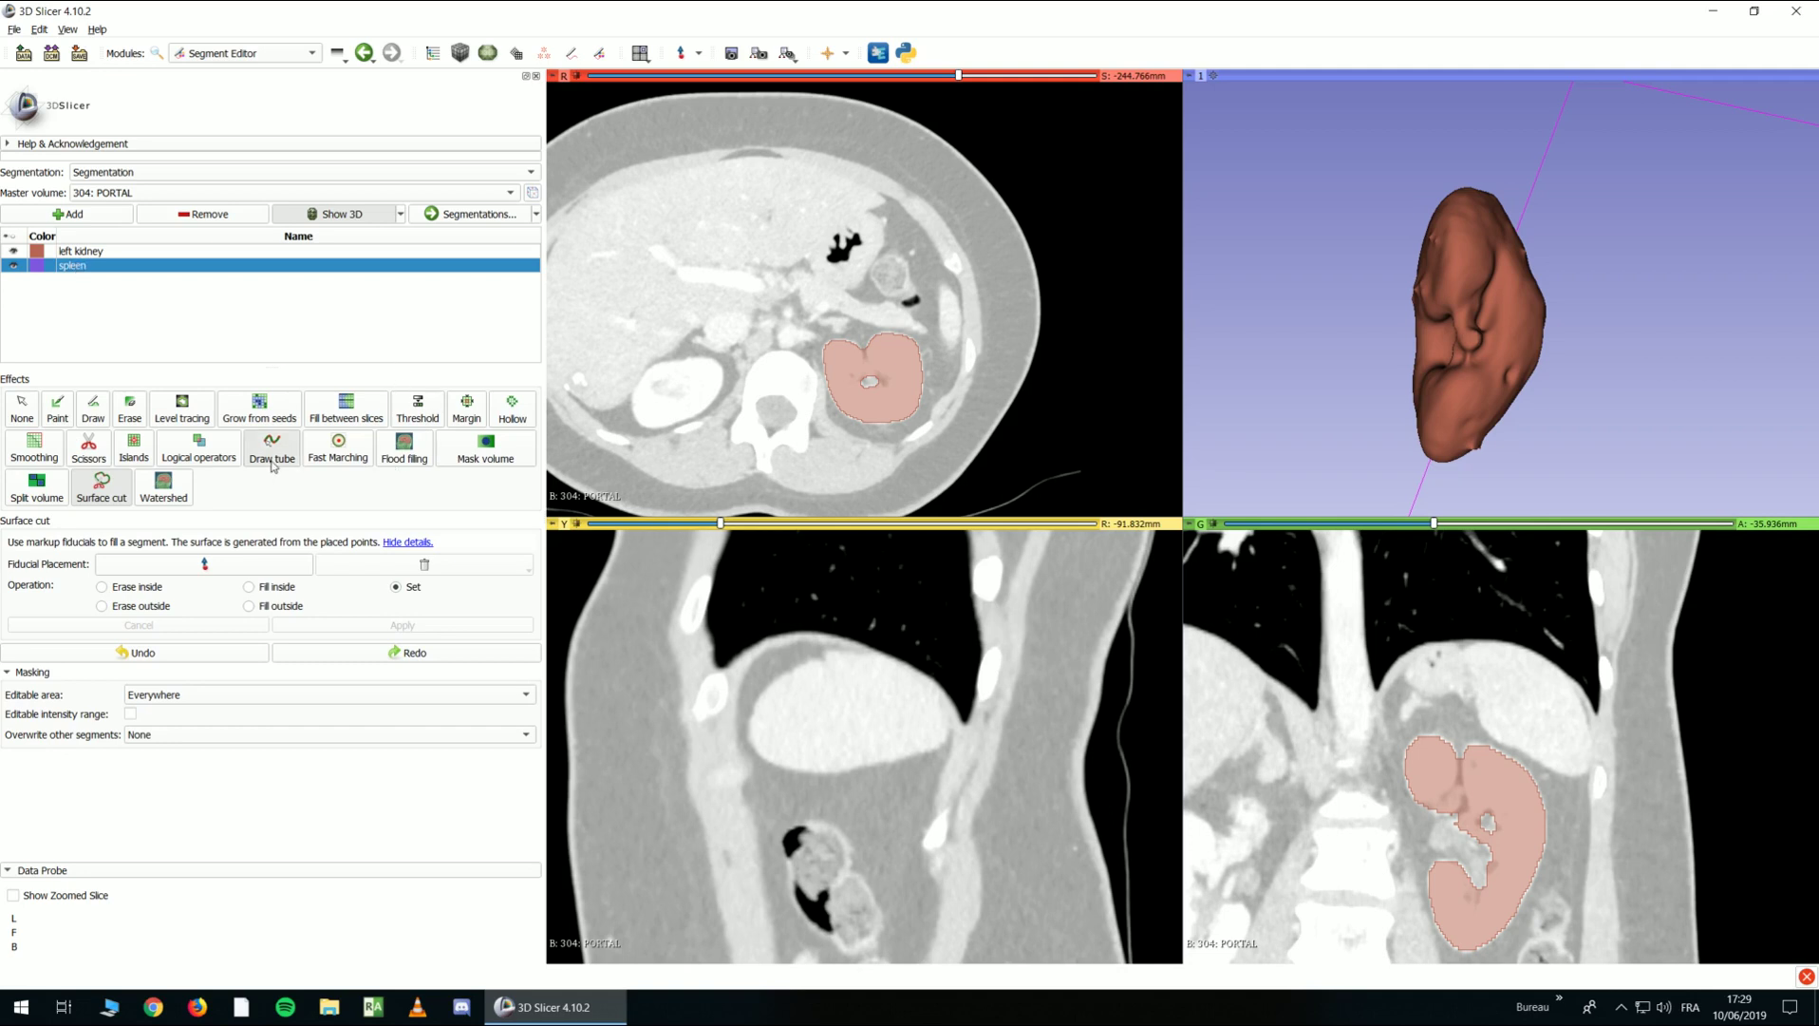
{"action": "left_click", "coordinate": [105, 487]}
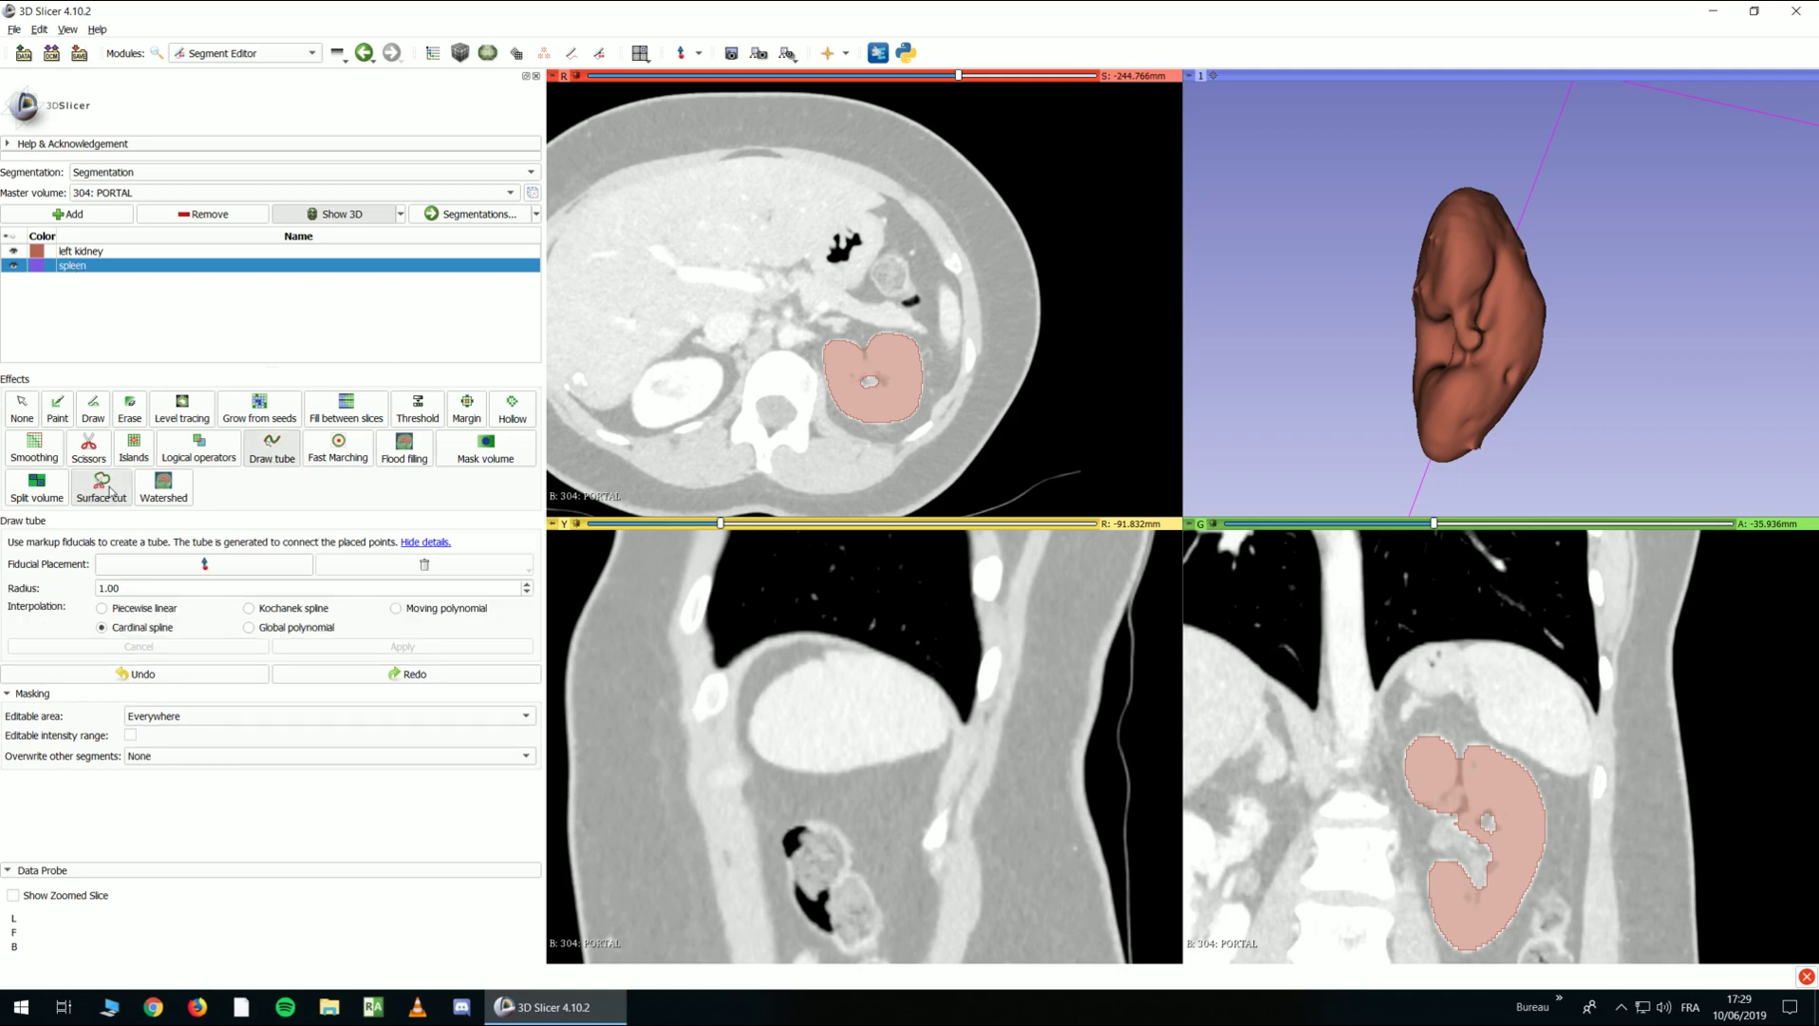
{"action": "left_click", "coordinate": [201, 564]}
{"action": "key", "text": "shift"}
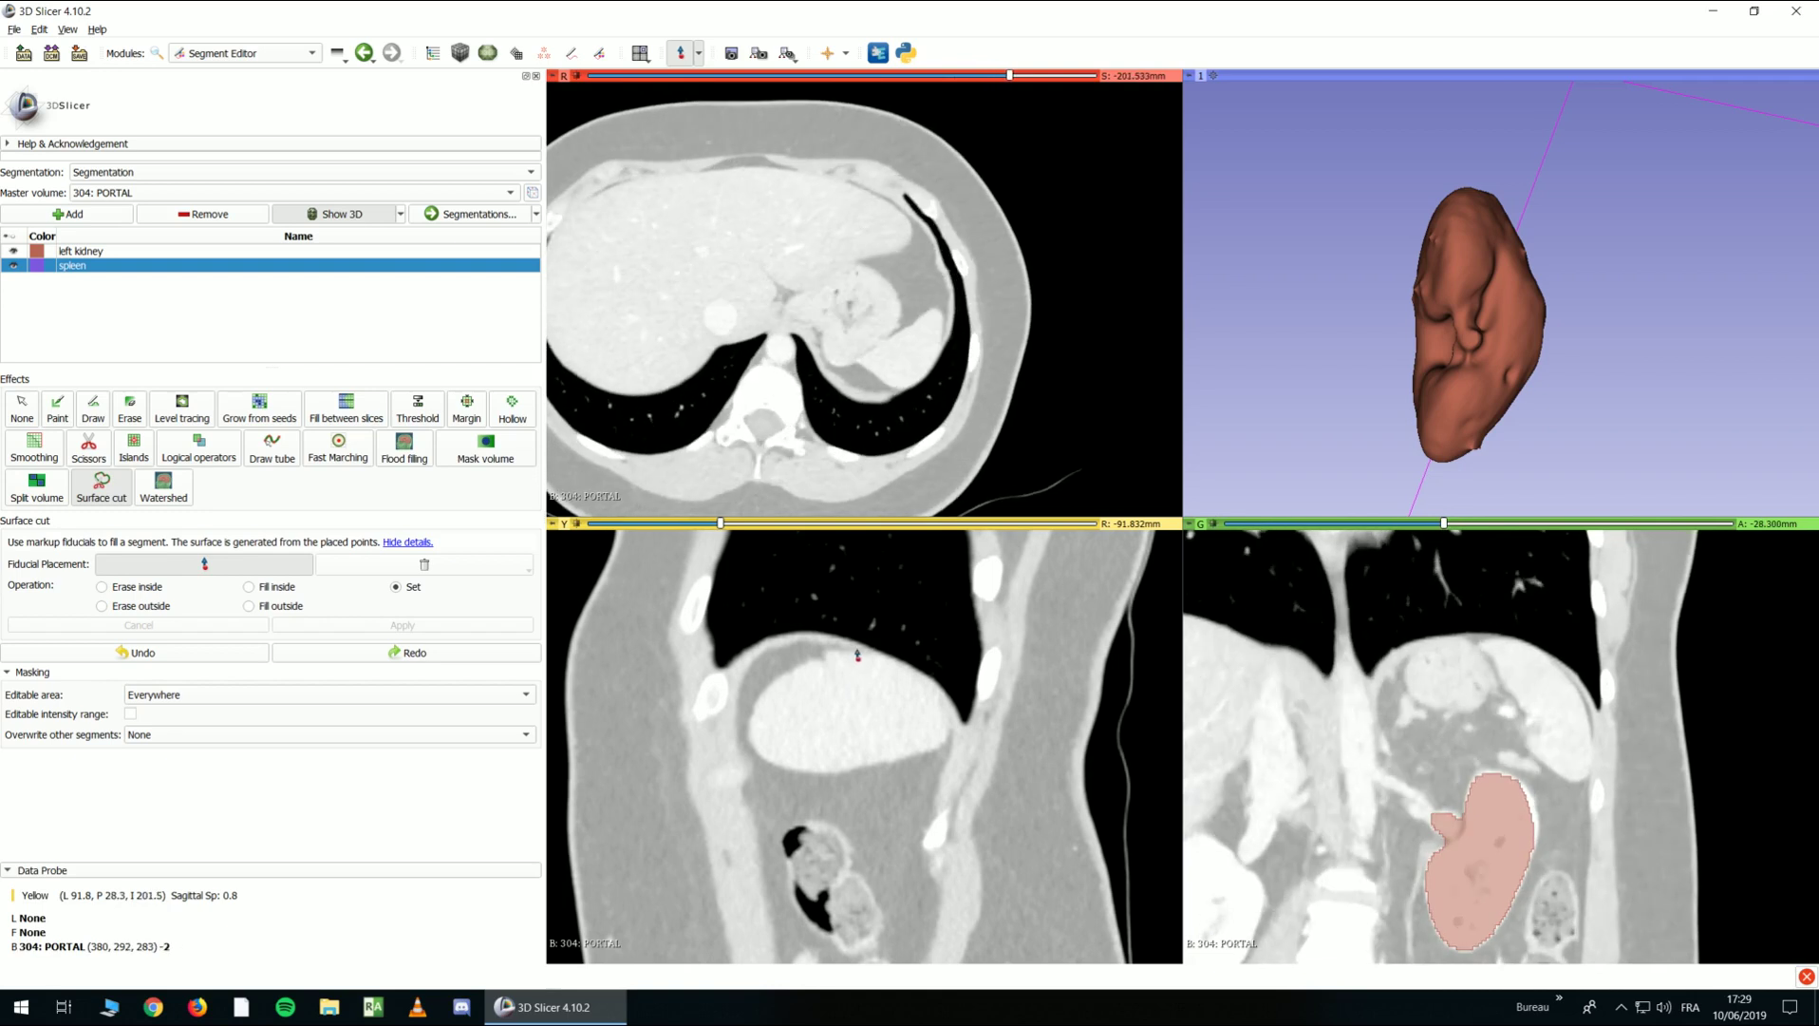
{"action": "left_click", "coordinate": [873, 638]}
{"action": "left_click", "coordinate": [764, 647]}
{"action": "left_click", "coordinate": [957, 656]}
{"action": "left_click", "coordinate": [997, 732]}
{"action": "left_click", "coordinate": [950, 794]}
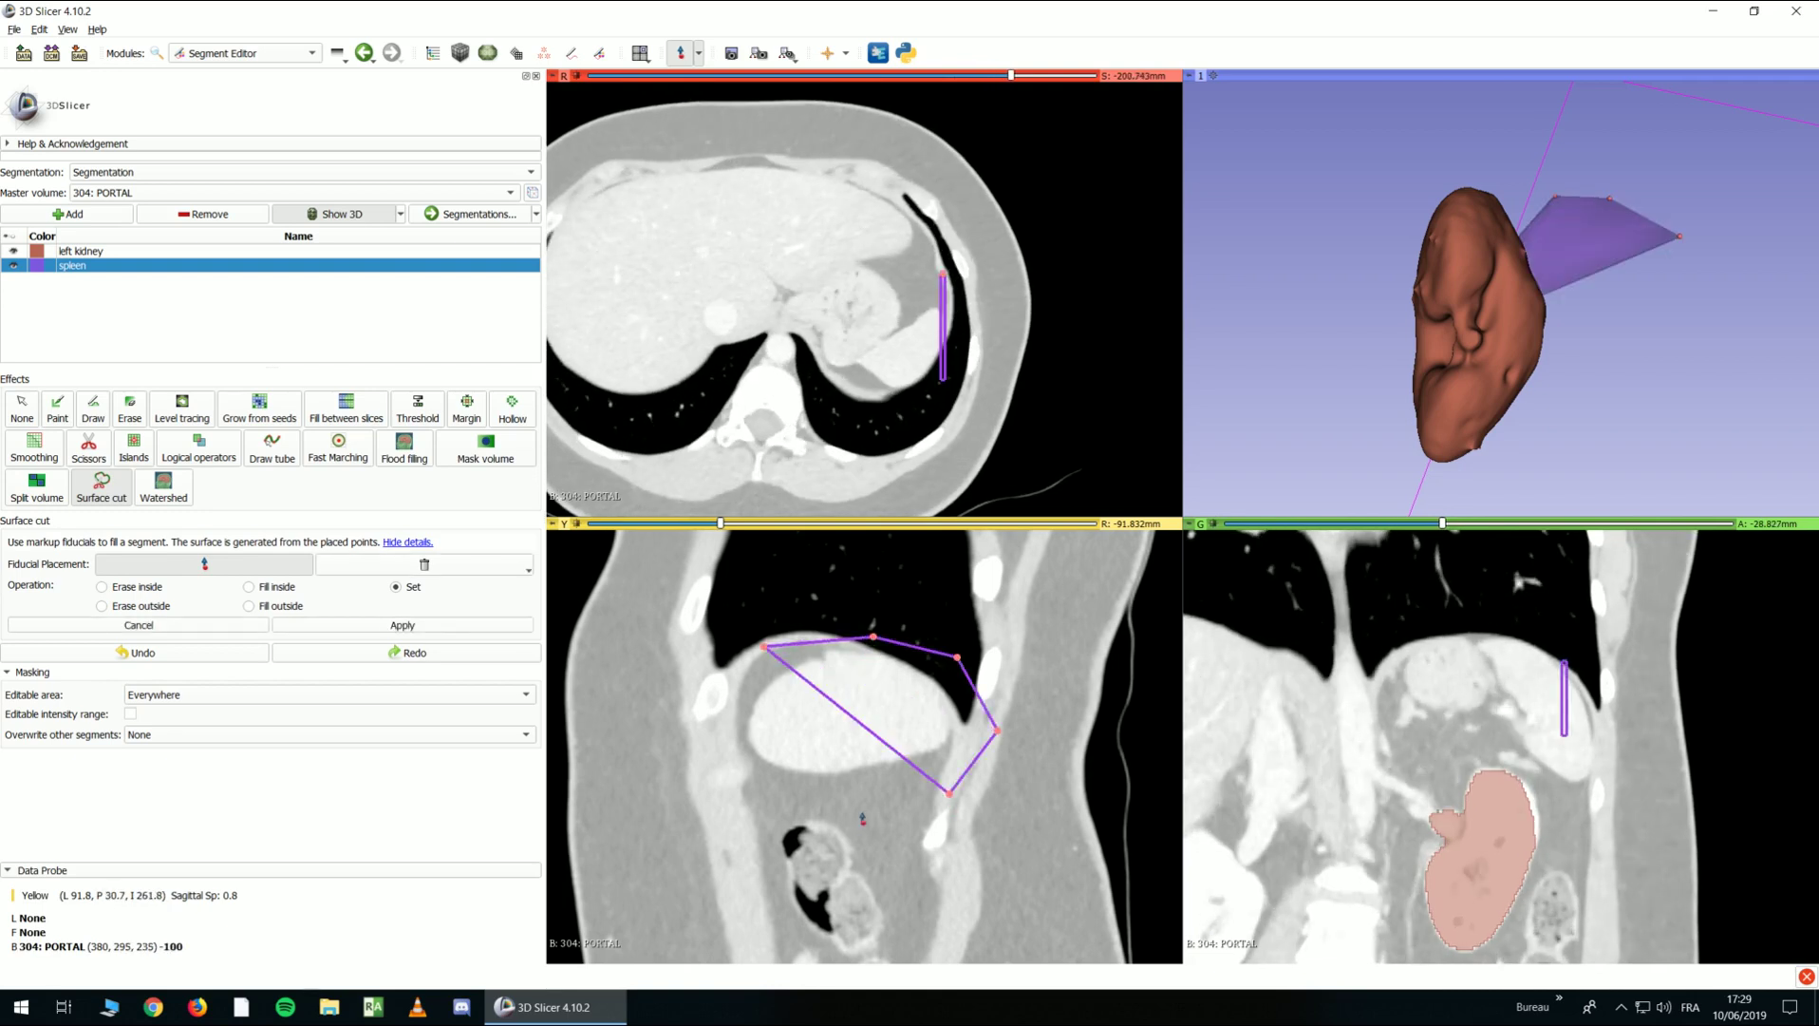
{"action": "left_click", "coordinate": [861, 822]}
{"action": "left_click", "coordinate": [734, 817]}
{"action": "left_click", "coordinate": [698, 736]}
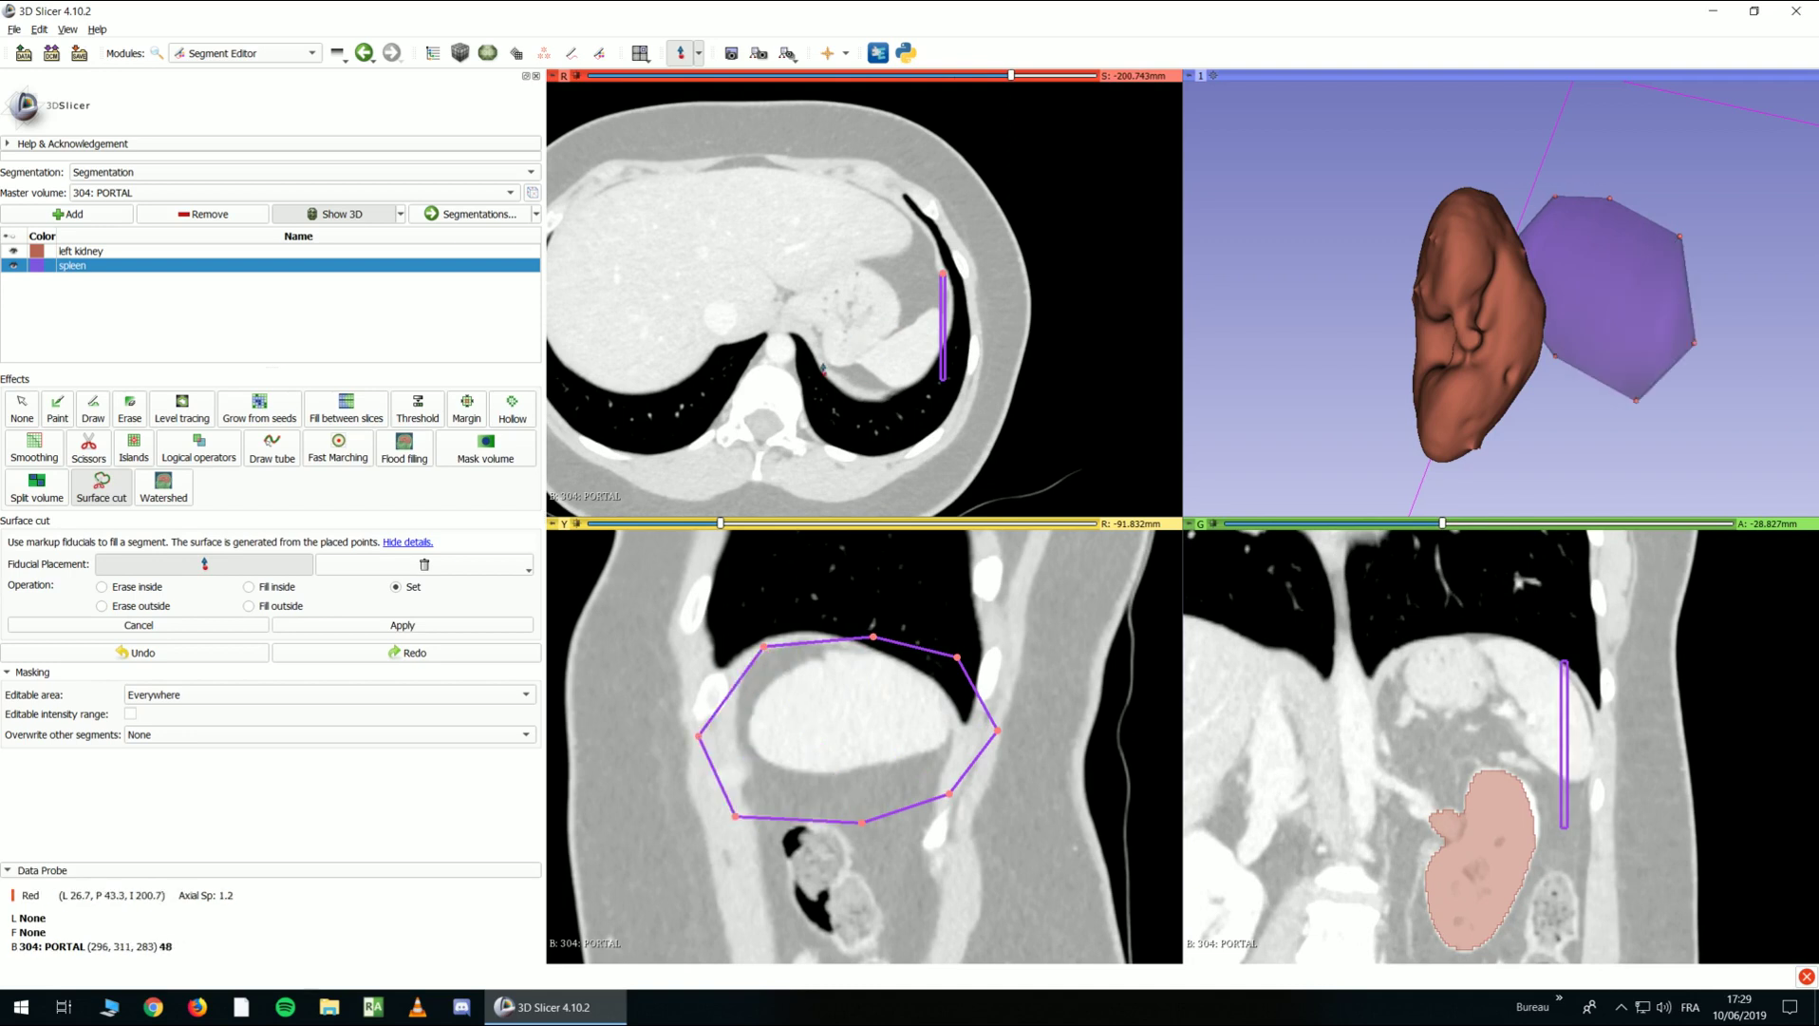
Place further surface cut fiducials around the spleen in the coronal slice and check the enclosed surface across the slices
{"action": "left_click", "coordinate": [1502, 636]}
{"action": "left_click", "coordinate": [1398, 615]}
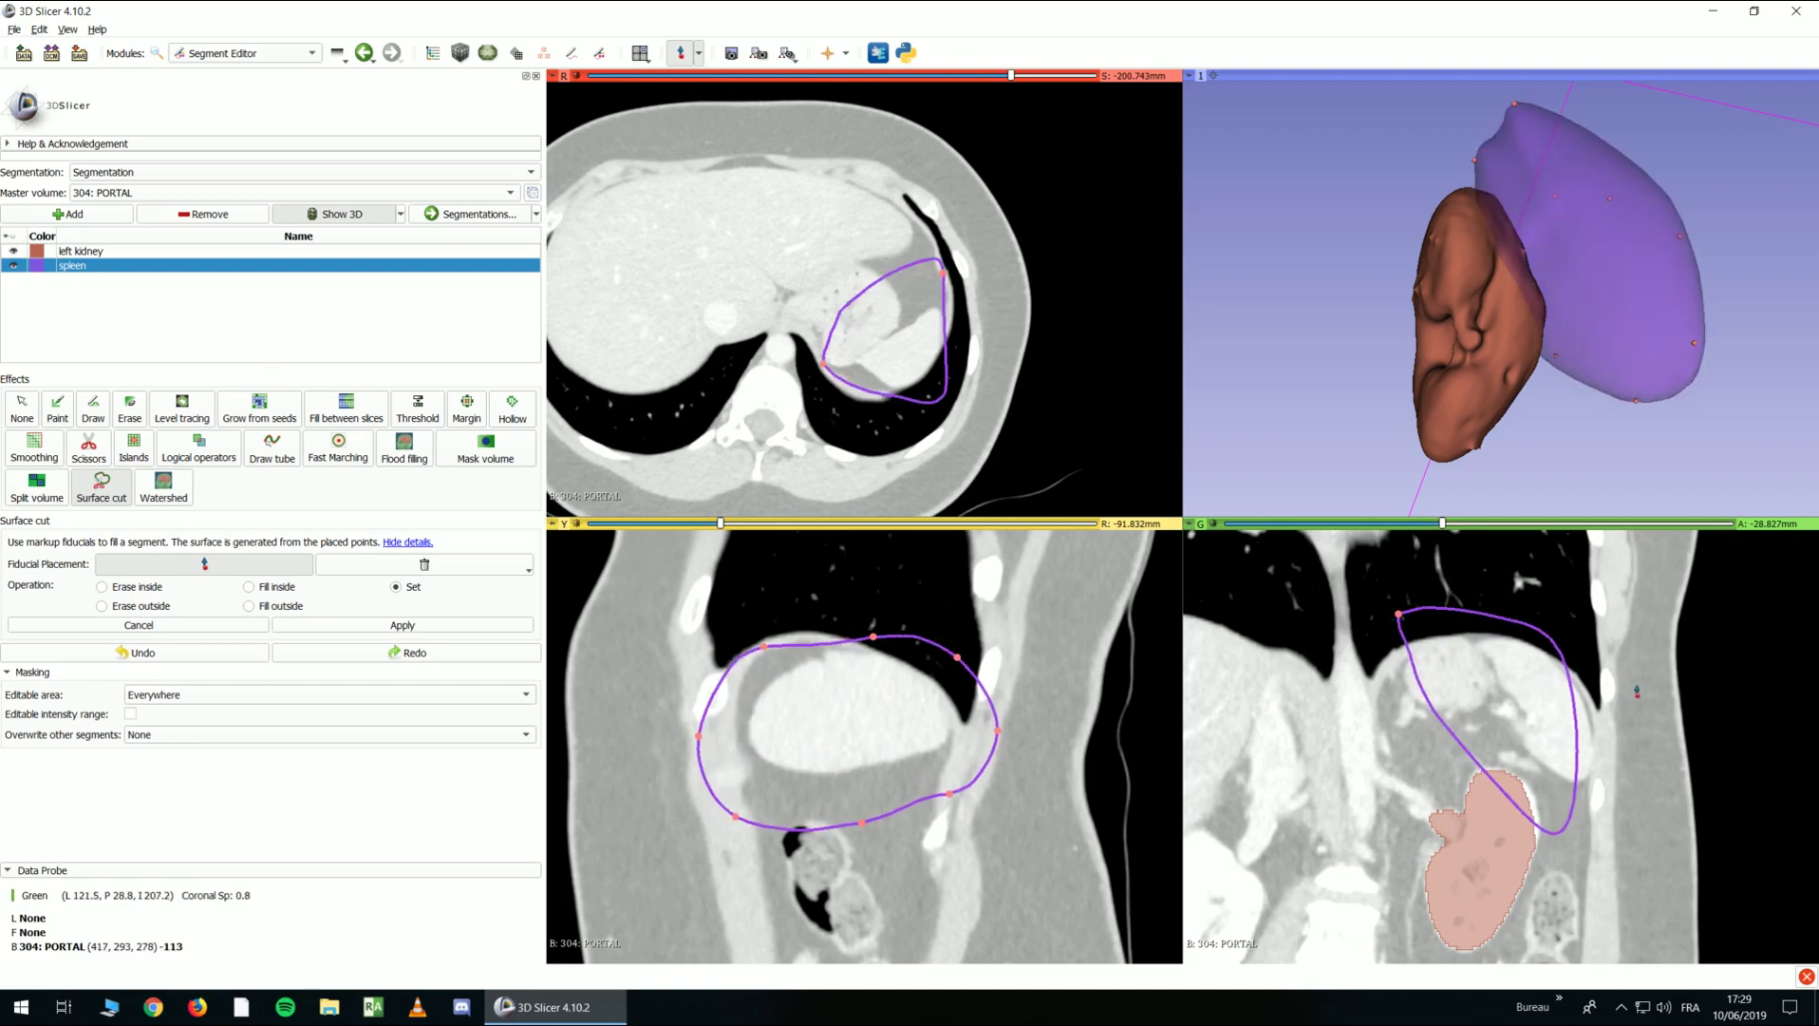
{"action": "left_click", "coordinate": [1635, 683]}
{"action": "left_click", "coordinate": [1540, 610]}
{"action": "left_click", "coordinate": [1384, 719]}
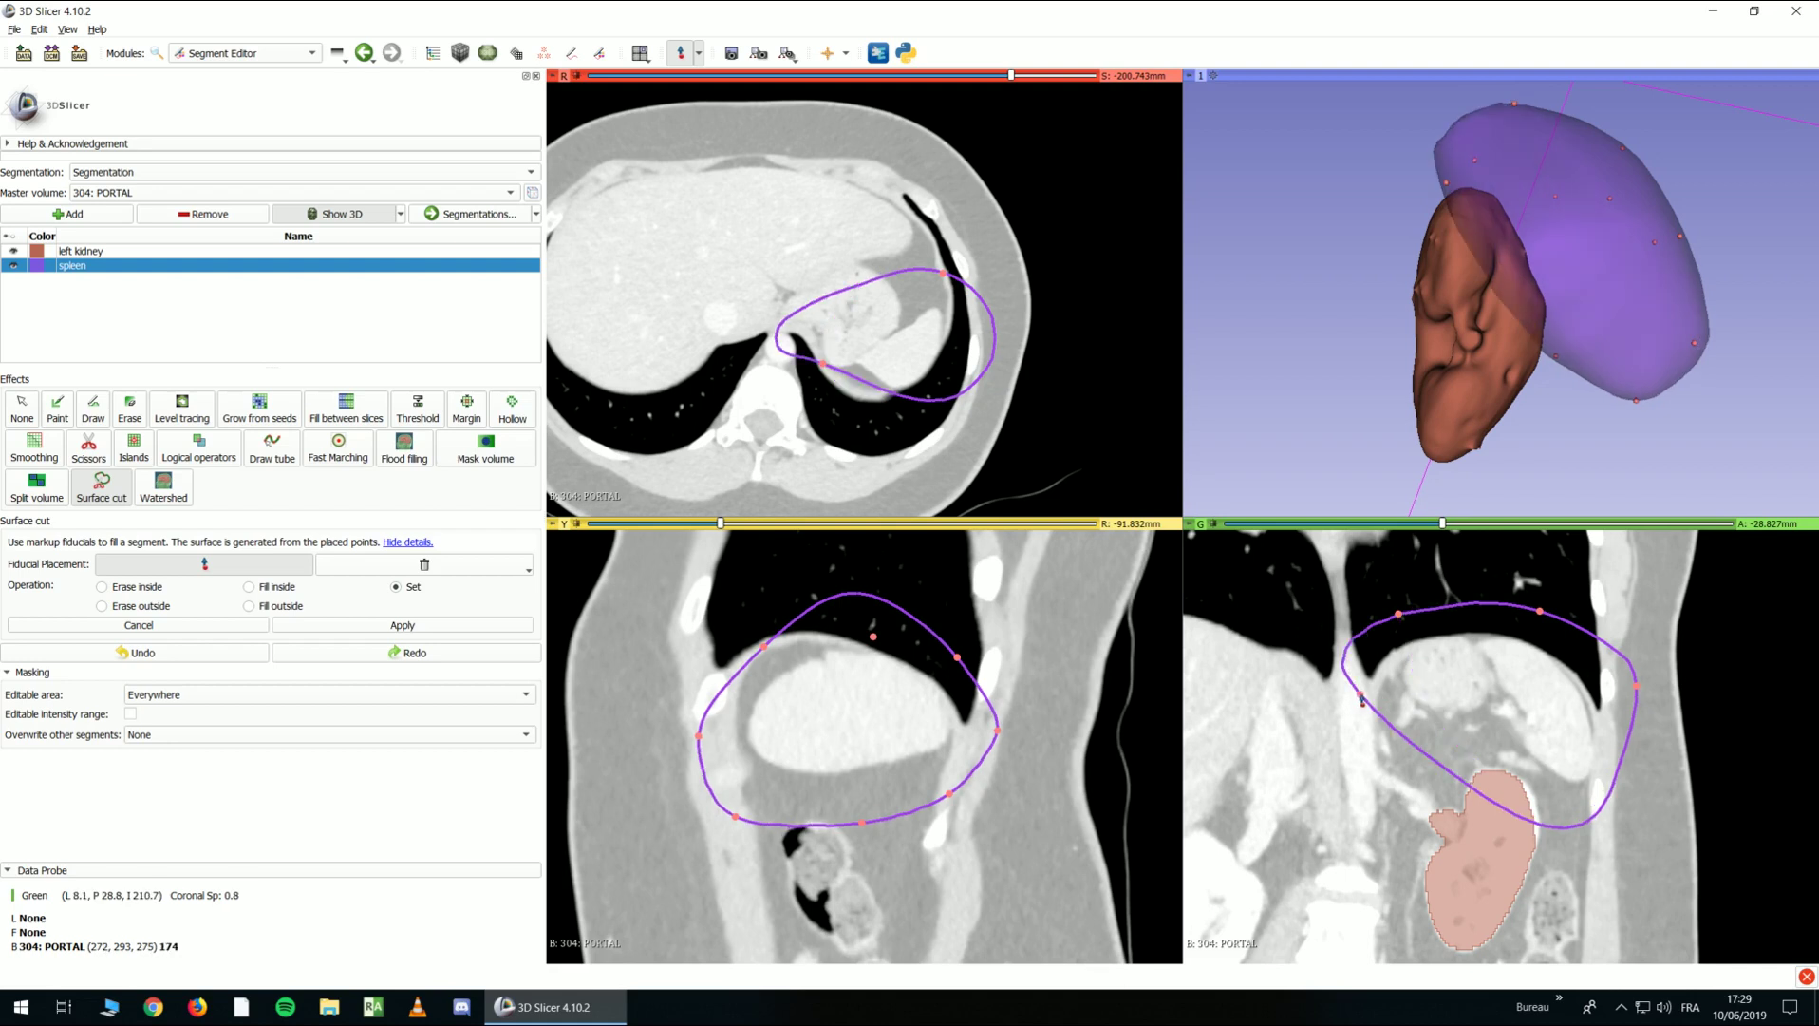
{"action": "key", "text": "shift"}
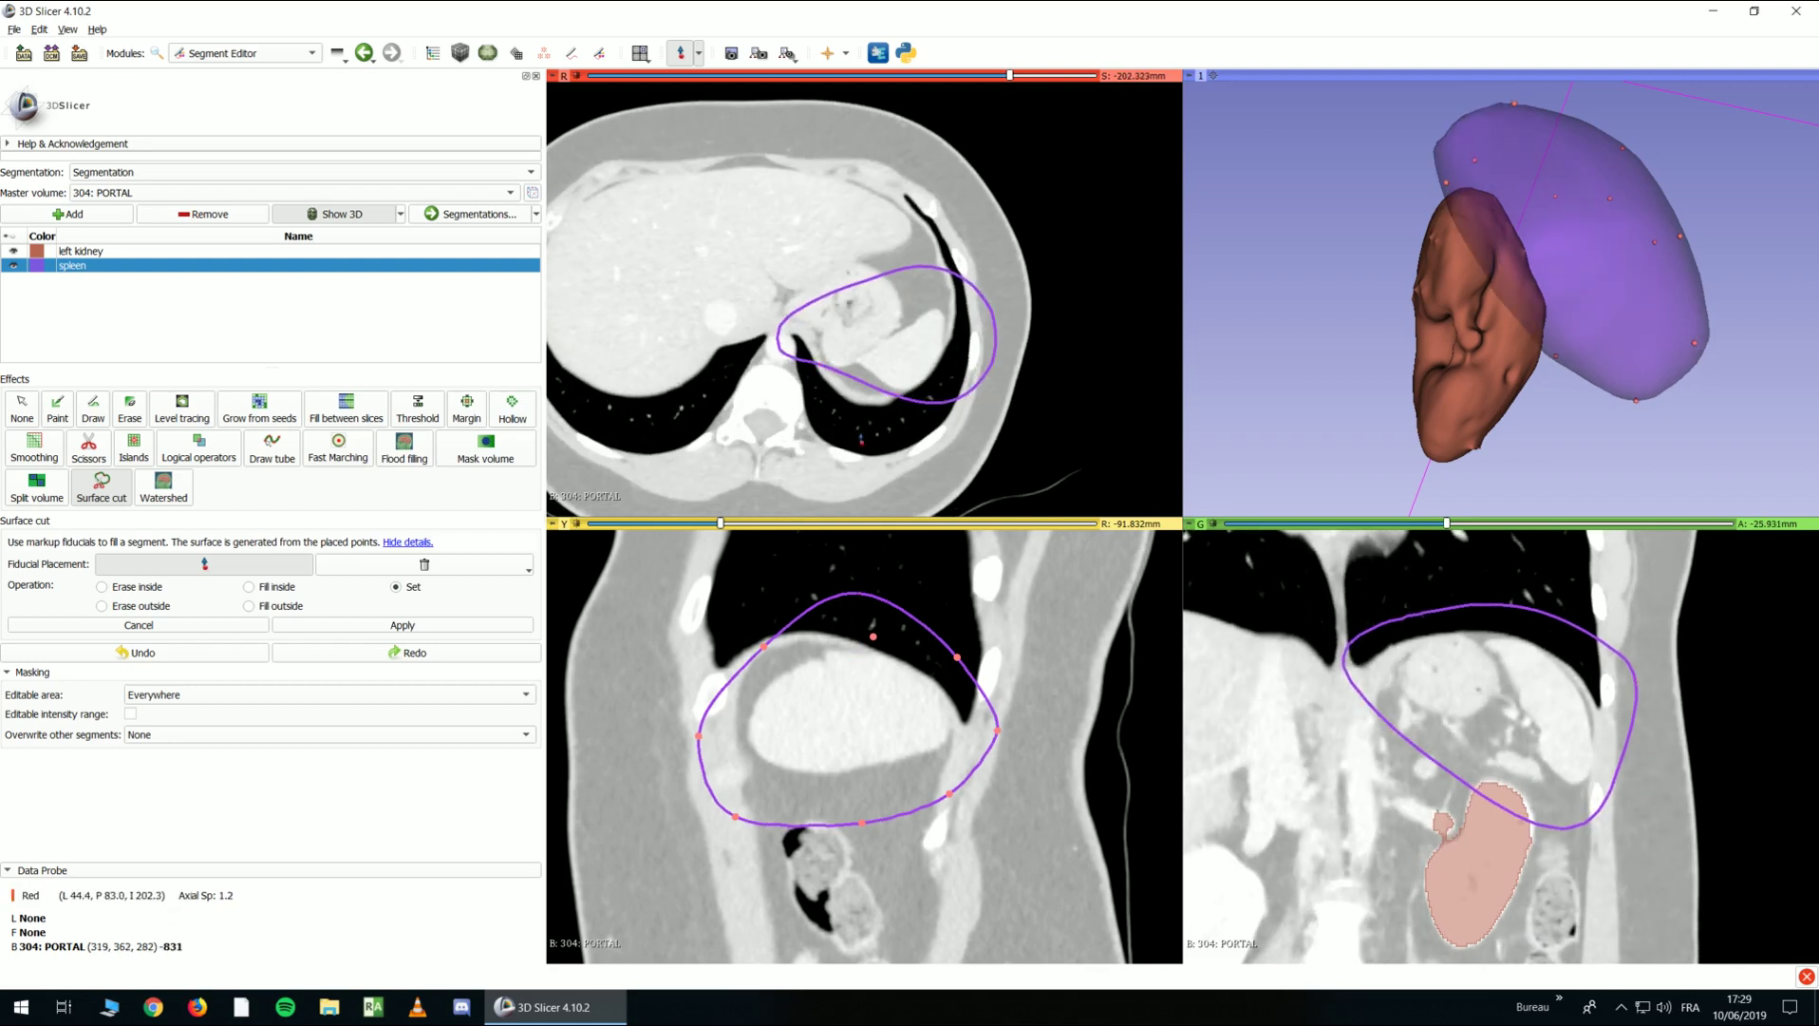
{"action": "key", "text": "shift"}
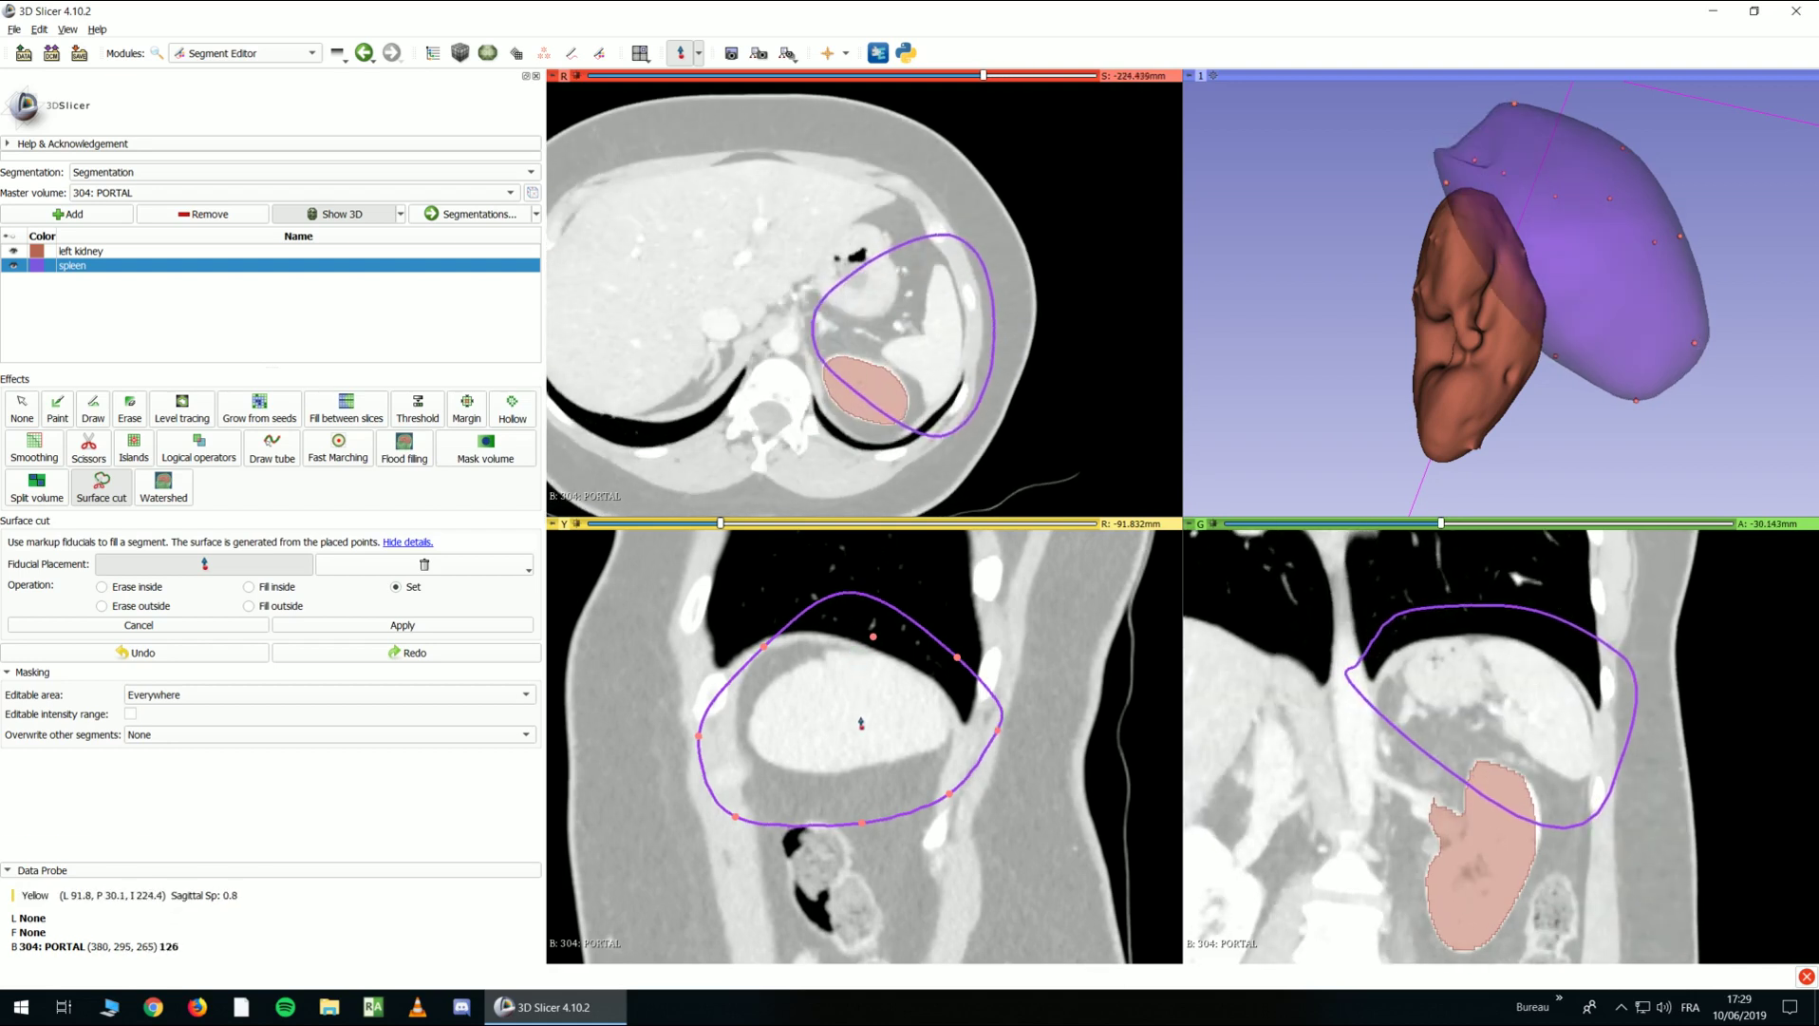
{"action": "key", "text": "shift"}
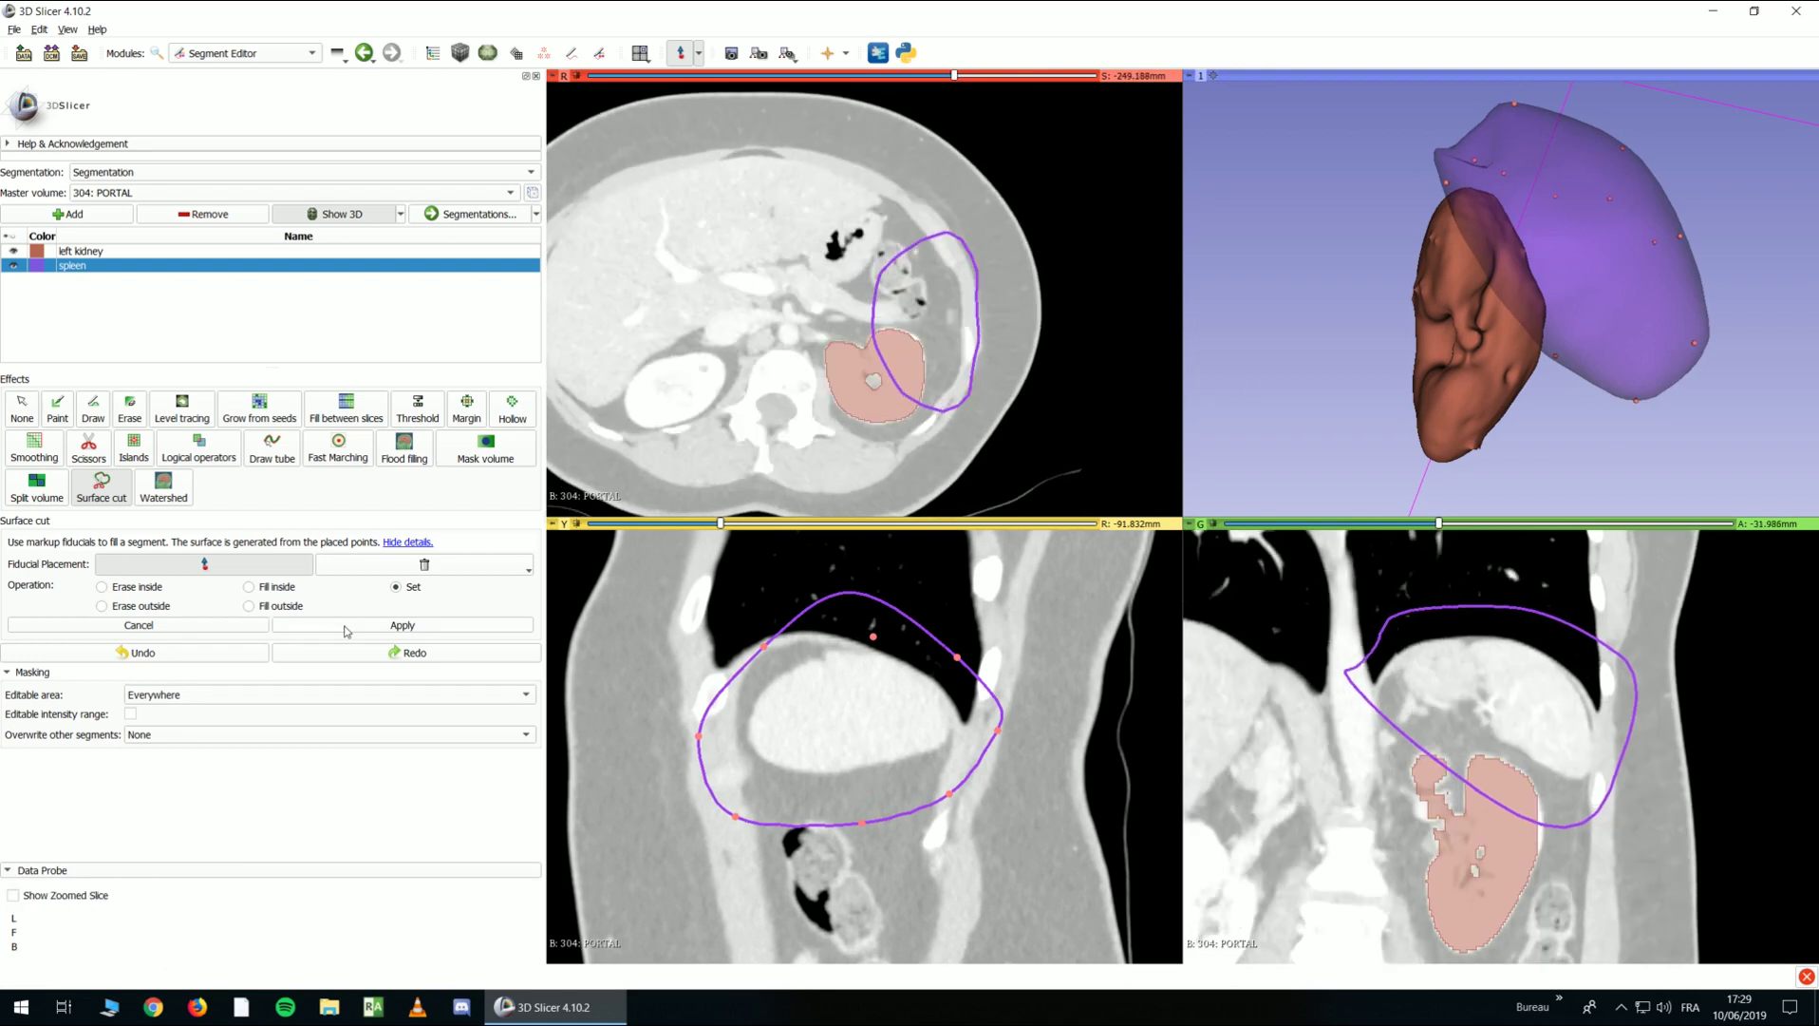
Apply the surface cut to the spleen segment and check its overlap with the left kidney by toggling both segments' visibility
{"action": "left_click_drag", "start_coordinate": [1348, 337], "coordinate": [1258, 406]}
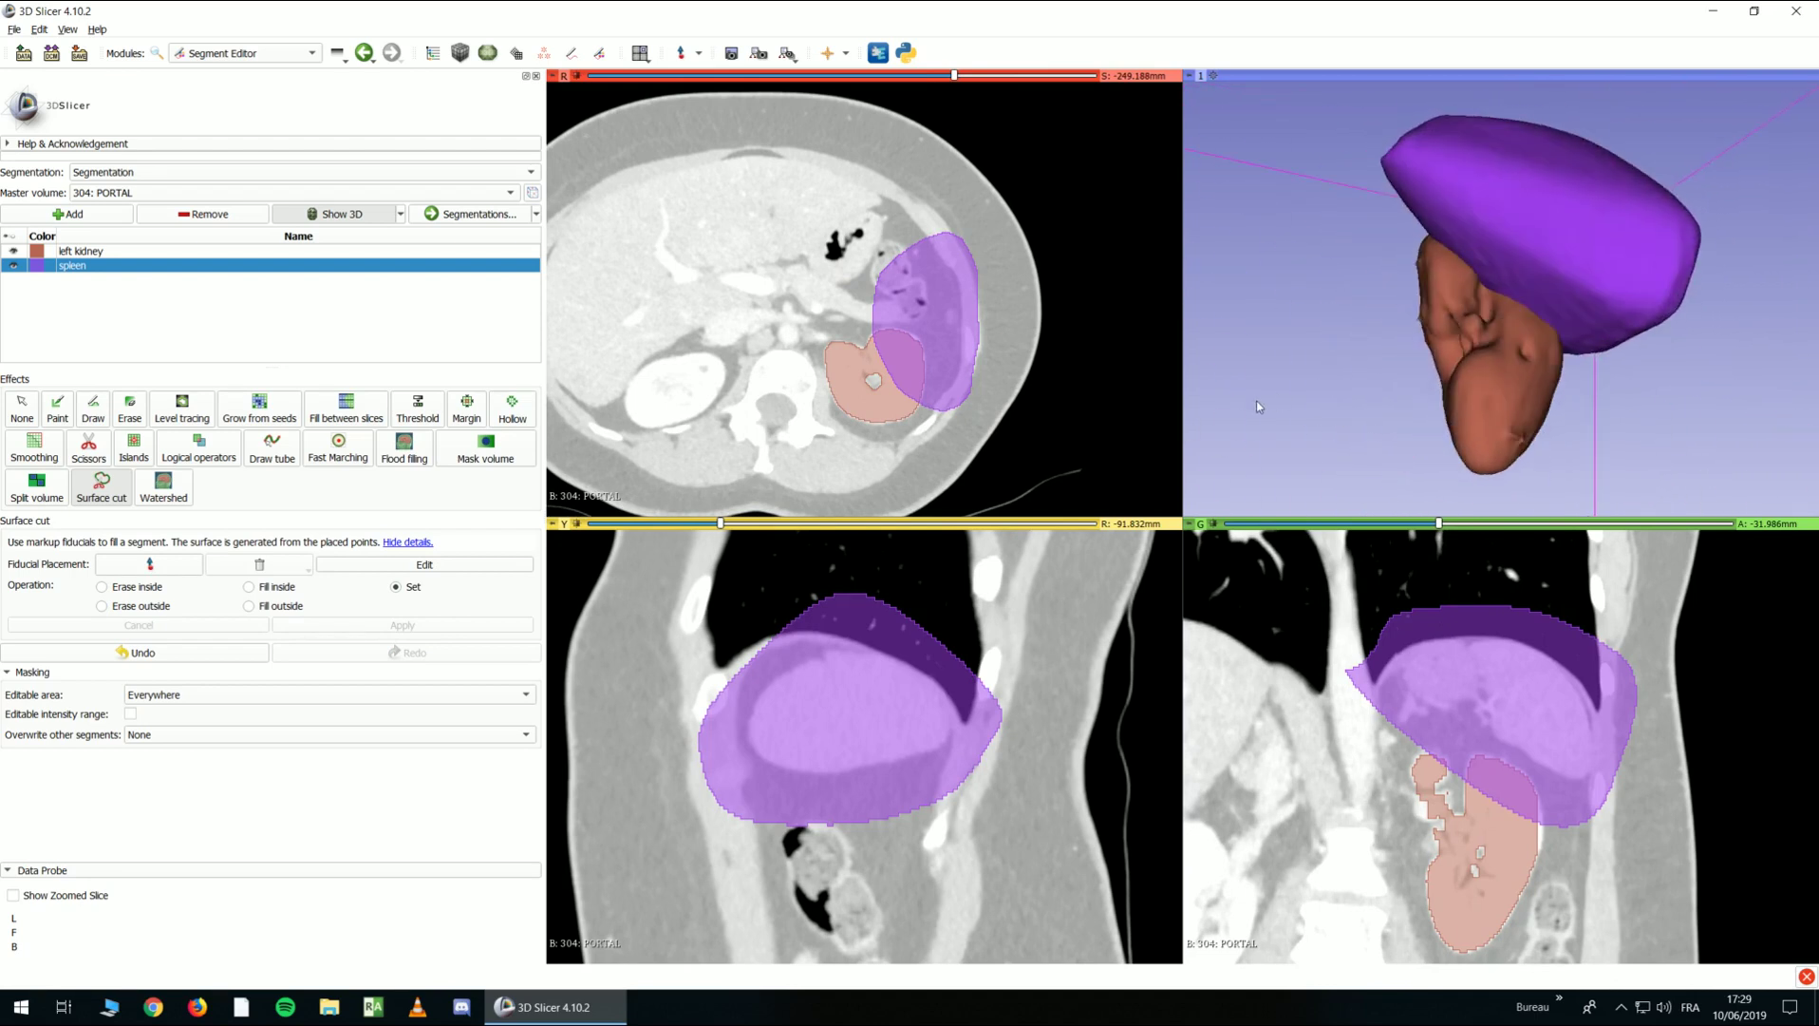
{"action": "left_click", "coordinate": [14, 251]}
{"action": "left_click", "coordinate": [13, 265]}
{"action": "left_click", "coordinate": [13, 251]}
{"action": "left_click_drag", "start_coordinate": [1509, 377], "coordinate": [1279, 486]}
{"action": "left_click", "coordinate": [13, 265]}
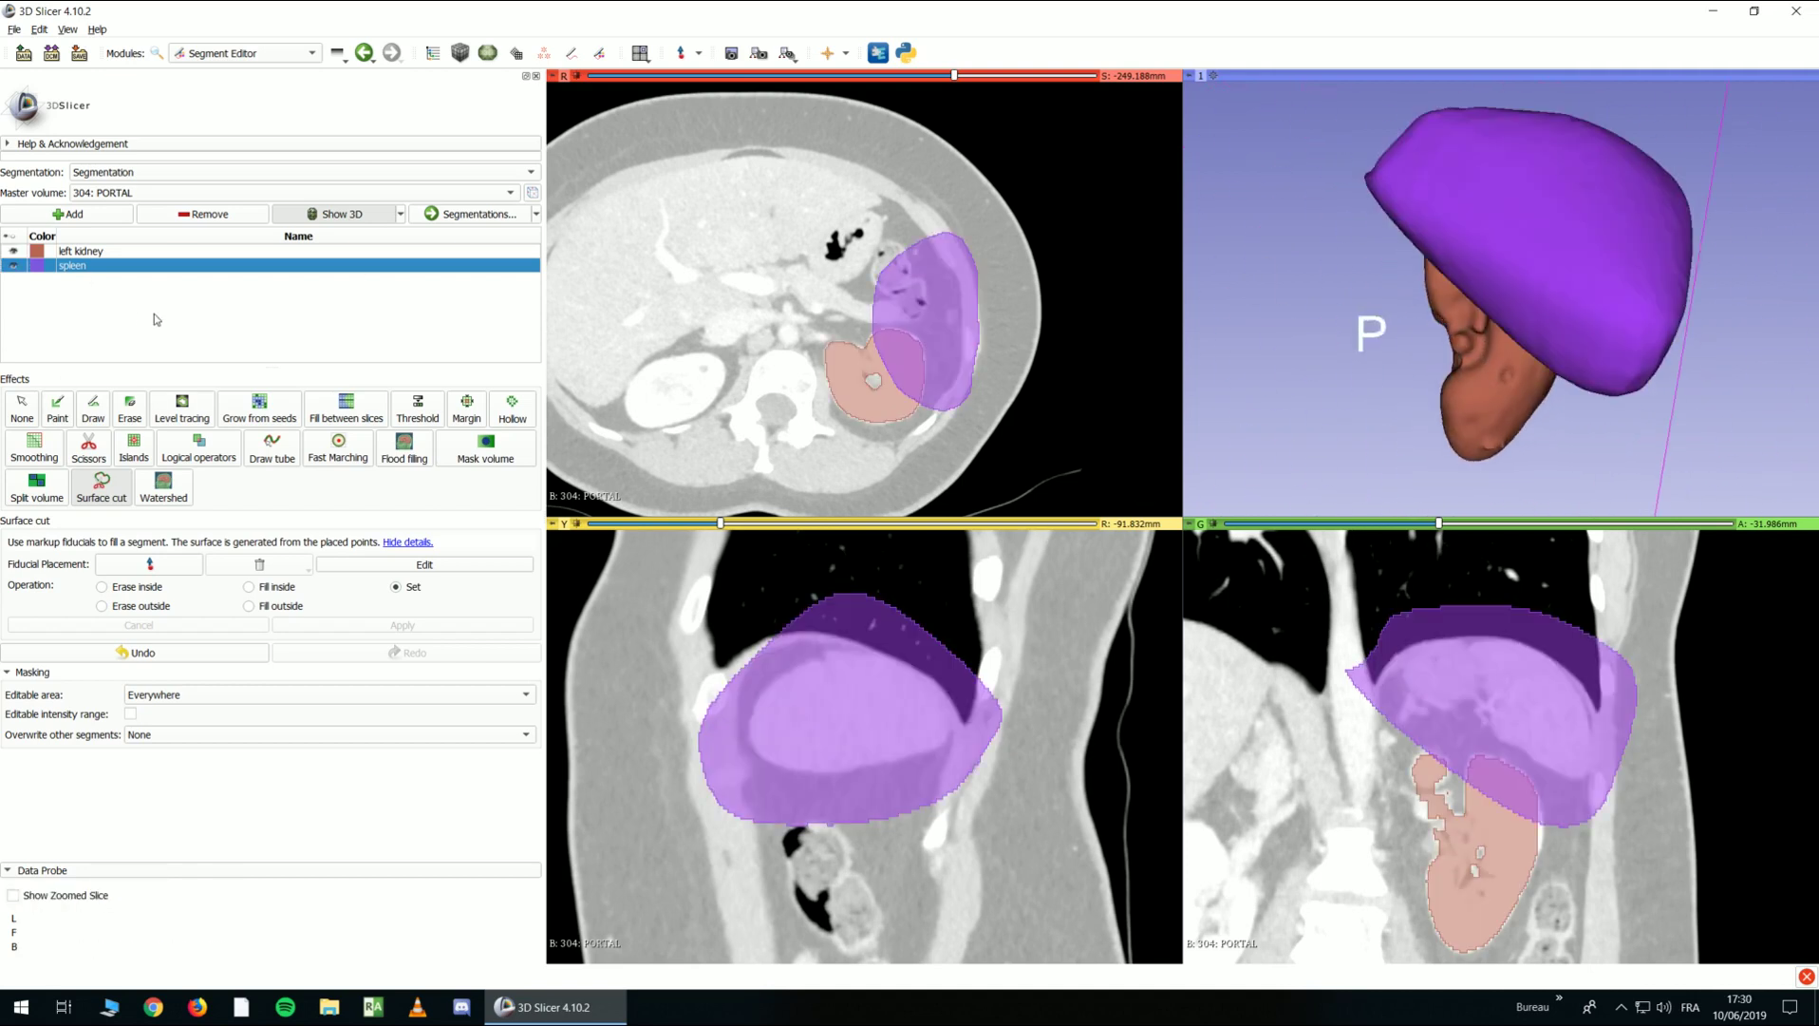
Rename the spleen segment as spleen mask and add a new segment named spleen
{"action": "double_click", "coordinate": [91, 270]}
{"action": "left_click", "coordinate": [97, 265]}
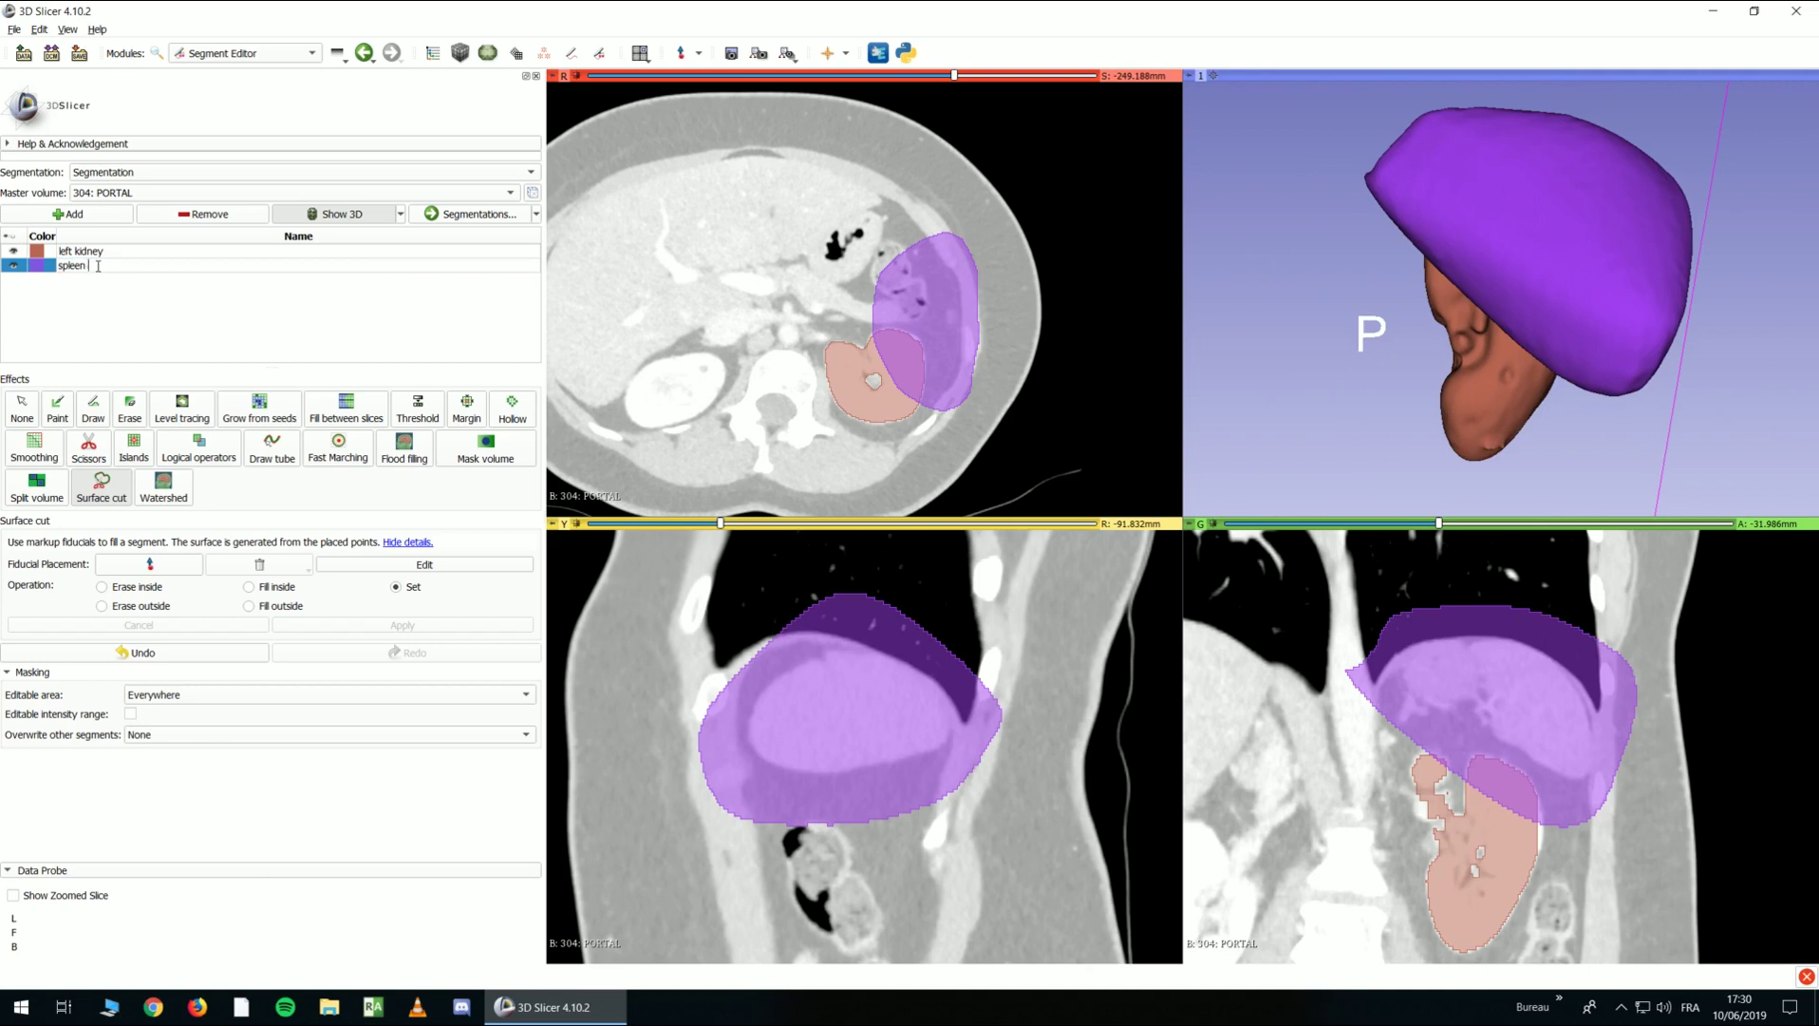
{"action": "key", "text": "Return"}
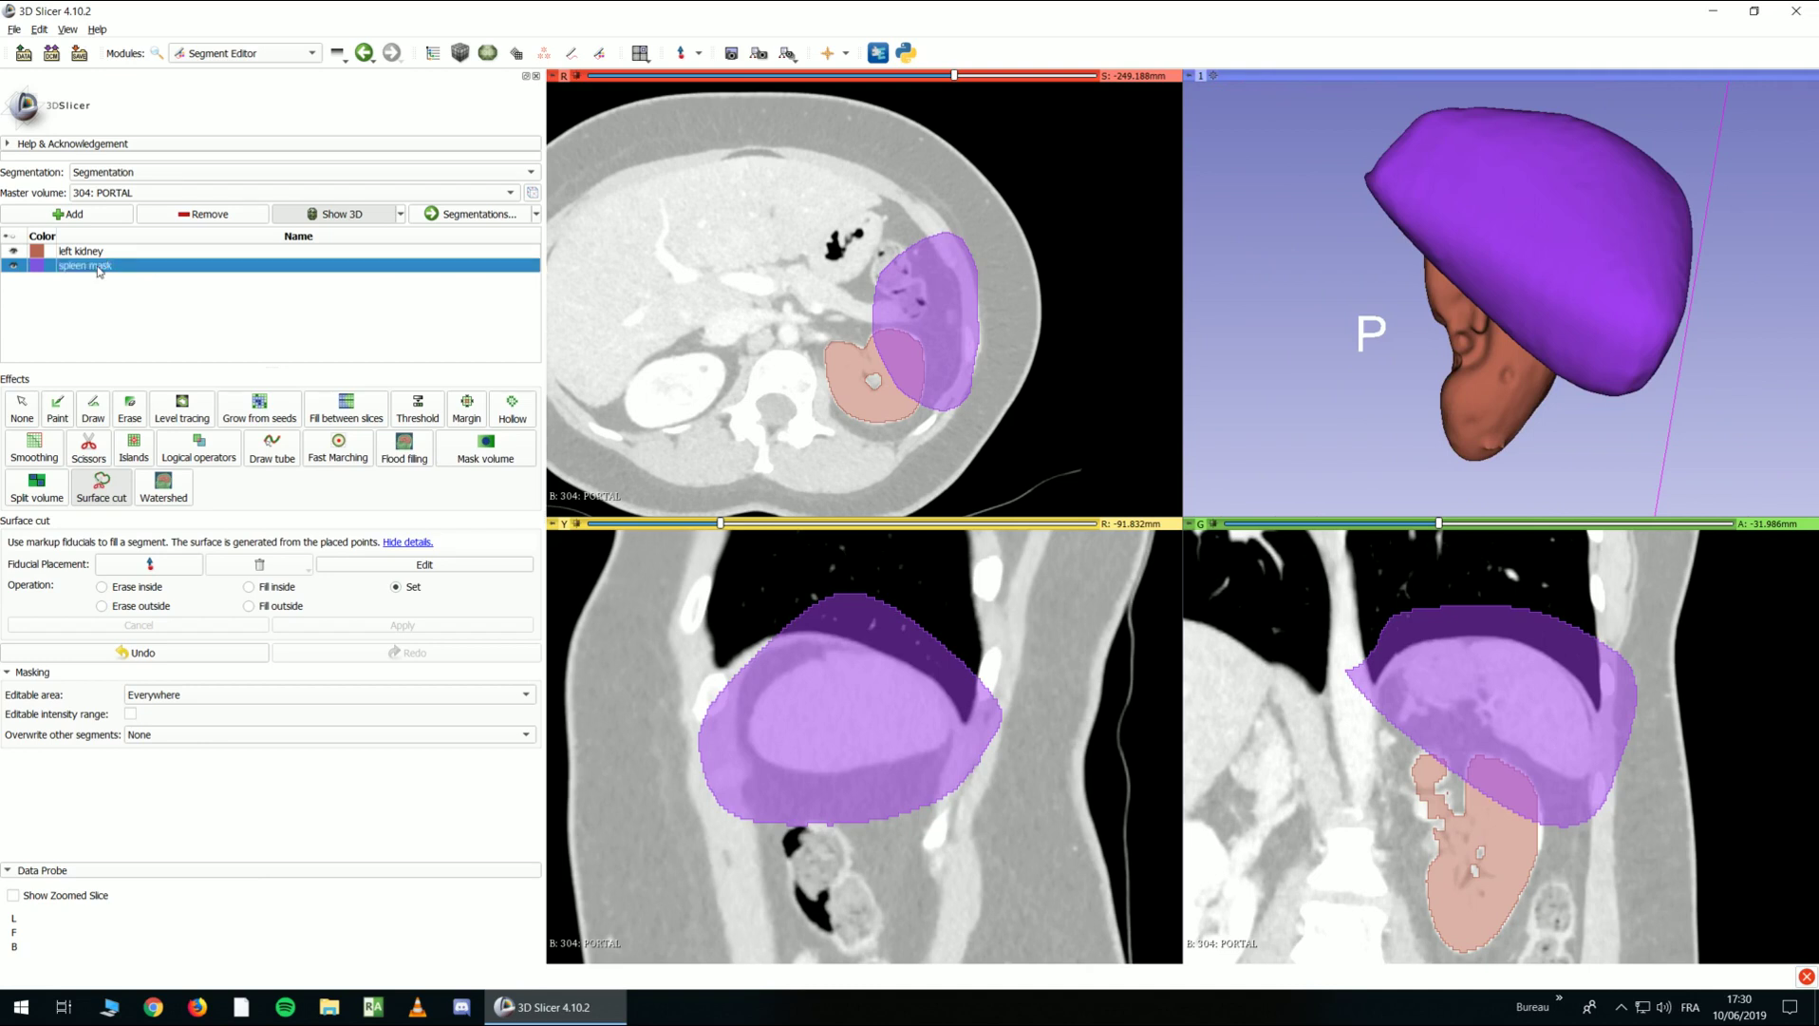
{"action": "left_click", "coordinate": [81, 216]}
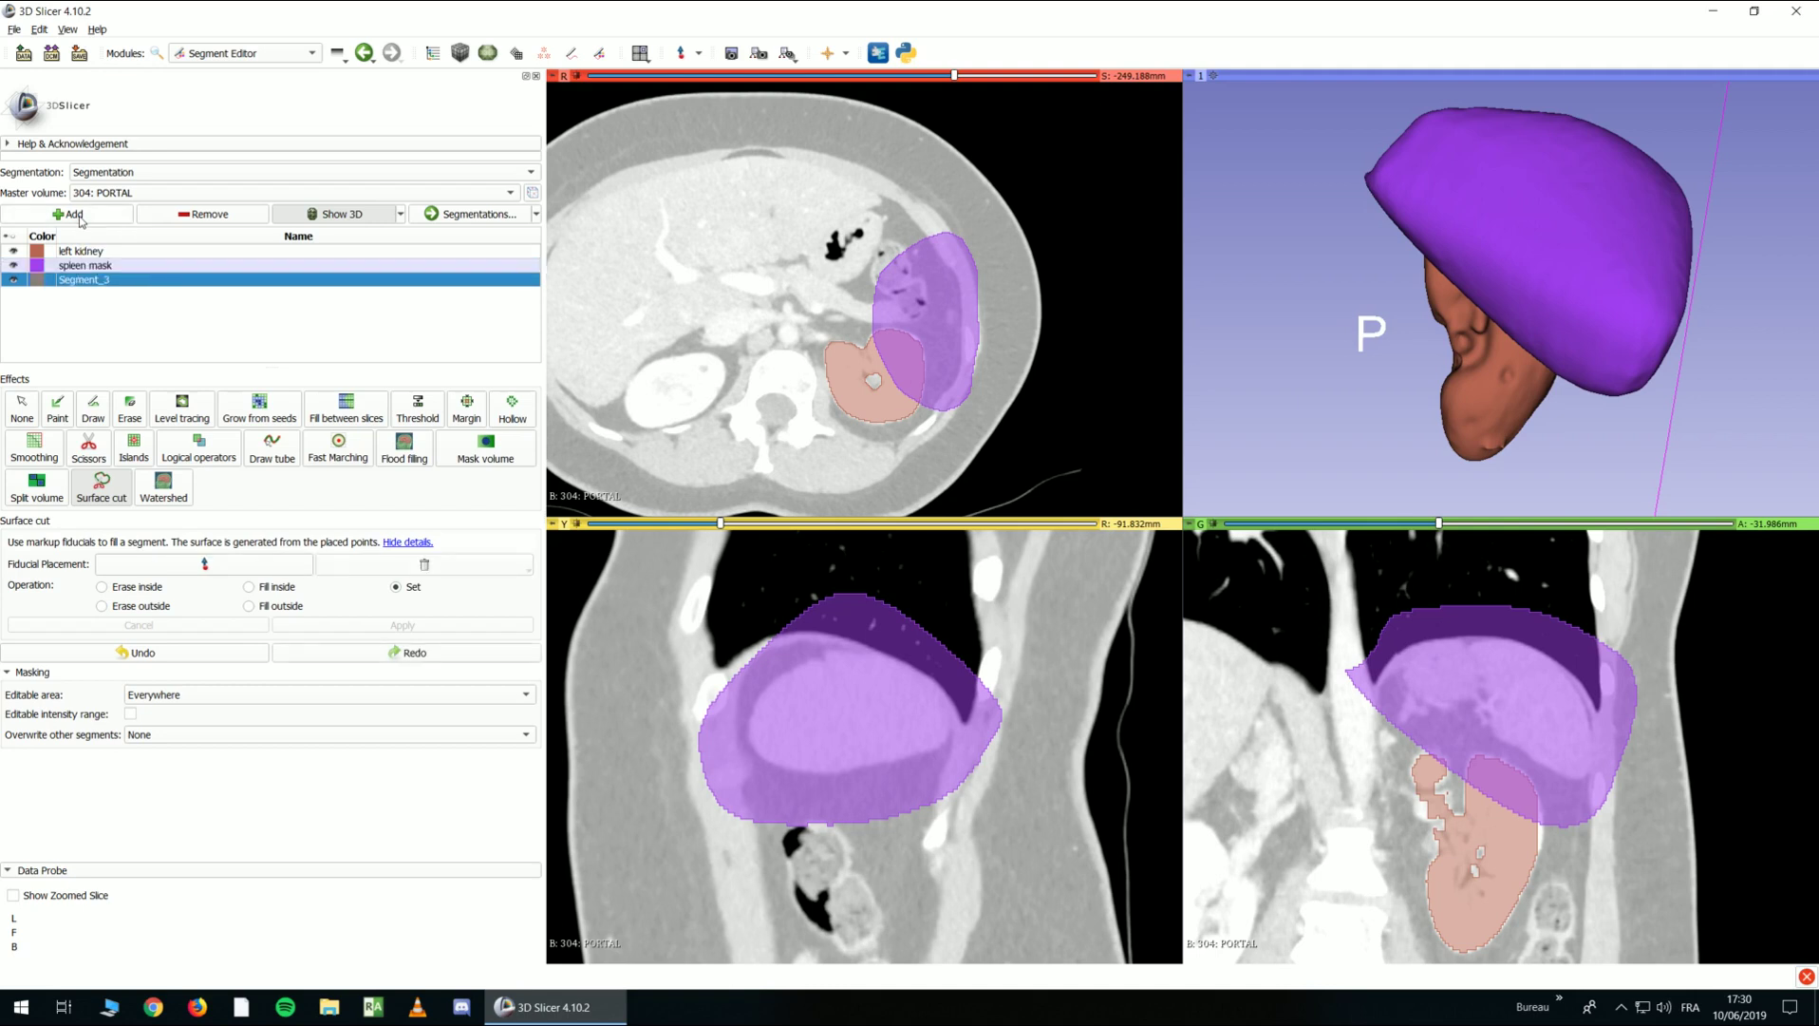
{"action": "double_click", "coordinate": [71, 280]}
{"action": "type", "text": "spleen"}
{"action": "key", "text": "Return"}
Change the spleen mask segment's color to turquoise #72f1cd and check it in the 3D view
{"action": "double_click", "coordinate": [38, 267]}
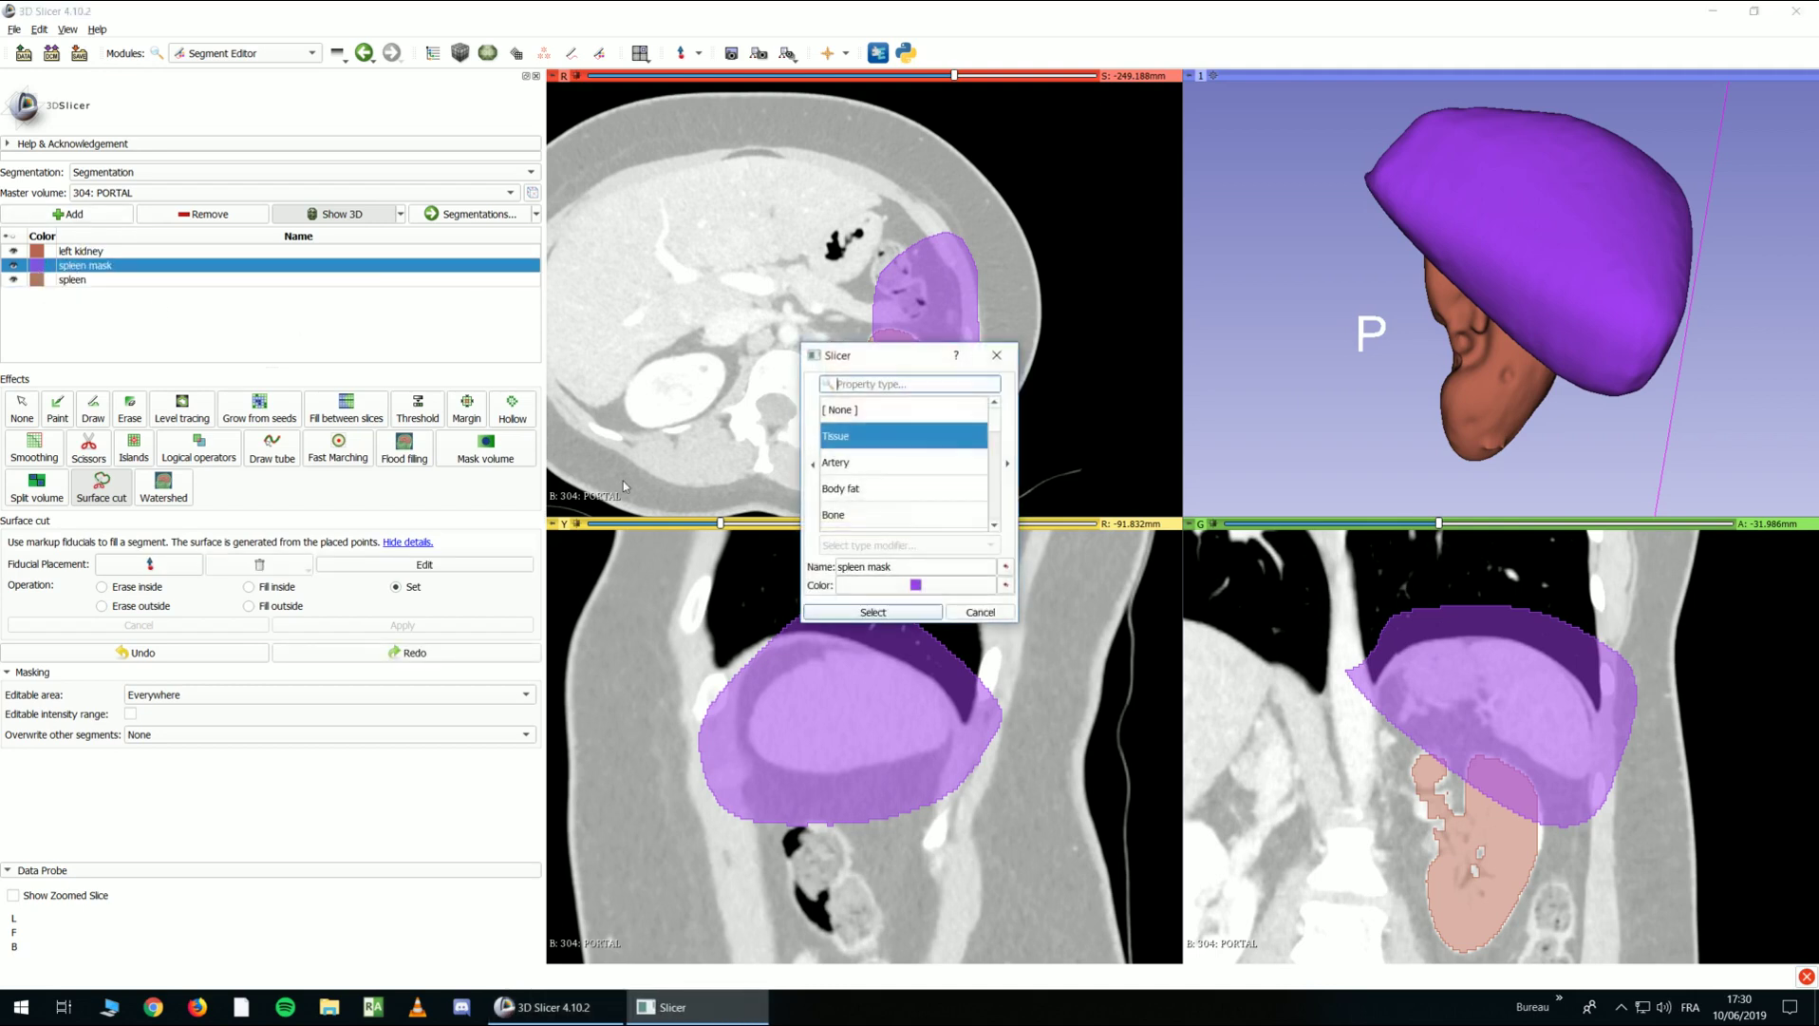
{"action": "left_click", "coordinate": [913, 588]}
{"action": "left_click", "coordinate": [1033, 396]}
{"action": "left_click", "coordinate": [1016, 425]}
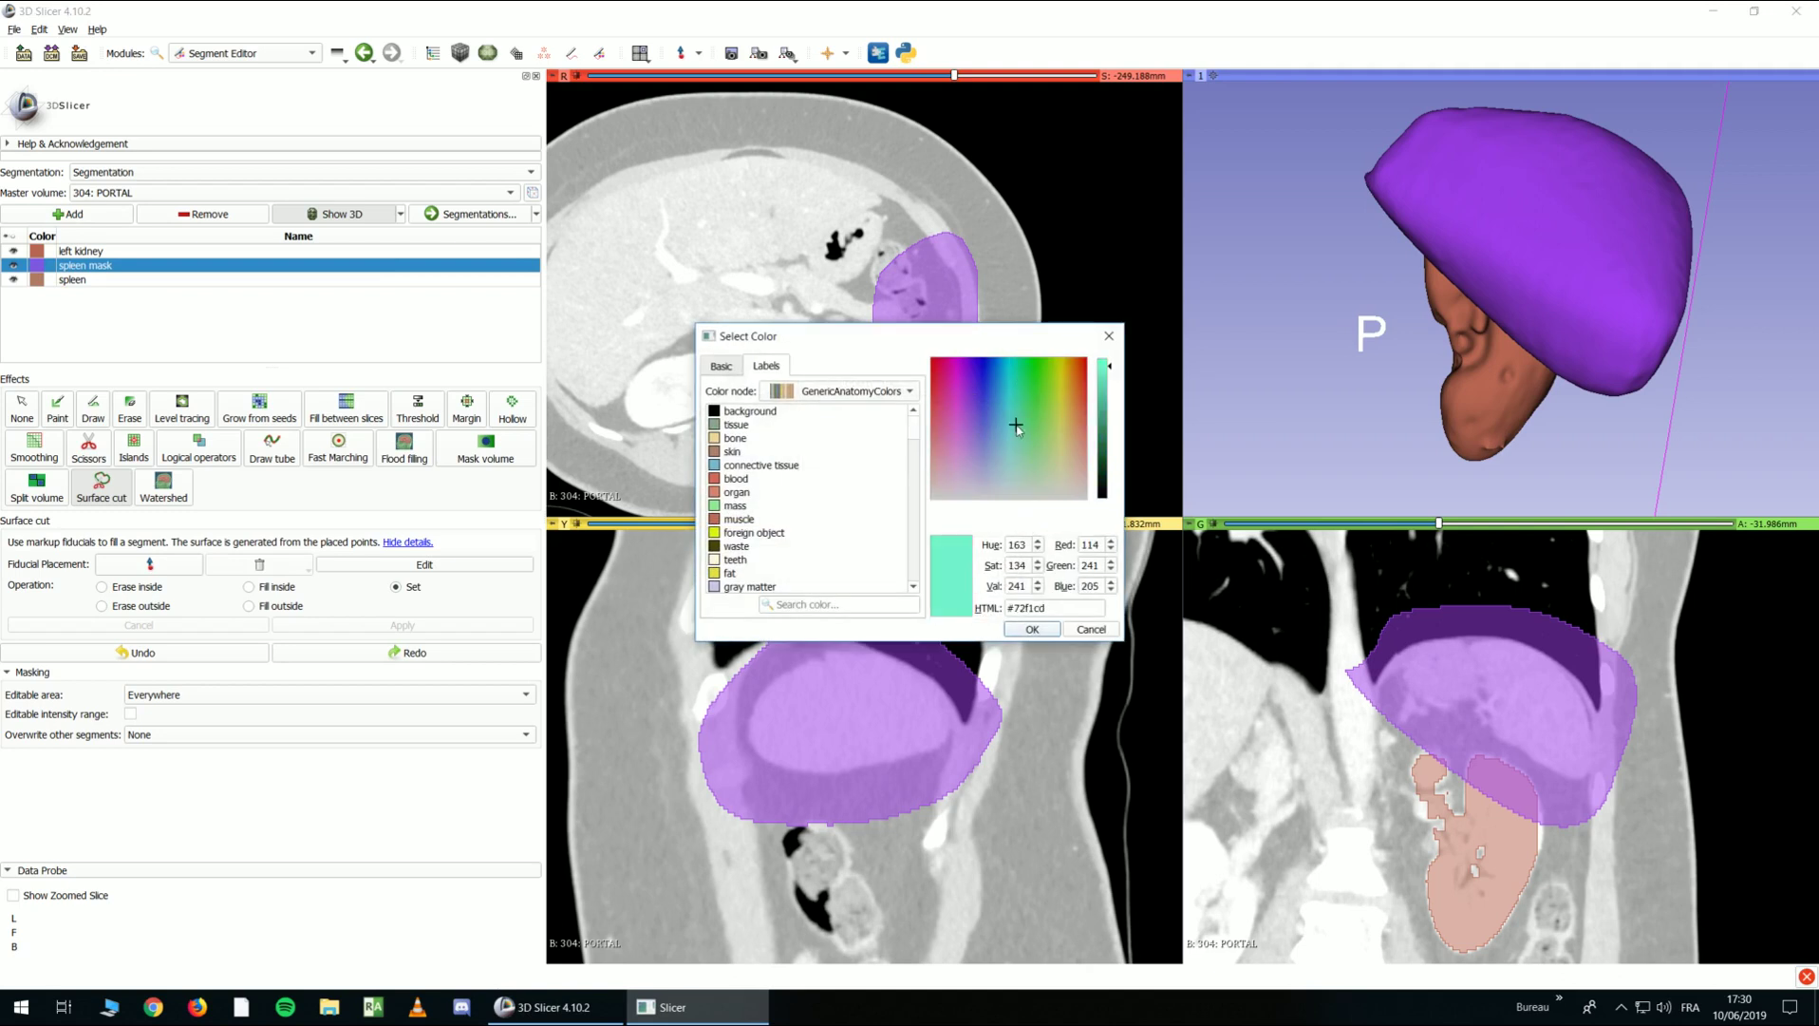
{"action": "left_click", "coordinate": [1032, 629]}
{"action": "left_click", "coordinate": [896, 623]}
{"action": "left_click_drag", "start_coordinate": [1322, 262], "coordinate": [1559, 316]}
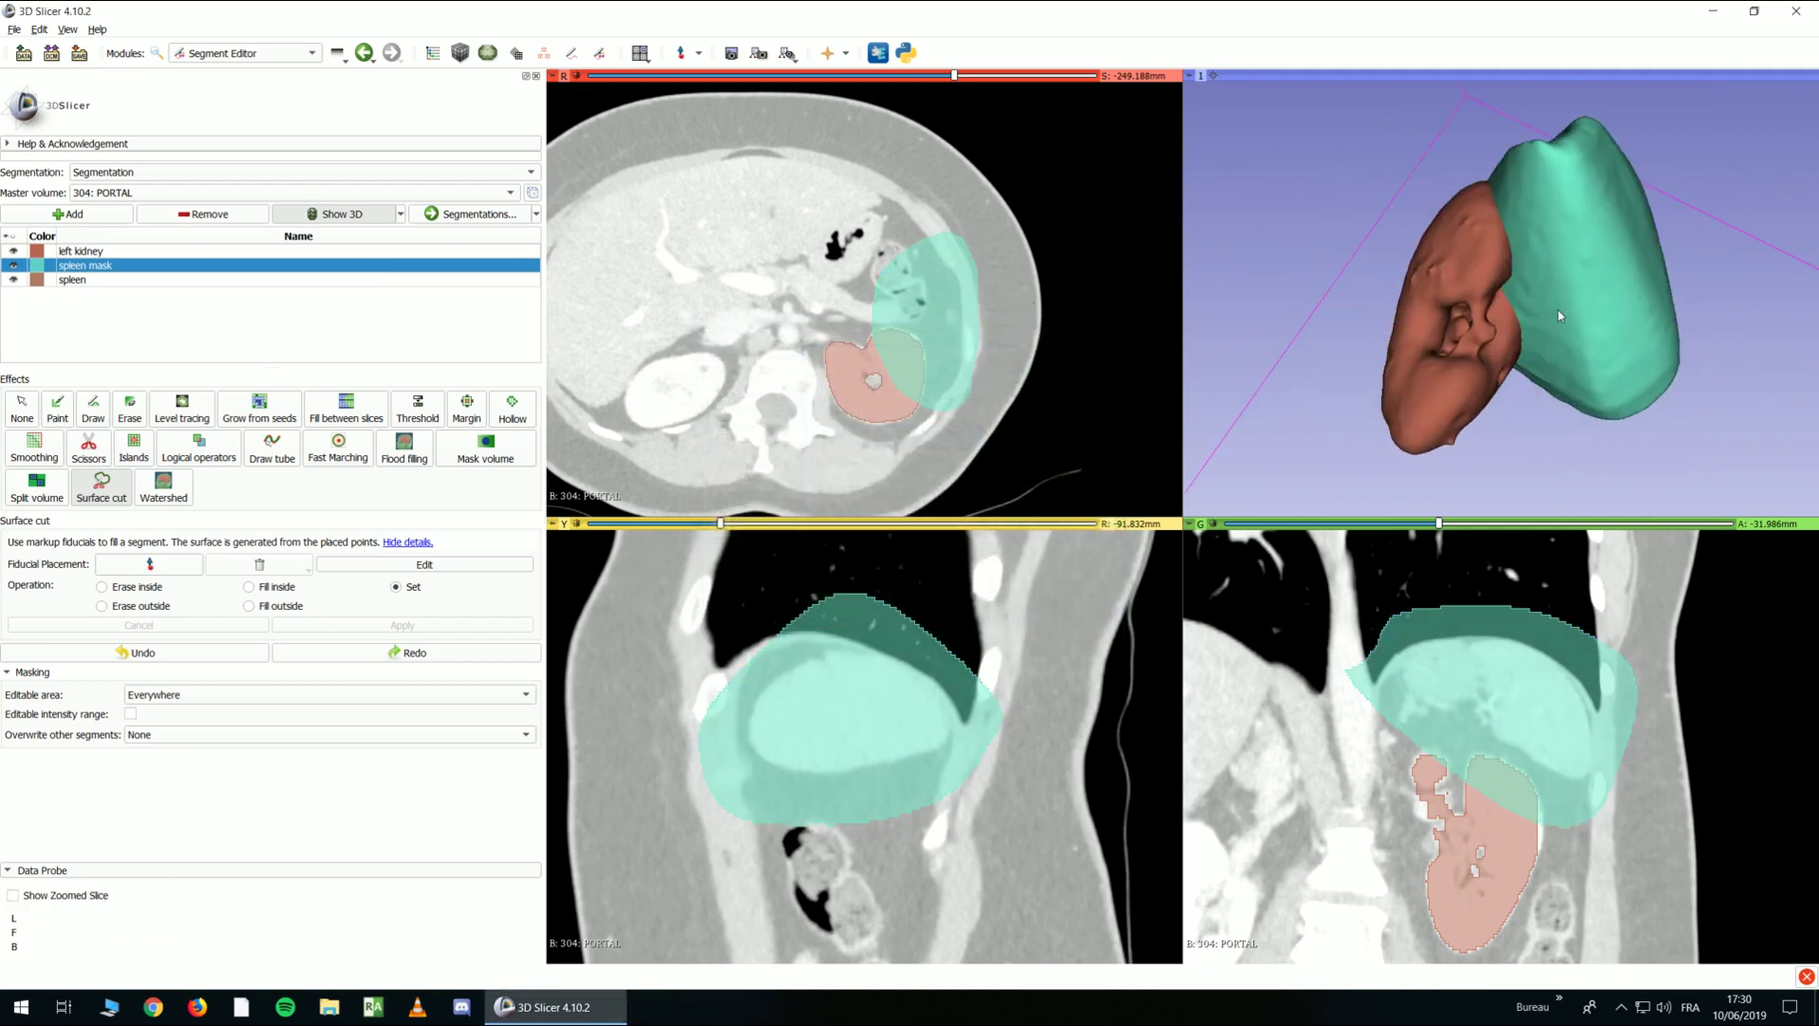
Select the new spleen segment, hide the left kidney and review the spleen mask's coverage in the axial slices
{"action": "left_click", "coordinate": [69, 280]}
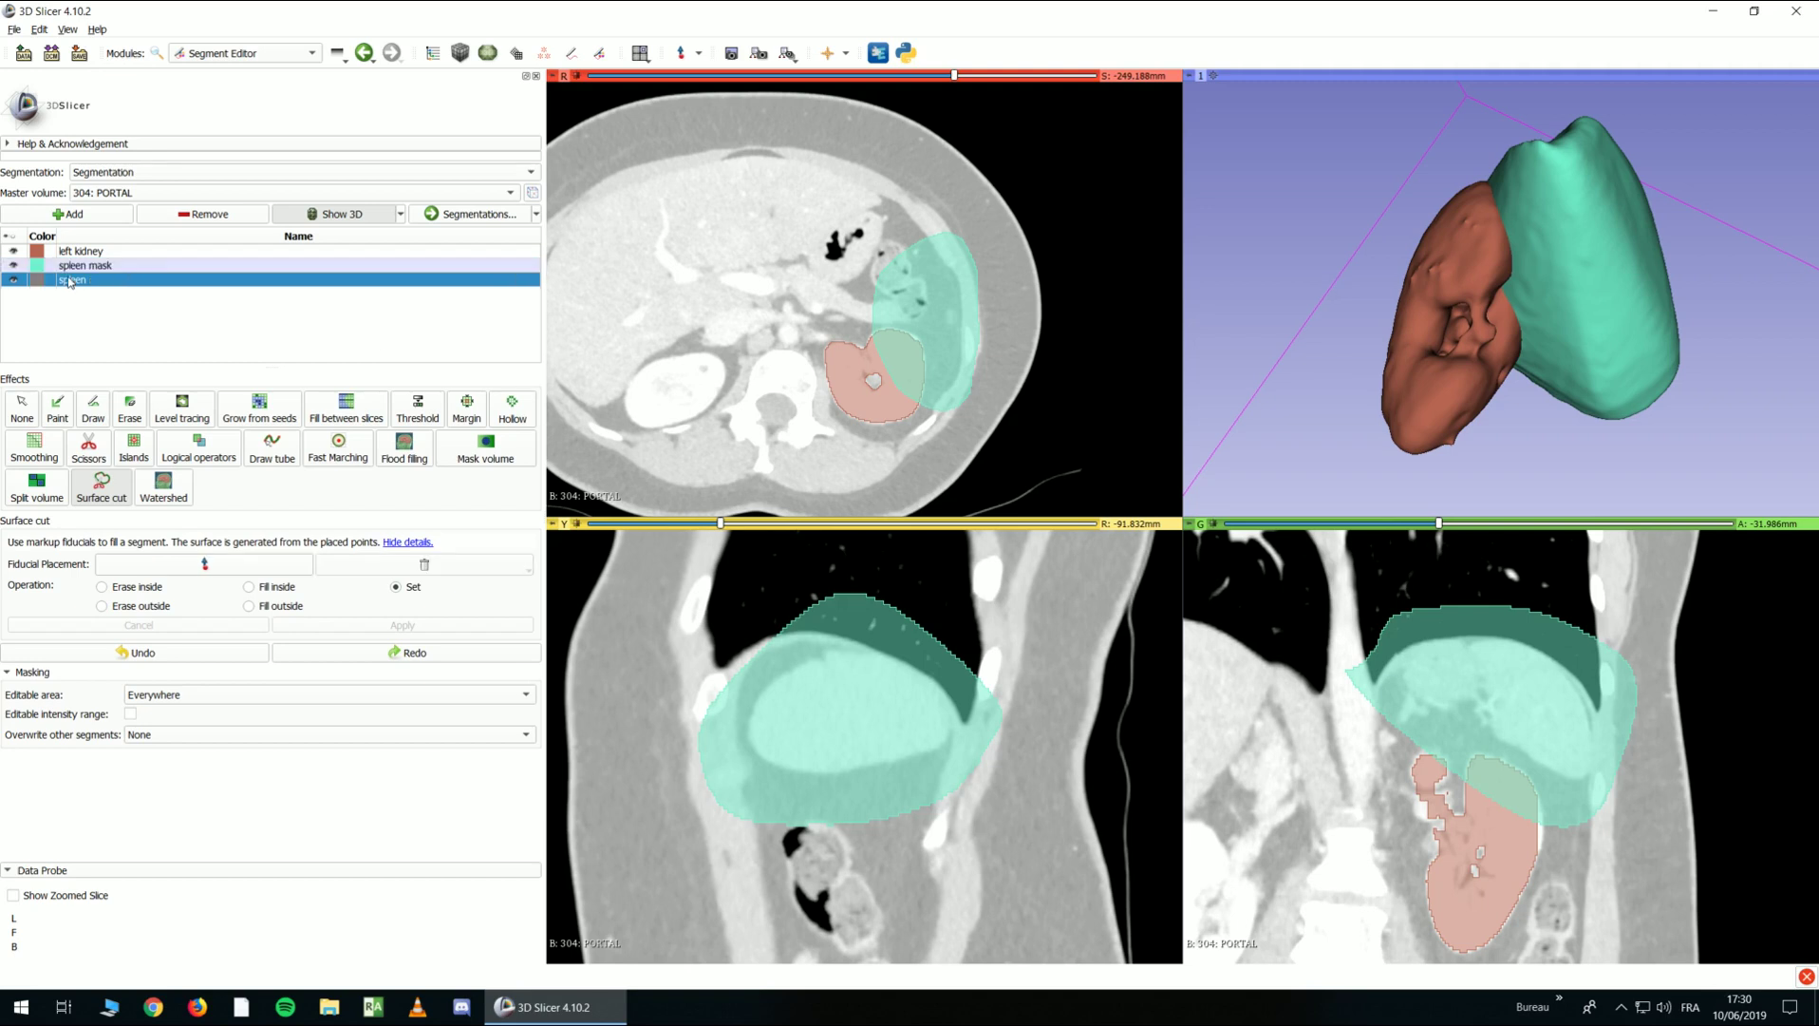
{"action": "left_click", "coordinate": [13, 250]}
{"action": "scroll", "coordinate": [767, 321], "scroll_direction": "down", "scroll_amount": 2}
{"action": "scroll", "coordinate": [767, 321], "scroll_direction": "up", "scroll_amount": 20}
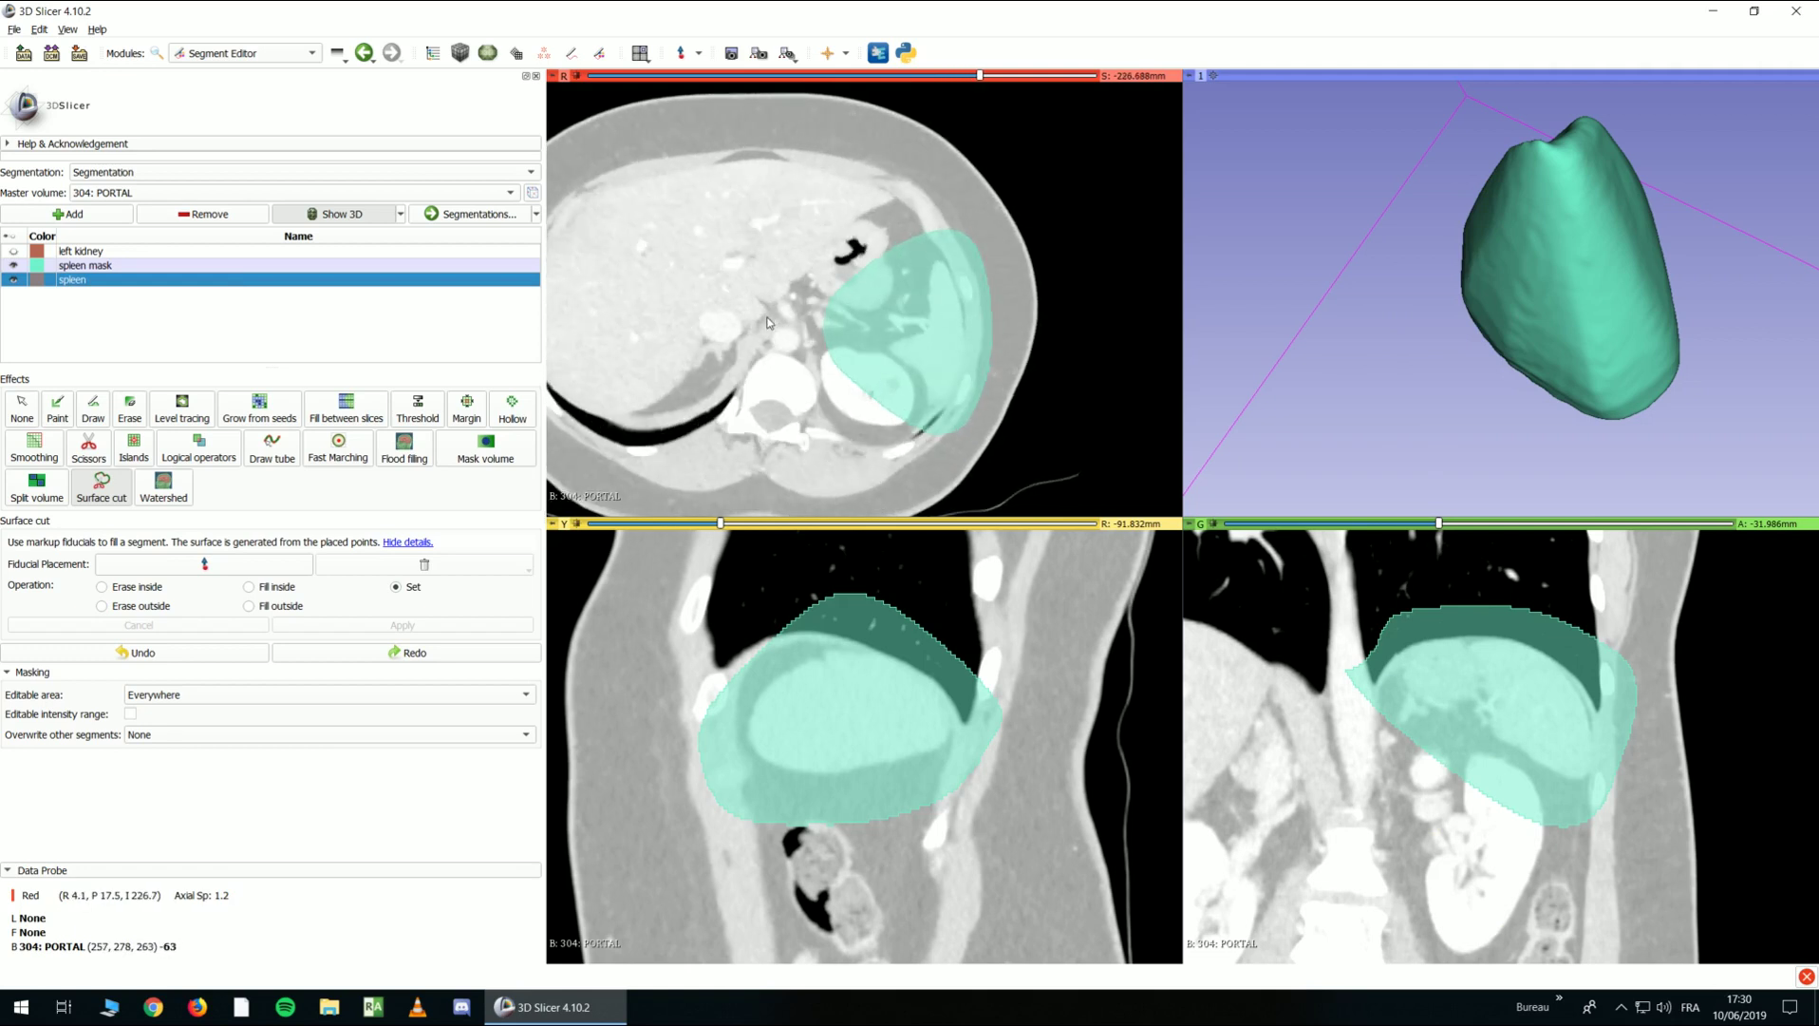
{"action": "mouse_move", "coordinate": [1025, 403]}
{"action": "middle_mouse_down"}
{"action": "mouse_move", "coordinate": [997, 418]}
{"action": "mouse_move", "coordinate": [1051, 390]}
{"action": "middle_mouse_up"}
{"action": "left_click_drag", "start_coordinate": [1050, 390], "coordinate": [926, 388], "text": "ctrl"}
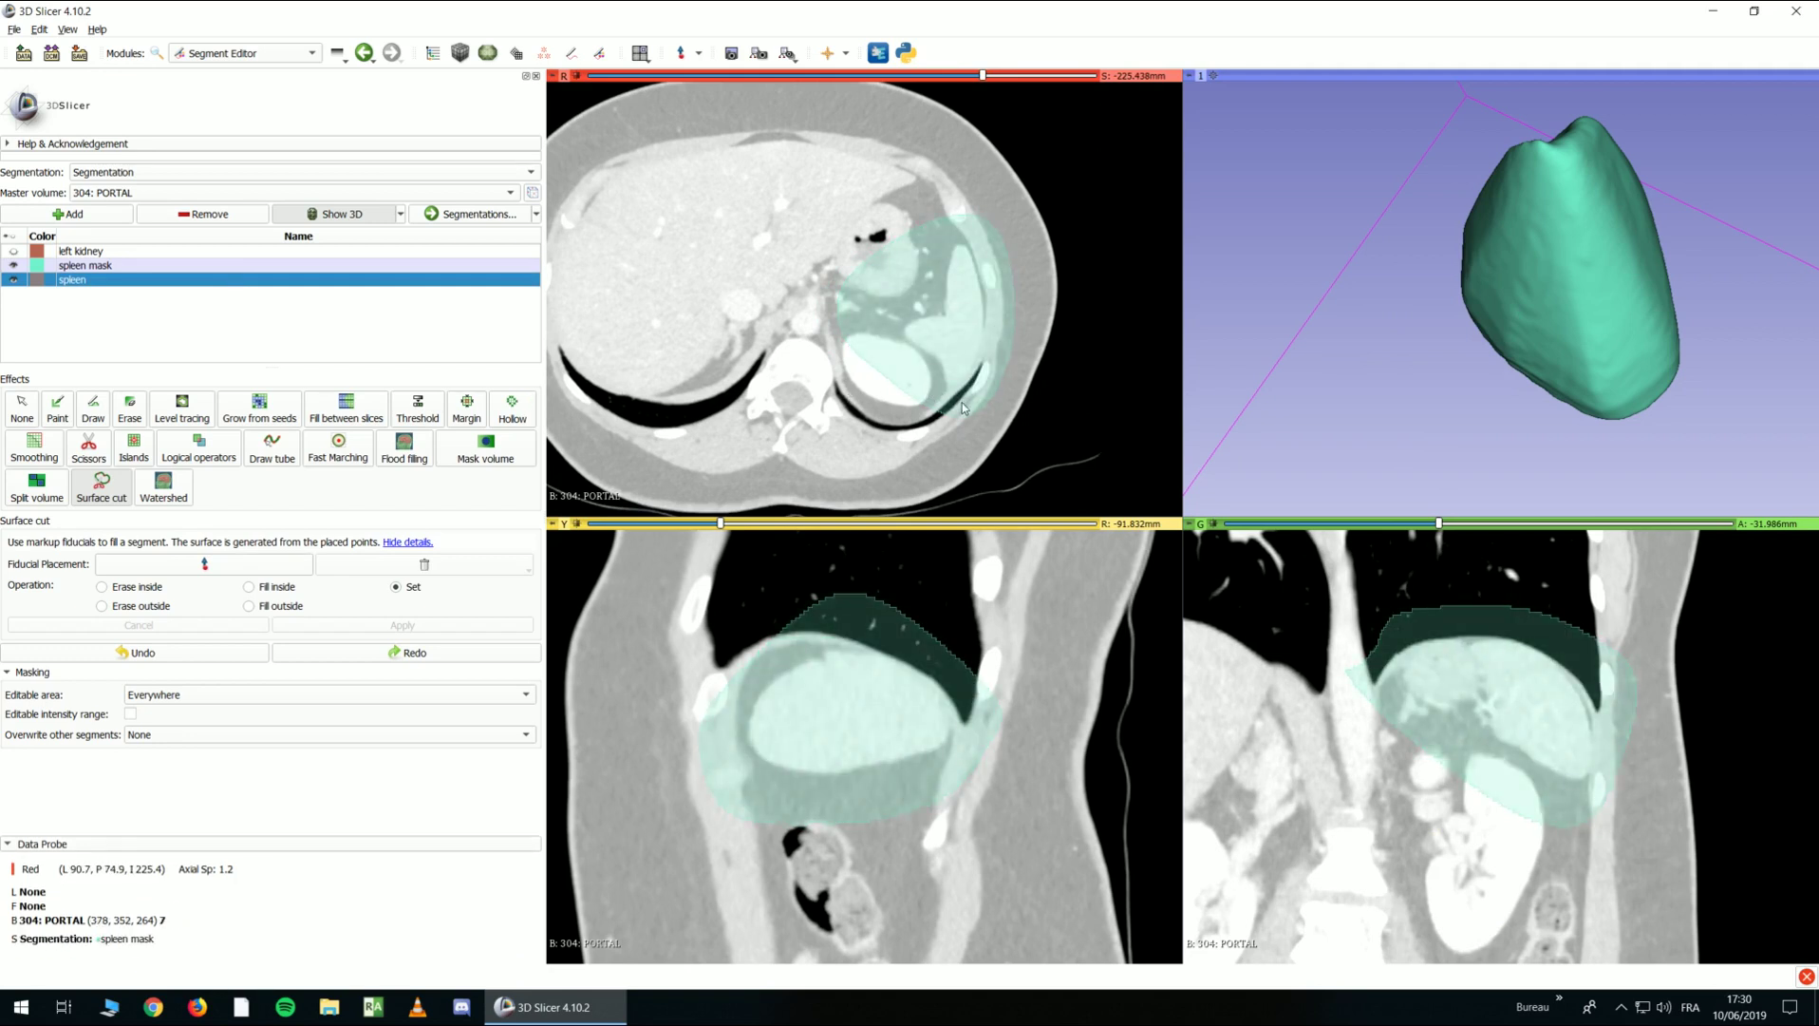
{"action": "left_click_drag", "start_coordinate": [891, 415], "coordinate": [958, 419], "text": "ctrl"}
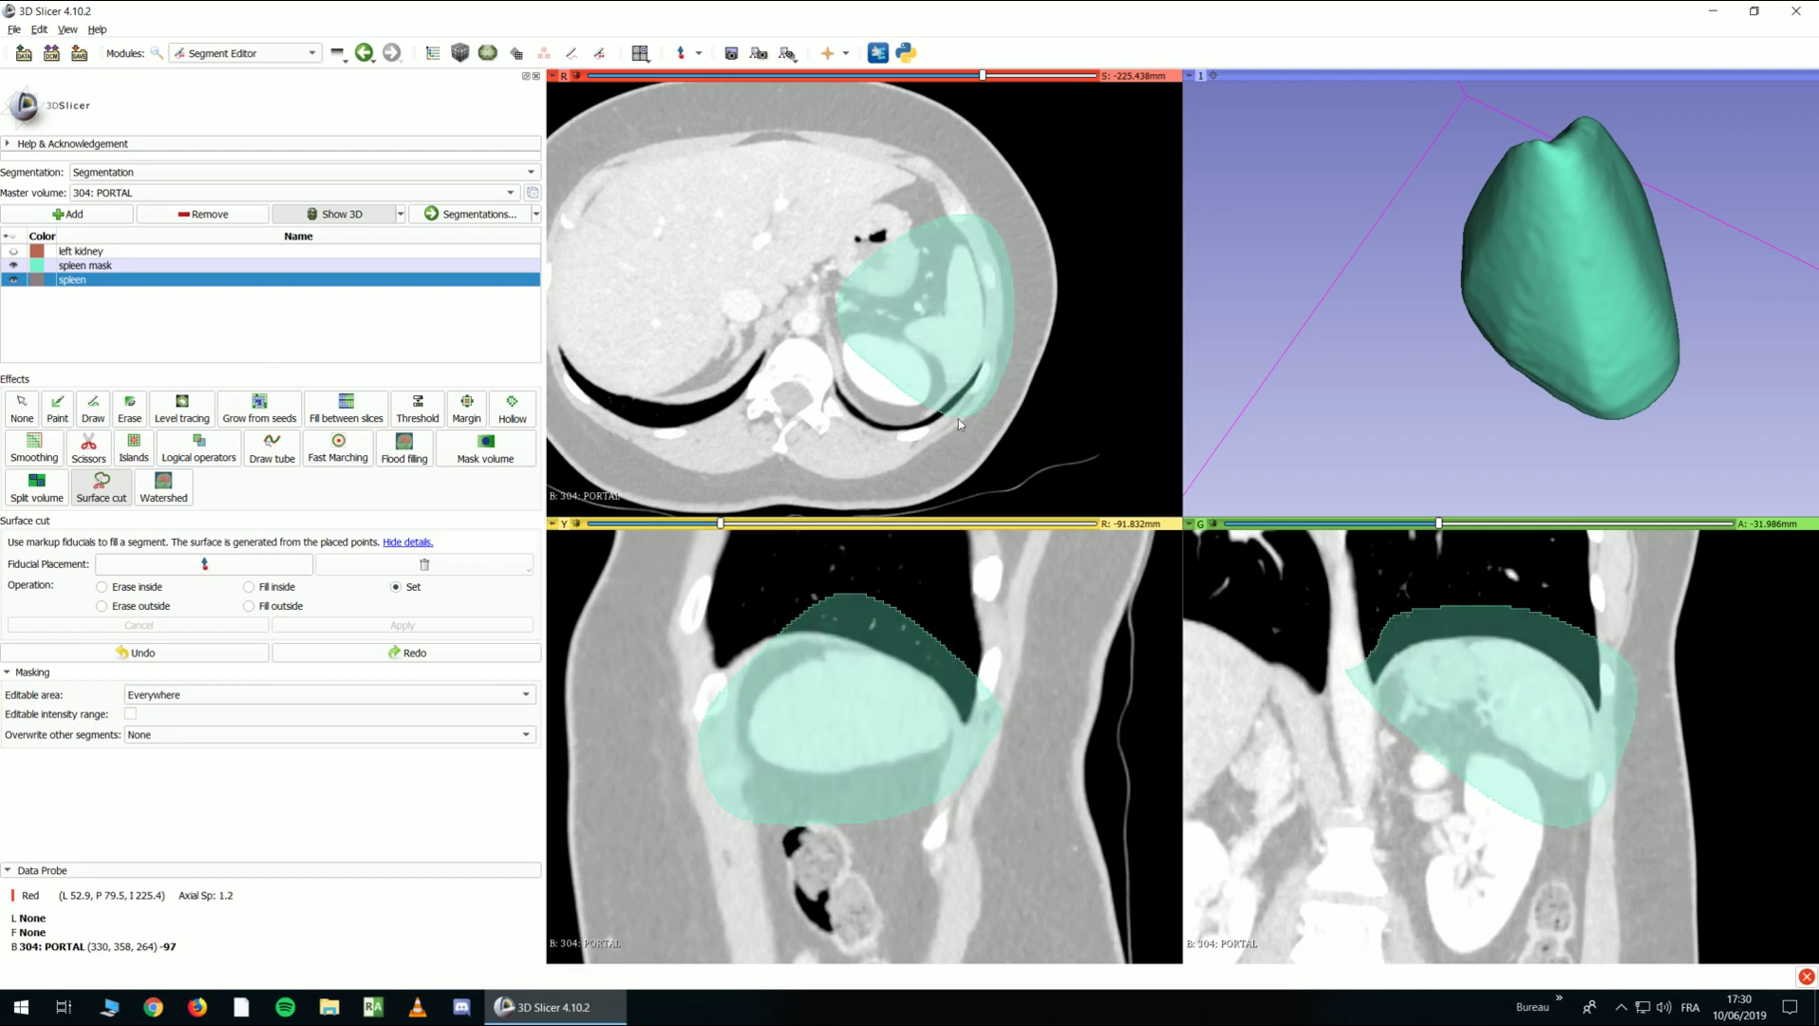
{"action": "left_click_drag", "start_coordinate": [1185, 439], "coordinate": [1082, 429], "text": "ctrl"}
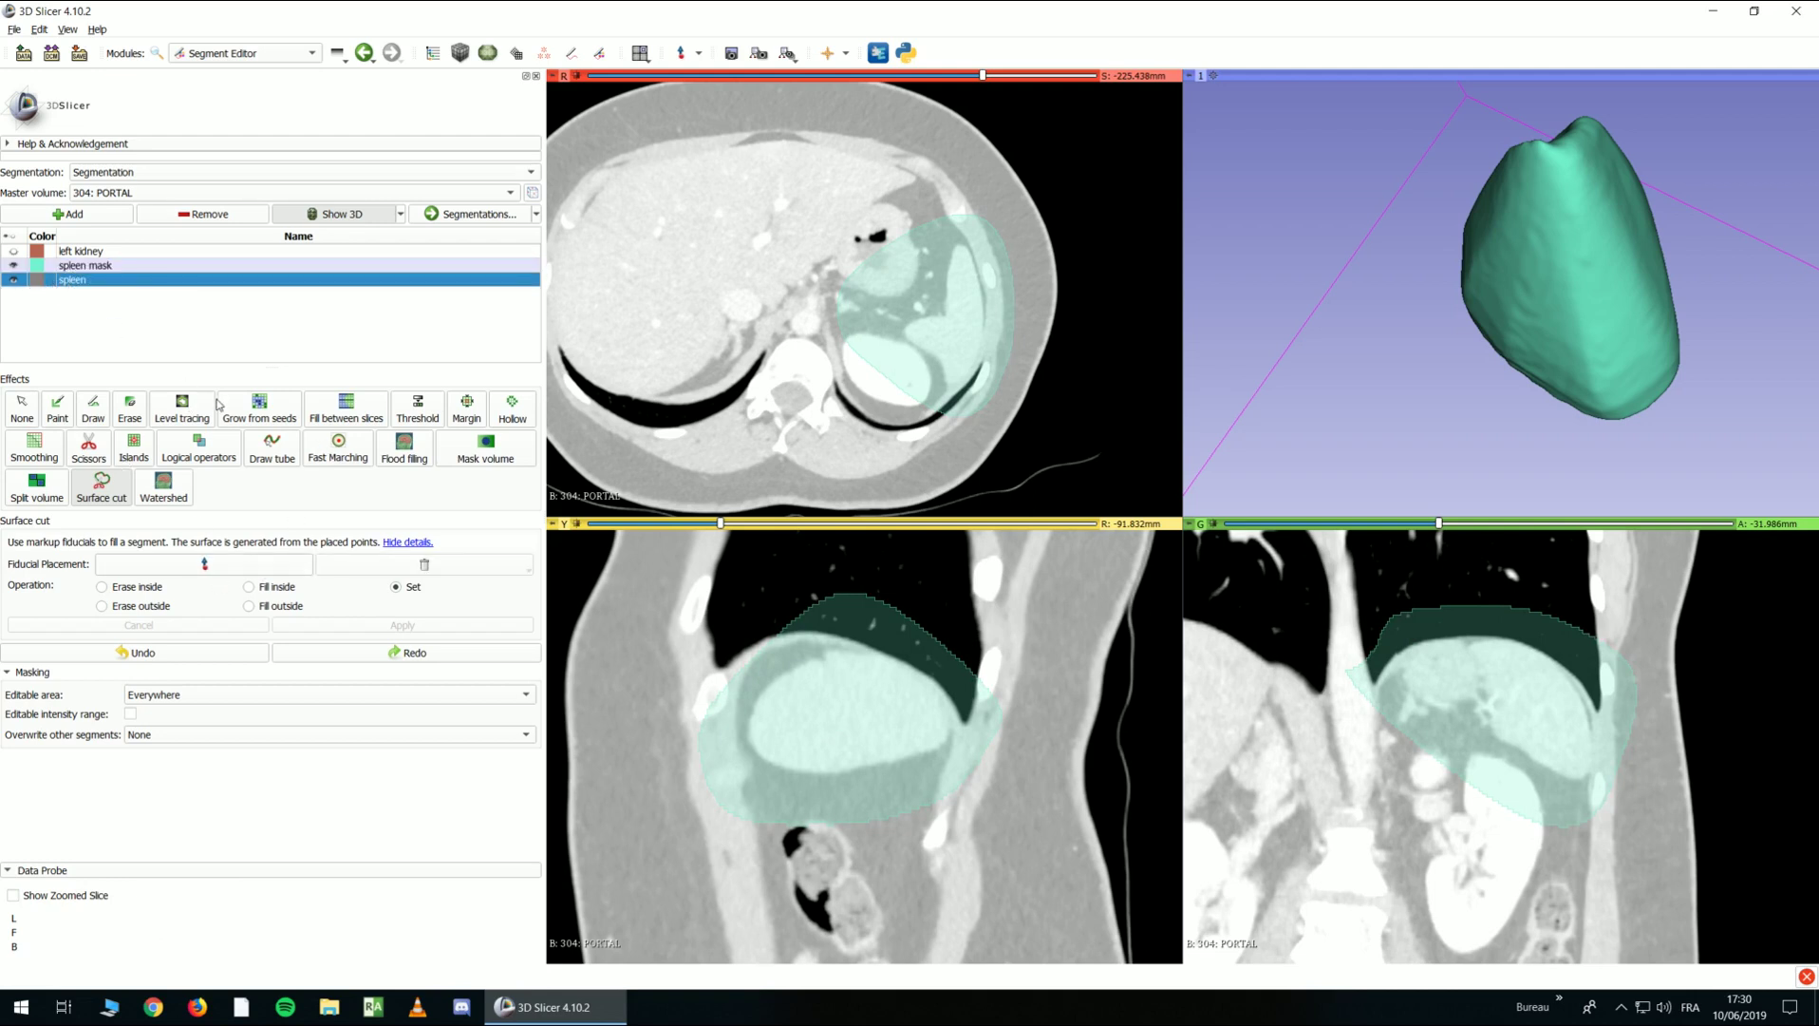
Start the Threshold effect for the spleen segment and restrict the editable area to Inside spleen mask
{"action": "left_click", "coordinate": [410, 419]}
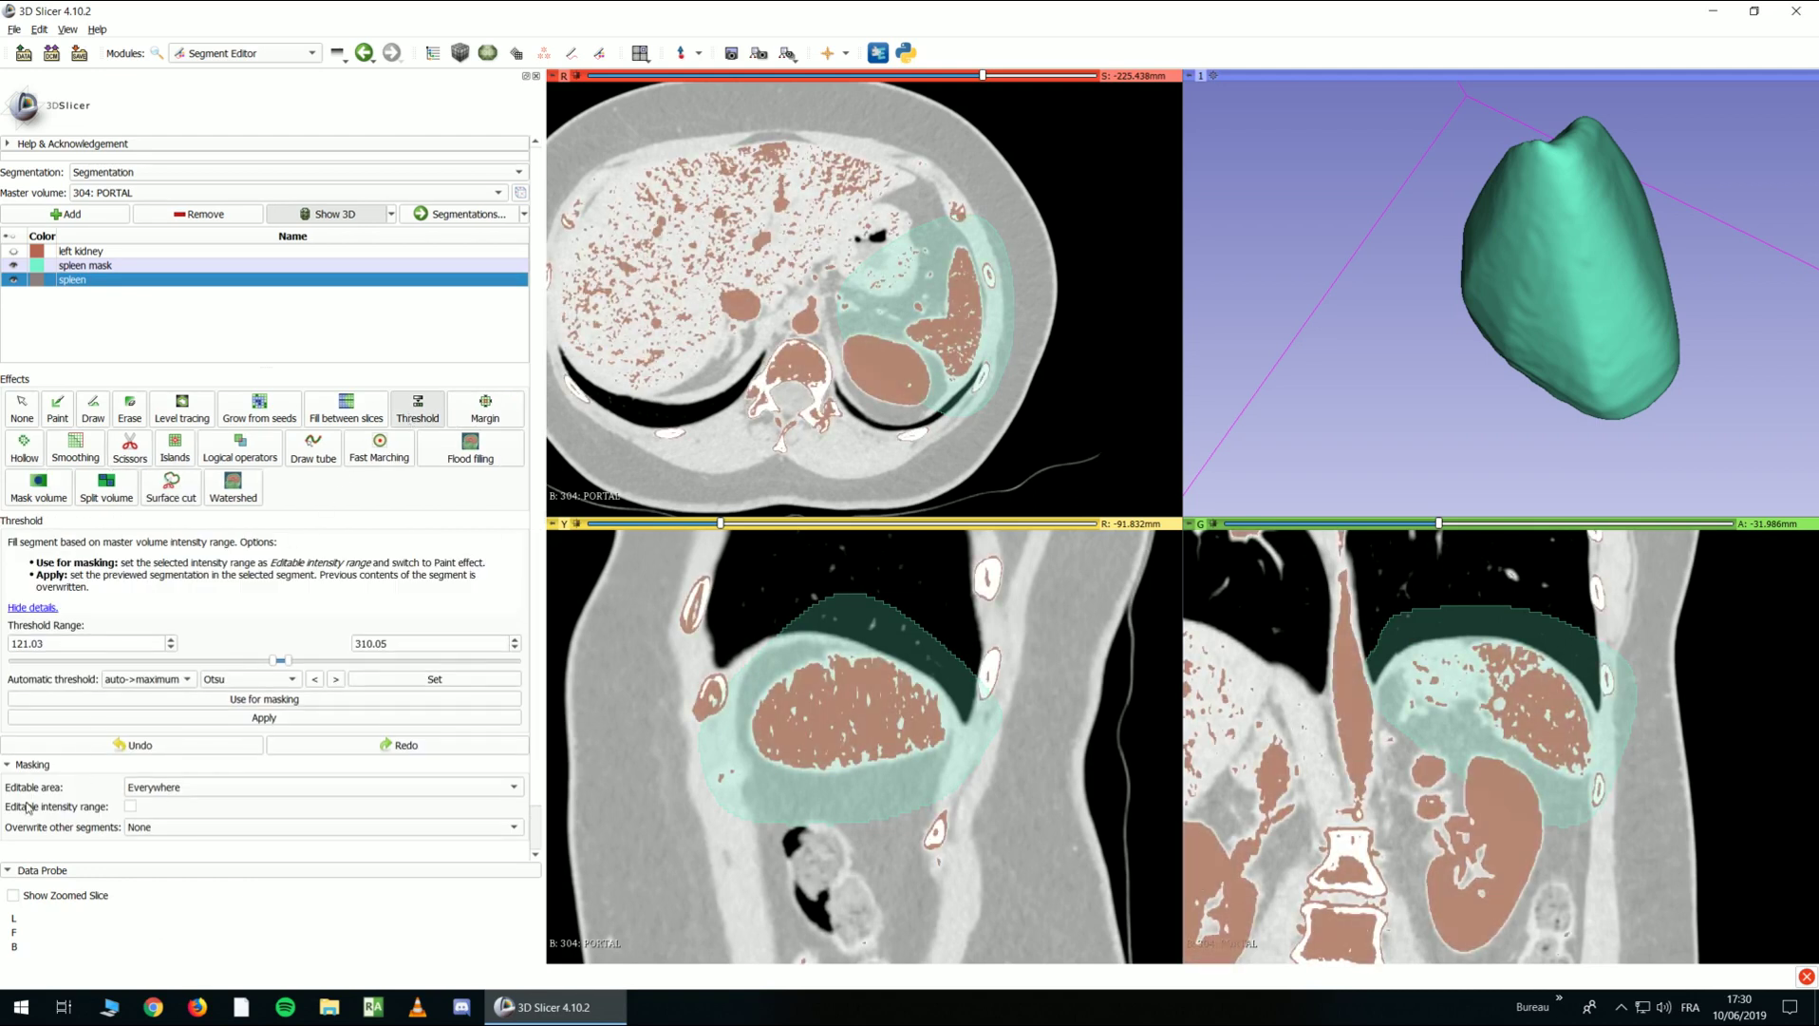
{"action": "left_click", "coordinate": [141, 790]}
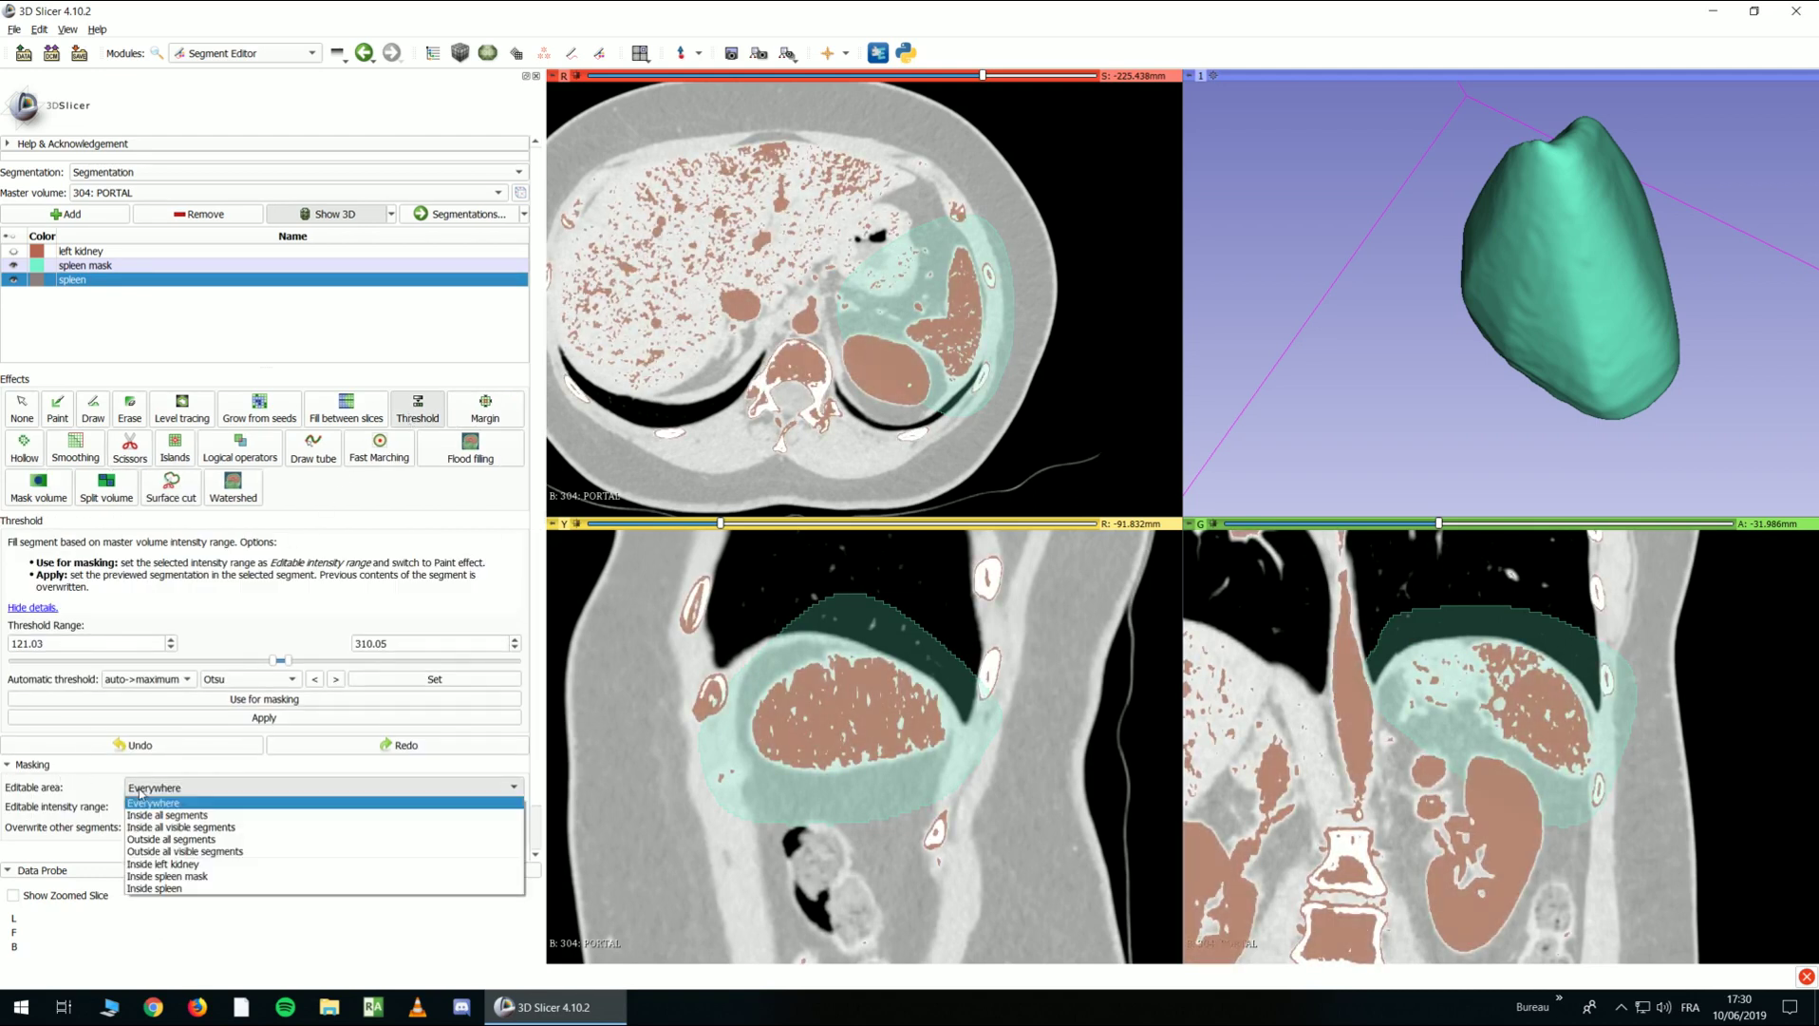
{"action": "left_click", "coordinate": [215, 875]}
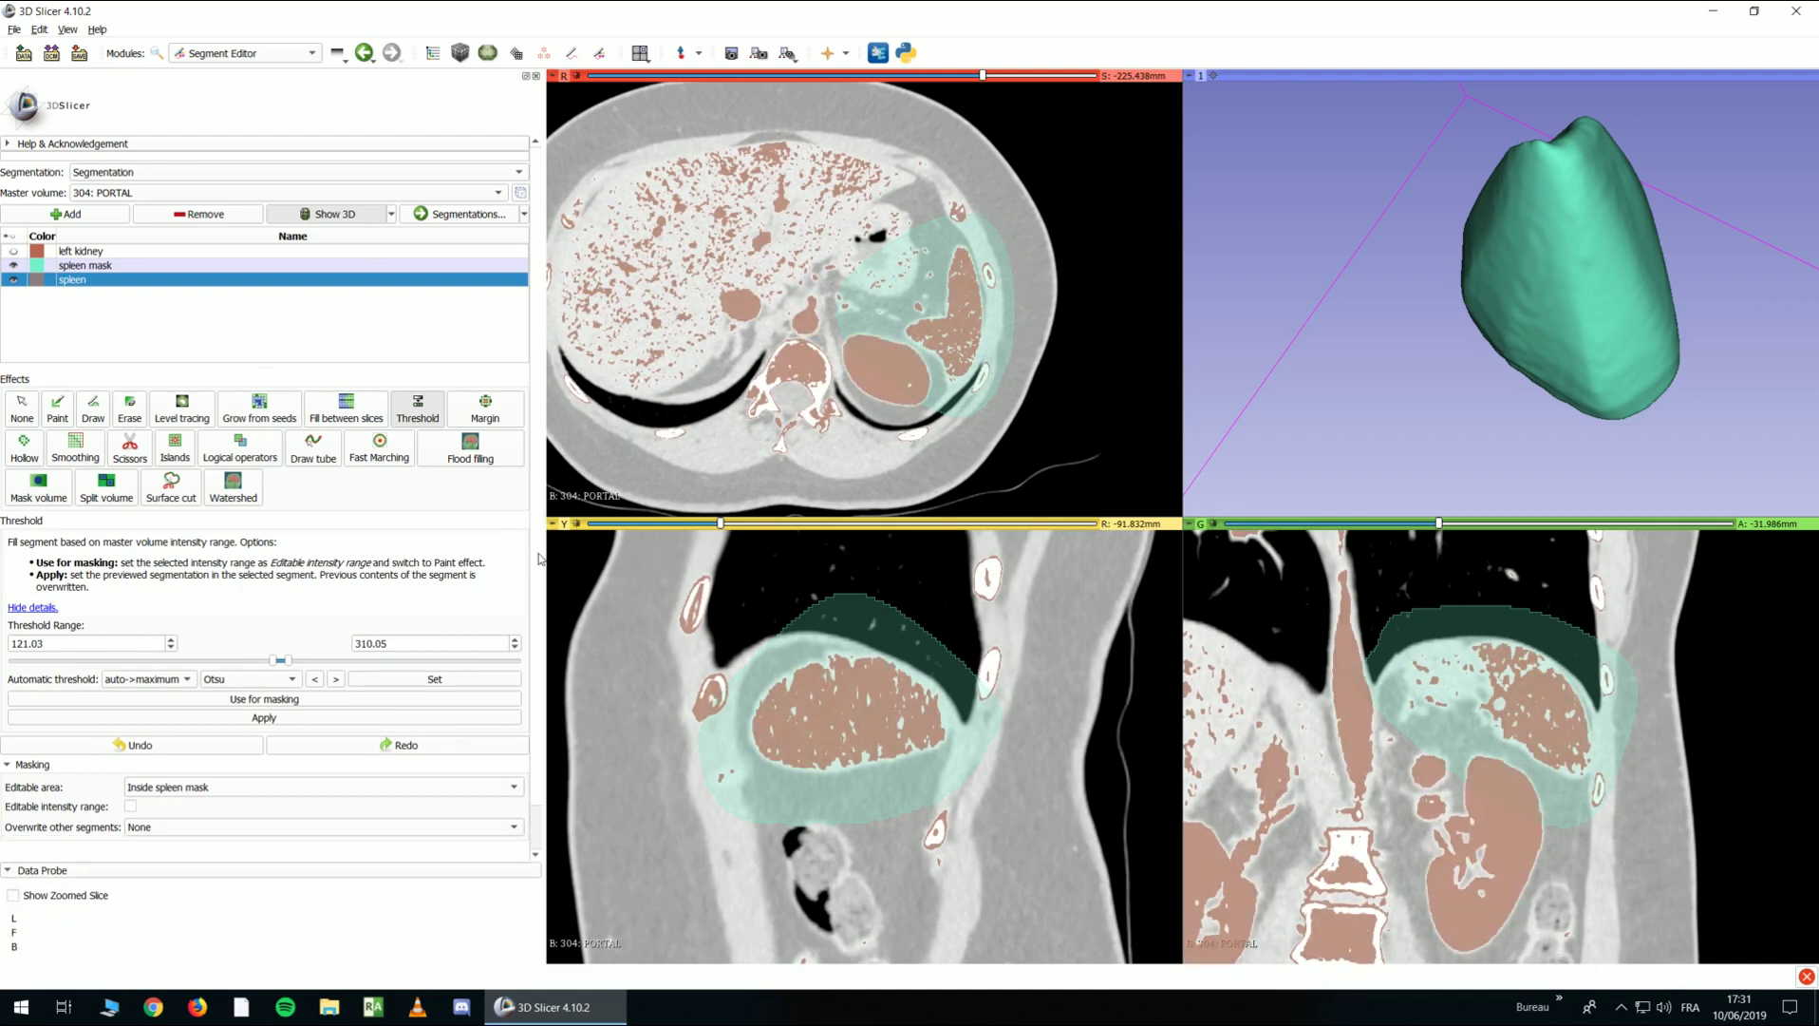
Narrow the spleen's threshold range to 102.74 through 157.67
{"action": "mouse_move", "coordinate": [289, 665]}
{"action": "left_mouse_down"}
{"action": "mouse_move", "coordinate": [441, 662]}
{"action": "mouse_move", "coordinate": [264, 662]}
{"action": "left_mouse_up"}
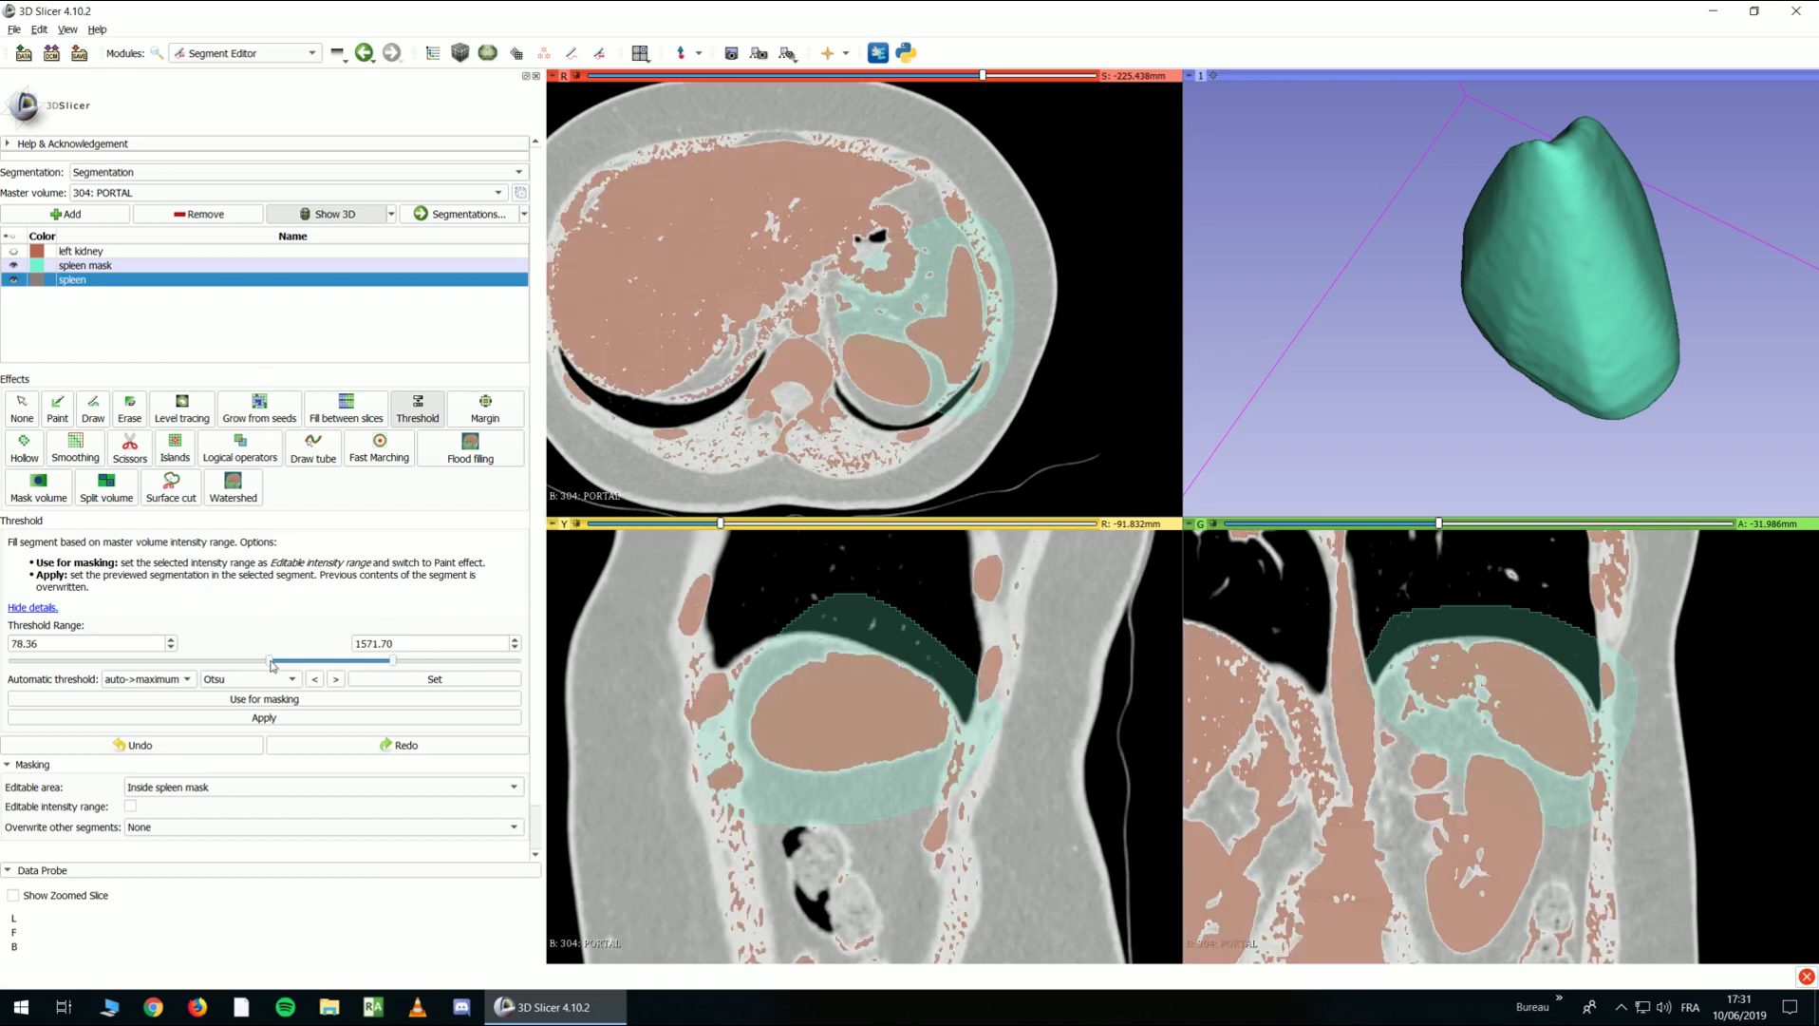
{"action": "left_click", "coordinate": [172, 640]}
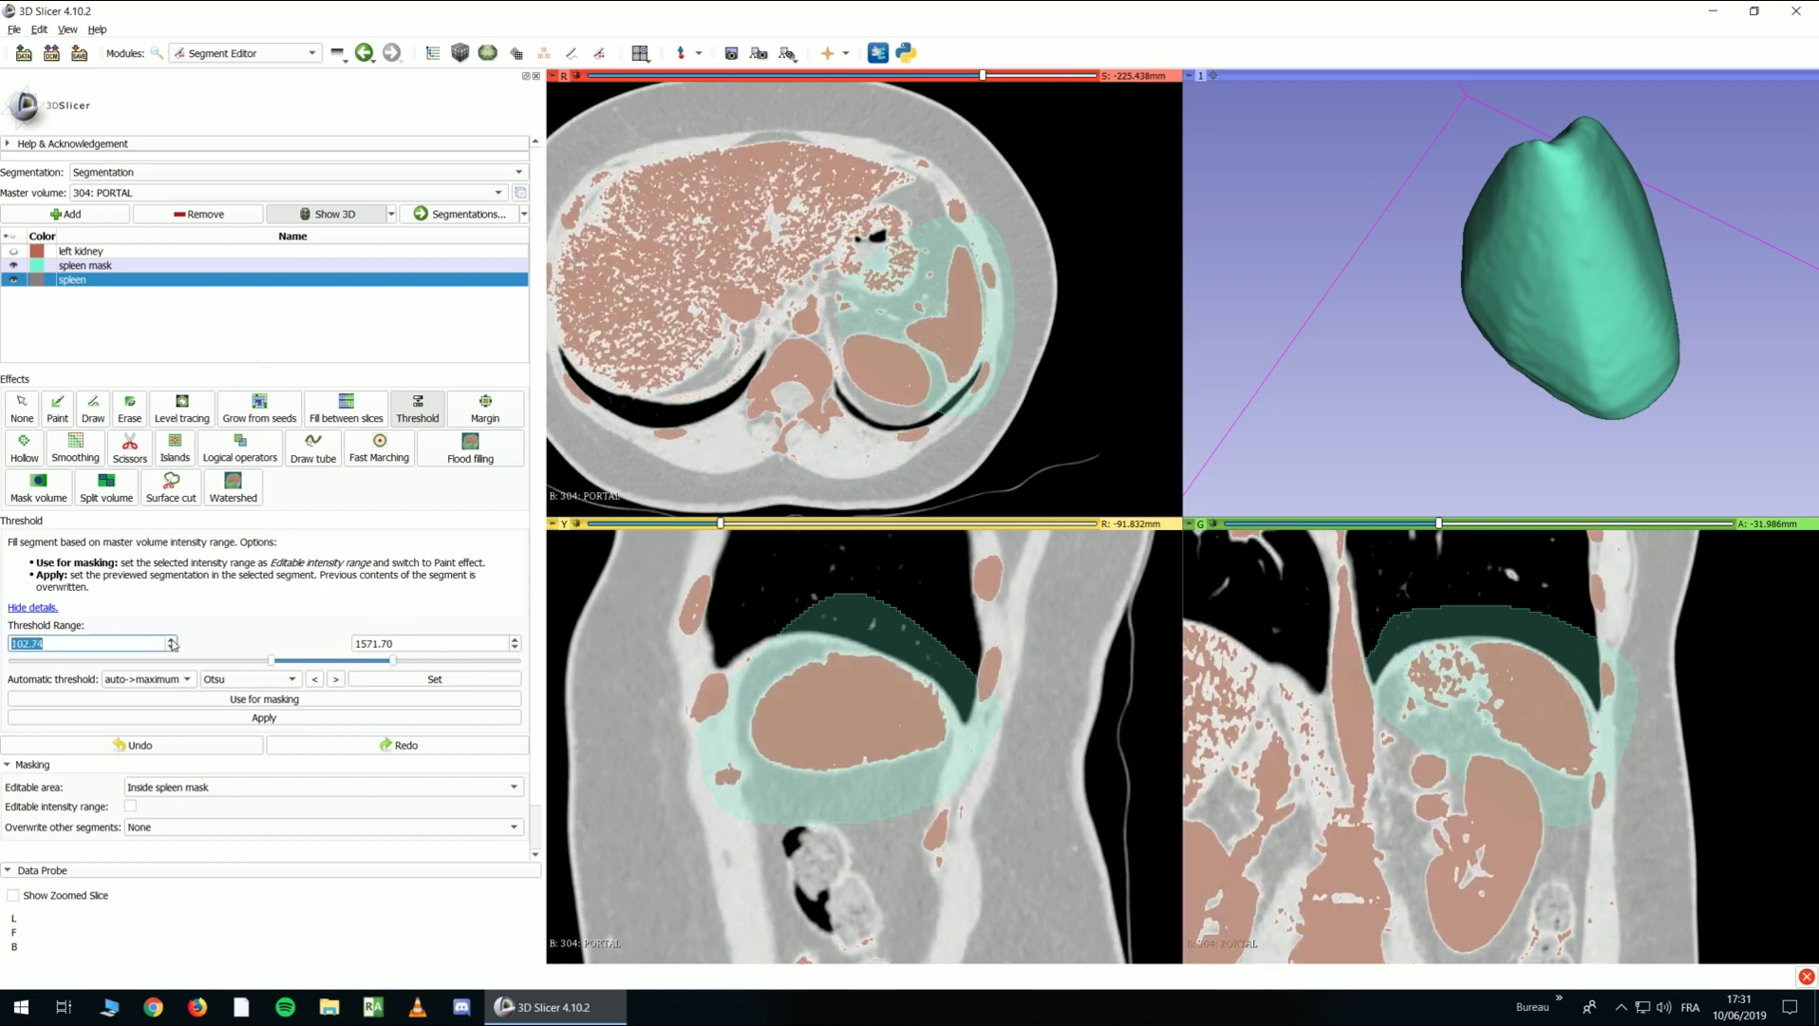
{"action": "left_click", "coordinate": [513, 648]}
{"action": "left_click_drag", "start_coordinate": [391, 662], "coordinate": [376, 667]}
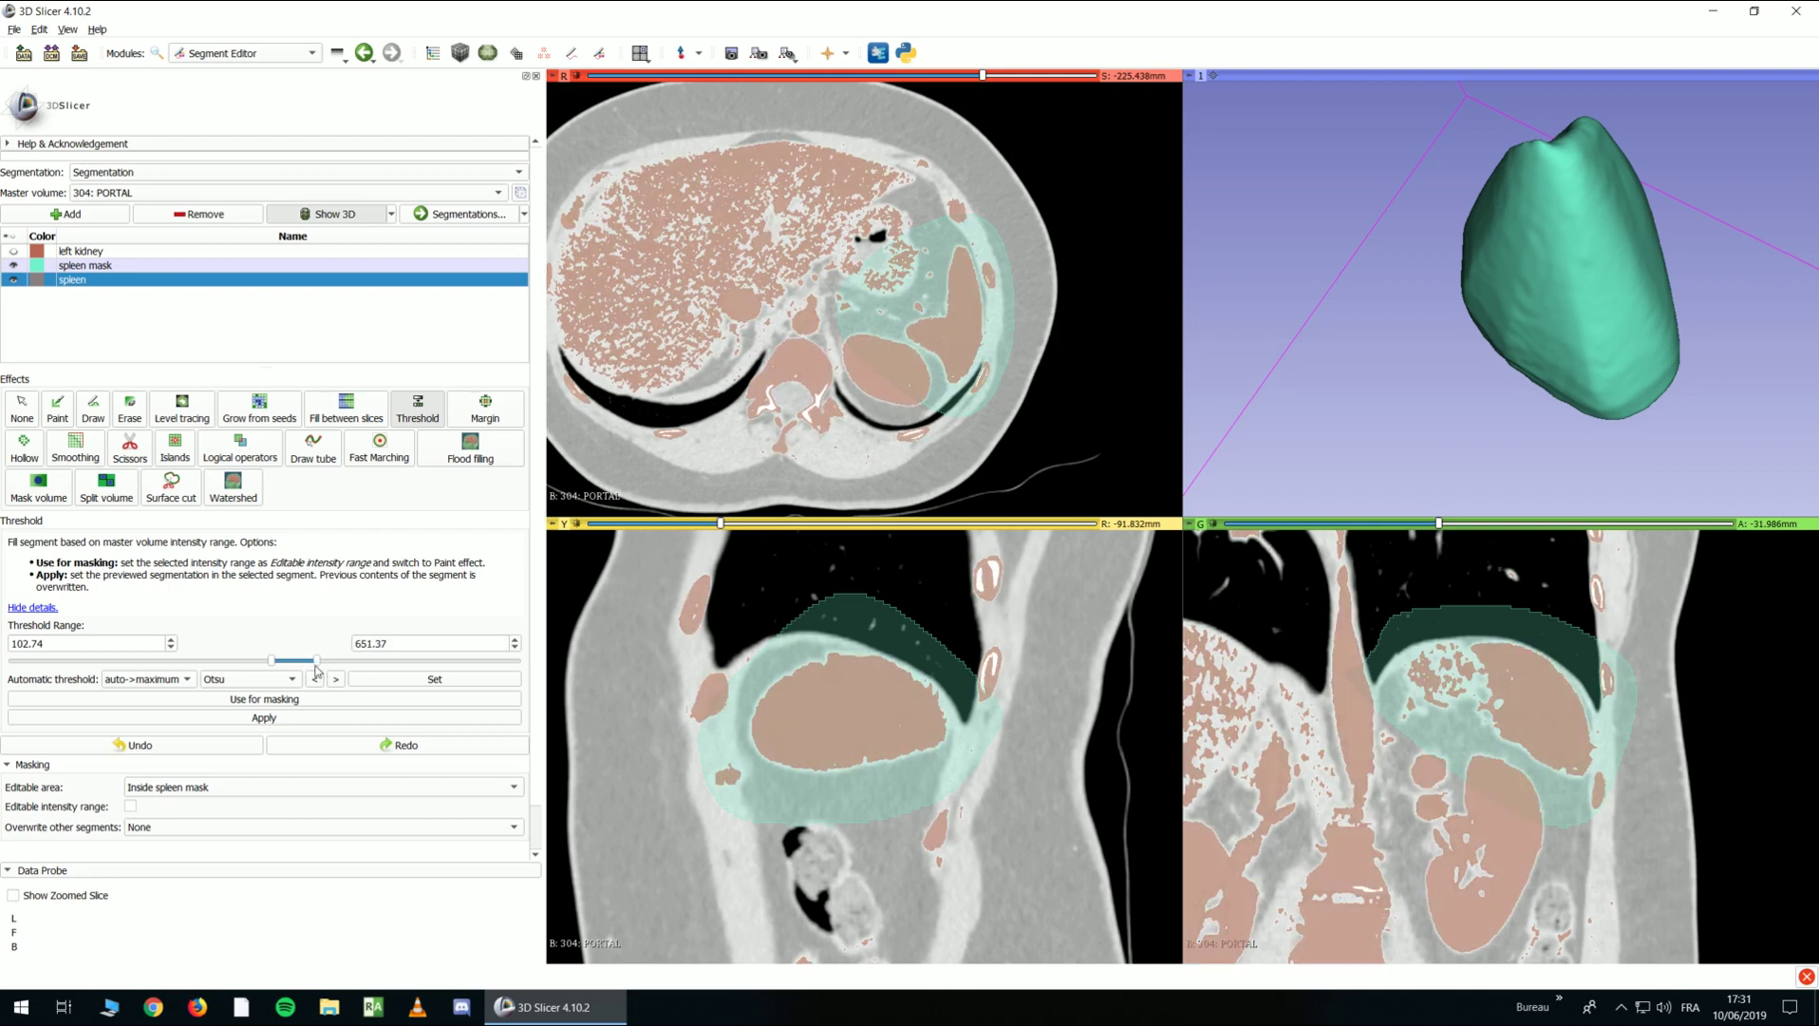
{"action": "left_click", "coordinate": [514, 648]}
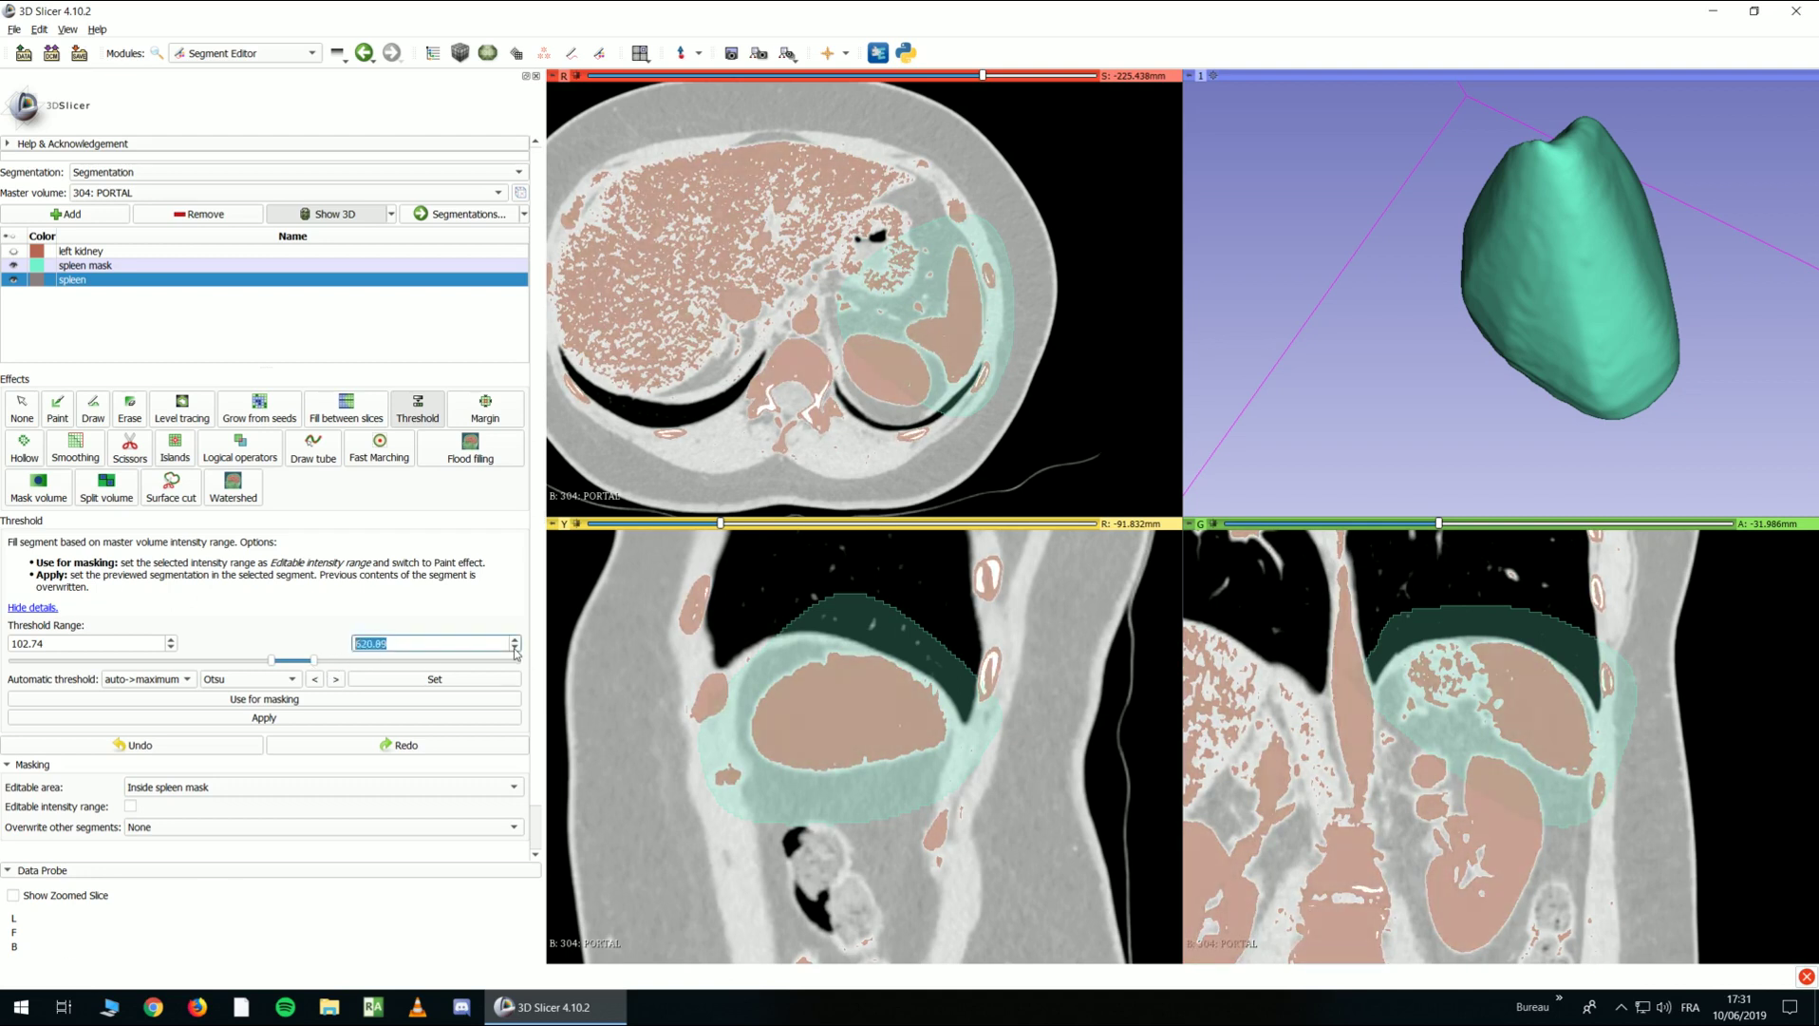
{"action": "left_click", "coordinate": [515, 648]}
{"action": "left_click_drag", "start_coordinate": [316, 663], "coordinate": [274, 667]}
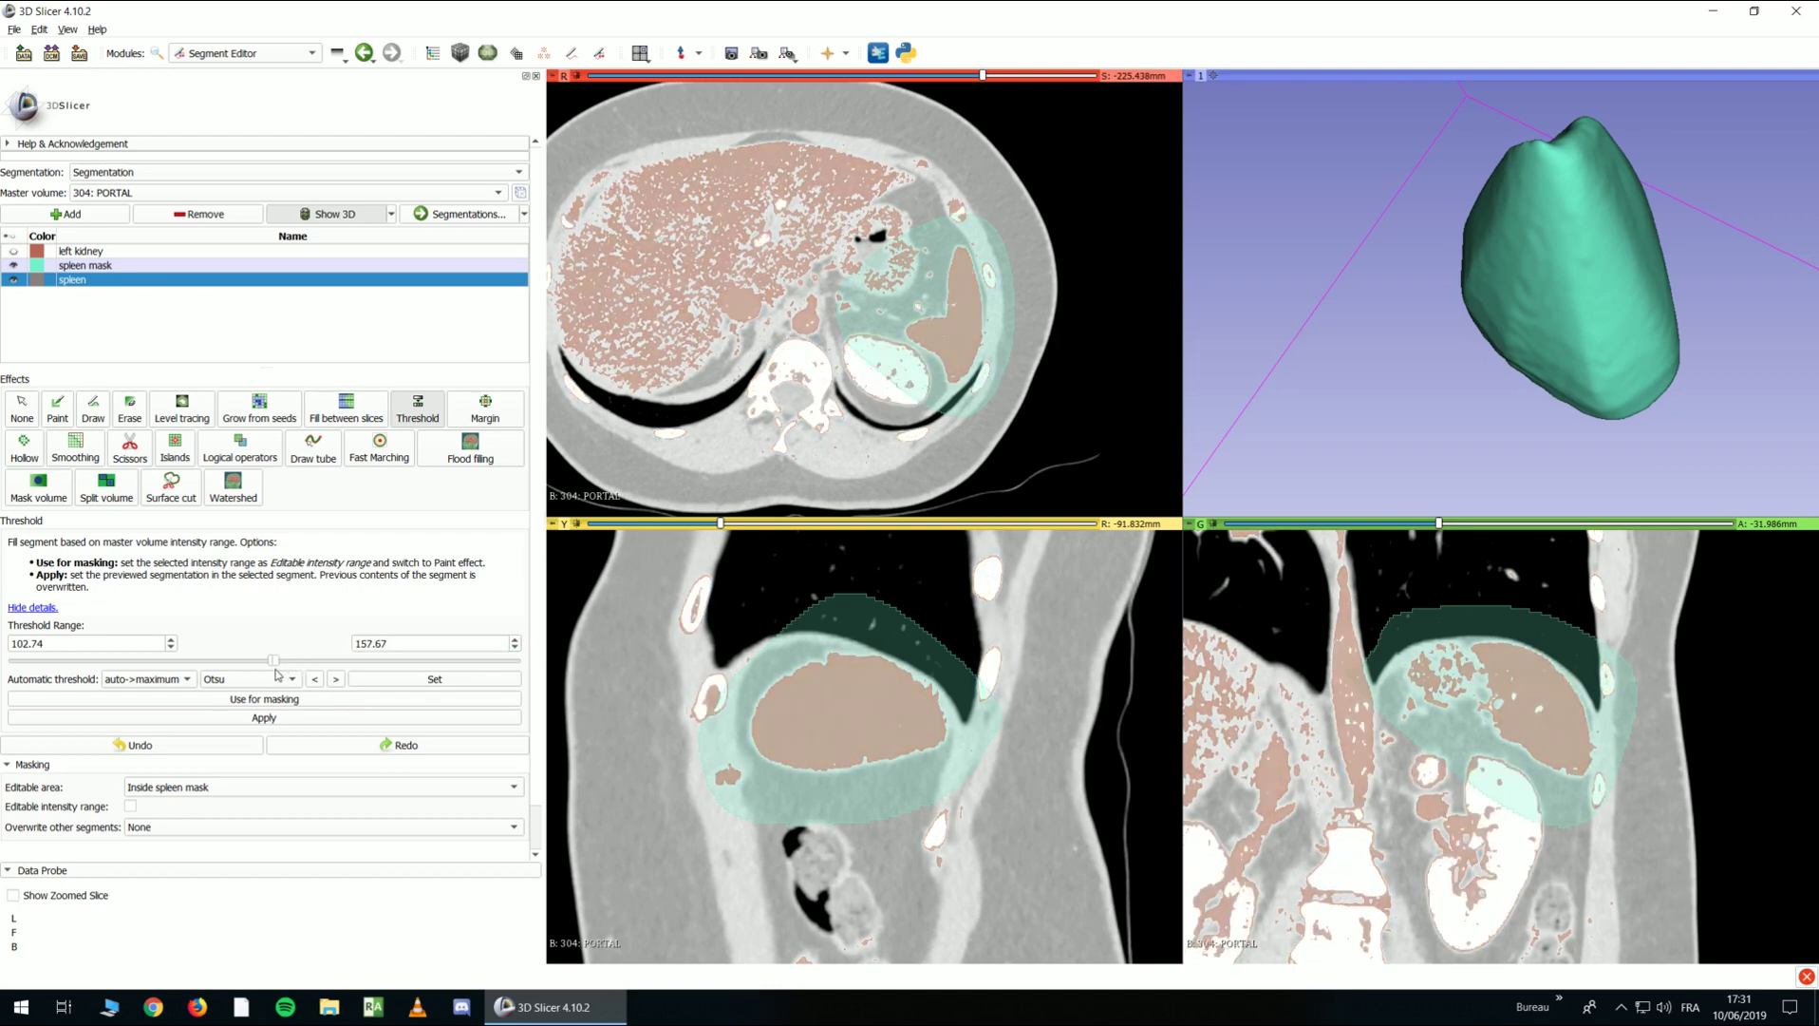
Widen the threshold range to about 90.5 through 194.24 and apply it to the spleen segment
{"action": "left_click", "coordinate": [515, 641]}
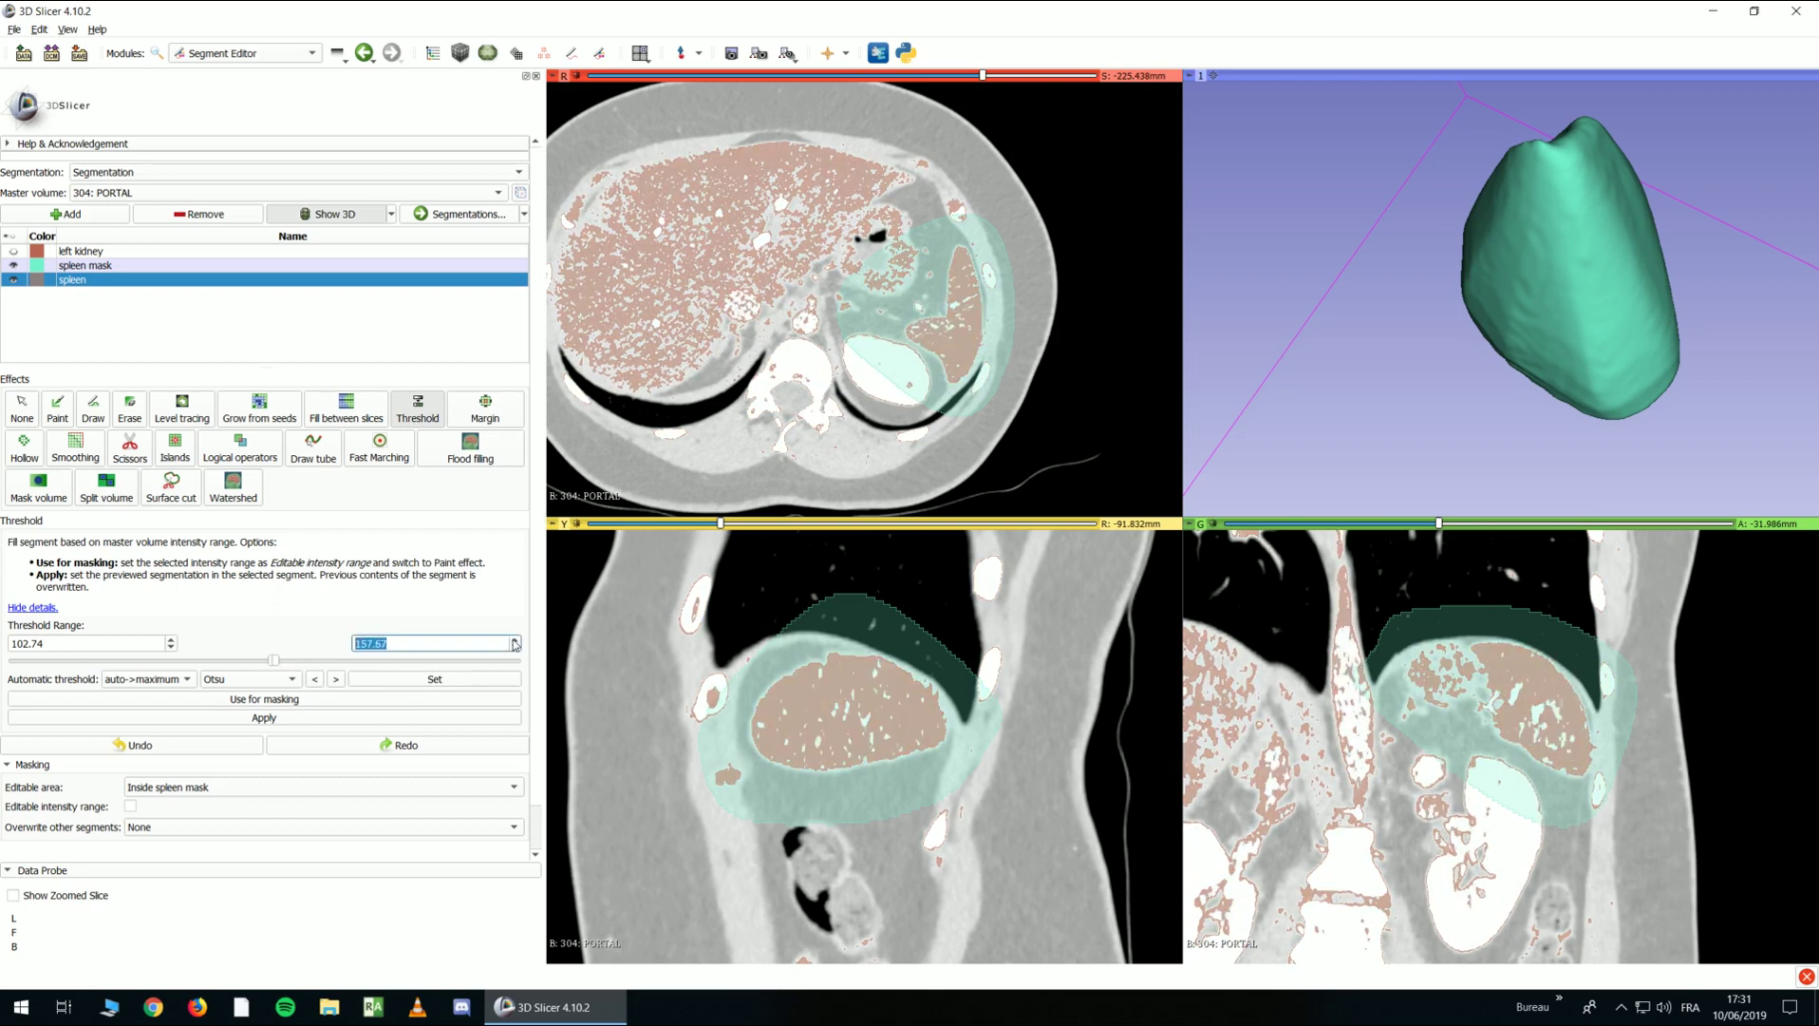
{"action": "left_click", "coordinate": [514, 641]}
{"action": "left_click", "coordinate": [171, 647]}
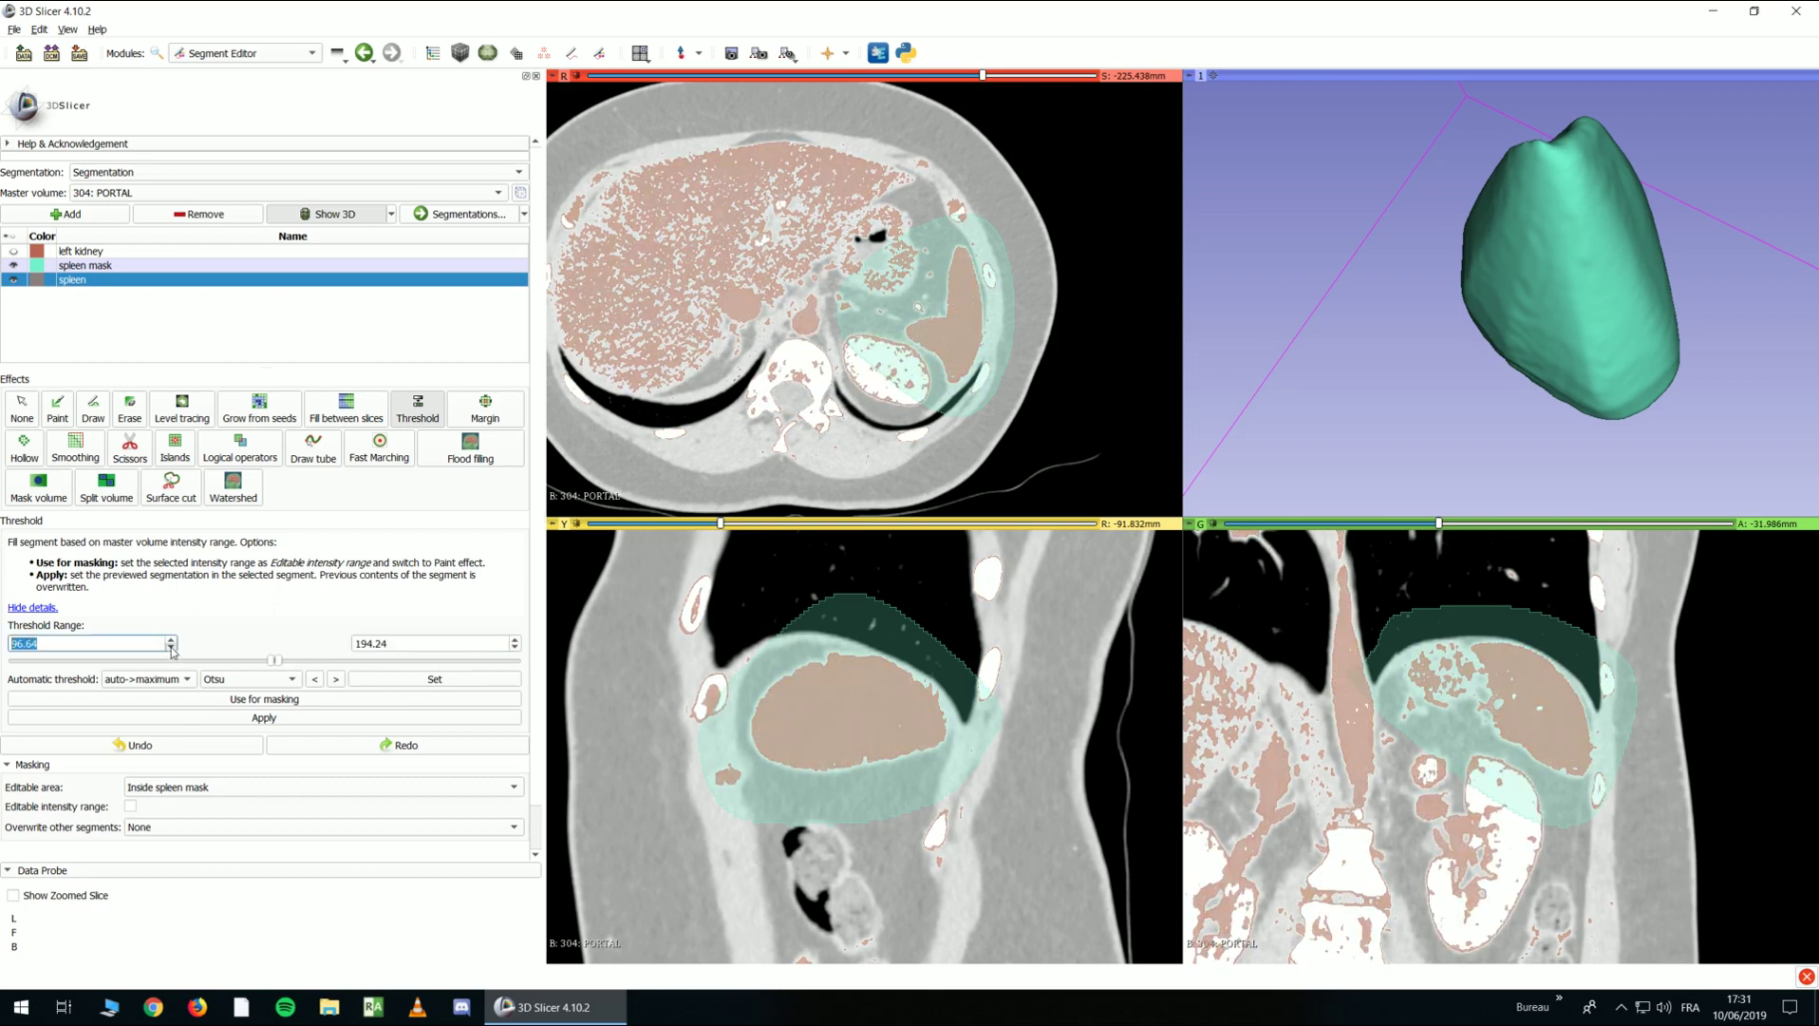
{"action": "scroll", "coordinate": [797, 435], "scroll_direction": "down", "scroll_amount": 6}
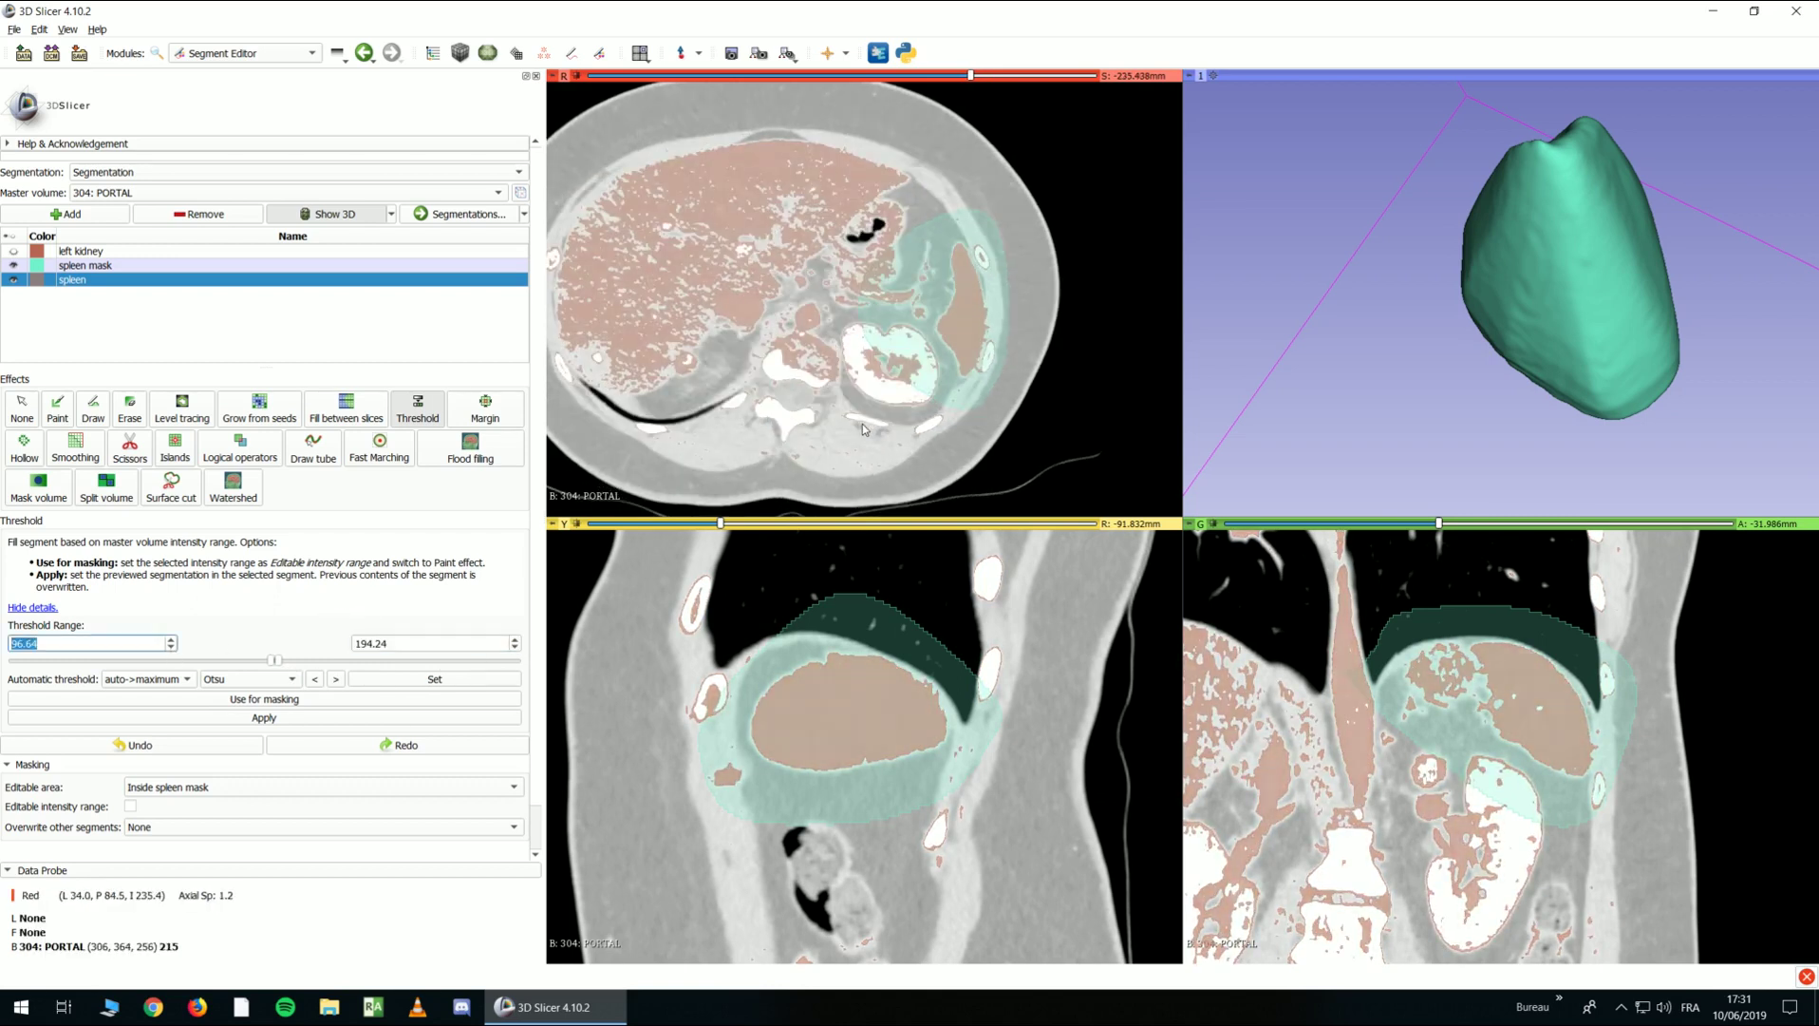
{"action": "left_click", "coordinate": [172, 641]}
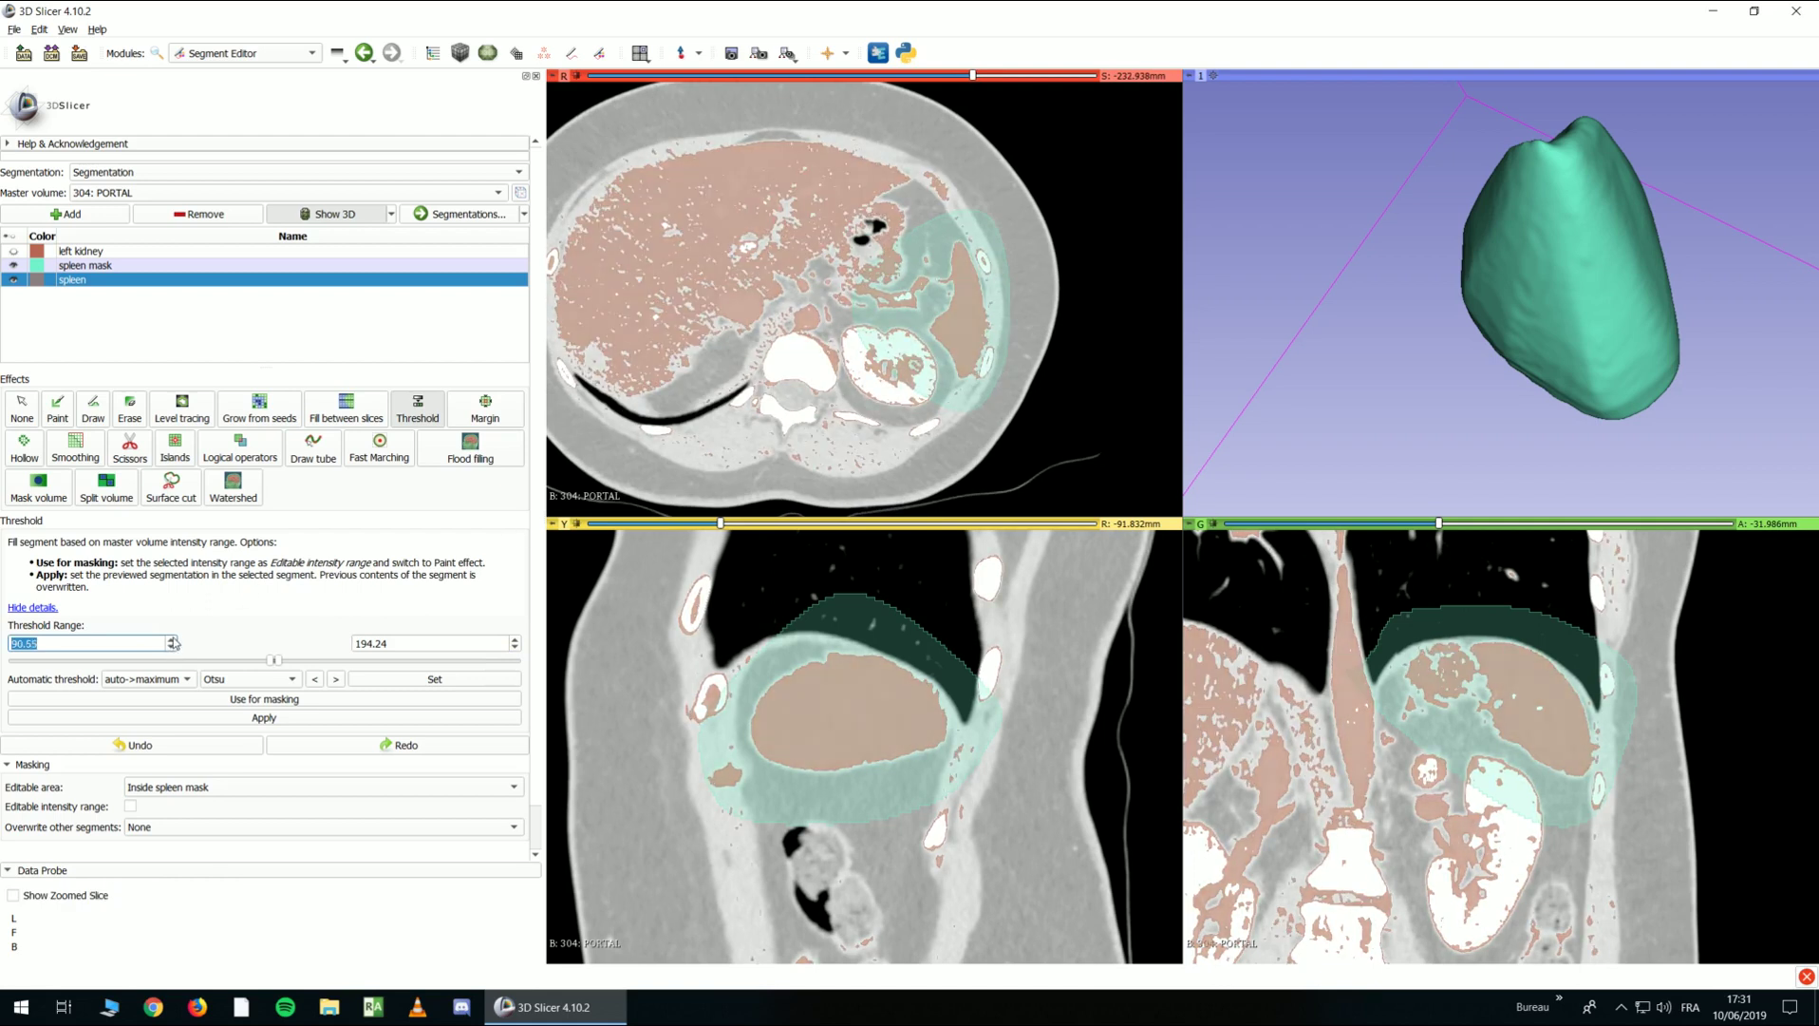
{"action": "left_click", "coordinate": [266, 717]}
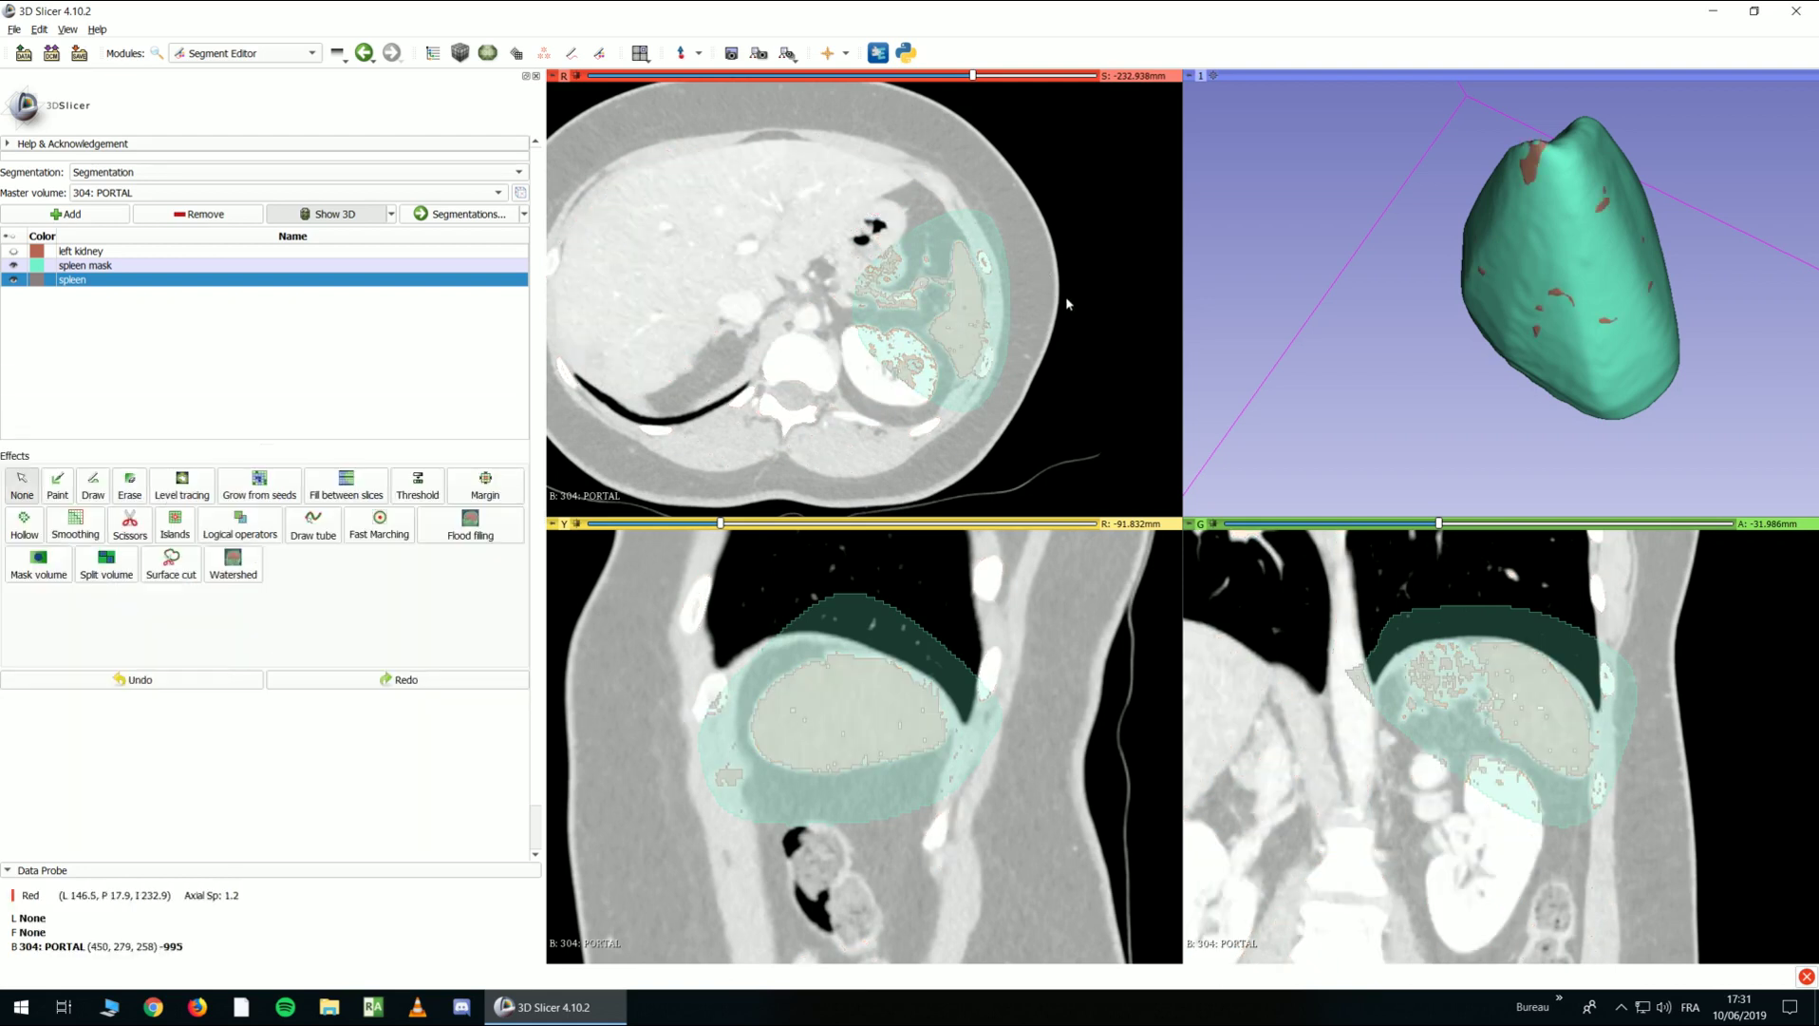
Toggle the spleen segment's visibility off and on to compare it with the spleen mask, and hide the mask
{"action": "scroll", "coordinate": [960, 332], "scroll_direction": "up", "scroll_amount": 6}
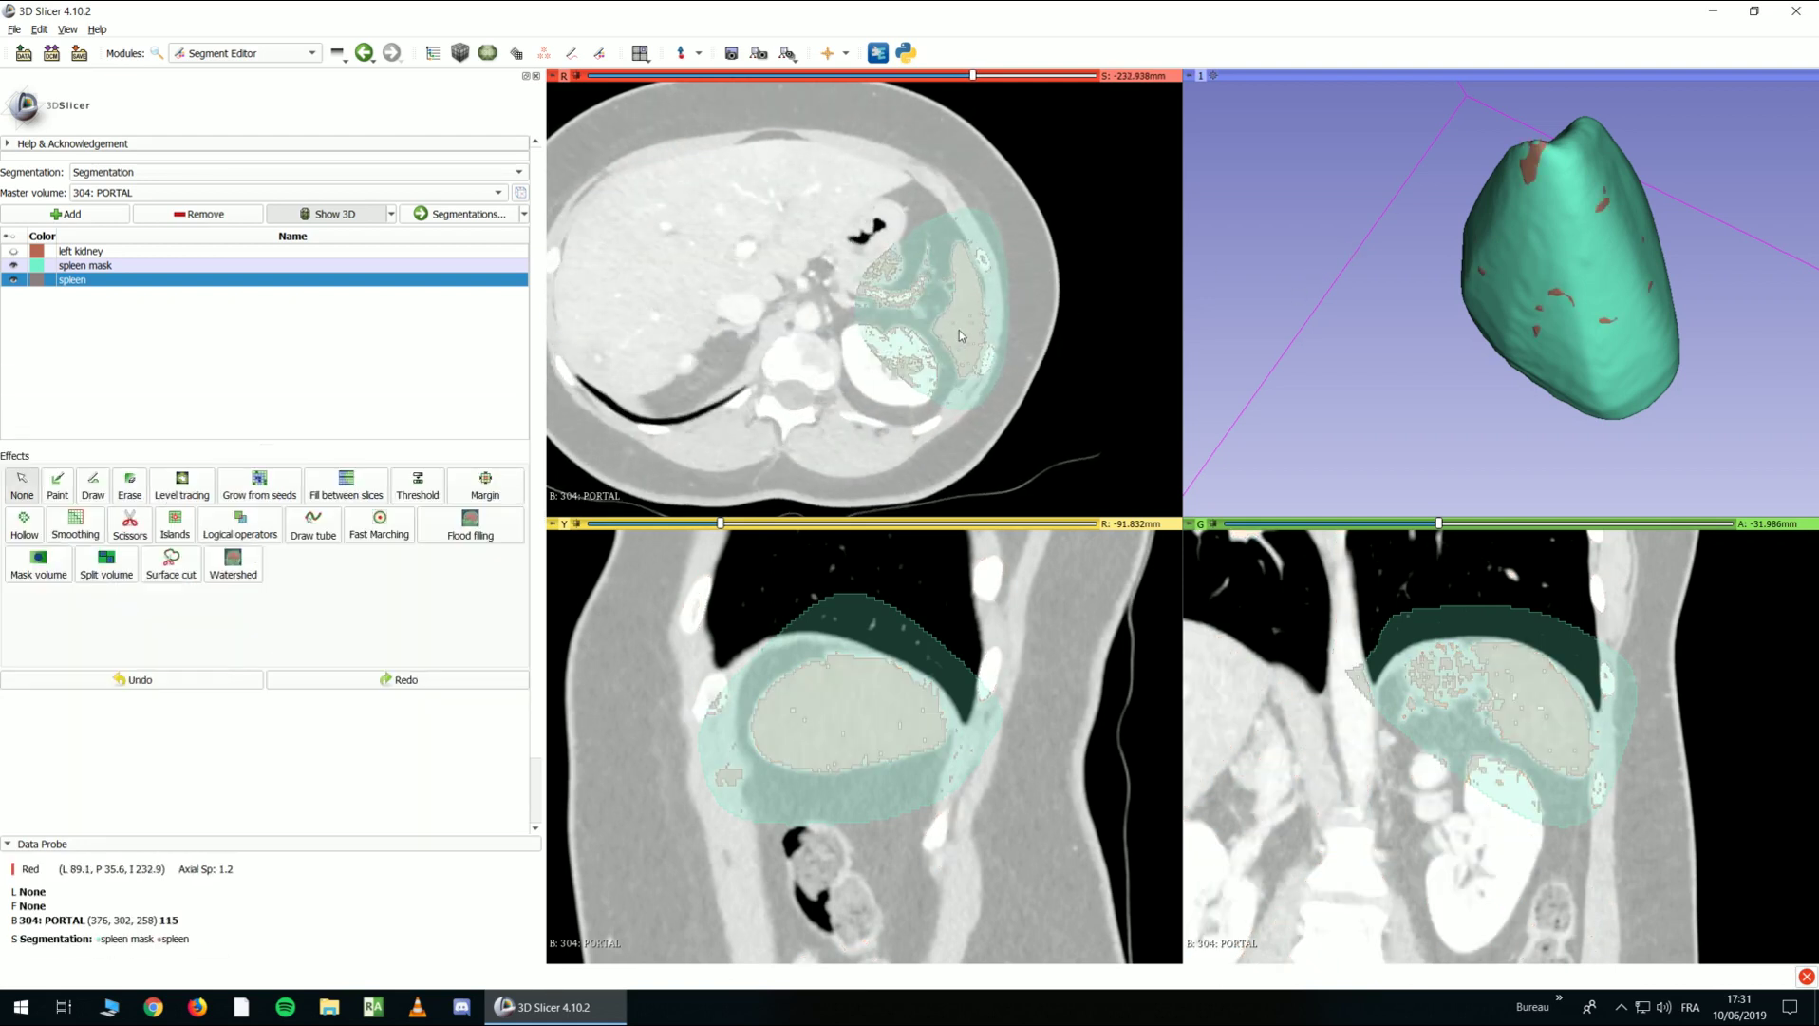
{"action": "left_click", "coordinate": [15, 280]}
{"action": "left_click", "coordinate": [15, 280]}
{"action": "left_click", "coordinate": [14, 265]}
Examine the thresholded spleen in the 3D view and across the axial slices for stray structures
{"action": "scroll", "coordinate": [1550, 363], "scroll_direction": "up", "scroll_amount": 3}
{"action": "scroll", "coordinate": [1549, 363], "scroll_direction": "down", "scroll_amount": 4}
{"action": "scroll", "coordinate": [1329, 355], "scroll_direction": "up", "scroll_amount": 2}
{"action": "left_click_drag", "start_coordinate": [1330, 354], "coordinate": [1247, 384]}
{"action": "scroll", "coordinate": [1233, 318], "scroll_direction": "up", "scroll_amount": 3}
{"action": "left_click_drag", "start_coordinate": [1232, 318], "coordinate": [1349, 385]}
{"action": "scroll", "coordinate": [1088, 380], "scroll_direction": "up", "scroll_amount": 10}
{"action": "scroll", "coordinate": [1052, 363], "scroll_direction": "down", "scroll_amount": 9}
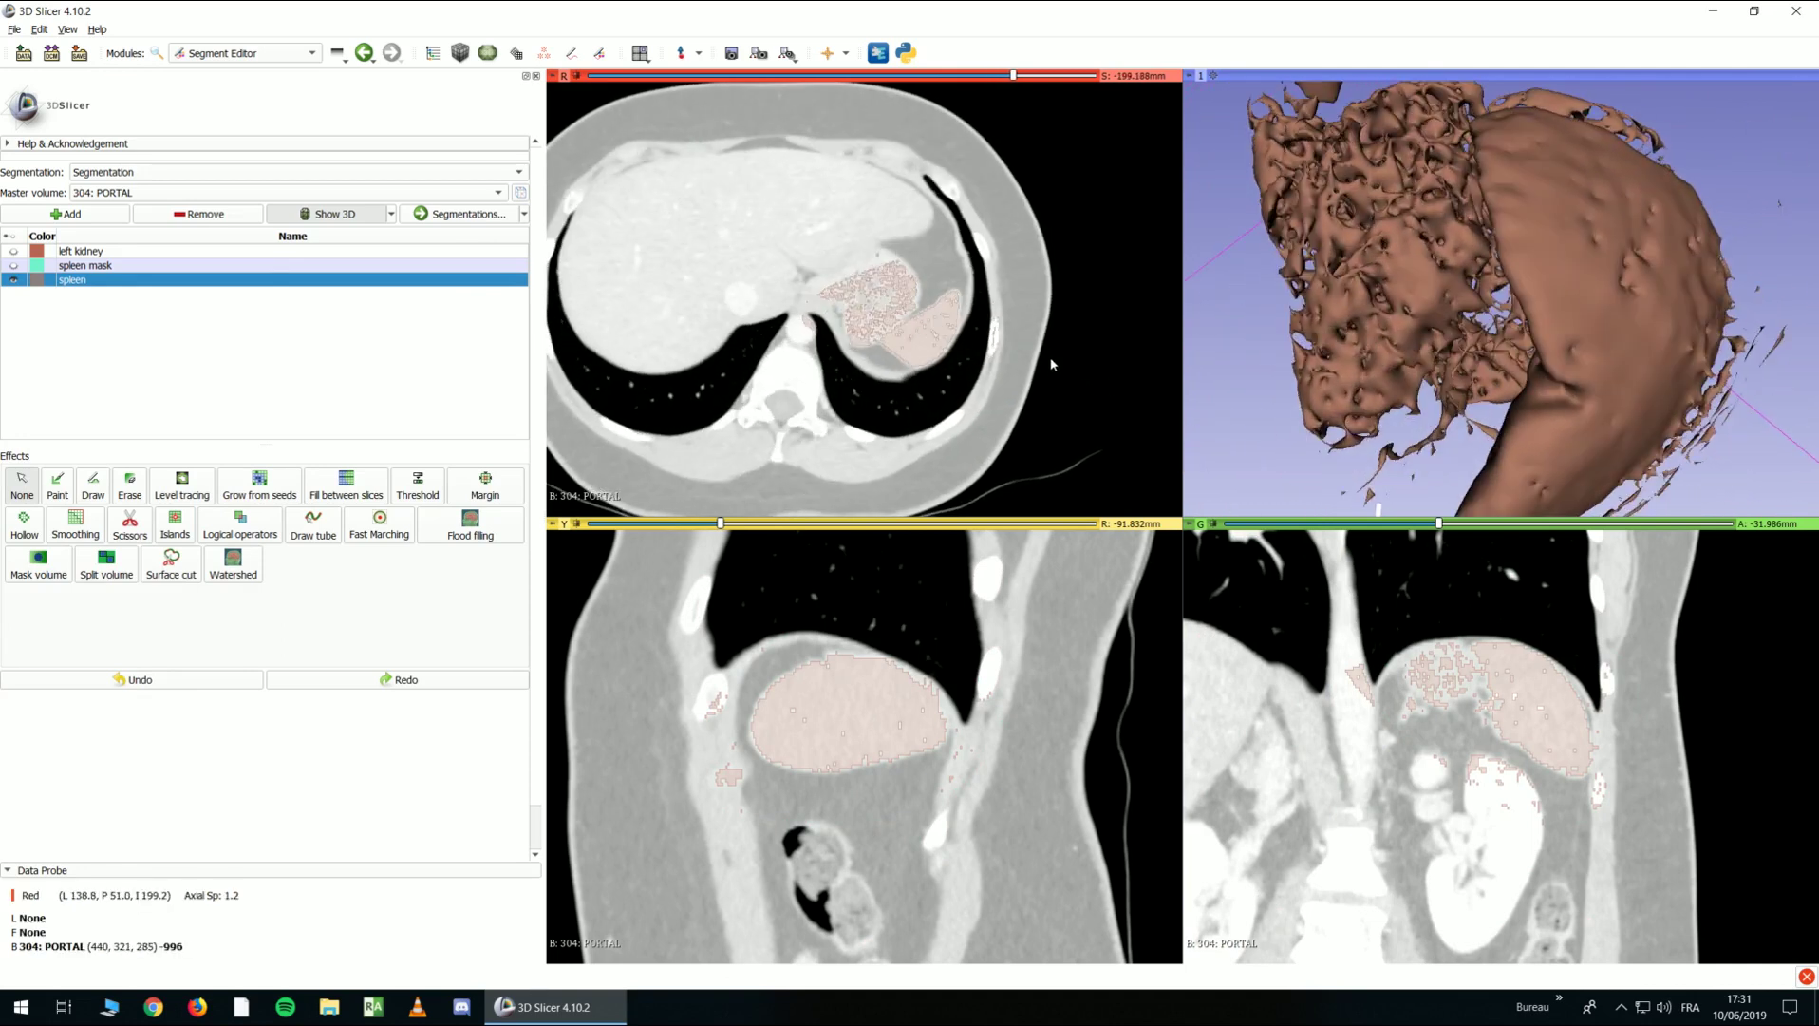
{"action": "scroll", "coordinate": [1052, 363], "scroll_direction": "down", "scroll_amount": 4}
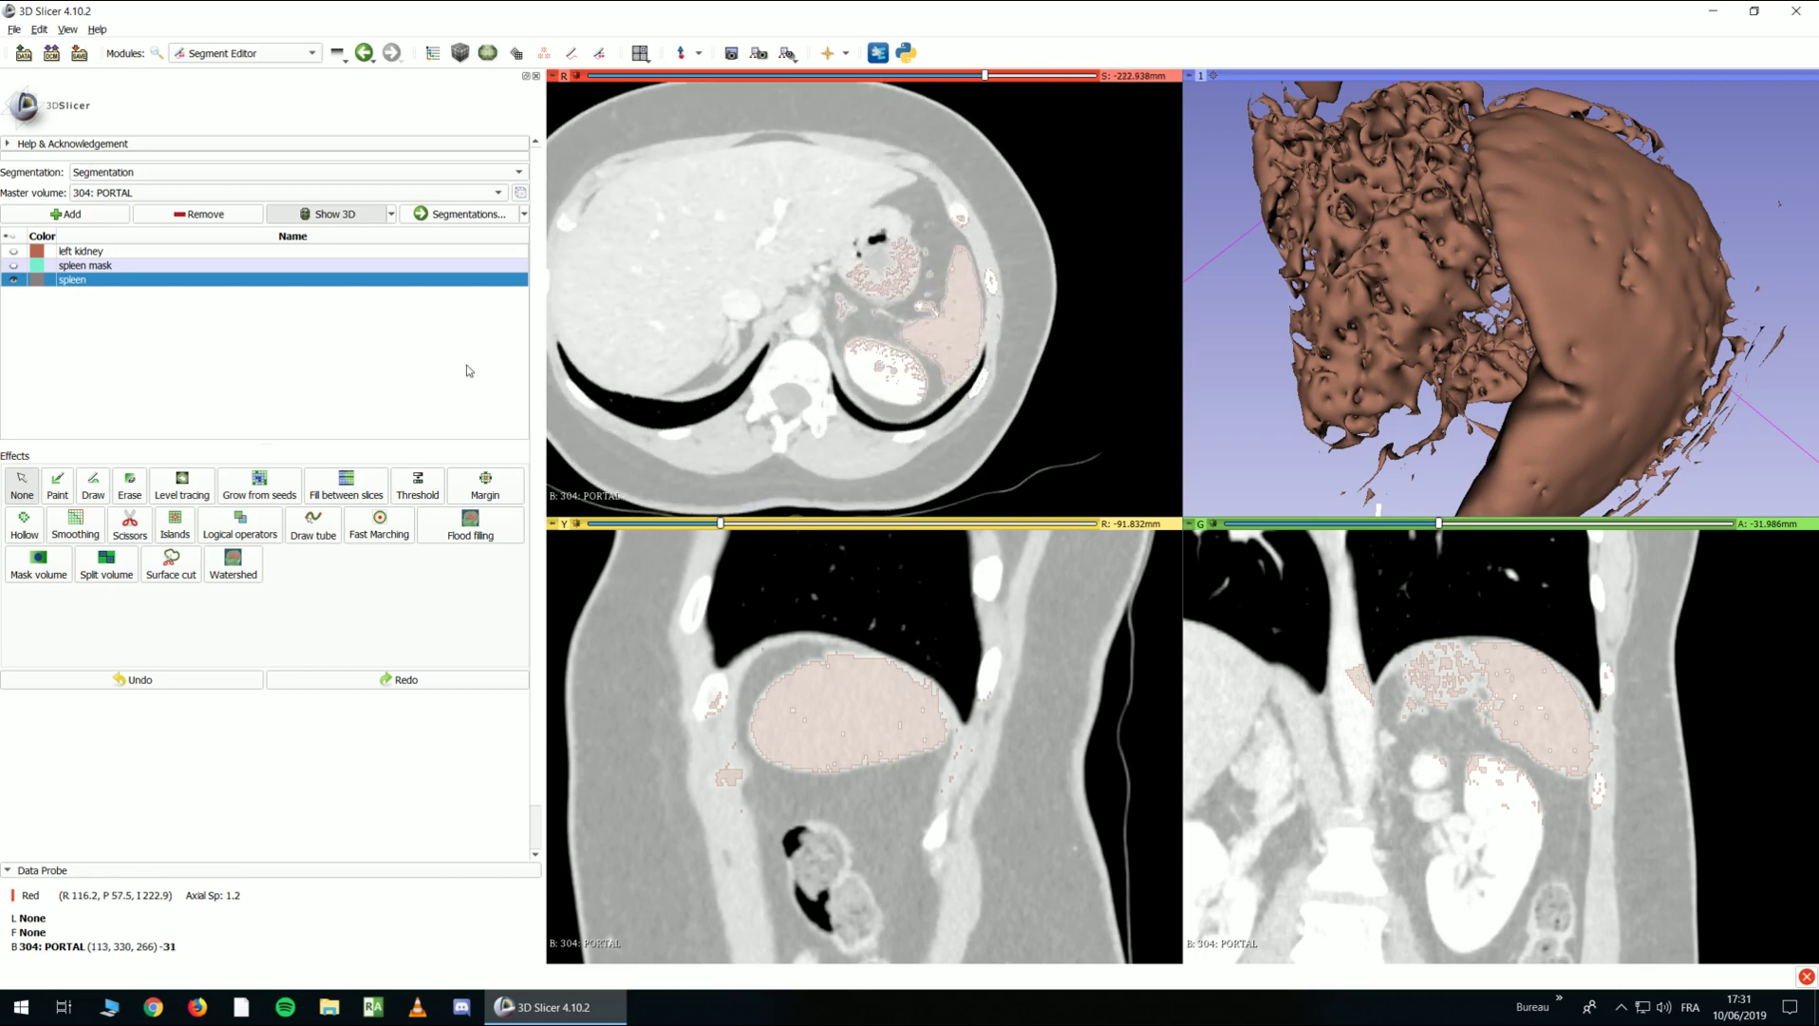
Keep only the island containing the spleen in the axial slice and inspect the remaining segment in 3D
{"action": "left_click", "coordinate": [175, 524]}
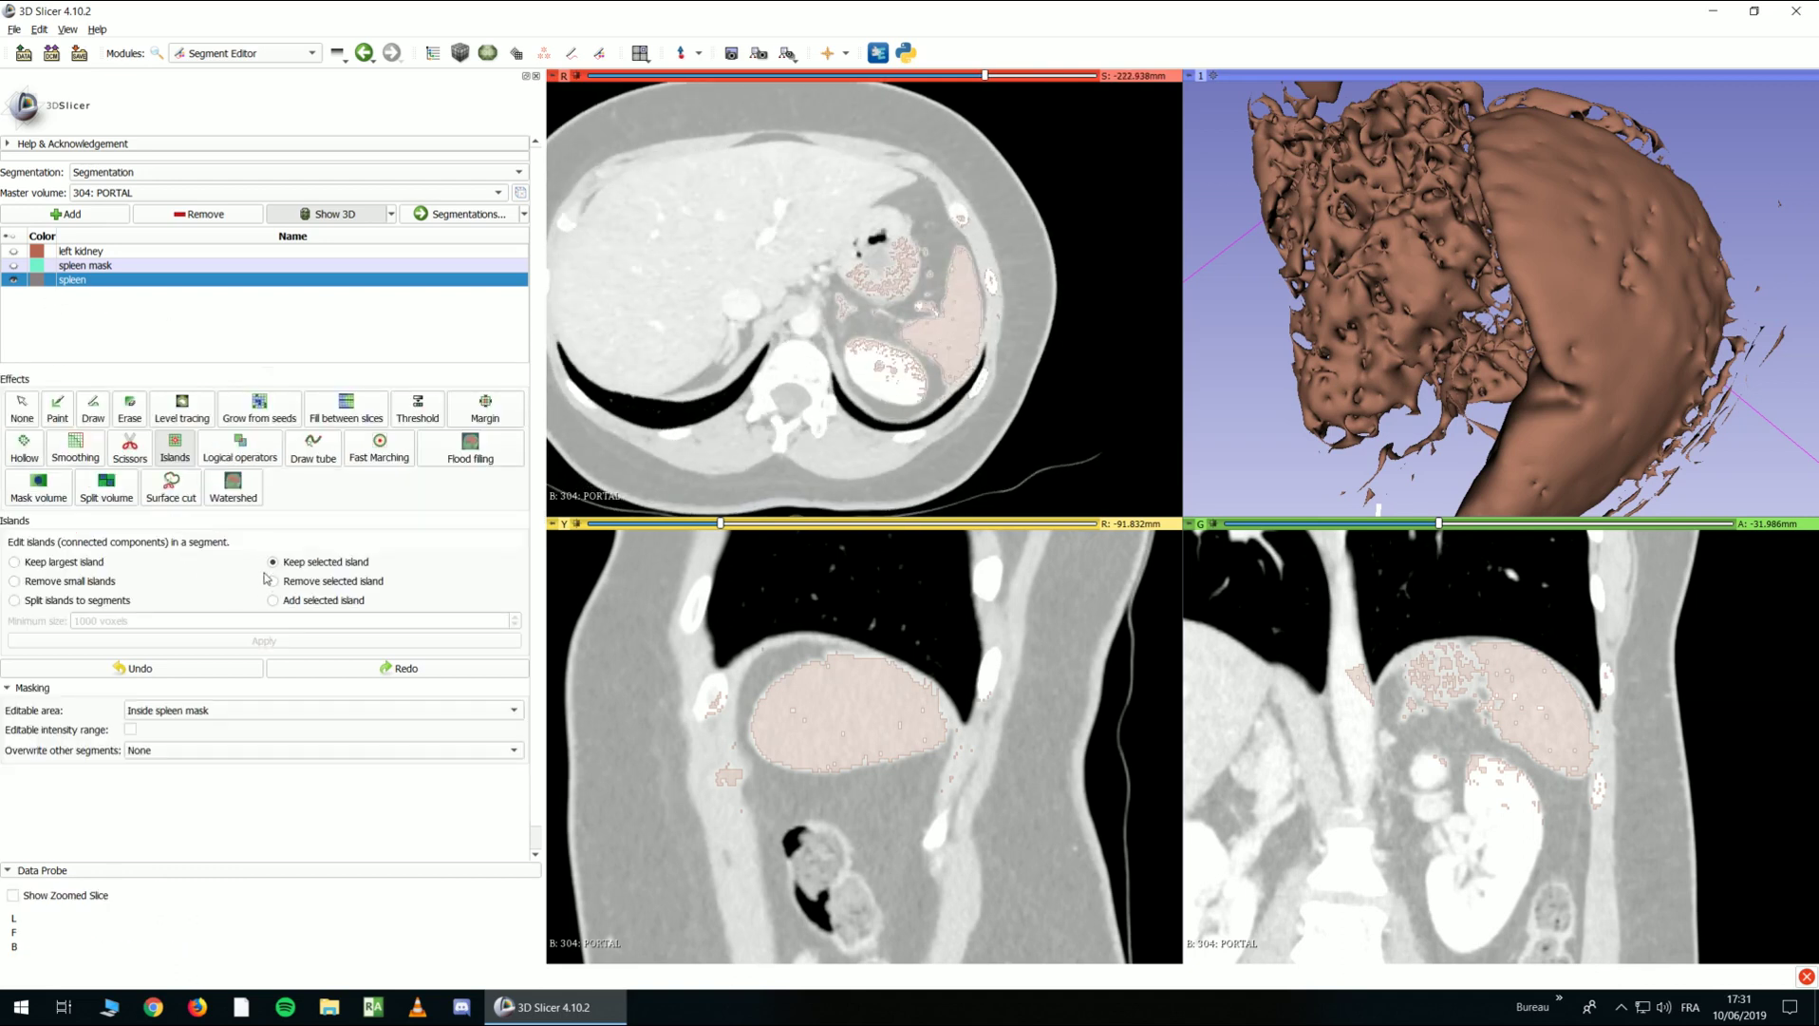
{"action": "left_click", "coordinate": [964, 326]}
{"action": "scroll", "coordinate": [1501, 295], "scroll_direction": "down", "scroll_amount": 5}
{"action": "left_click_drag", "start_coordinate": [1500, 294], "coordinate": [995, 370]}
{"action": "scroll", "coordinate": [1433, 330], "scroll_direction": "up", "scroll_amount": 5}
{"action": "scroll", "coordinate": [1365, 368], "scroll_direction": "down", "scroll_amount": 3}
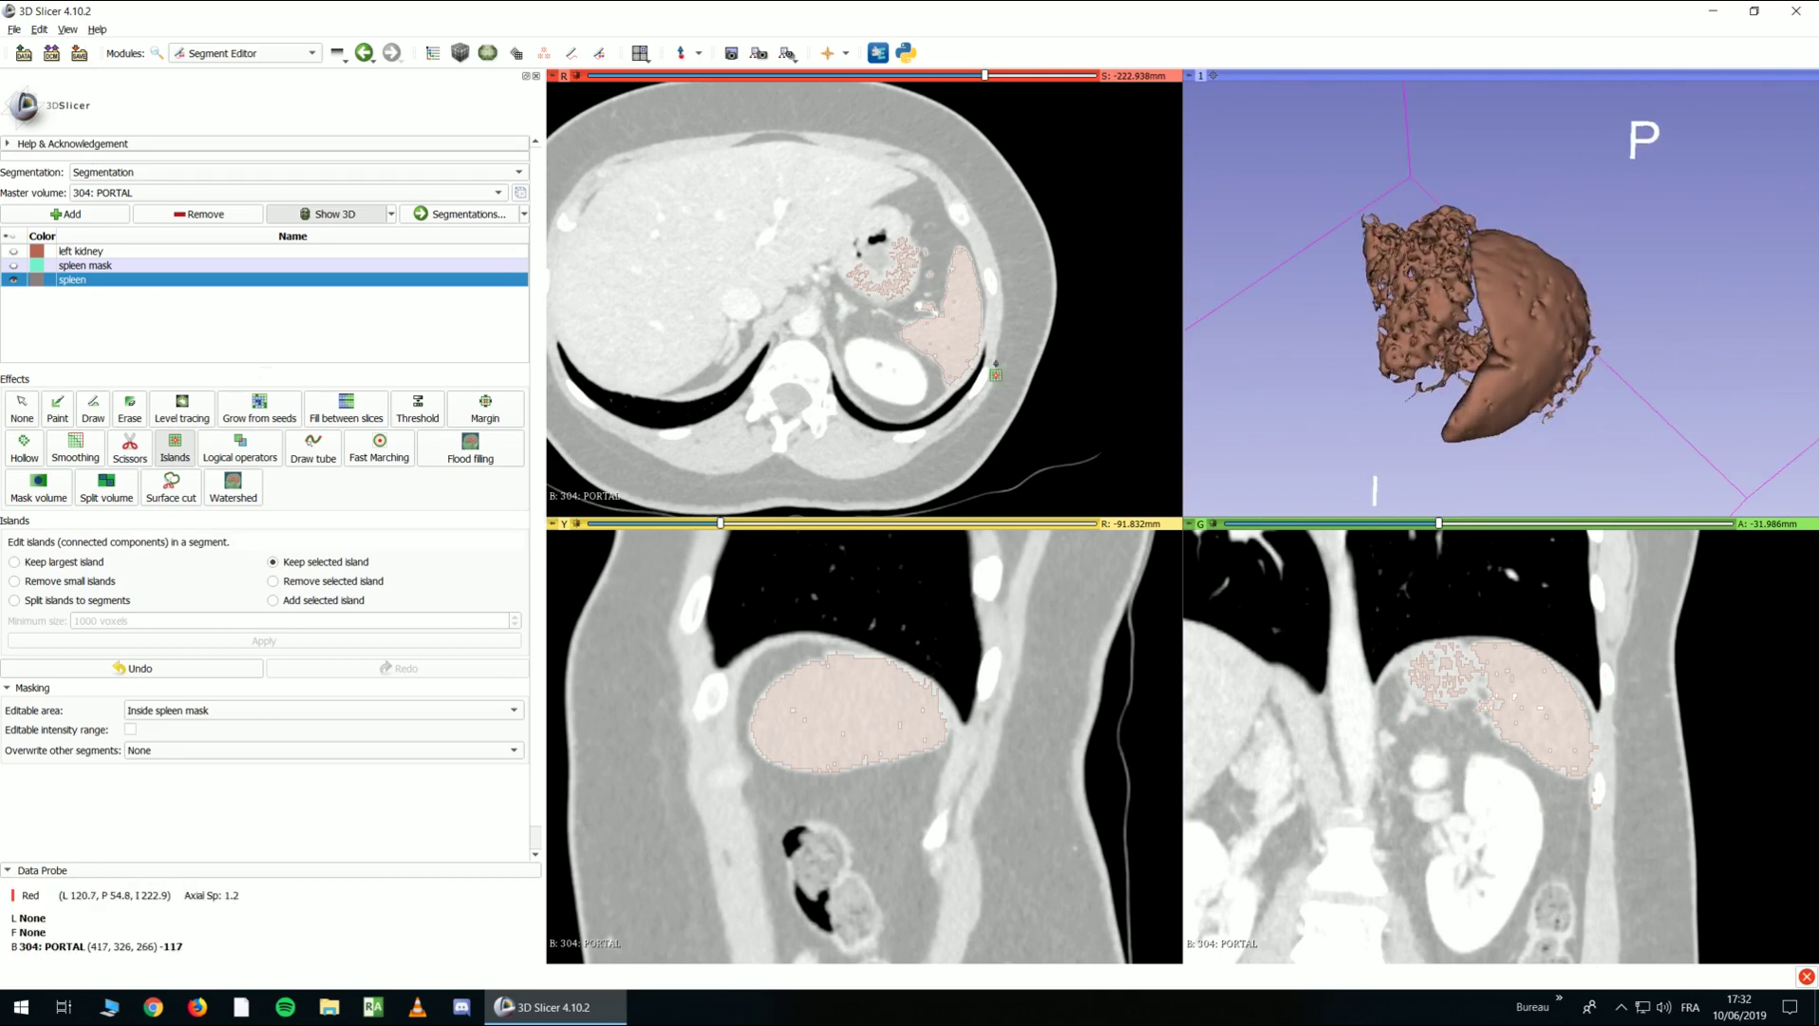
{"action": "scroll", "coordinate": [996, 373], "scroll_direction": "down", "scroll_amount": 5}
{"action": "left_click_drag", "start_coordinate": [1345, 300], "coordinate": [1391, 360]}
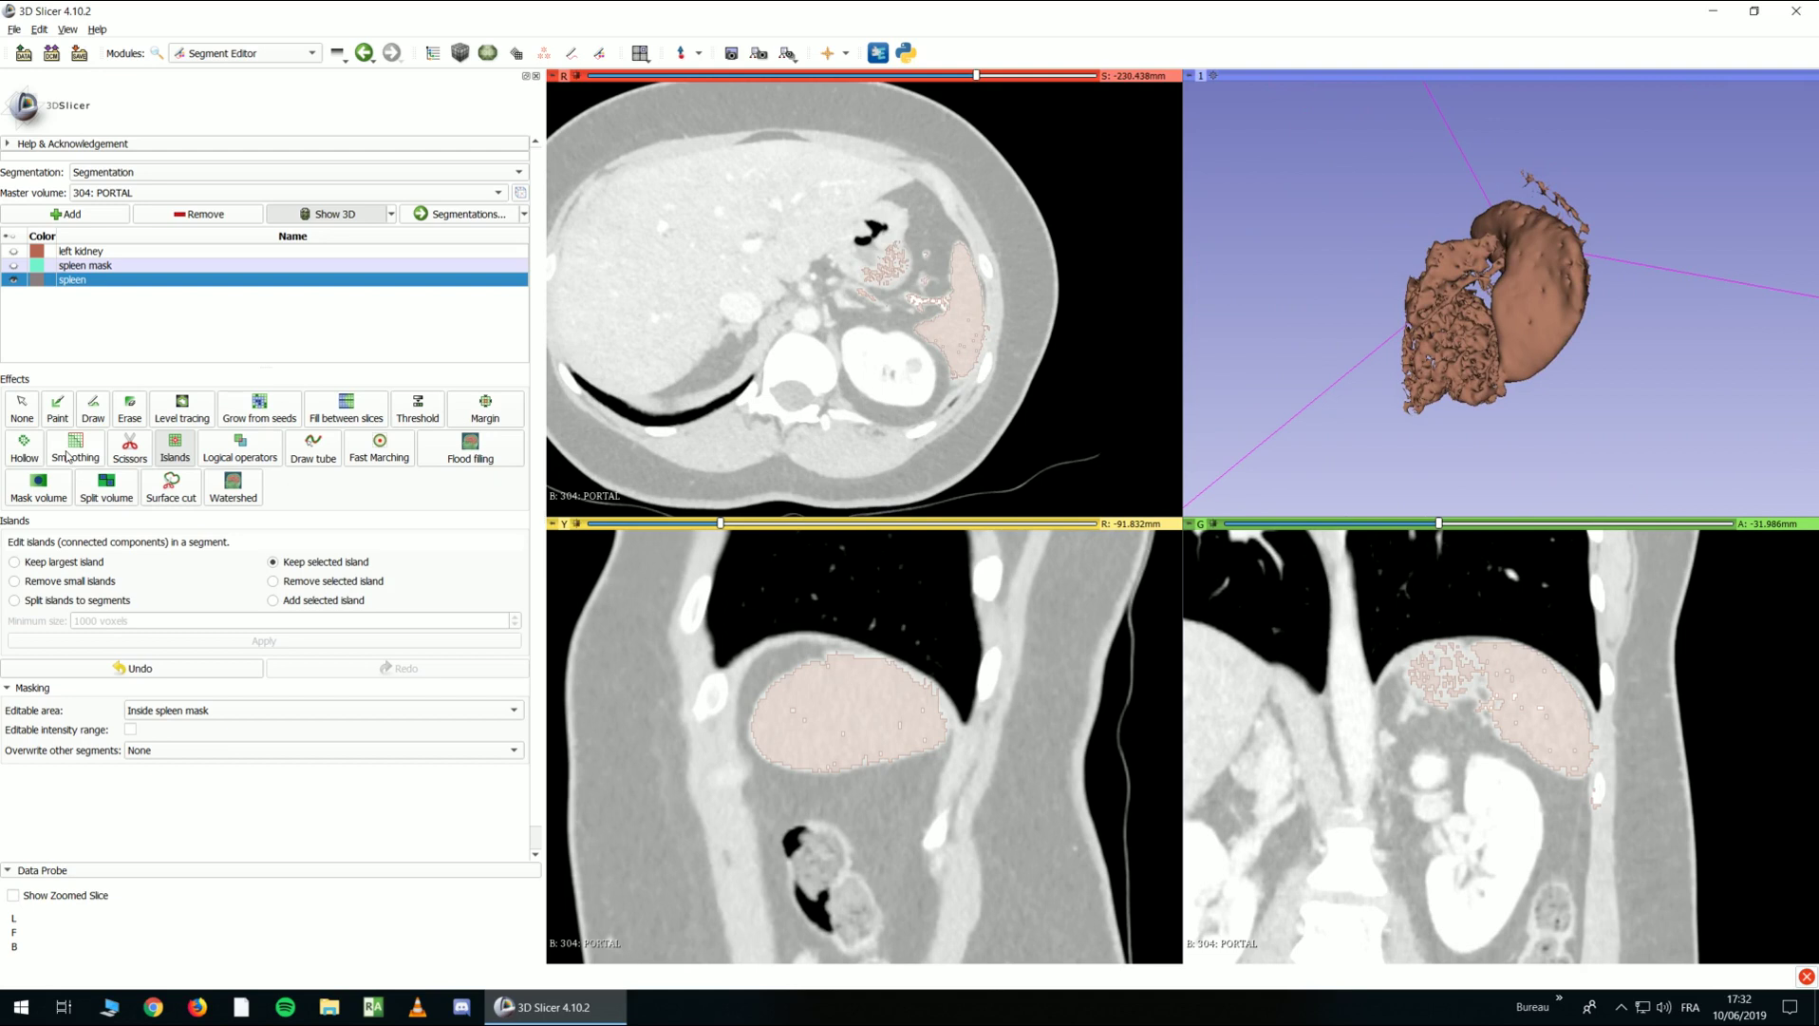
Erase the thin stray fragments along the spleen's outer edge in the 3D view with a free-form Scissors cut
{"action": "left_click", "coordinate": [130, 447]}
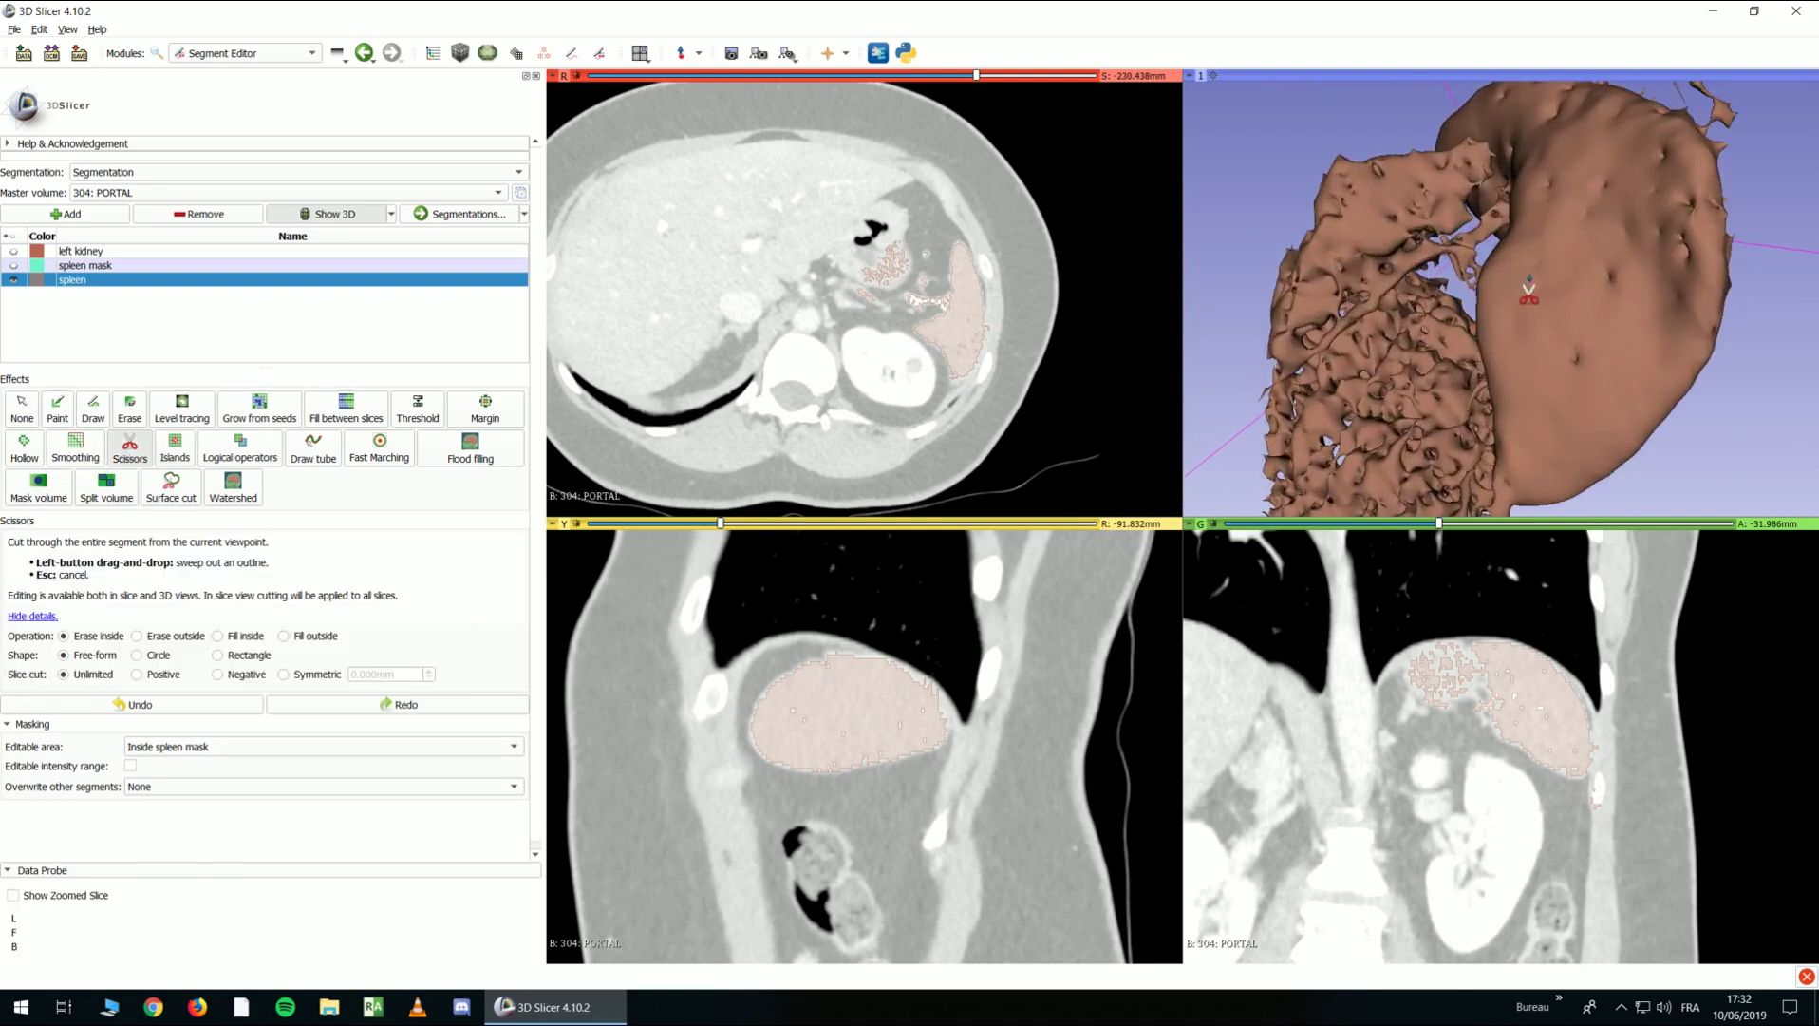
{"action": "left_click", "coordinate": [21, 409]}
{"action": "left_click_drag", "start_coordinate": [1367, 313], "coordinate": [1347, 337]}
{"action": "scroll", "coordinate": [1346, 337], "scroll_direction": "up", "scroll_amount": 8}
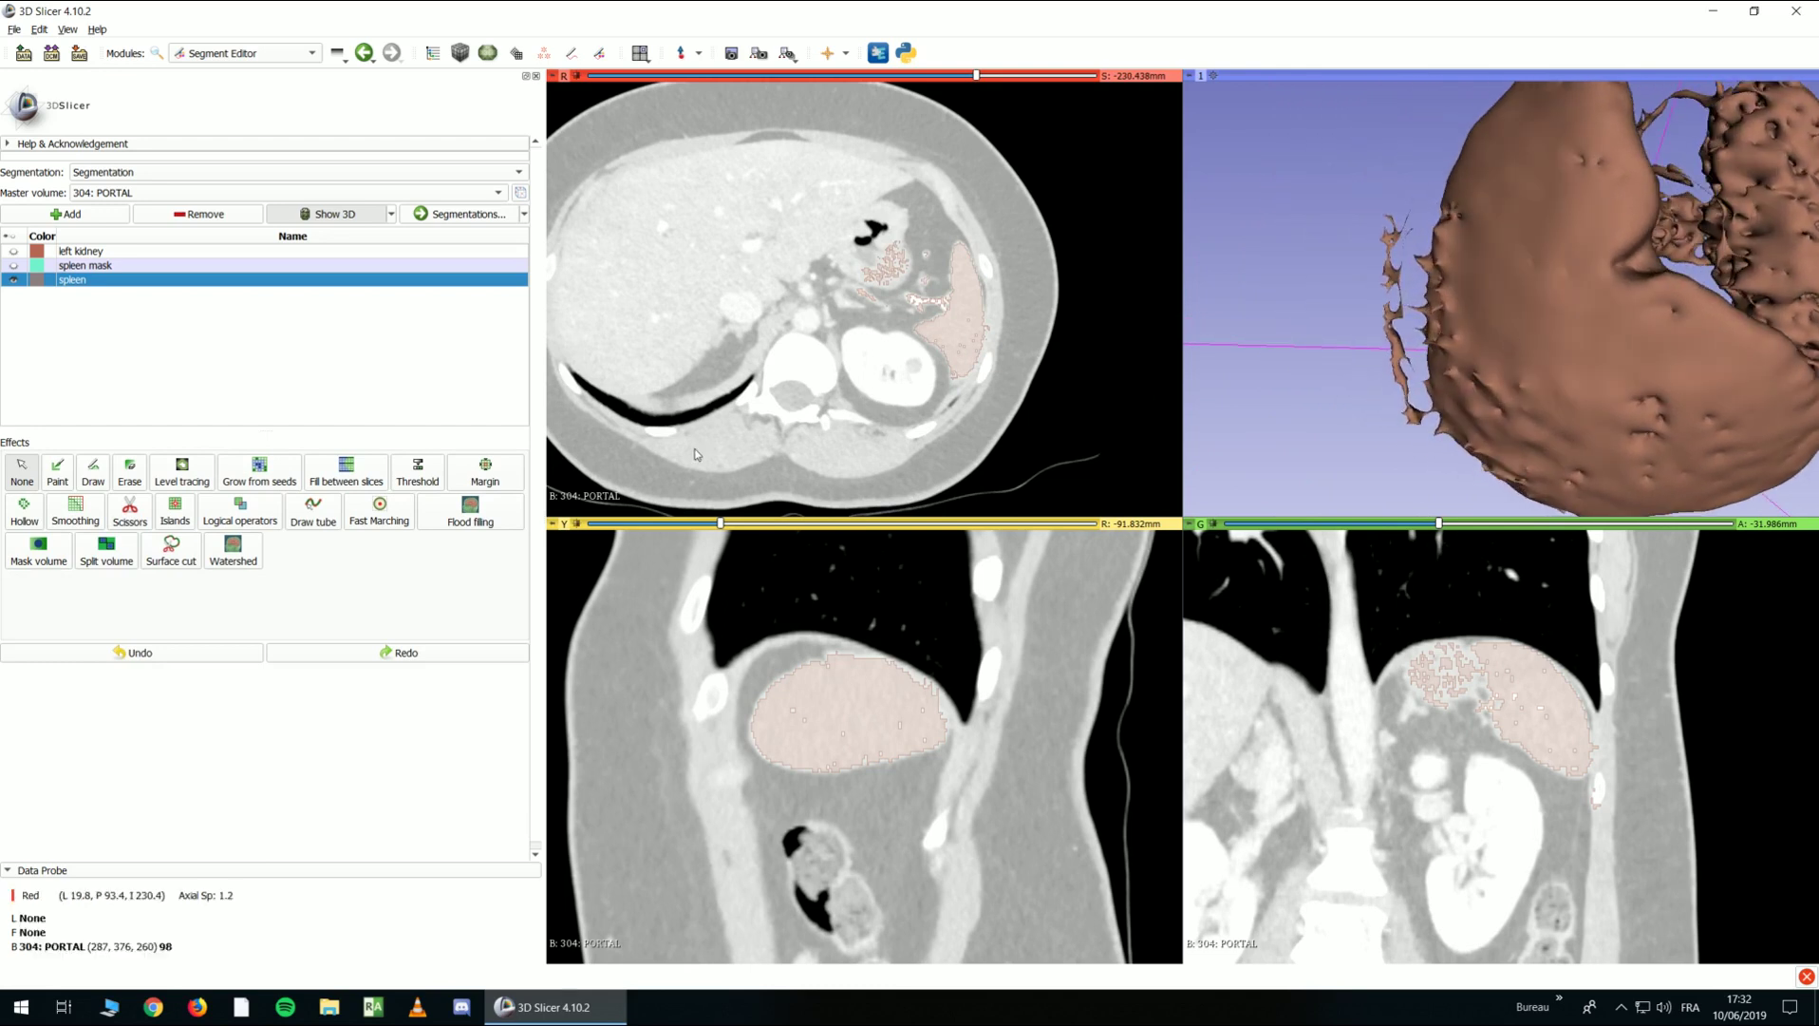
{"action": "left_click", "coordinate": [127, 511]}
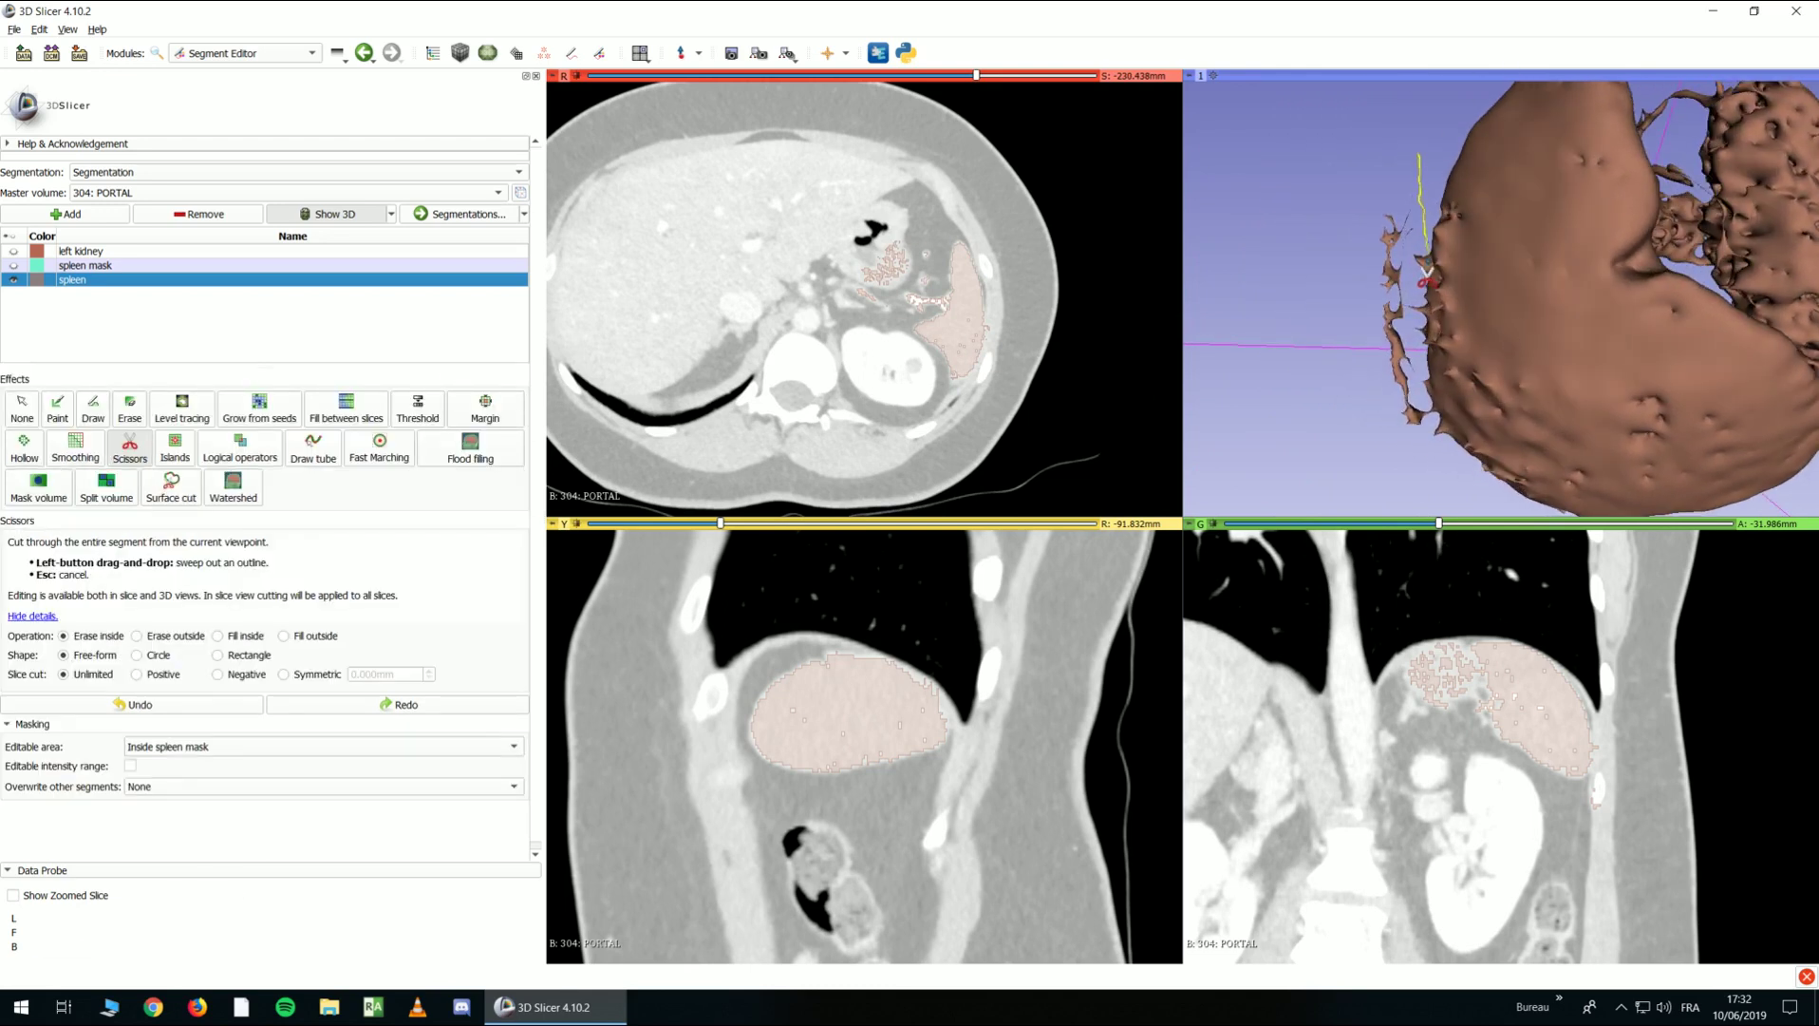
{"action": "mouse_move", "coordinate": [1429, 422]}
{"action": "left_mouse_down"}
{"action": "mouse_move", "coordinate": [1262, 208]}
{"action": "mouse_move", "coordinate": [1292, 249]}
{"action": "left_mouse_up"}
Cut away part of the porous mass beside the spleen's concave side with free-form Scissors and inspect the remainder in 3D
{"action": "mouse_move", "coordinate": [1423, 112]}
{"action": "left_mouse_down"}
{"action": "mouse_move", "coordinate": [1435, 302]}
{"action": "mouse_move", "coordinate": [1664, 186]}
{"action": "left_mouse_up"}
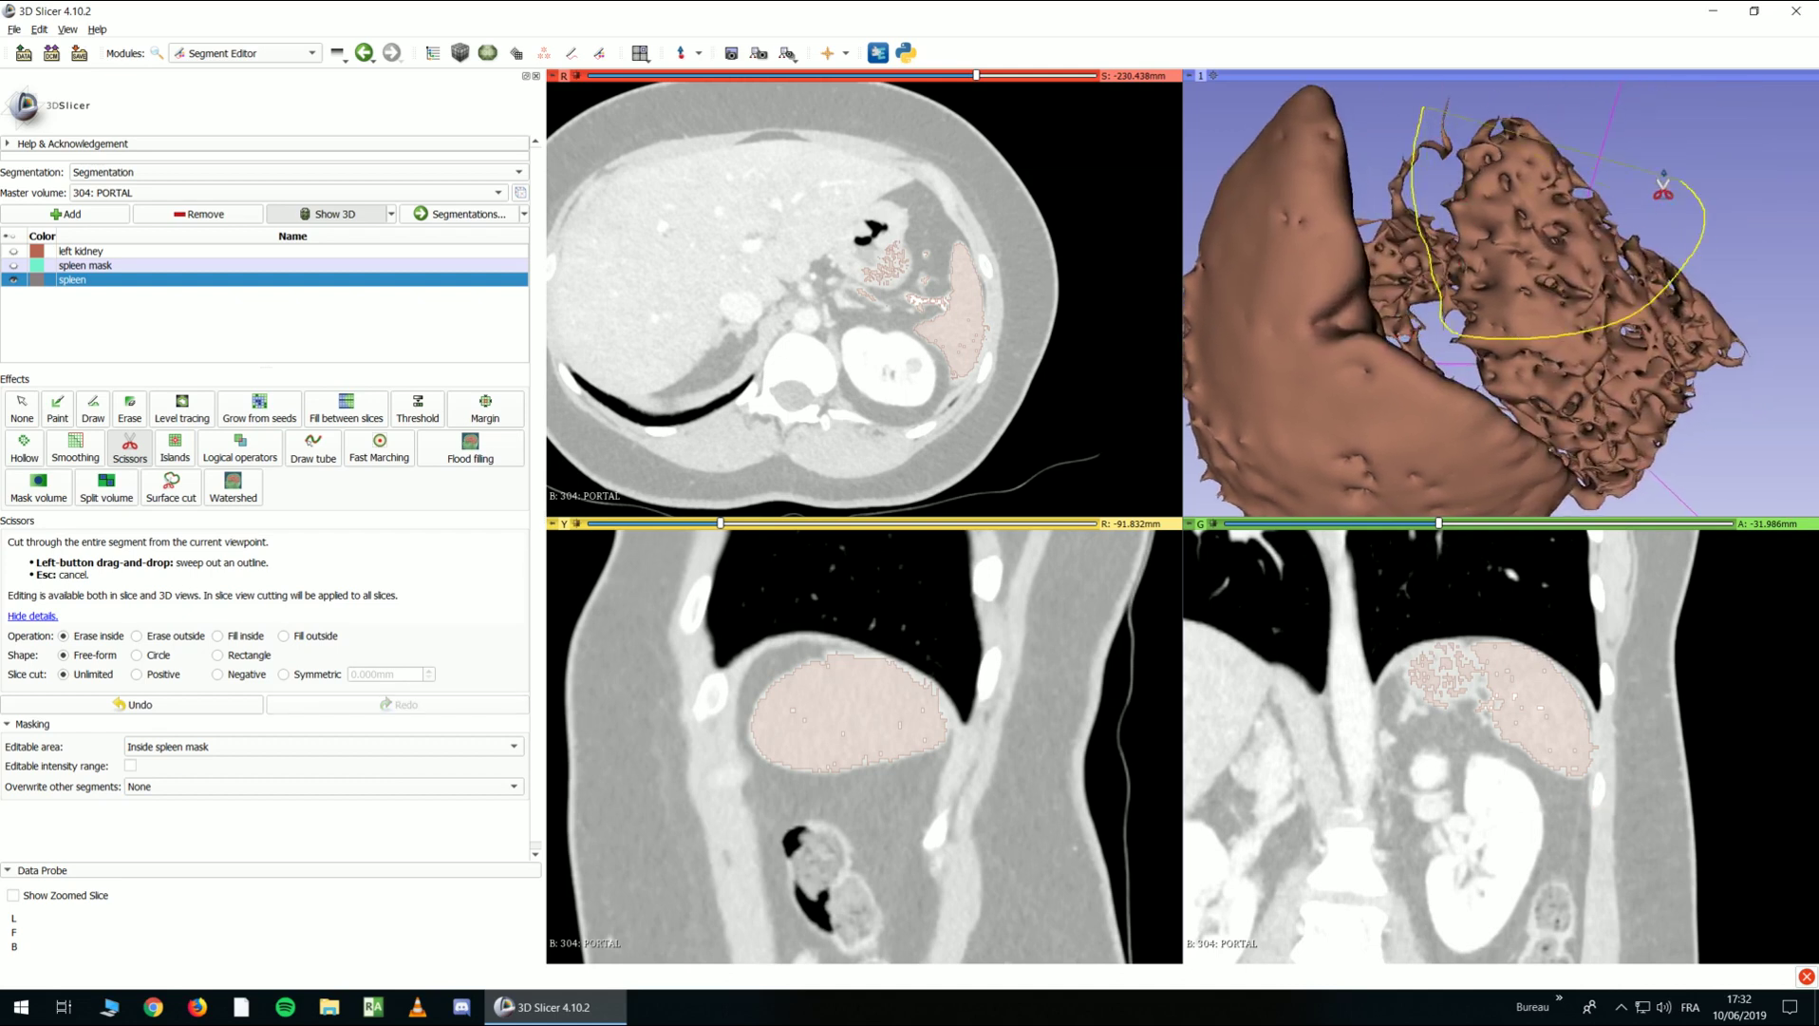
{"action": "left_click", "coordinate": [22, 404]}
{"action": "scroll", "coordinate": [1347, 363], "scroll_direction": "down", "scroll_amount": 7}
{"action": "left_click_drag", "start_coordinate": [1346, 363], "coordinate": [1139, 284]}
{"action": "scroll", "coordinate": [1502, 271], "scroll_direction": "up", "scroll_amount": 10}
{"action": "middle_click_drag", "start_coordinate": [1595, 265], "coordinate": [1406, 342]}
{"action": "scroll", "coordinate": [1406, 341], "scroll_direction": "up", "scroll_amount": 2}
{"action": "left_click_drag", "start_coordinate": [1407, 342], "coordinate": [1467, 309]}
{"action": "scroll", "coordinate": [1467, 309], "scroll_direction": "down", "scroll_amount": 5}
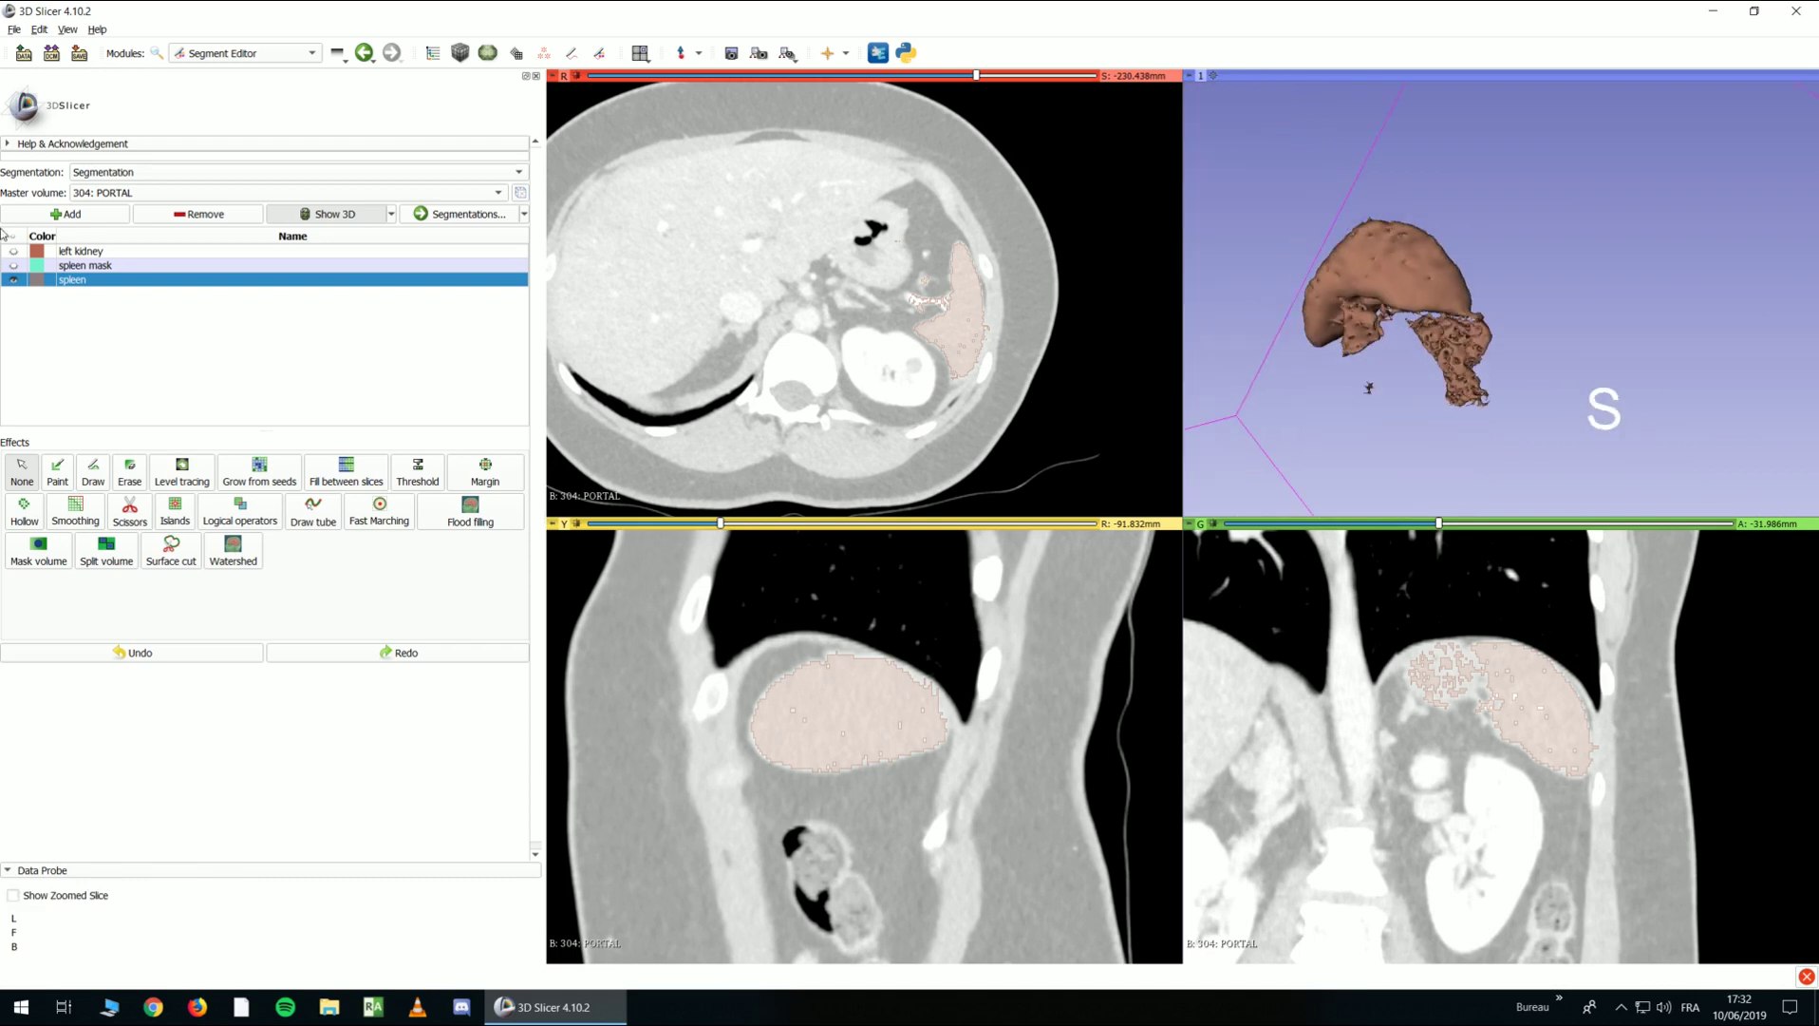
Show the spleen mask, delete the thresholded spleen segment and add a new empty segment named spleen
{"action": "left_click", "coordinate": [14, 265]}
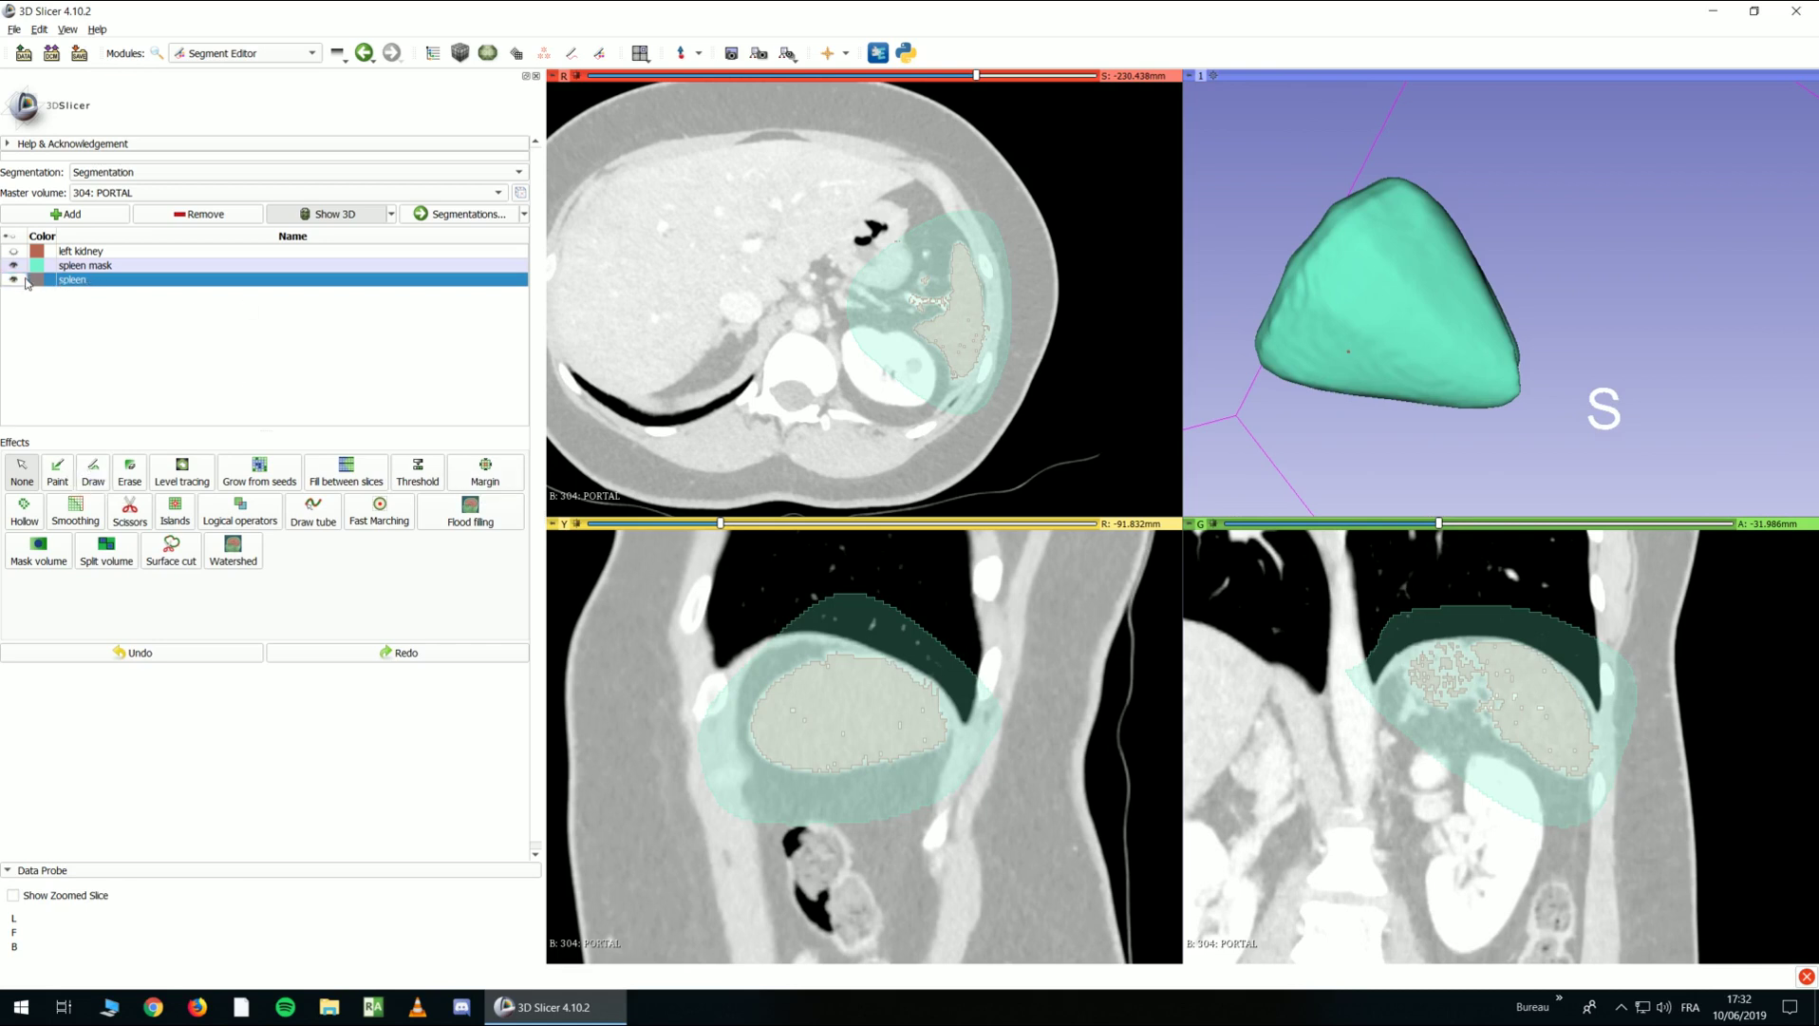
{"action": "left_click", "coordinate": [152, 213]}
{"action": "left_click", "coordinate": [64, 216]}
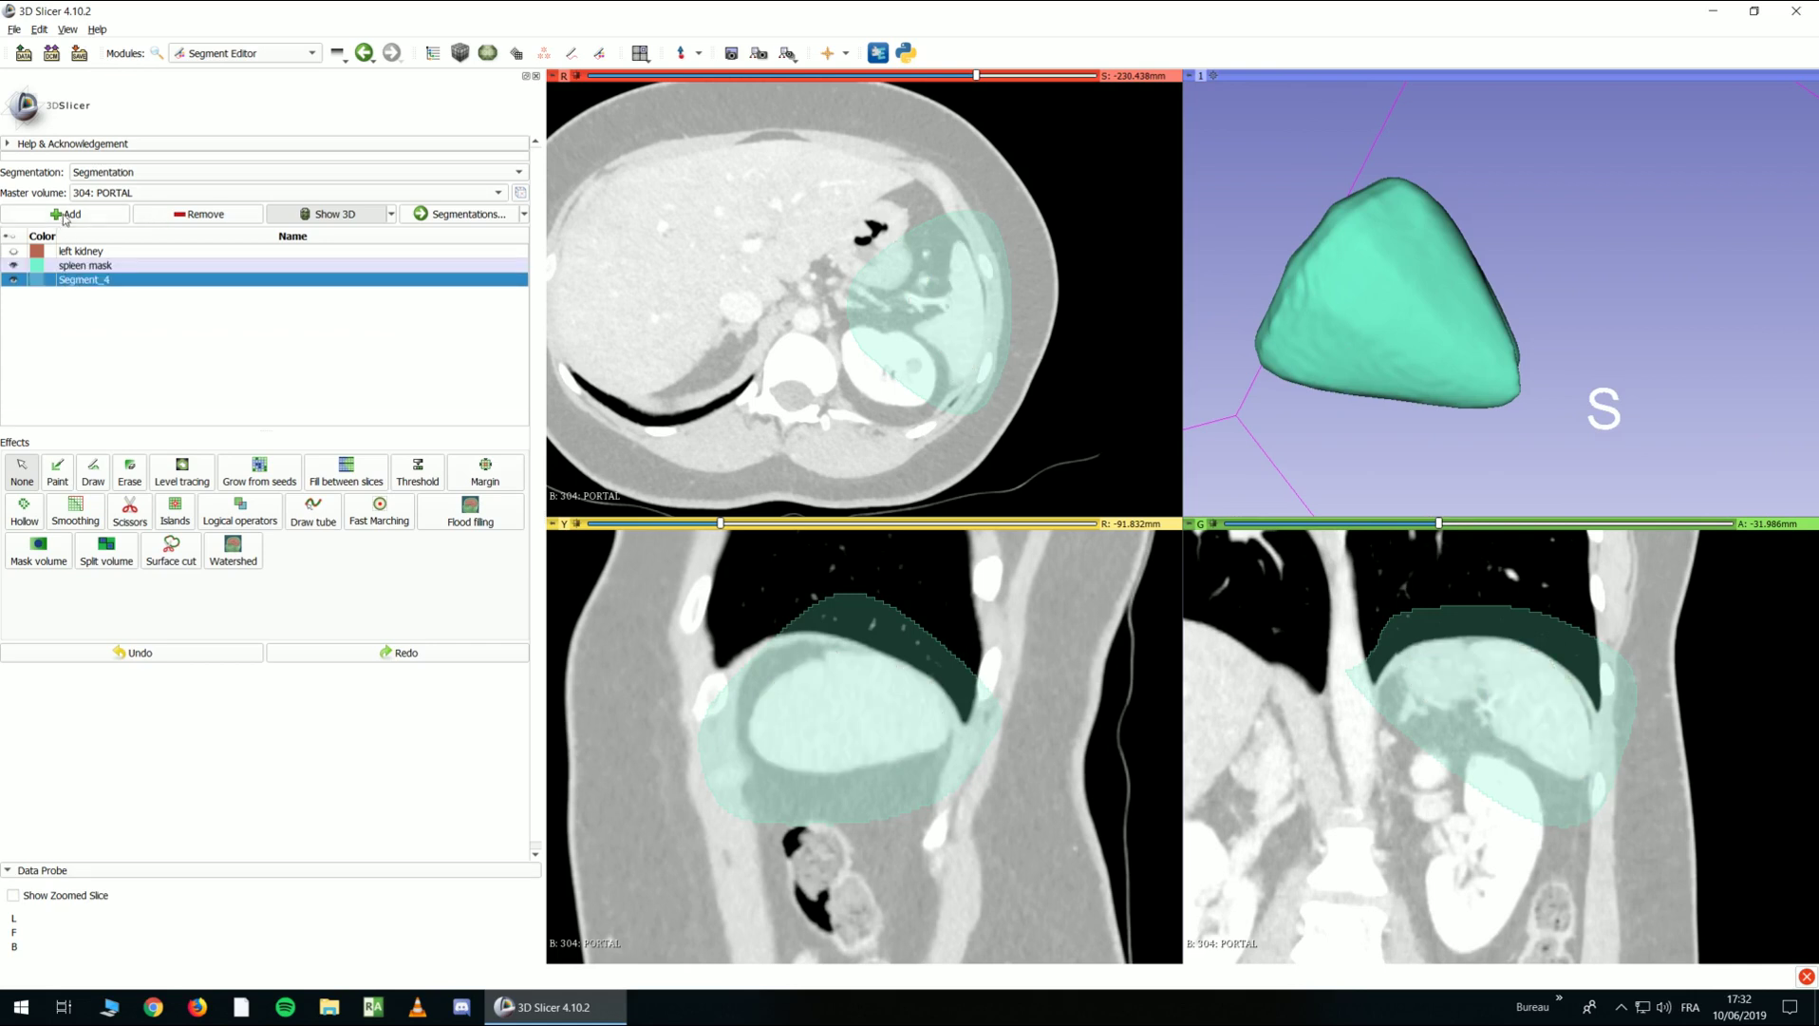
{"action": "double_click", "coordinate": [69, 280]}
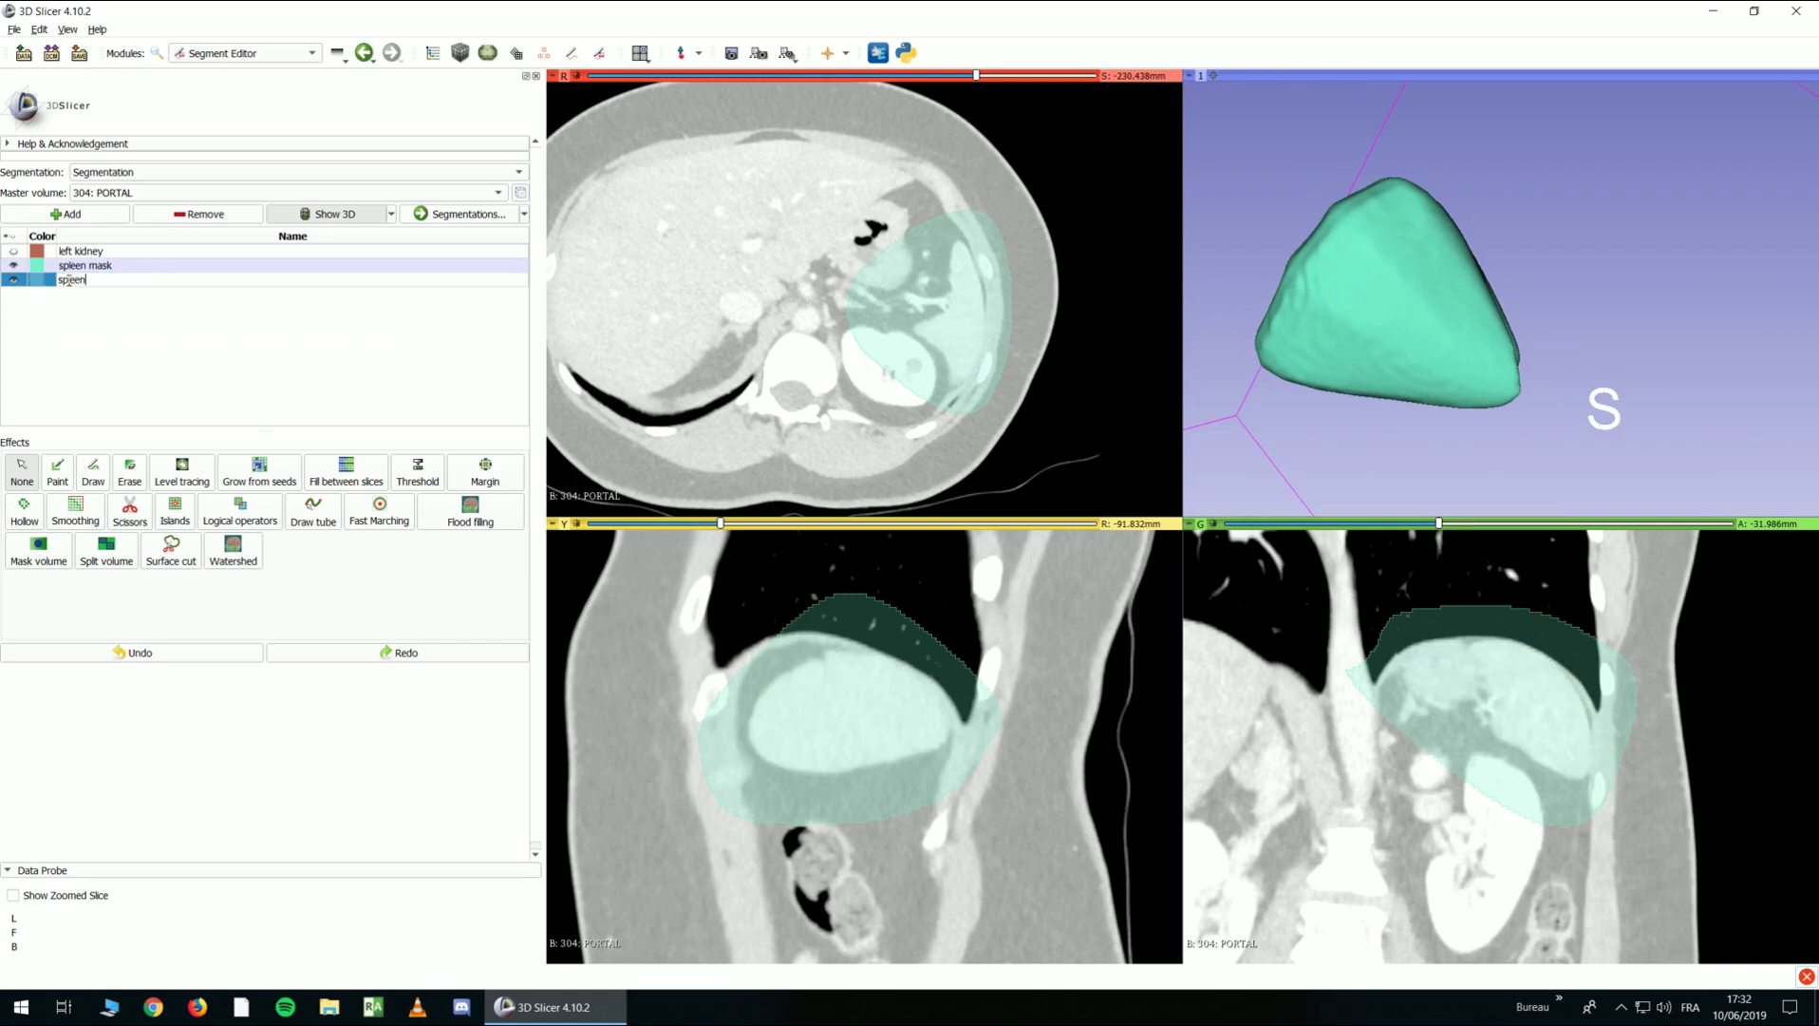
{"action": "key", "text": "Return"}
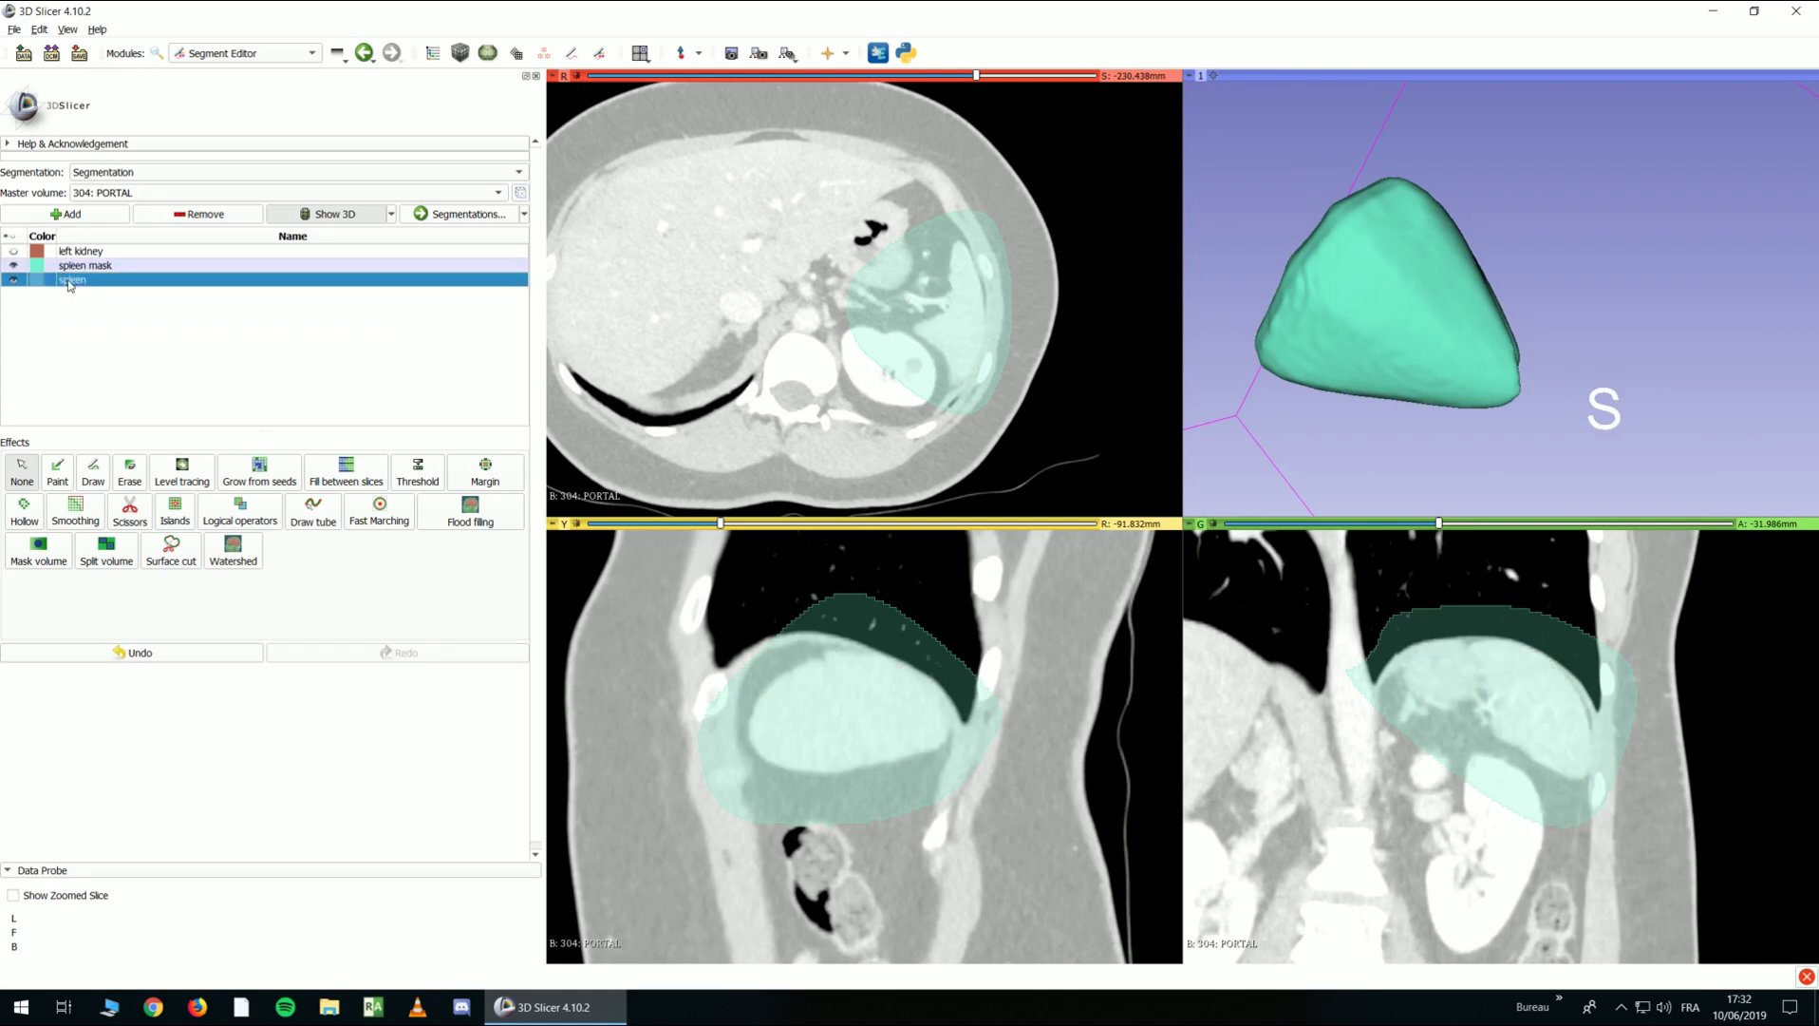
Restrict editing to the 102.74–194.24 intensity range and paint the spleen in the axial slice with an 8% sphere brush
{"action": "left_click", "coordinate": [417, 472]}
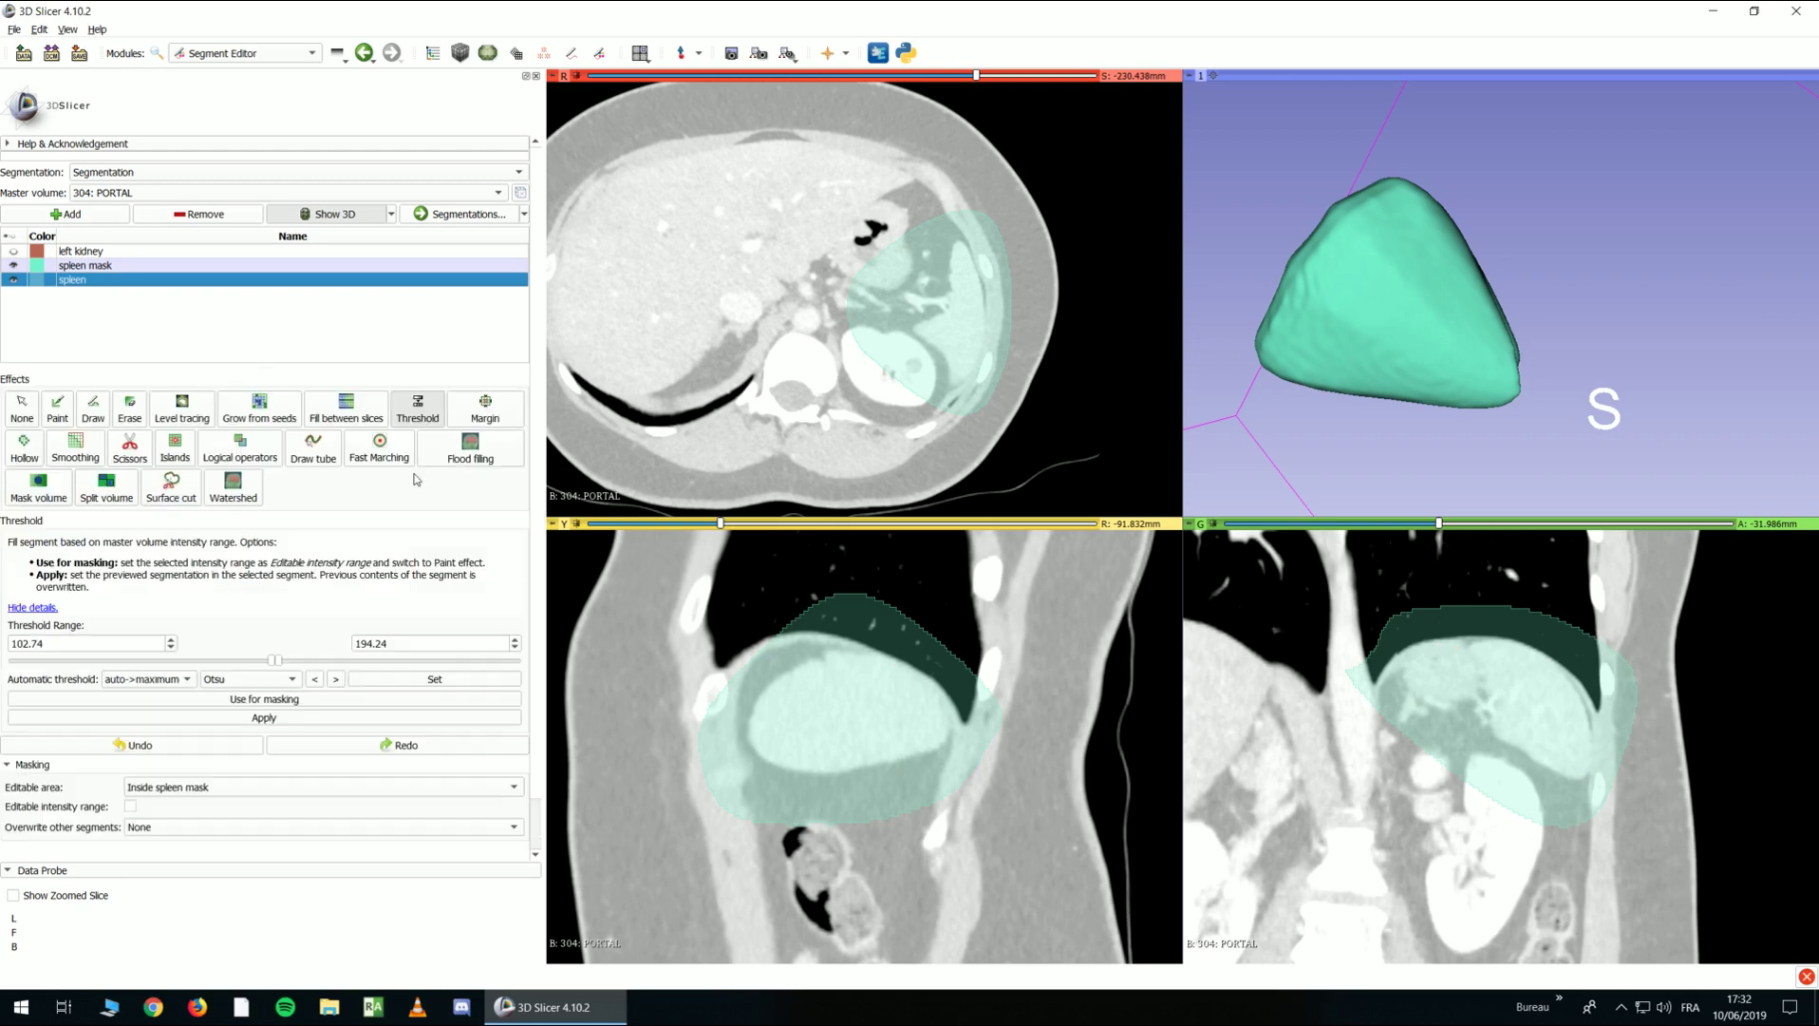
{"action": "left_click", "coordinate": [275, 700]}
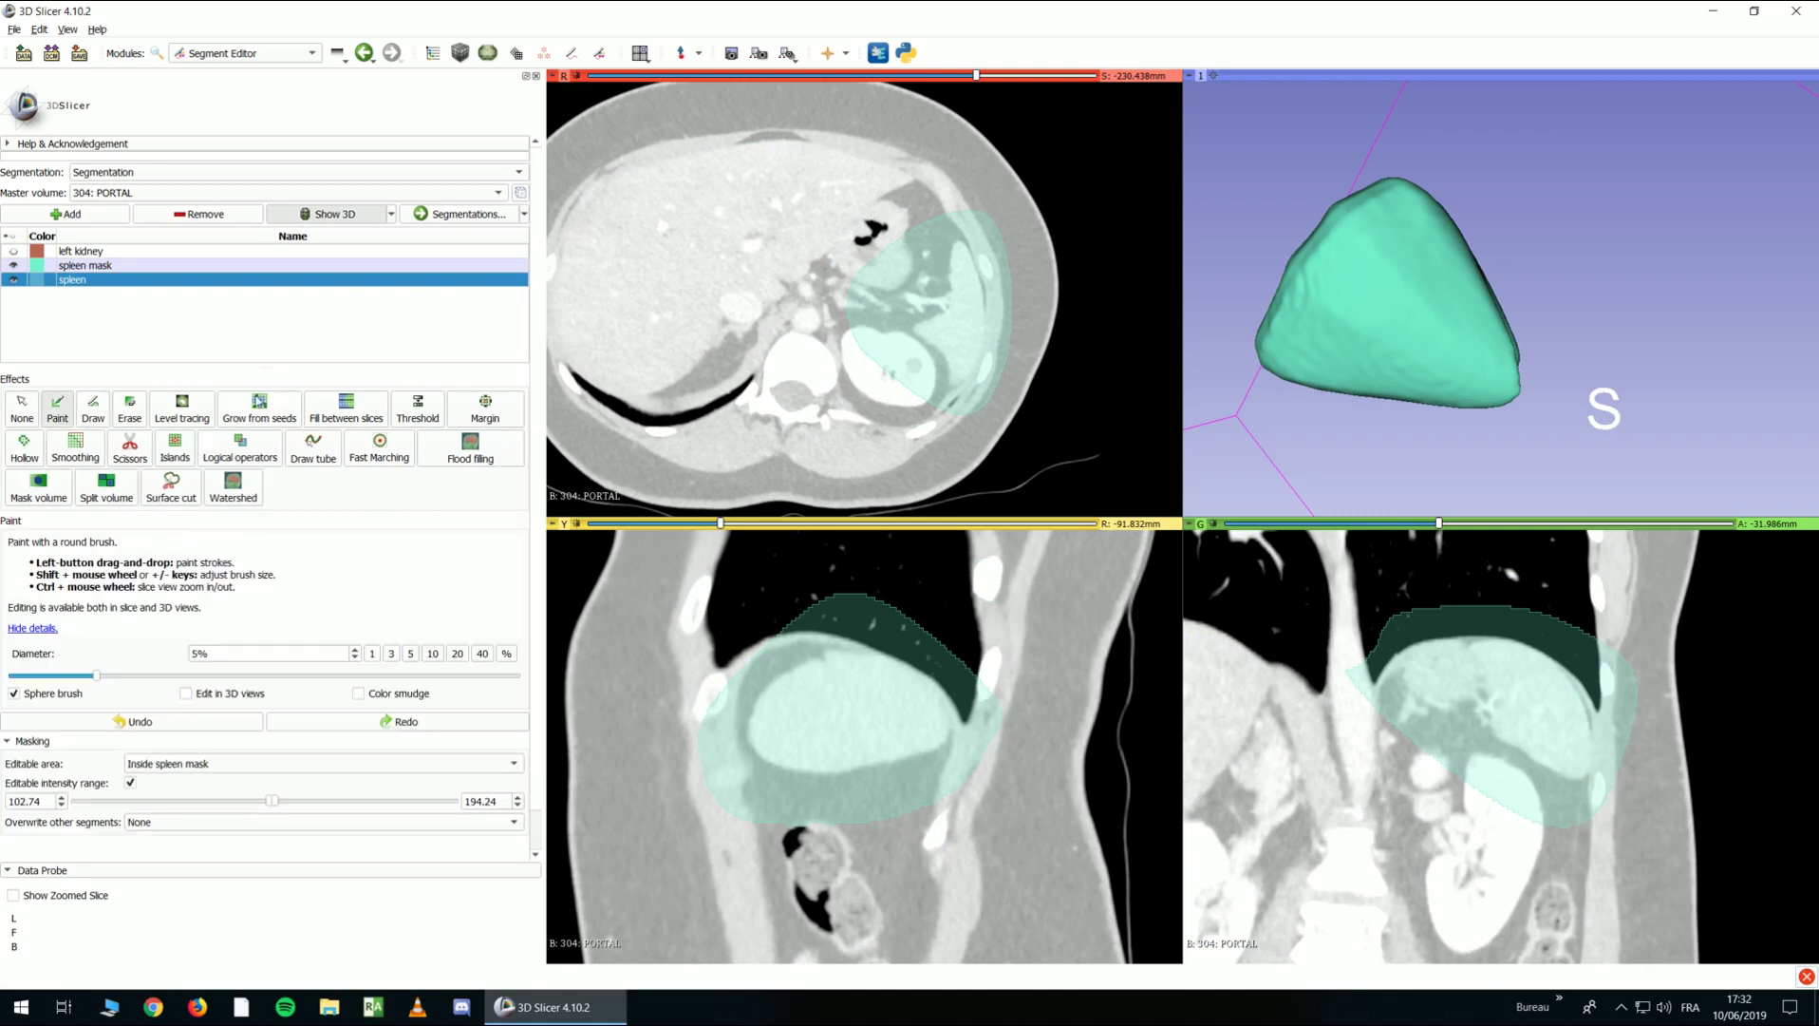
{"action": "scroll", "coordinate": [952, 272], "scroll_direction": "up", "scroll_amount": 5, "text": "ctrl"}
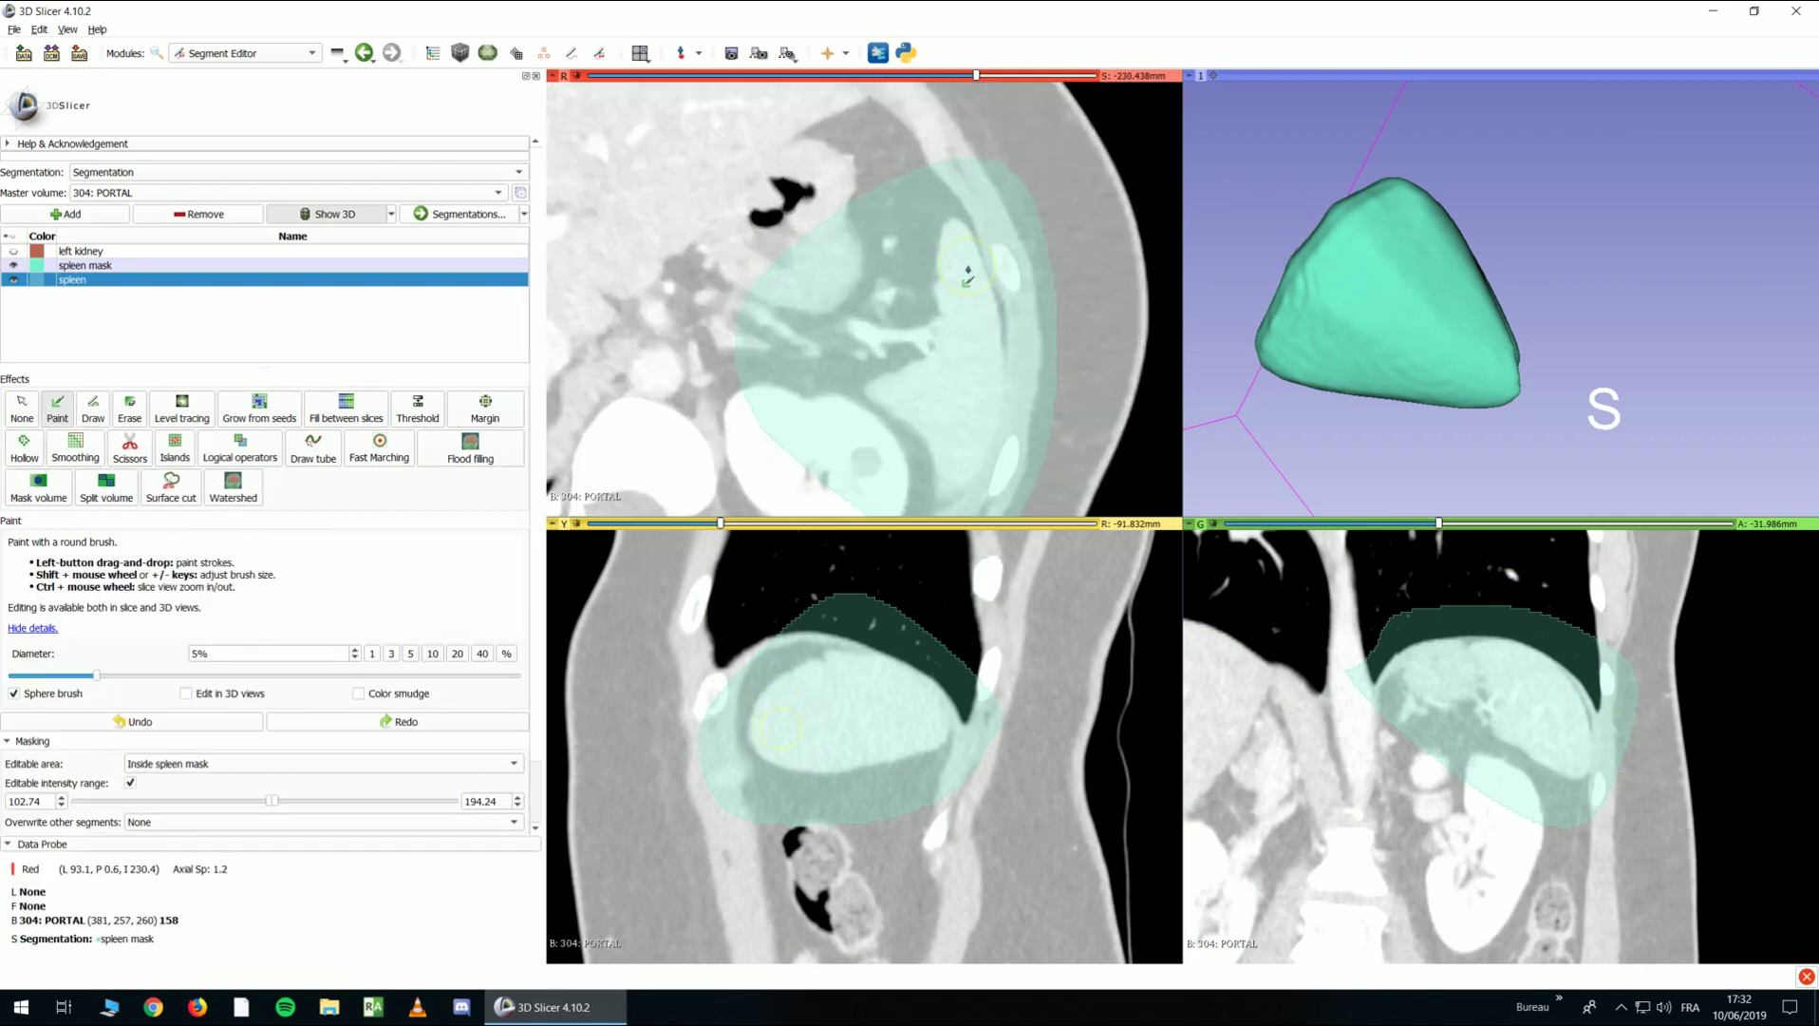
{"action": "scroll", "coordinate": [917, 280], "scroll_direction": "down", "scroll_amount": 4, "text": "ctrl"}
{"action": "scroll", "coordinate": [852, 211], "scroll_direction": "up", "scroll_amount": 3, "text": "shift"}
{"action": "left_click_drag", "start_coordinate": [846, 198], "coordinate": [872, 347]}
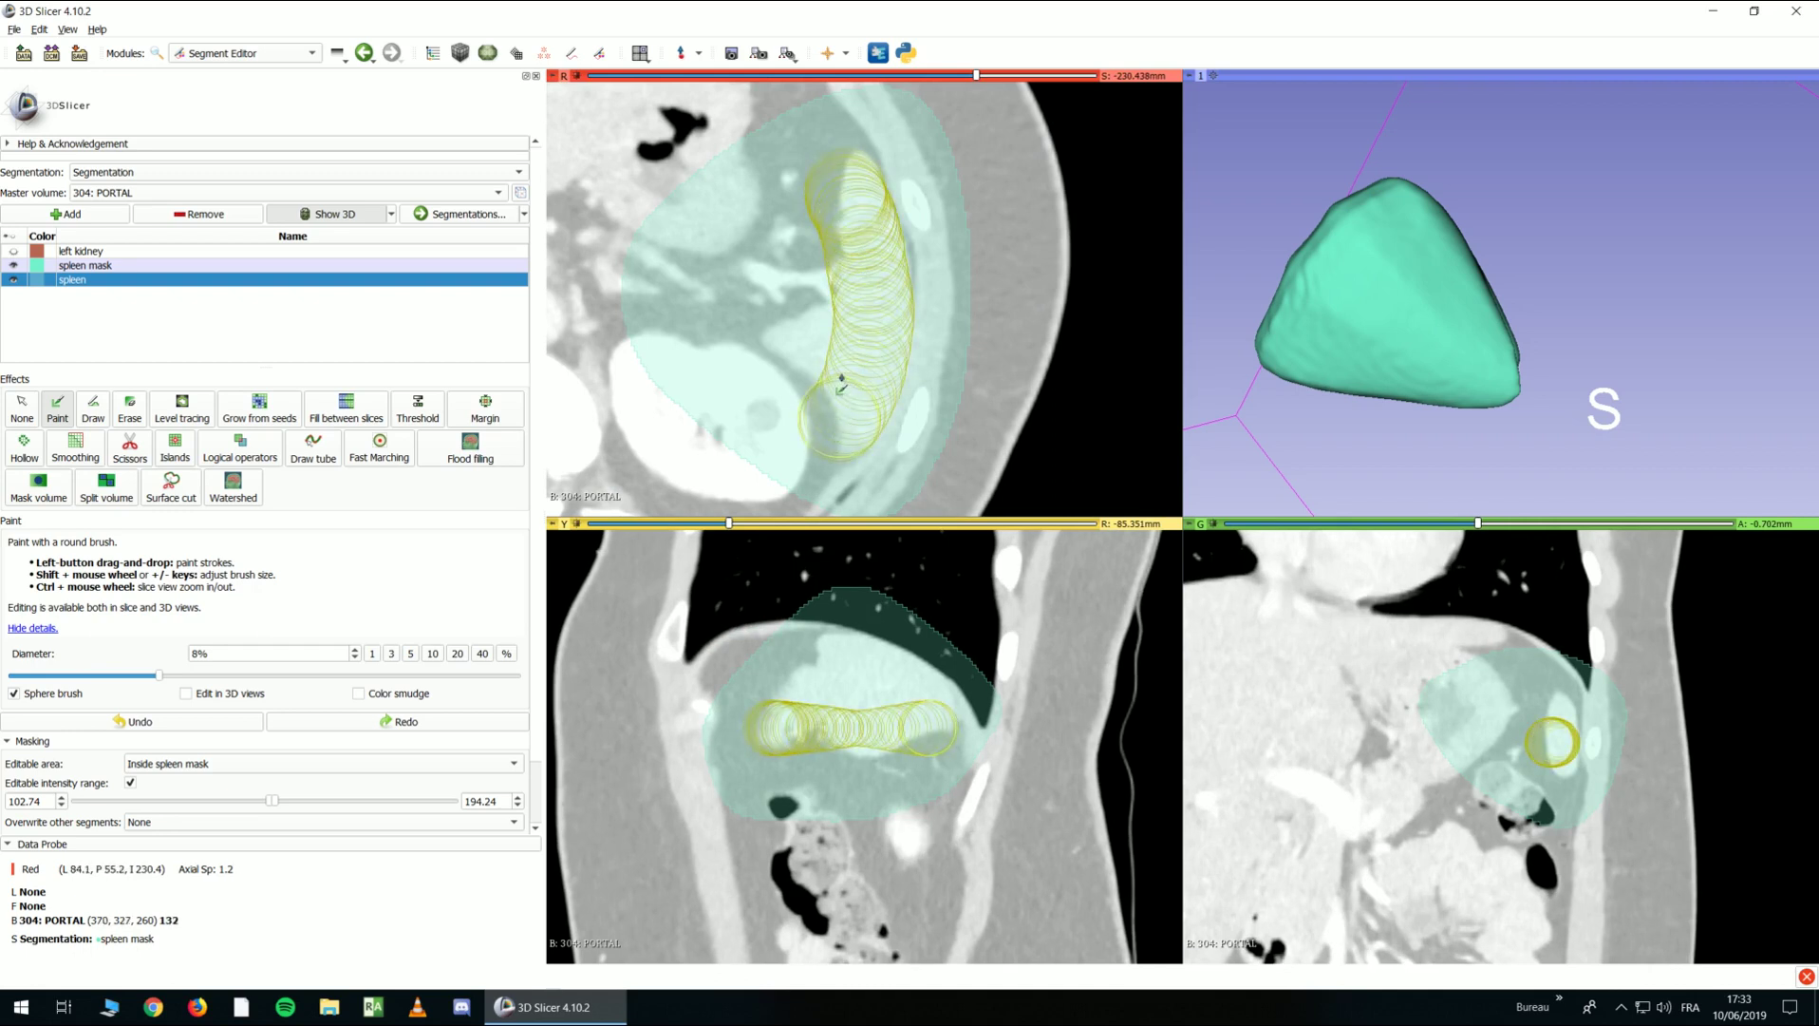
Paint the spleen's upper area in the sagittal slice and fill its unpainted parts in a higher axial slice
{"action": "left_click_drag", "start_coordinate": [817, 549], "coordinate": [826, 608]}
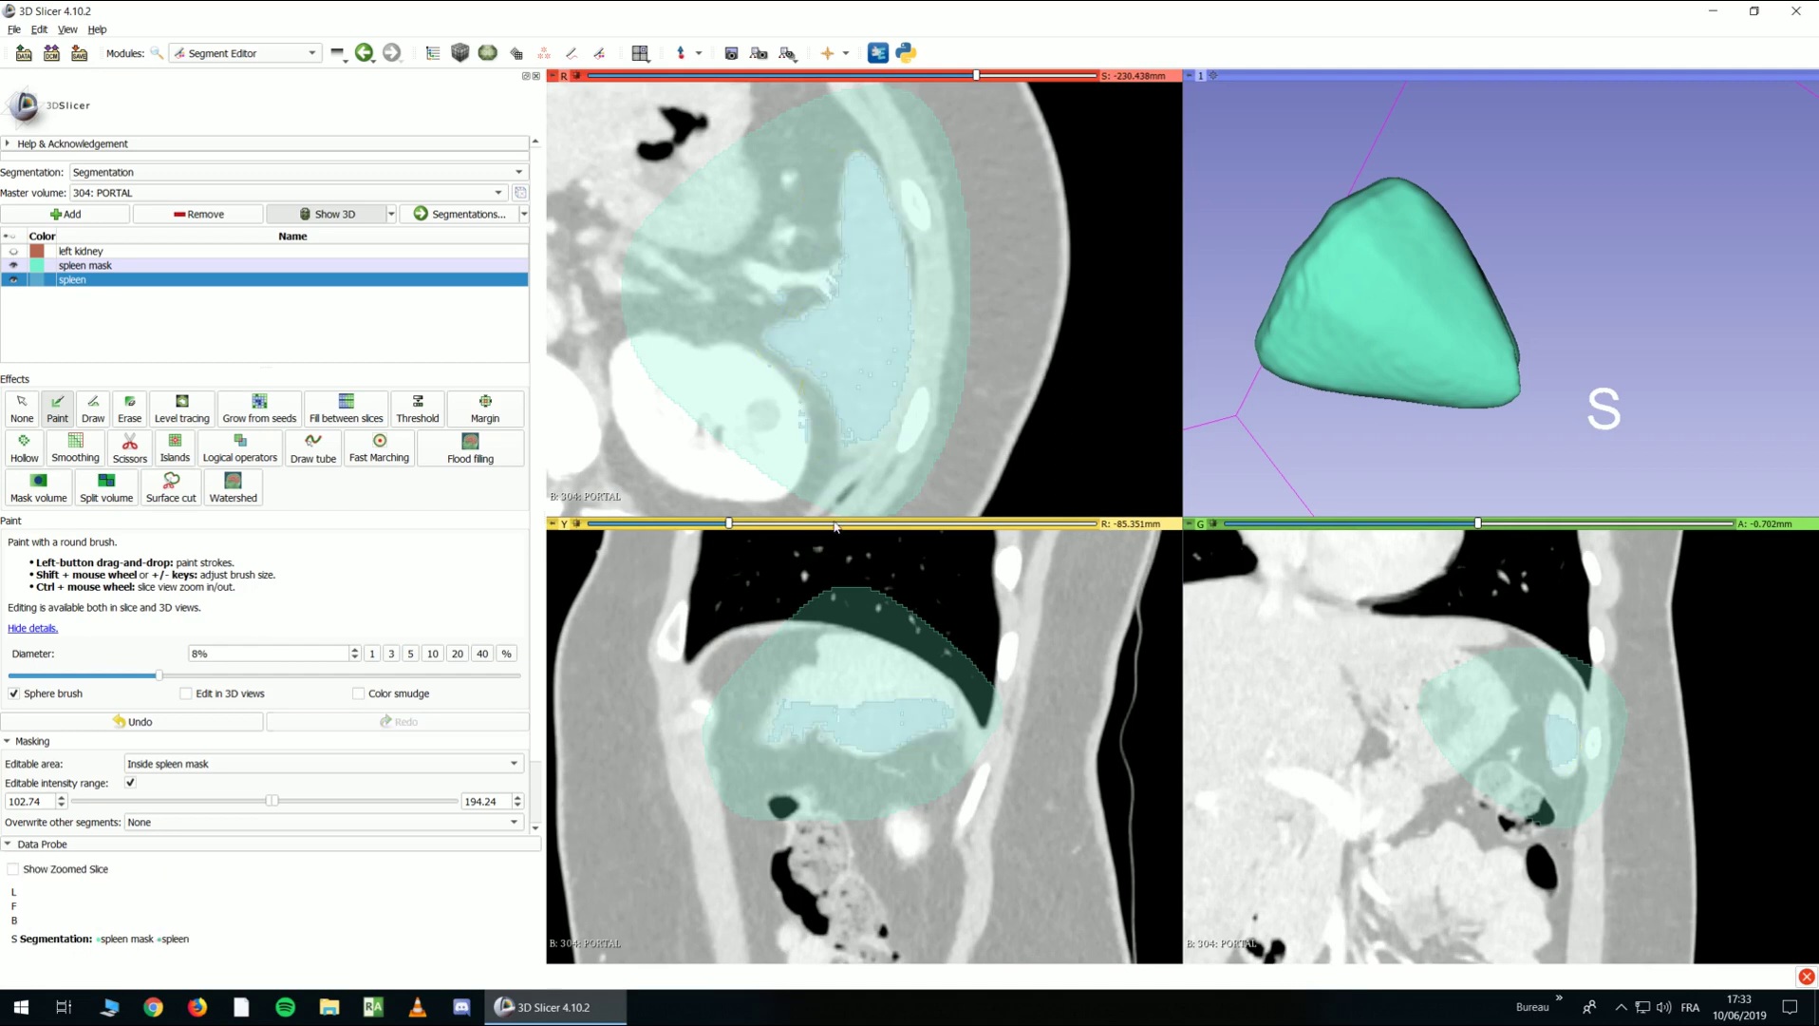
{"action": "scroll", "coordinate": [839, 683], "scroll_direction": "up", "scroll_amount": 4}
{"action": "mouse_move", "coordinate": [837, 685]}
{"action": "left_mouse_down"}
{"action": "mouse_move", "coordinate": [864, 676]}
{"action": "mouse_move", "coordinate": [908, 705]}
{"action": "left_mouse_up"}
{"action": "scroll", "coordinate": [899, 397], "scroll_direction": "up", "scroll_amount": 10}
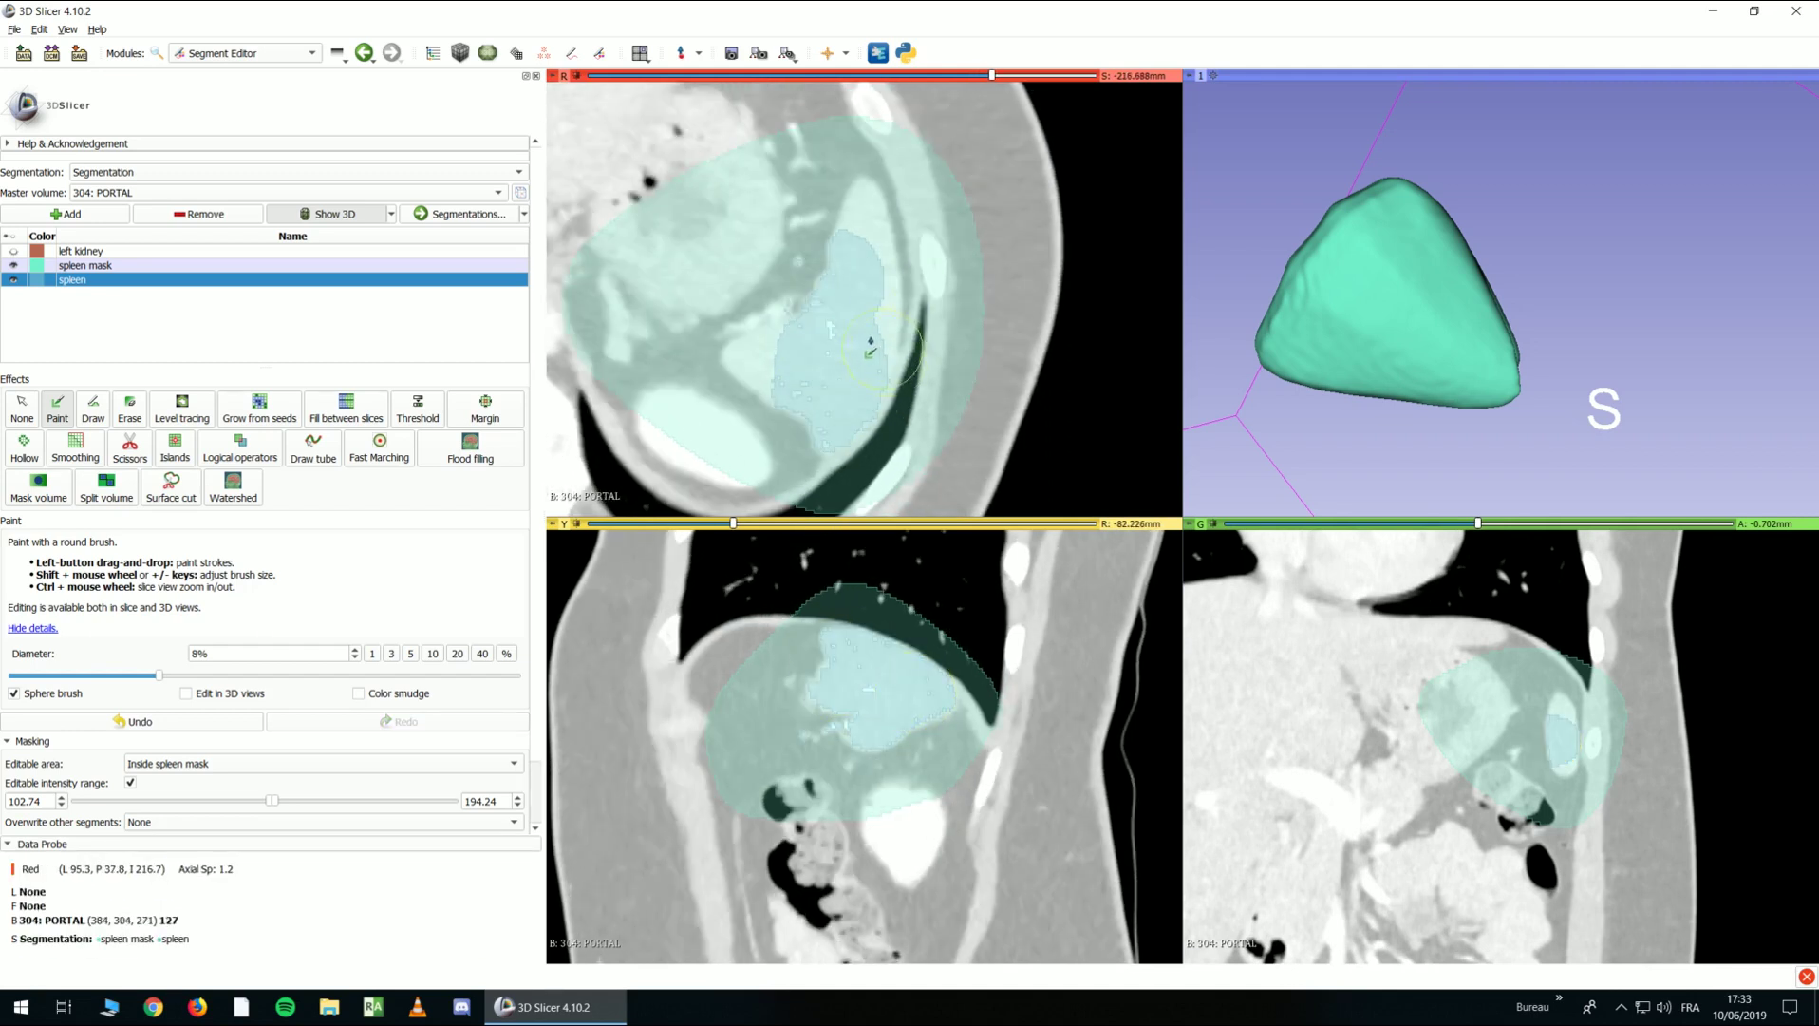
{"action": "mouse_move", "coordinate": [778, 350]}
{"action": "left_mouse_down"}
{"action": "mouse_move", "coordinate": [776, 378]}
{"action": "mouse_move", "coordinate": [871, 334]}
{"action": "left_mouse_up"}
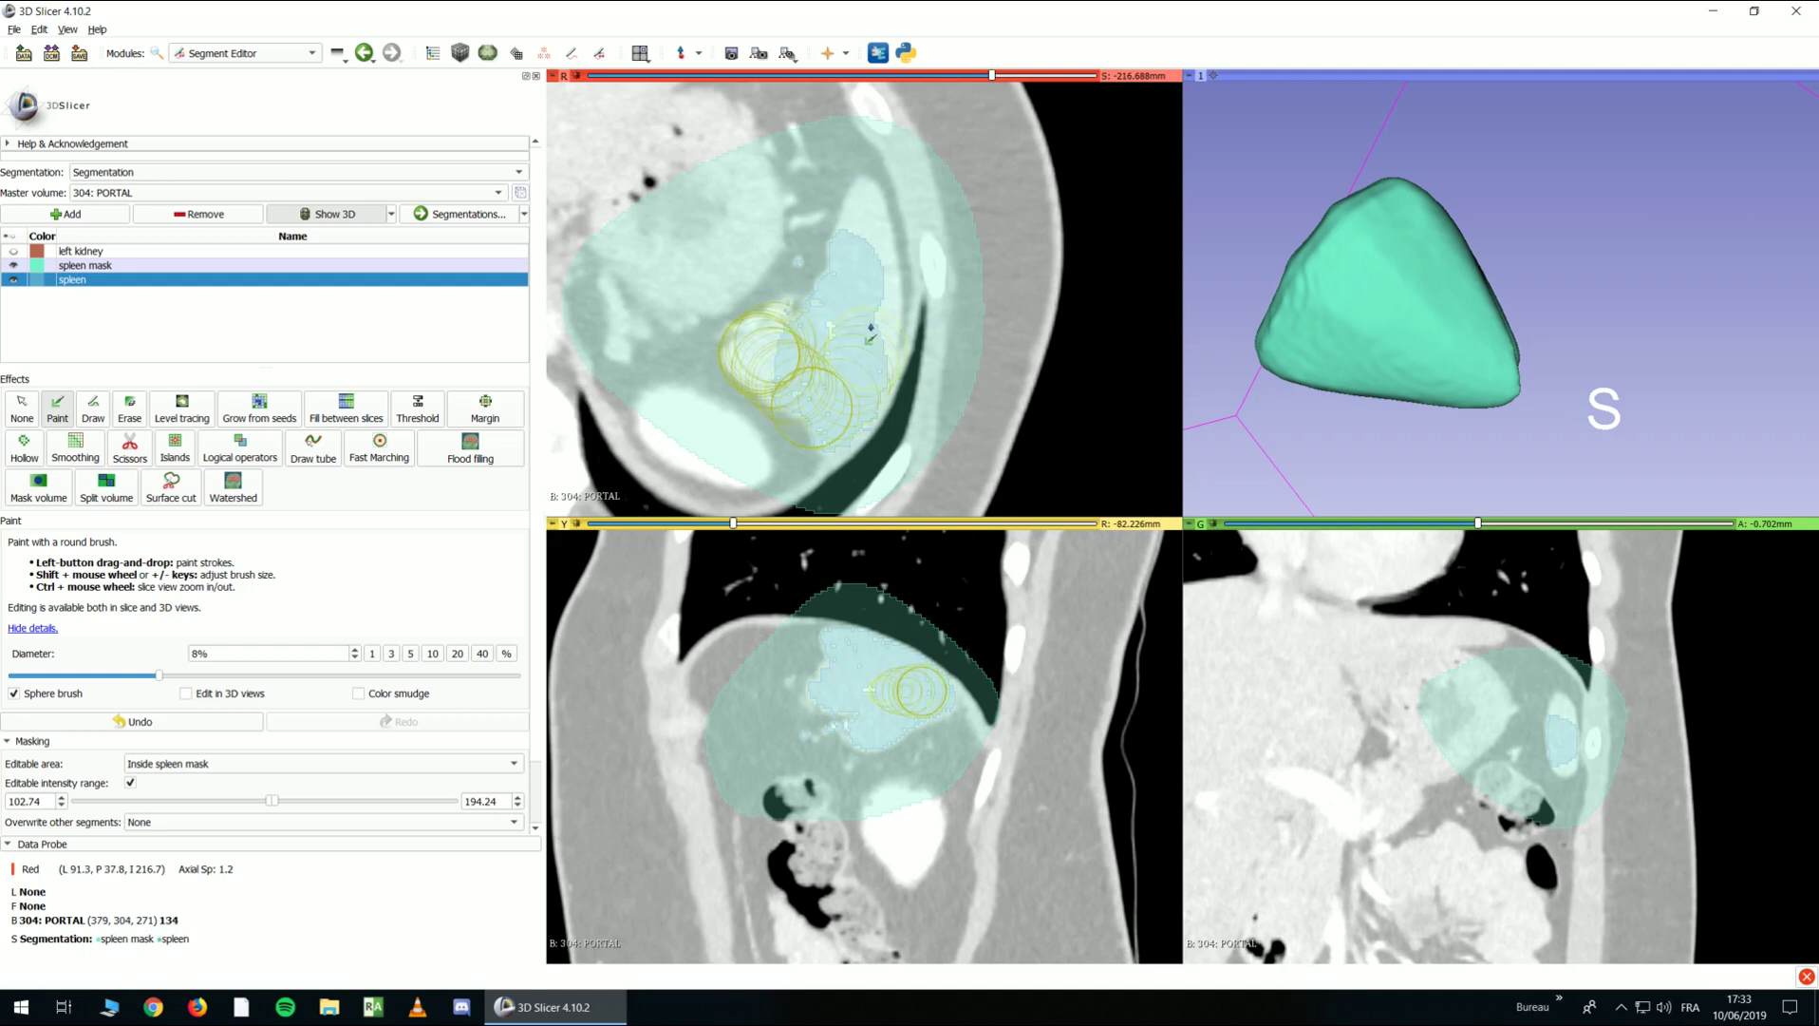
{"action": "left_click_drag", "start_coordinate": [867, 237], "coordinate": [848, 205]}
{"action": "left_click_drag", "start_coordinate": [838, 289], "coordinate": [803, 332]}
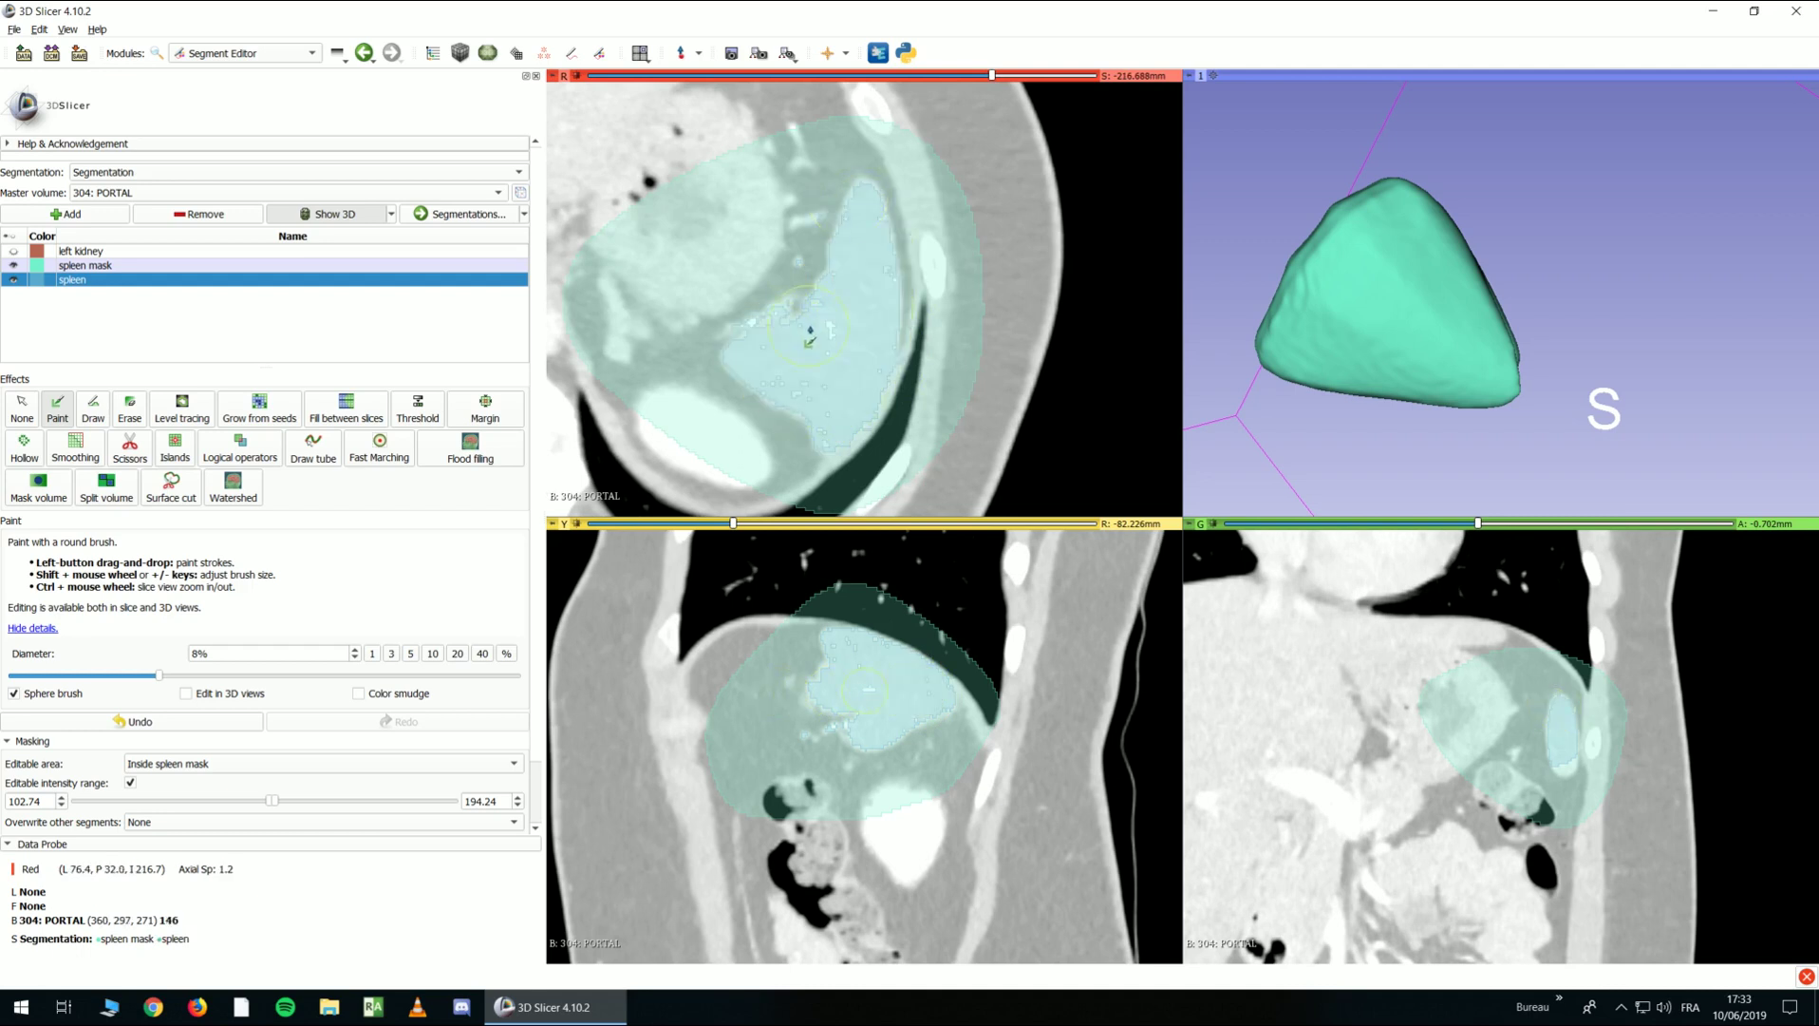
Paint the remaining spleen tissue beside the stomach in the axial slices near the diaphragm
{"action": "scroll", "coordinate": [800, 349], "scroll_direction": "up", "scroll_amount": 11}
{"action": "left_click_drag", "start_coordinate": [712, 387], "coordinate": [774, 353]}
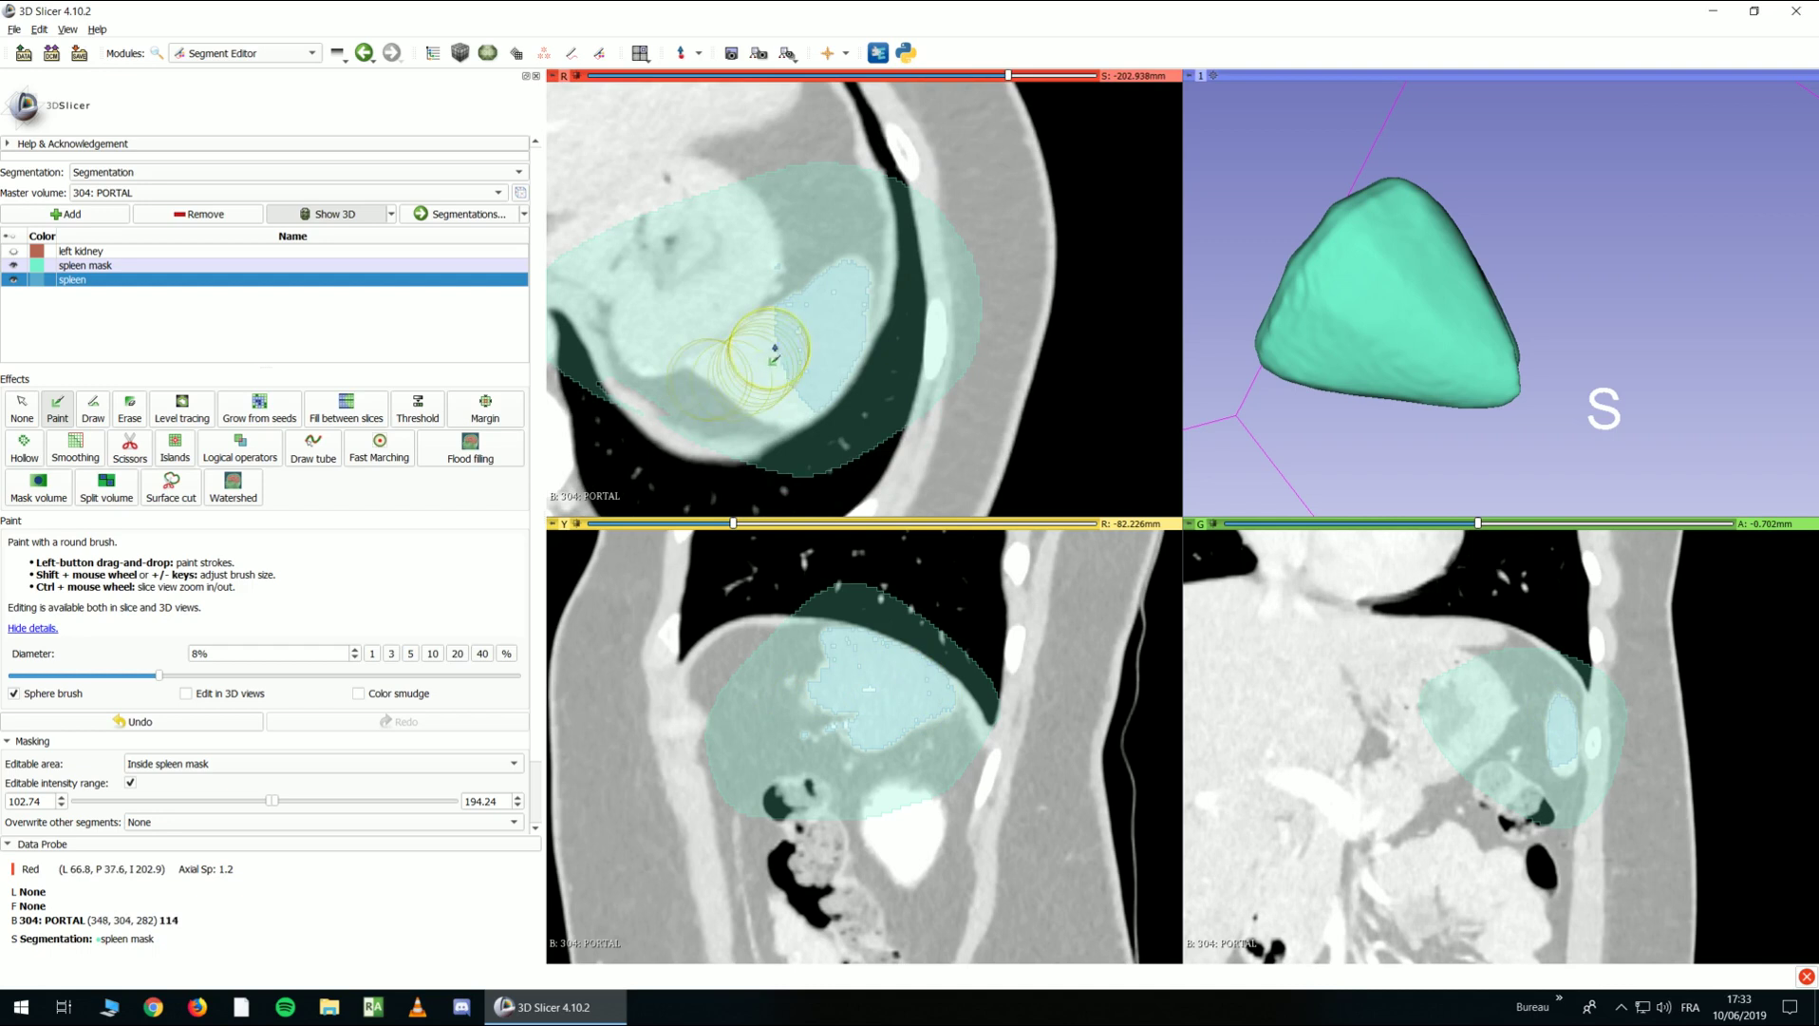
{"action": "mouse_move", "coordinate": [849, 298]}
{"action": "left_mouse_down"}
{"action": "mouse_move", "coordinate": [773, 399]}
{"action": "mouse_move", "coordinate": [782, 337]}
{"action": "mouse_move", "coordinate": [826, 328]}
{"action": "mouse_move", "coordinate": [771, 324]}
{"action": "left_mouse_up"}
{"action": "scroll", "coordinate": [774, 389], "scroll_direction": "up", "scroll_amount": 8}
{"action": "scroll", "coordinate": [817, 318], "scroll_direction": "up", "scroll_amount": 3}
Locate unpainted areas across the slices and paint the spleen's lower part down to its tip in the axial slices
{"action": "key", "text": "shift"}
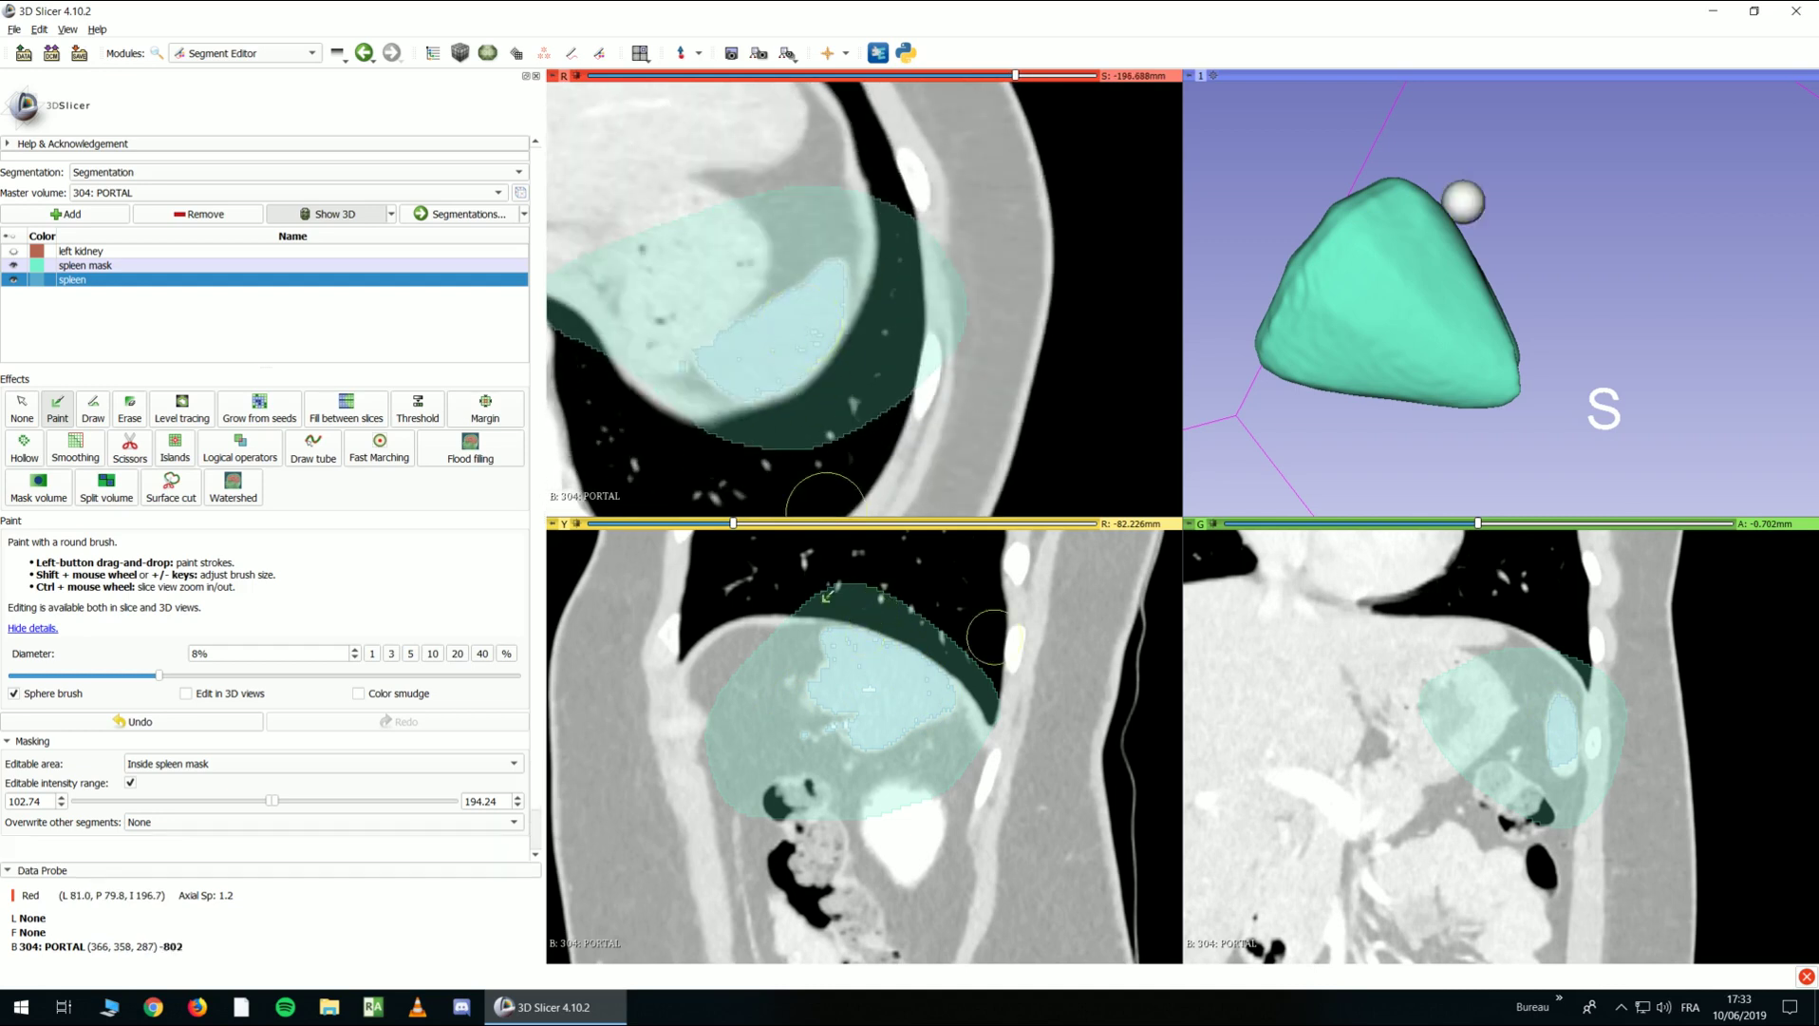
{"action": "key", "text": "shift"}
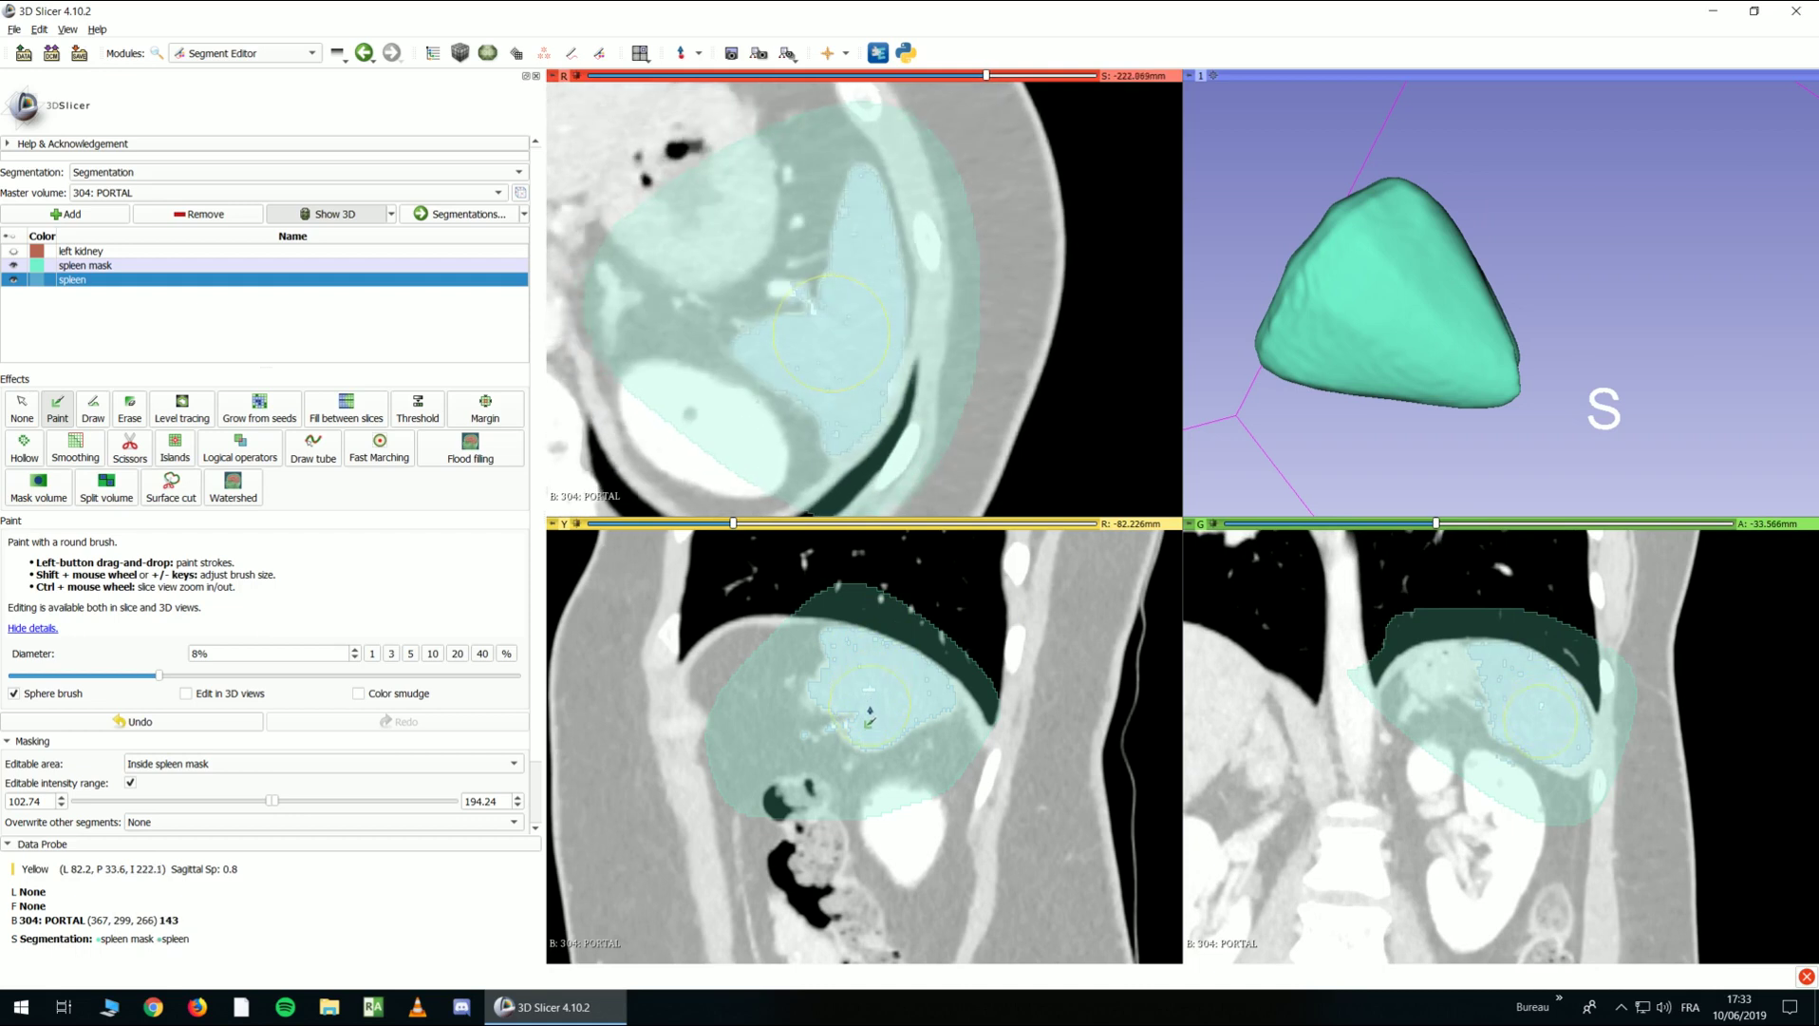
{"action": "key", "text": "shift"}
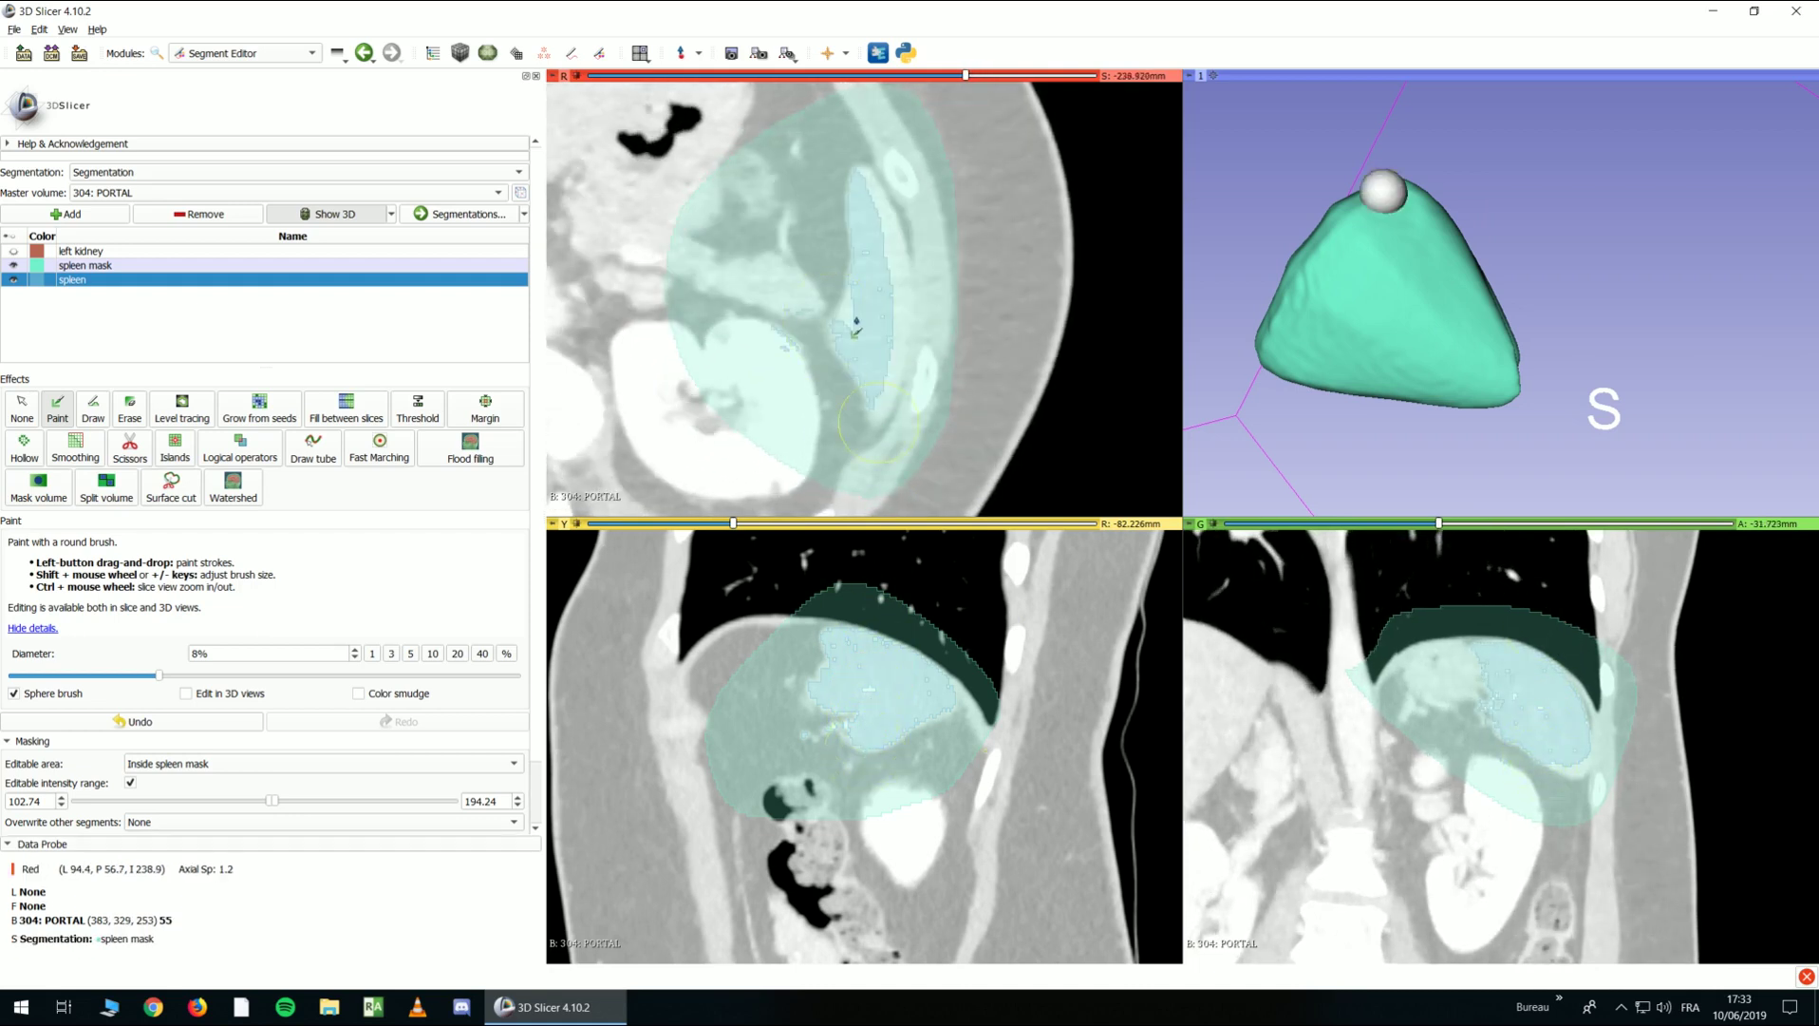
{"action": "left_click_drag", "start_coordinate": [848, 215], "coordinate": [869, 382]}
{"action": "scroll", "coordinate": [873, 387], "scroll_direction": "down", "scroll_amount": 6}
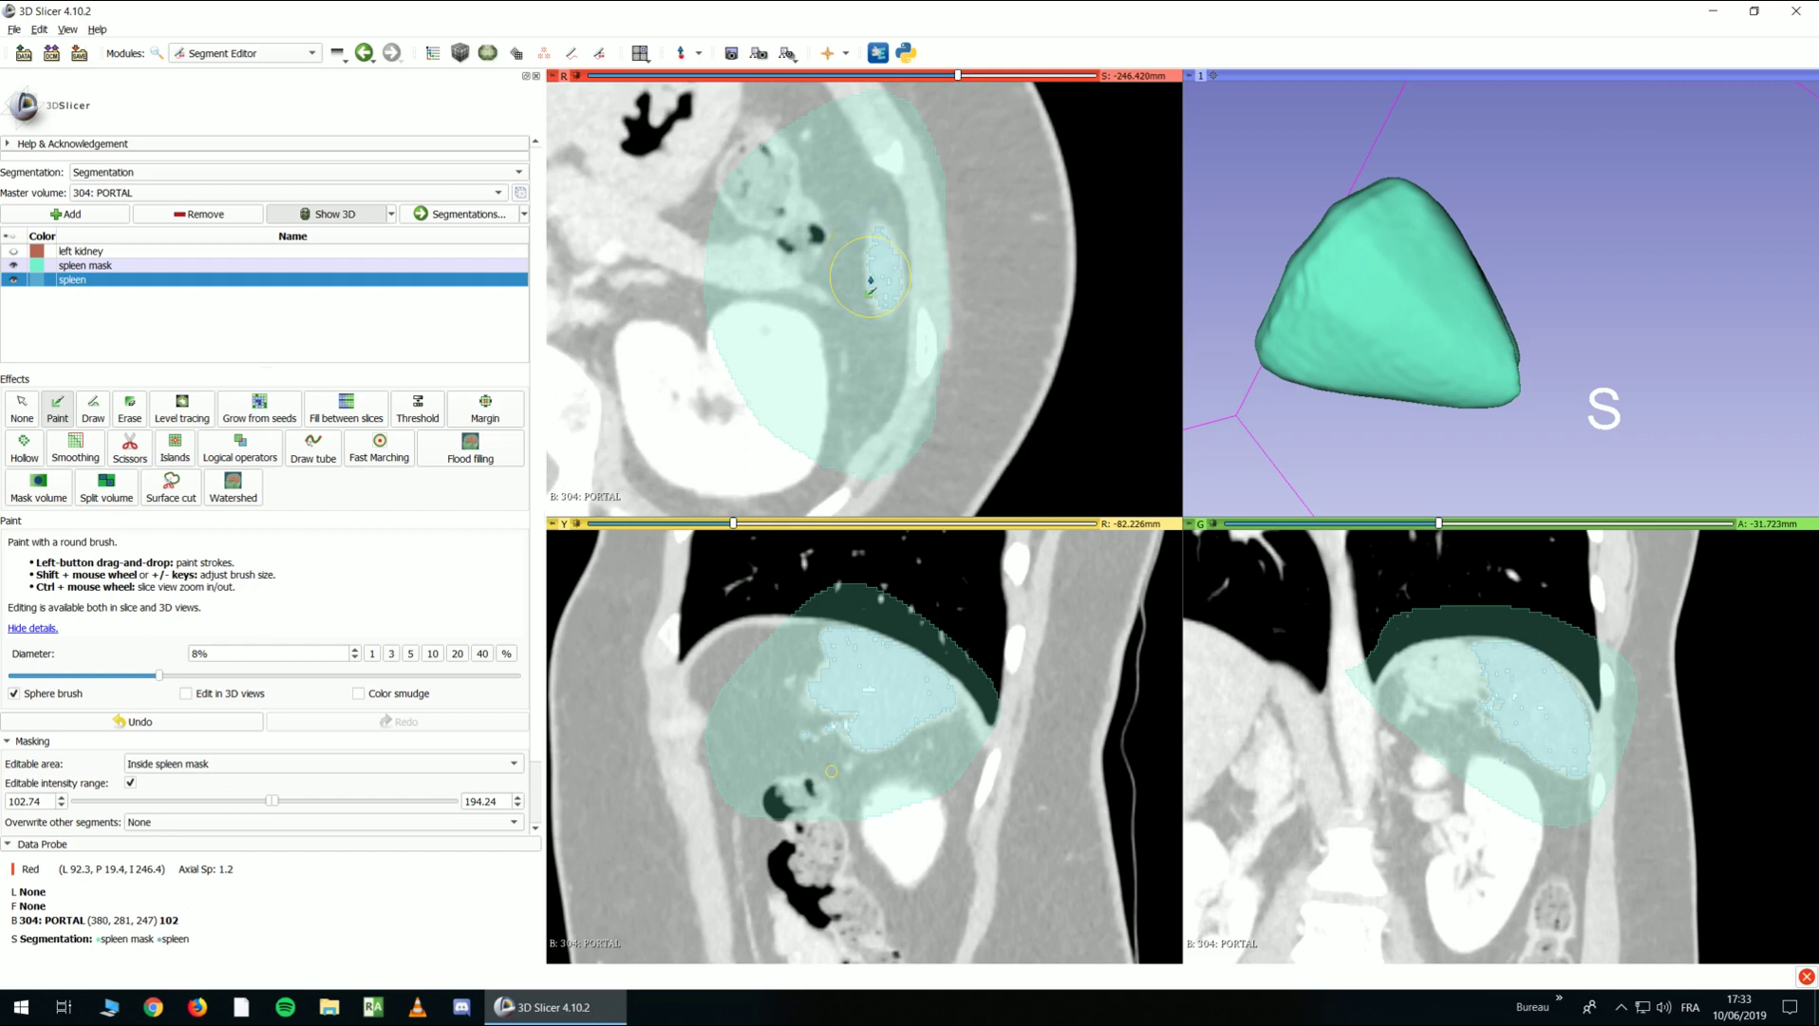
Hide the spleen mask and inspect the painted spleen in 3D and through the axial slices
{"action": "left_click", "coordinate": [13, 266]}
{"action": "scroll", "coordinate": [1271, 271], "scroll_direction": "down", "scroll_amount": 5}
{"action": "scroll", "coordinate": [1270, 271], "scroll_direction": "up", "scroll_amount": 6}
{"action": "mouse_move", "coordinate": [1270, 271]}
{"action": "left_mouse_down"}
{"action": "mouse_move", "coordinate": [1307, 275]}
{"action": "mouse_move", "coordinate": [1265, 95]}
{"action": "mouse_move", "coordinate": [1244, 232]}
{"action": "left_mouse_up"}
{"action": "scroll", "coordinate": [879, 277], "scroll_direction": "up", "scroll_amount": 13}
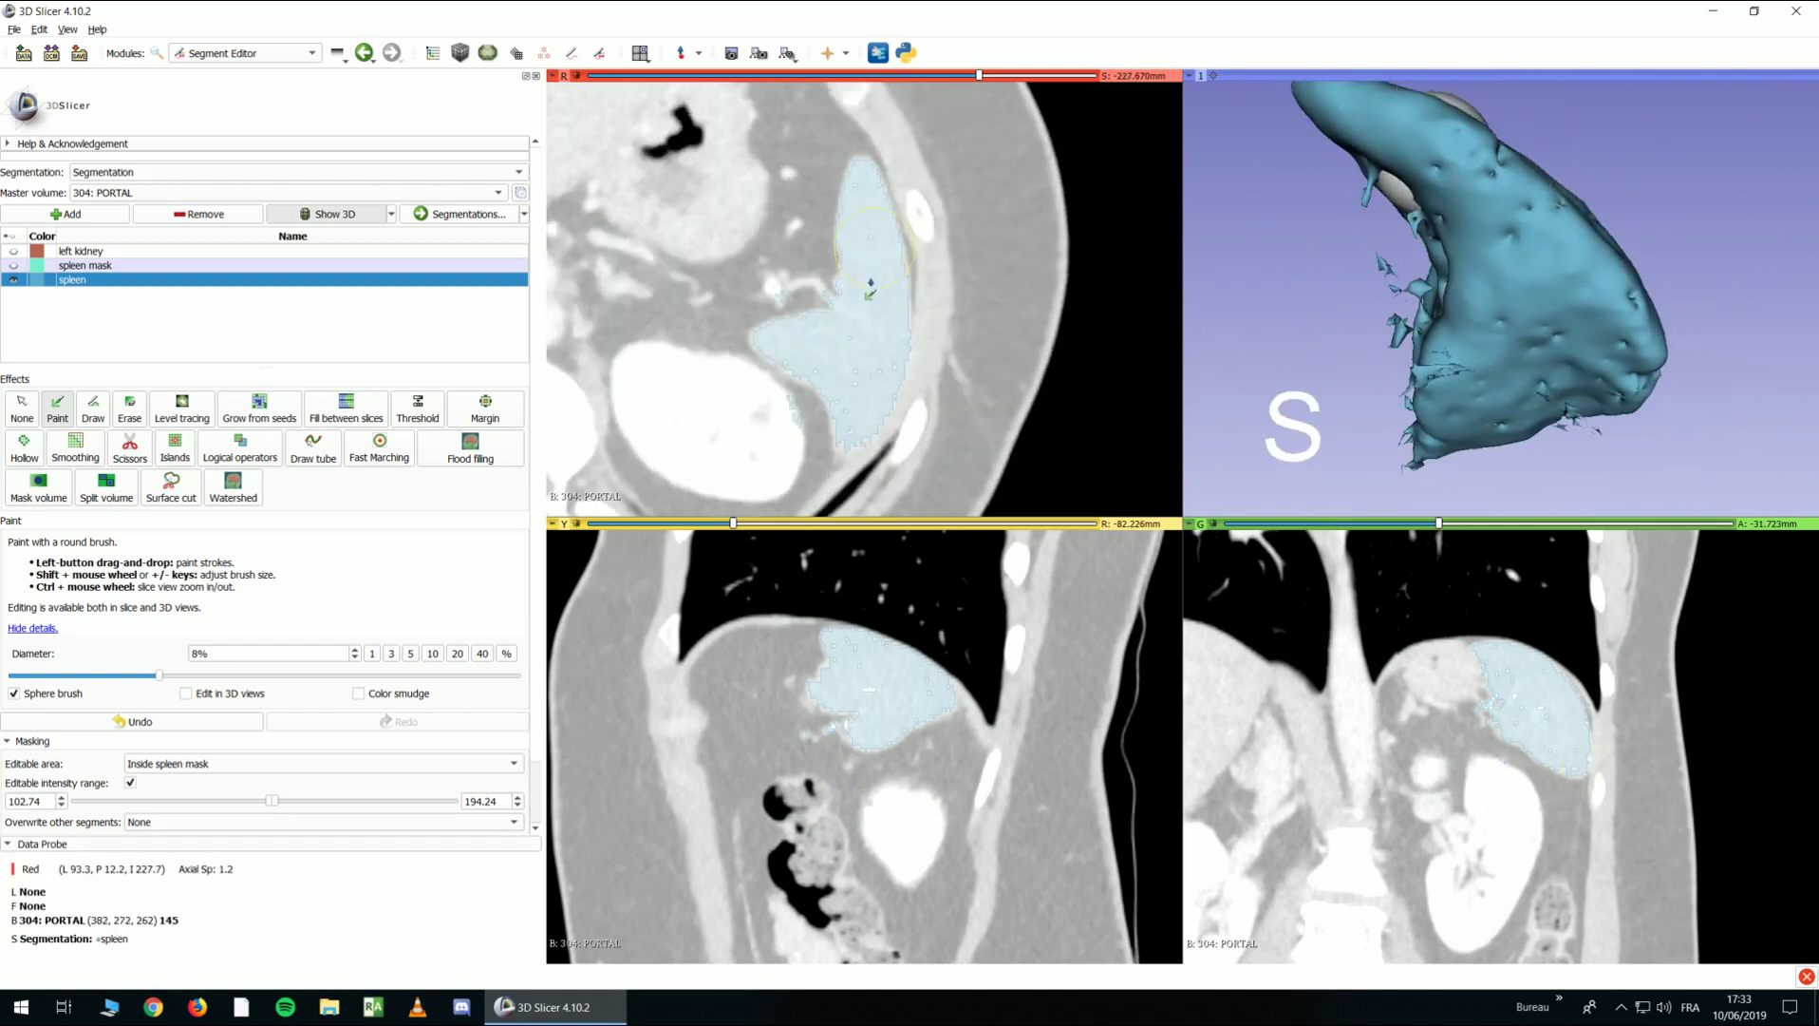
Smooth the spleen with Closing (fill holes) at a 3 mm kernel, with the editable intensity range disabled
{"action": "left_click", "coordinate": [78, 448]}
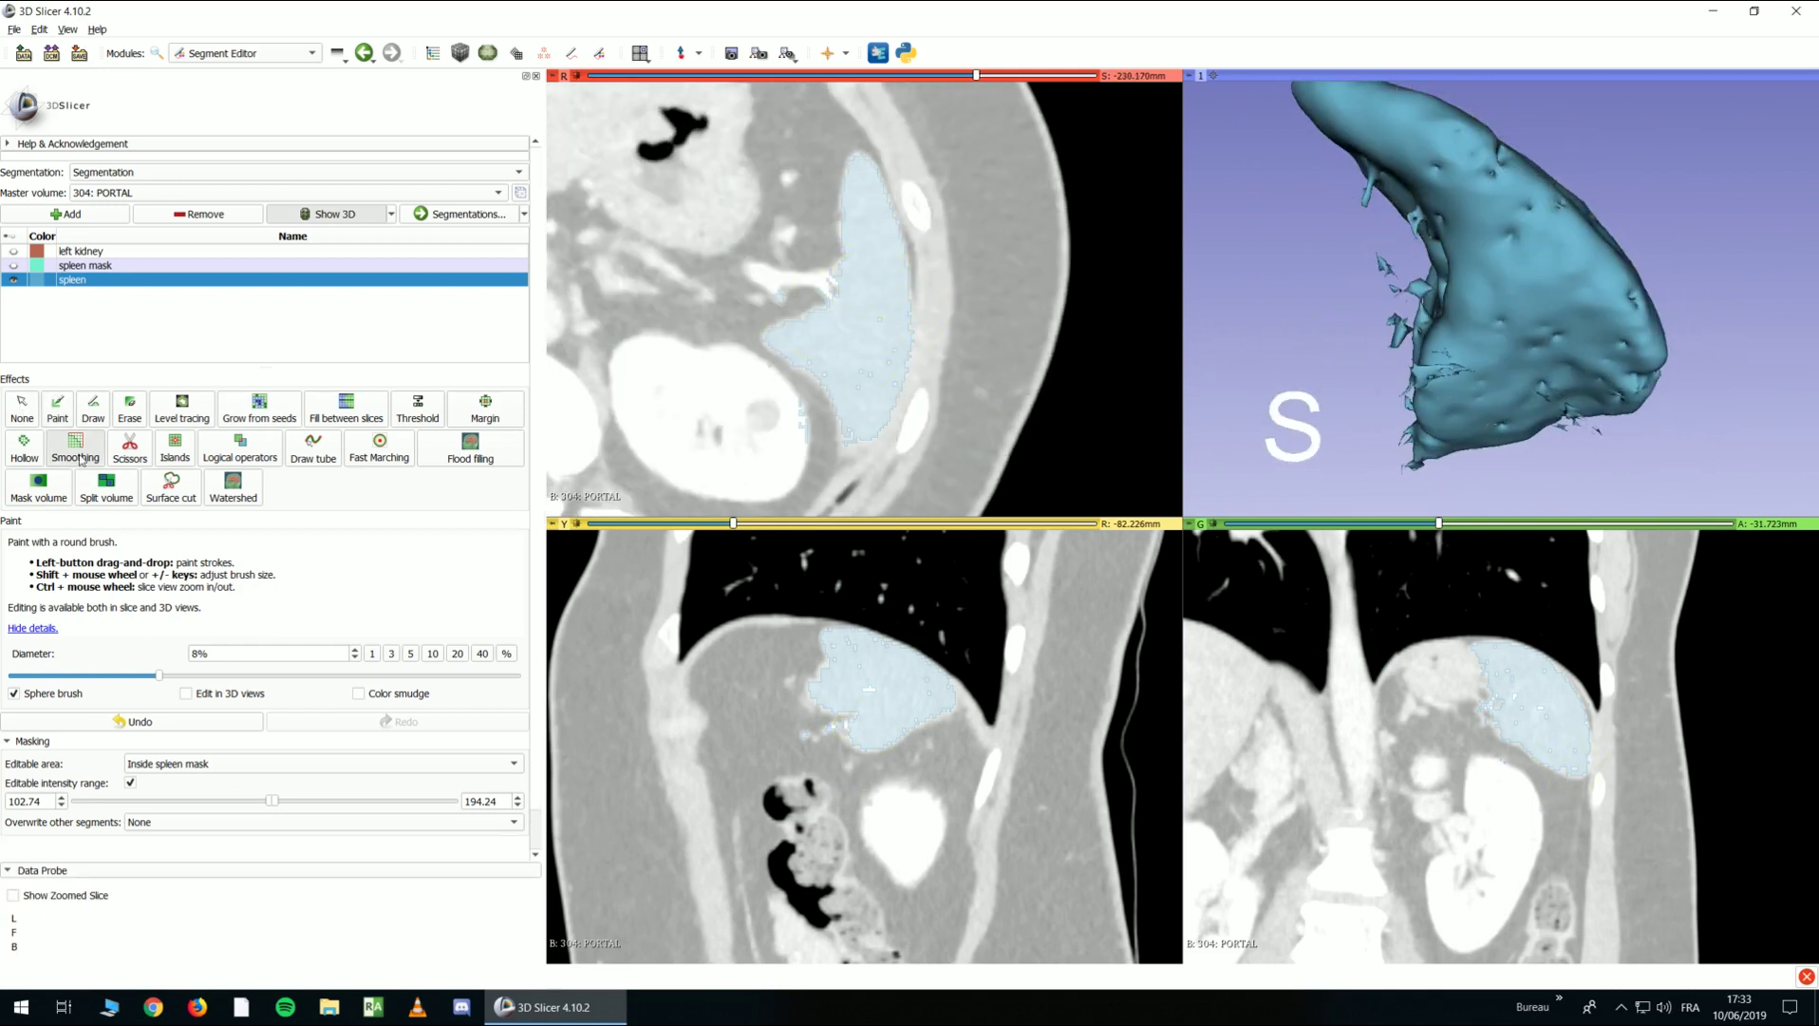
{"action": "left_click", "coordinate": [159, 690]}
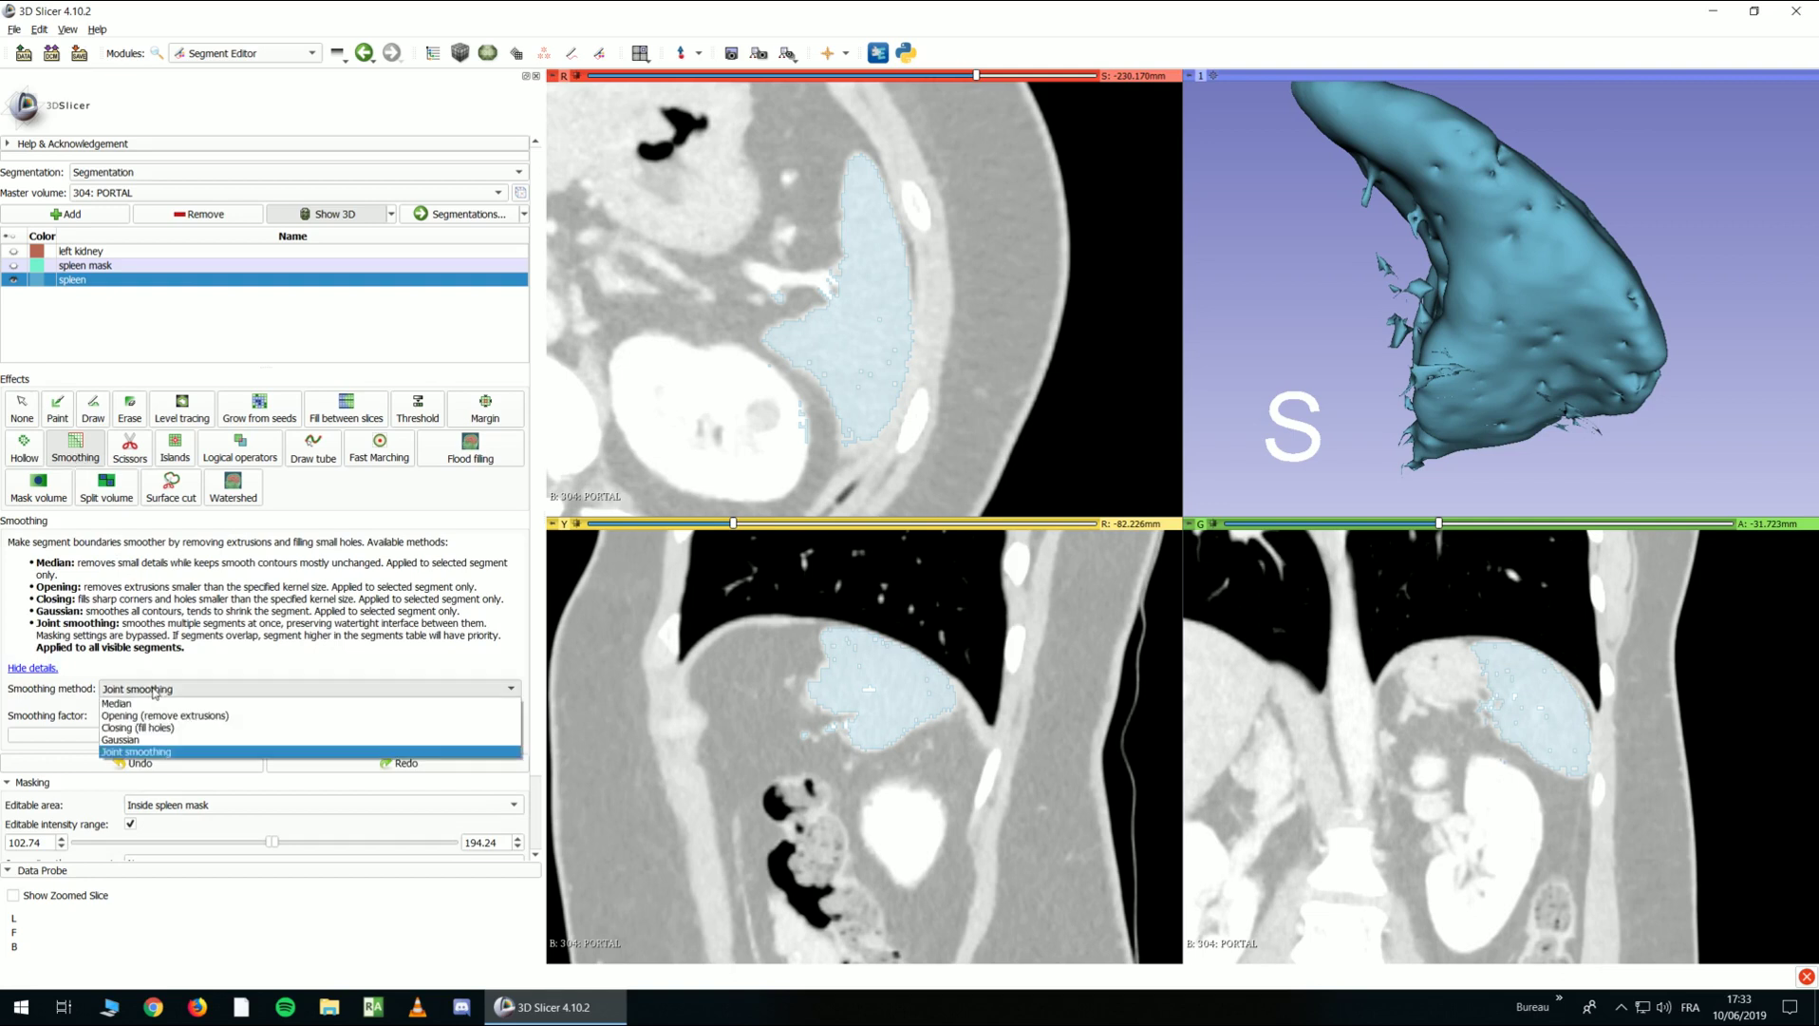
{"action": "left_click", "coordinate": [162, 728]}
{"action": "scroll", "coordinate": [147, 501], "scroll_direction": "down", "scroll_amount": 2}
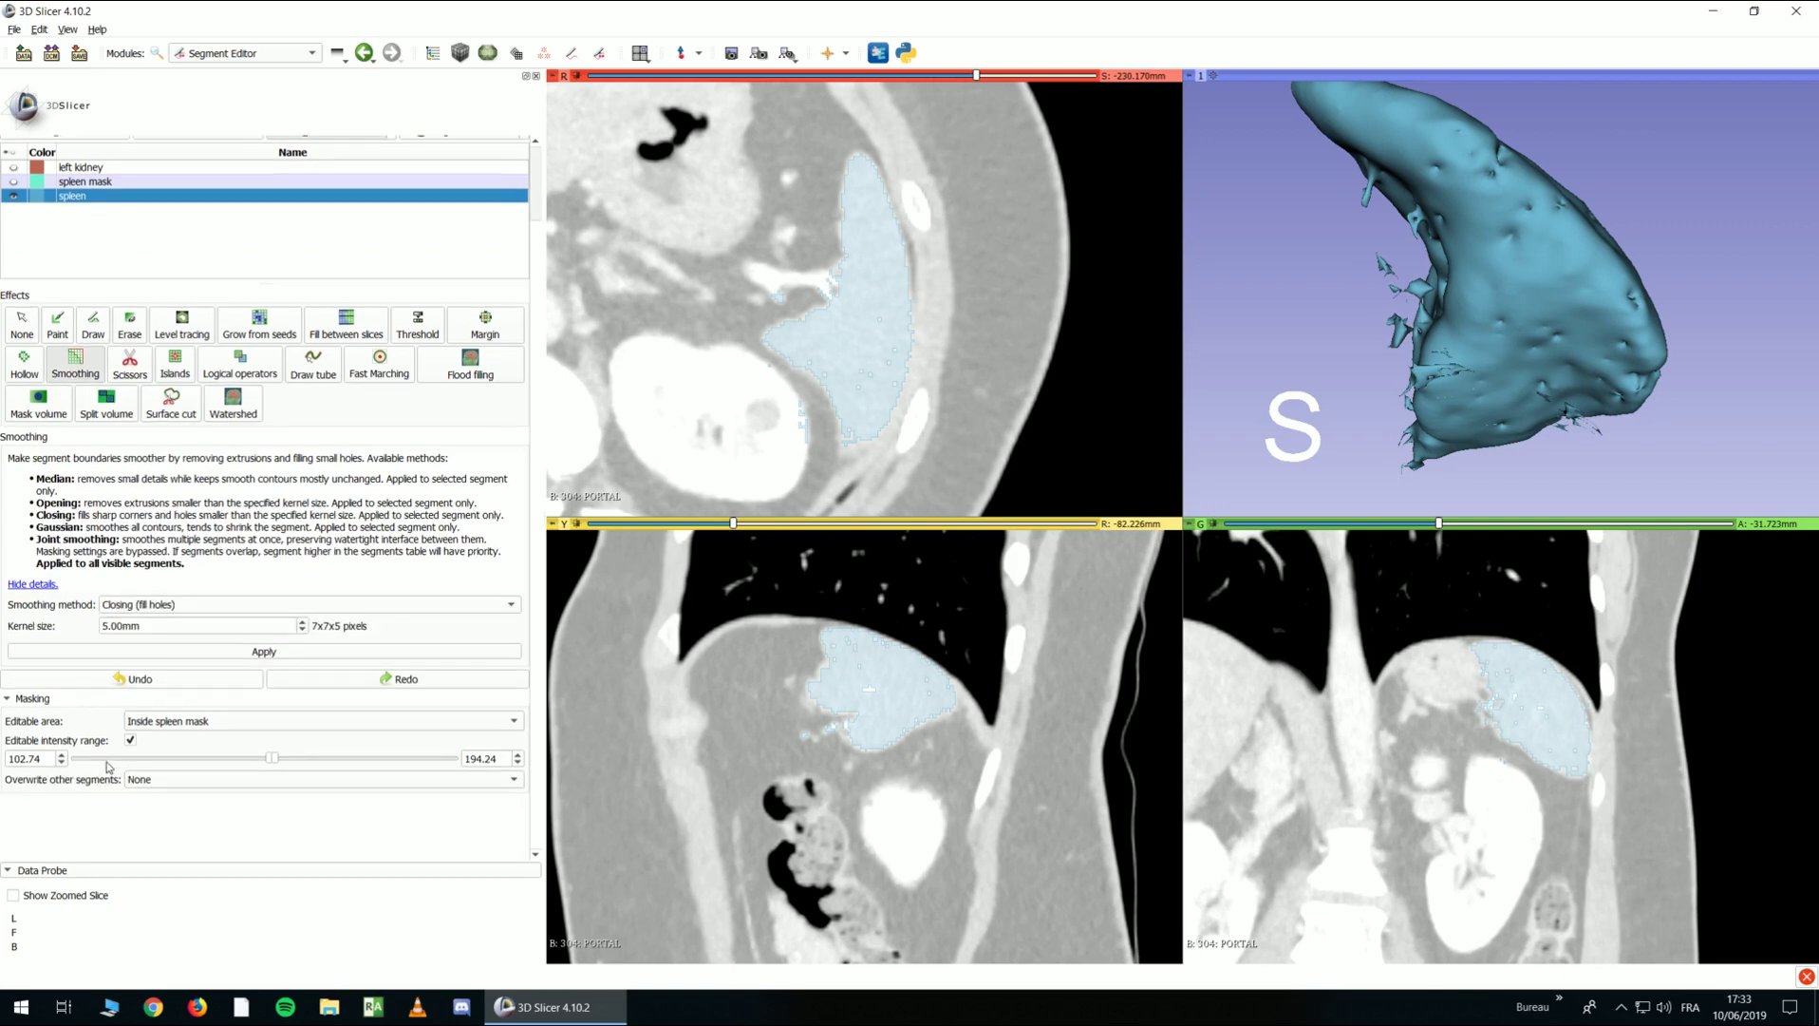
{"action": "left_click", "coordinate": [131, 742]}
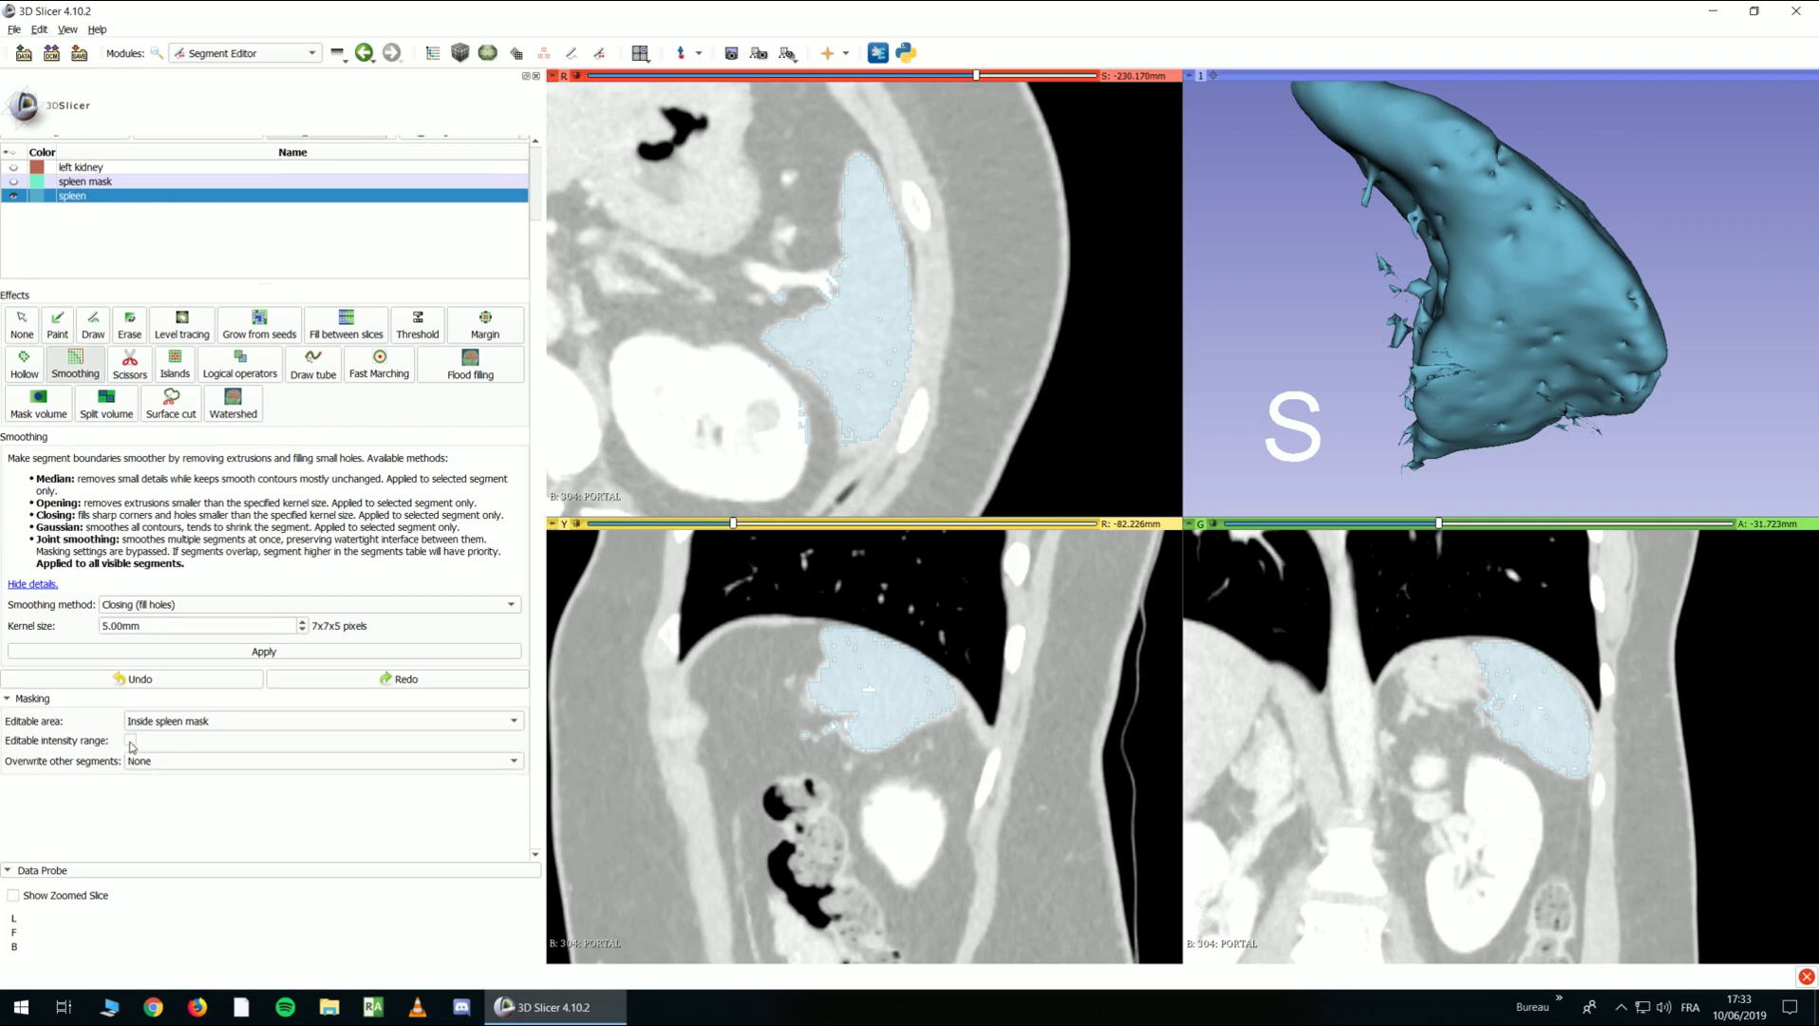
{"action": "left_click_drag", "start_coordinate": [107, 626], "coordinate": [96, 626]}
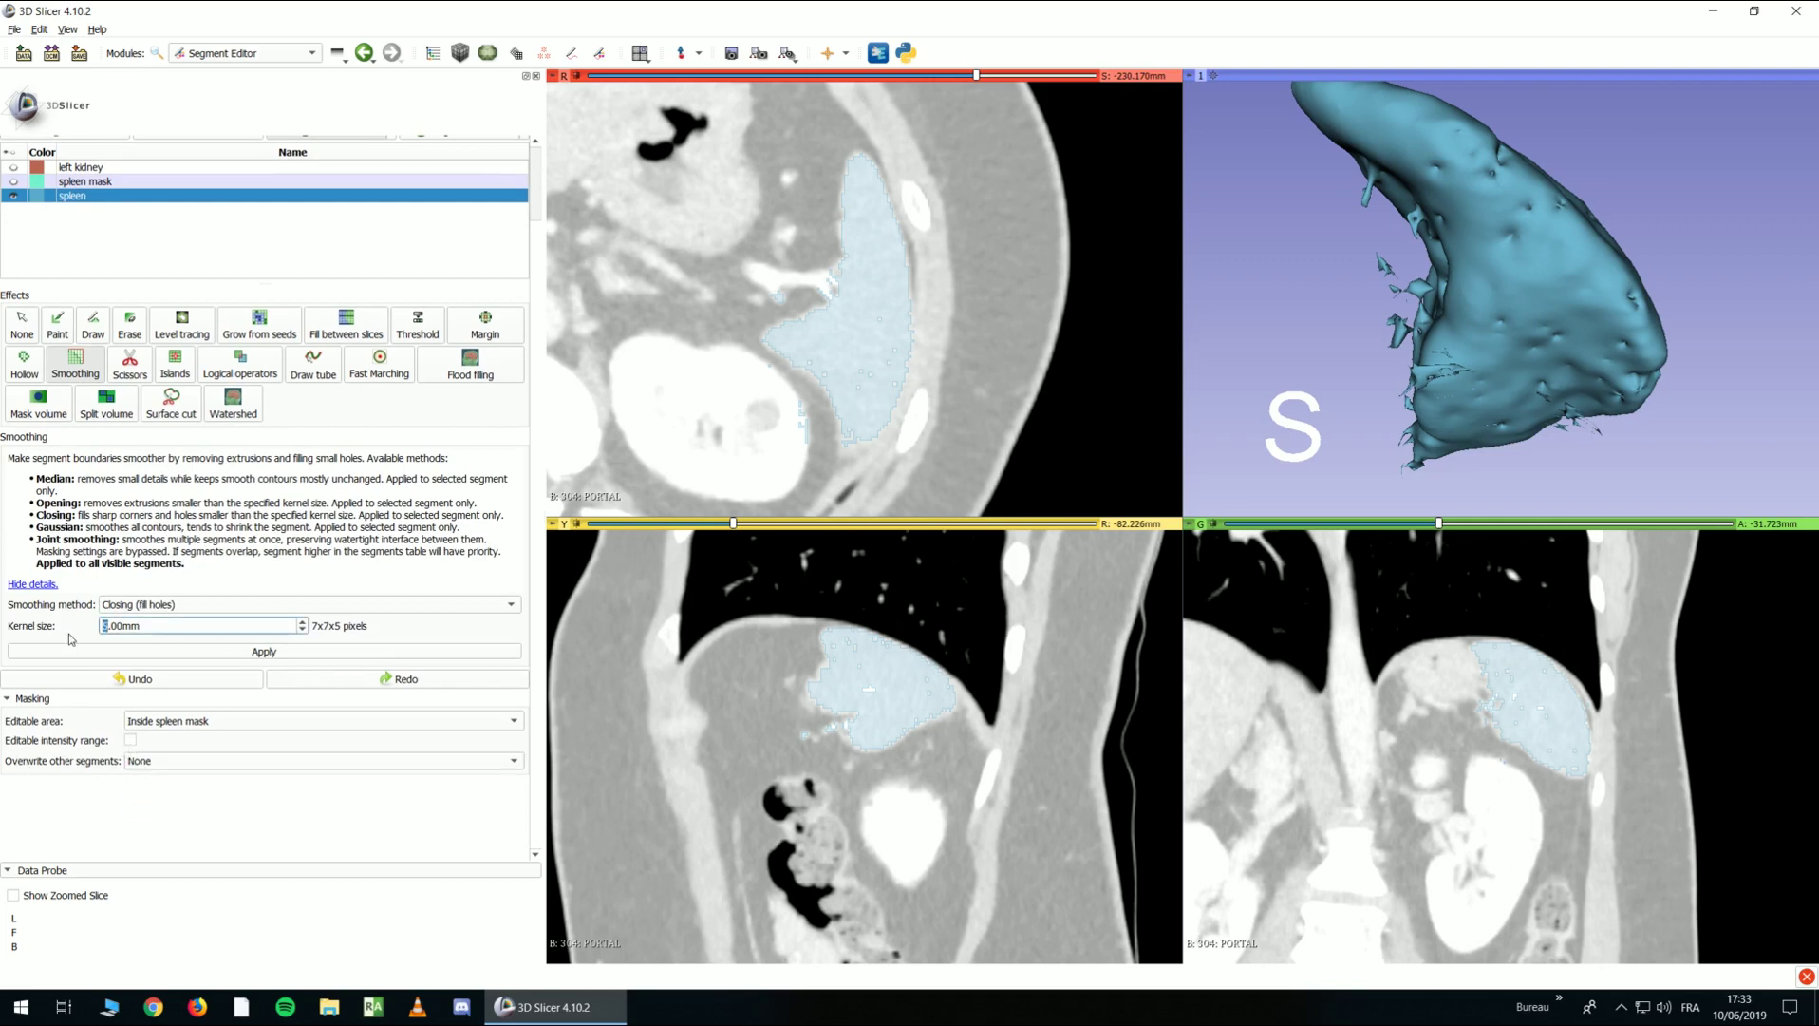
{"action": "left_click", "coordinate": [279, 654]}
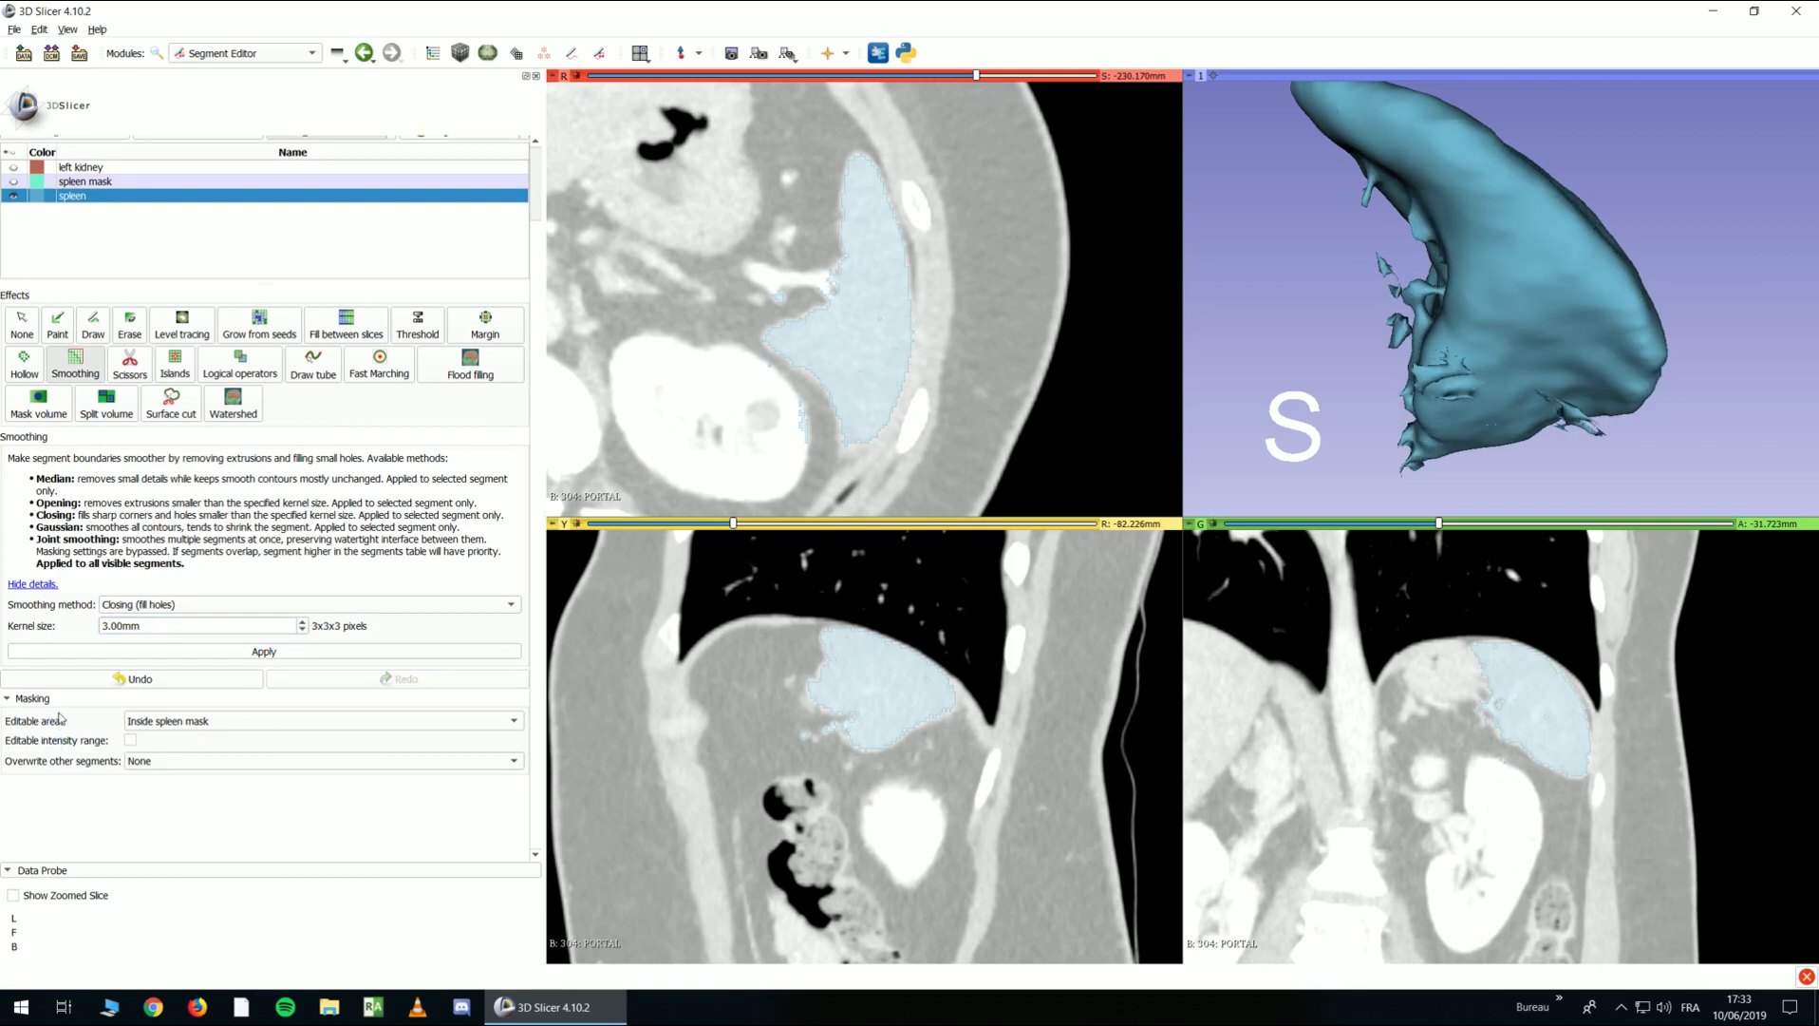
Keep only the selected spleen island, discarding the loose fragments around it
{"action": "scroll", "coordinate": [670, 386], "scroll_direction": "up", "scroll_amount": 10}
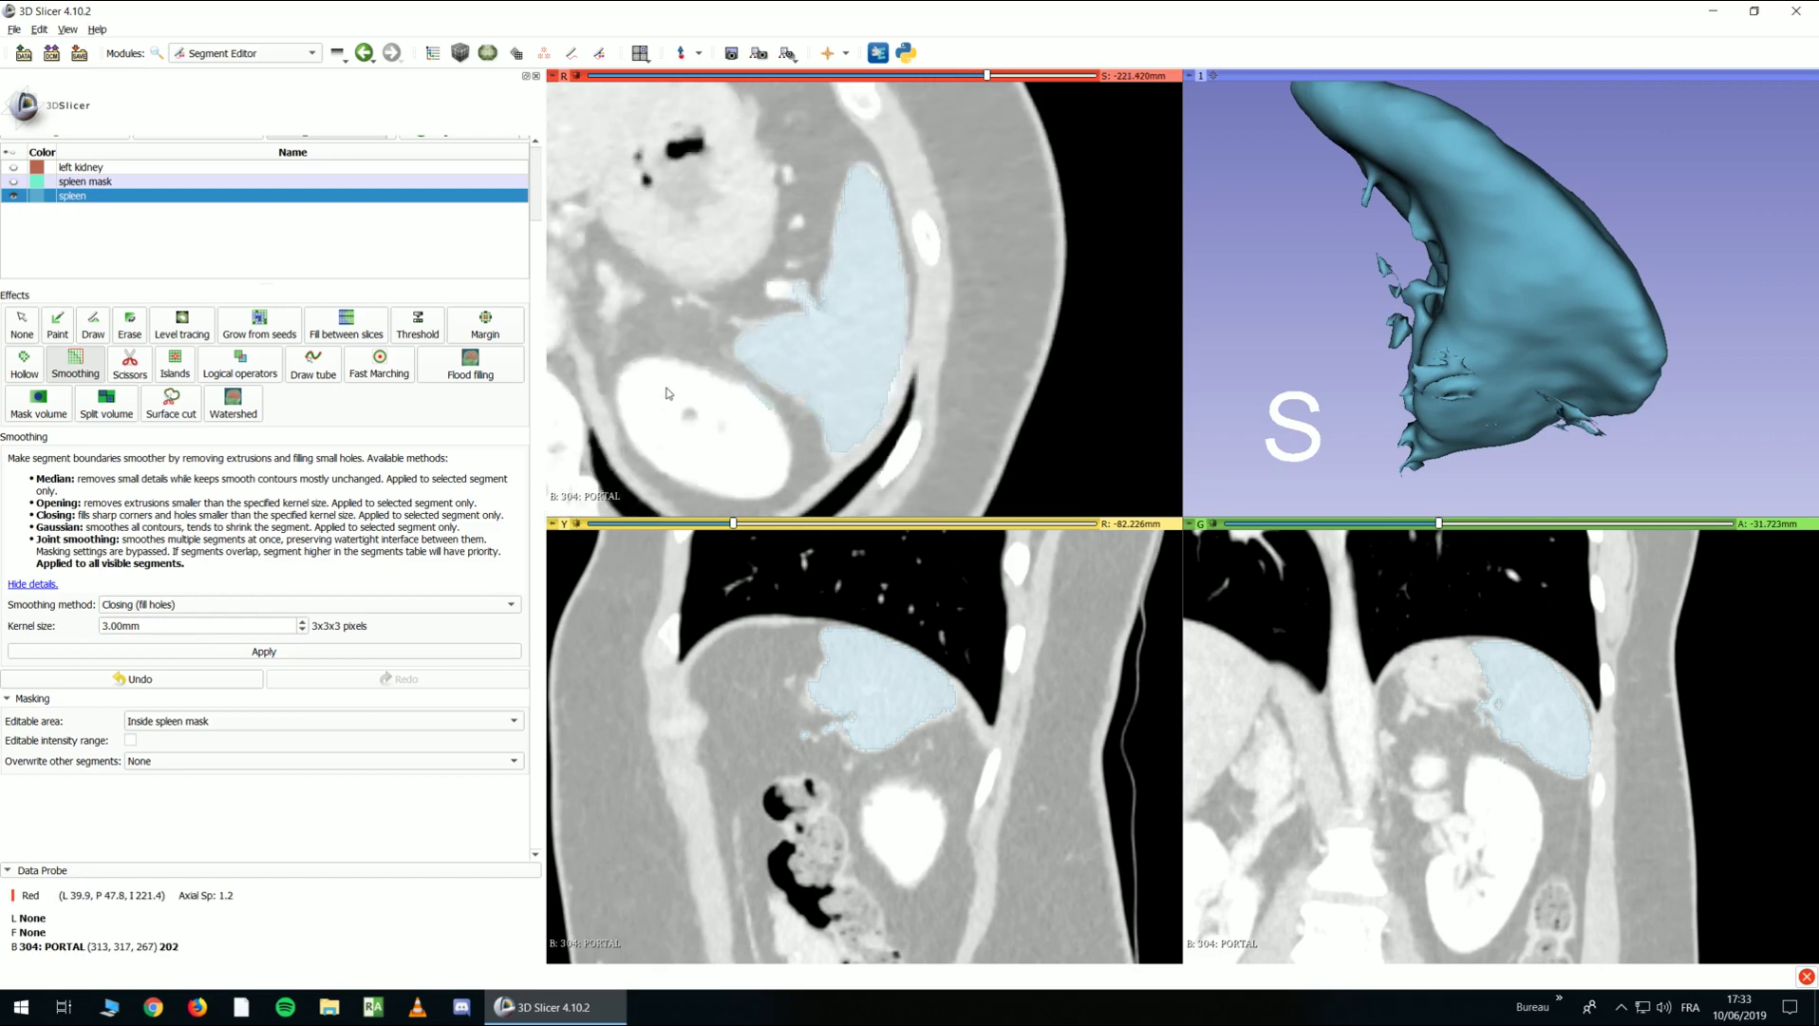
{"action": "left_click", "coordinate": [154, 604]}
{"action": "left_click", "coordinate": [185, 377]}
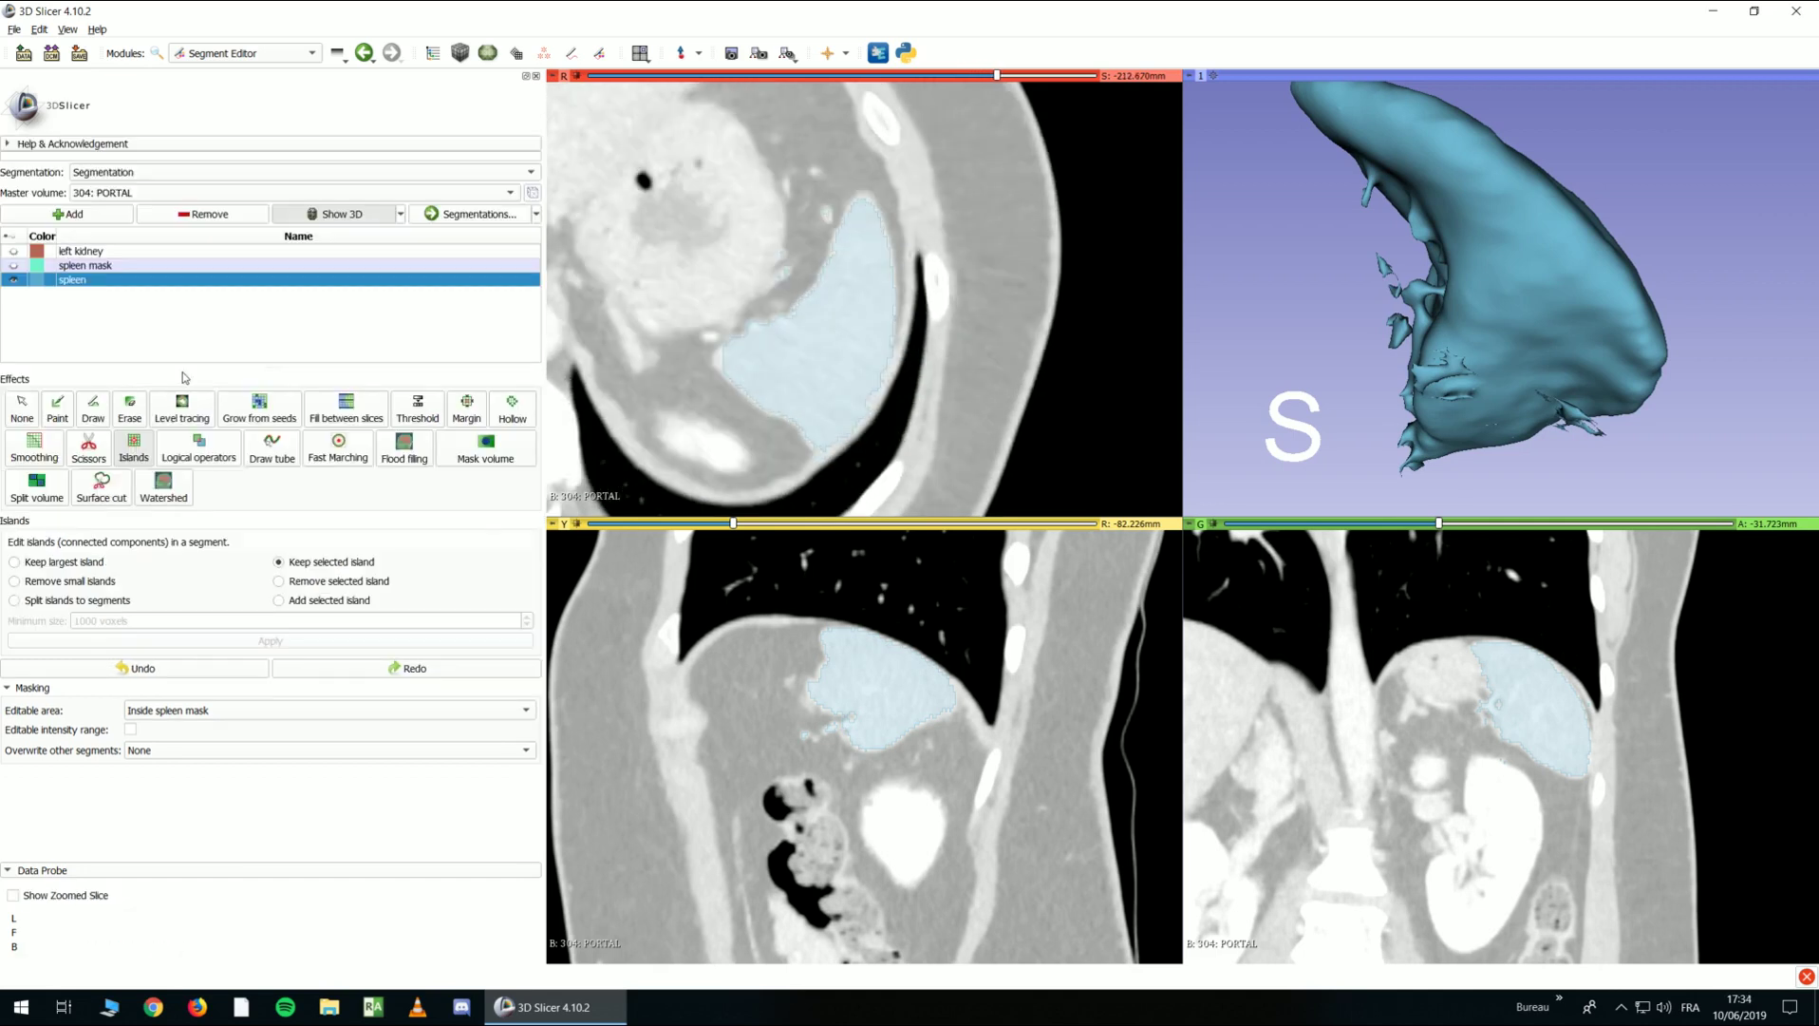
{"action": "left_click", "coordinate": [775, 269]}
Erase the spiky protrusions at the spleen's edge in the 3D view with free-form Scissors and inspect the result
{"action": "left_click_drag", "start_coordinate": [1481, 285], "coordinate": [1222, 273]}
{"action": "right_click_drag", "start_coordinate": [1399, 440], "coordinate": [1519, 420]}
{"action": "left_click", "coordinate": [88, 446]}
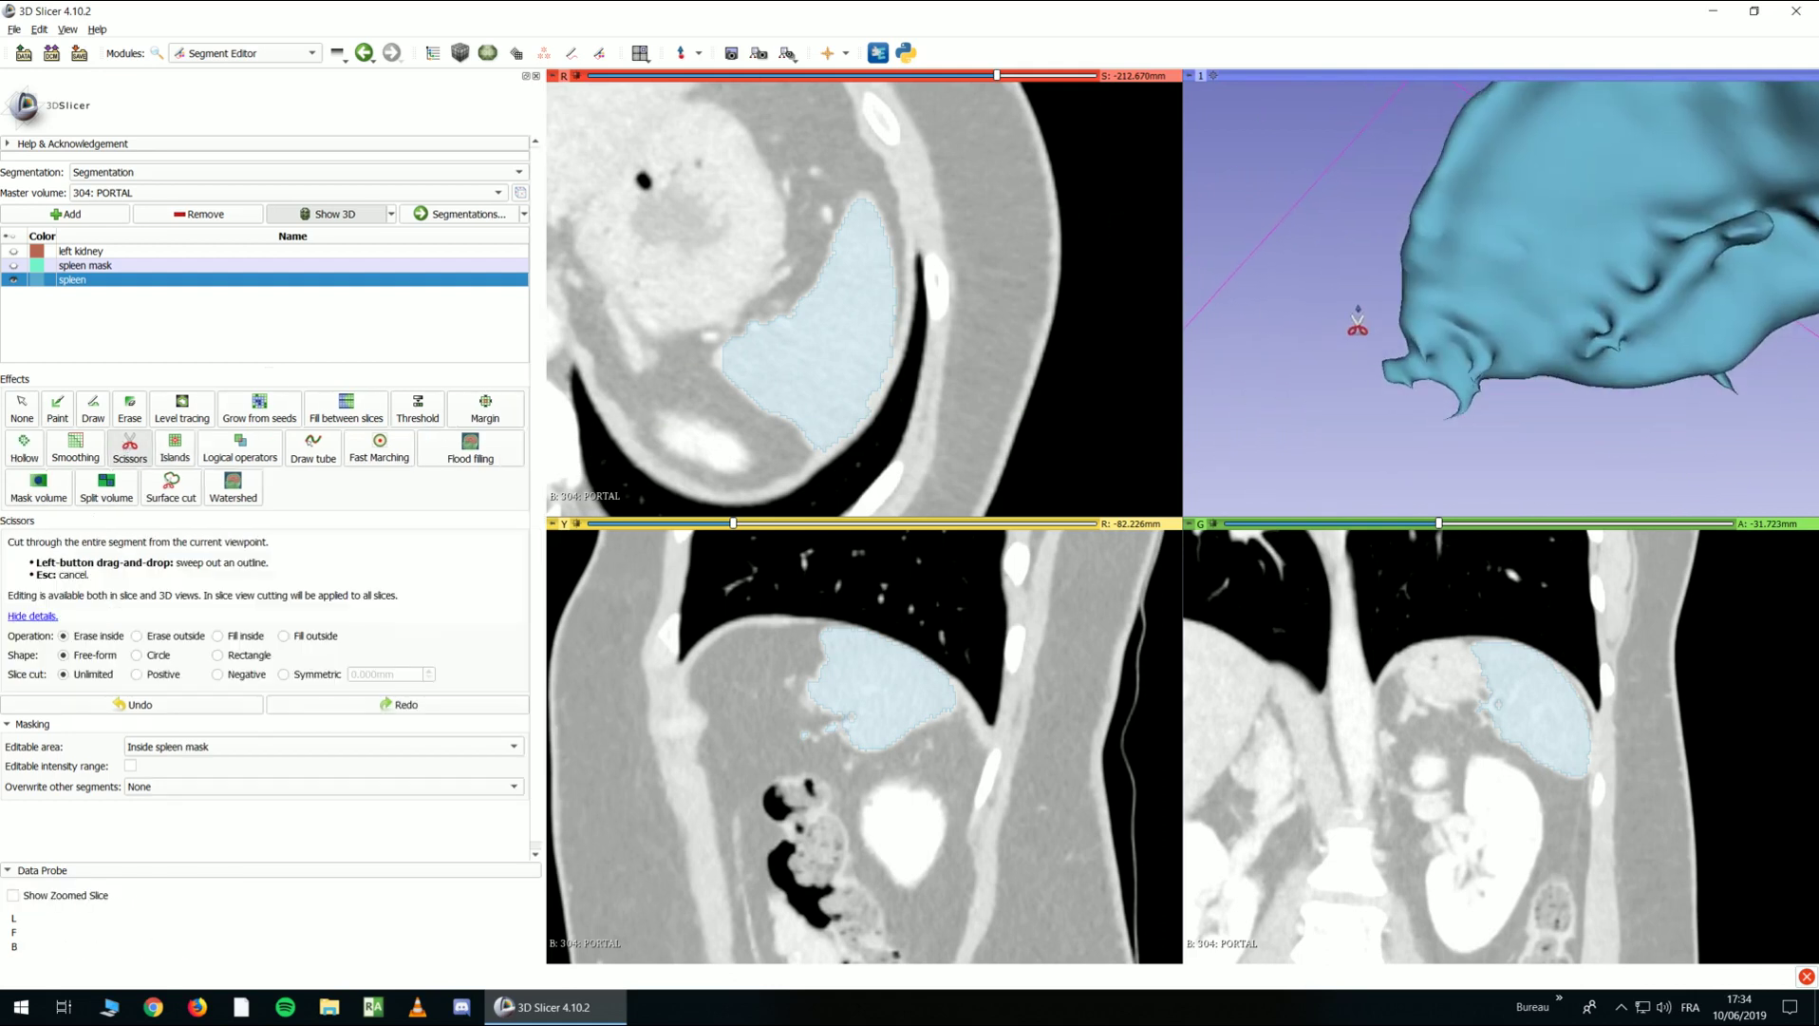
{"action": "left_click_drag", "start_coordinate": [1461, 378], "coordinate": [1289, 364]}
{"action": "scroll", "coordinate": [930, 427], "scroll_direction": "up", "scroll_amount": 3}
{"action": "scroll", "coordinate": [1195, 425], "scroll_direction": "up", "scroll_amount": 2}
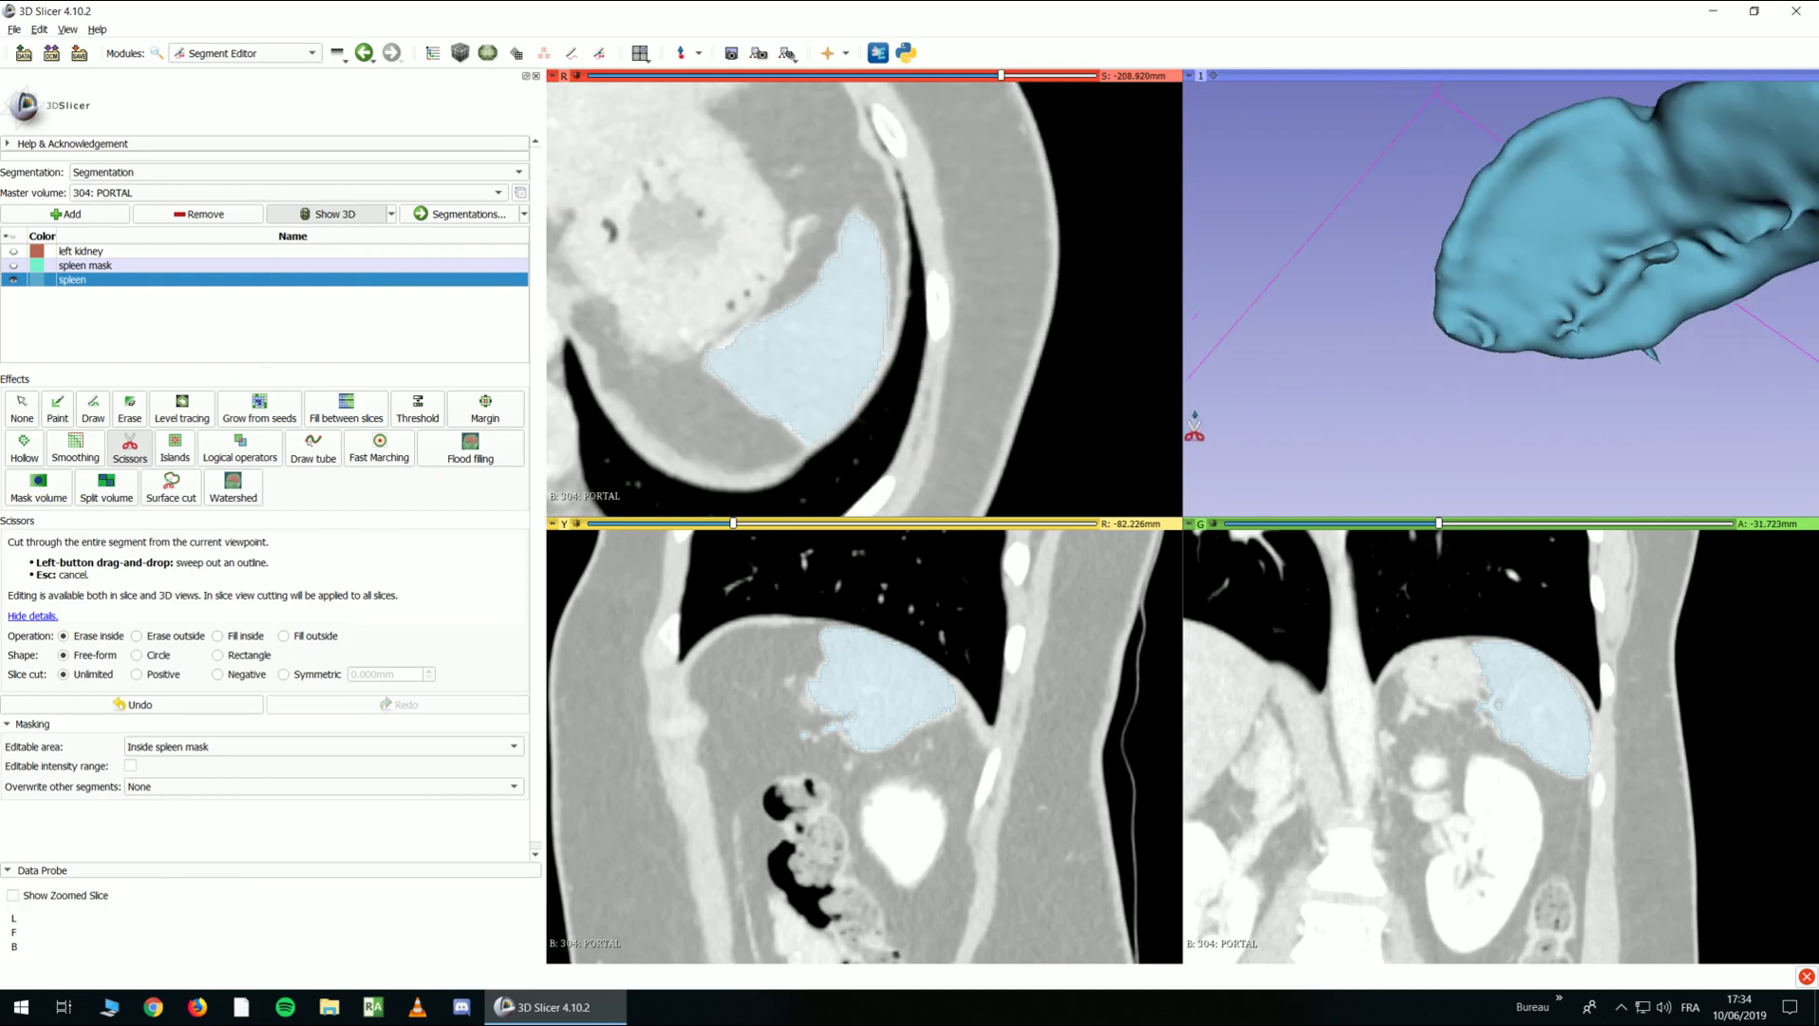
{"action": "left_click", "coordinate": [21, 406]}
{"action": "mouse_move", "coordinate": [1462, 284]}
{"action": "left_mouse_down"}
{"action": "mouse_move", "coordinate": [1502, 340]}
{"action": "mouse_move", "coordinate": [1487, 318]}
{"action": "mouse_move", "coordinate": [1409, 398]}
{"action": "mouse_move", "coordinate": [1348, 418]}
{"action": "left_mouse_up"}
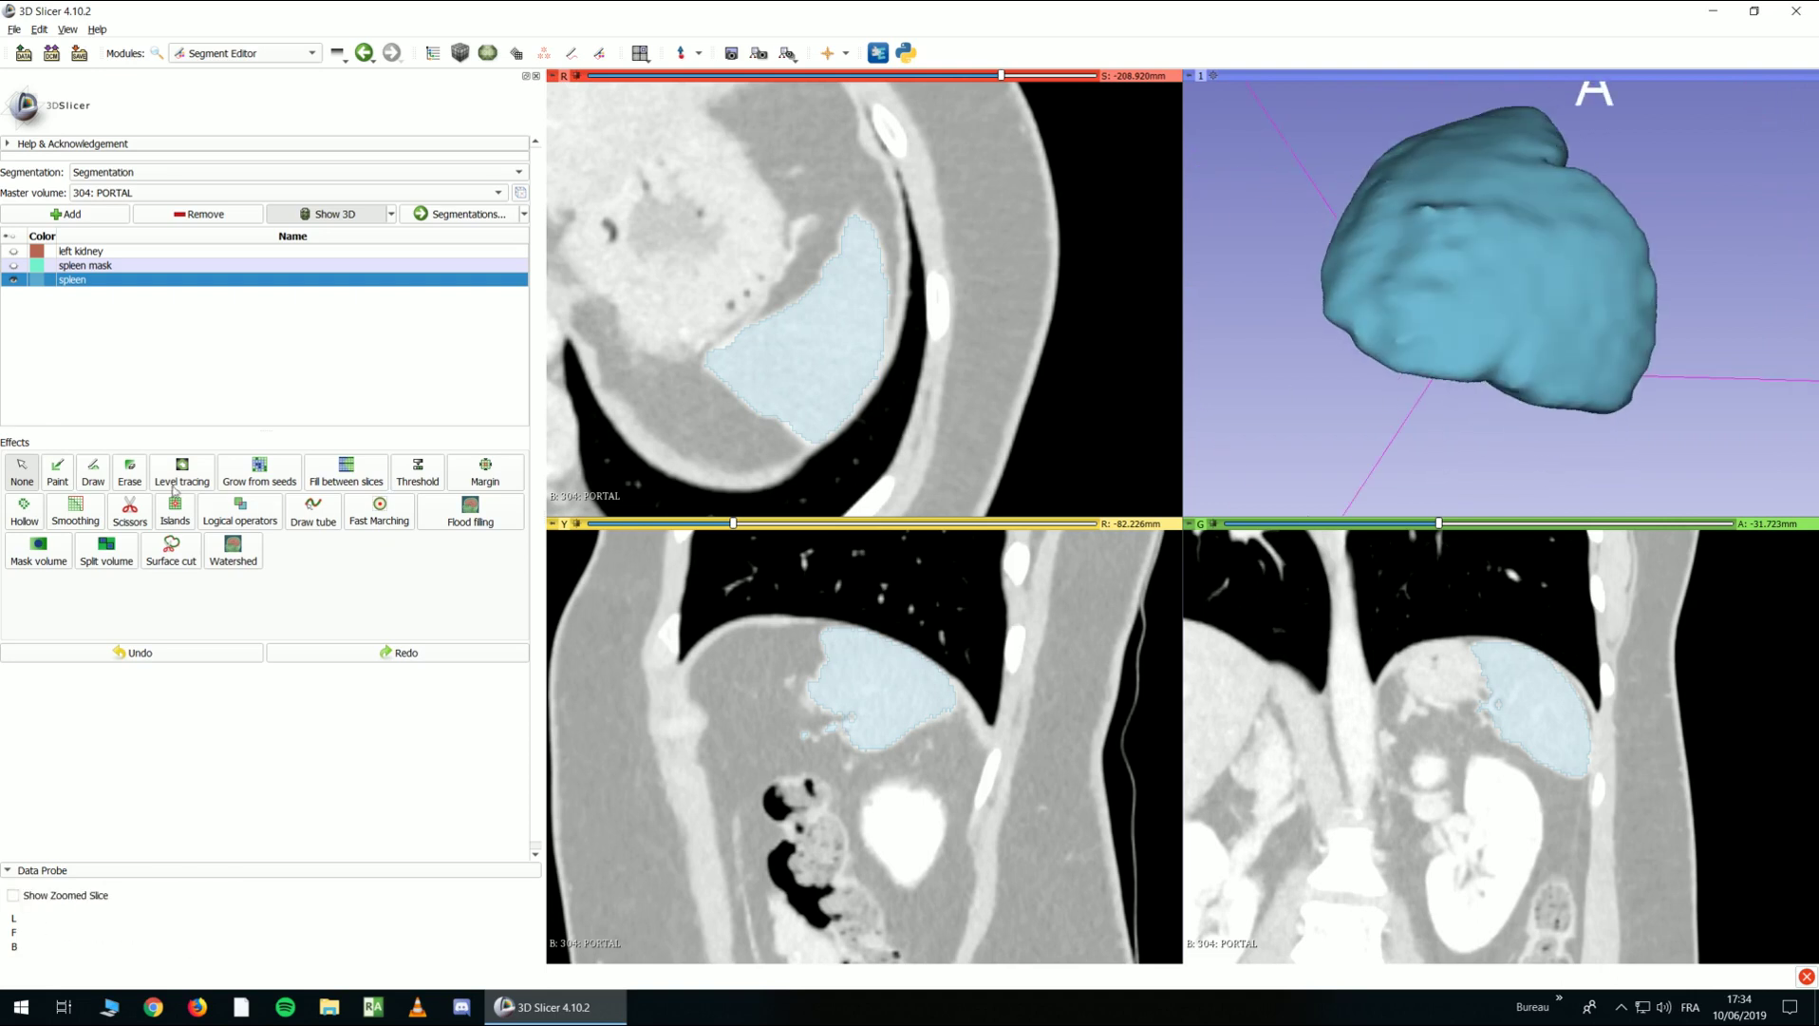
Smooth the spleen segment with the Gaussian method at a 3 mm standard deviation
{"action": "left_click", "coordinate": [76, 523]}
{"action": "left_click", "coordinate": [142, 688]}
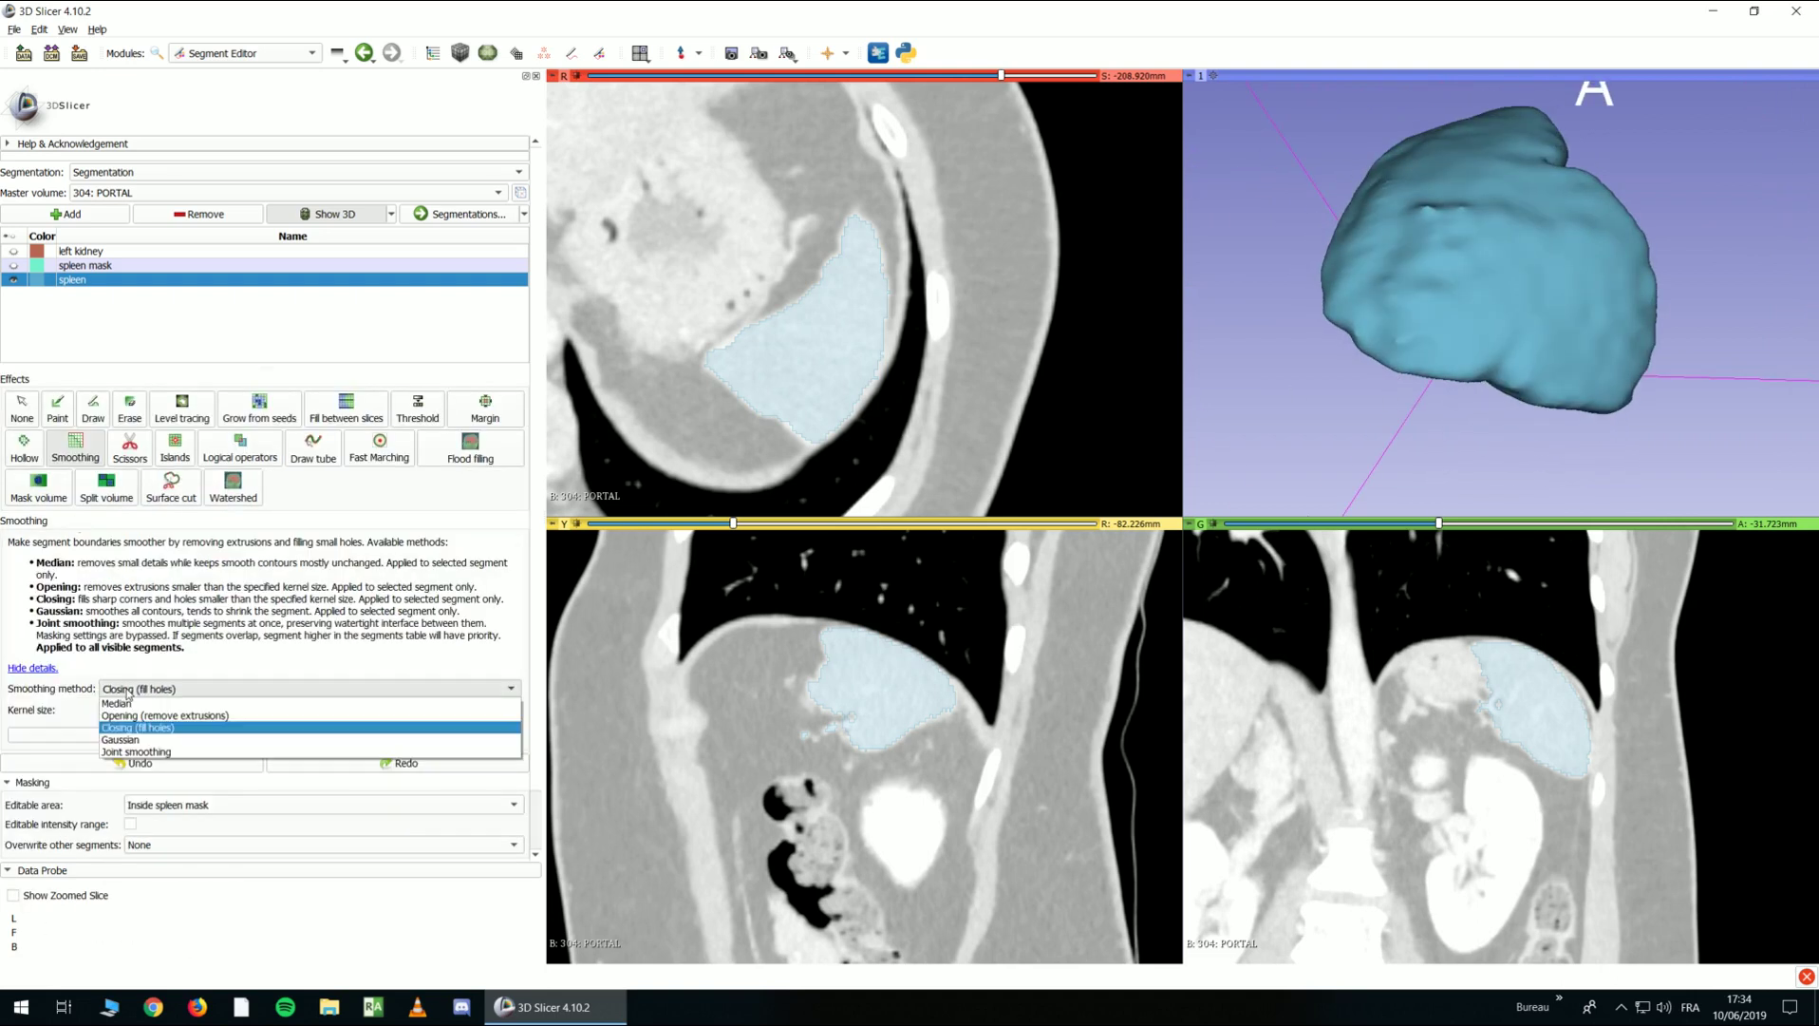
{"action": "left_click", "coordinate": [139, 739]}
{"action": "left_click_drag", "start_coordinate": [110, 711], "coordinate": [88, 718]}
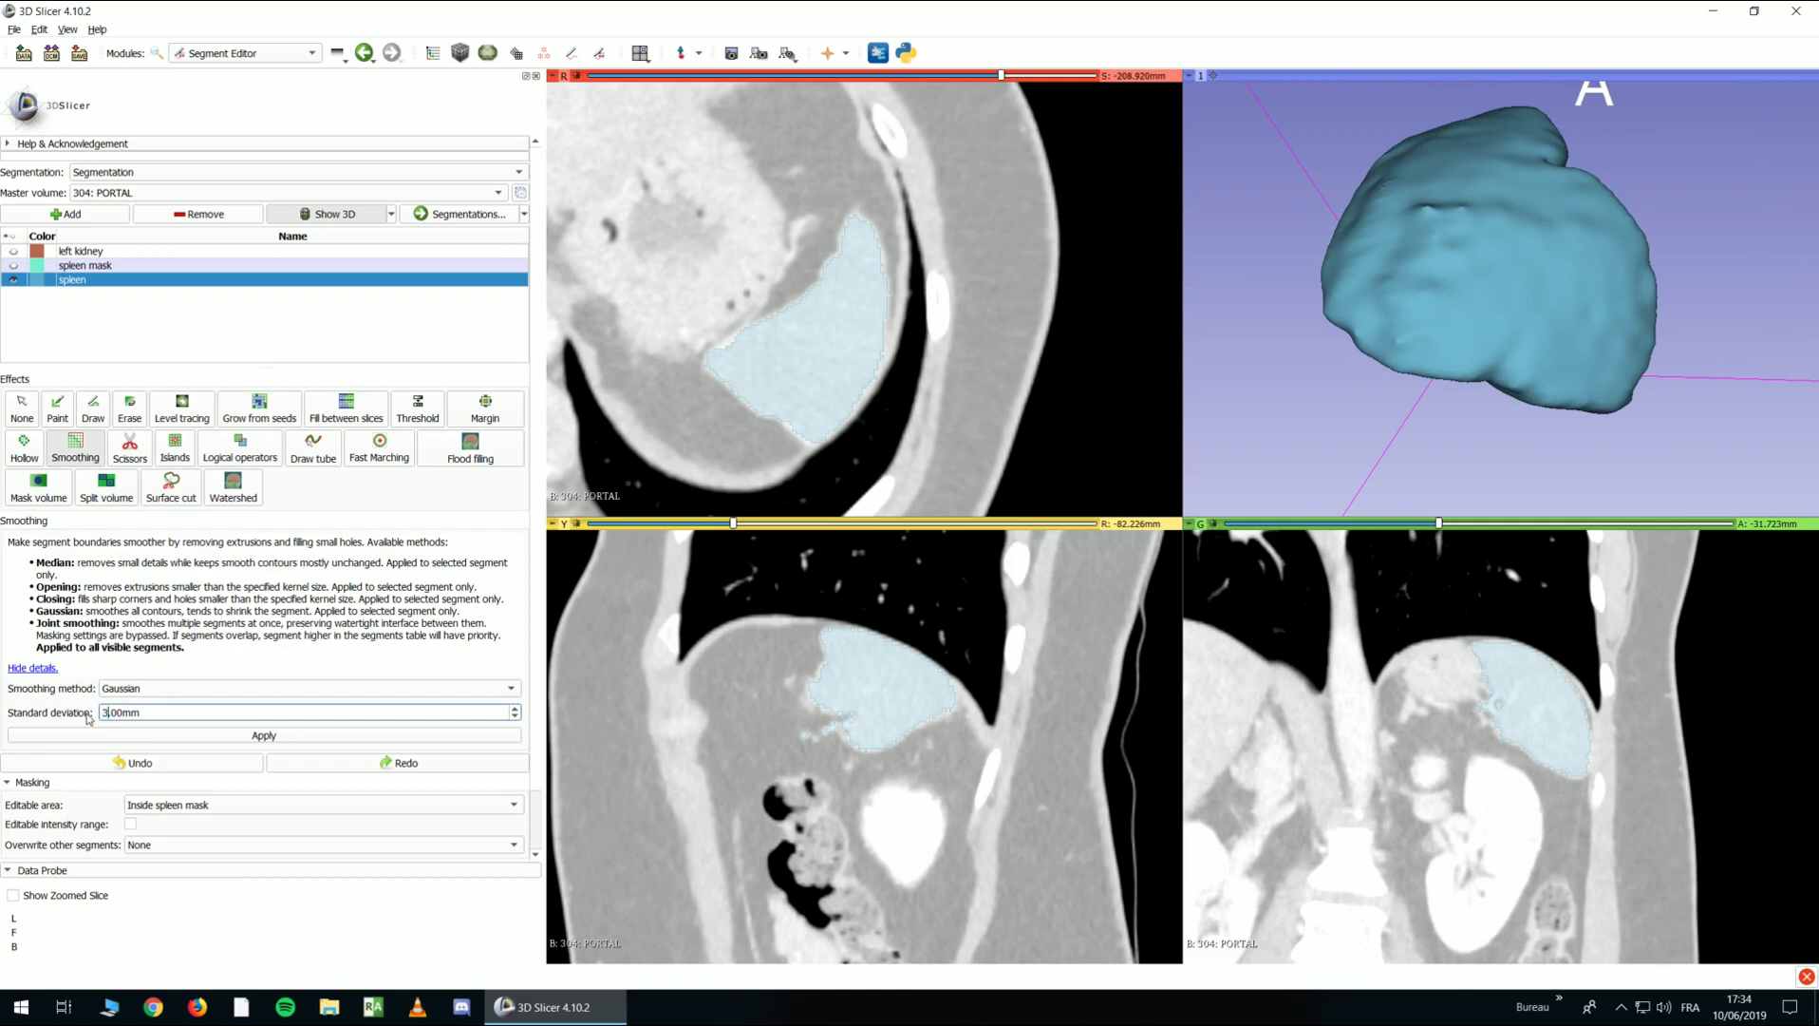
{"action": "left_click", "coordinate": [272, 737]}
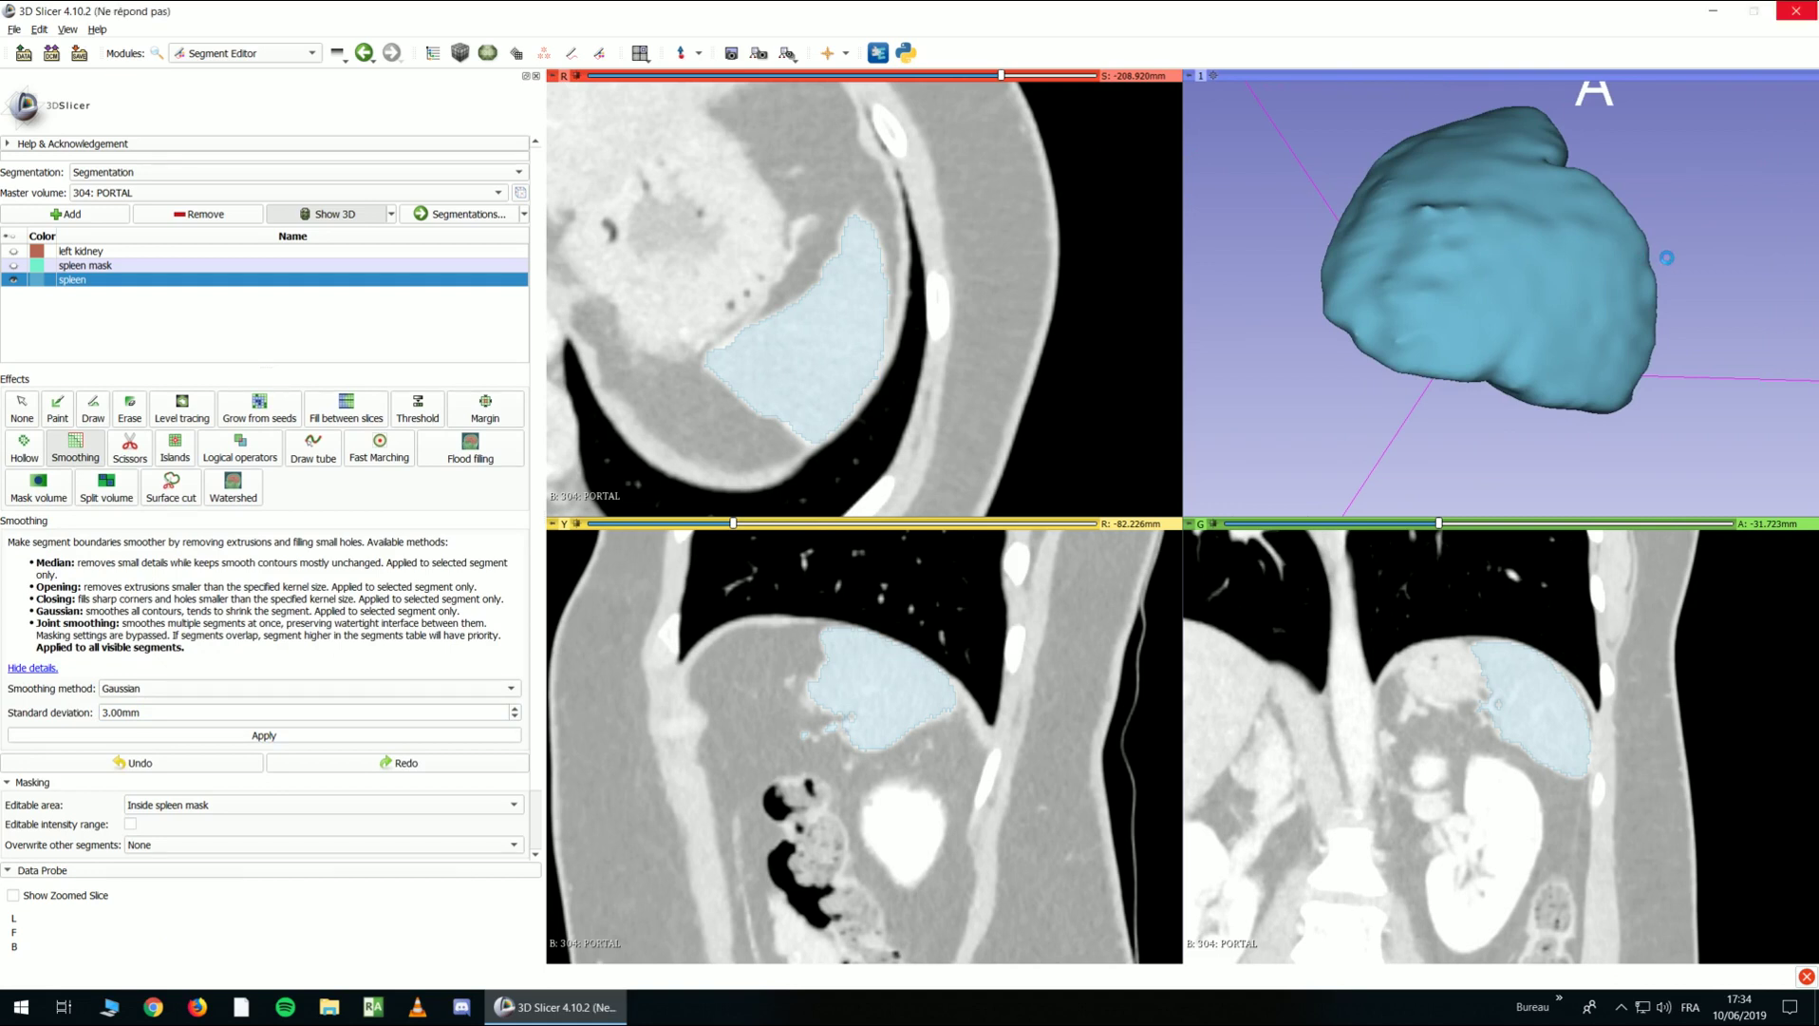
Show the left kidney together with the smoothed spleen and inspect both organs in 3D
{"action": "left_click_drag", "start_coordinate": [1234, 361], "coordinate": [1187, 394]}
{"action": "scroll", "coordinate": [1345, 324], "scroll_direction": "up", "scroll_amount": 2}
{"action": "scroll", "coordinate": [1345, 324], "scroll_direction": "down", "scroll_amount": 5}
{"action": "left_click", "coordinate": [14, 250]}
{"action": "left_click_drag", "start_coordinate": [1201, 365], "coordinate": [1396, 371]}
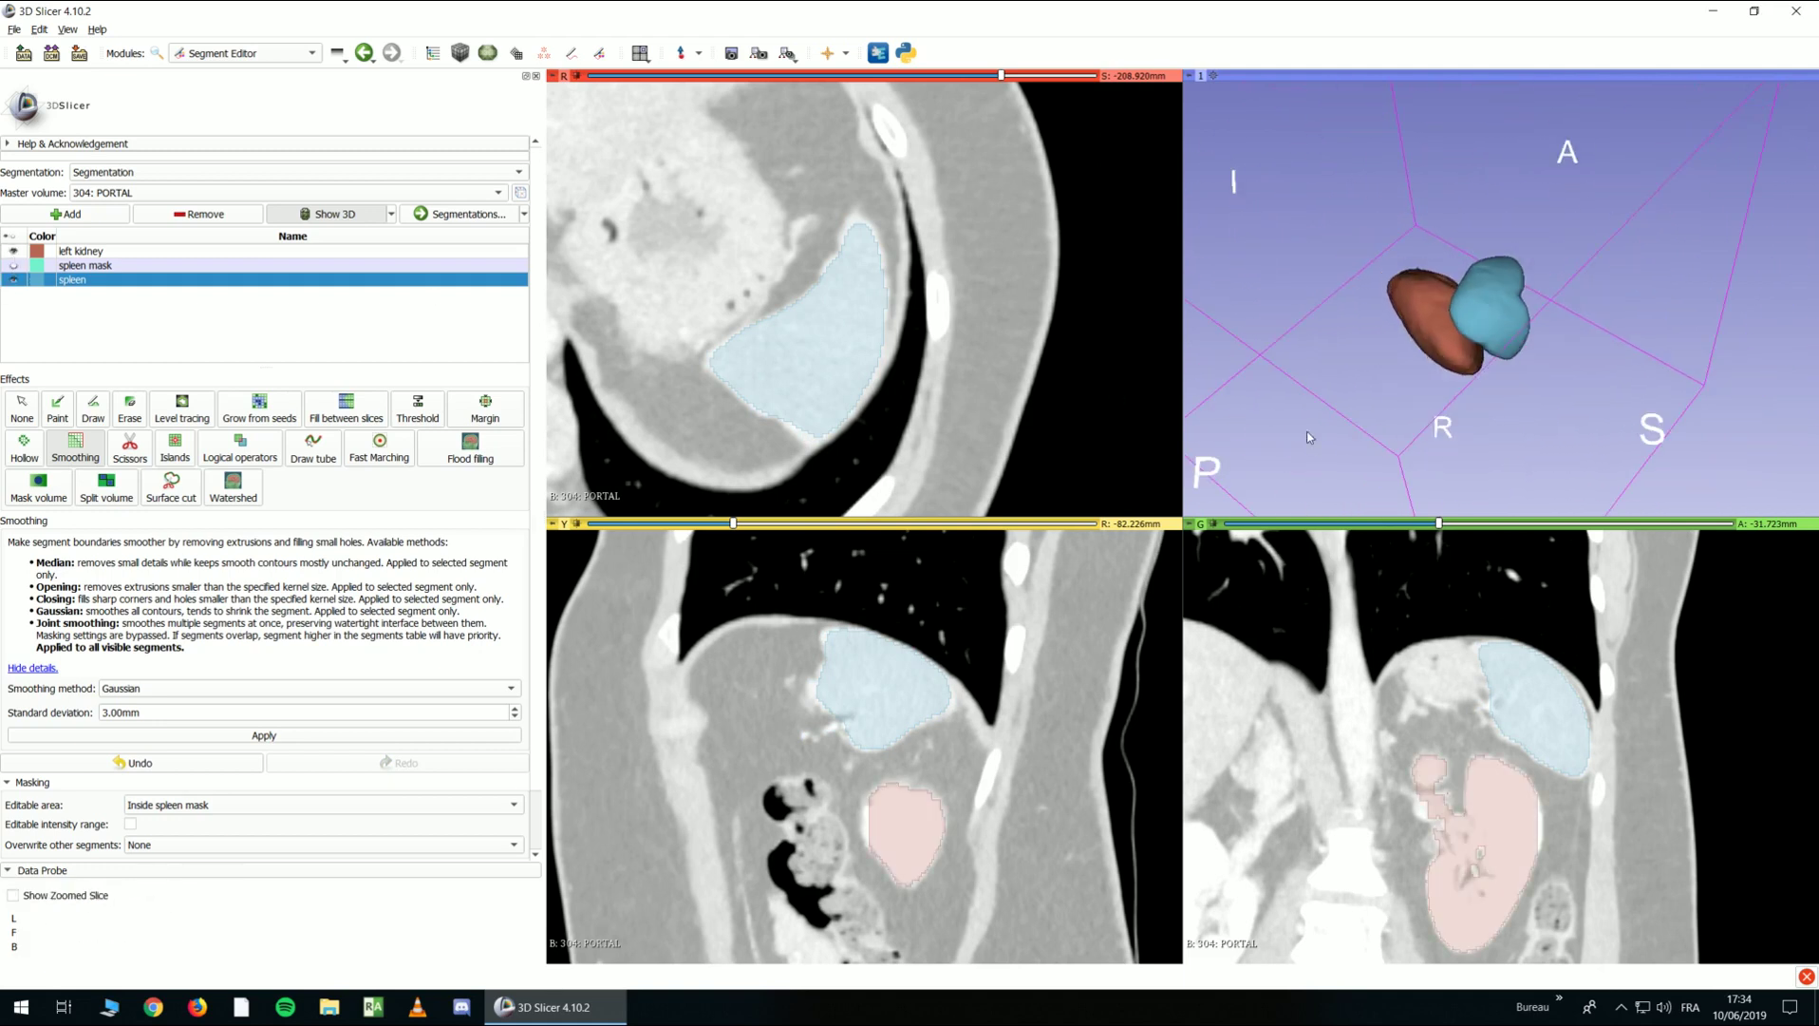
Adjust the CT window/level to a darker, higher-contrast display and check both segments in the zoomed-out axial and coronal slices
{"action": "scroll", "coordinate": [606, 310], "scroll_direction": "up", "scroll_amount": 2}
{"action": "left_click_drag", "start_coordinate": [627, 275], "coordinate": [666, 230]}
{"action": "scroll", "coordinate": [817, 600], "scroll_direction": "down", "scroll_amount": 7}
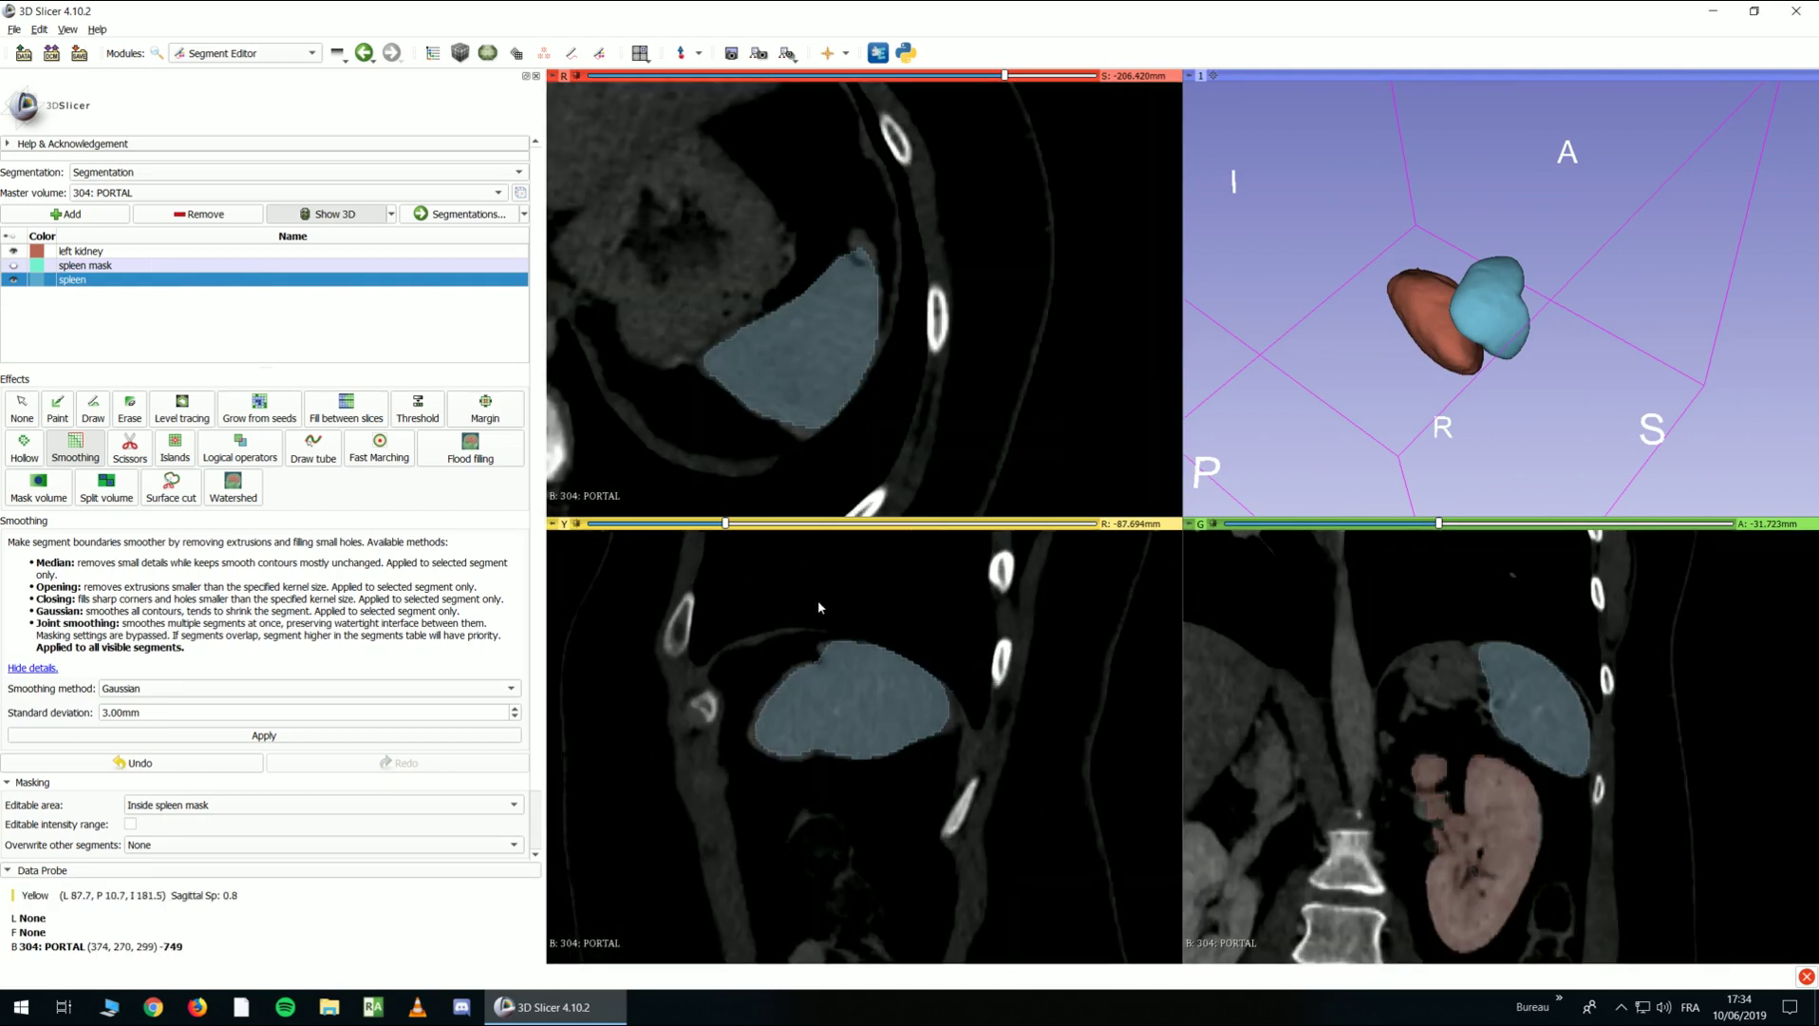
{"action": "key", "text": "shift"}
{"action": "scroll", "coordinate": [808, 399], "scroll_direction": "down", "scroll_amount": 6, "text": "ctrl"}
{"action": "middle_click_drag", "start_coordinate": [797, 360], "coordinate": [924, 351]}
{"action": "scroll", "coordinate": [1473, 770], "scroll_direction": "down", "scroll_amount": 2, "text": "ctrl"}
{"action": "middle_click_drag", "start_coordinate": [1473, 770], "coordinate": [1467, 740]}
{"action": "scroll", "coordinate": [987, 421], "scroll_direction": "up", "scroll_amount": 20}
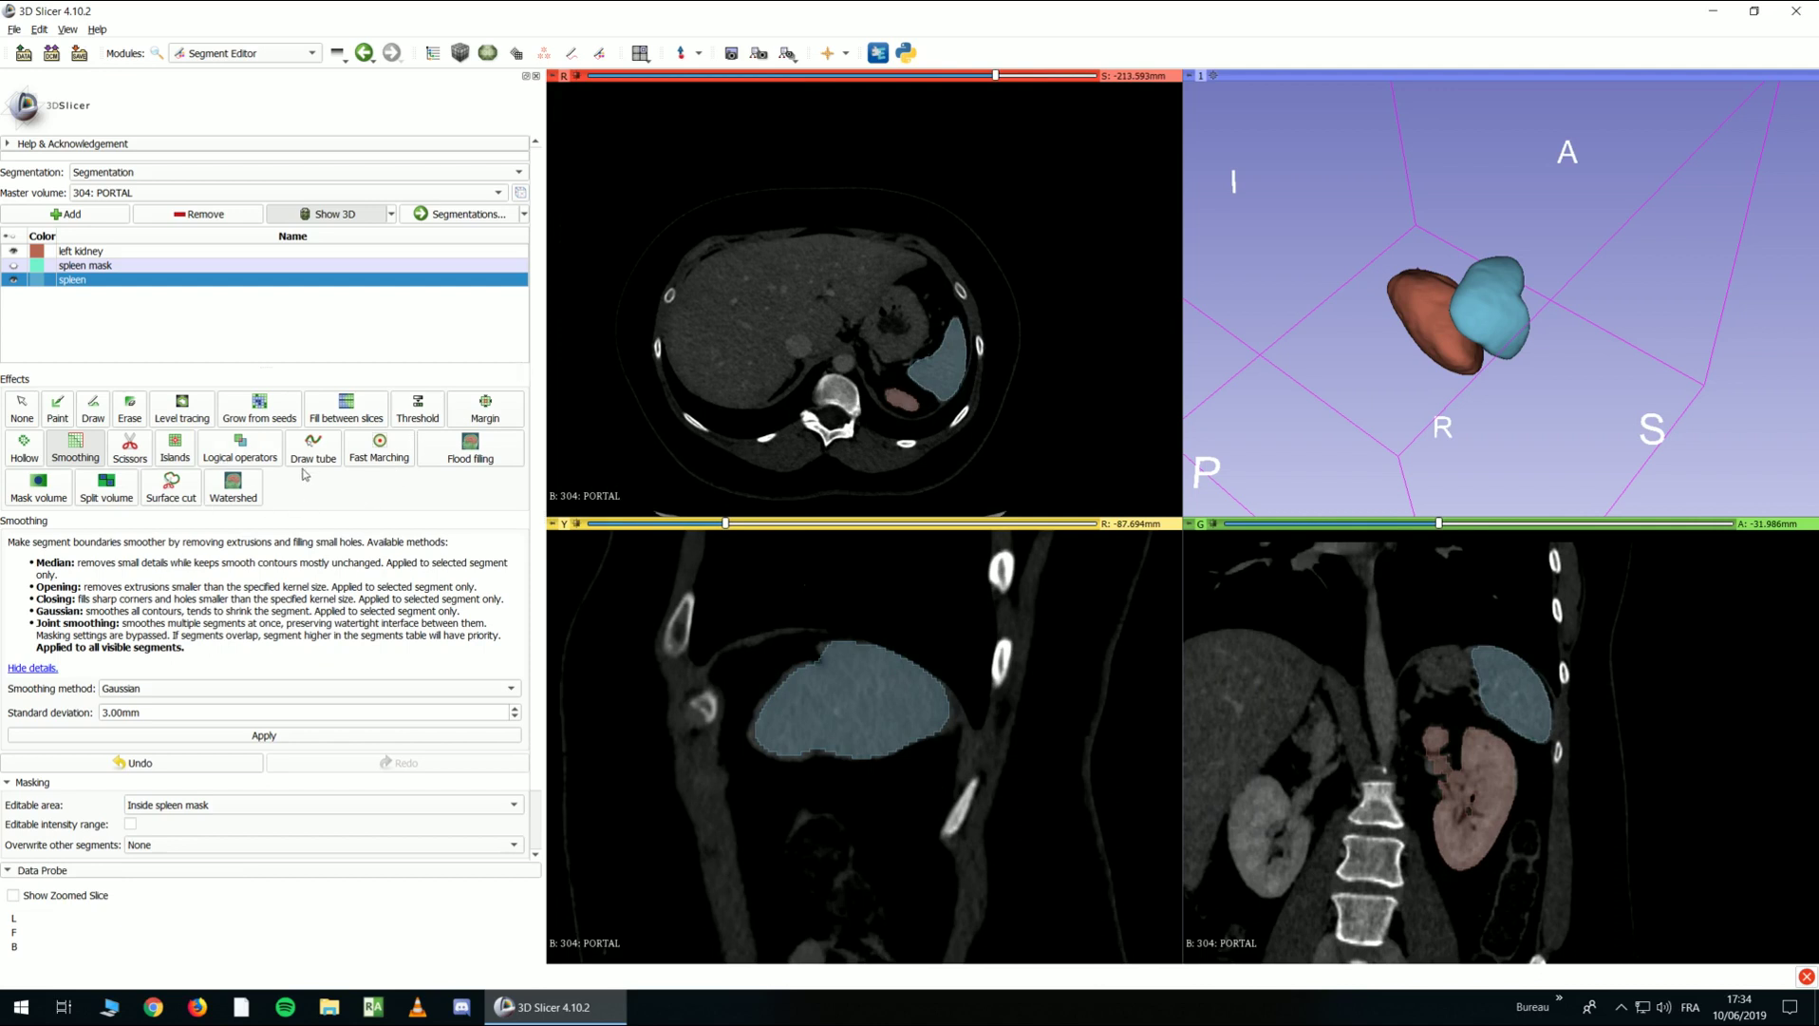
Activate the Logical operators effect and show the spleen mask over the left kidney and spleen, checking their overlap in the axial slices
{"action": "left_click", "coordinate": [249, 458]}
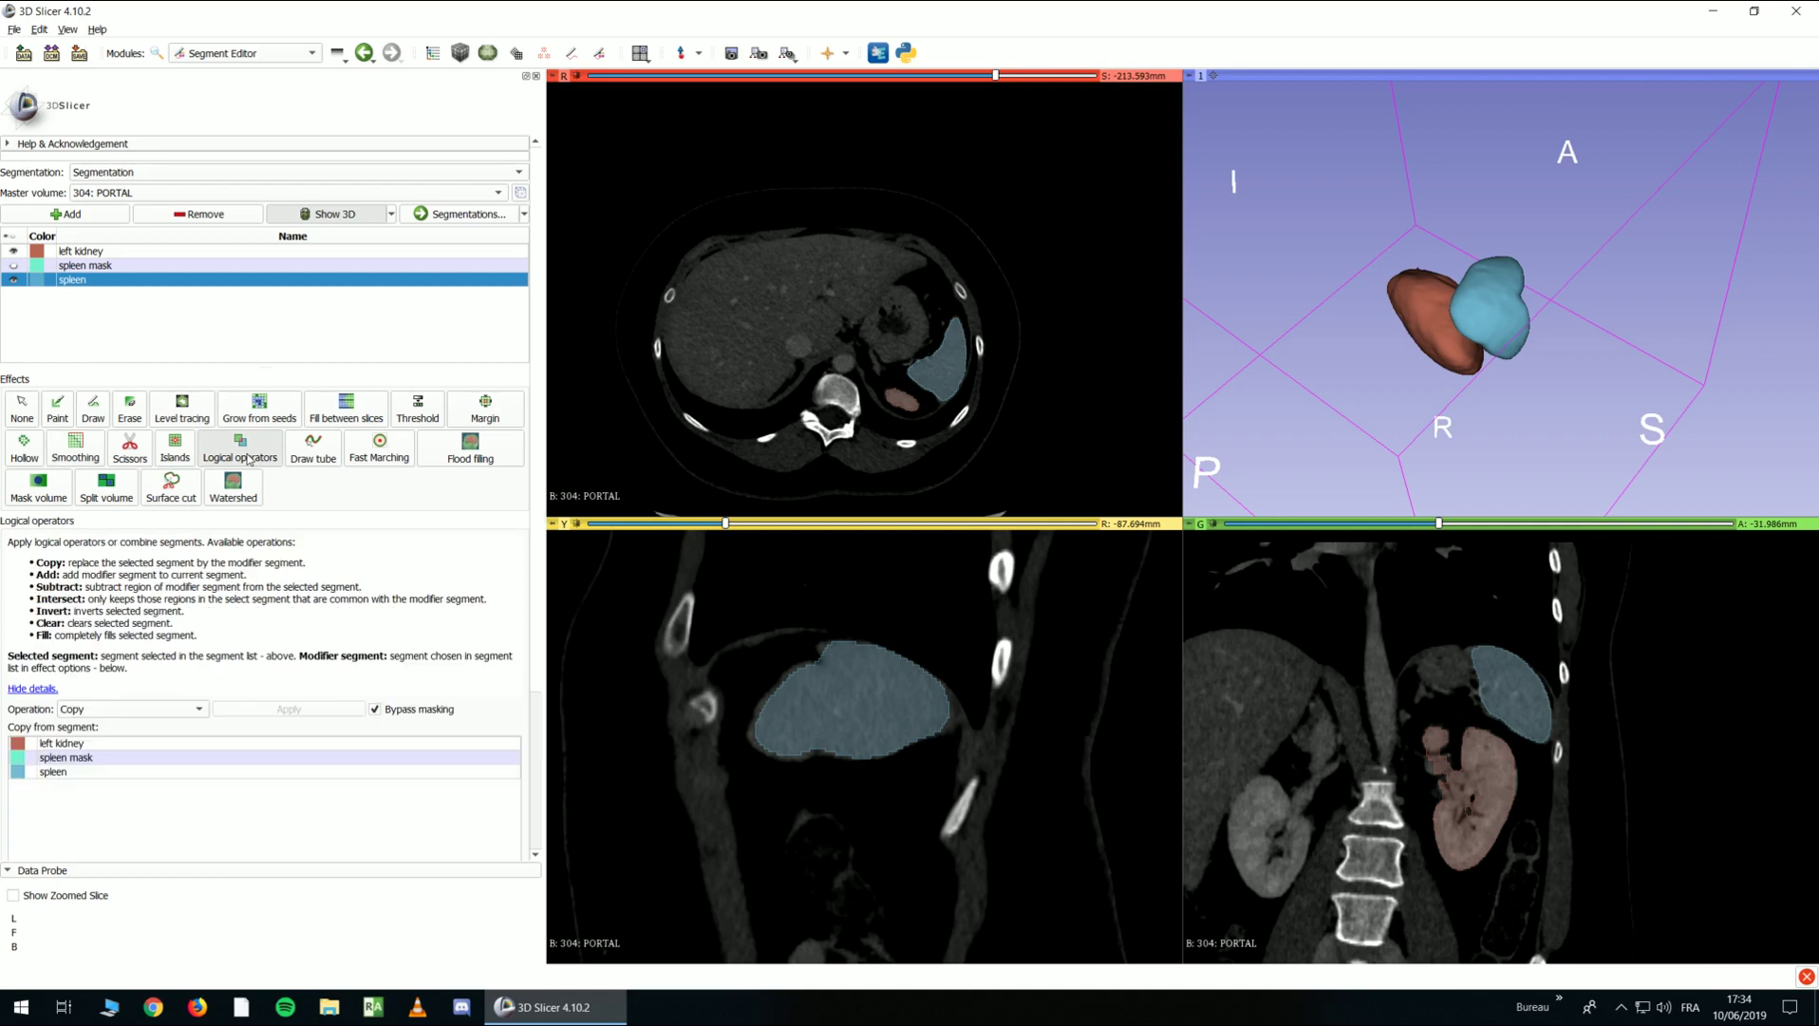
{"action": "scroll", "coordinate": [892, 303], "scroll_direction": "up", "scroll_amount": 8}
{"action": "scroll", "coordinate": [892, 304], "scroll_direction": "down", "scroll_amount": 12}
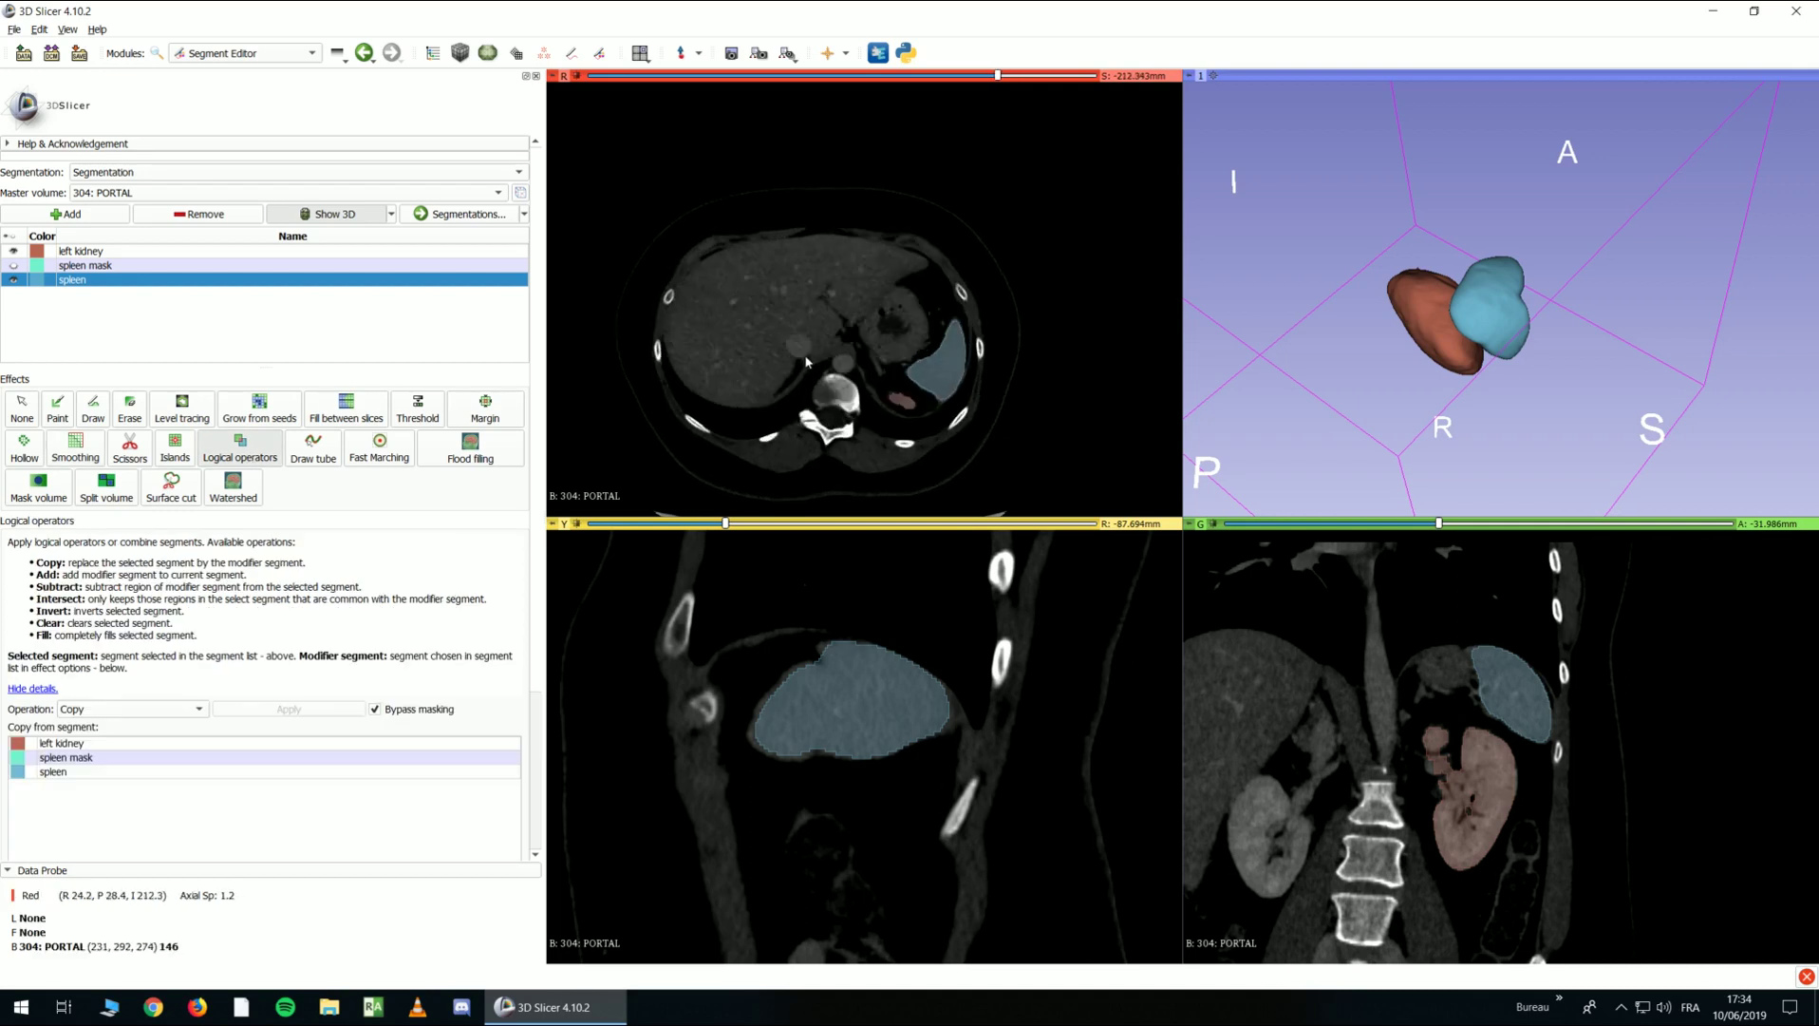
{"action": "left_click", "coordinate": [13, 265]}
{"action": "scroll", "coordinate": [896, 364], "scroll_direction": "down", "scroll_amount": 15}
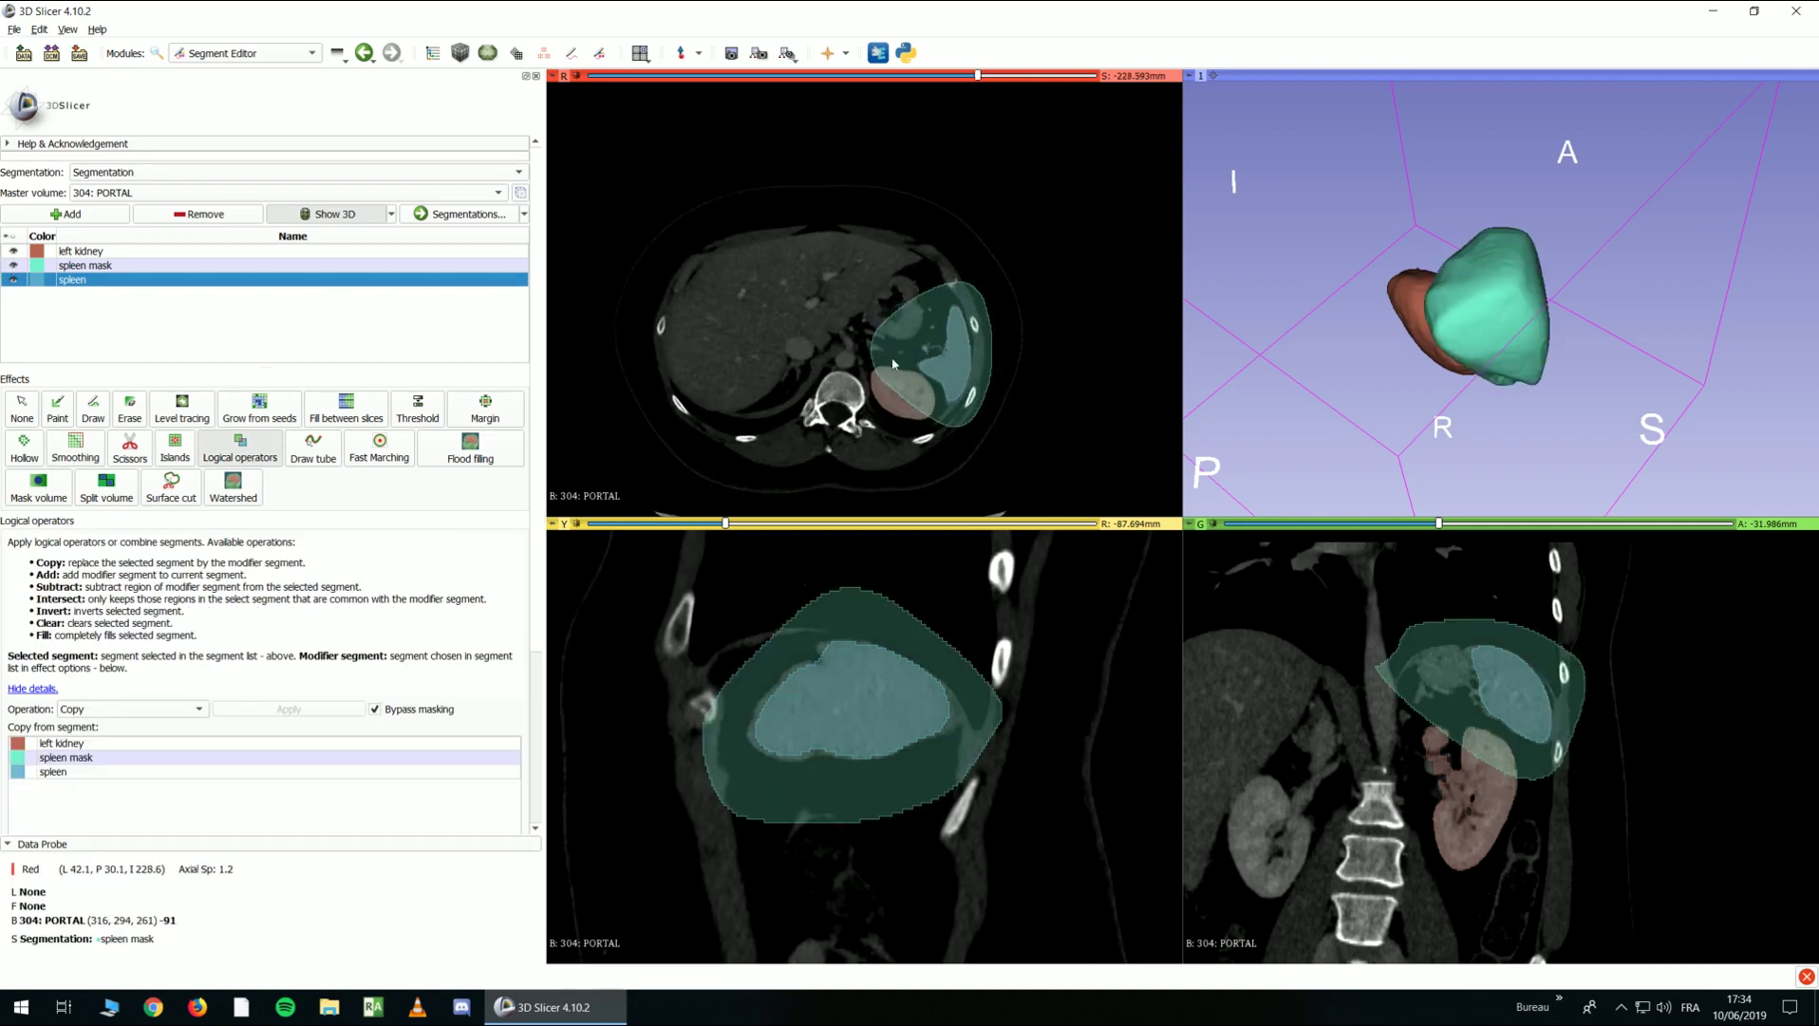
{"action": "scroll", "coordinate": [902, 363], "scroll_direction": "up", "scroll_amount": 6}
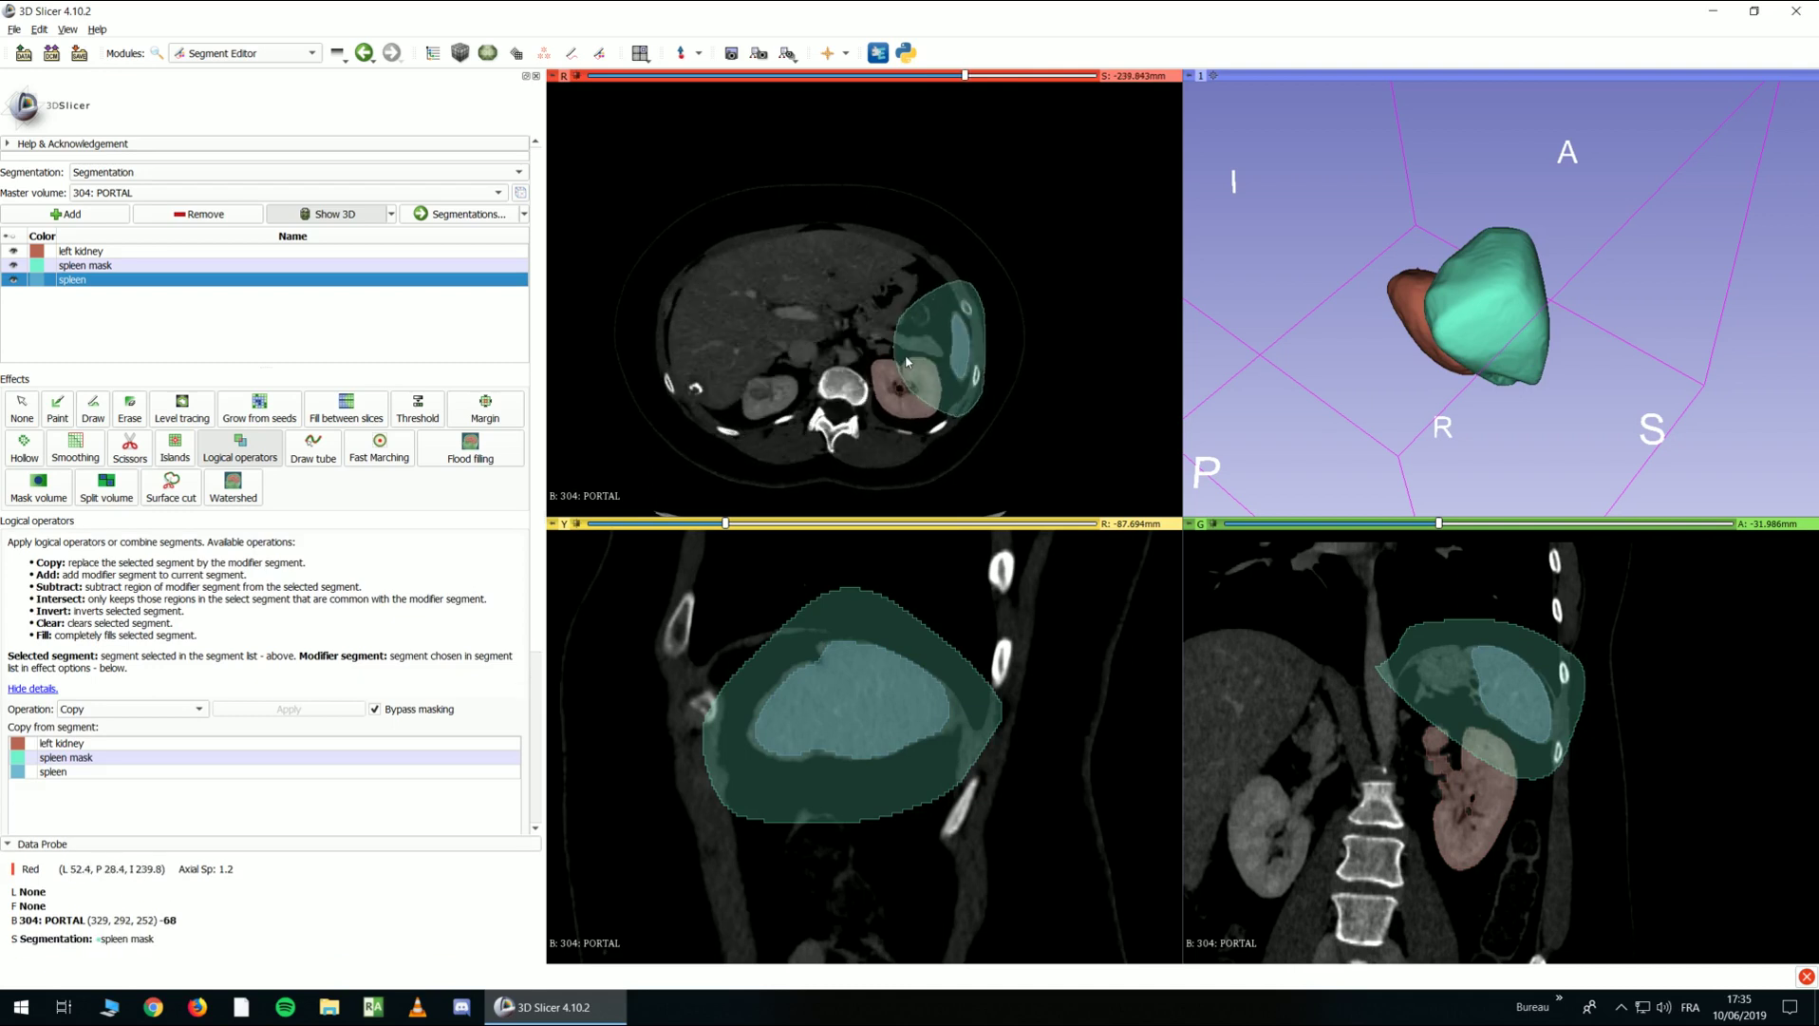
{"action": "scroll", "coordinate": [913, 362], "scroll_direction": "up", "scroll_amount": 4}
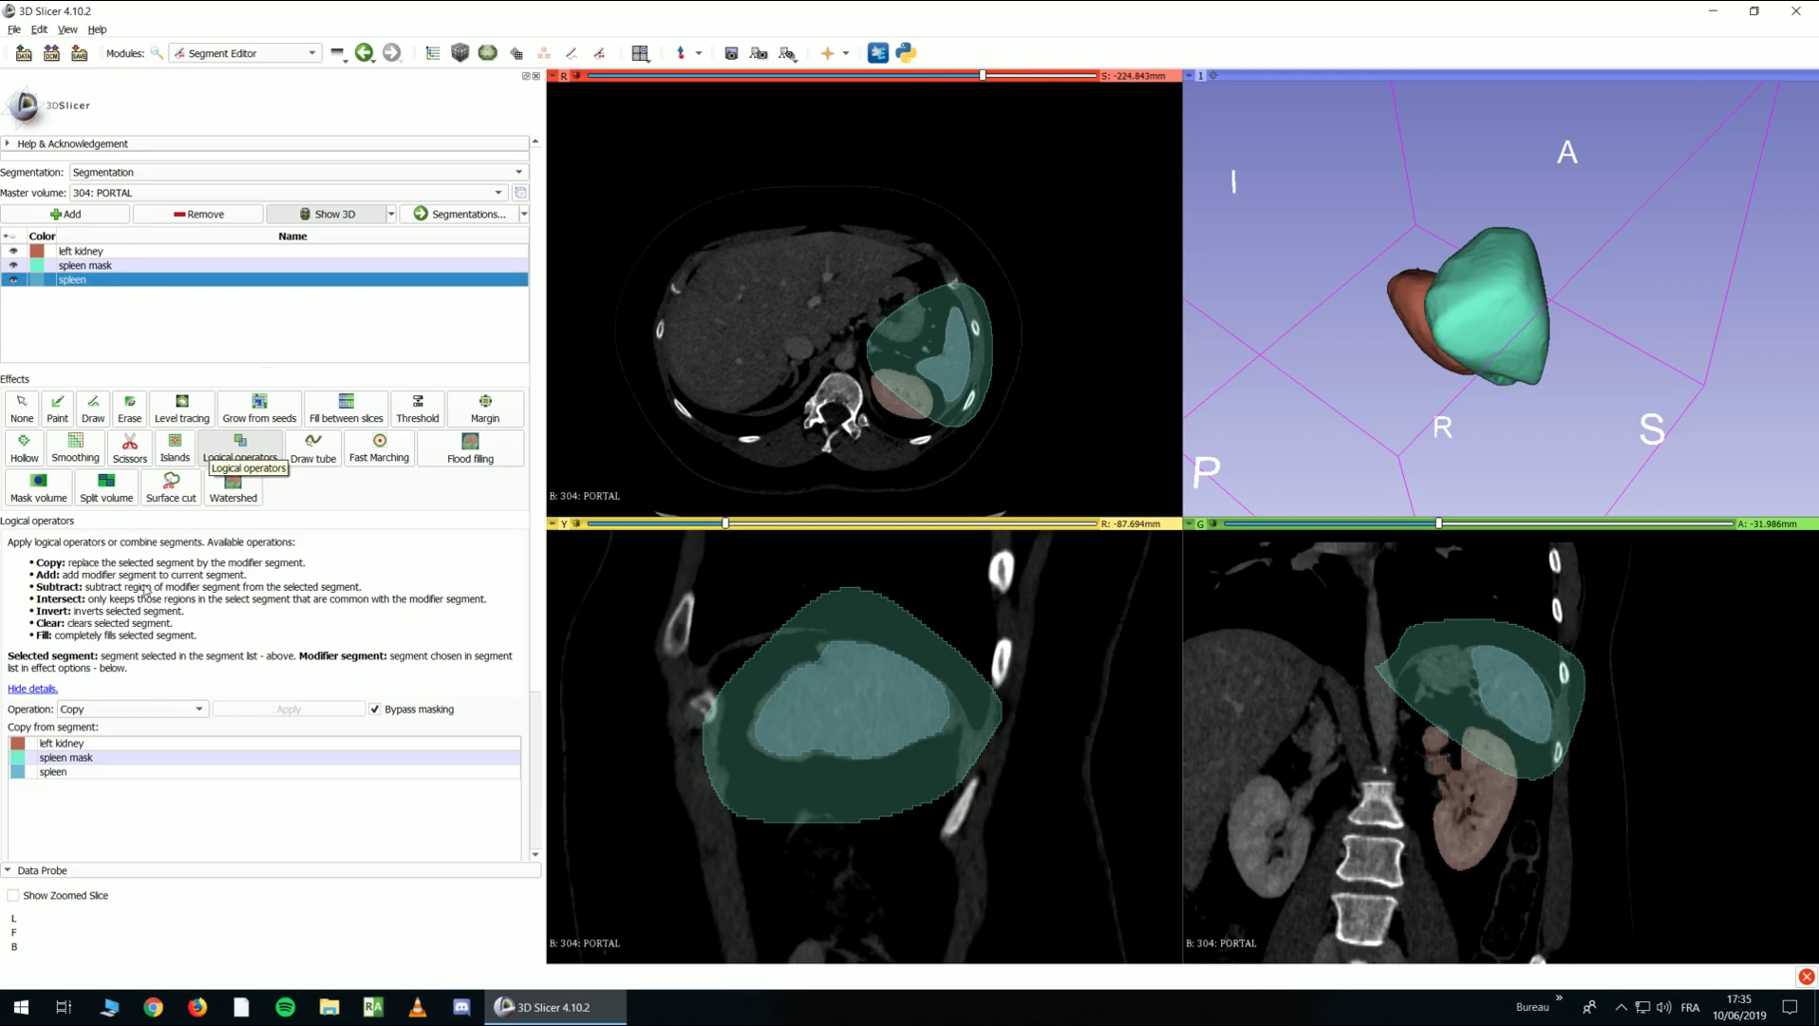
{"action": "scroll", "coordinate": [145, 594], "scroll_direction": "down", "scroll_amount": 4}
{"action": "scroll", "coordinate": [787, 360], "scroll_direction": "up", "scroll_amount": 9}
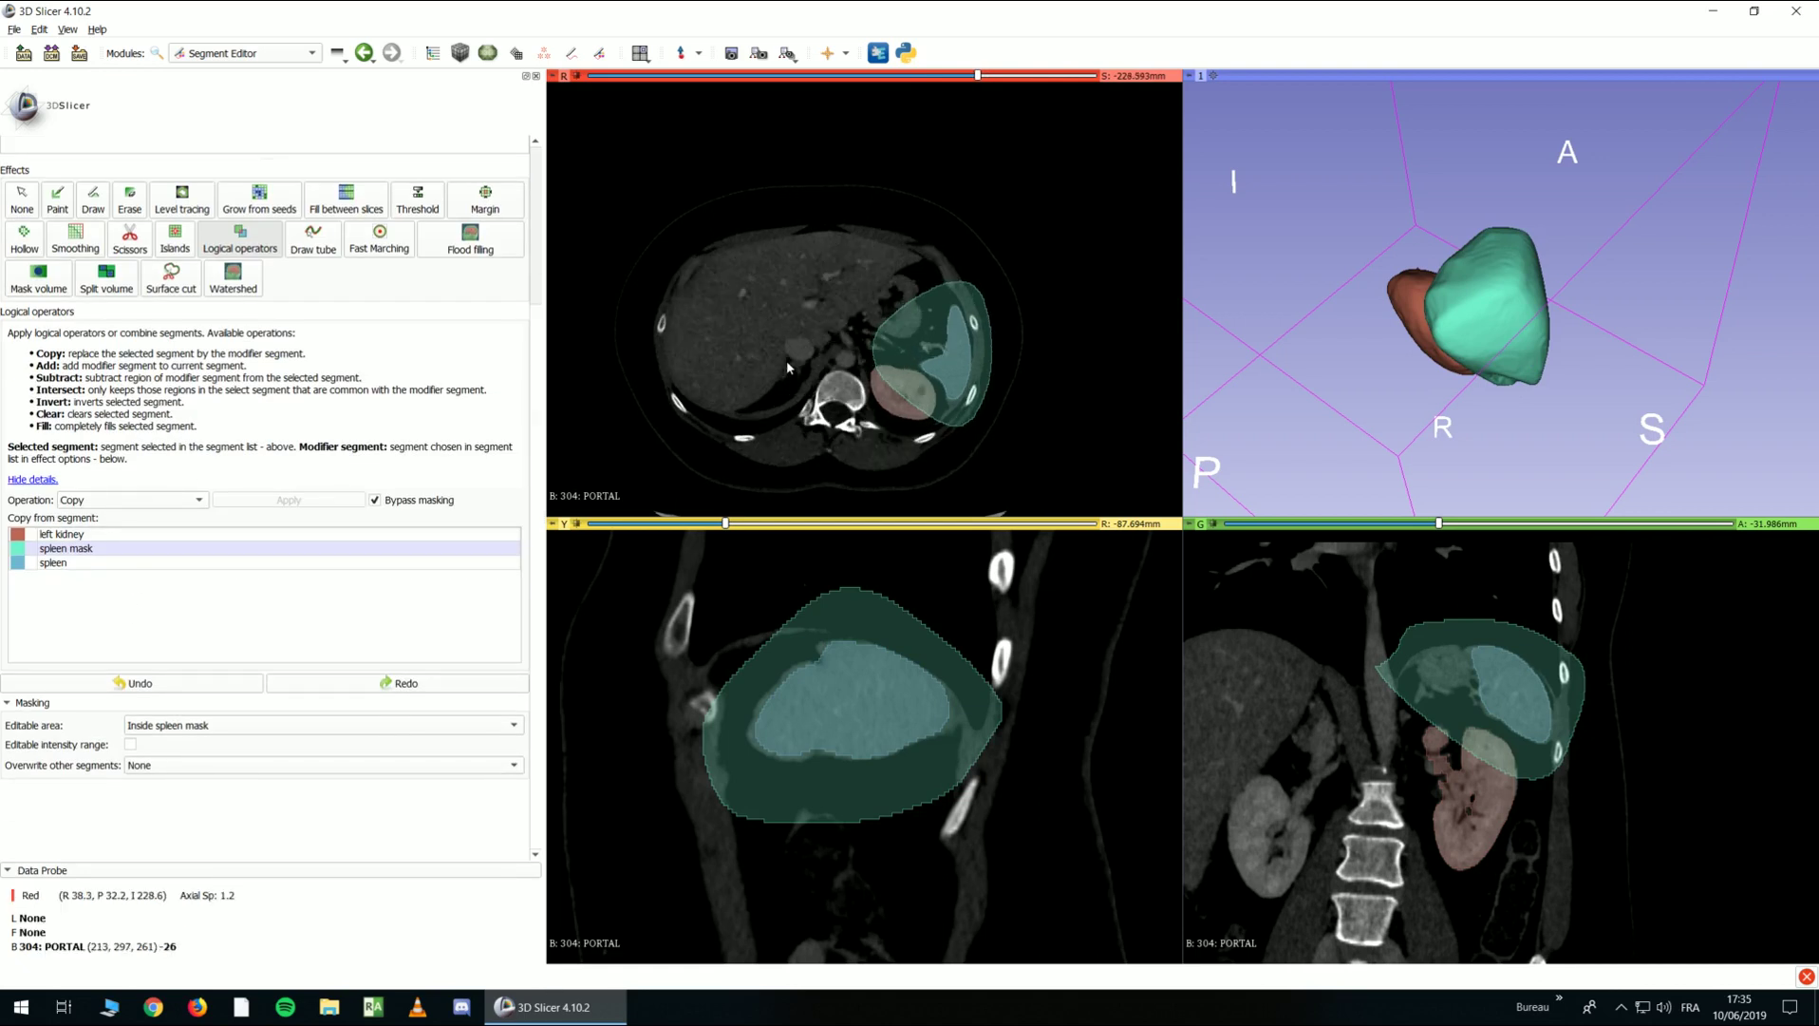
{"action": "scroll", "coordinate": [778, 381], "scroll_direction": "down", "scroll_amount": 5}
{"action": "left_click", "coordinate": [104, 499]}
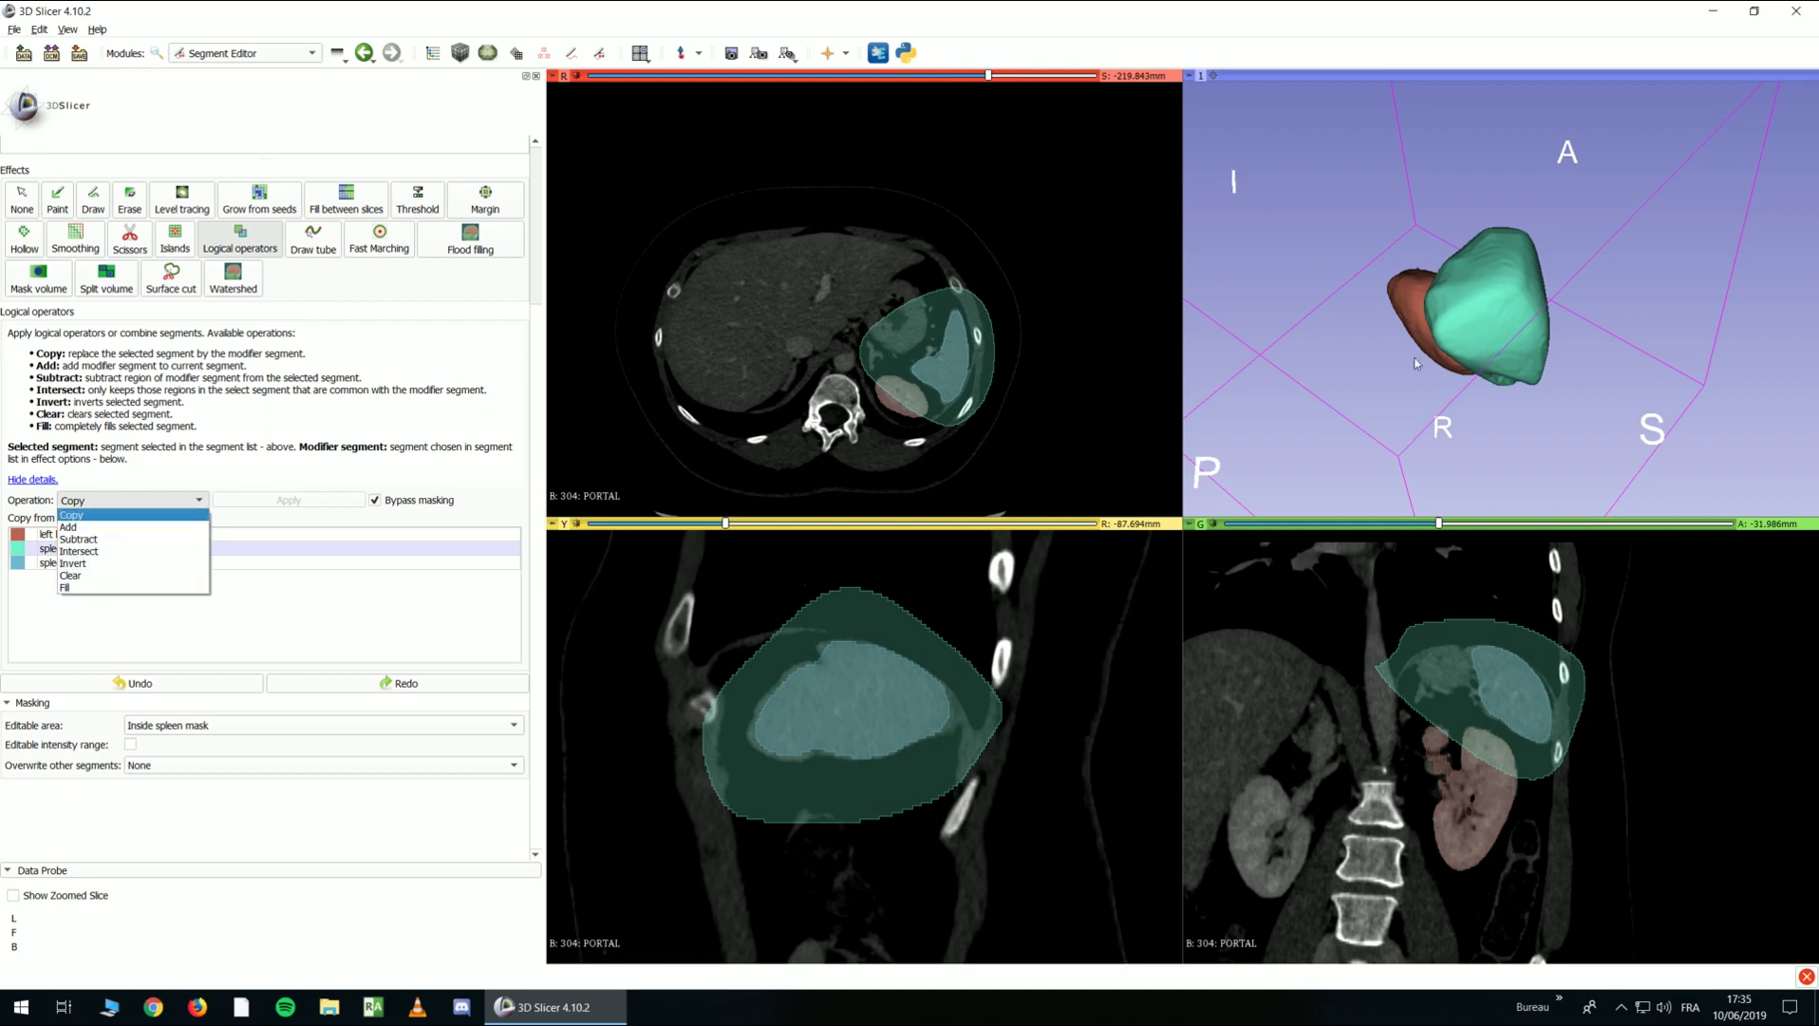
{"action": "left_click", "coordinate": [253, 457]}
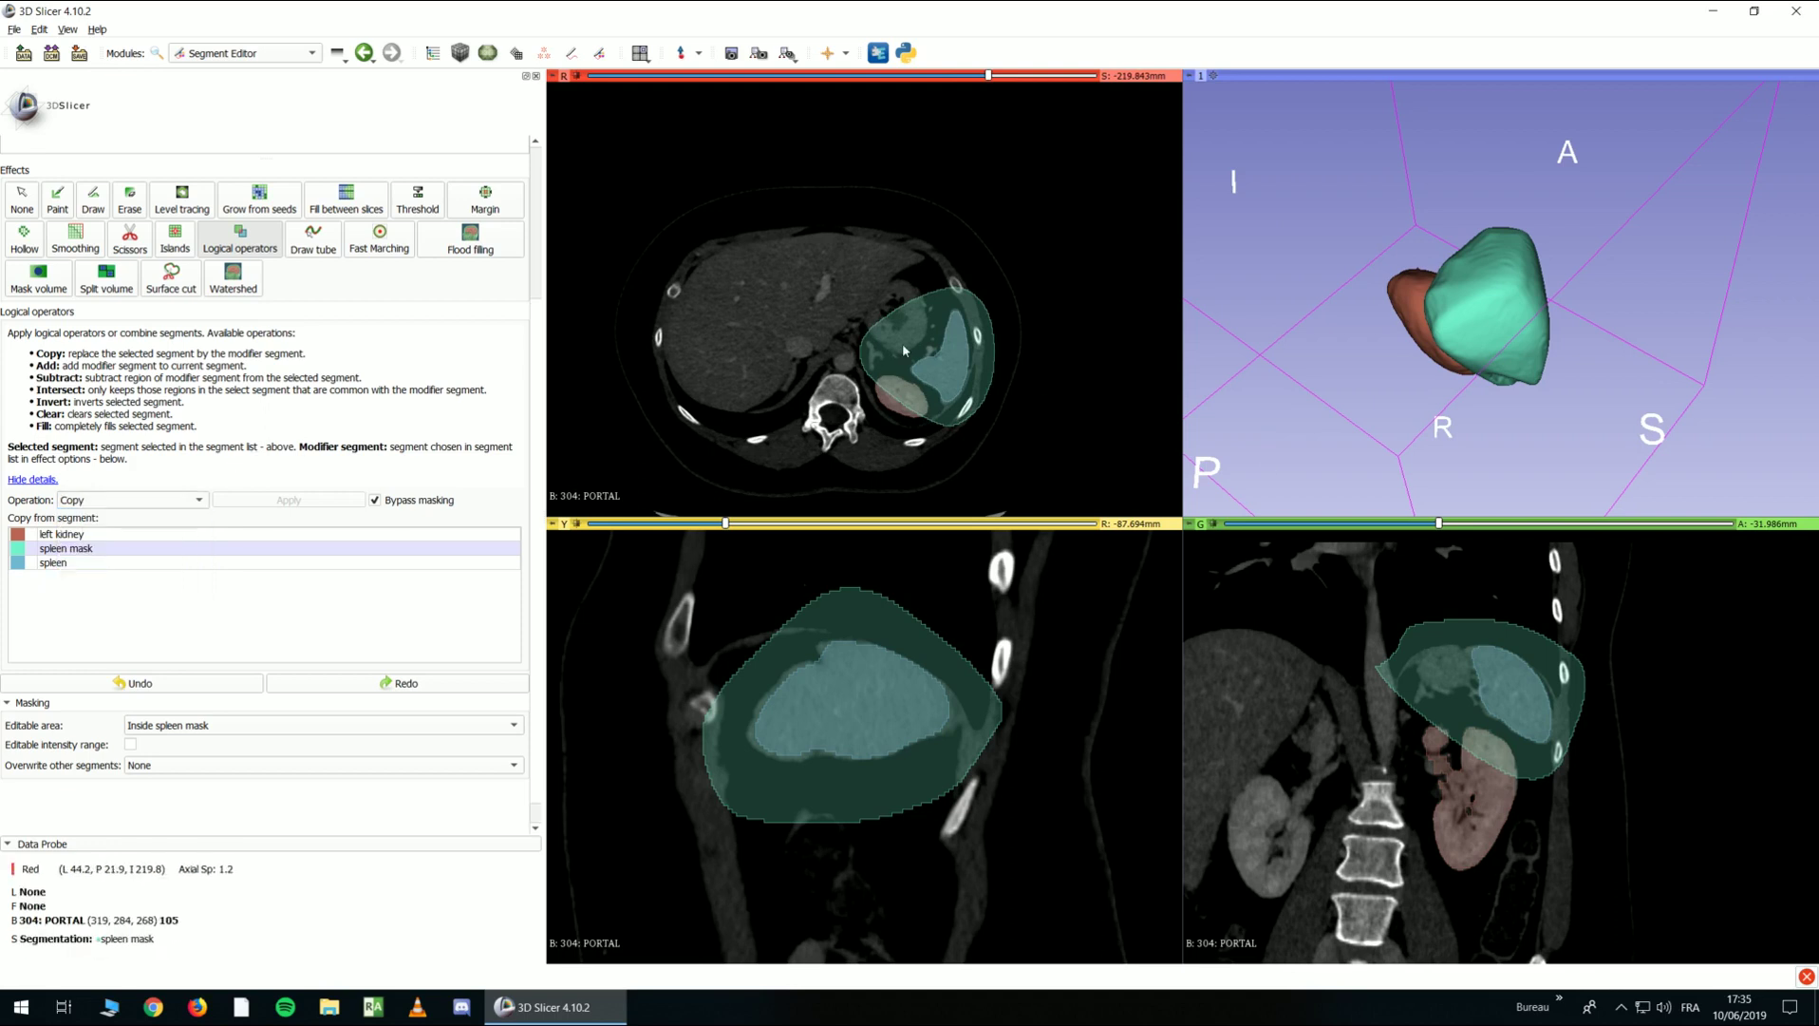
{"action": "scroll", "coordinate": [80, 350], "scroll_direction": "up", "scroll_amount": 4}
Toggle the visibility of the spleen mask and the spleen to compare the two segments
{"action": "left_click", "coordinate": [13, 266]}
{"action": "left_click", "coordinate": [14, 266]}
{"action": "left_click", "coordinate": [14, 279]}
{"action": "left_click", "coordinate": [14, 279]}
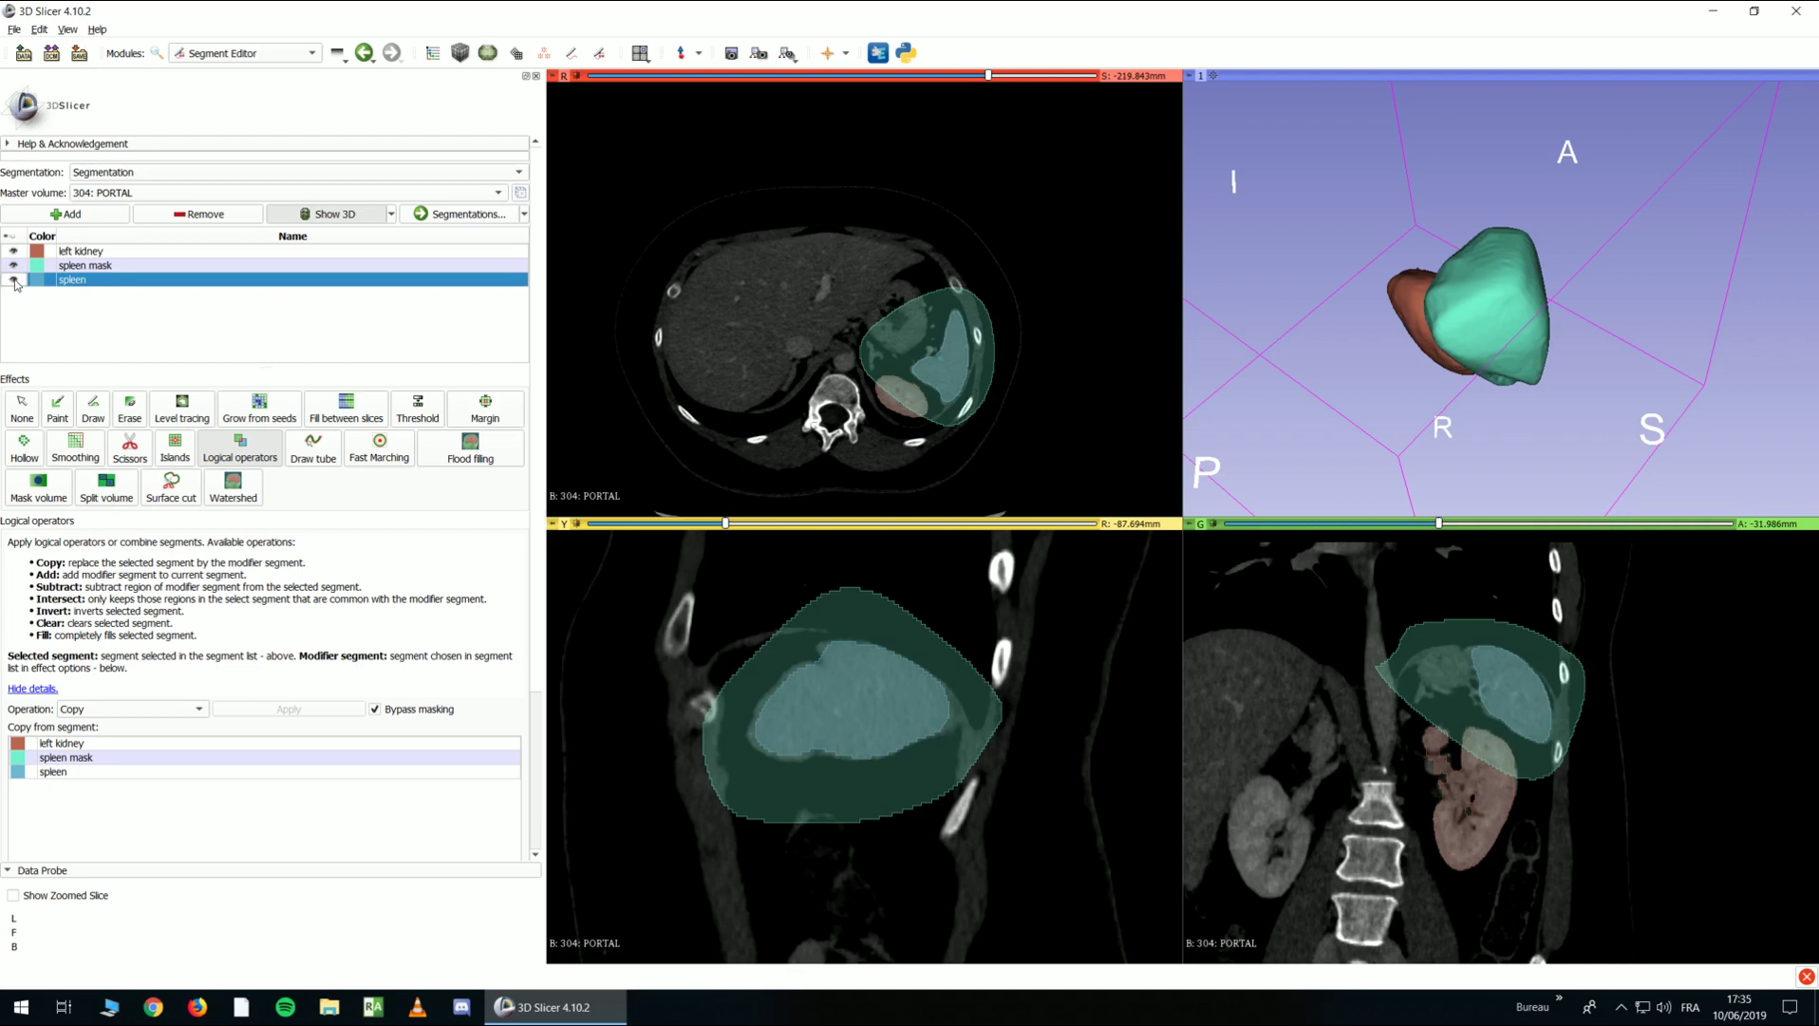
{"action": "left_click", "coordinate": [14, 279]}
{"action": "left_click", "coordinate": [14, 279]}
{"action": "scroll", "coordinate": [665, 358], "scroll_direction": "down", "scroll_amount": 3}
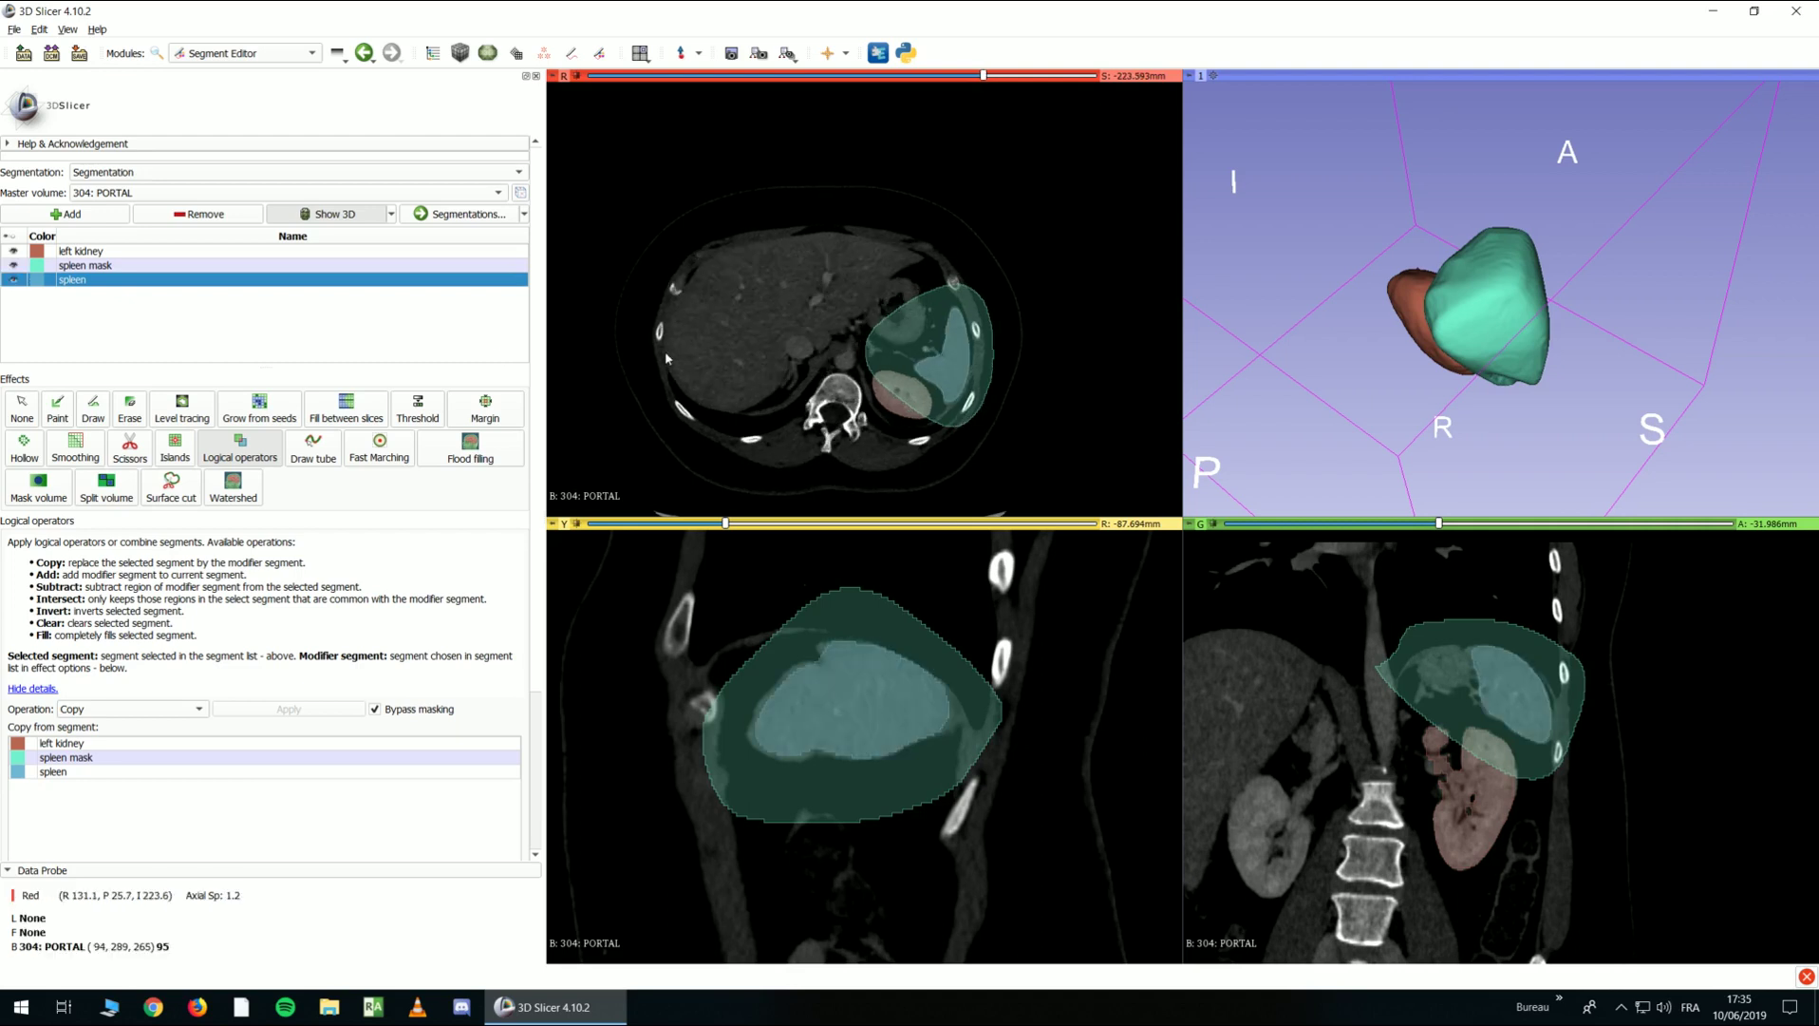
Subtract the spleen segment from the spleen mask with the Logical operators effect
{"action": "left_click", "coordinate": [81, 267]}
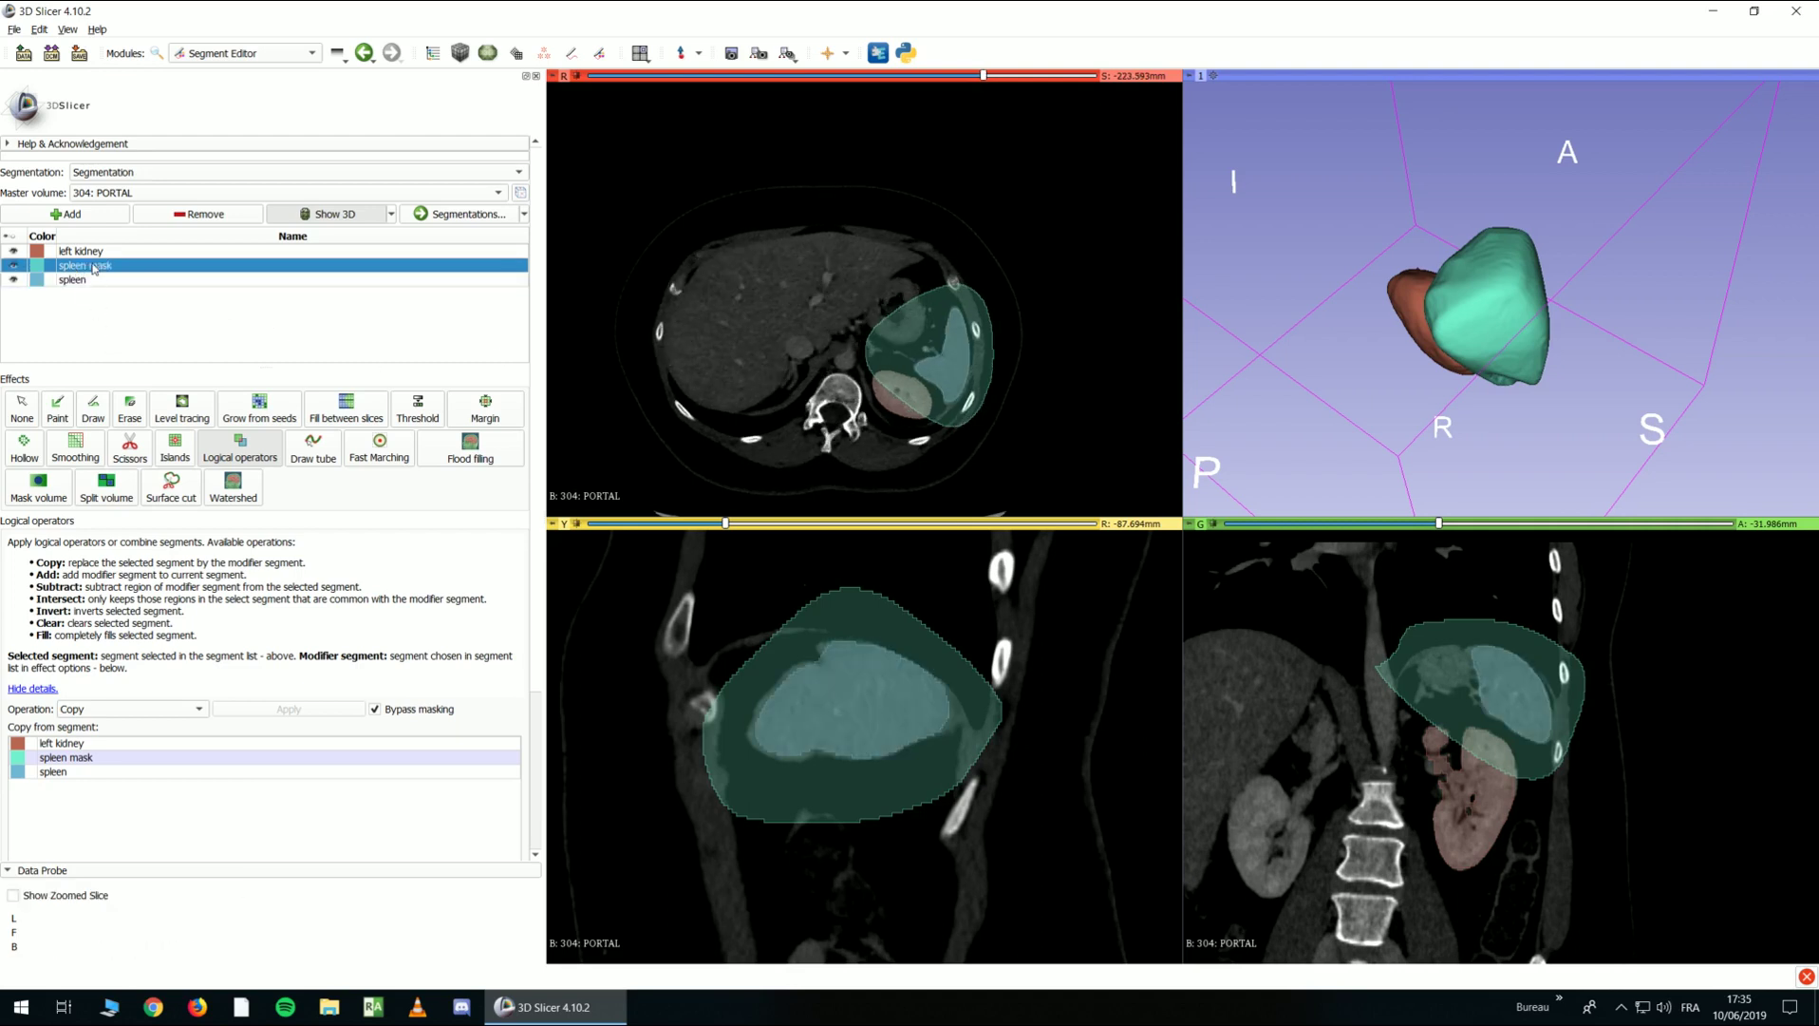
{"action": "scroll", "coordinate": [90, 380], "scroll_direction": "down", "scroll_amount": 4}
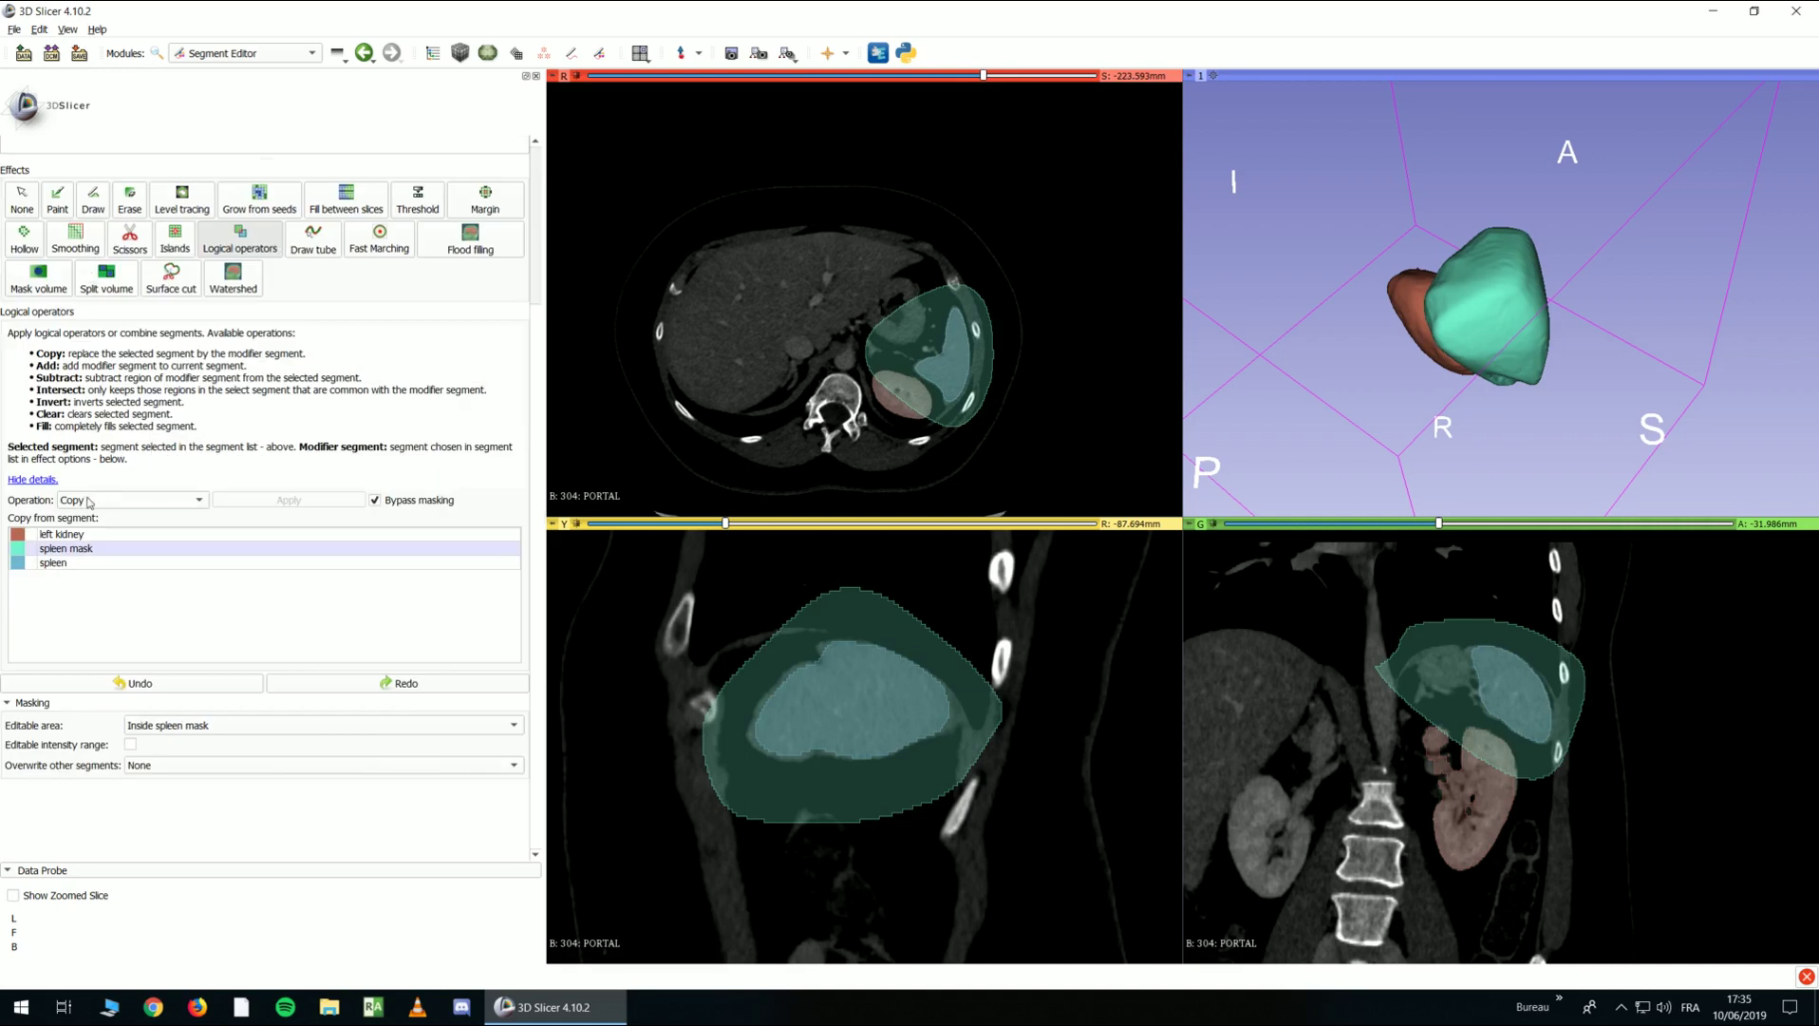
{"action": "left_click", "coordinate": [88, 501]}
{"action": "left_click", "coordinate": [80, 536]}
{"action": "left_click", "coordinate": [50, 568]}
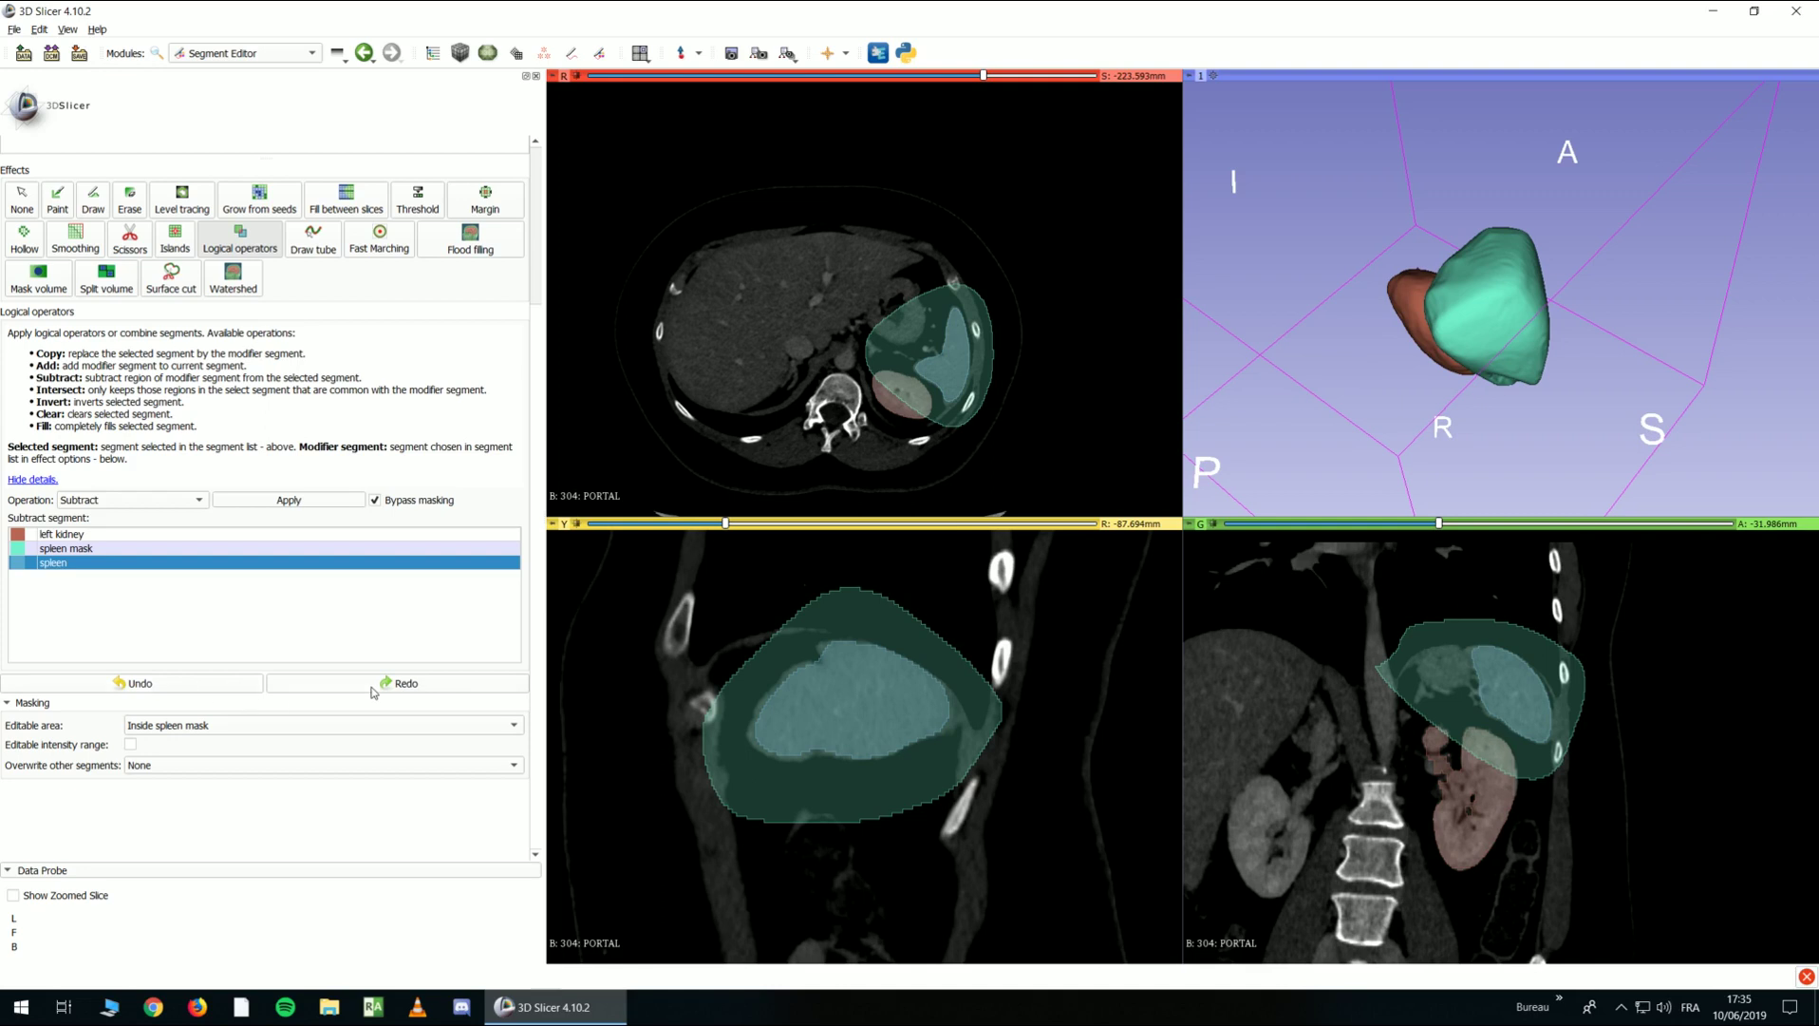
{"action": "left_click", "coordinate": [283, 501]}
Hide the spleen to inspect the subtracted spleen mask in close-up axial slices, and show the spleen again
{"action": "scroll", "coordinate": [965, 361], "scroll_direction": "up", "scroll_amount": 4}
{"action": "scroll", "coordinate": [95, 285], "scroll_direction": "up", "scroll_amount": 5}
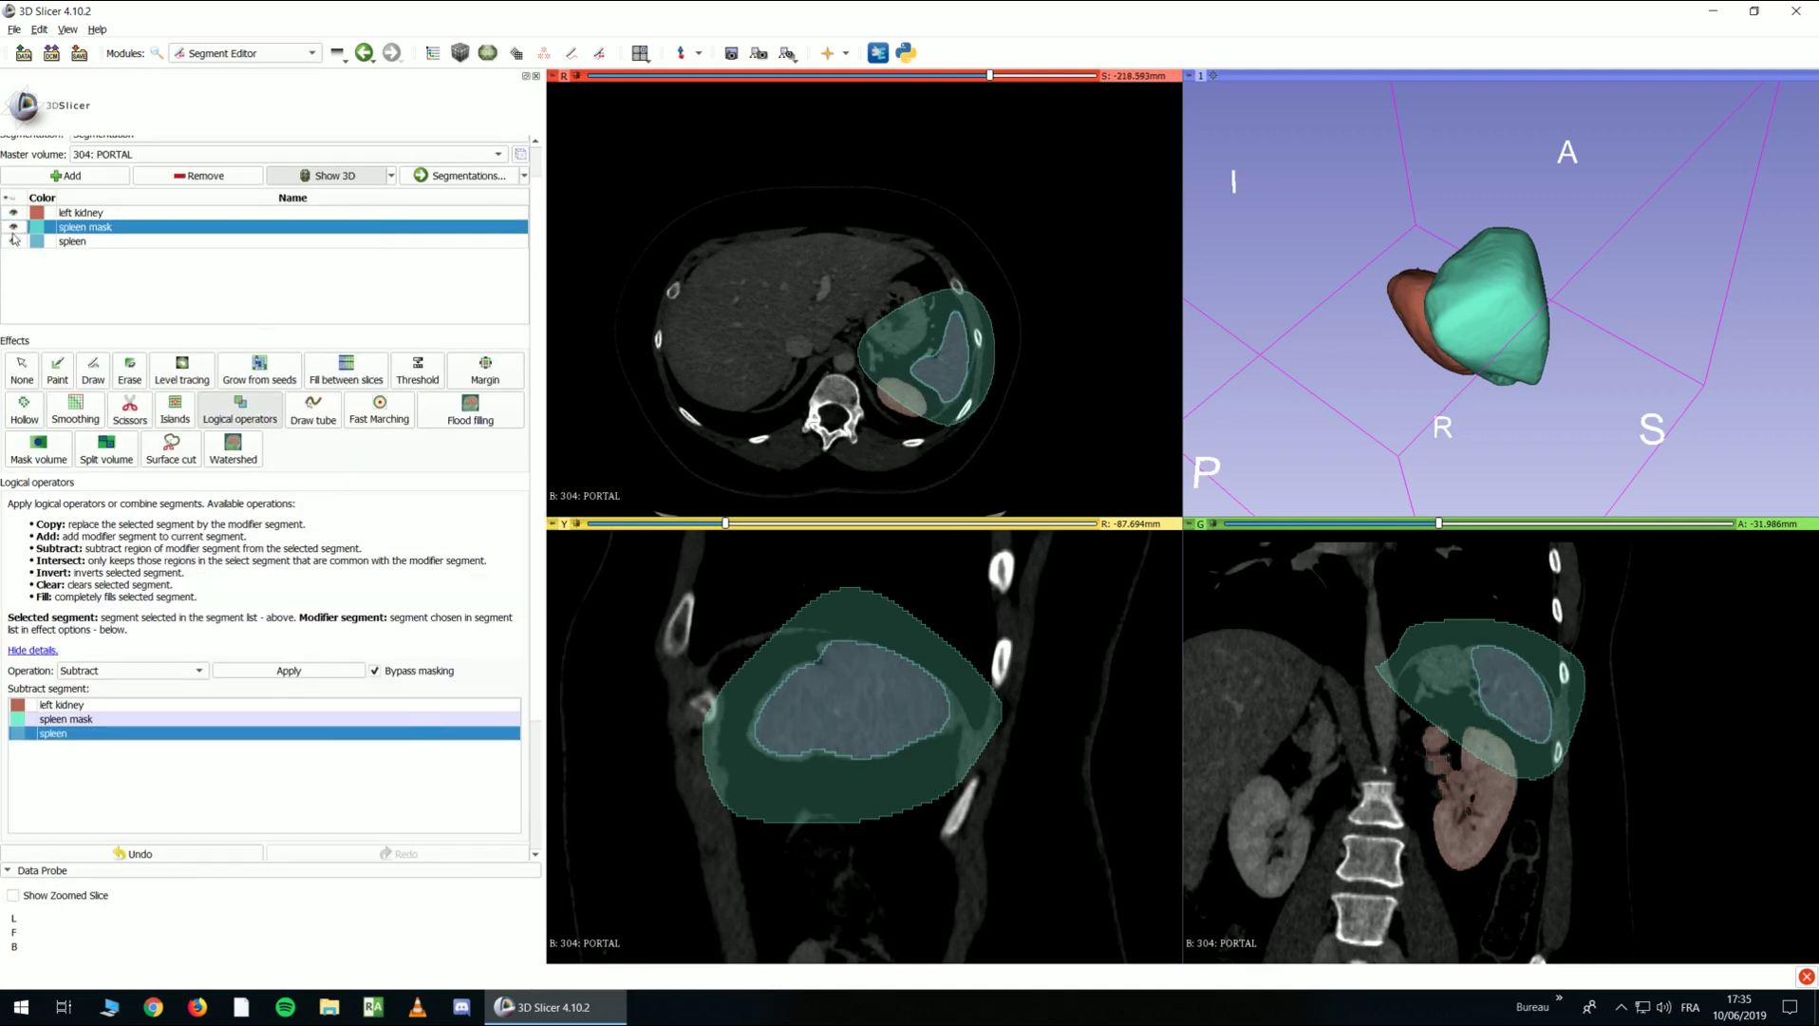
{"action": "left_click", "coordinate": [13, 227]}
{"action": "left_click", "coordinate": [13, 241]}
{"action": "left_click", "coordinate": [14, 227]}
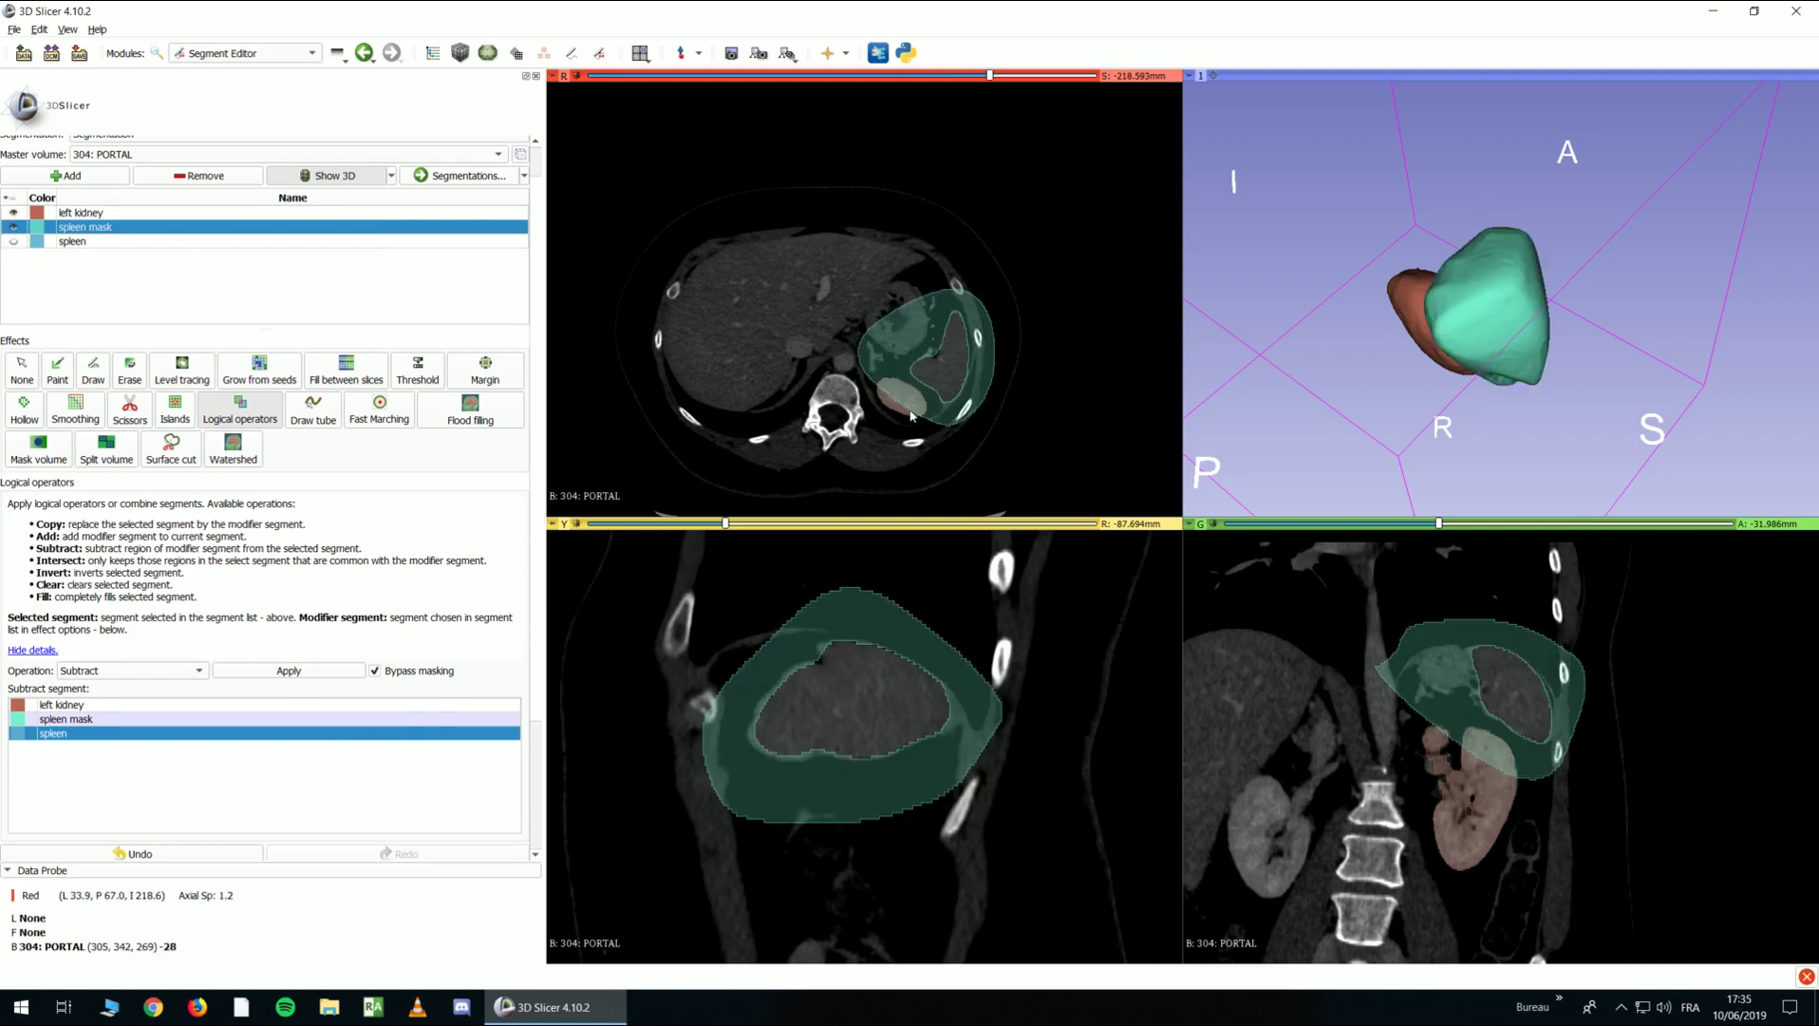
{"action": "scroll", "coordinate": [939, 342], "scroll_direction": "up", "scroll_amount": 5, "text": "ctrl"}
{"action": "scroll", "coordinate": [851, 258], "scroll_direction": "up", "scroll_amount": 1}
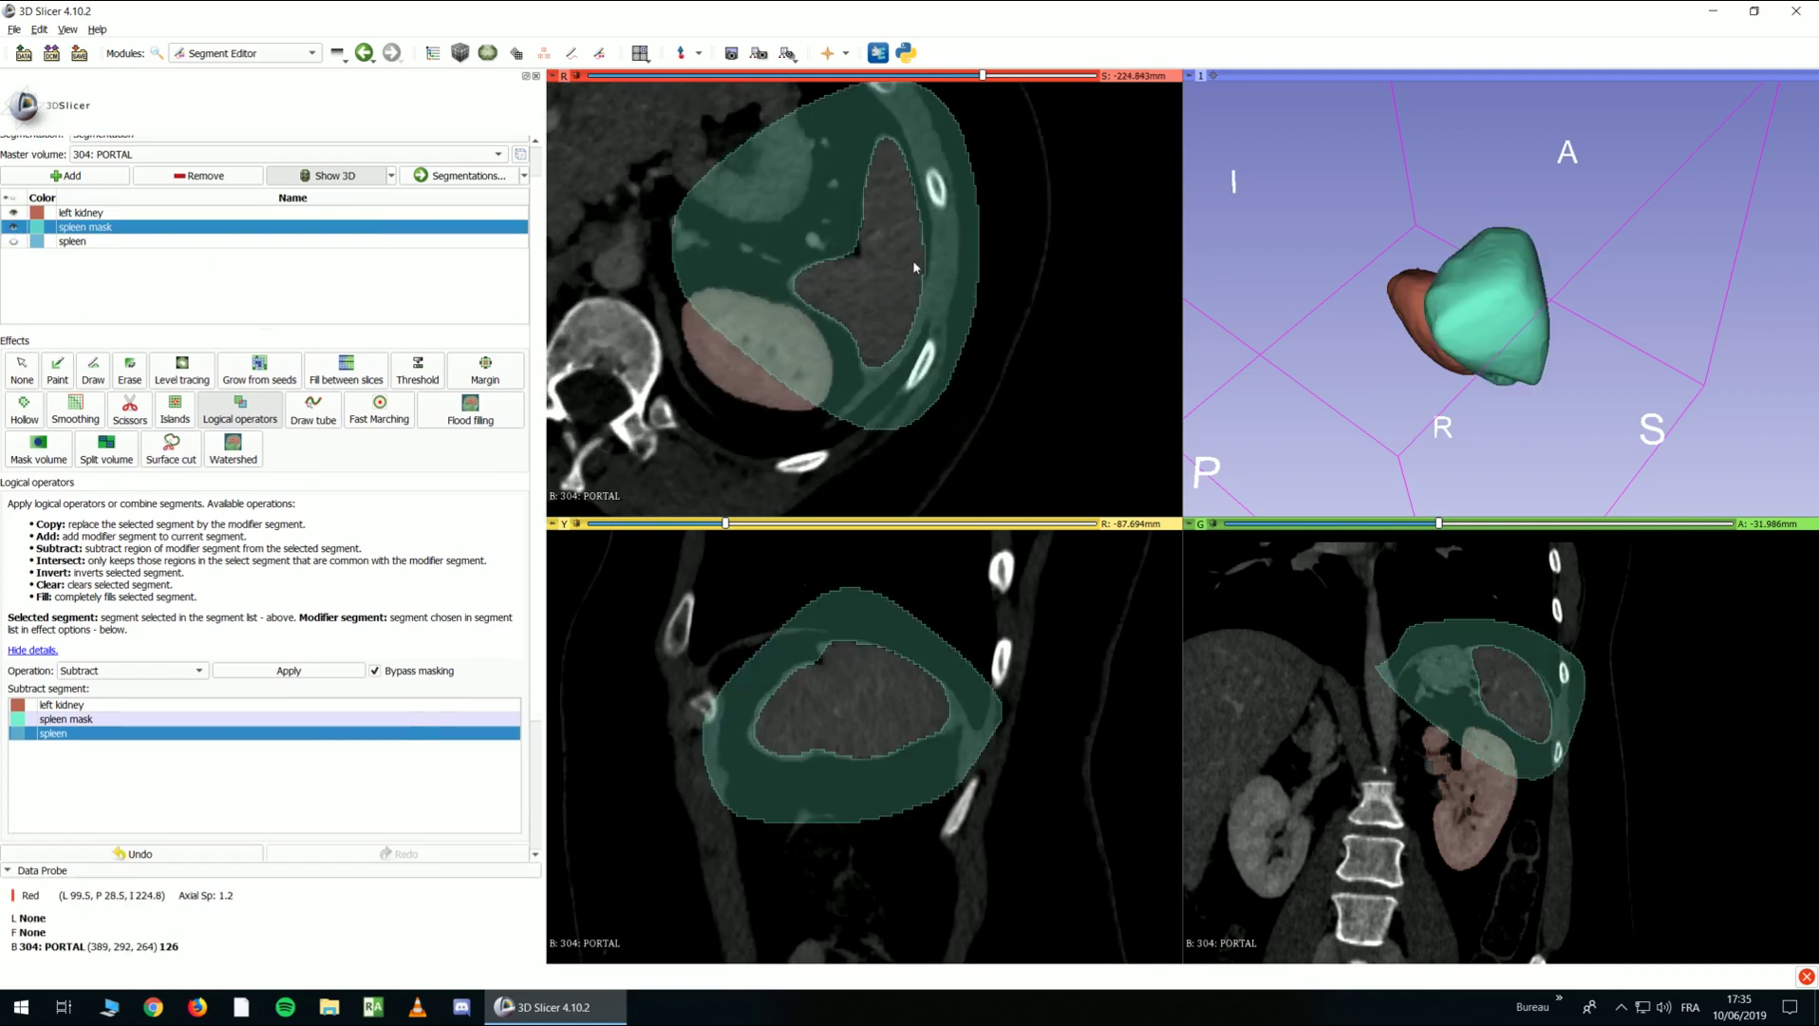
{"action": "scroll", "coordinate": [851, 259], "scroll_direction": "down", "scroll_amount": 7}
{"action": "left_click", "coordinate": [13, 241]}
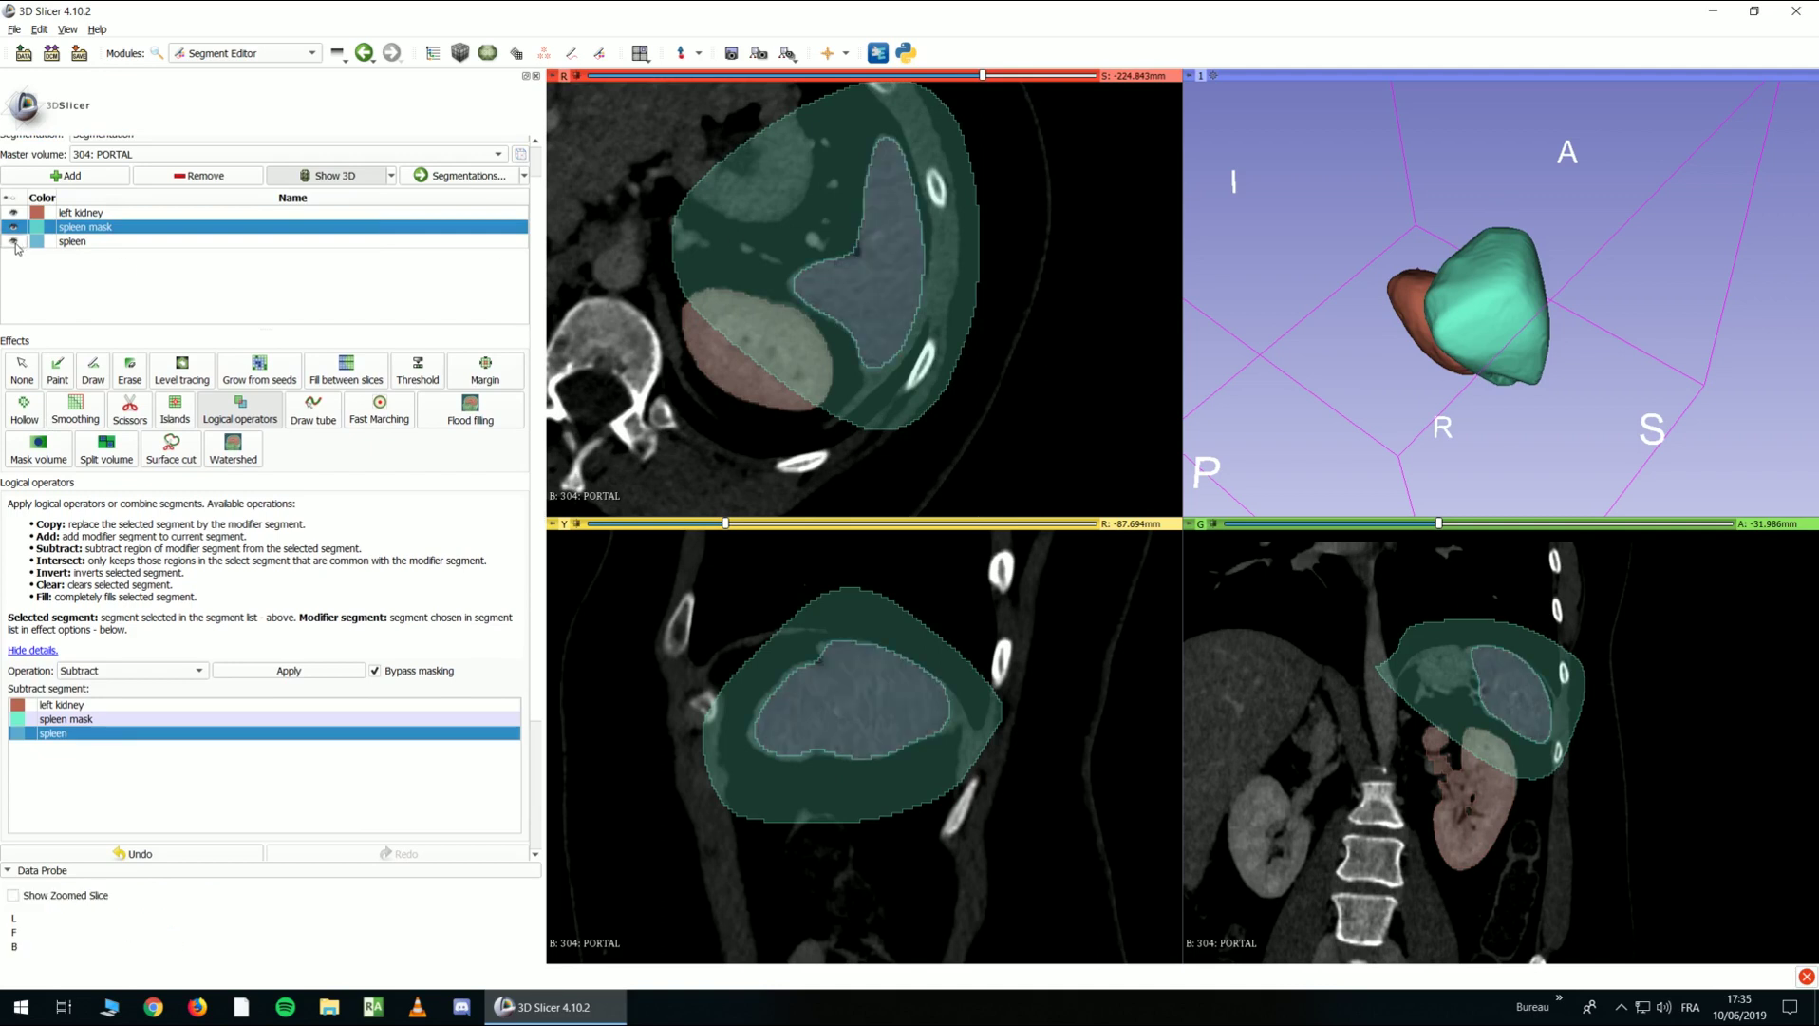
Undo and redo the spleen subtraction to compare the mask with and without it
{"action": "scroll", "coordinate": [883, 278], "scroll_direction": "down", "scroll_amount": 6}
{"action": "scroll", "coordinate": [883, 279], "scroll_direction": "up", "scroll_amount": 11}
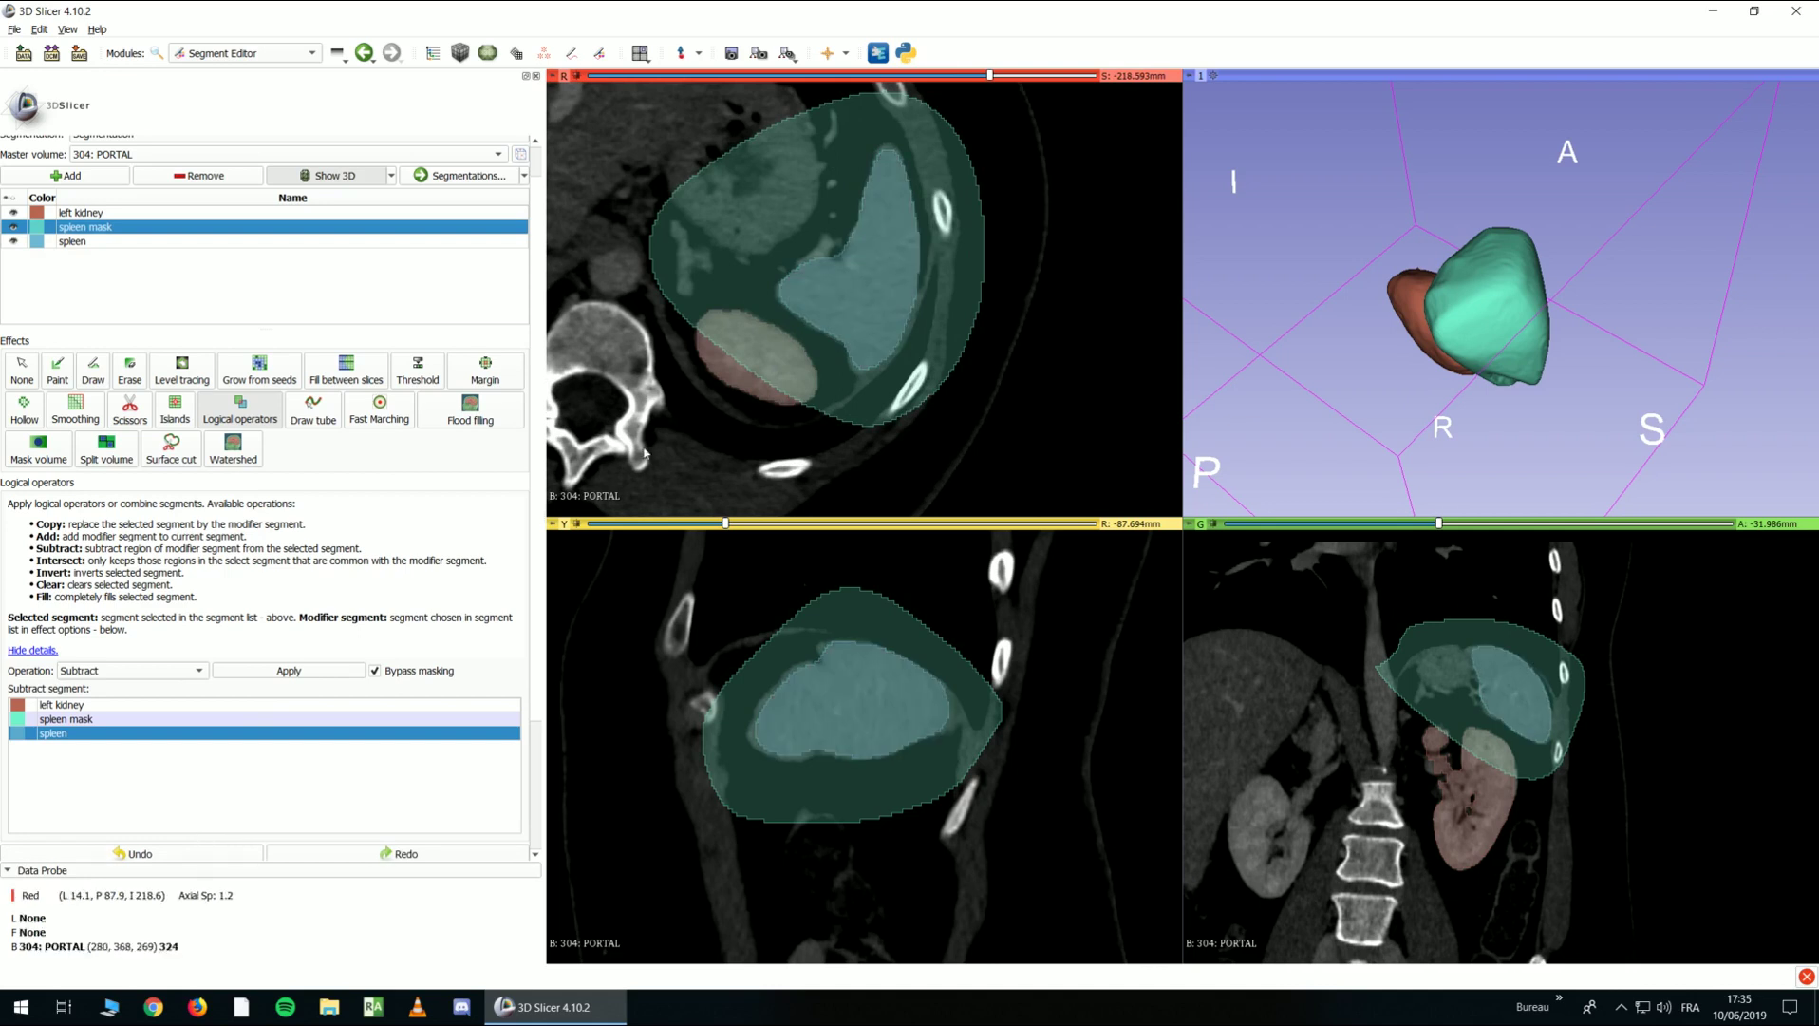
{"action": "scroll", "coordinate": [334, 849], "scroll_direction": "down", "scroll_amount": 2}
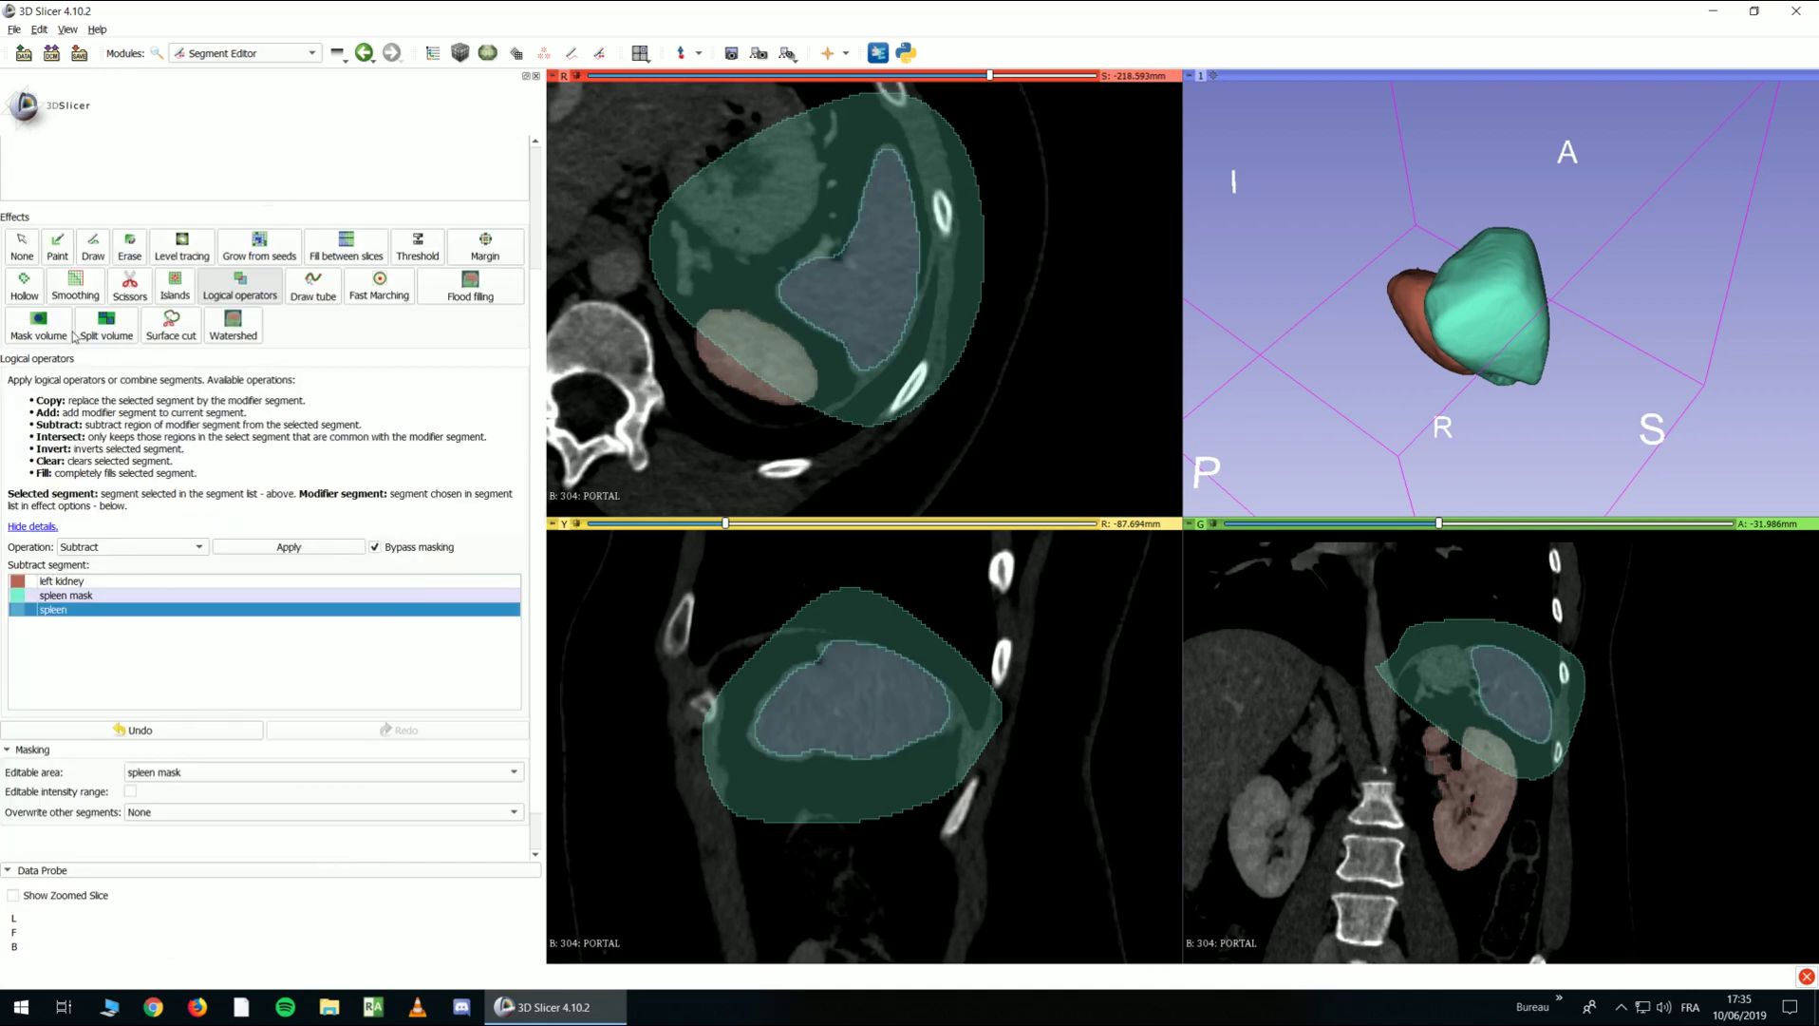
{"action": "scroll", "coordinate": [74, 335], "scroll_direction": "up", "scroll_amount": 2}
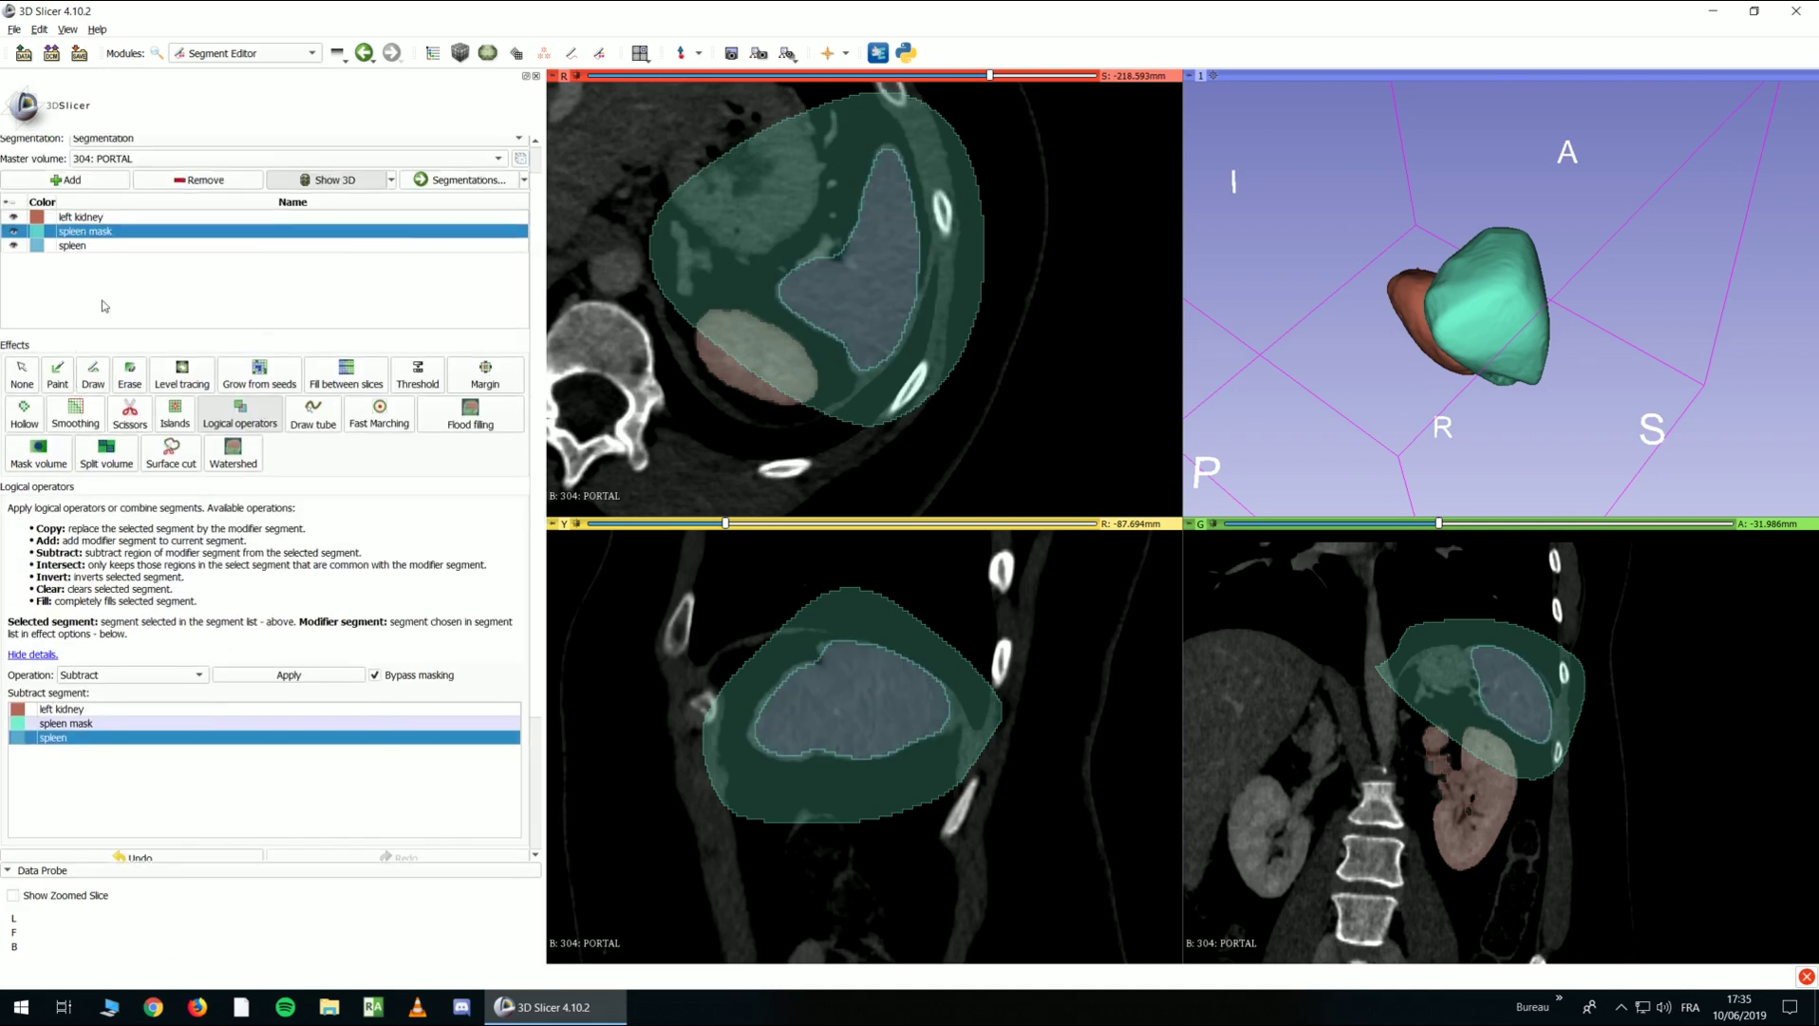
Add the spleen segment back to the spleen mask using the Add operation
{"action": "left_click", "coordinate": [118, 674]}
{"action": "left_click", "coordinate": [98, 710]}
{"action": "left_click", "coordinate": [302, 678]}
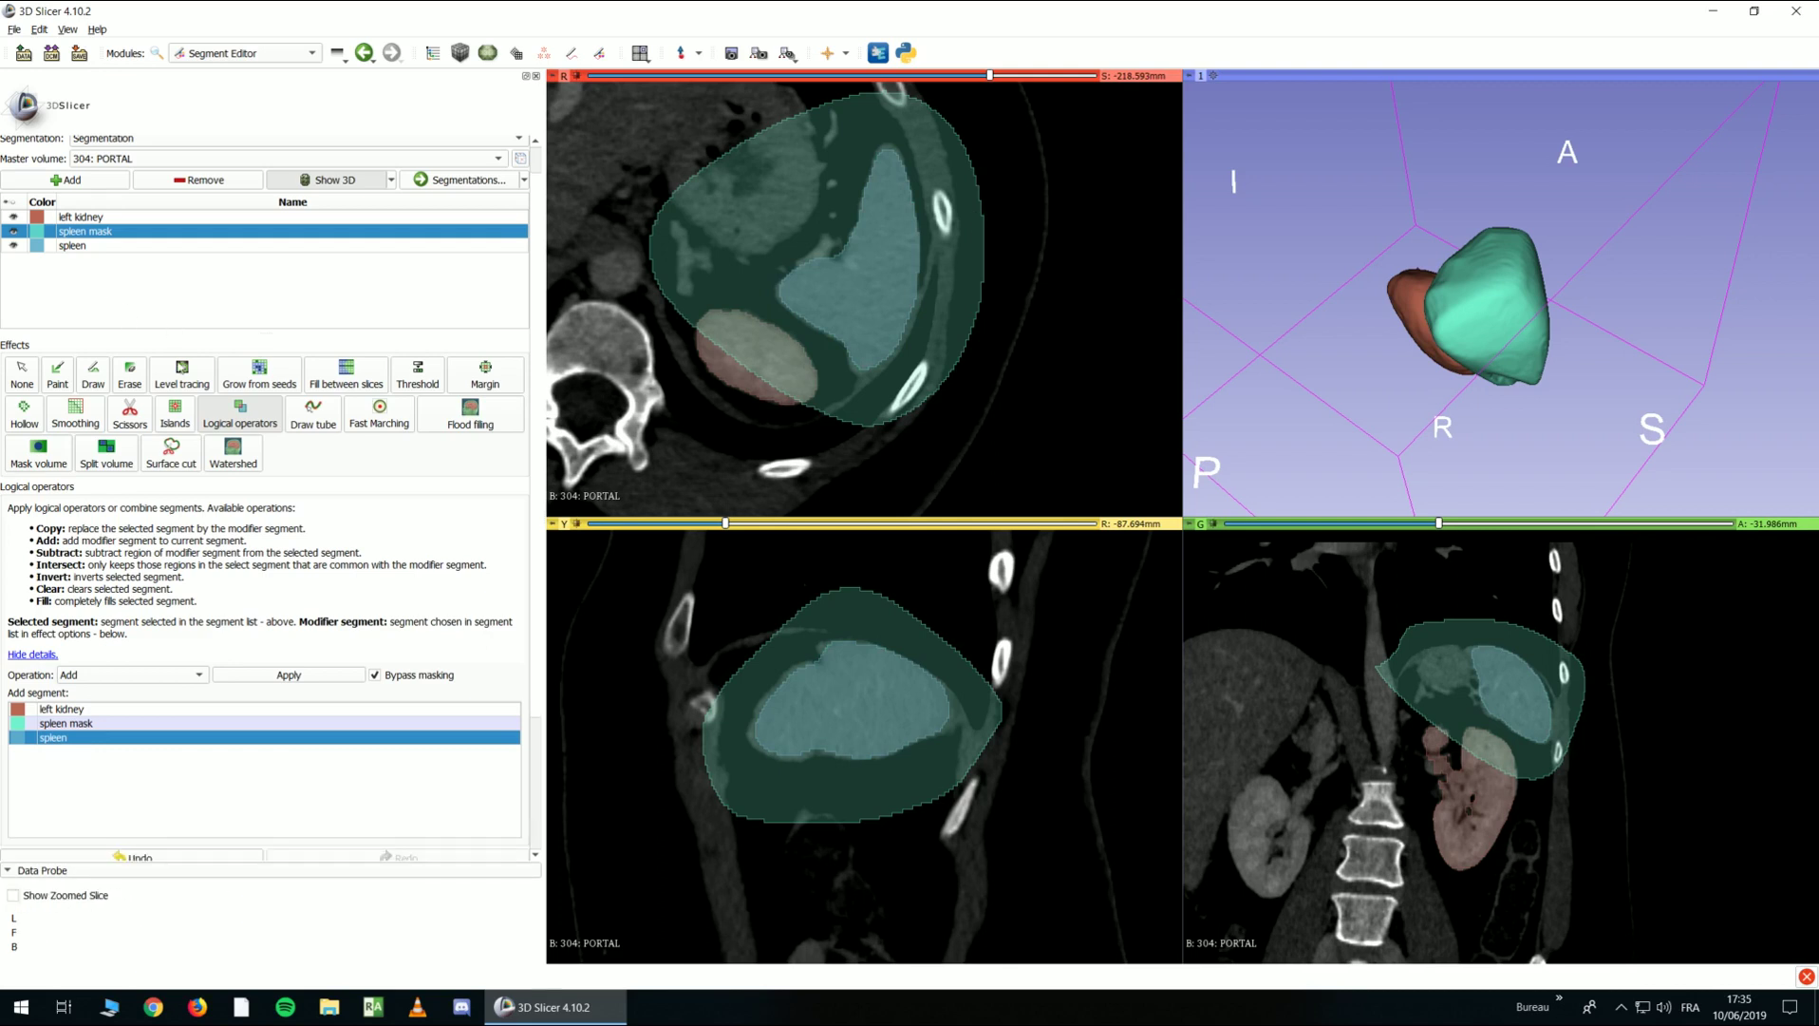
Intersect the spleen mask with the left kidney segment
{"action": "left_click", "coordinate": [135, 675]}
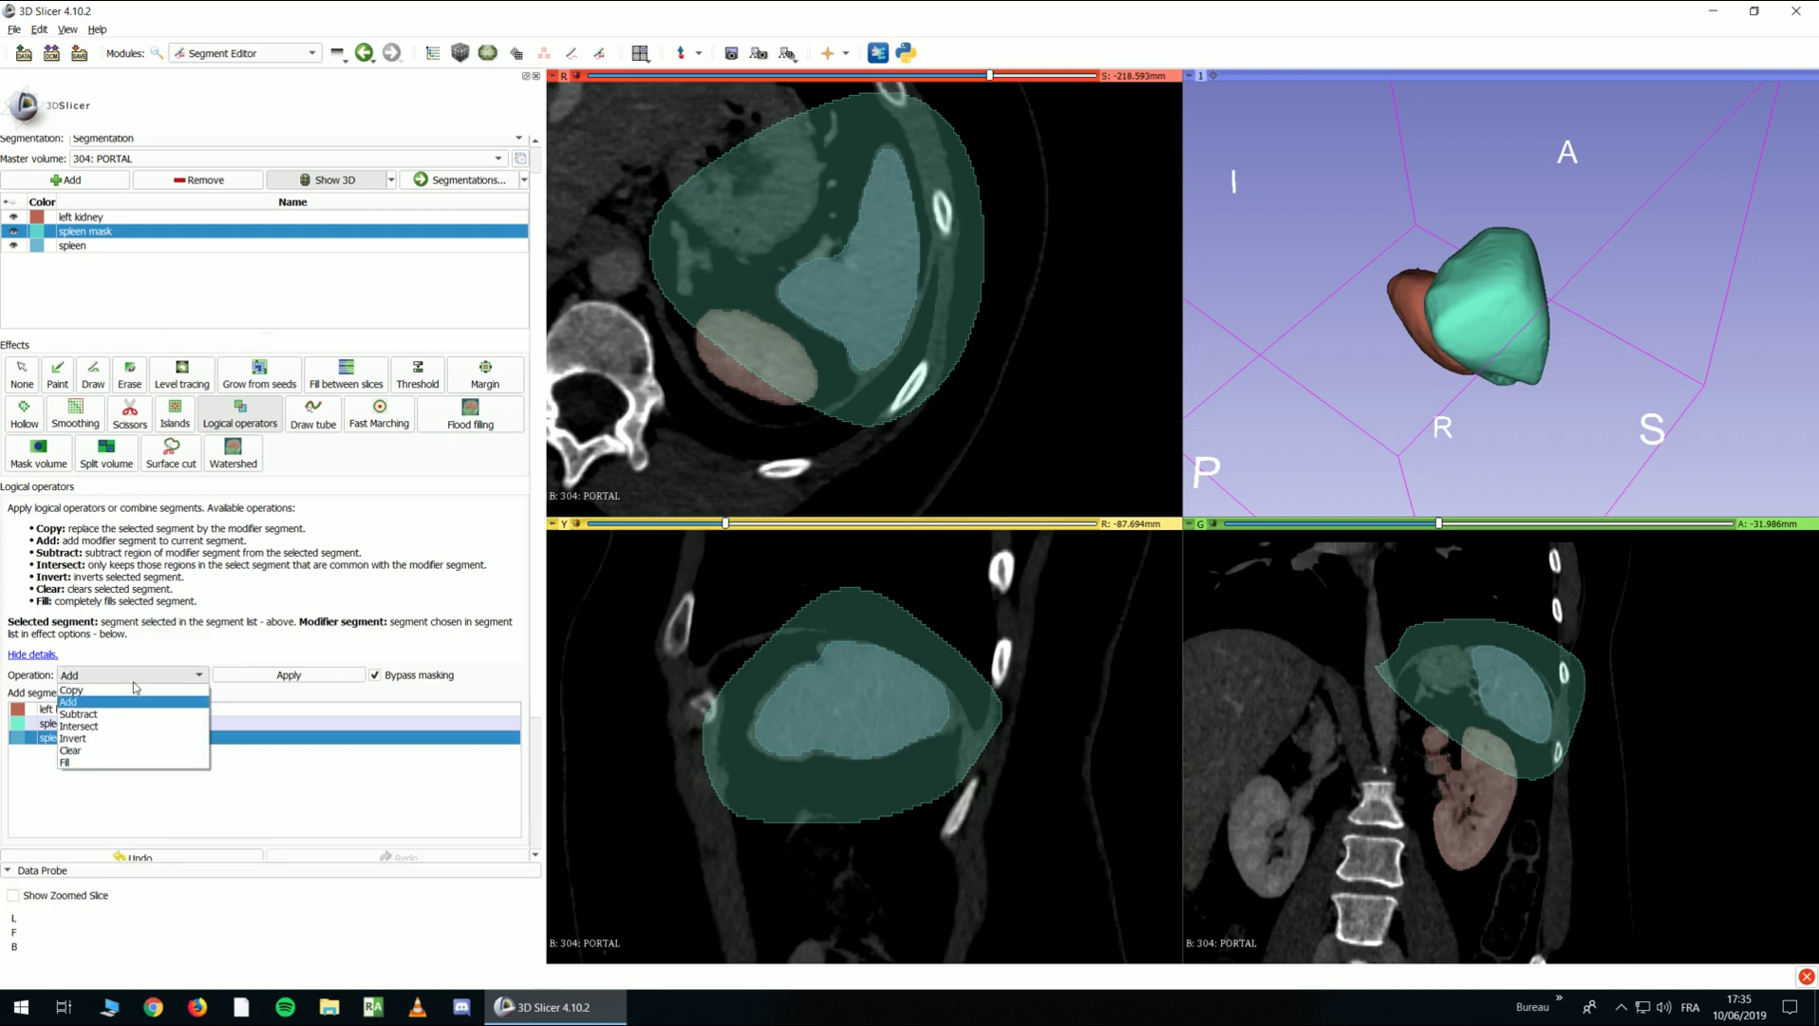
{"action": "left_click", "coordinate": [99, 727]}
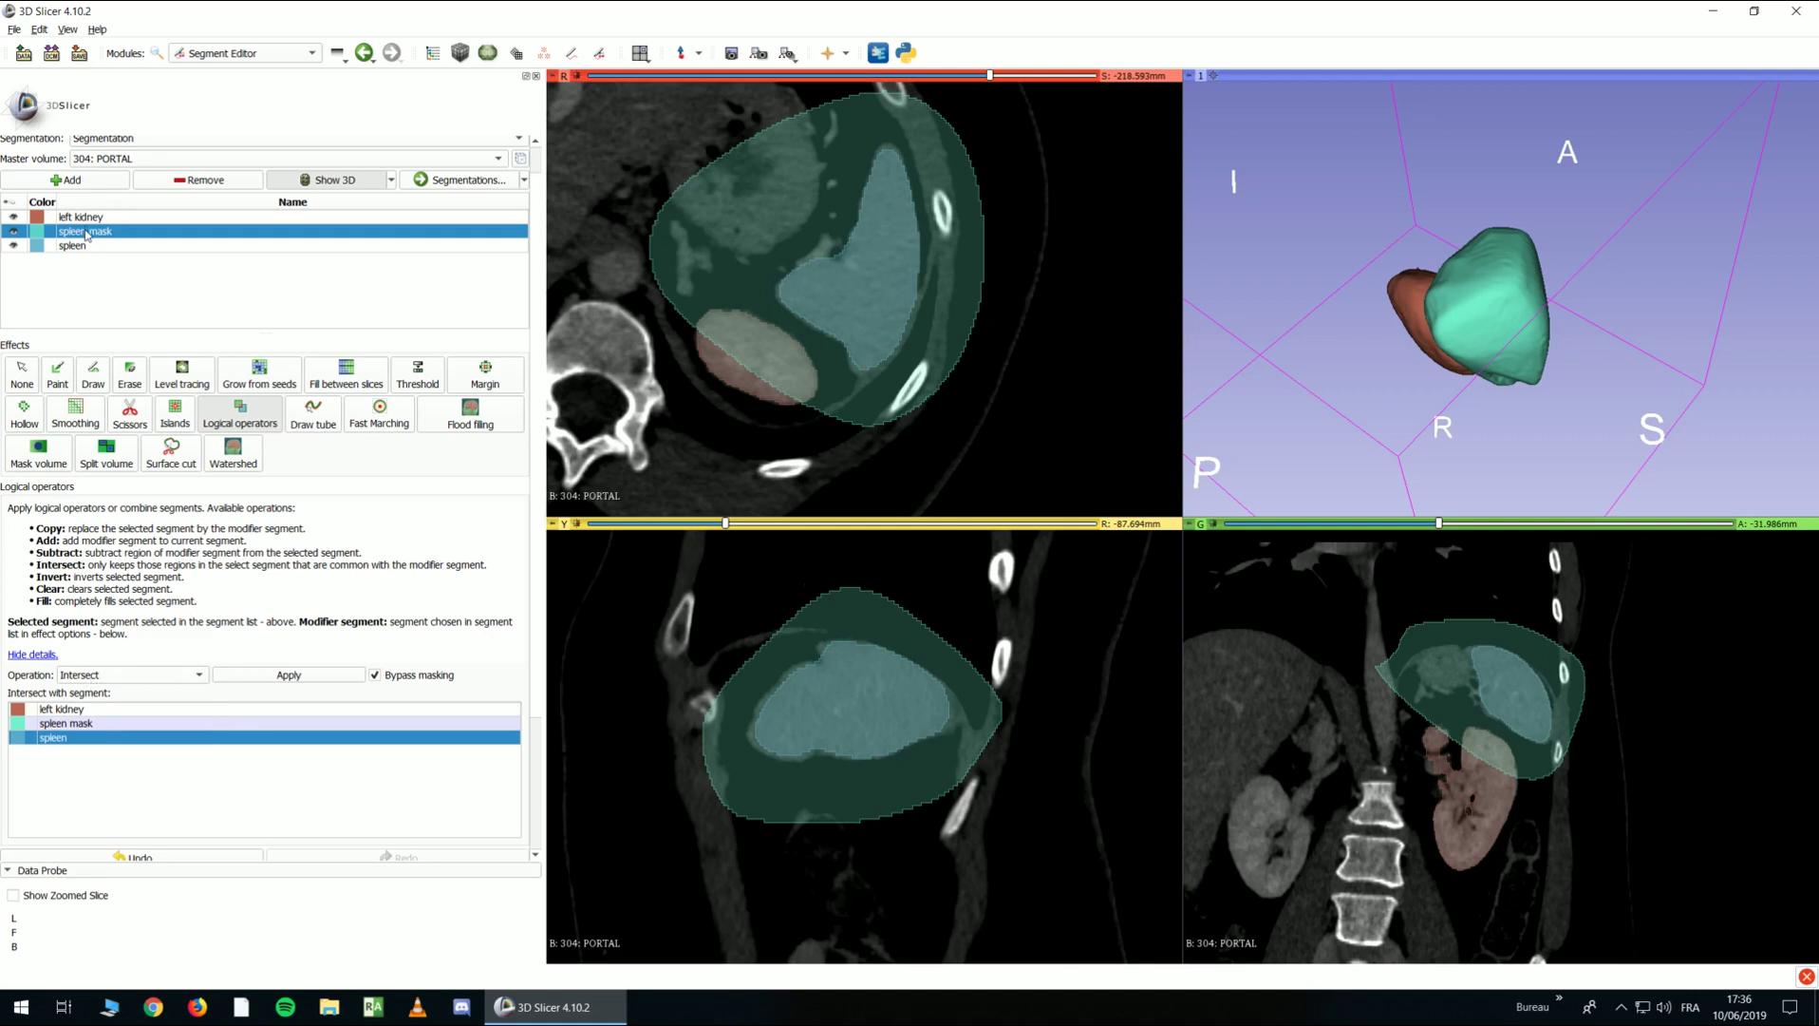
{"action": "left_click", "coordinate": [67, 710]}
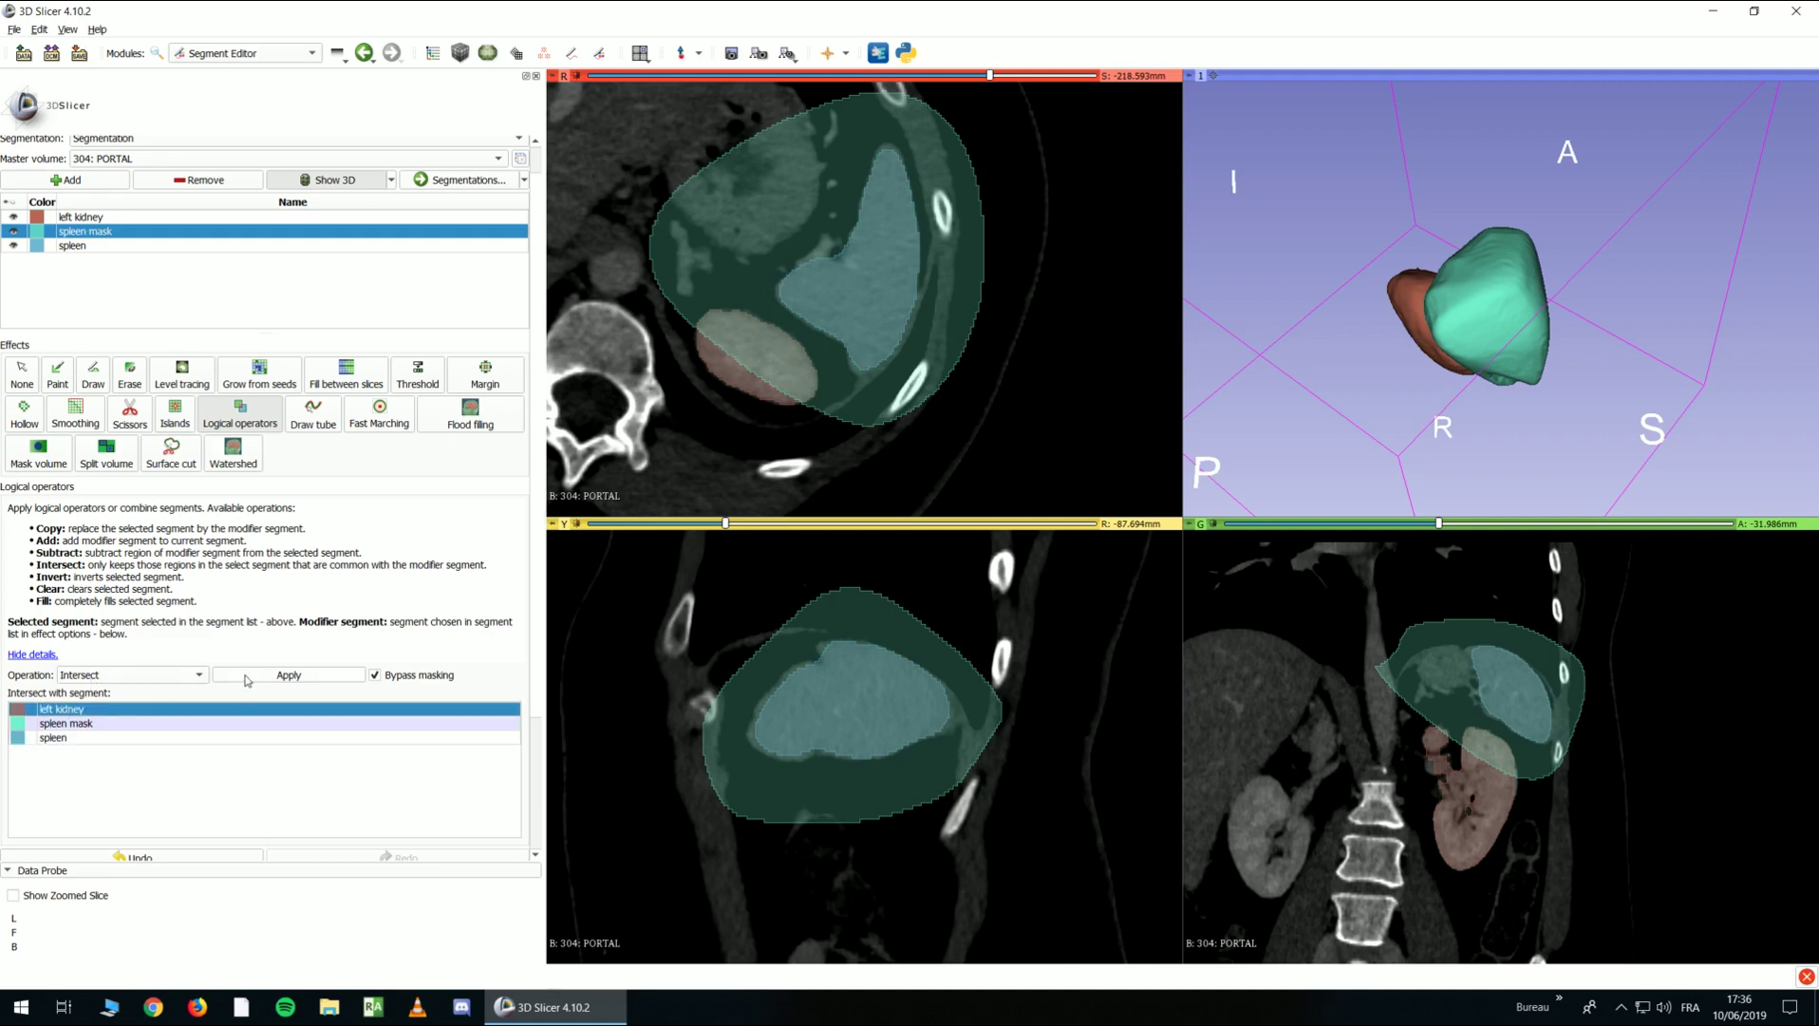
{"action": "left_click", "coordinate": [254, 676]}
Inspect the intersected mask in the axial slices and in 3D with the left kidney hidden
{"action": "scroll", "coordinate": [743, 411], "scroll_direction": "down", "scroll_amount": 5}
{"action": "scroll", "coordinate": [744, 411], "scroll_direction": "down", "scroll_amount": 5}
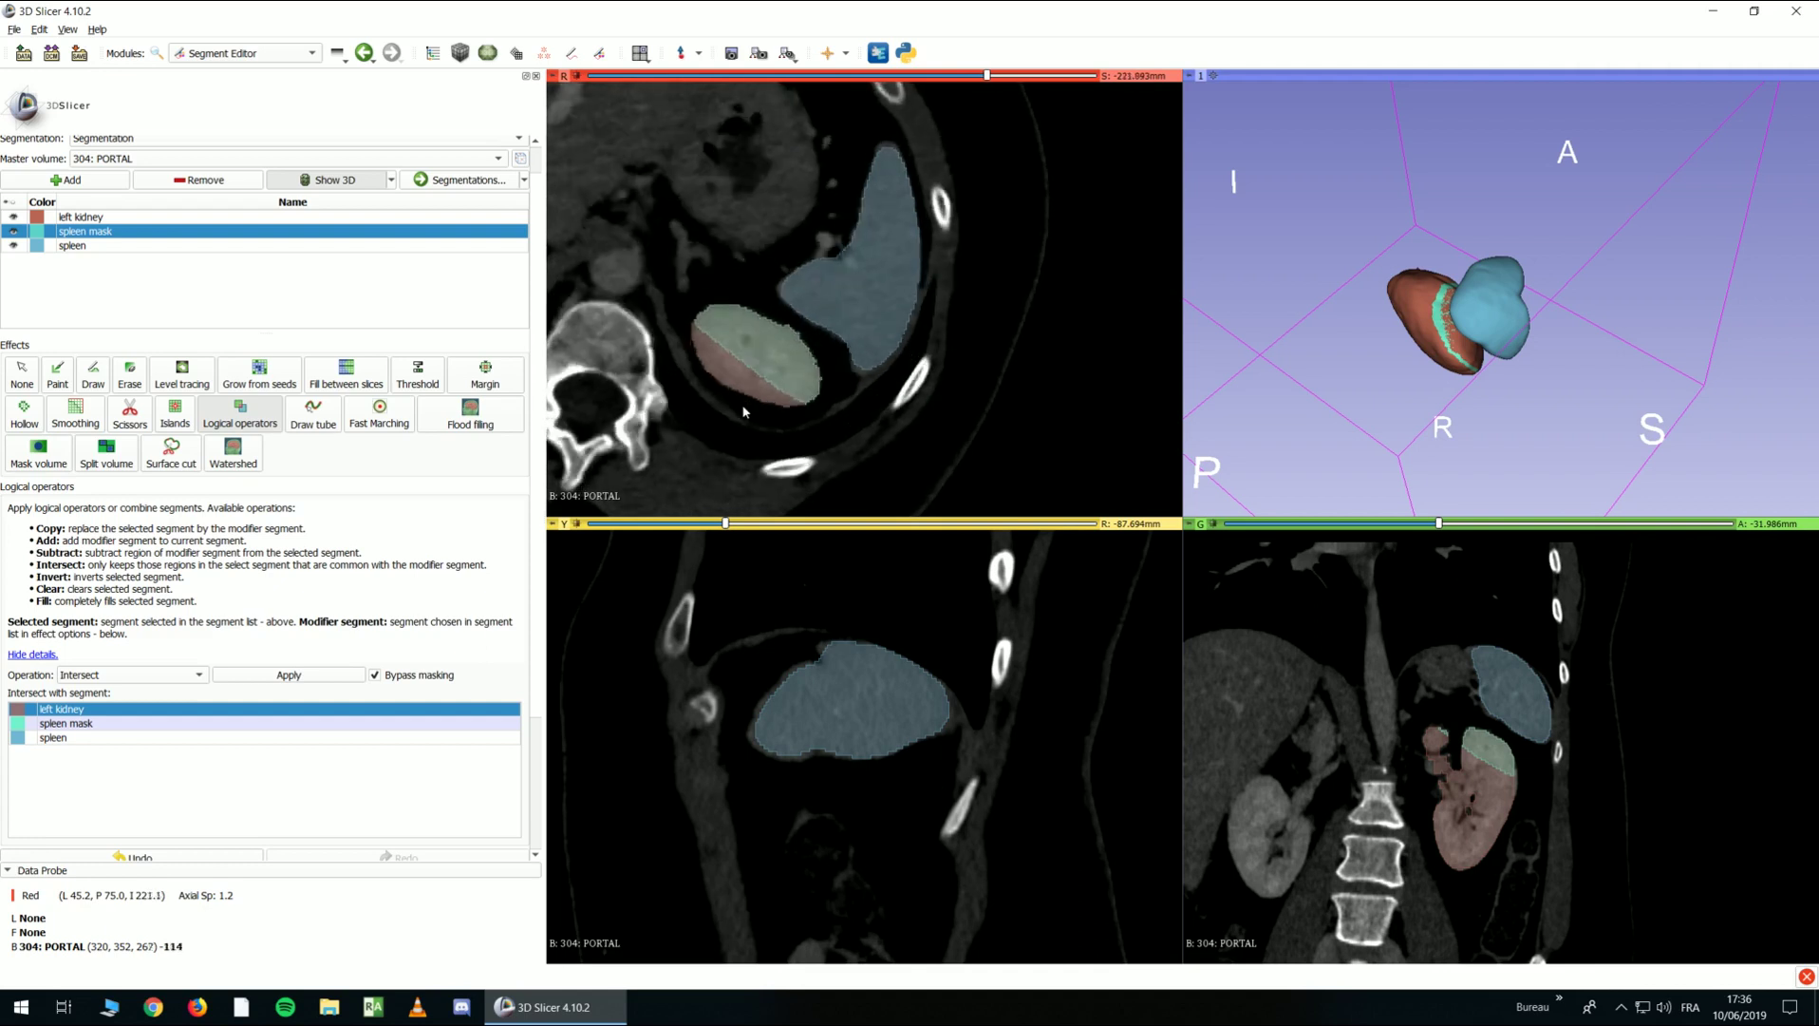
{"action": "left_click", "coordinate": [13, 231]}
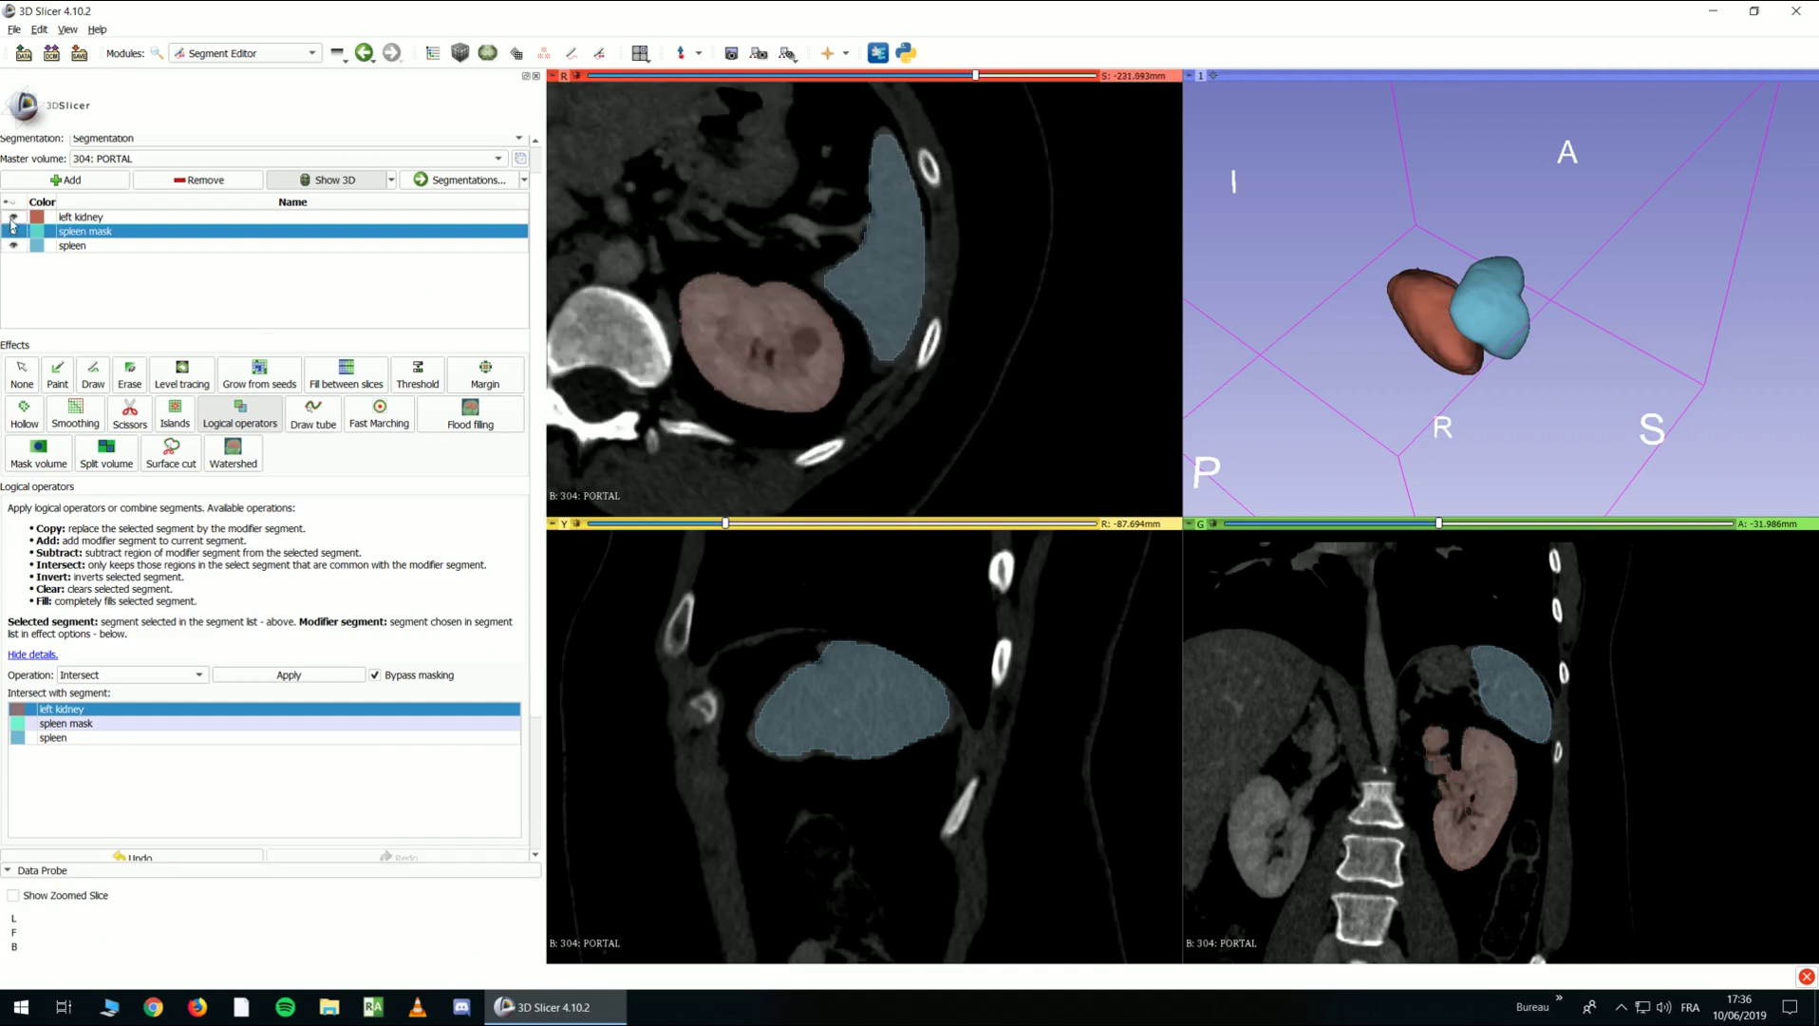
{"action": "left_click", "coordinate": [14, 230]}
{"action": "left_click", "coordinate": [13, 217]}
{"action": "left_click_drag", "start_coordinate": [1566, 360], "coordinate": [1496, 403]}
{"action": "scroll", "coordinate": [1646, 348], "scroll_direction": "up", "scroll_amount": 5}
{"action": "left_click_drag", "start_coordinate": [1646, 347], "coordinate": [411, 448]}
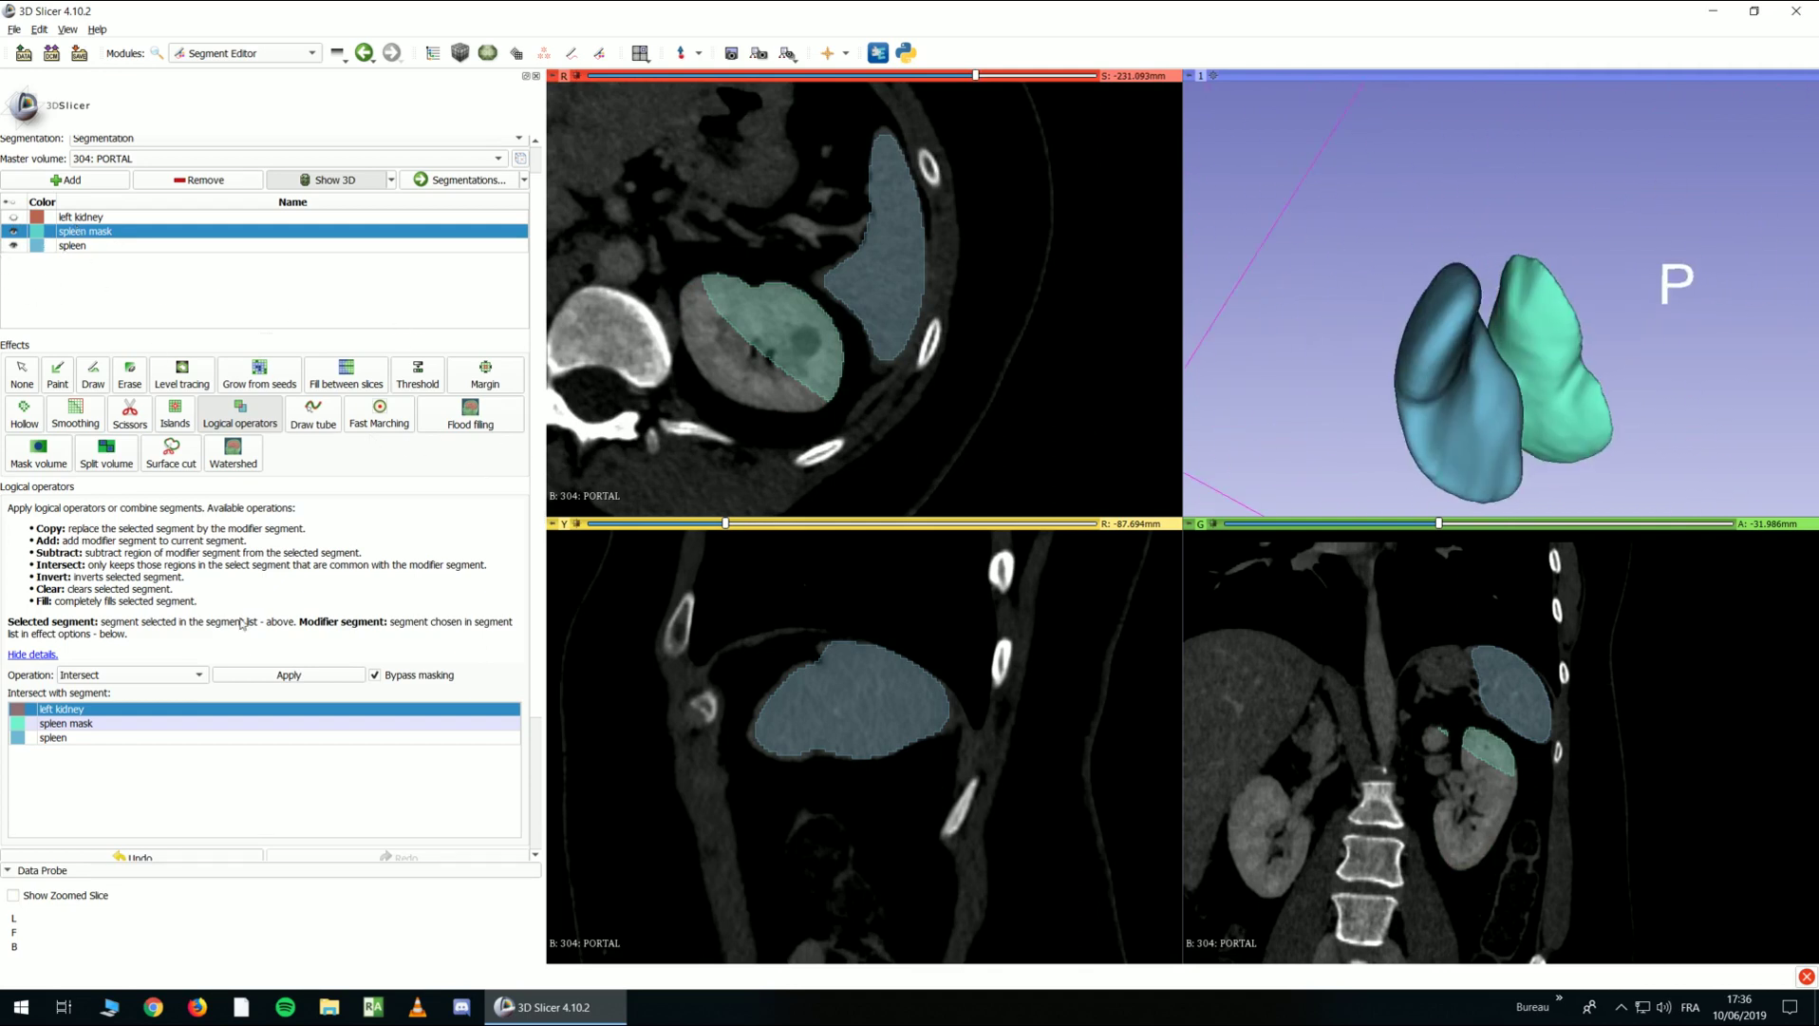
Undo the intersection with the left kidney and check the spleen mask in the slice views
{"action": "left_click", "coordinate": [184, 862]}
{"action": "scroll", "coordinate": [309, 551], "scroll_direction": "down", "scroll_amount": 3}
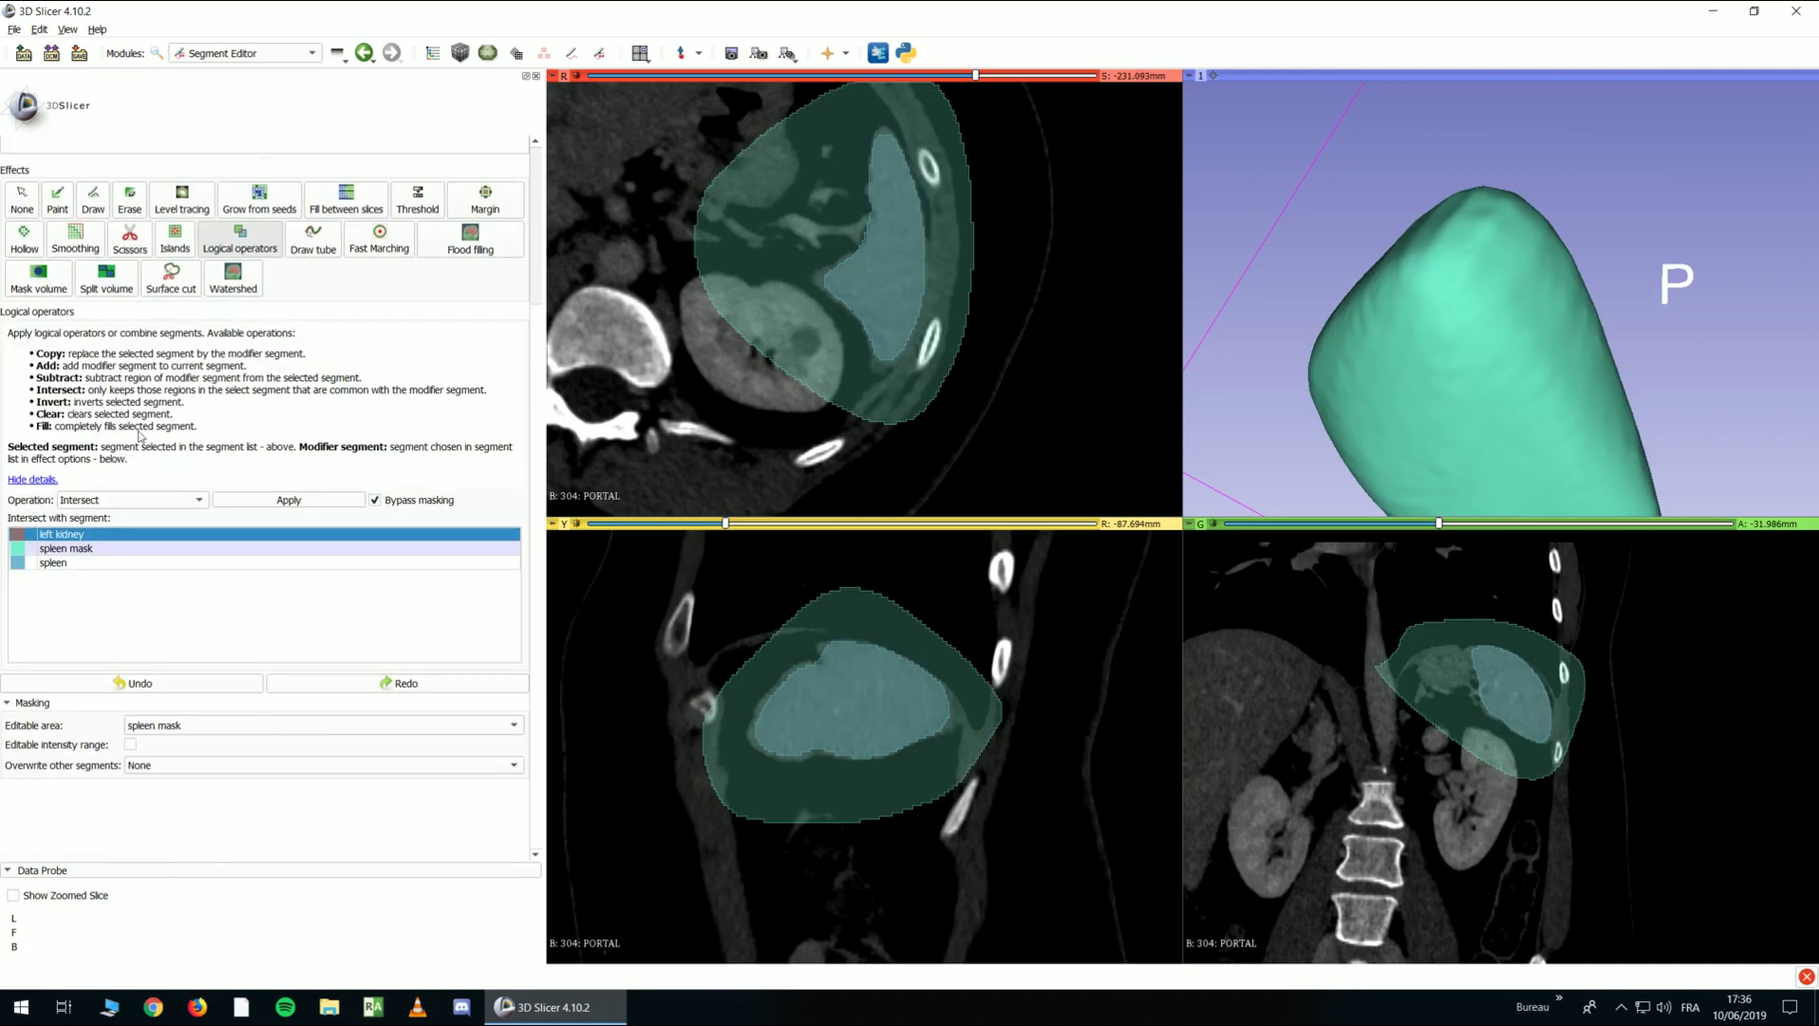
{"action": "scroll", "coordinate": [159, 409], "scroll_direction": "up", "scroll_amount": 2}
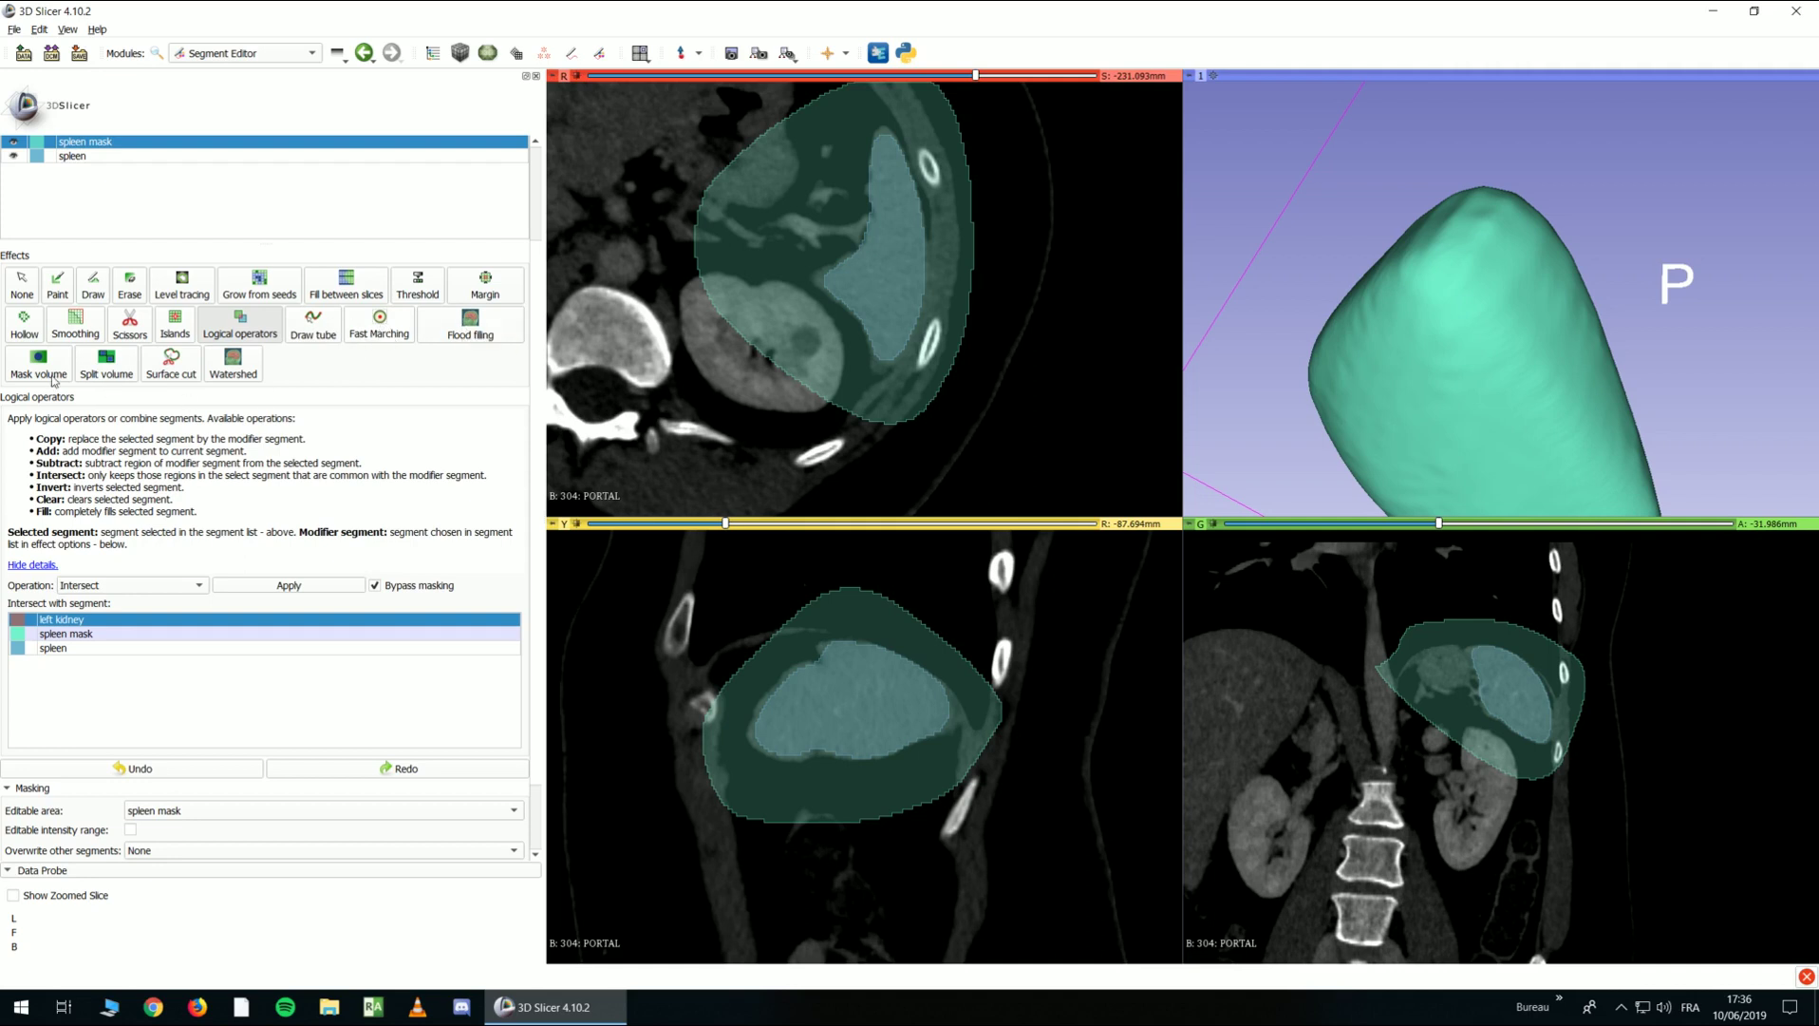
{"action": "scroll", "coordinate": [358, 484], "scroll_direction": "down", "scroll_amount": 1}
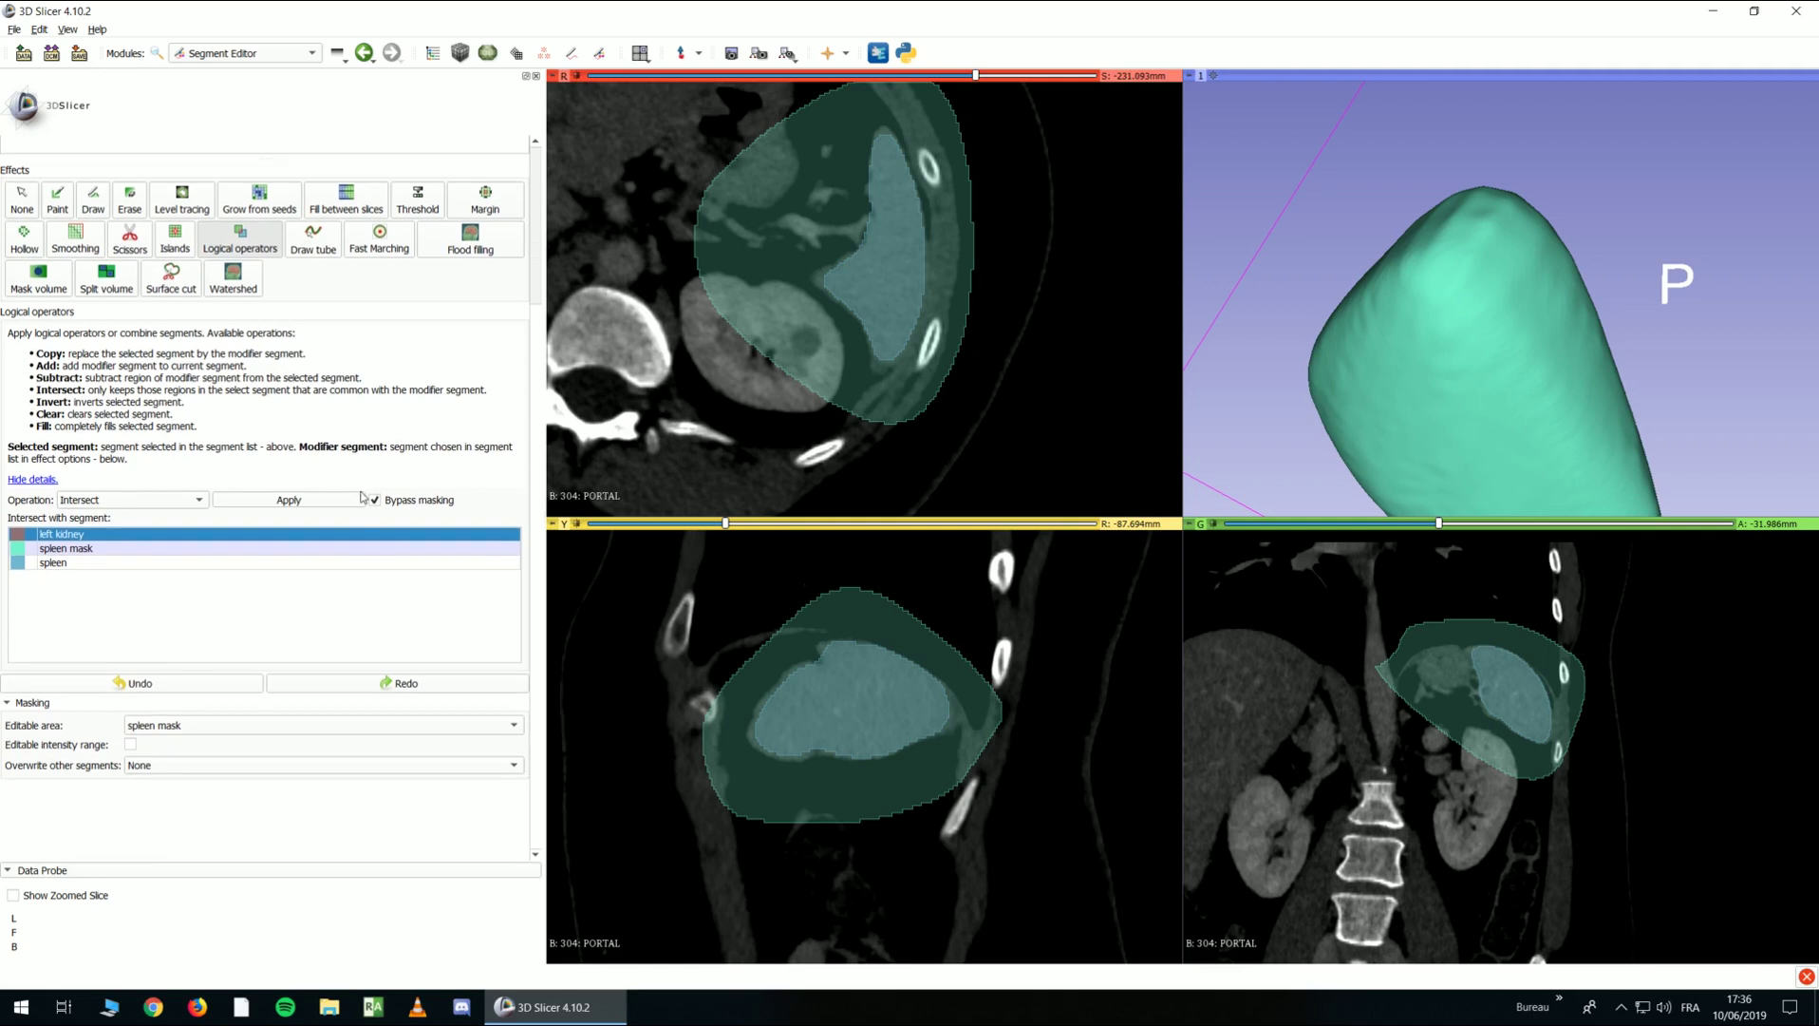
{"action": "scroll", "coordinate": [364, 489], "scroll_direction": "up", "scroll_amount": 3}
{"action": "scroll", "coordinate": [717, 403], "scroll_direction": "down", "scroll_amount": 5}
{"action": "scroll", "coordinate": [731, 397], "scroll_direction": "up", "scroll_amount": 6}
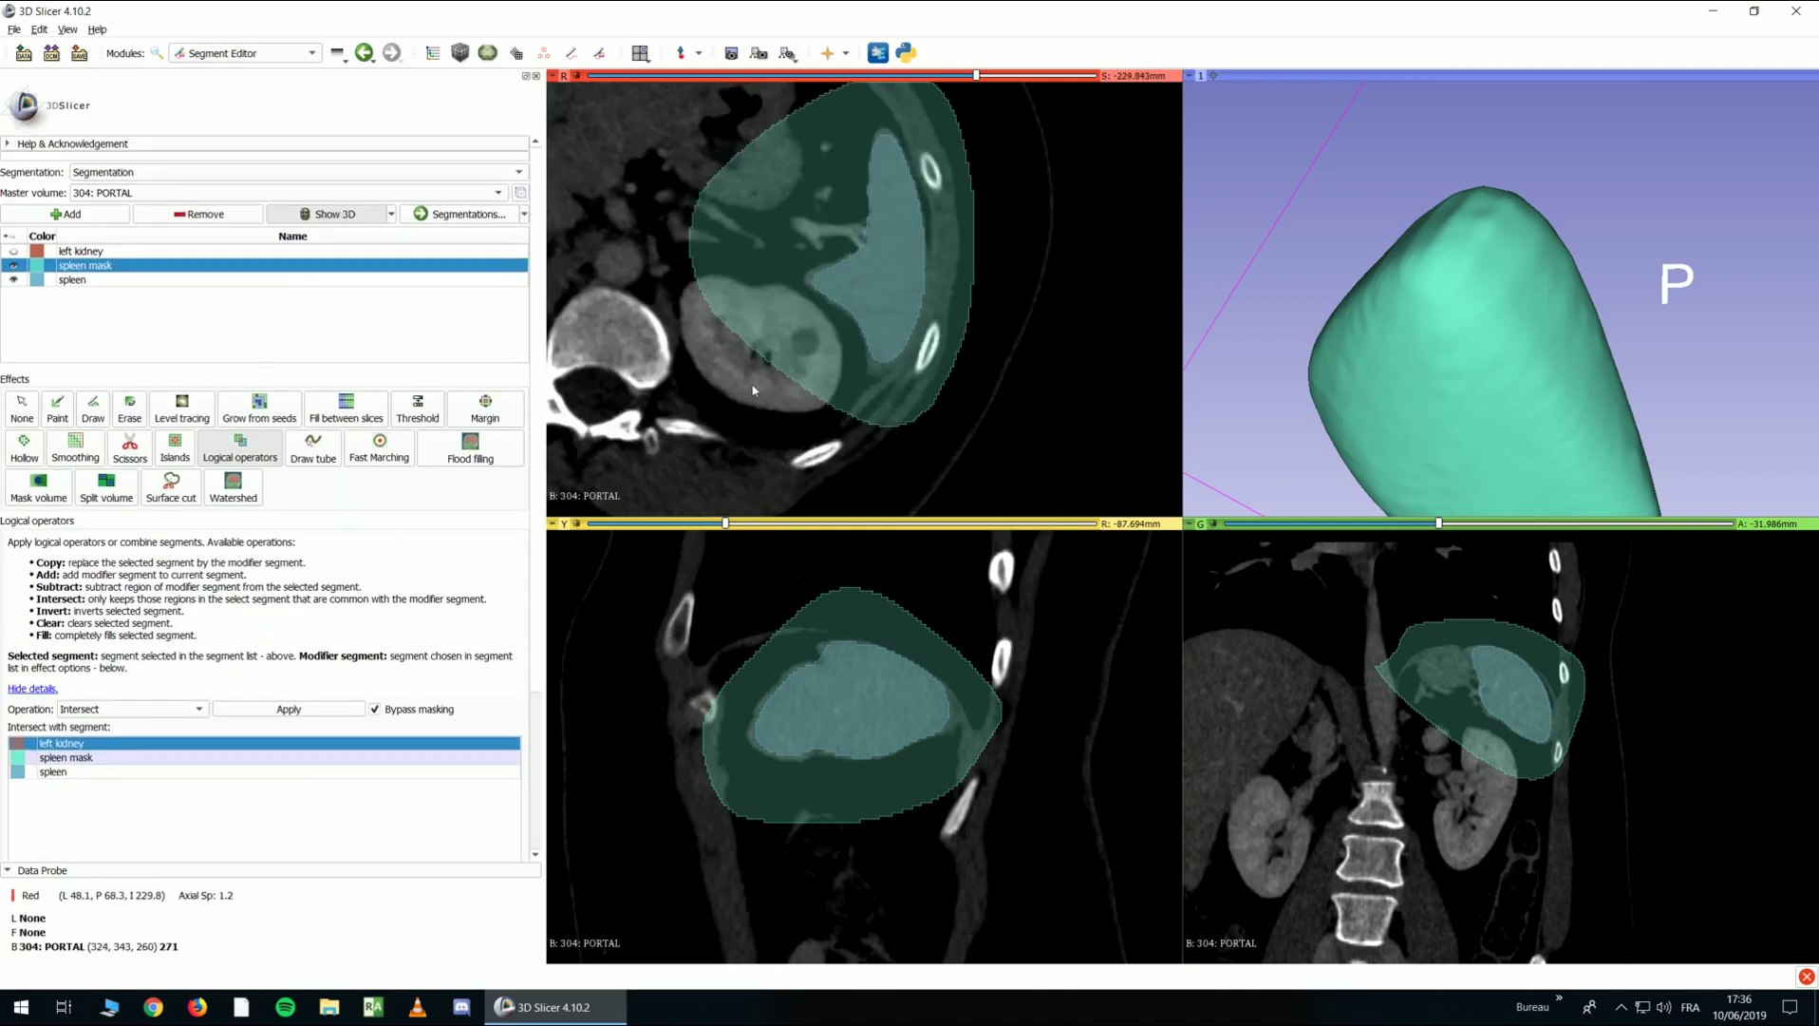
{"action": "scroll", "coordinate": [754, 389], "scroll_direction": "down", "scroll_amount": 3, "text": "ctrl"}
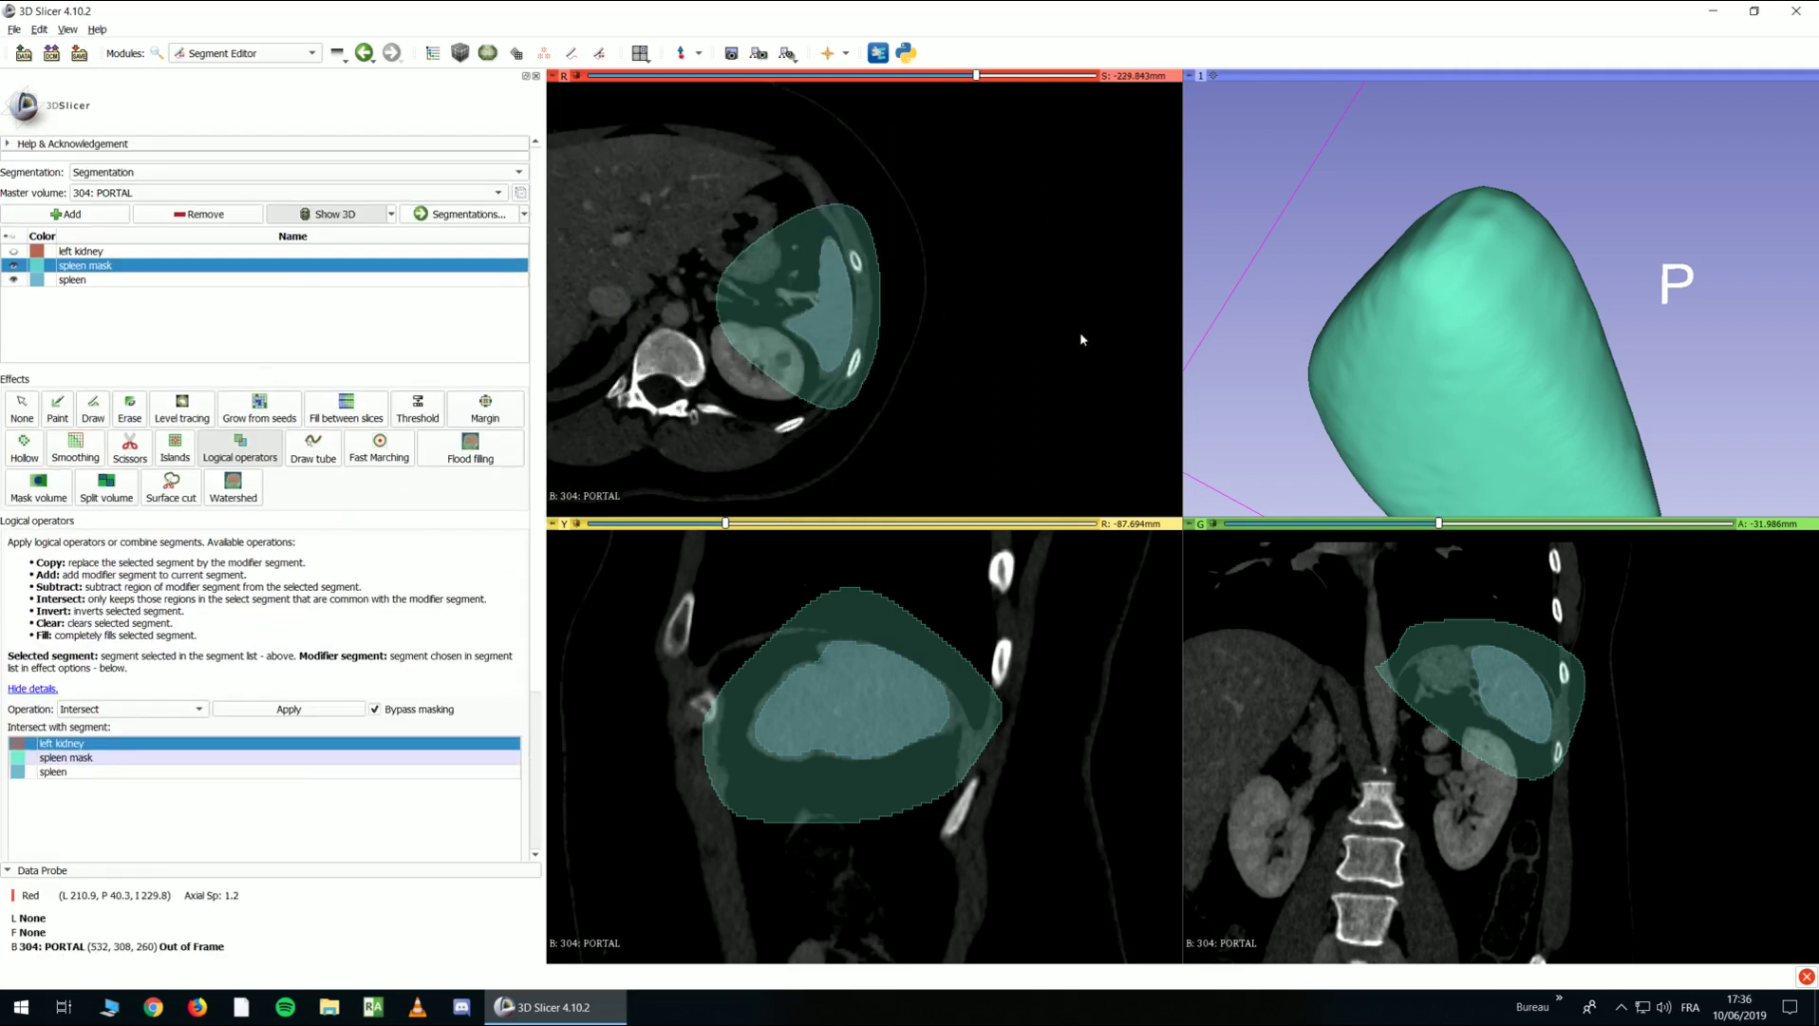